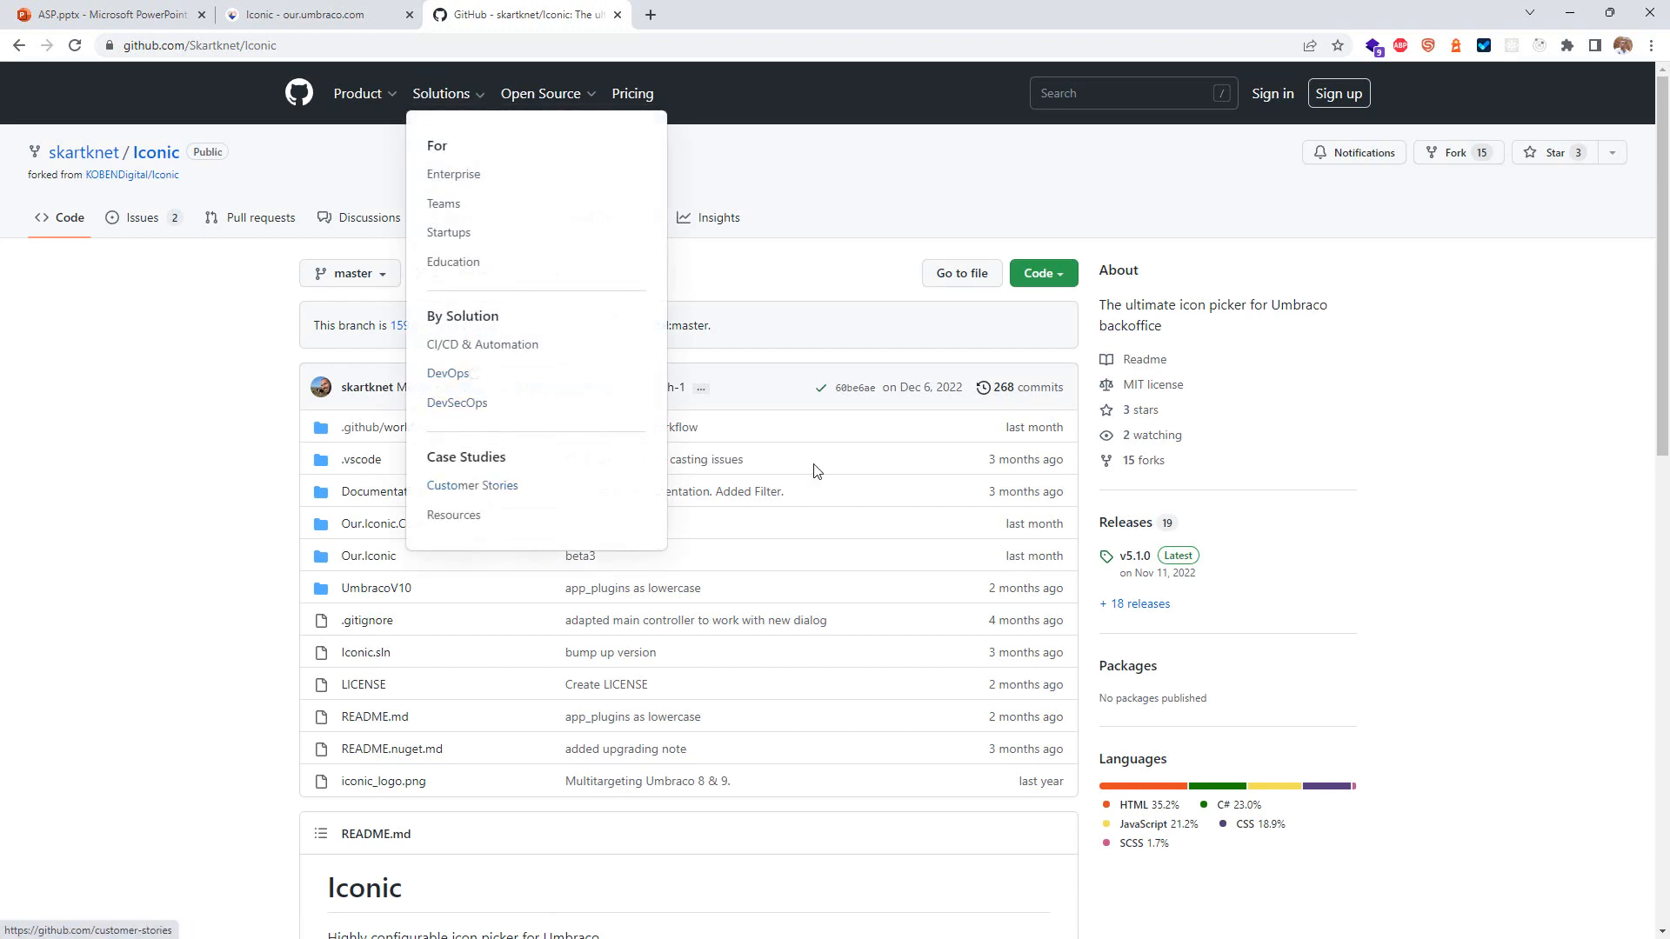
Step: Review the Iconic repository's README, covering its introduction, installation versions, NuGet command and configuration notes
scroll(221, 493, down, 6)
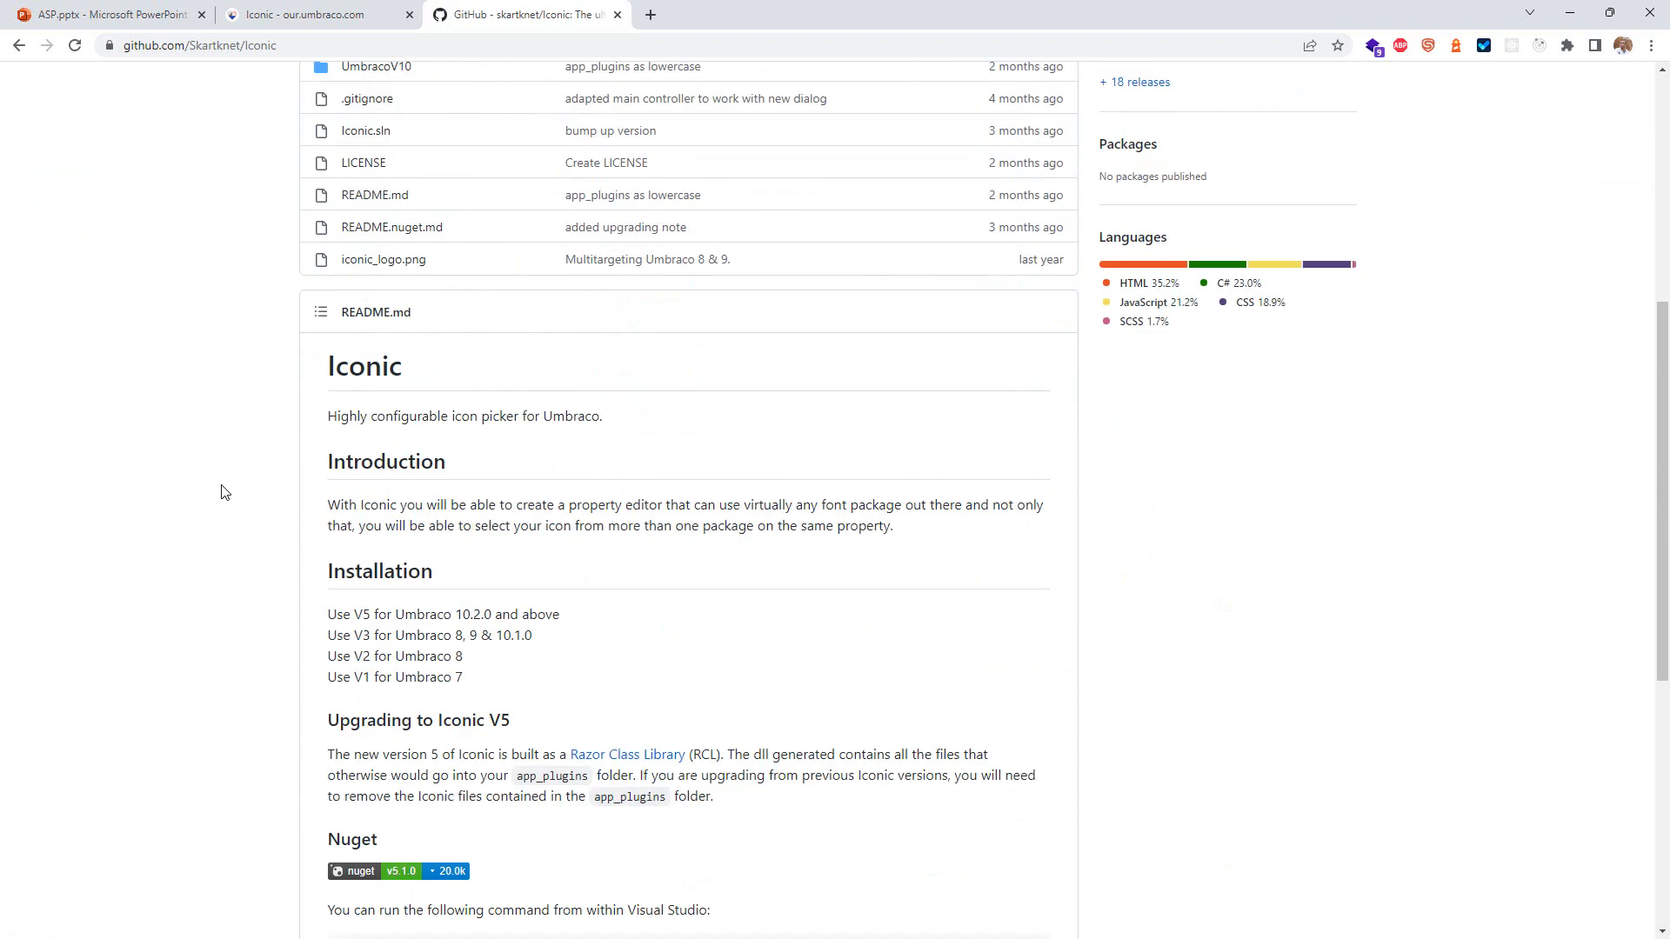
scroll(220, 492, down, 5)
scroll(221, 493, down, 2)
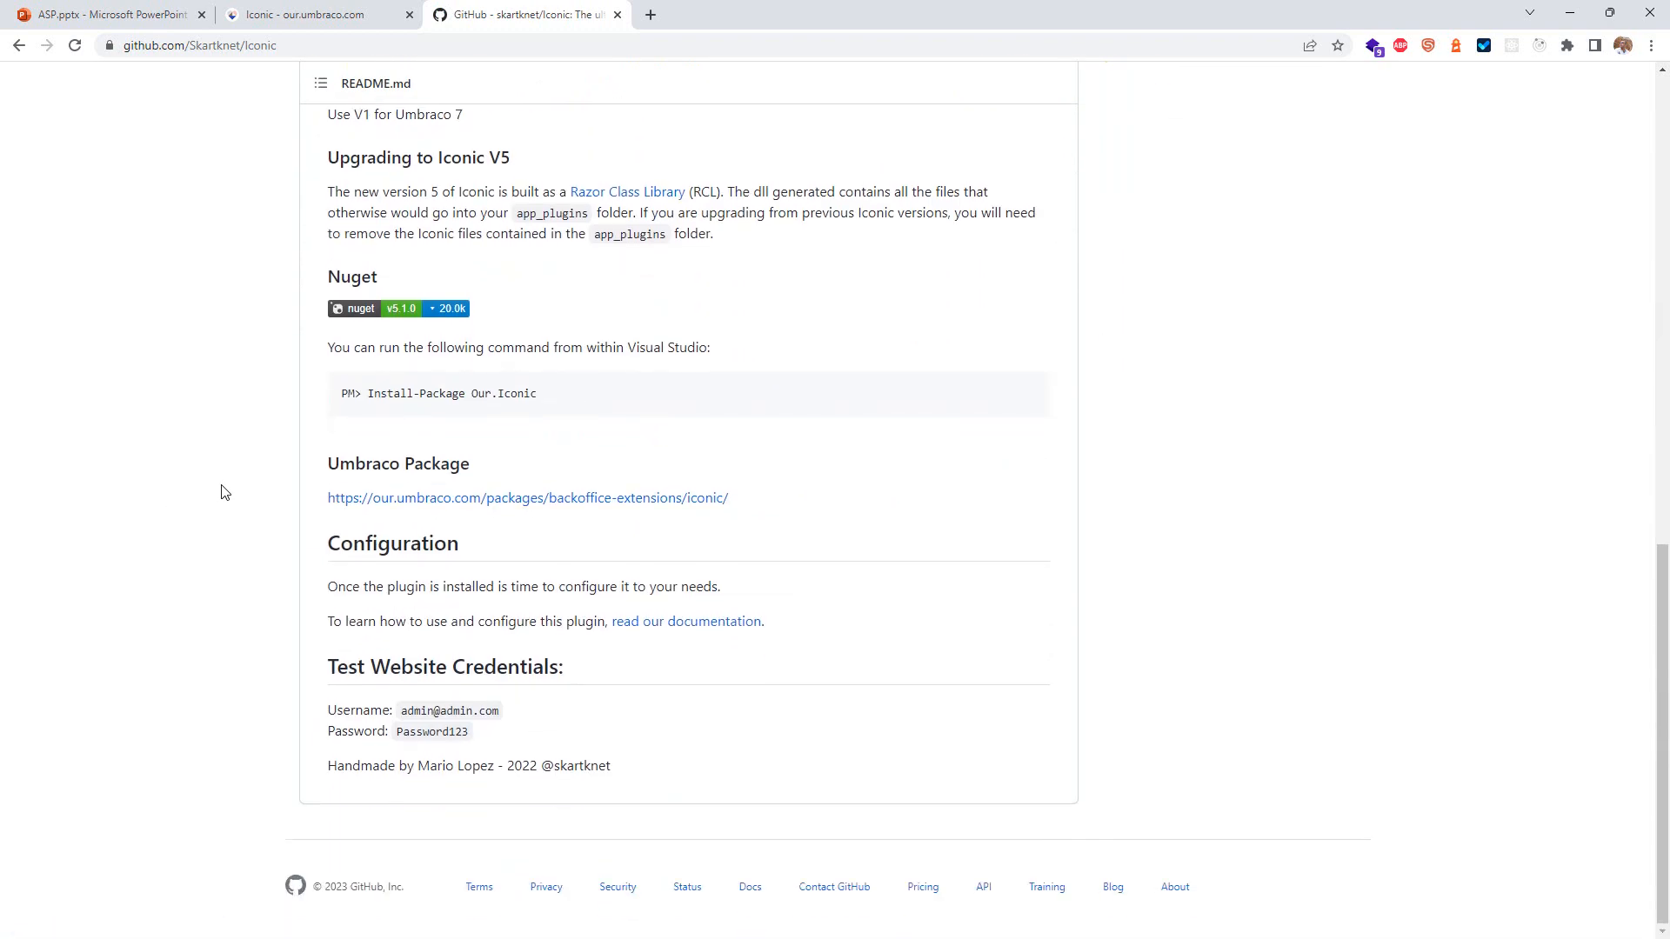
mouse_move(524, 414)
click(323, 45)
click(154, 315)
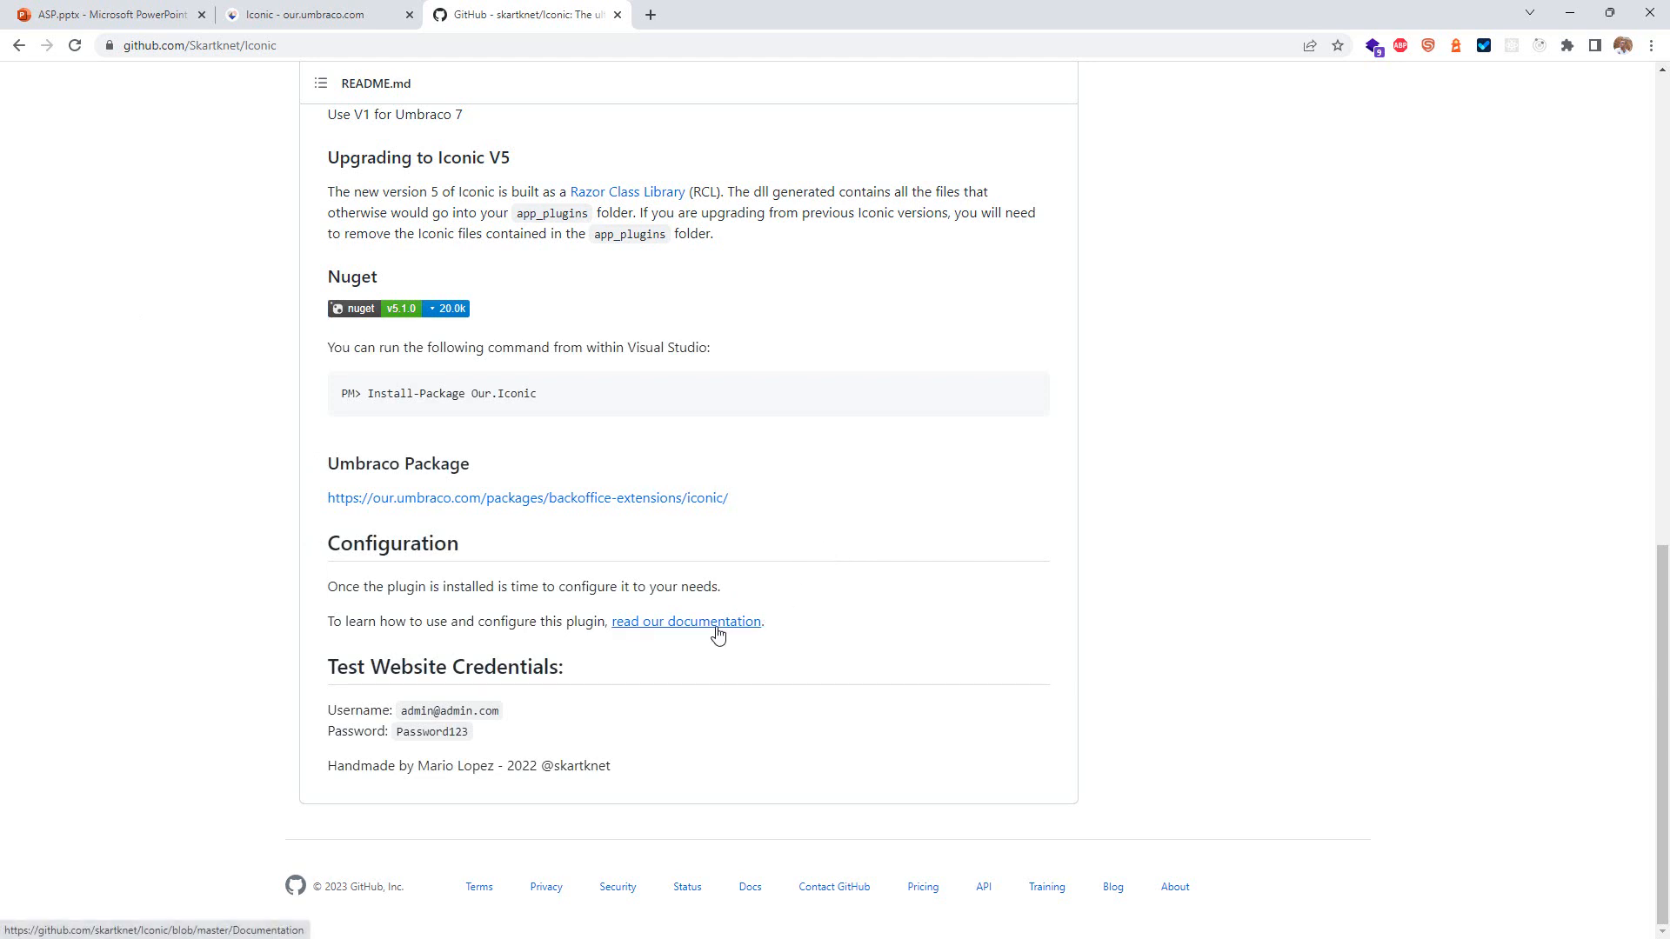
scroll(957, 589, up, 6)
scroll(879, 600, down, 4)
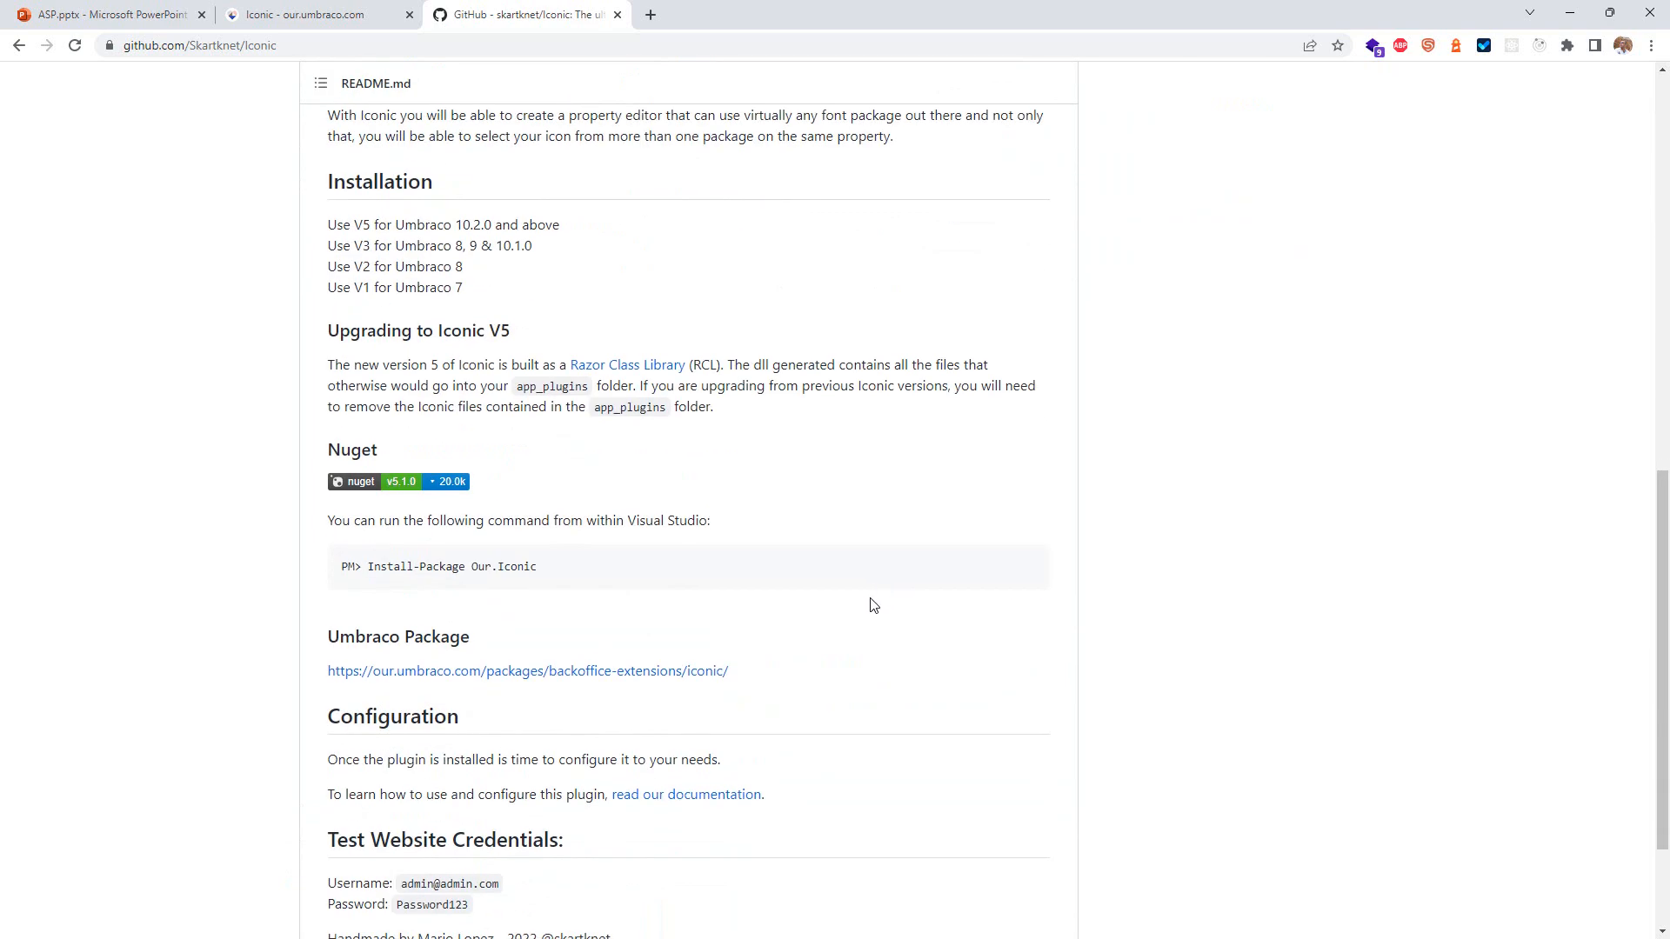
scroll(873, 603, down, 2)
Step: Open the Iconic documentation from the README and go to its "Configuring the Datatype" page
click(679, 622)
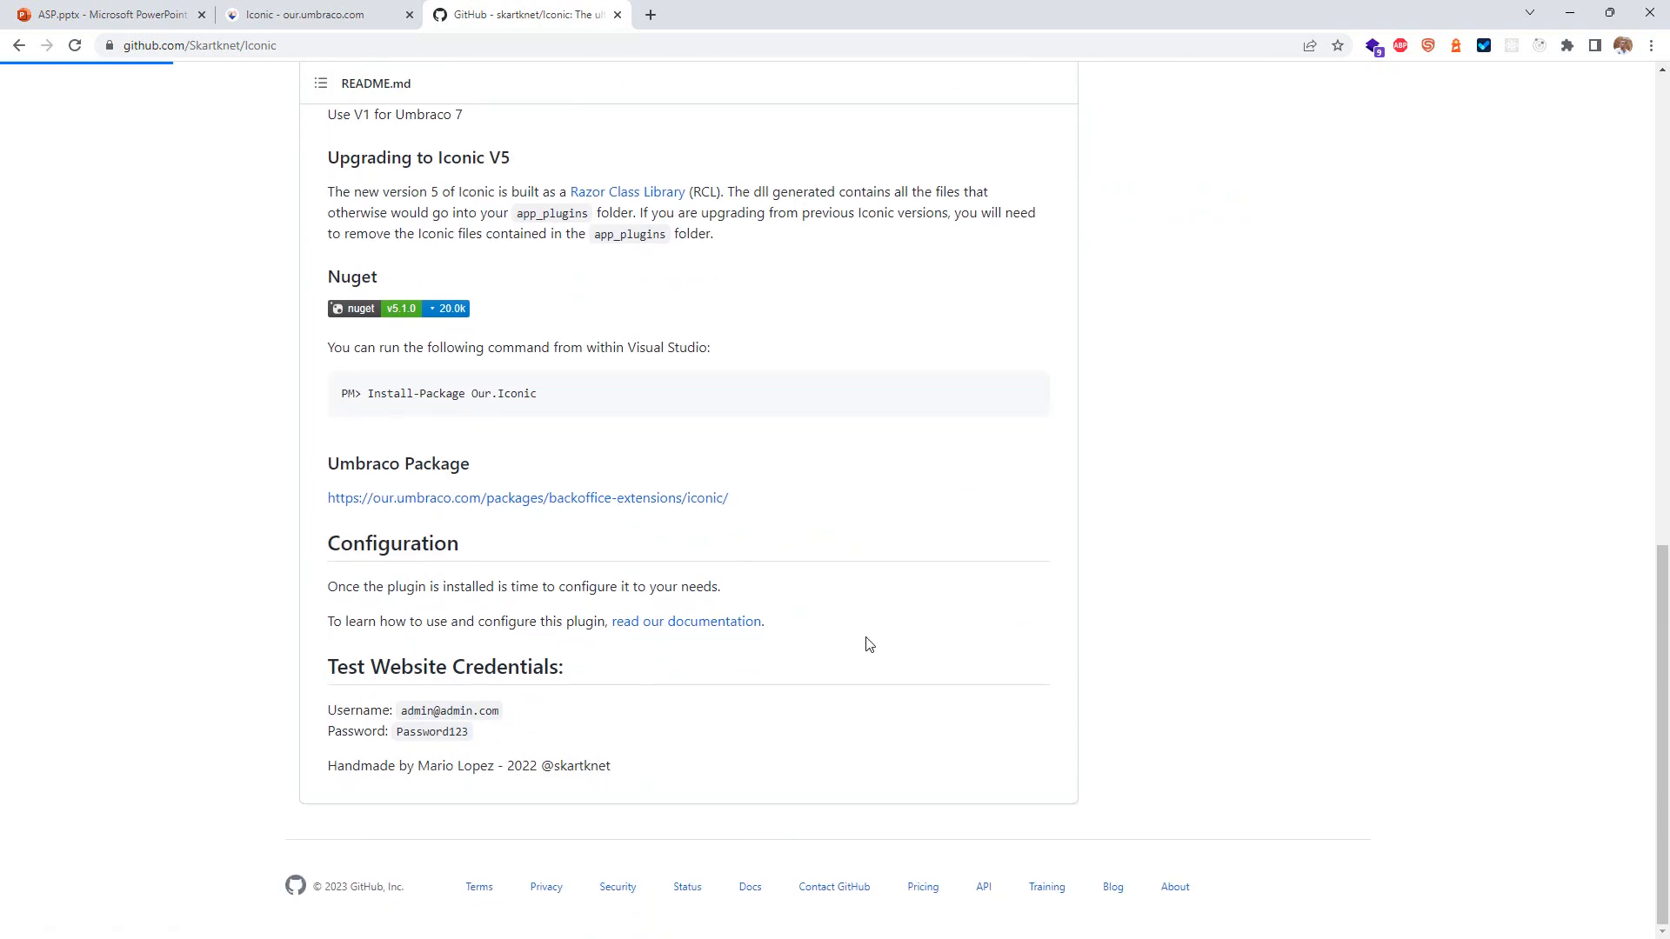
scroll(377, 664, down, 6)
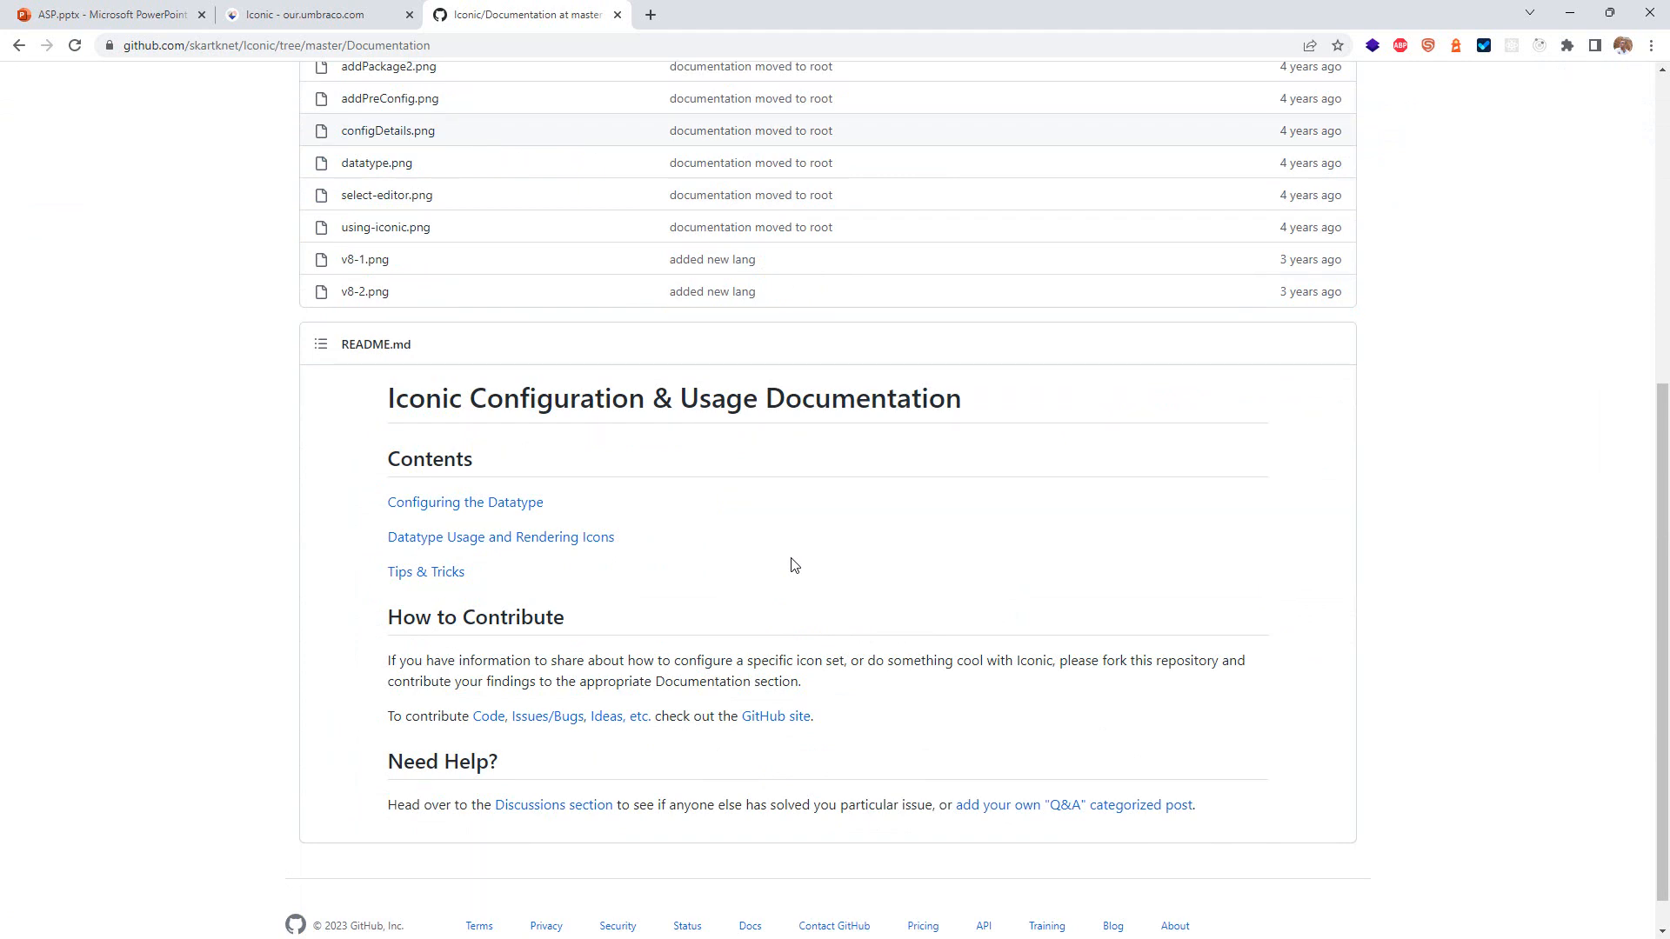
click(476, 509)
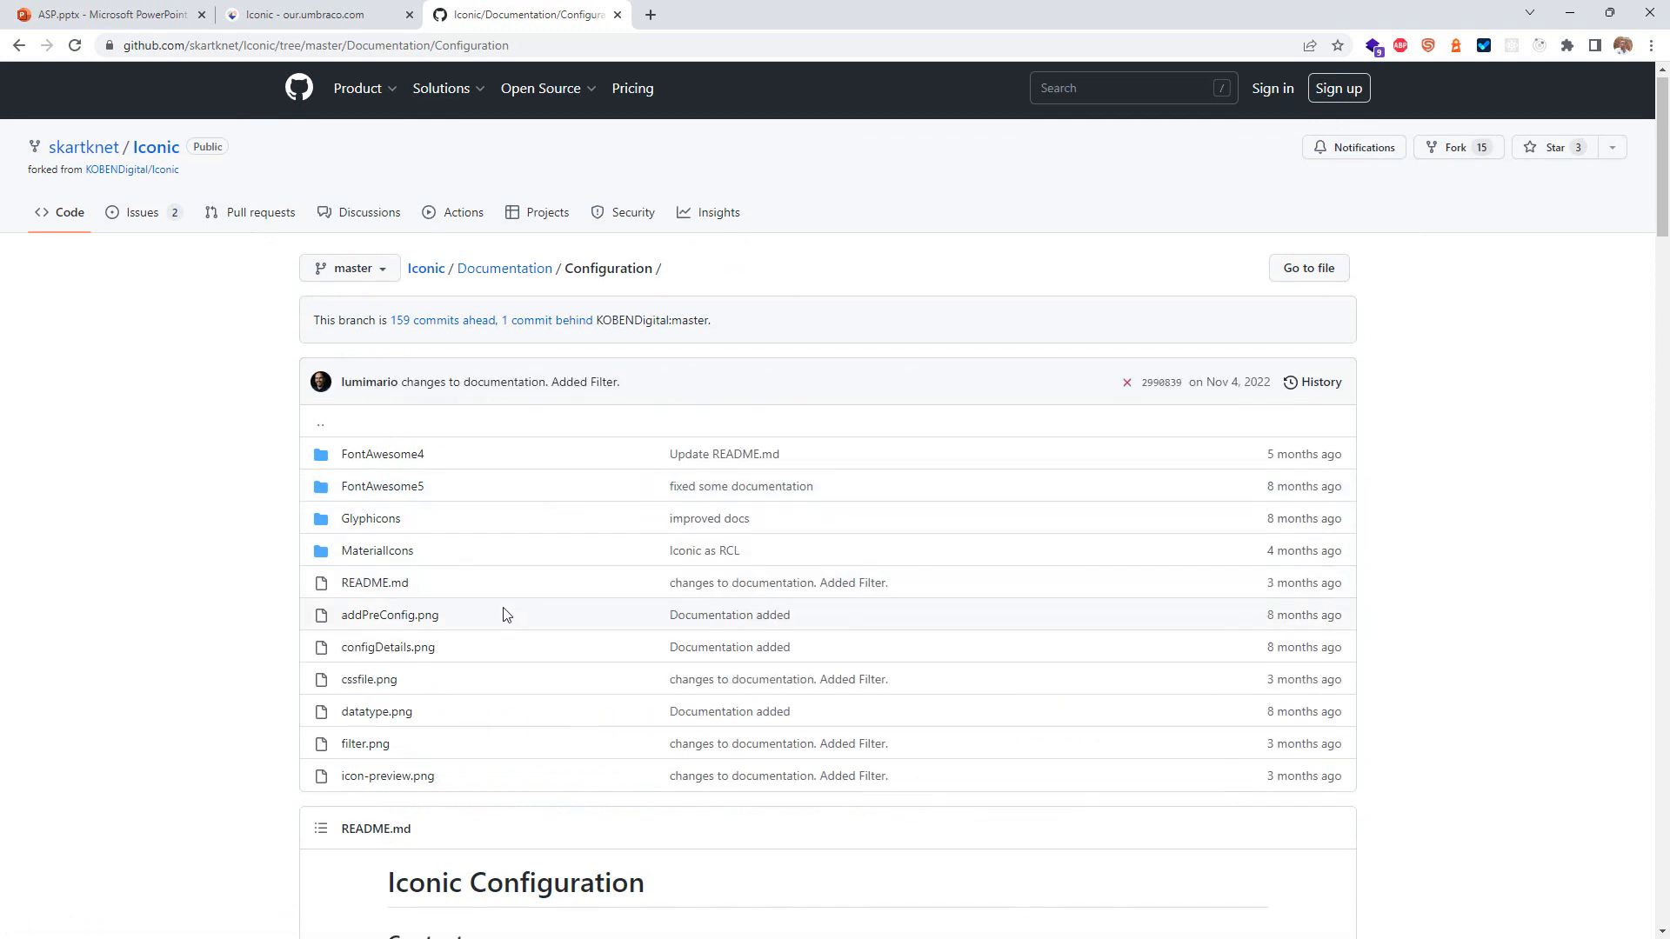
Step: Read through the Iconic Configuration page, from the icon set list and datatype creation to pre-configured packages and saving
scroll(506, 615, down, 6)
scroll(827, 540, down, 2)
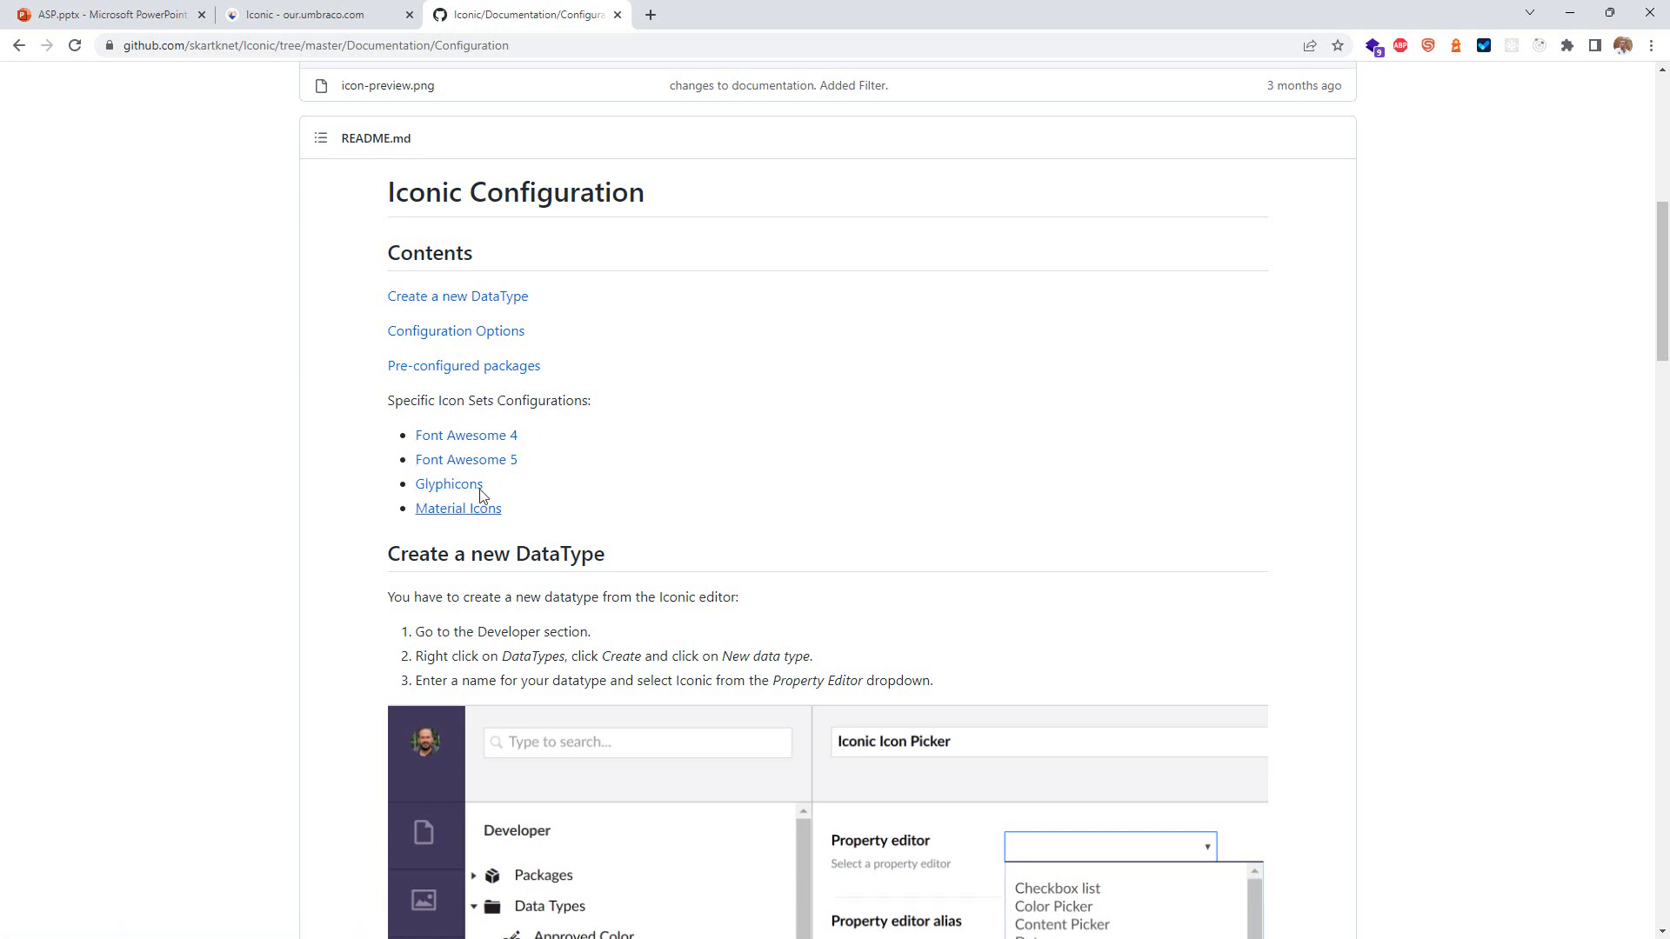
scroll(832, 552, down, 3)
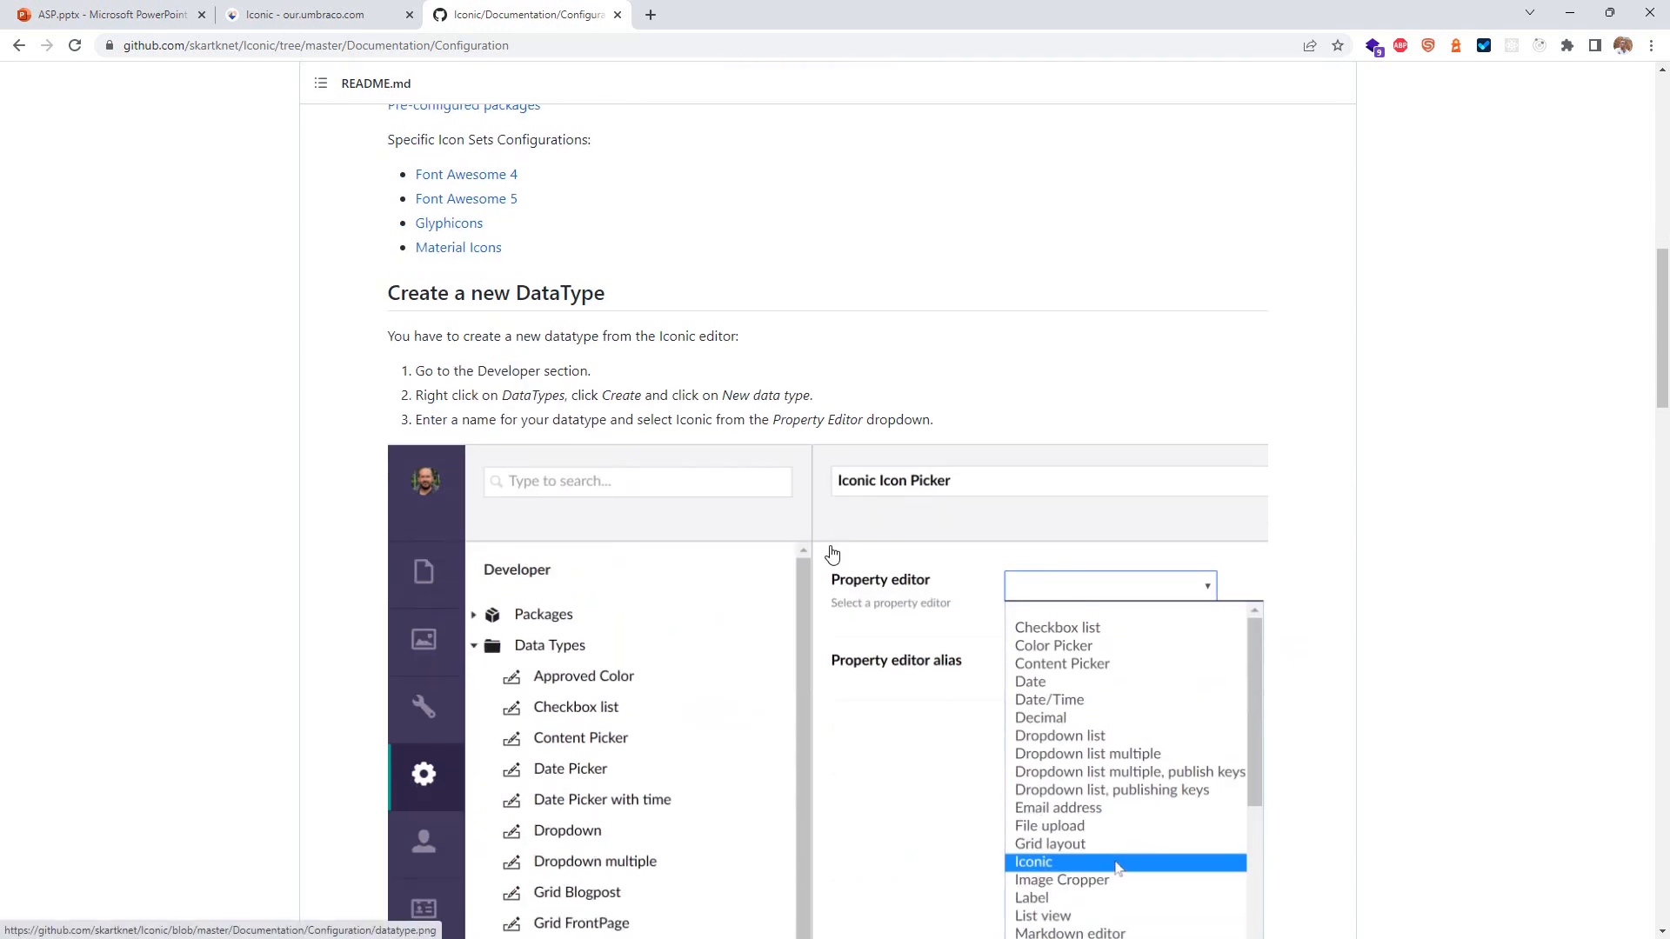
scroll(512, 348, down, 1)
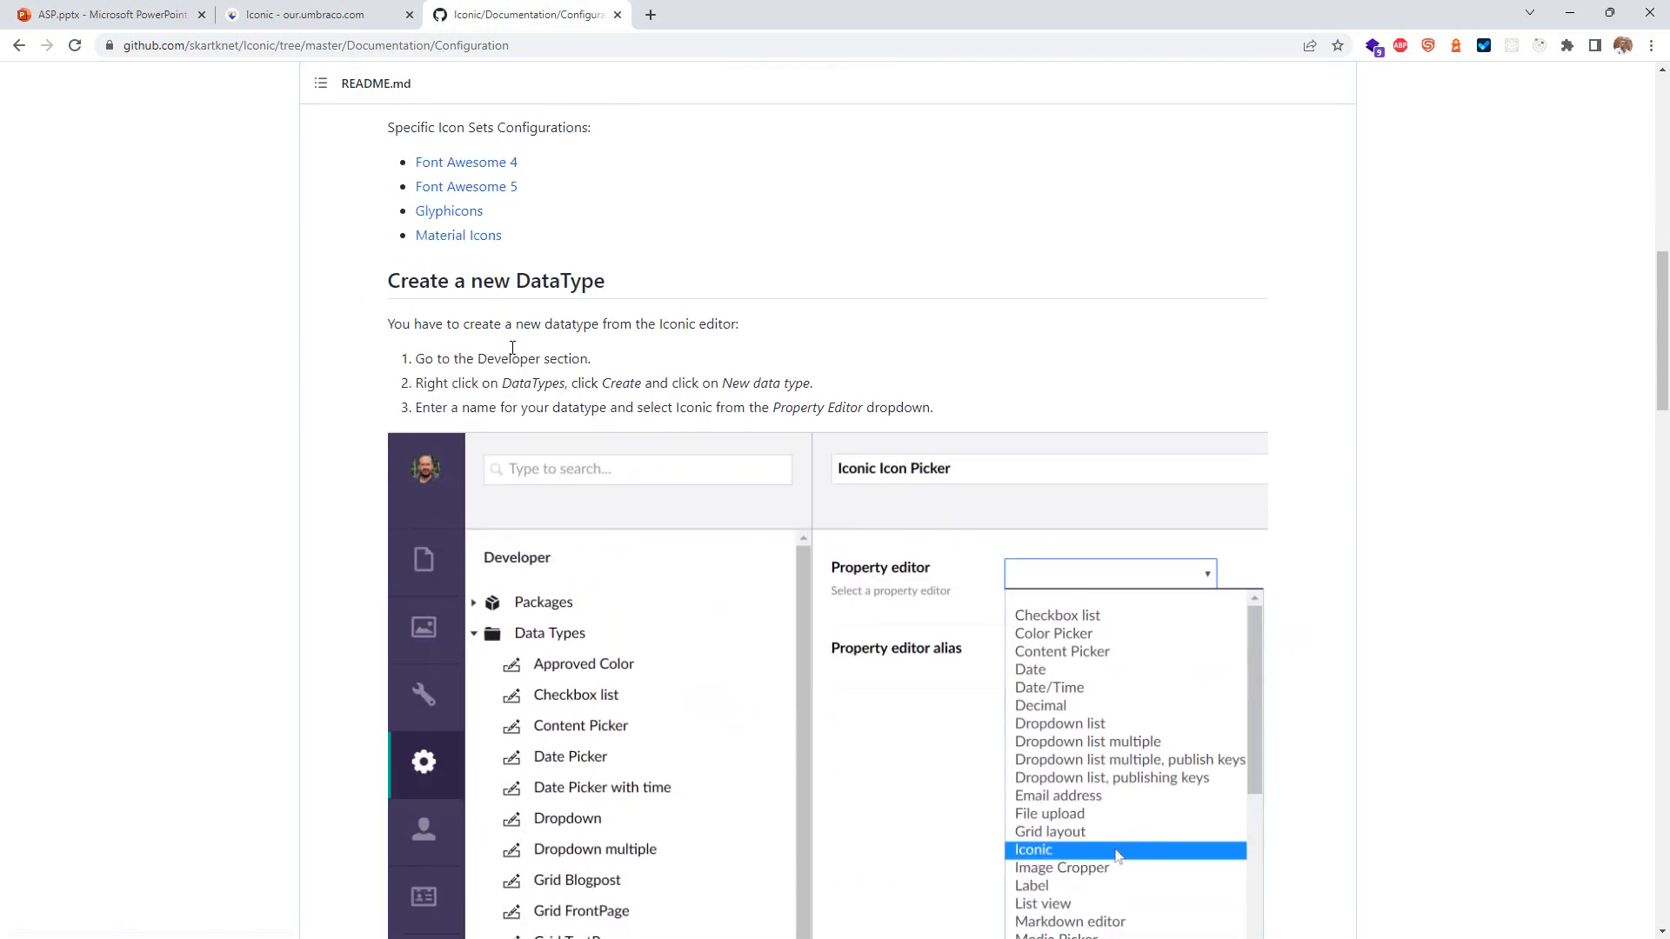
scroll(512, 348, down, 5)
scroll(783, 373, down, 2)
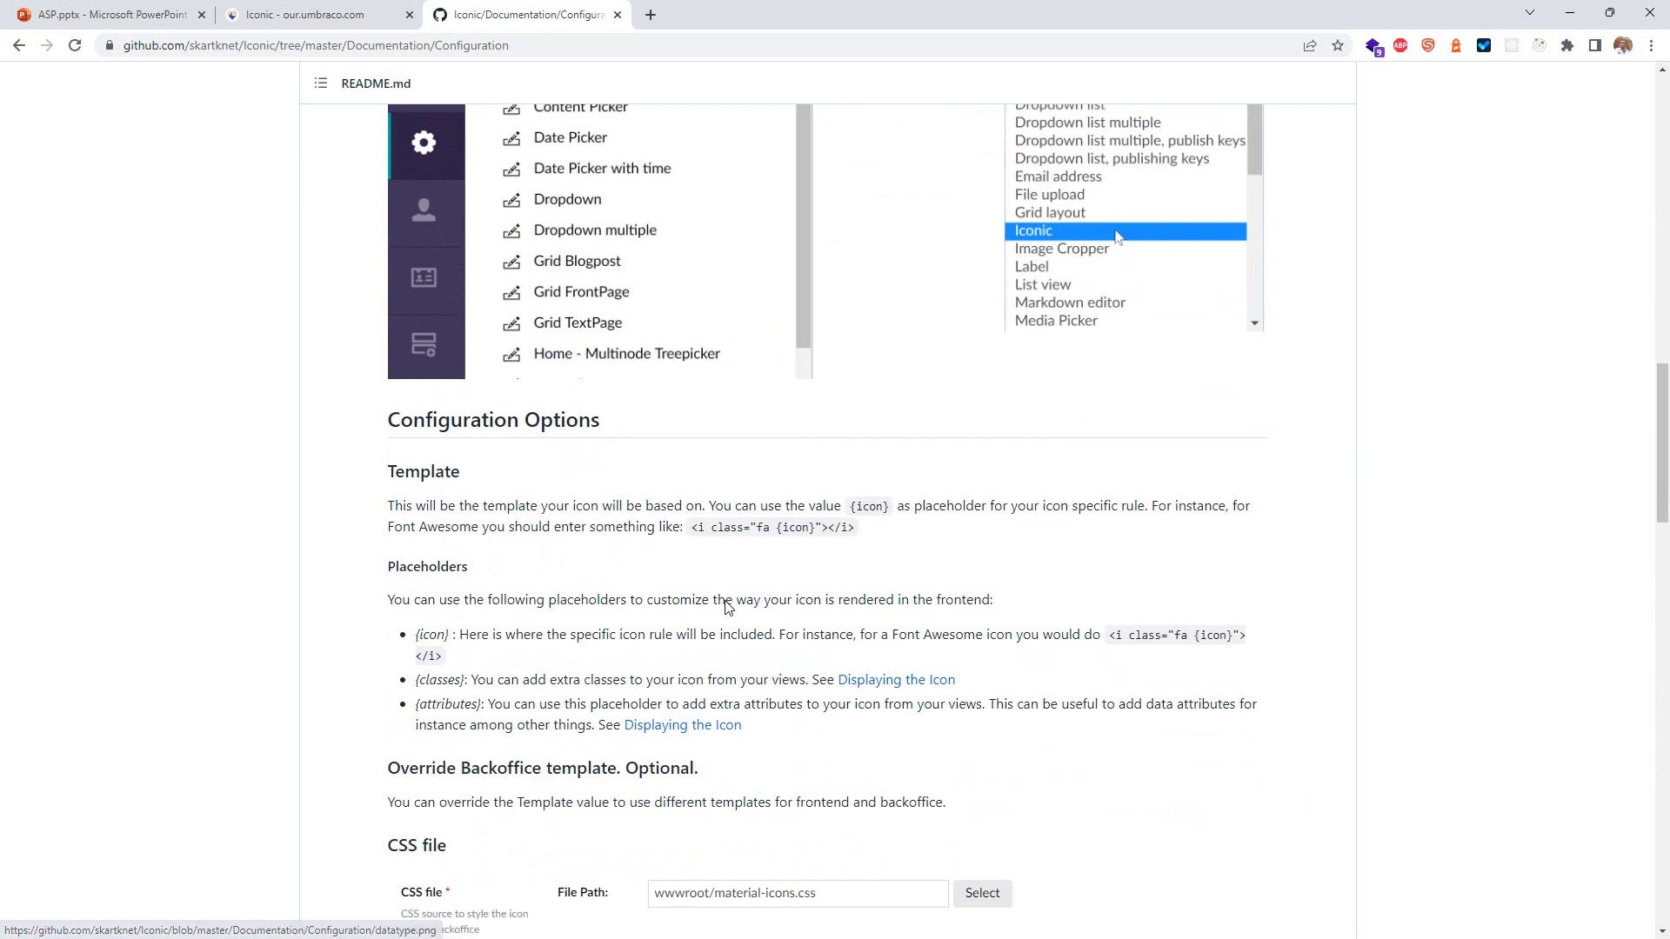
scroll(729, 606, down, 4)
scroll(750, 598, down, 5)
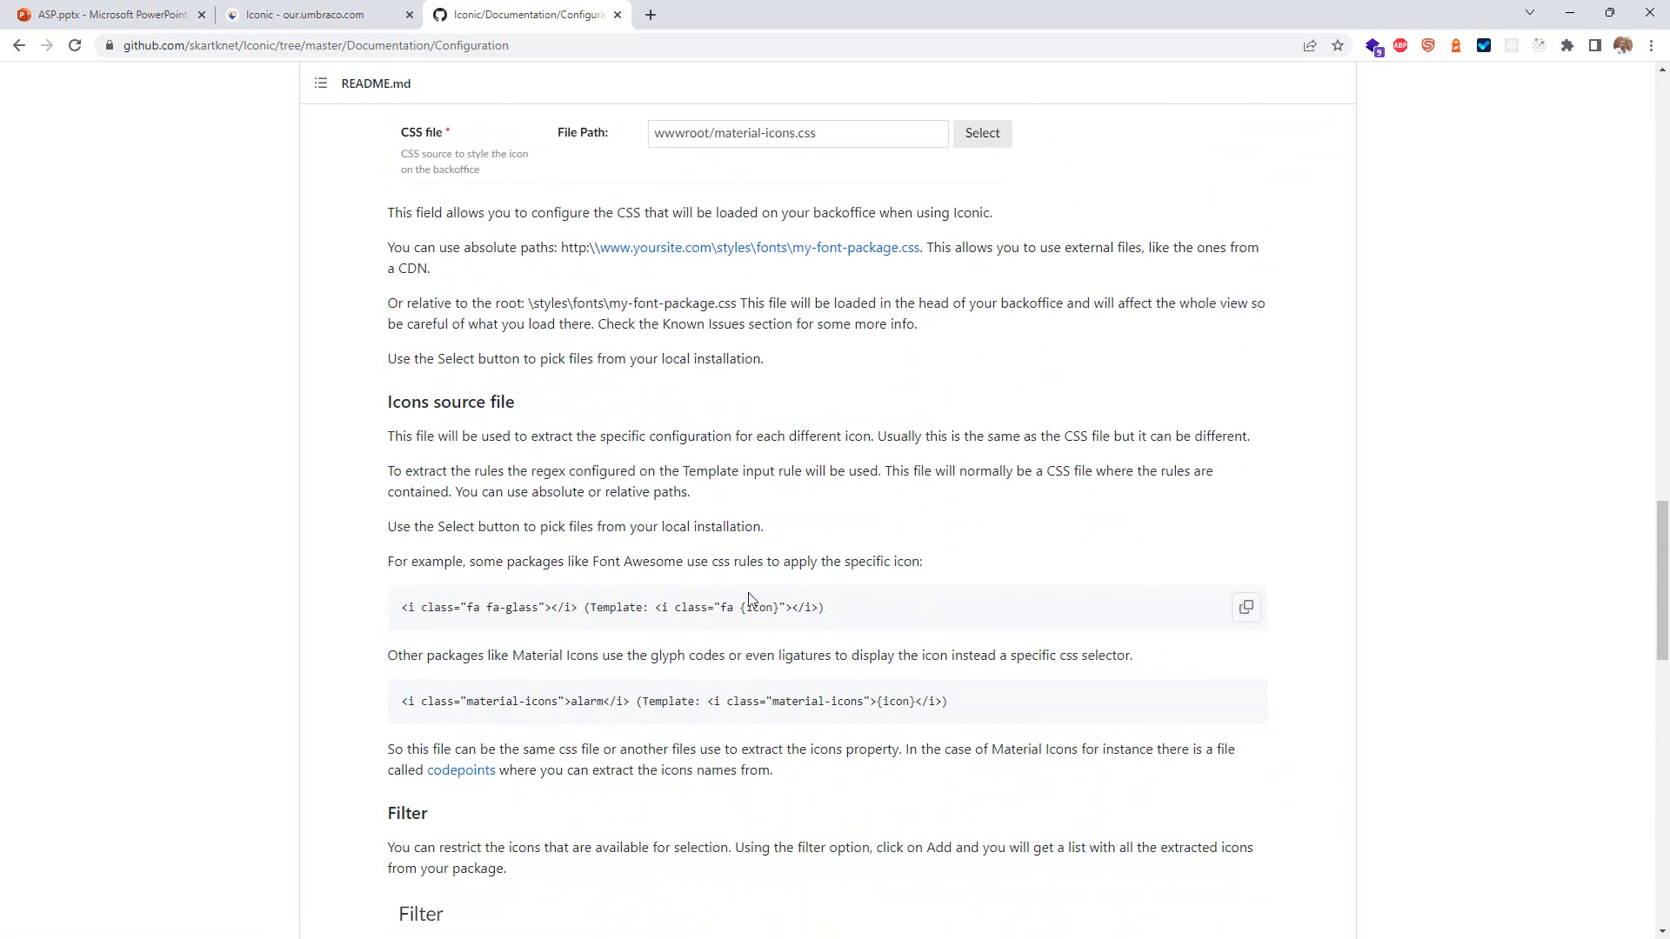
scroll(748, 598, down, 6)
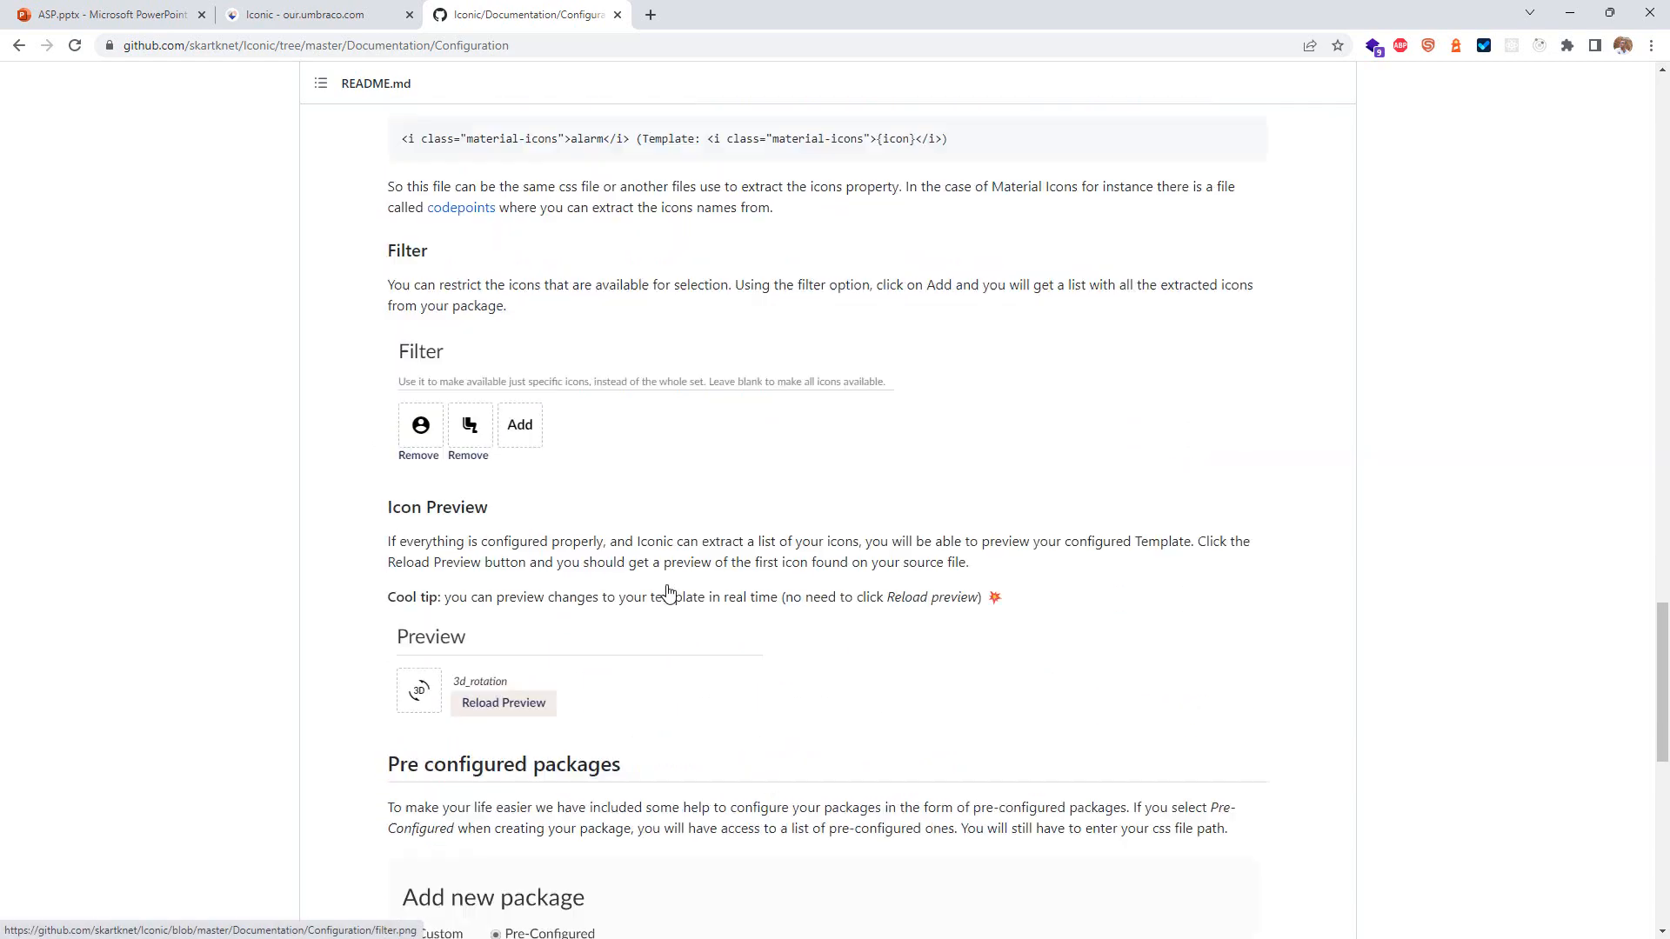
scroll(668, 593, down, 8)
scroll(669, 594, down, 2)
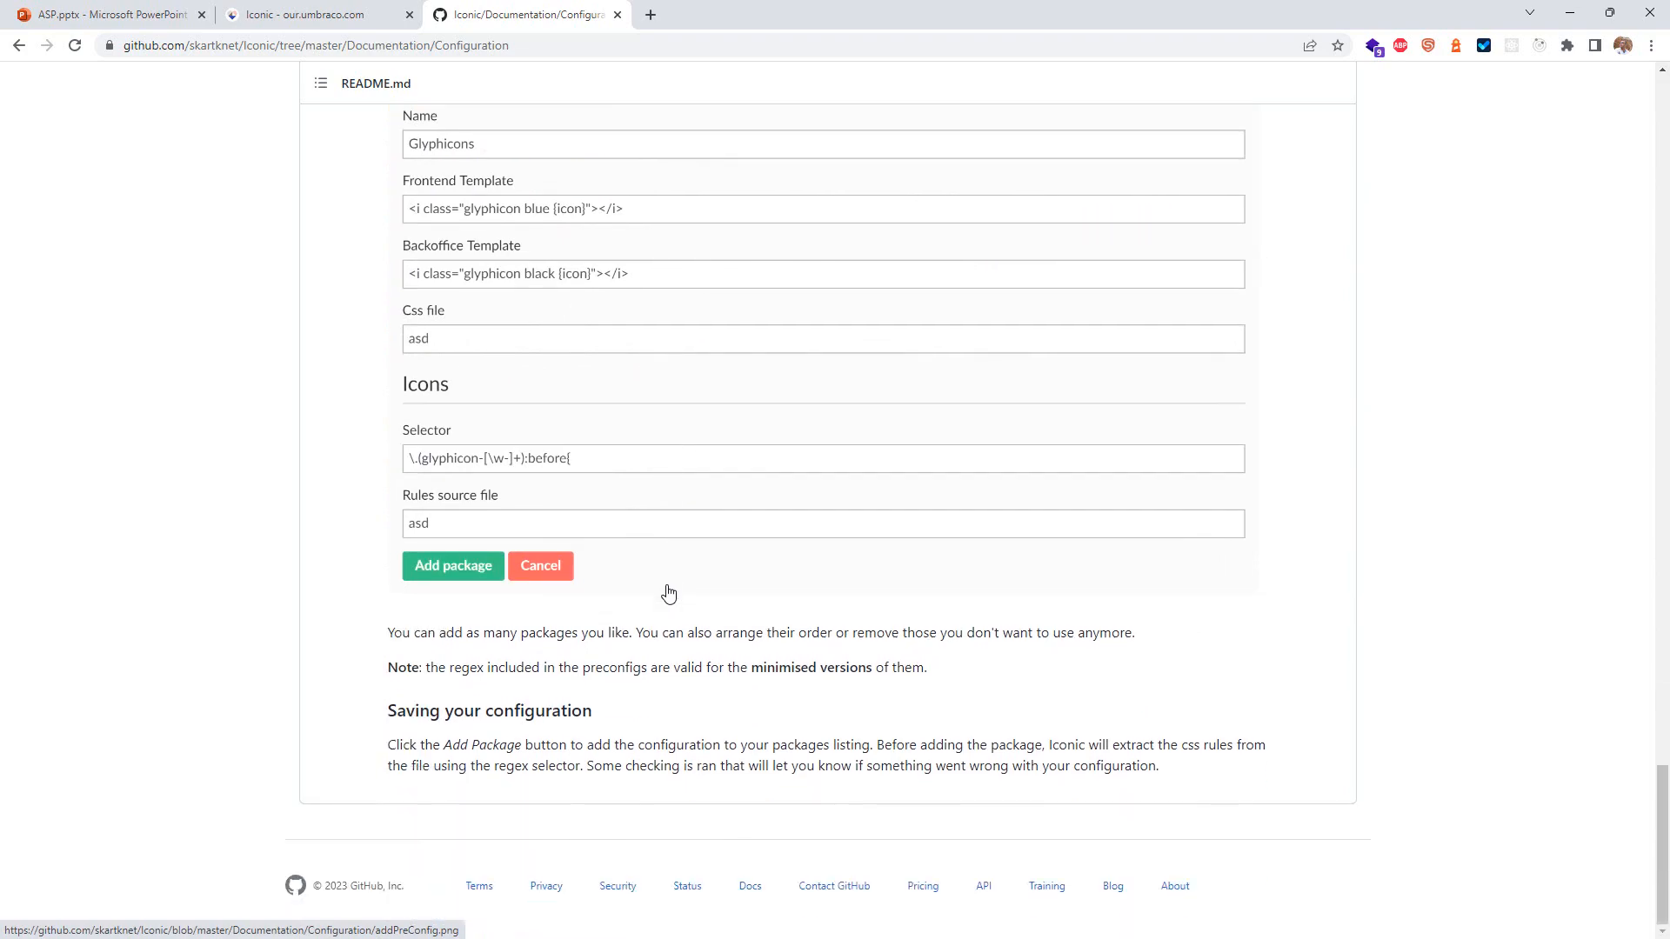
scroll(669, 593, up, 20)
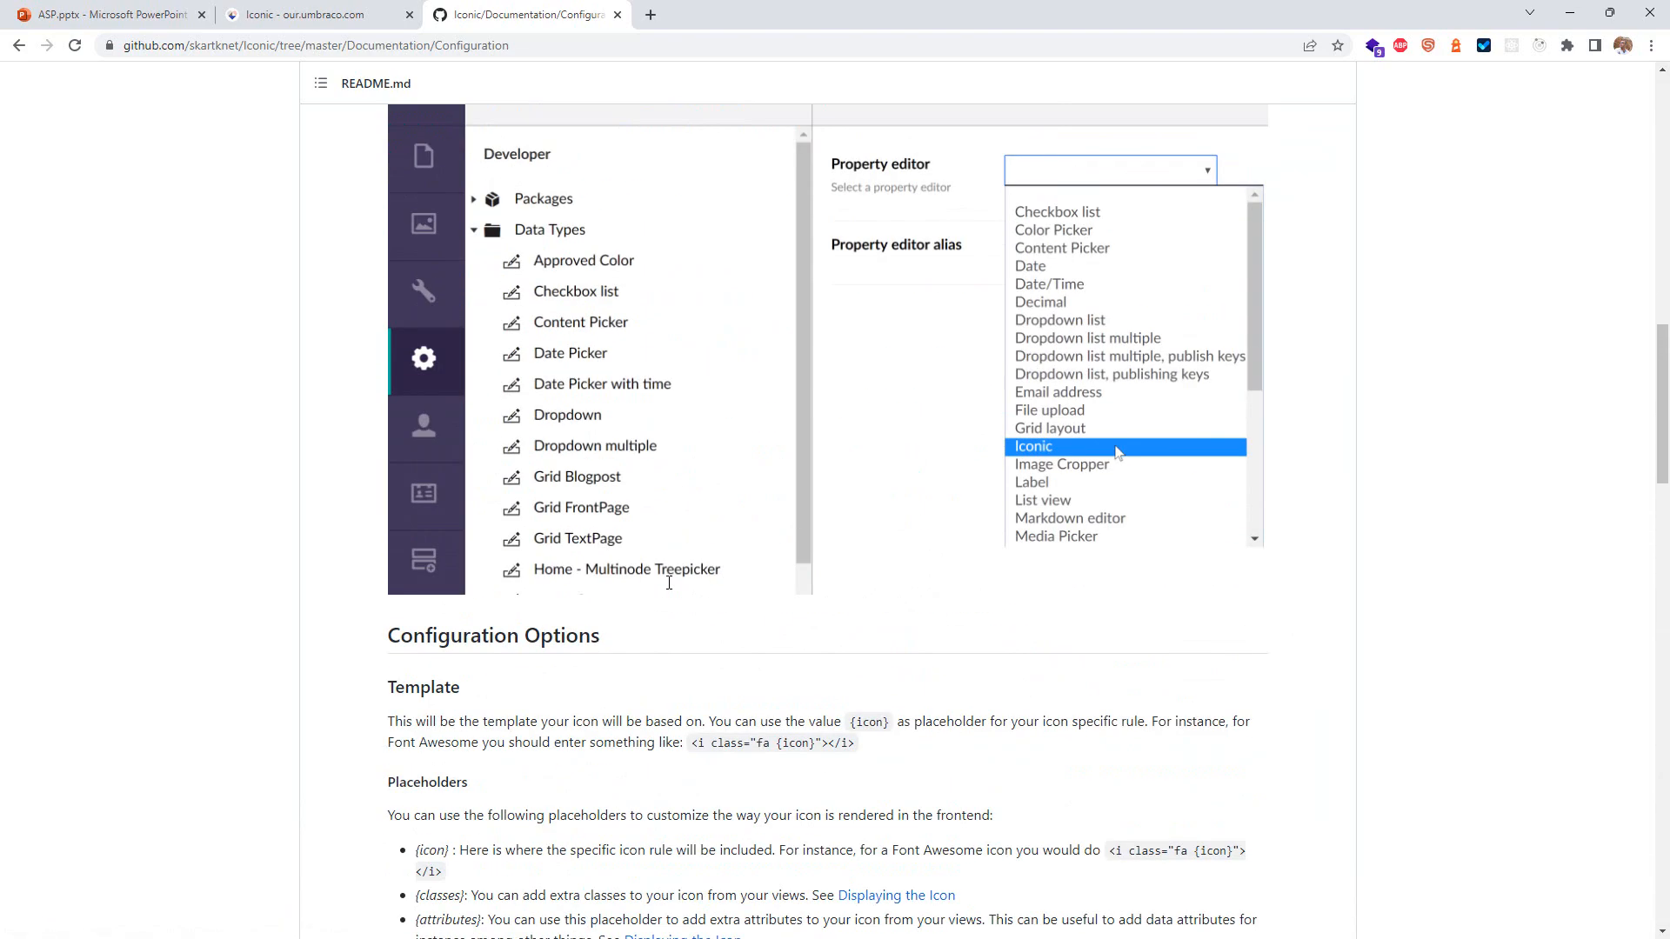
scroll(668, 583, up, 12)
scroll(669, 592, down, 2)
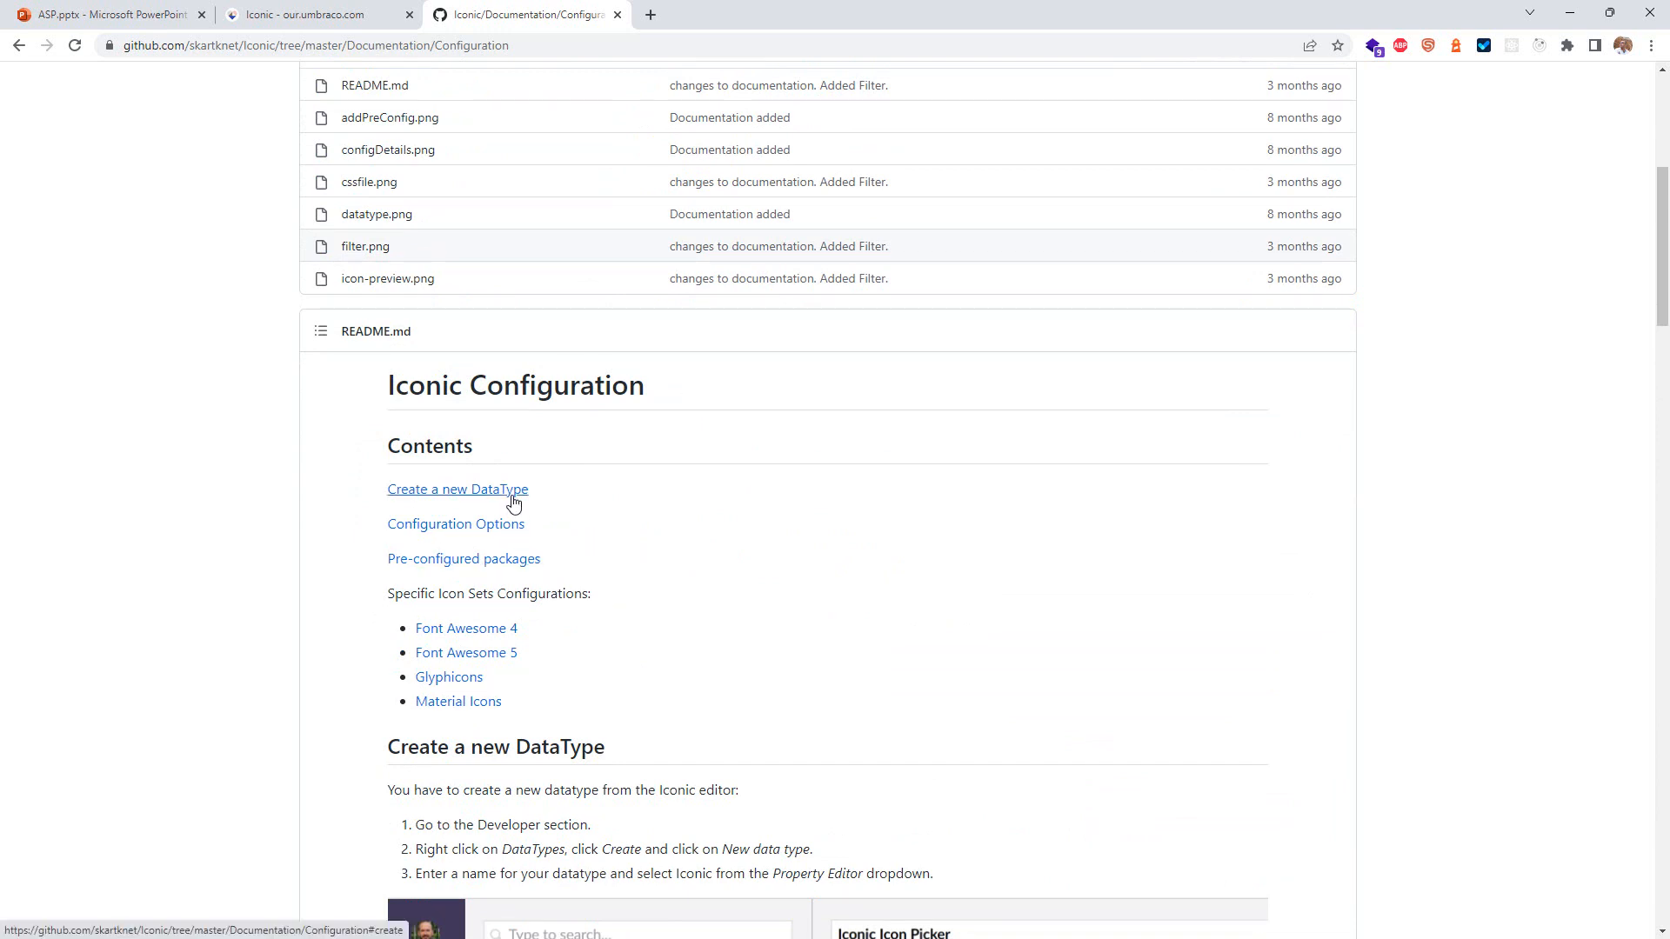
Step: Jump to the "Create a new DataType" section and look over the settings down to the filter and icon preview
click(513, 503)
scroll(957, 807, down, 13)
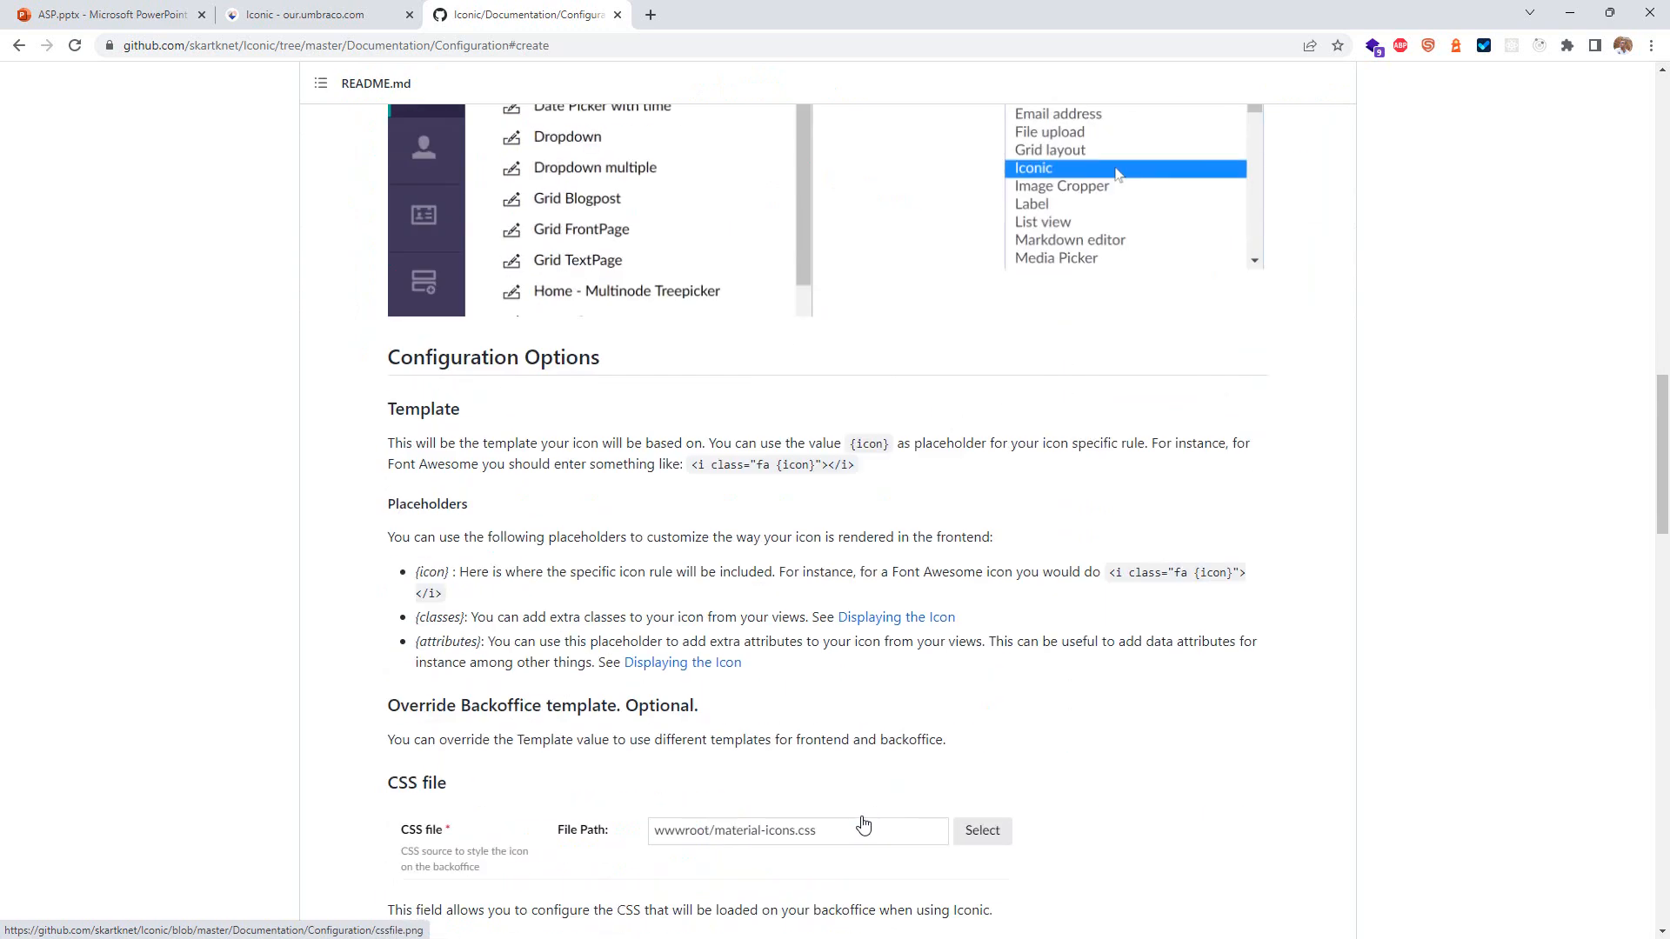
scroll(513, 540, down, 7)
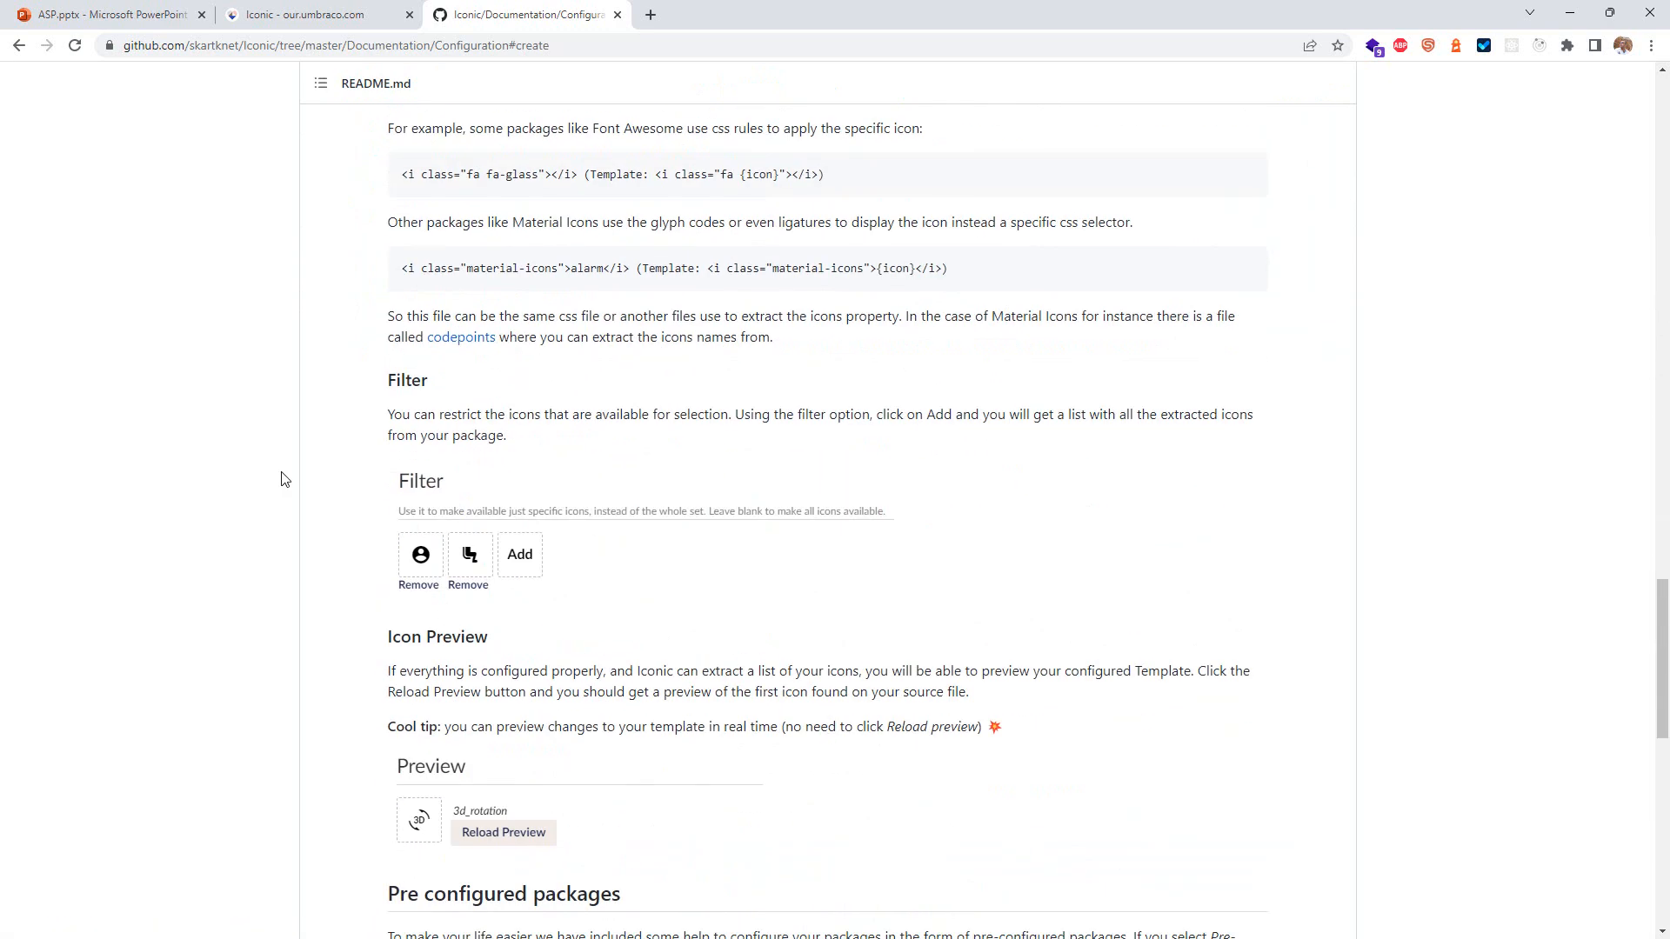
Step: Return to the page contents and look over the "Configuration Options" section, including template, CSS file and icons source file
click(19, 45)
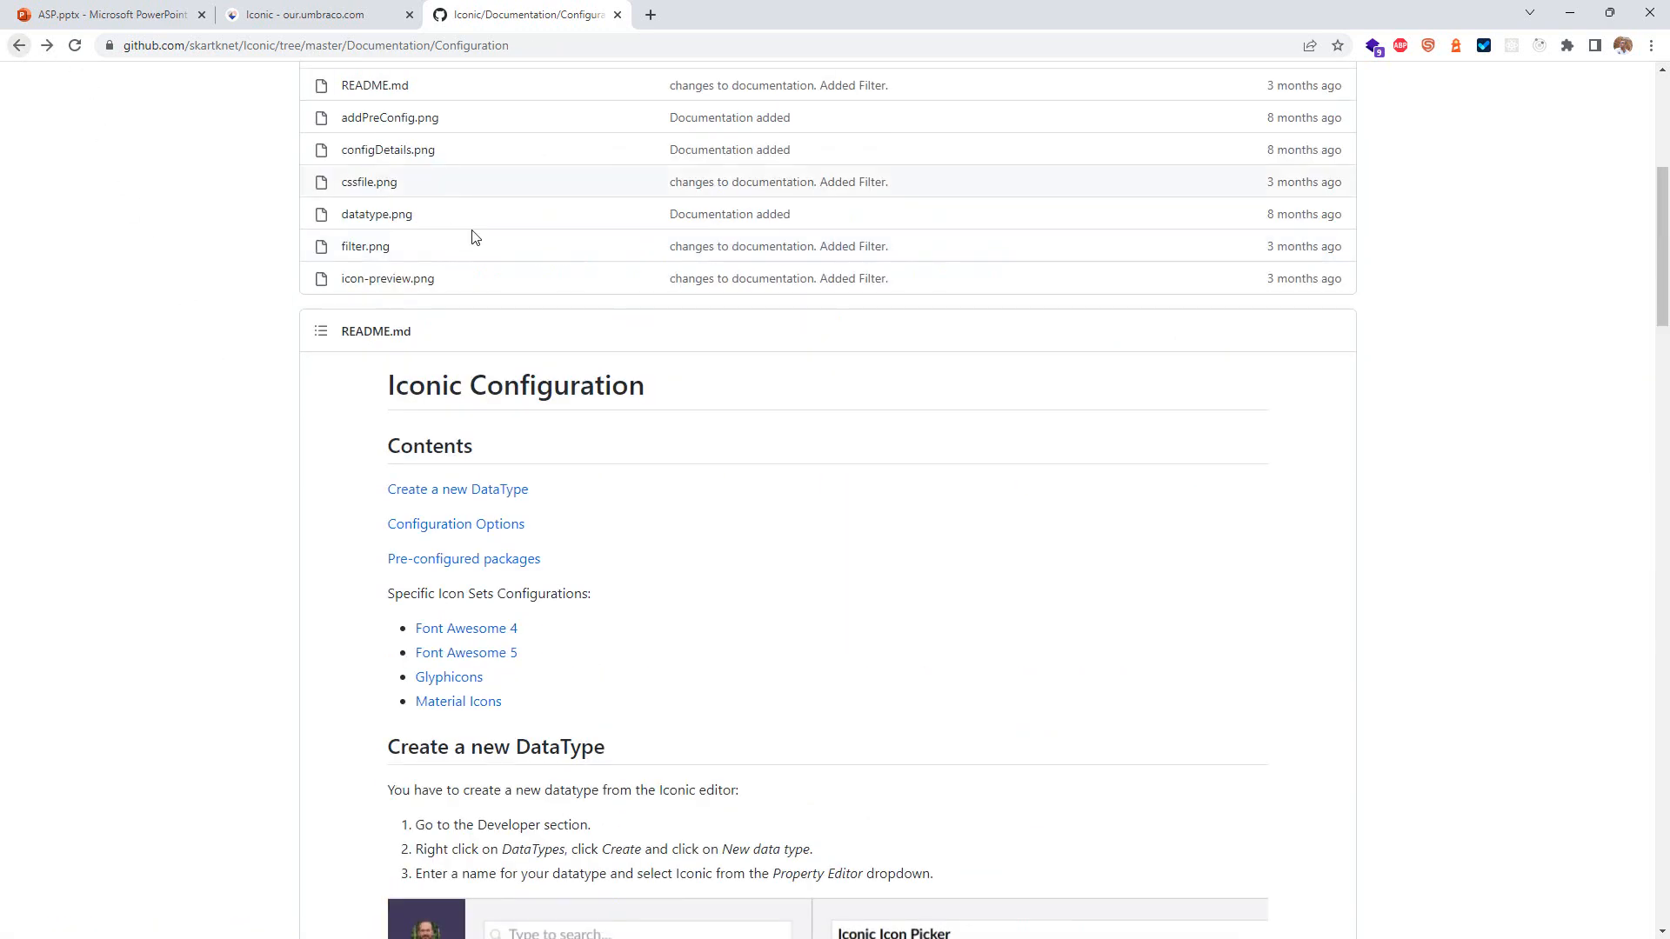
click(457, 524)
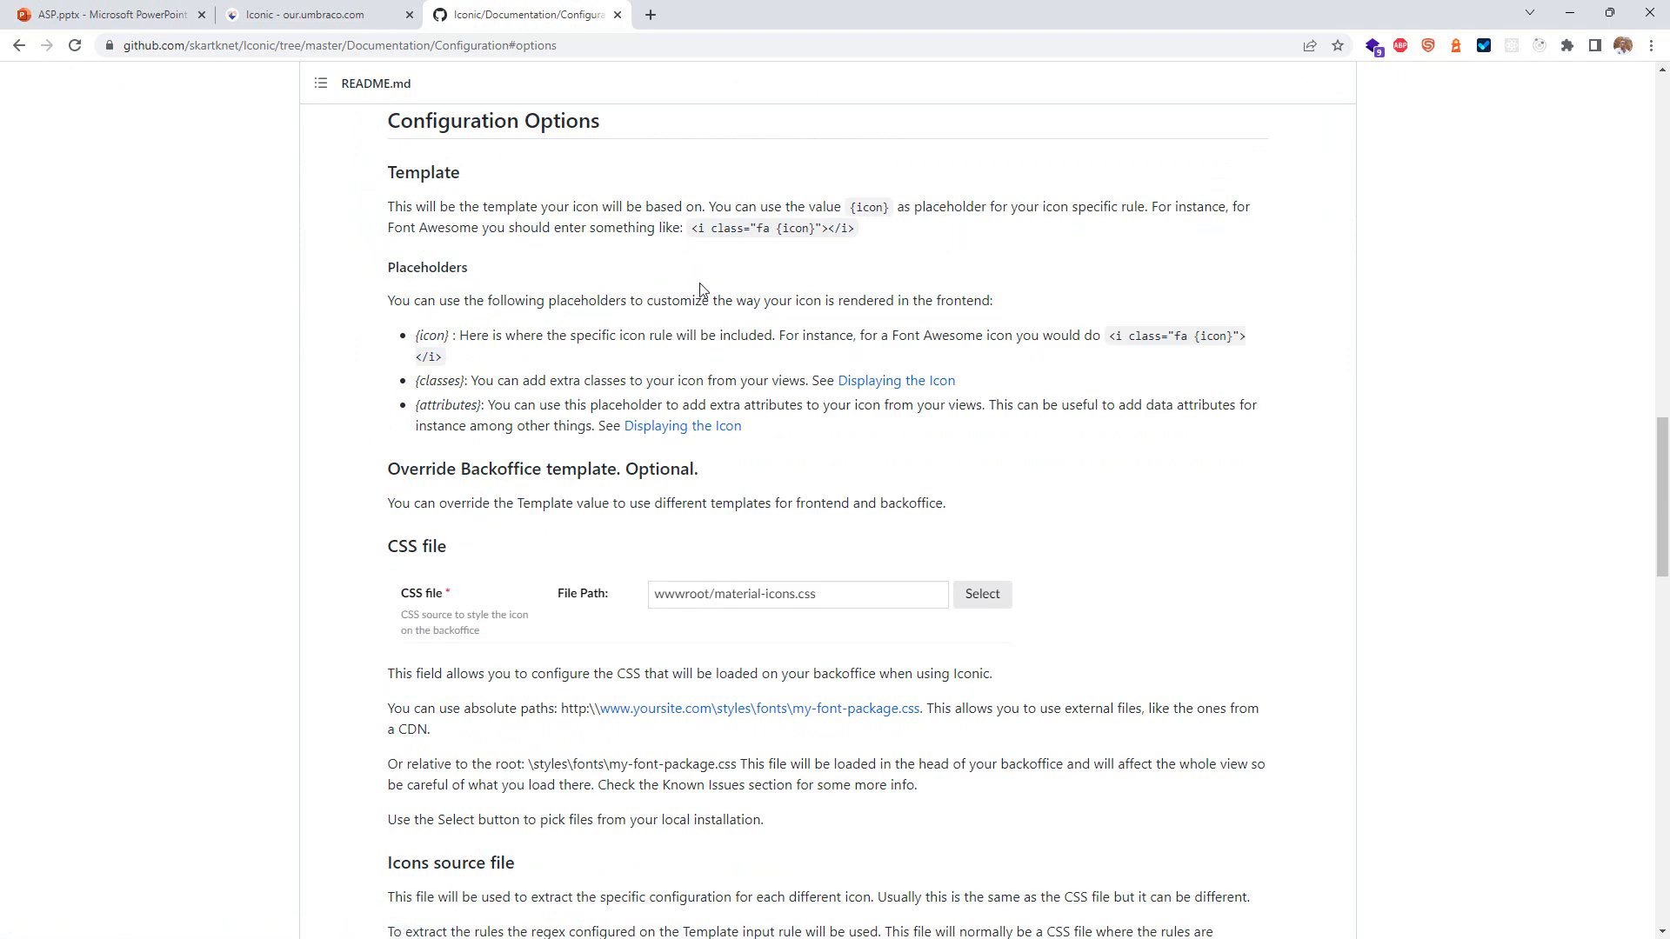
scroll(694, 295, down, 7)
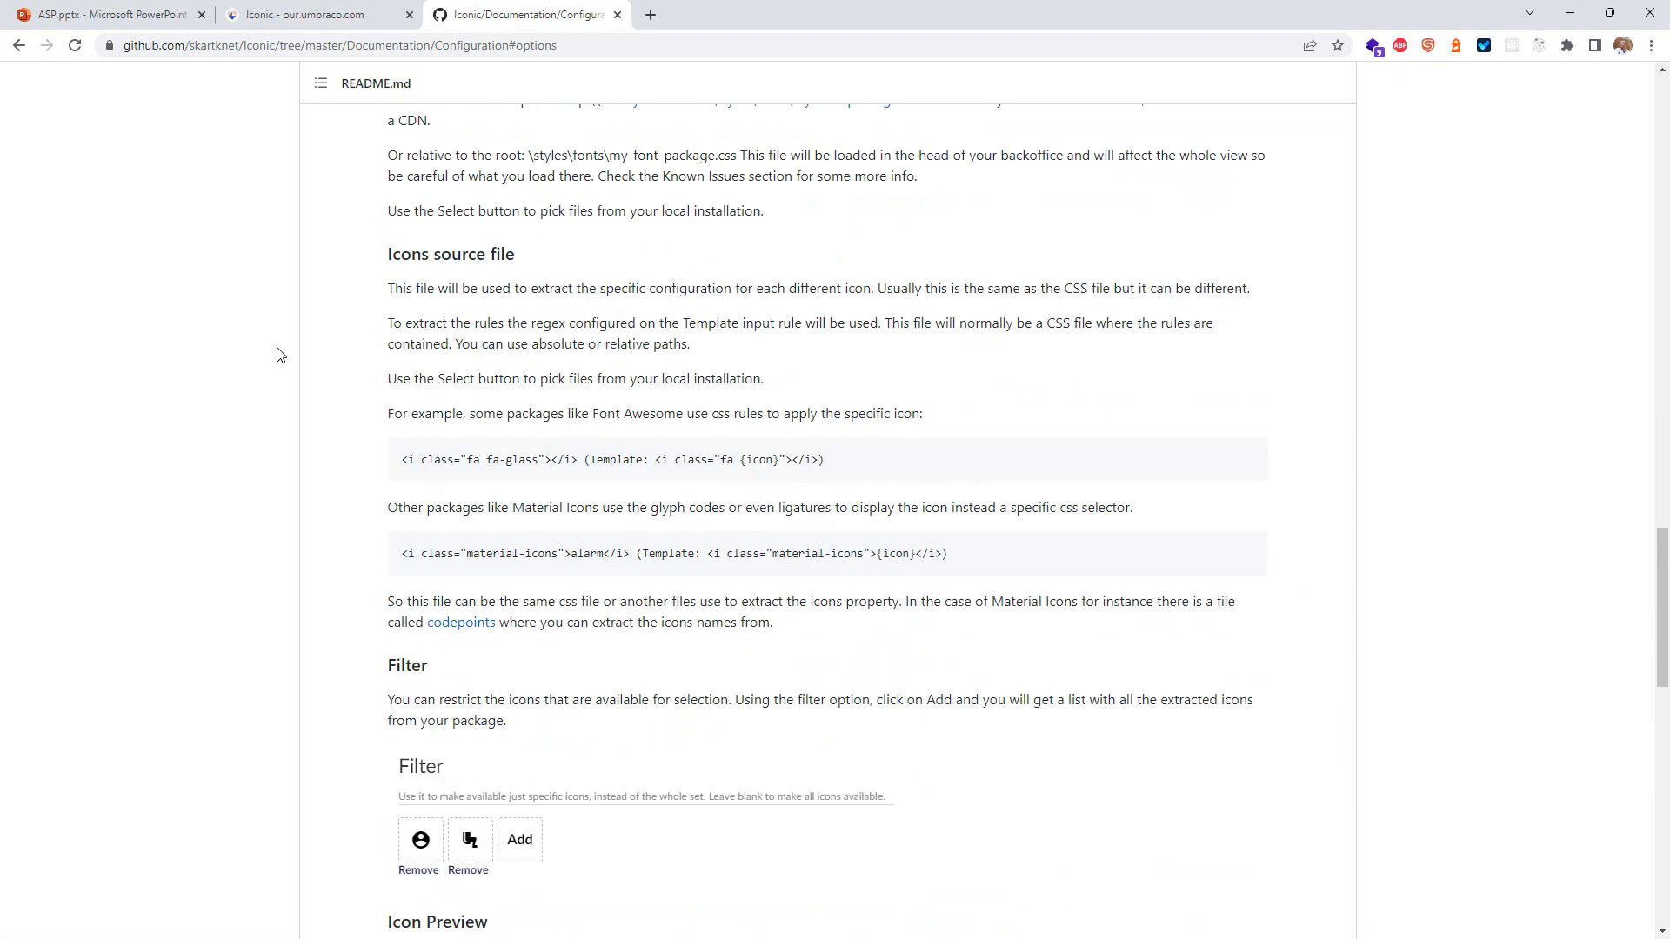
Step: Go back to the documentation contents, reopen "Configuring the Datatype" and view the steps for creating a new DataType
click(19, 45)
click(25, 52)
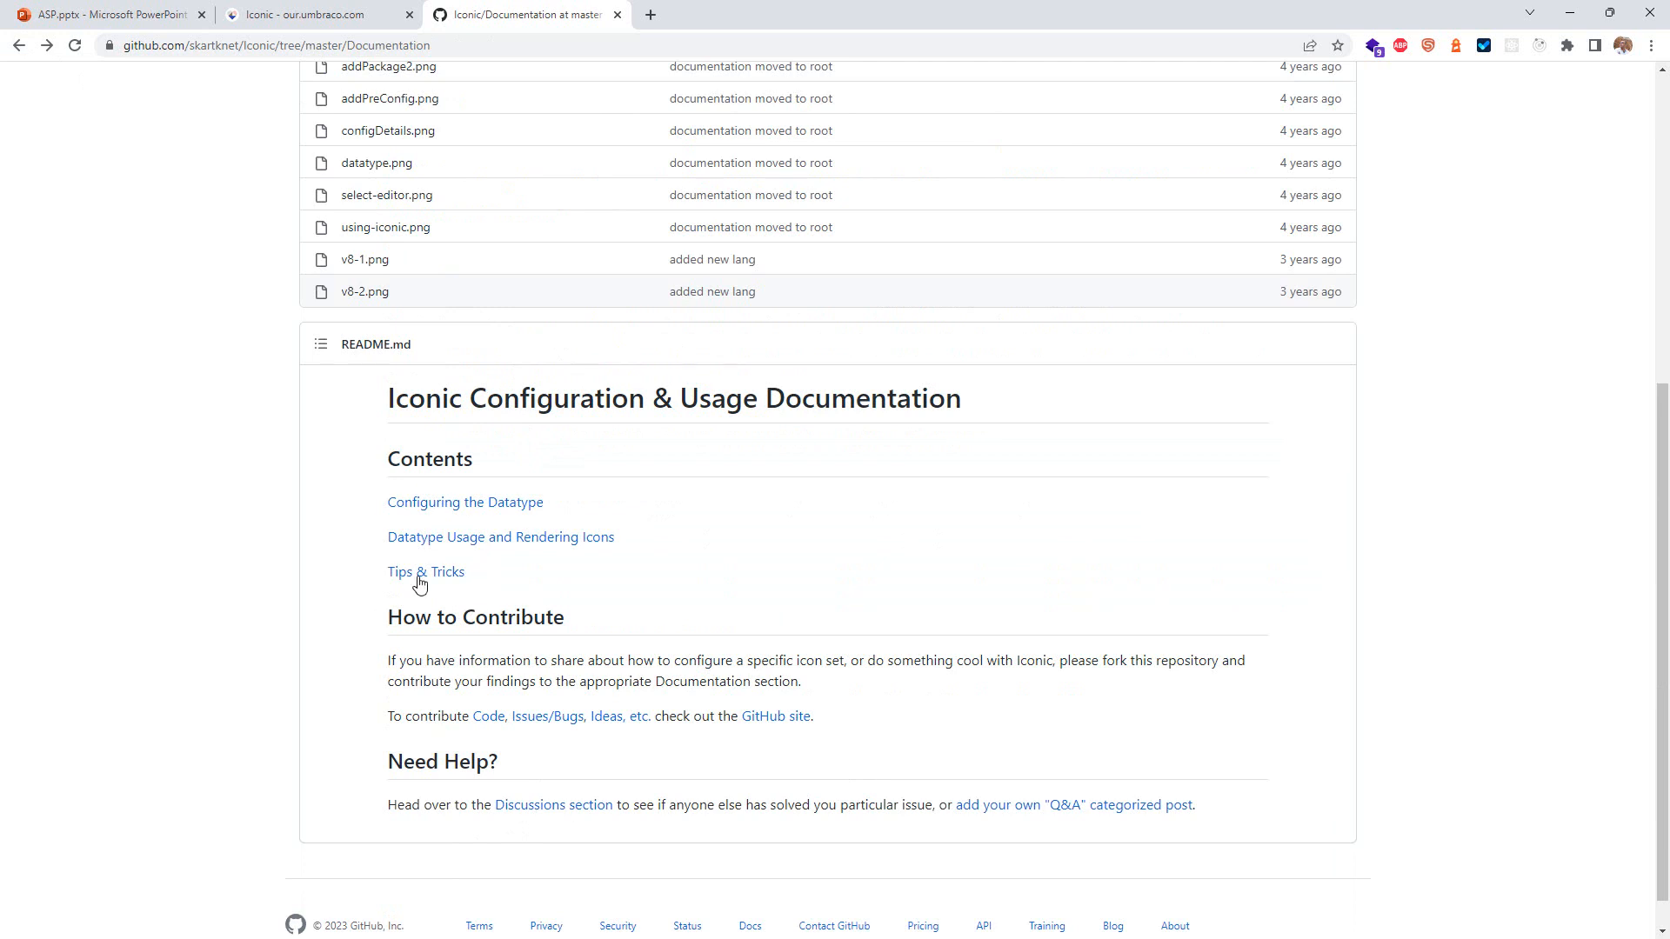
drag(406, 575, 701, 574)
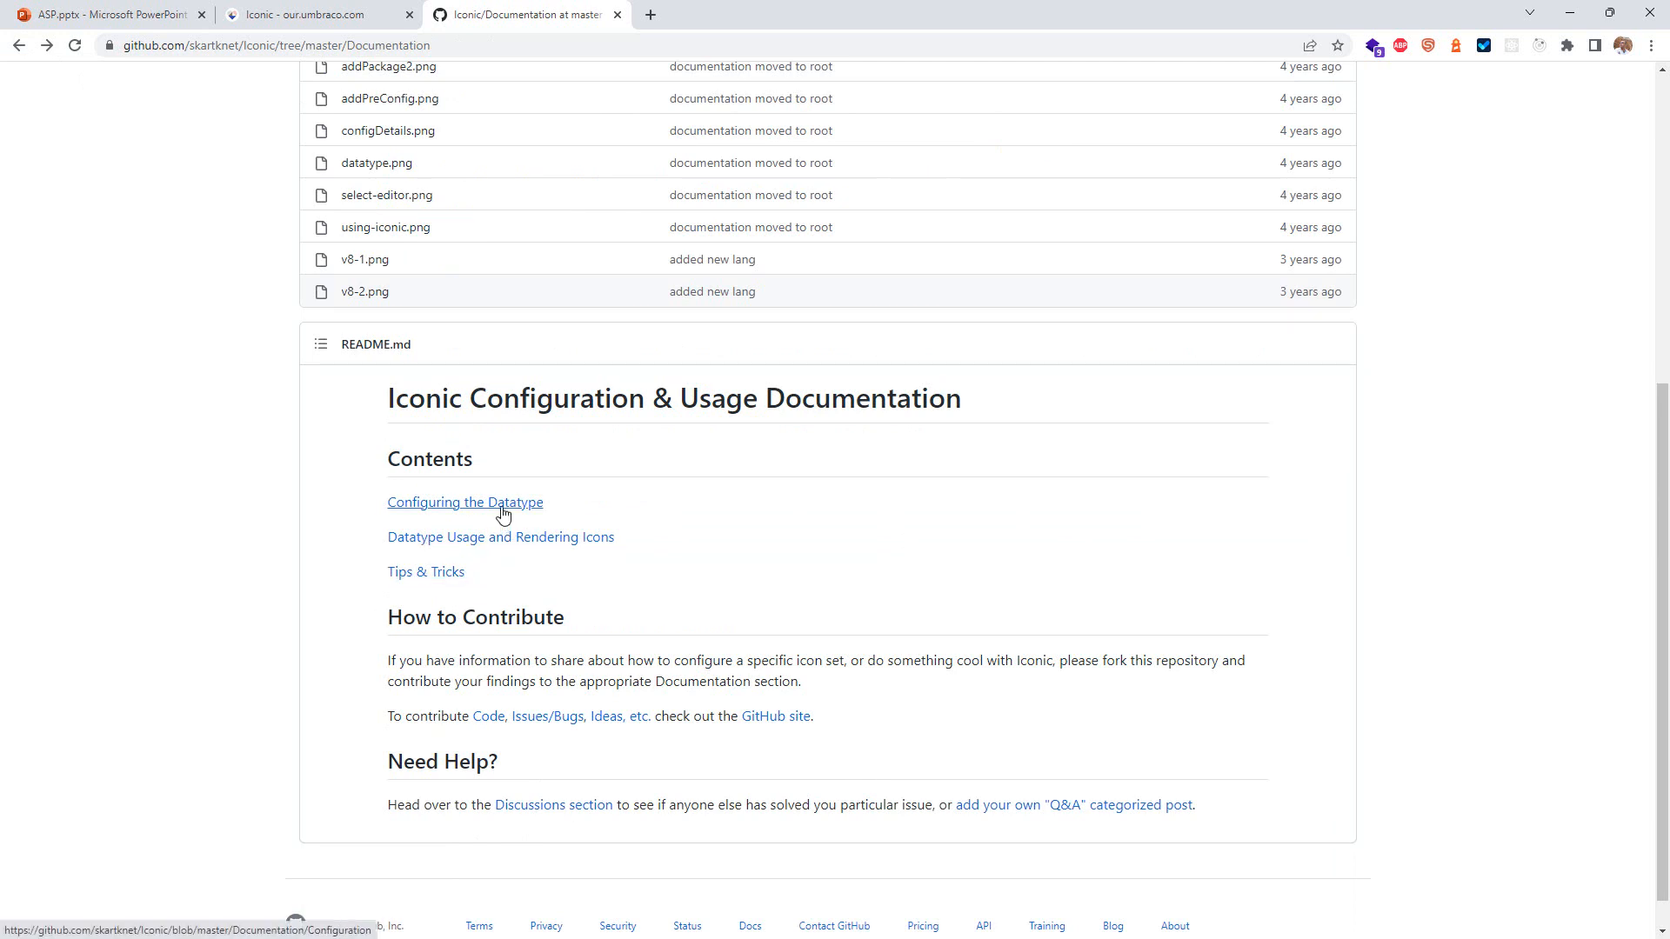
click(519, 507)
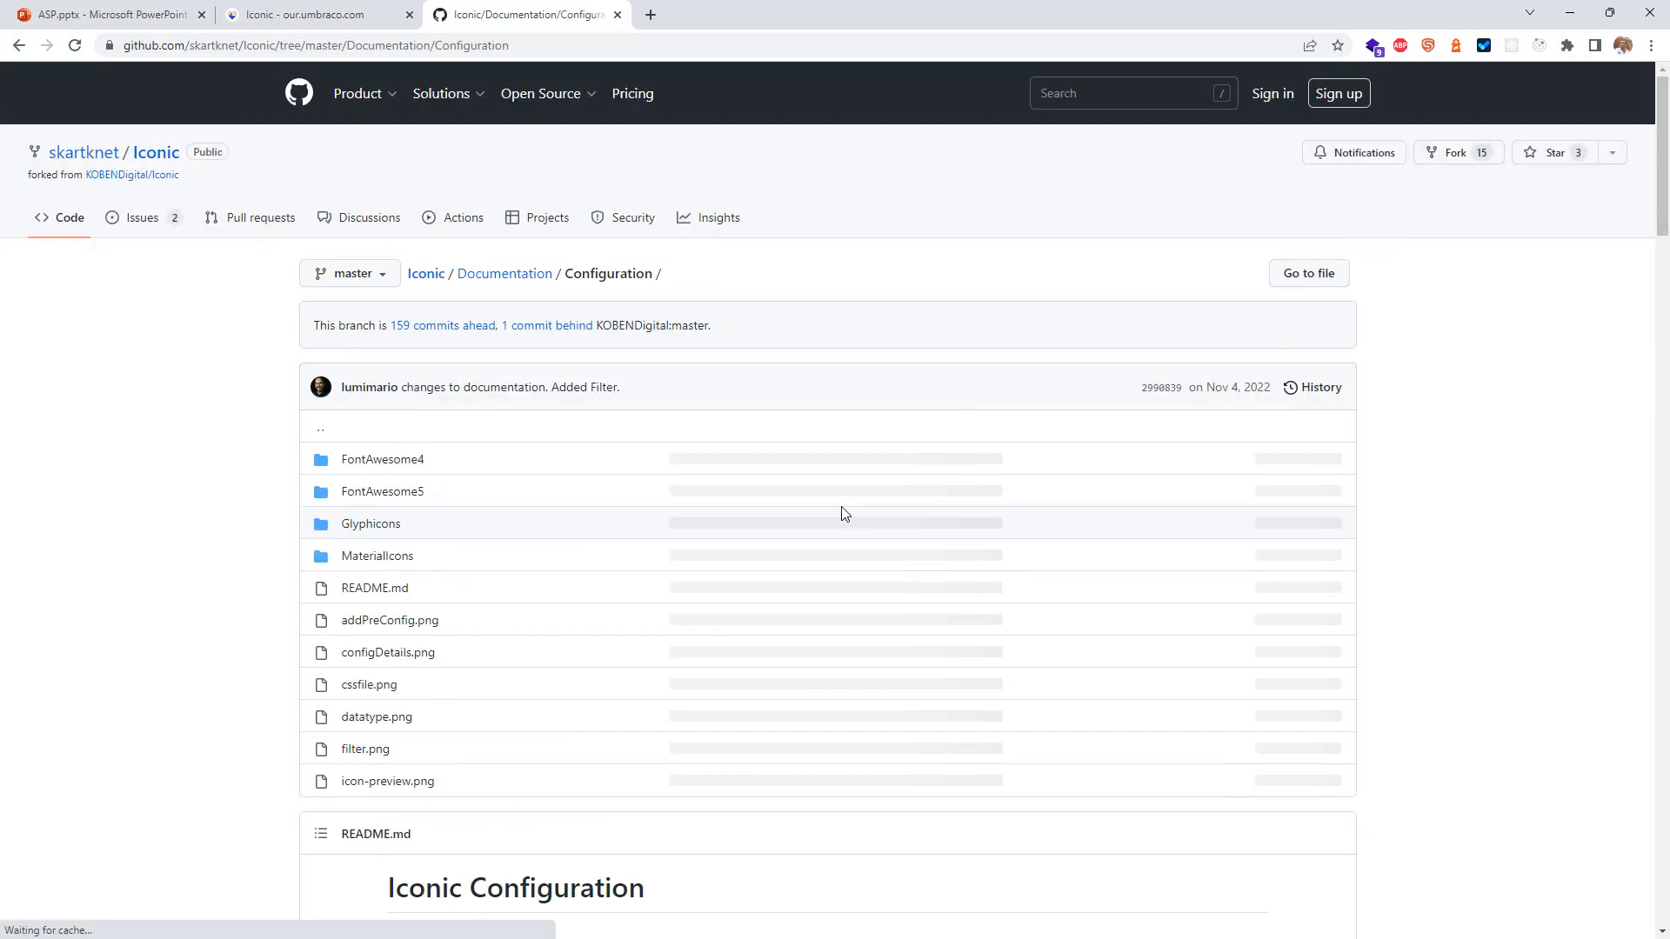
scroll(843, 515, down, 6)
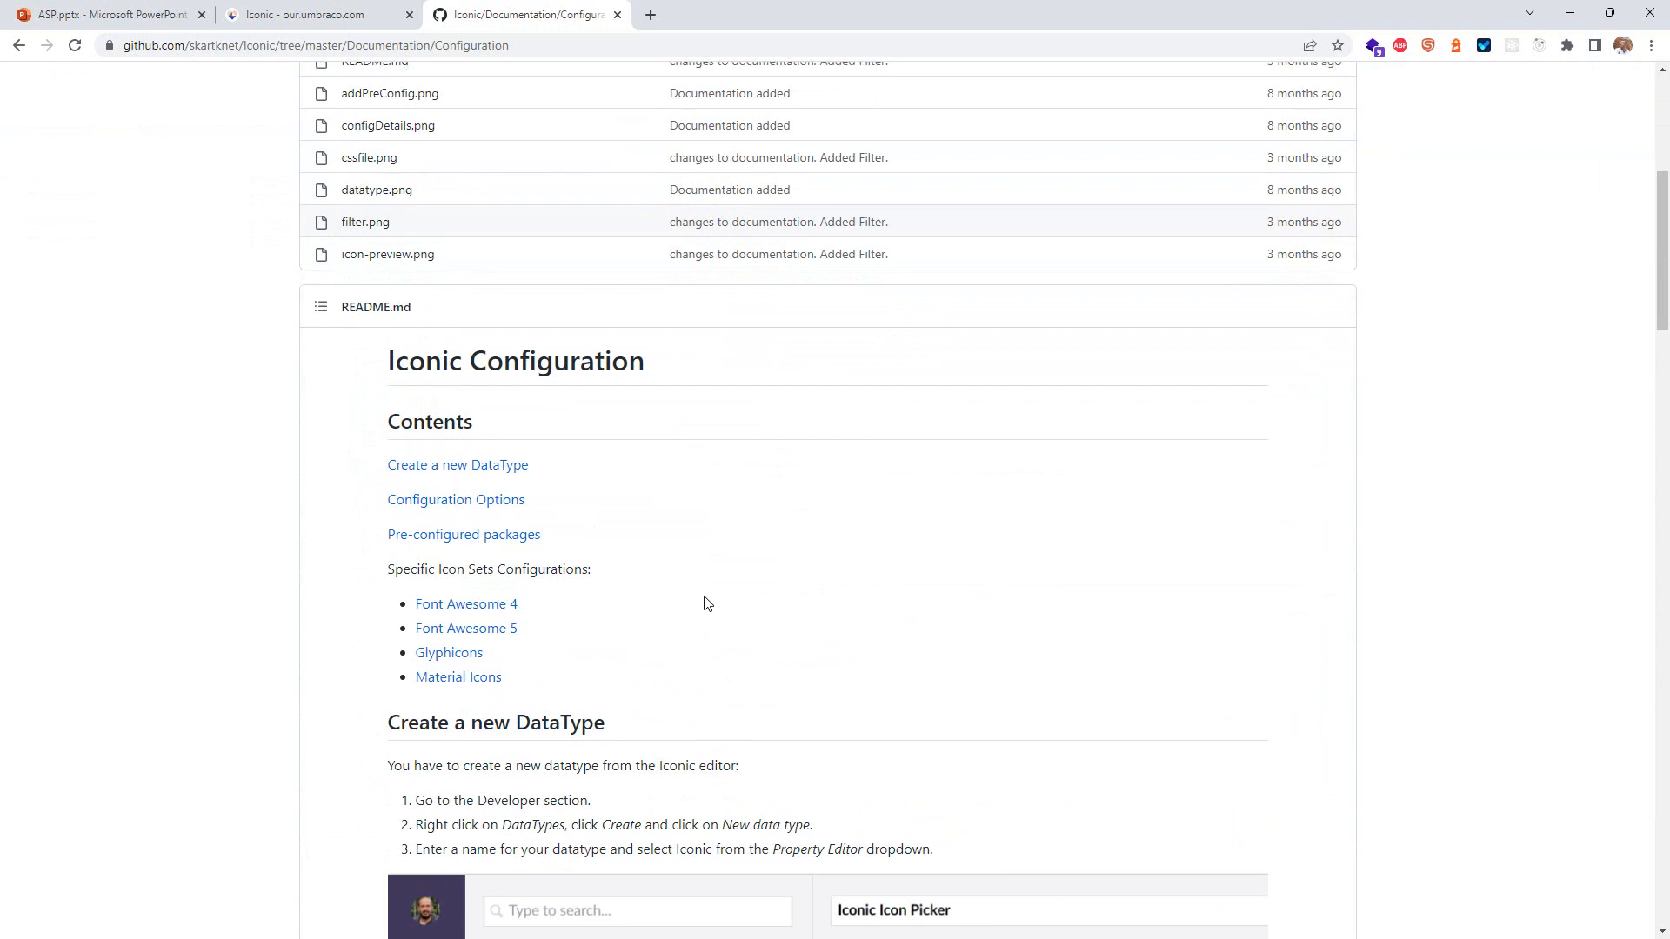
scroll(702, 598, down, 5)
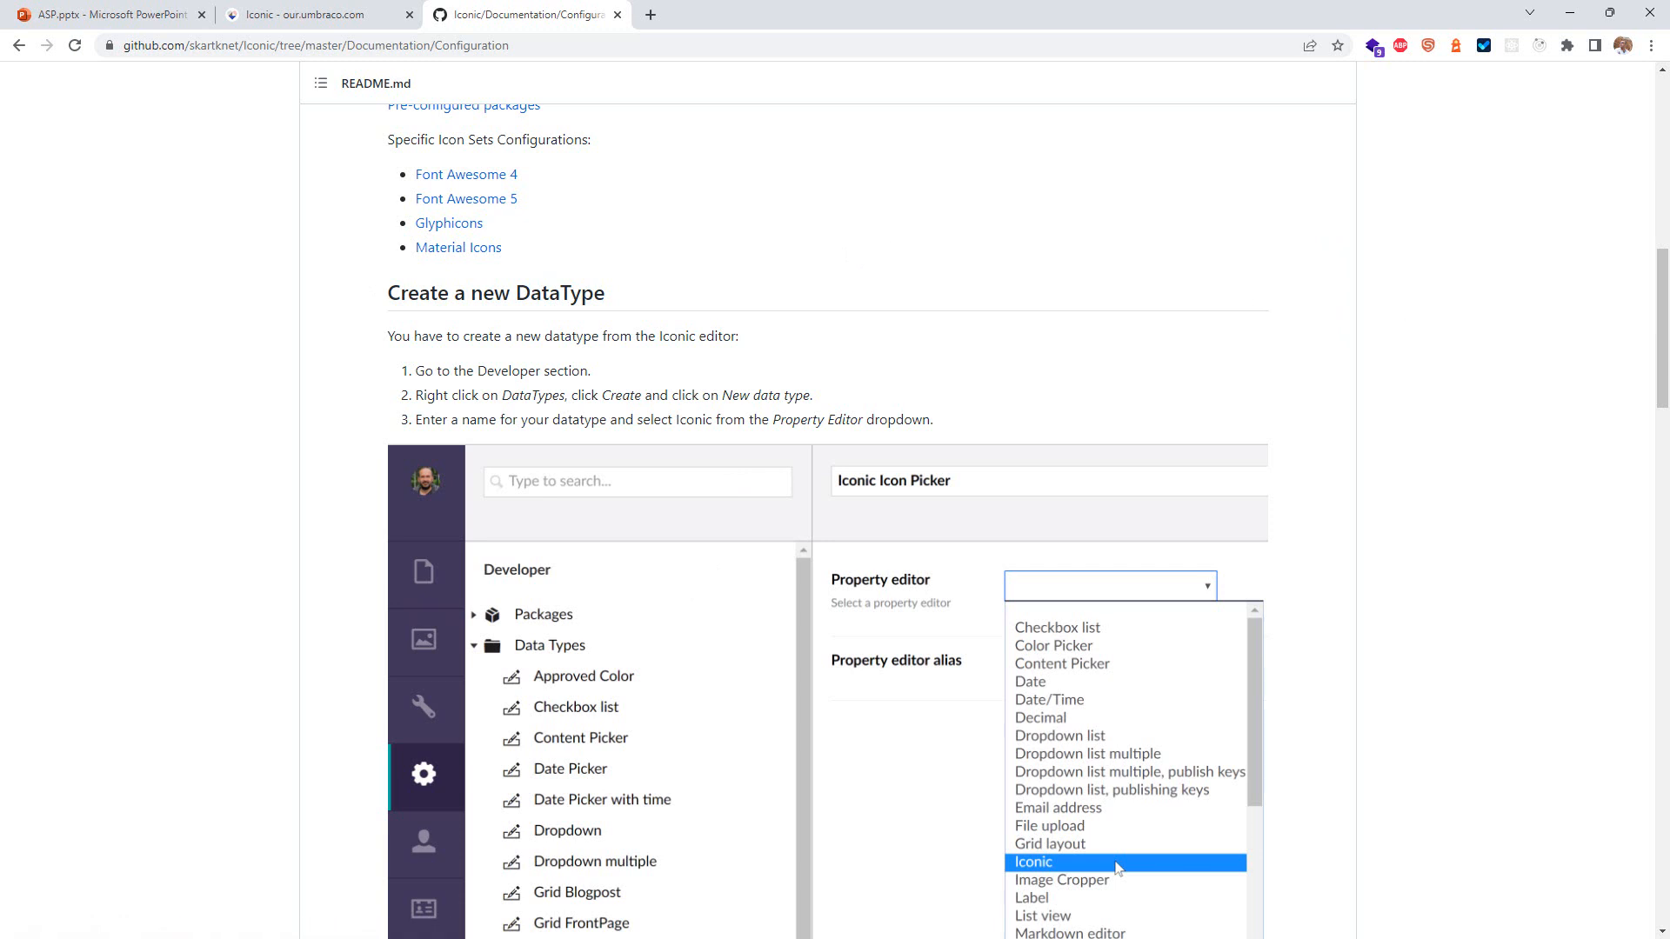
Step: Switch to Visual Studio and stop the running debug session of the Umbraco10Blog project
key(alt+Tab)
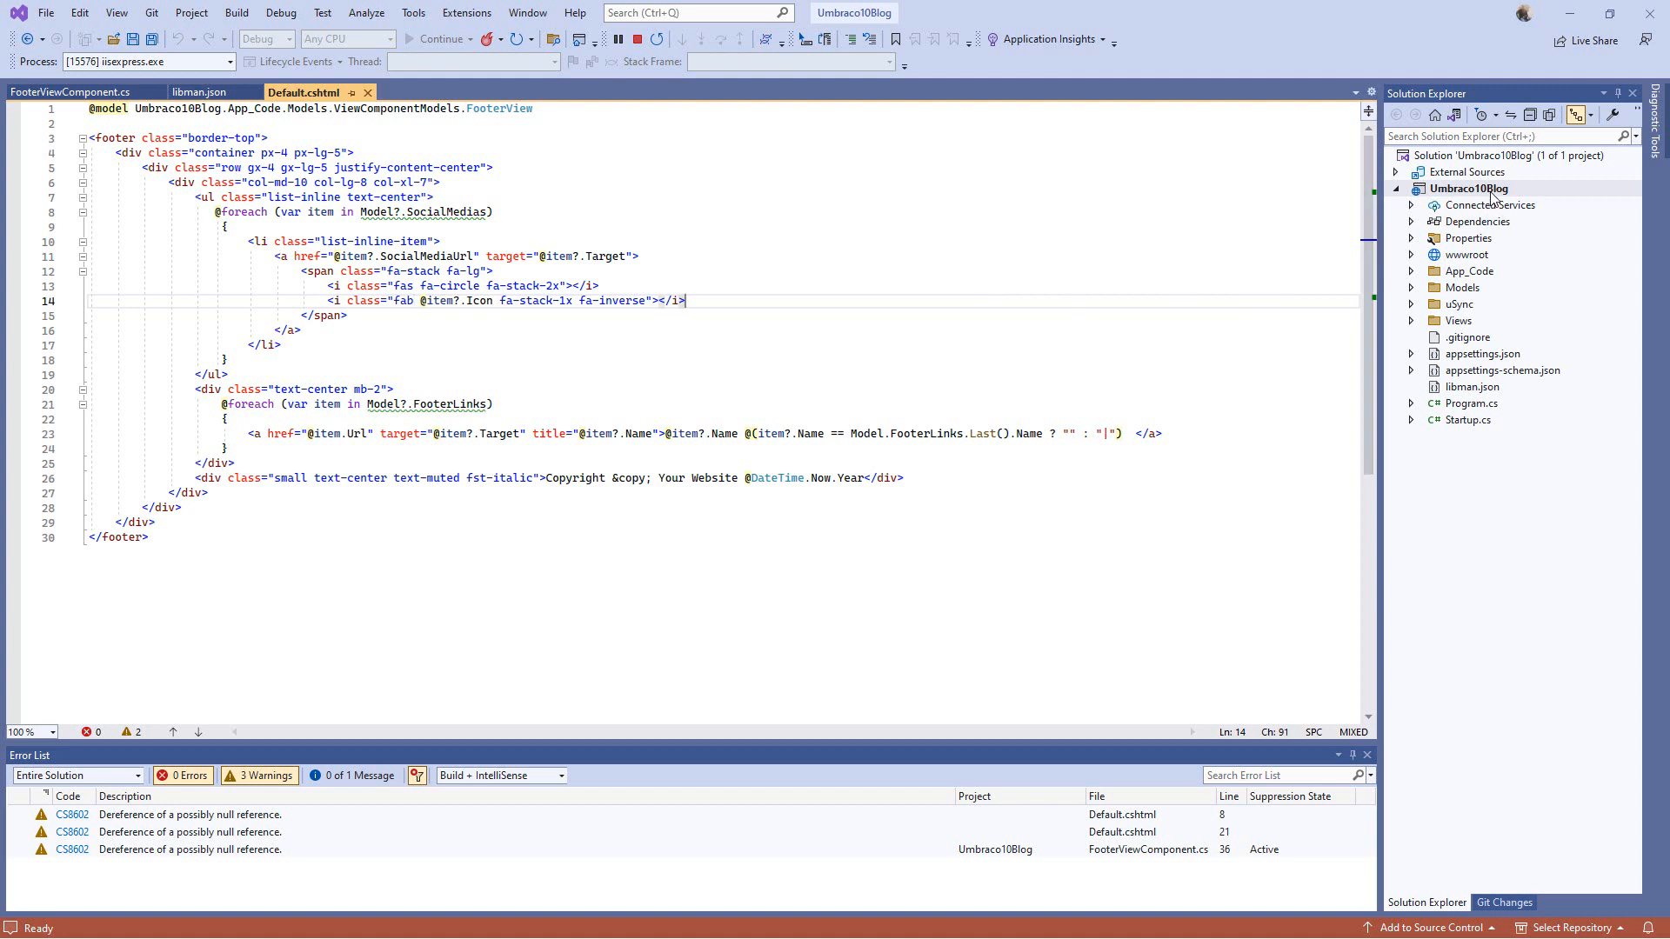
click(1491, 191)
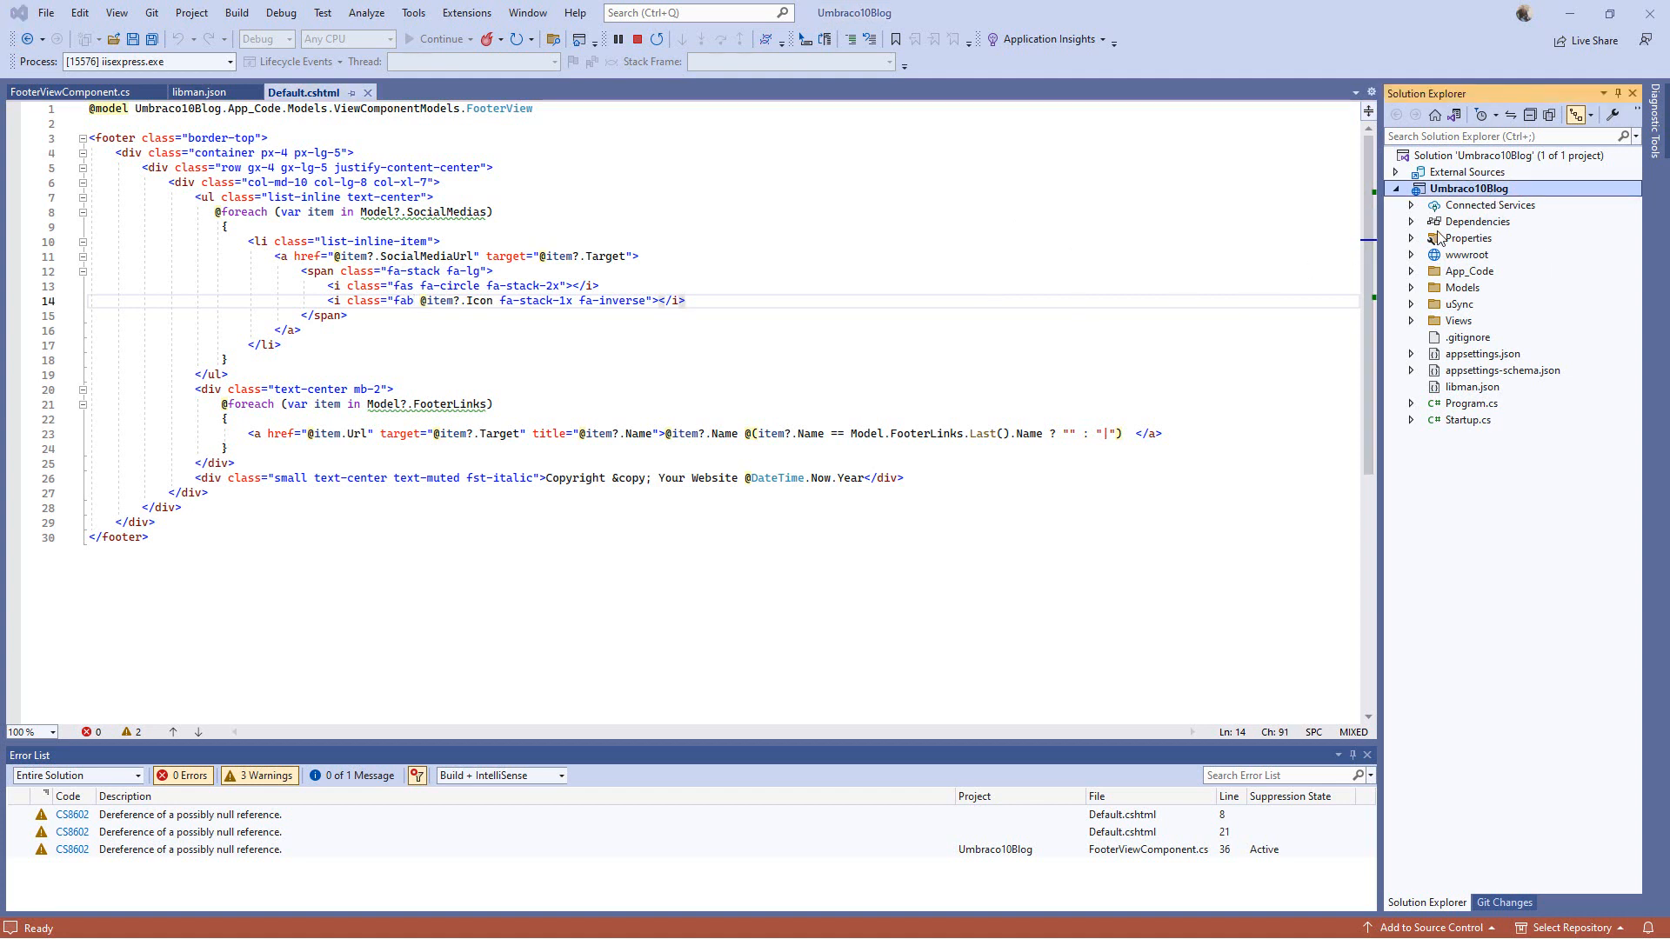
key(shift+F10)
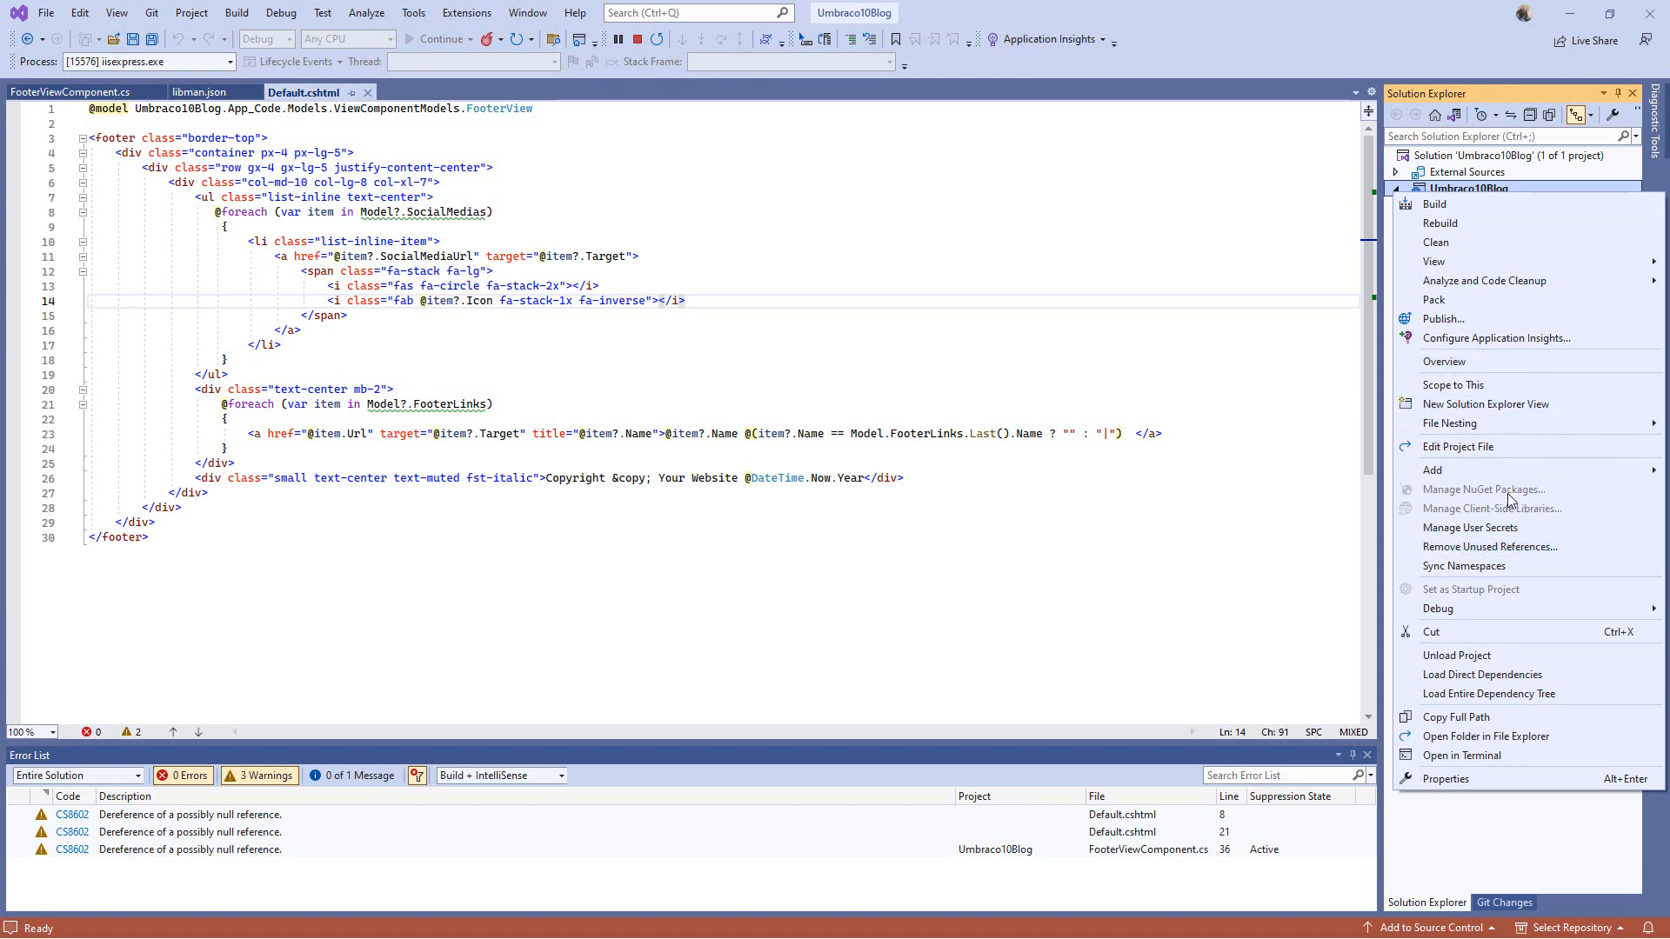
click(637, 40)
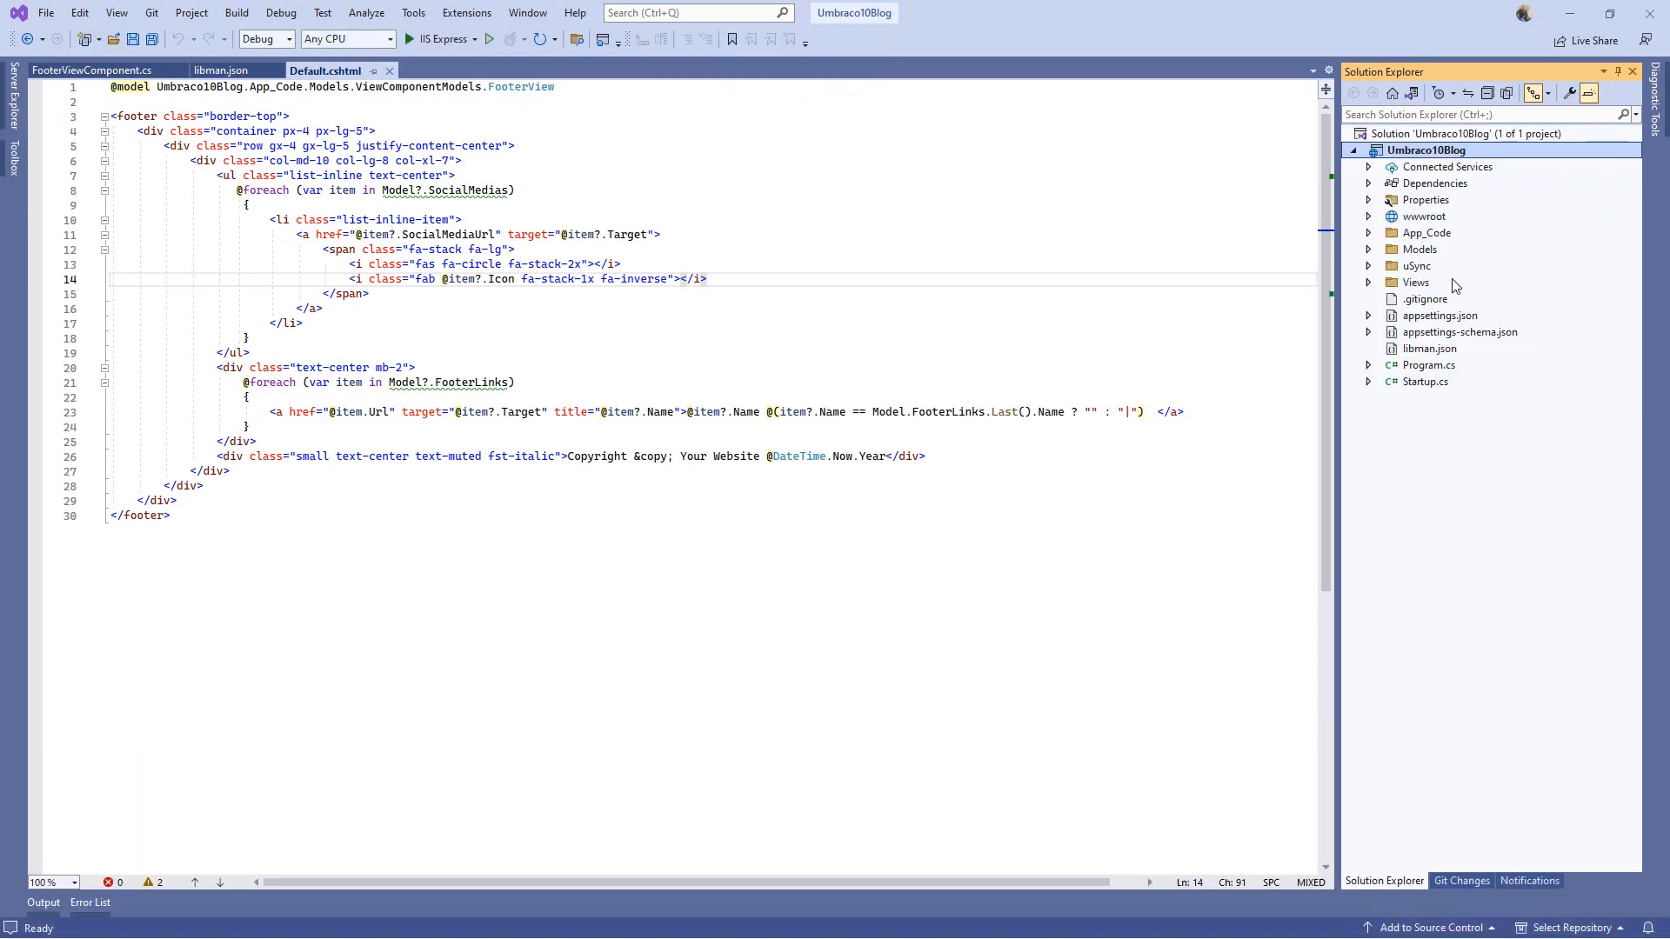
Step: Inspect the installed Our.Iconic package in the Umbraco10Blog project's NuGet Package Manager and close the manager
right_click(1427, 151)
click(1514, 453)
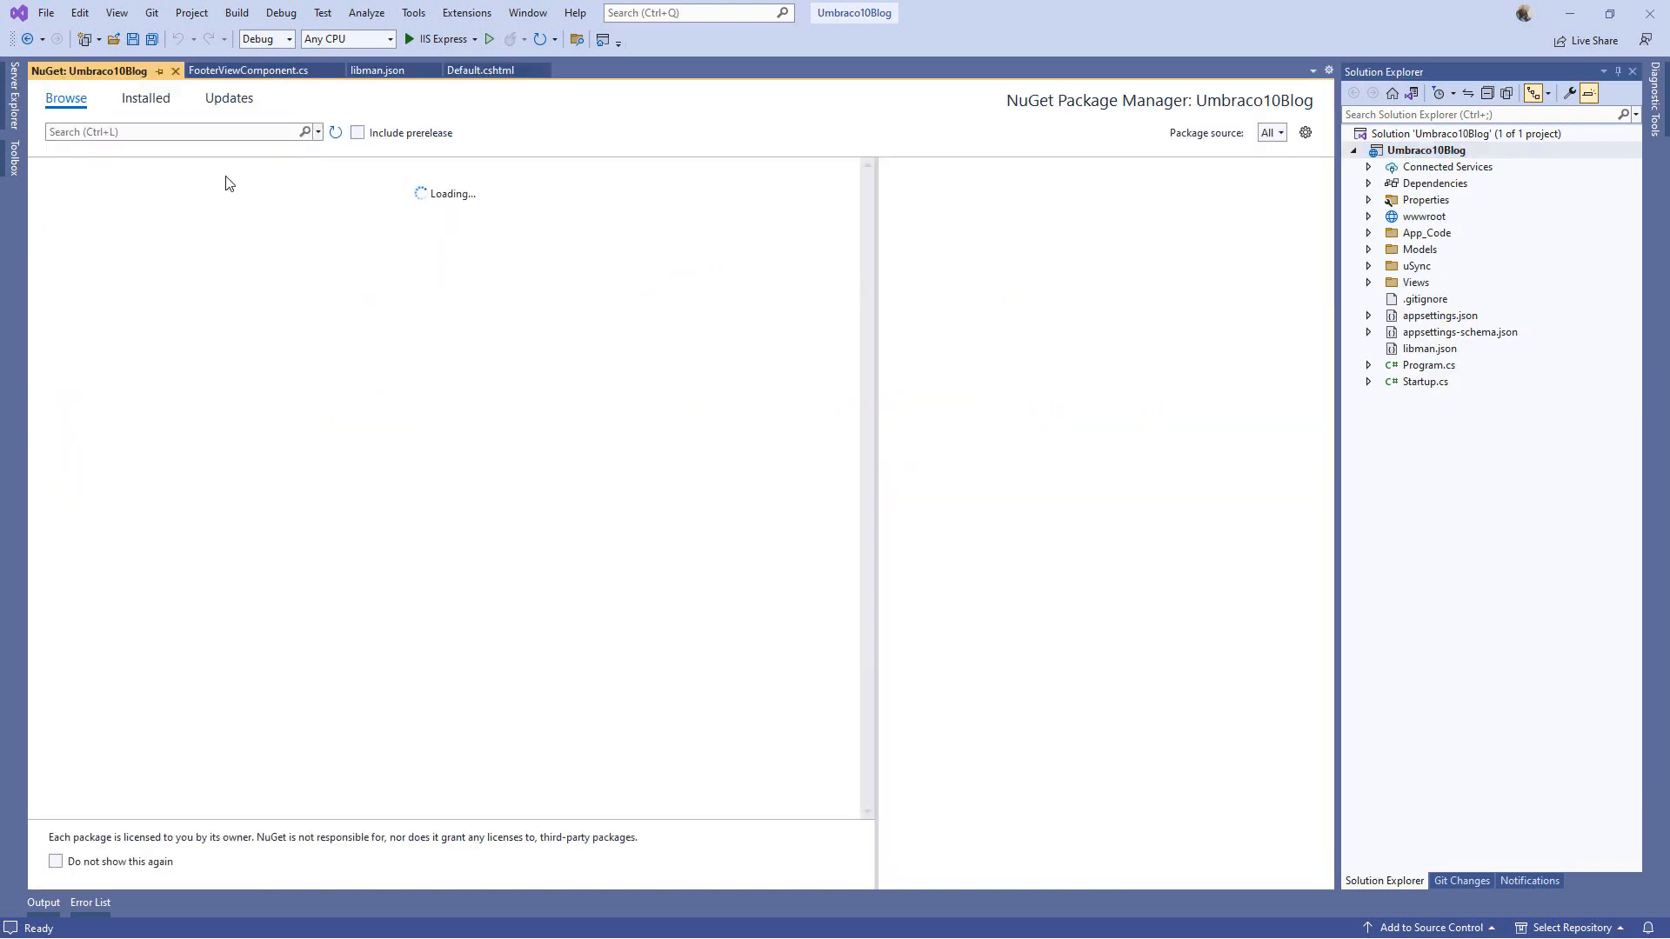
click(142, 102)
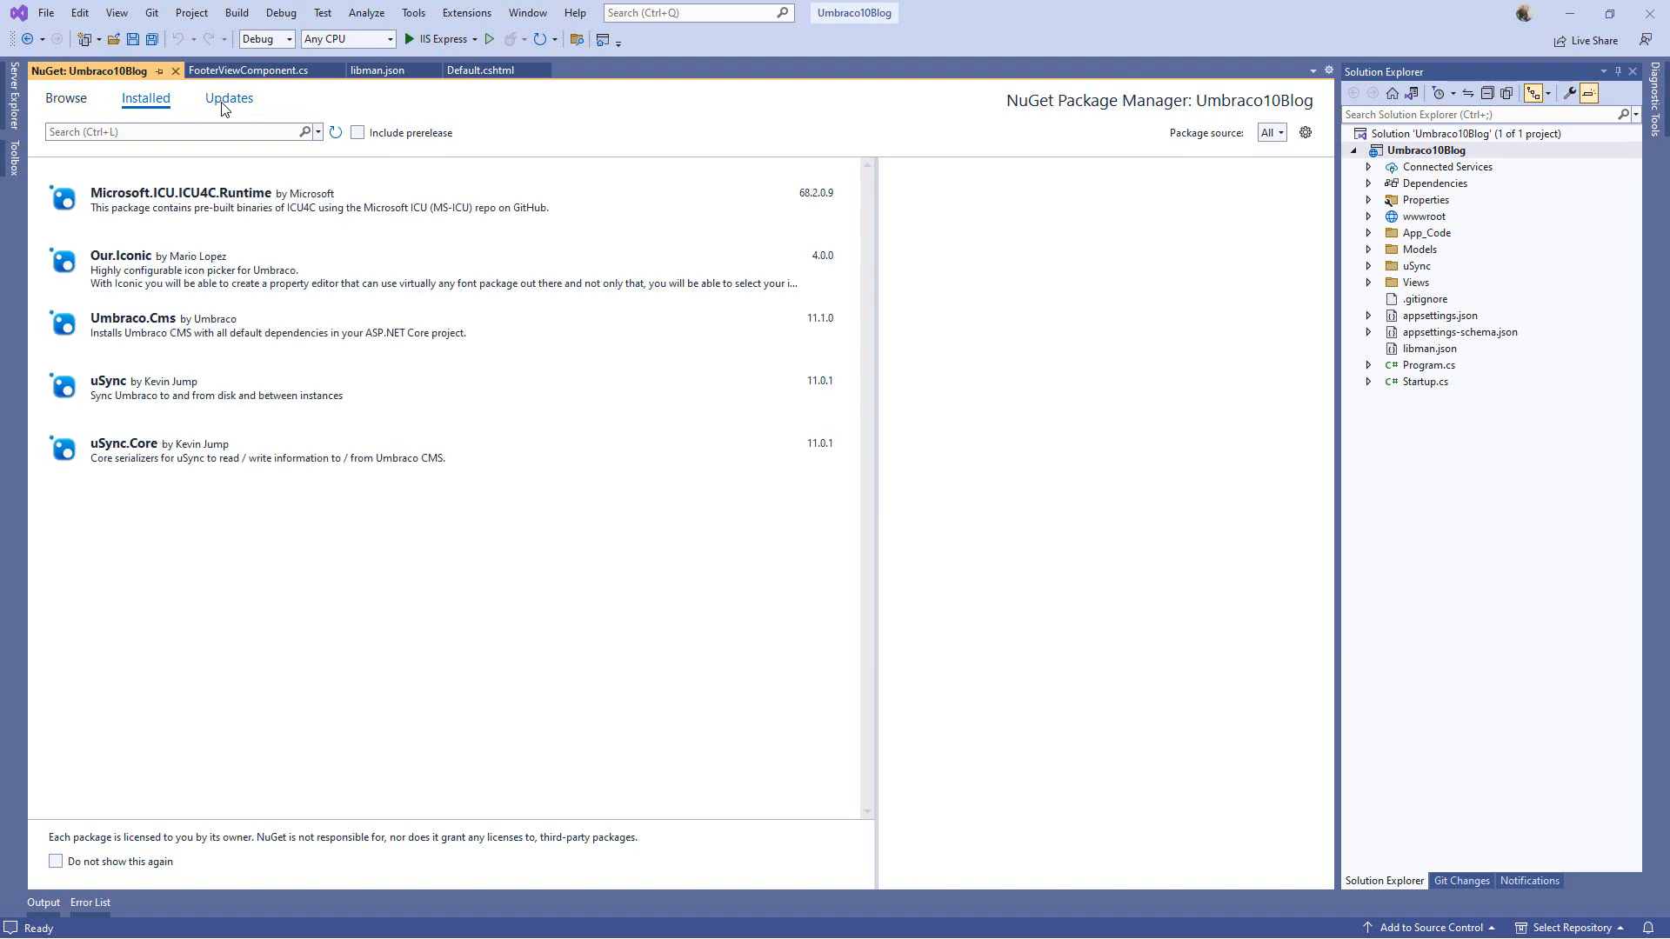
click(126, 278)
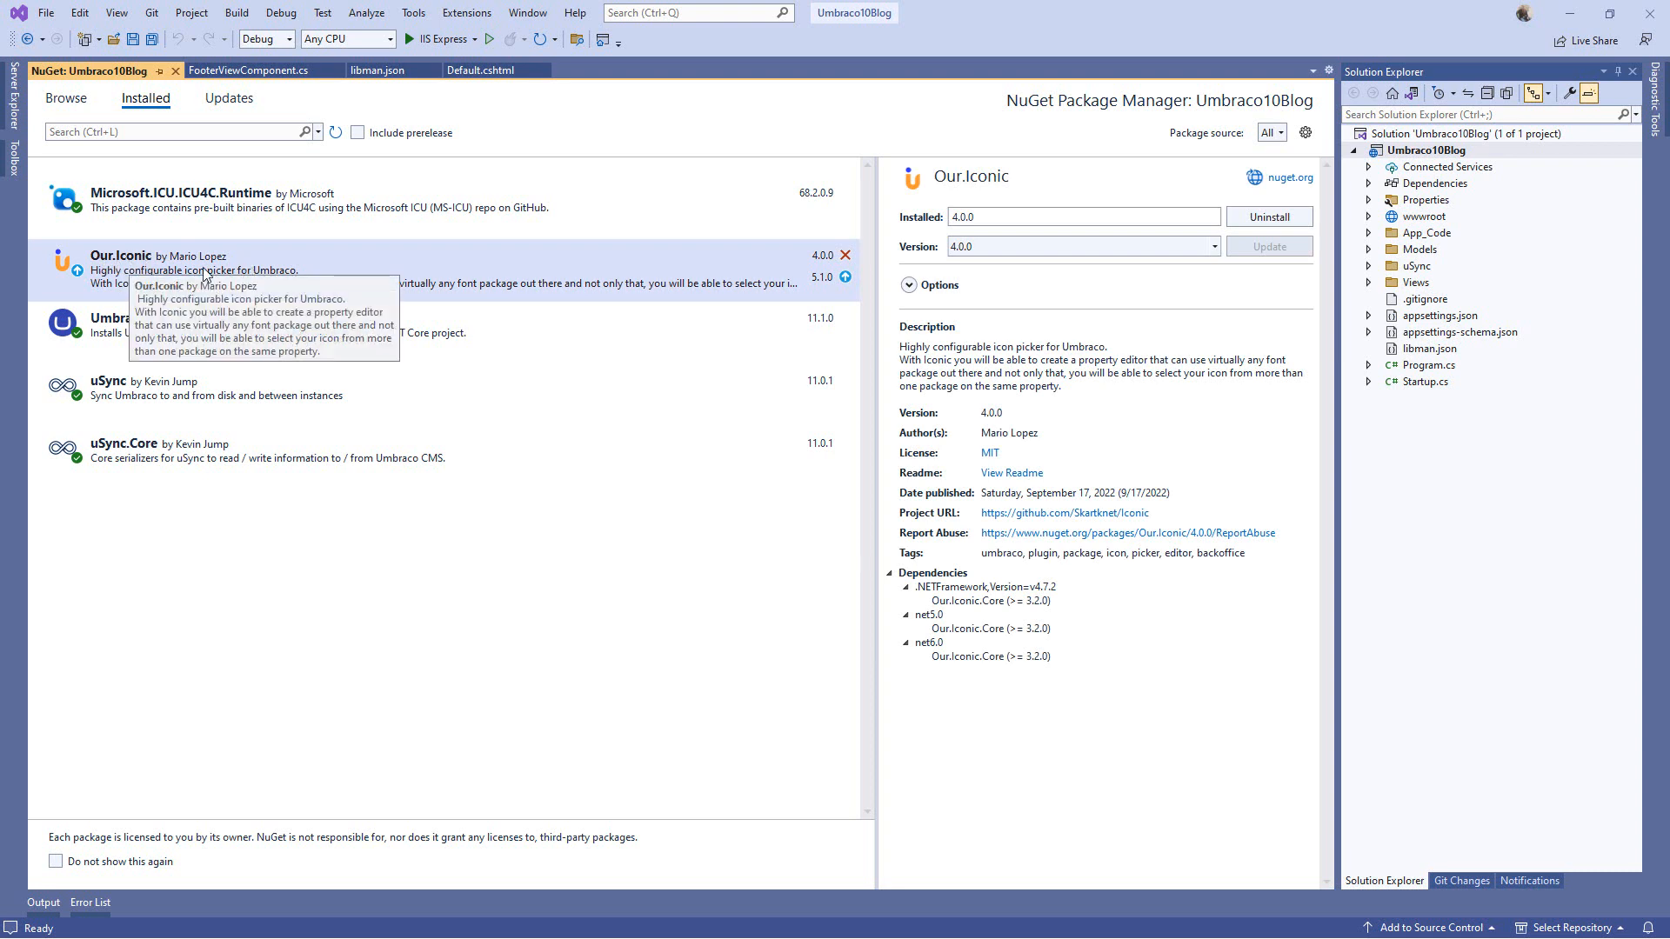
mouse_move(184, 261)
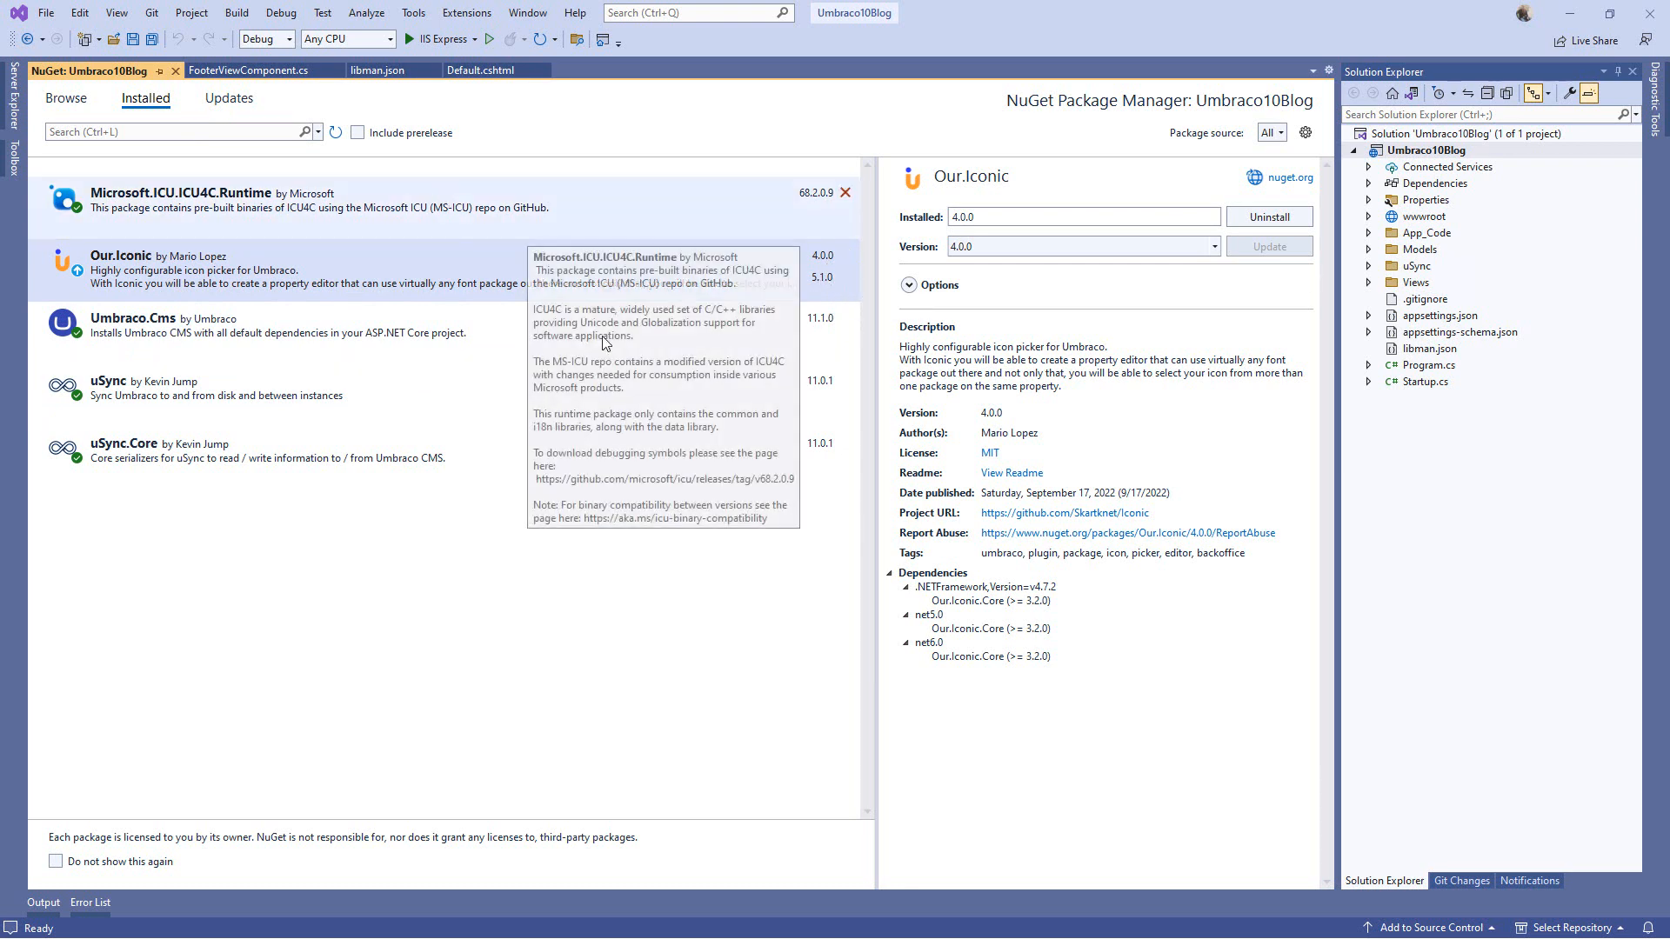
click(176, 71)
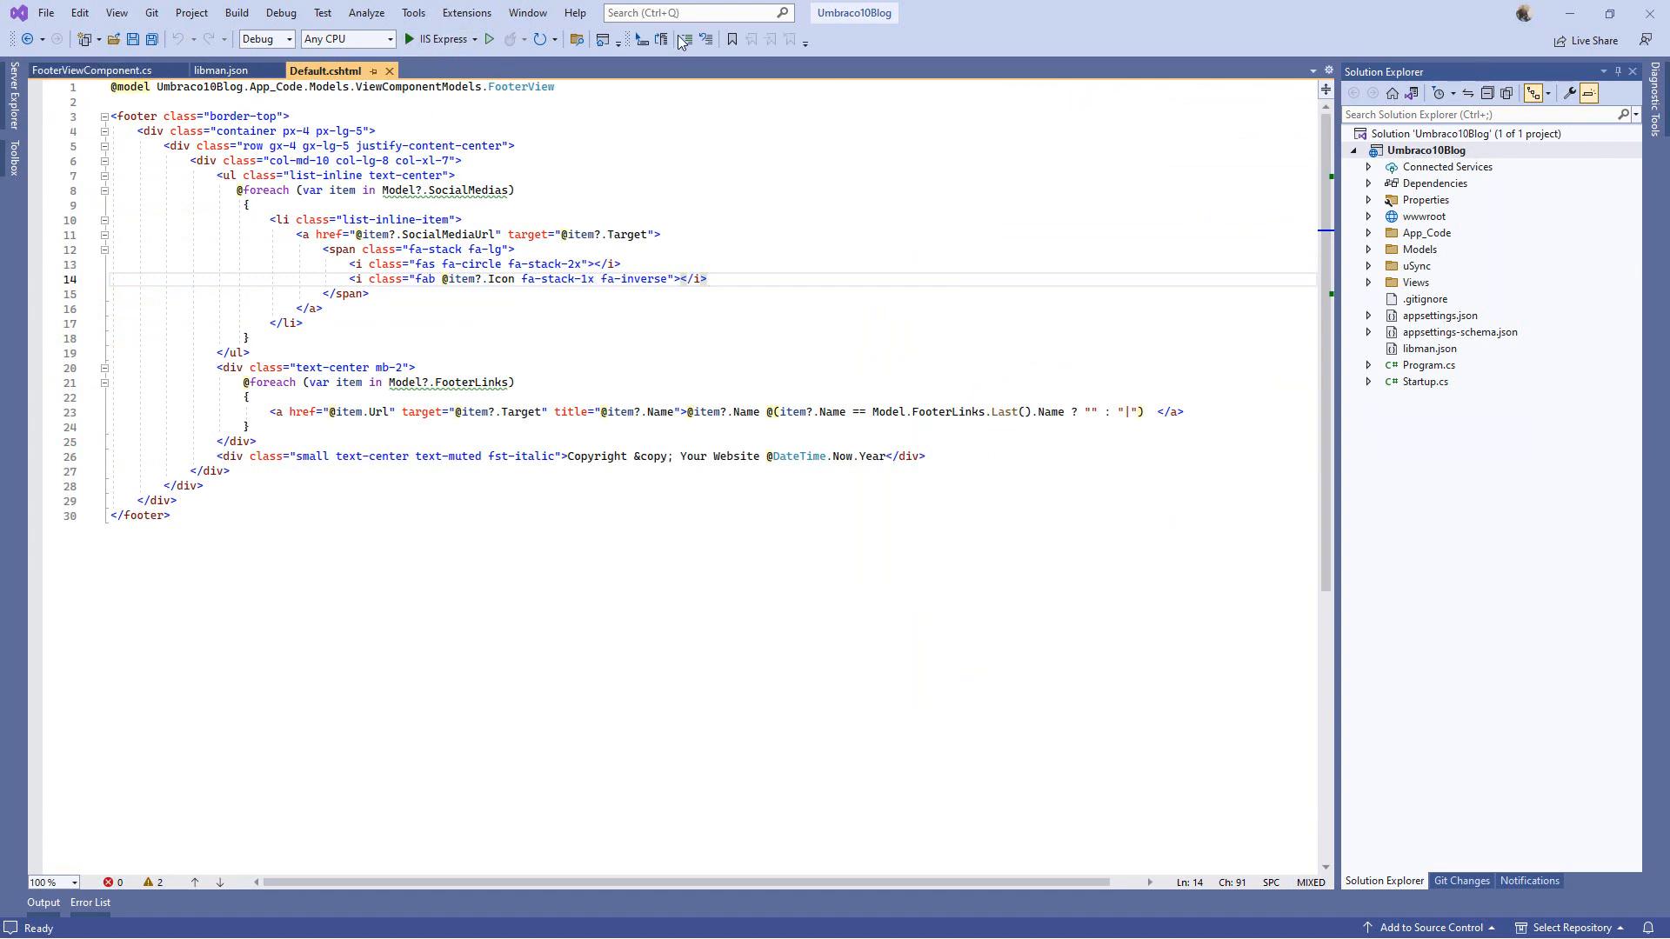
click(489, 39)
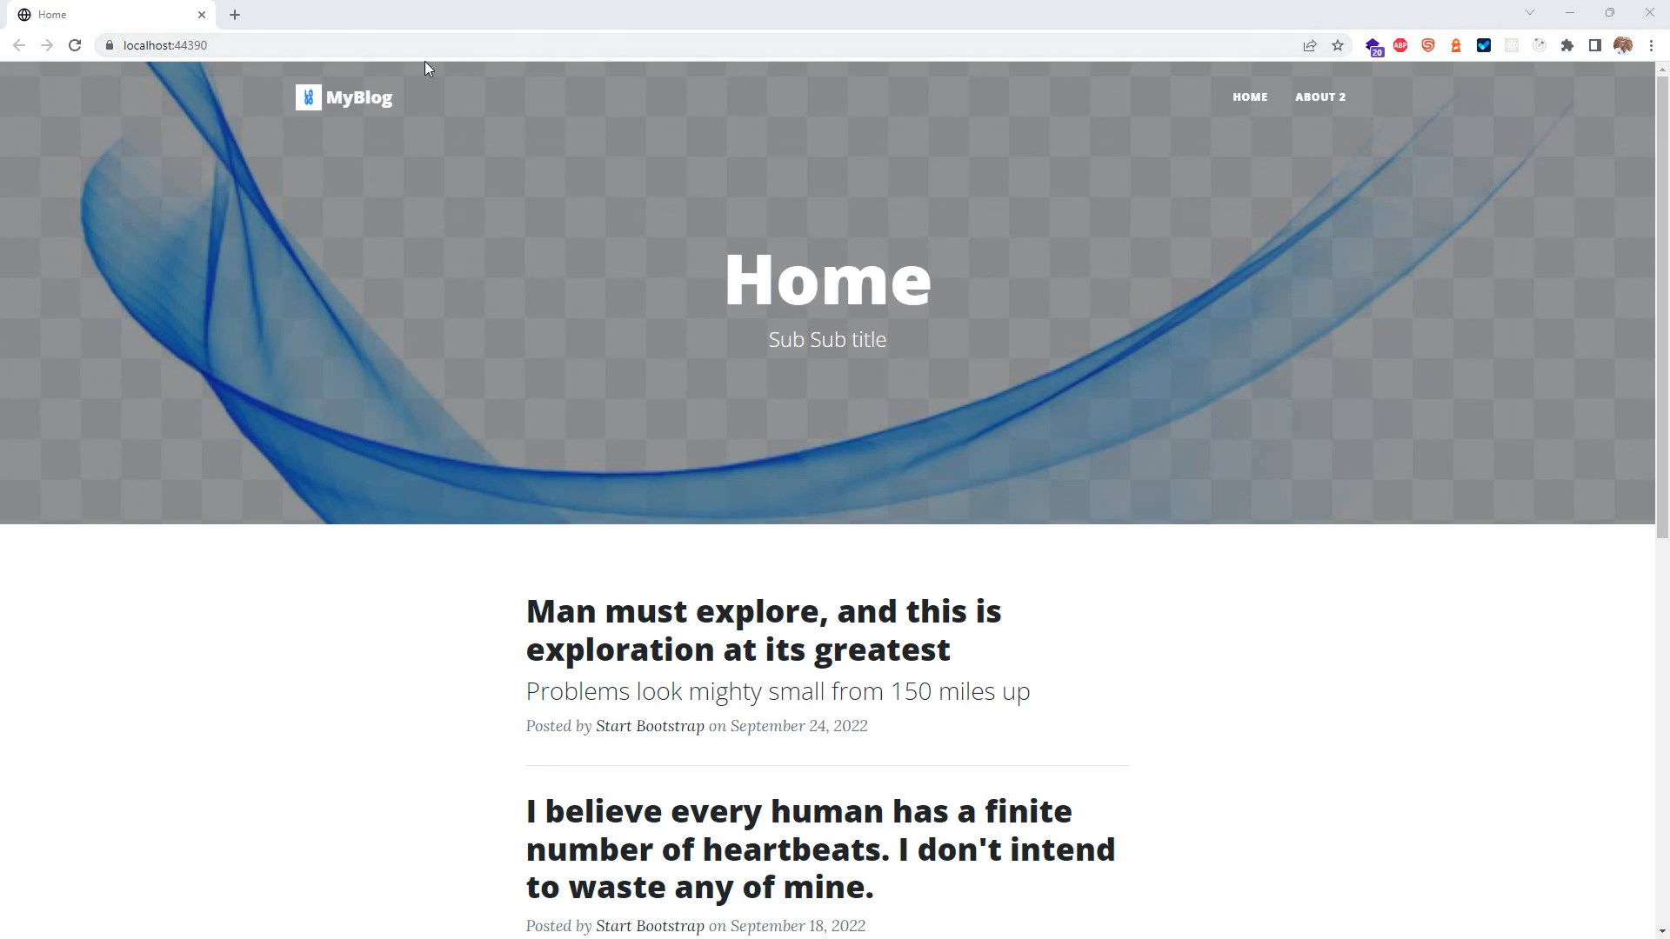
click(578, 45)
click(577, 45)
scroll(933, 740, down, 1)
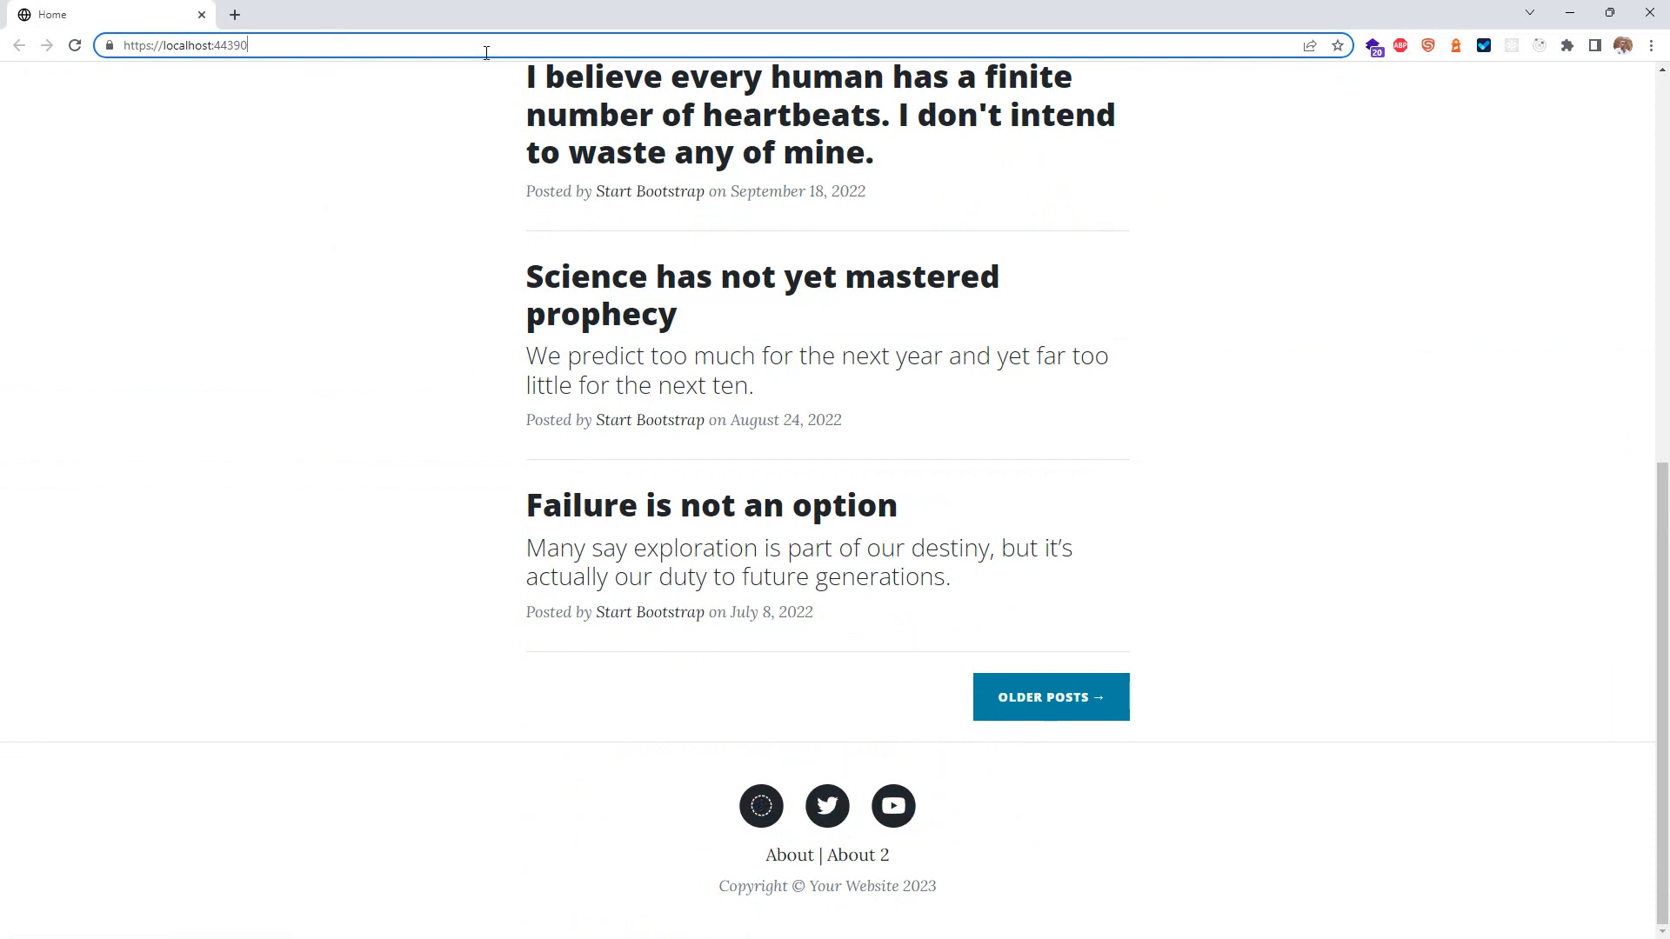
text(/umbraco)
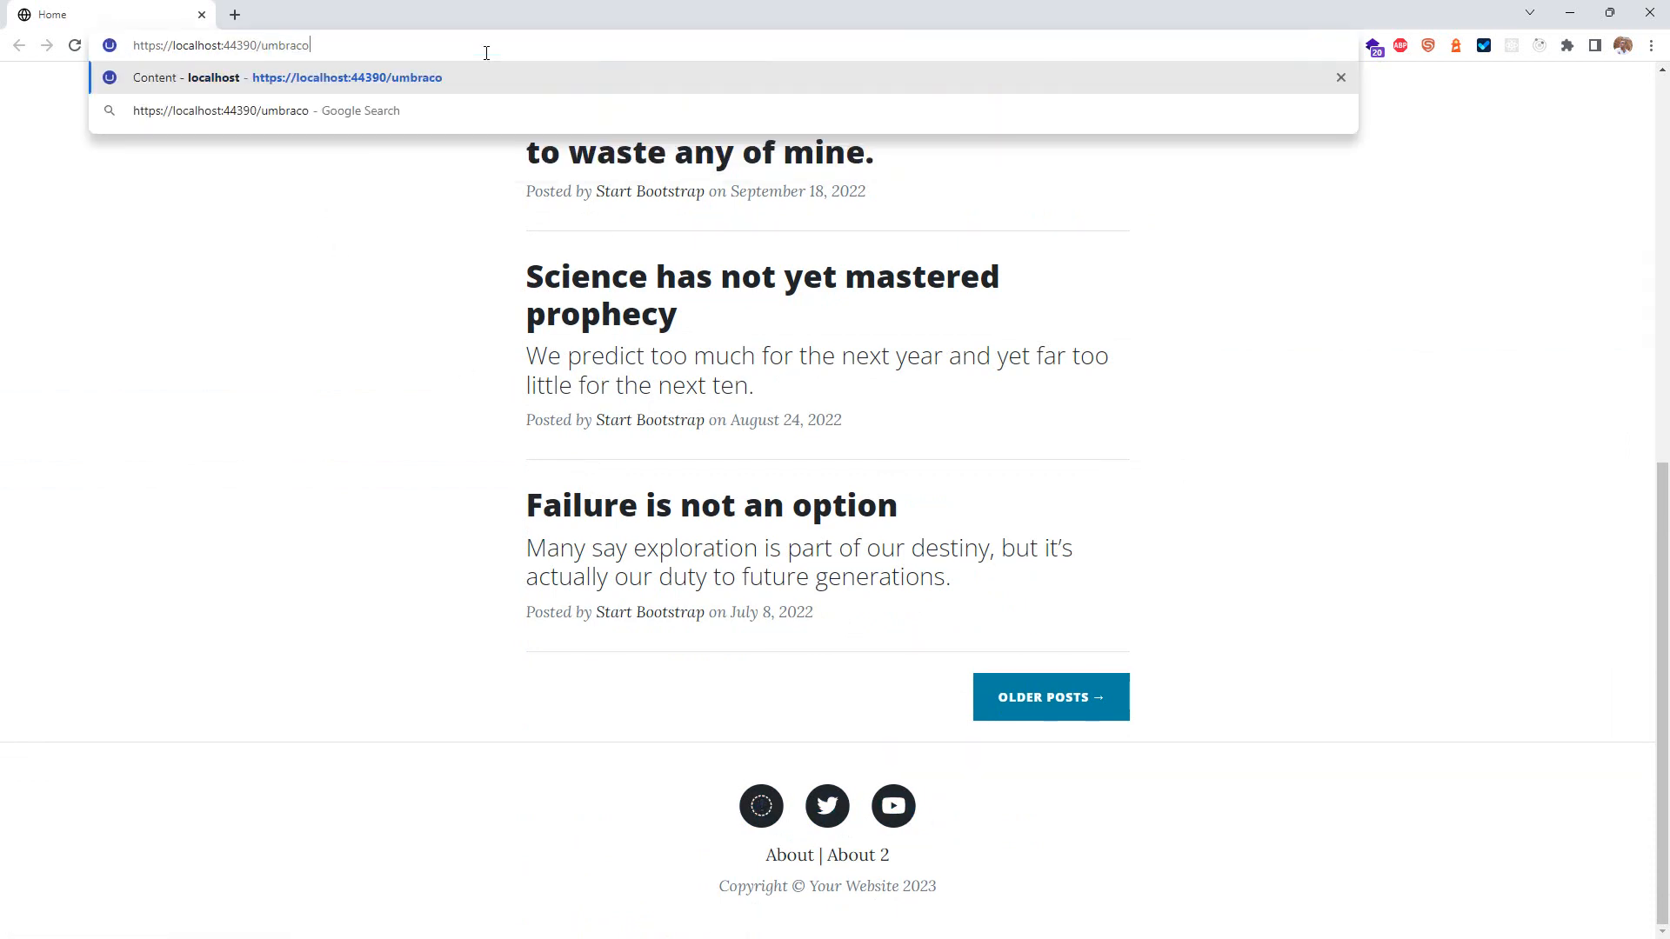
key(Return)
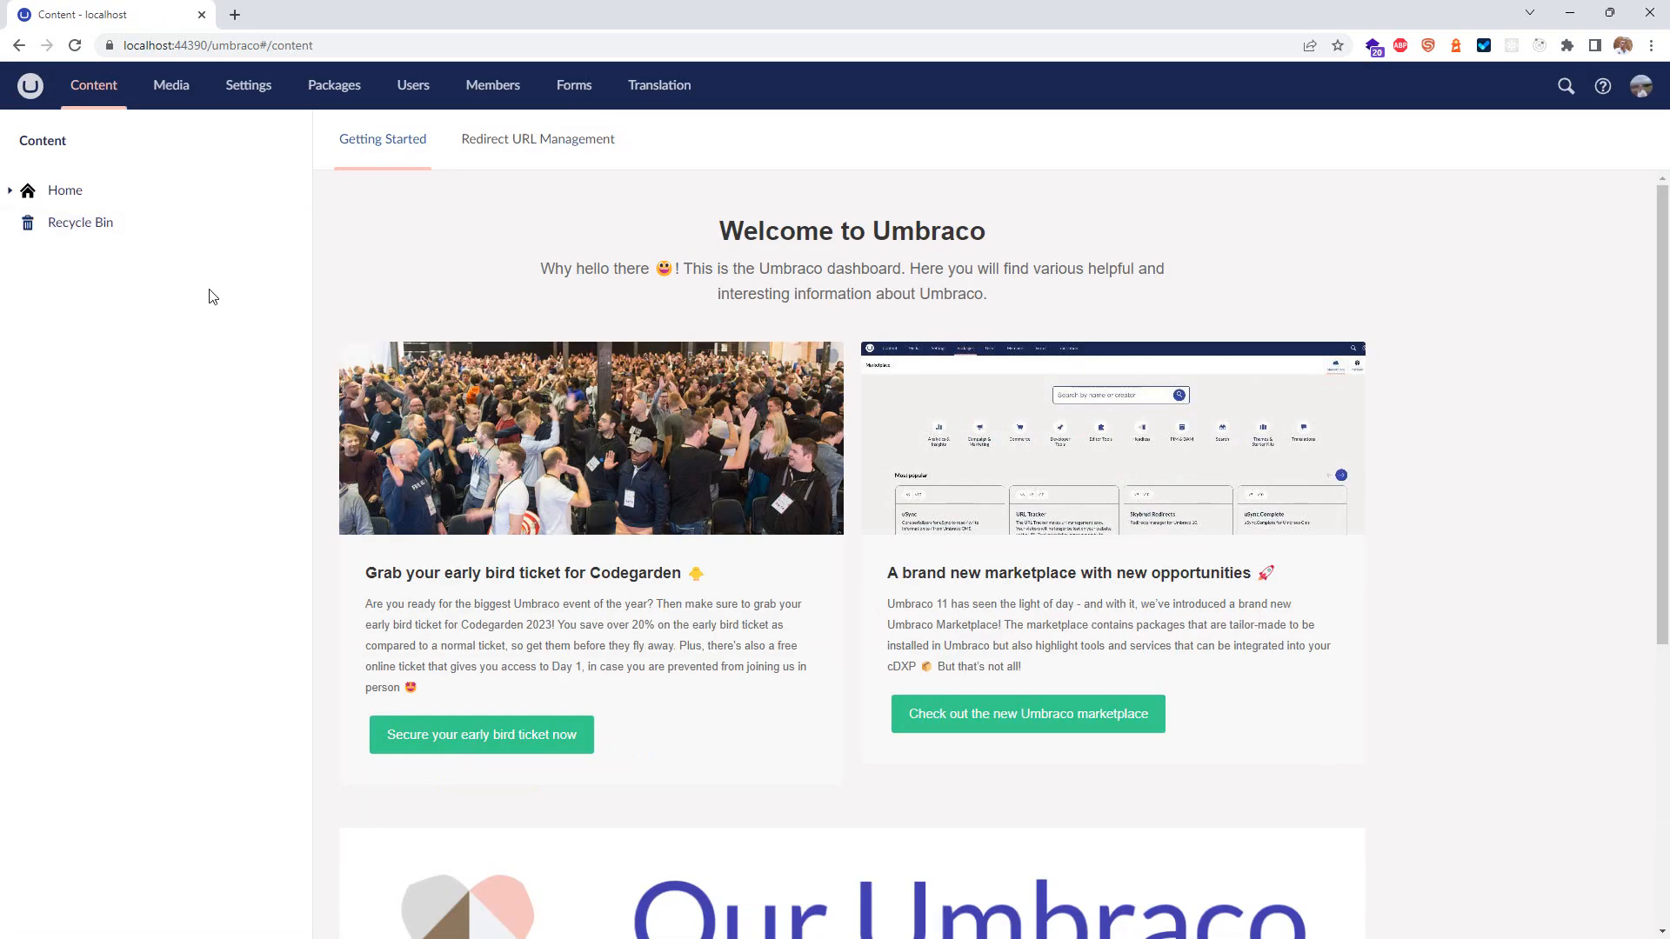
Step: Open the backoffice settings, expand the Data Types and look through the existing ones
click(241, 102)
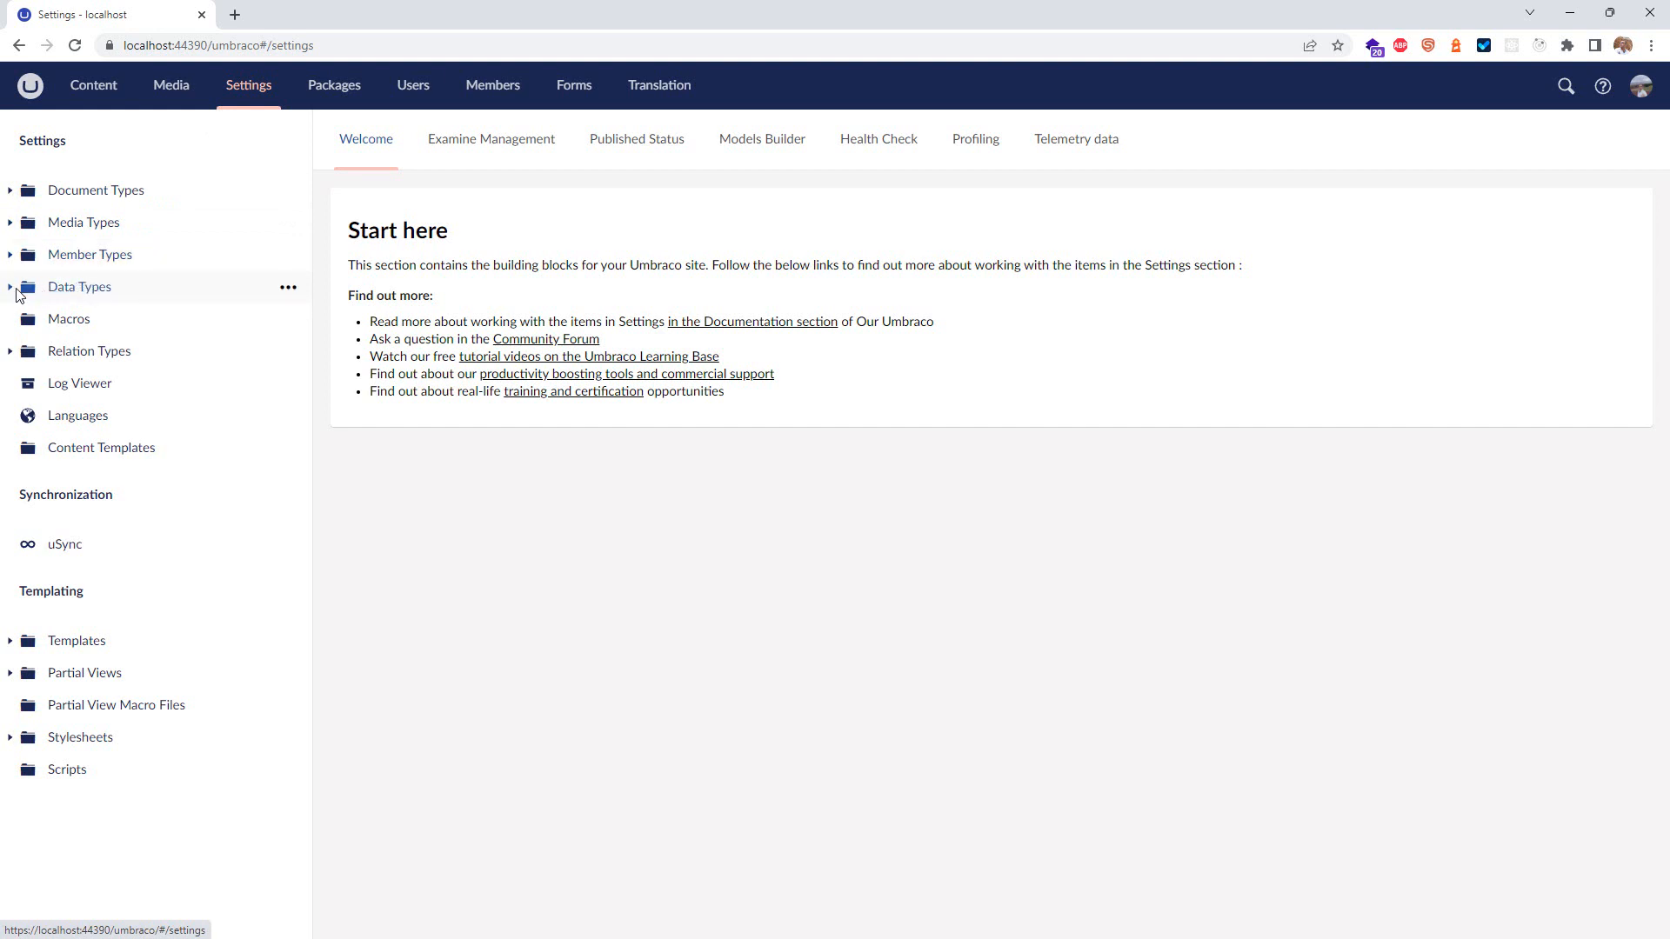
click(12, 294)
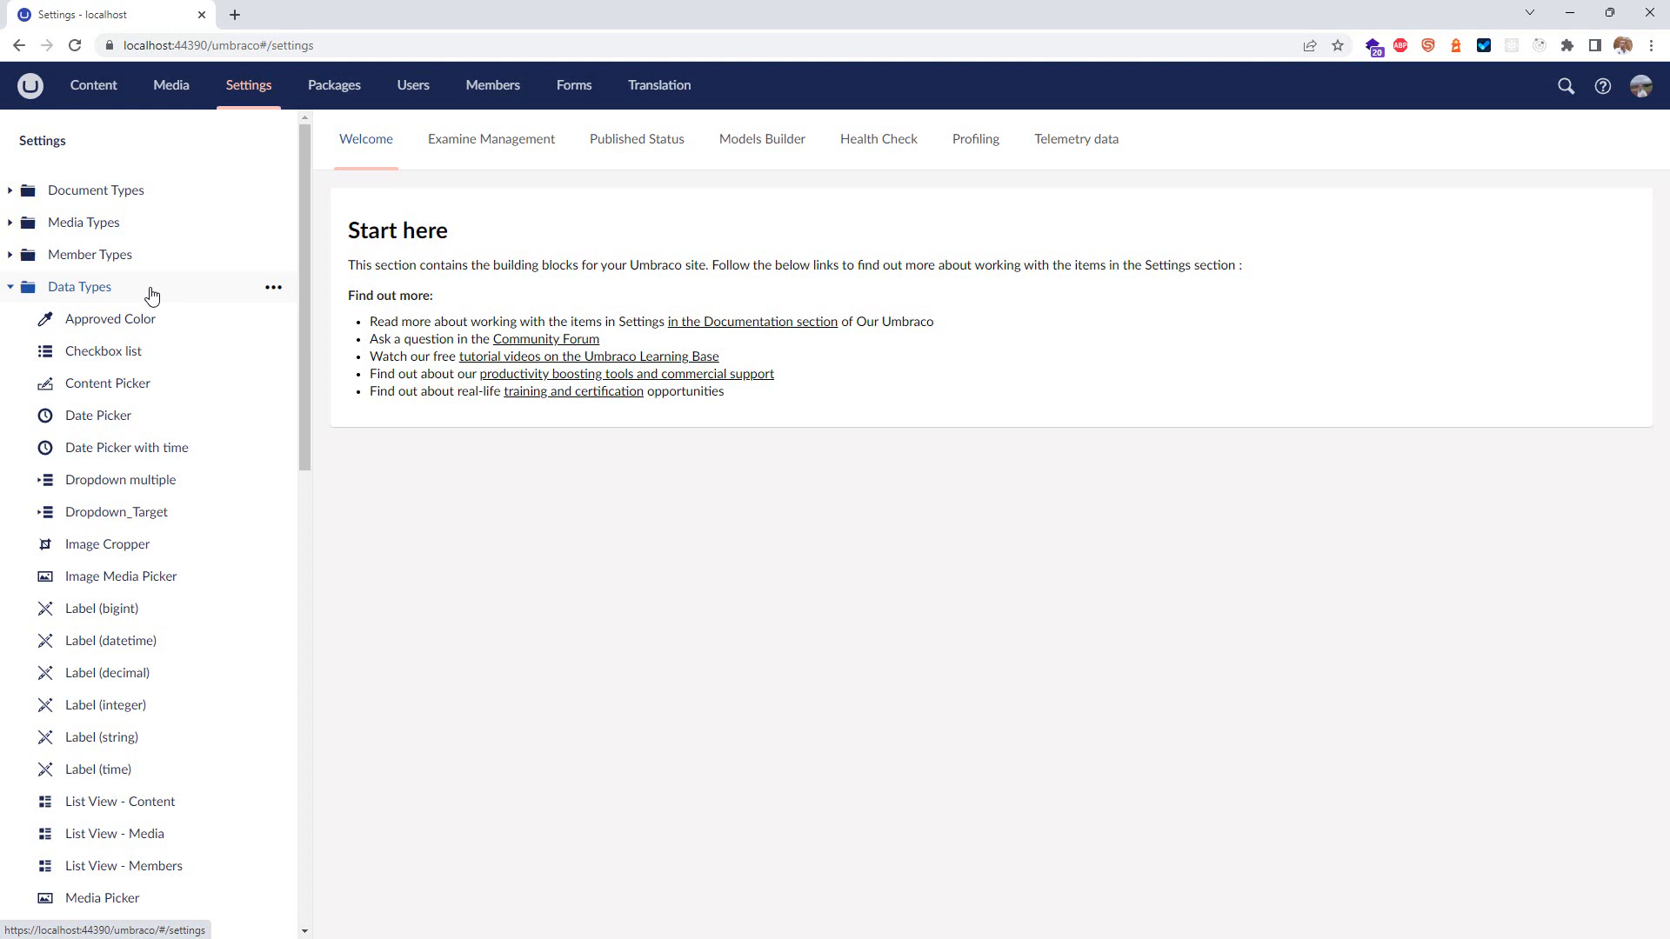
scroll(137, 546, down, 2)
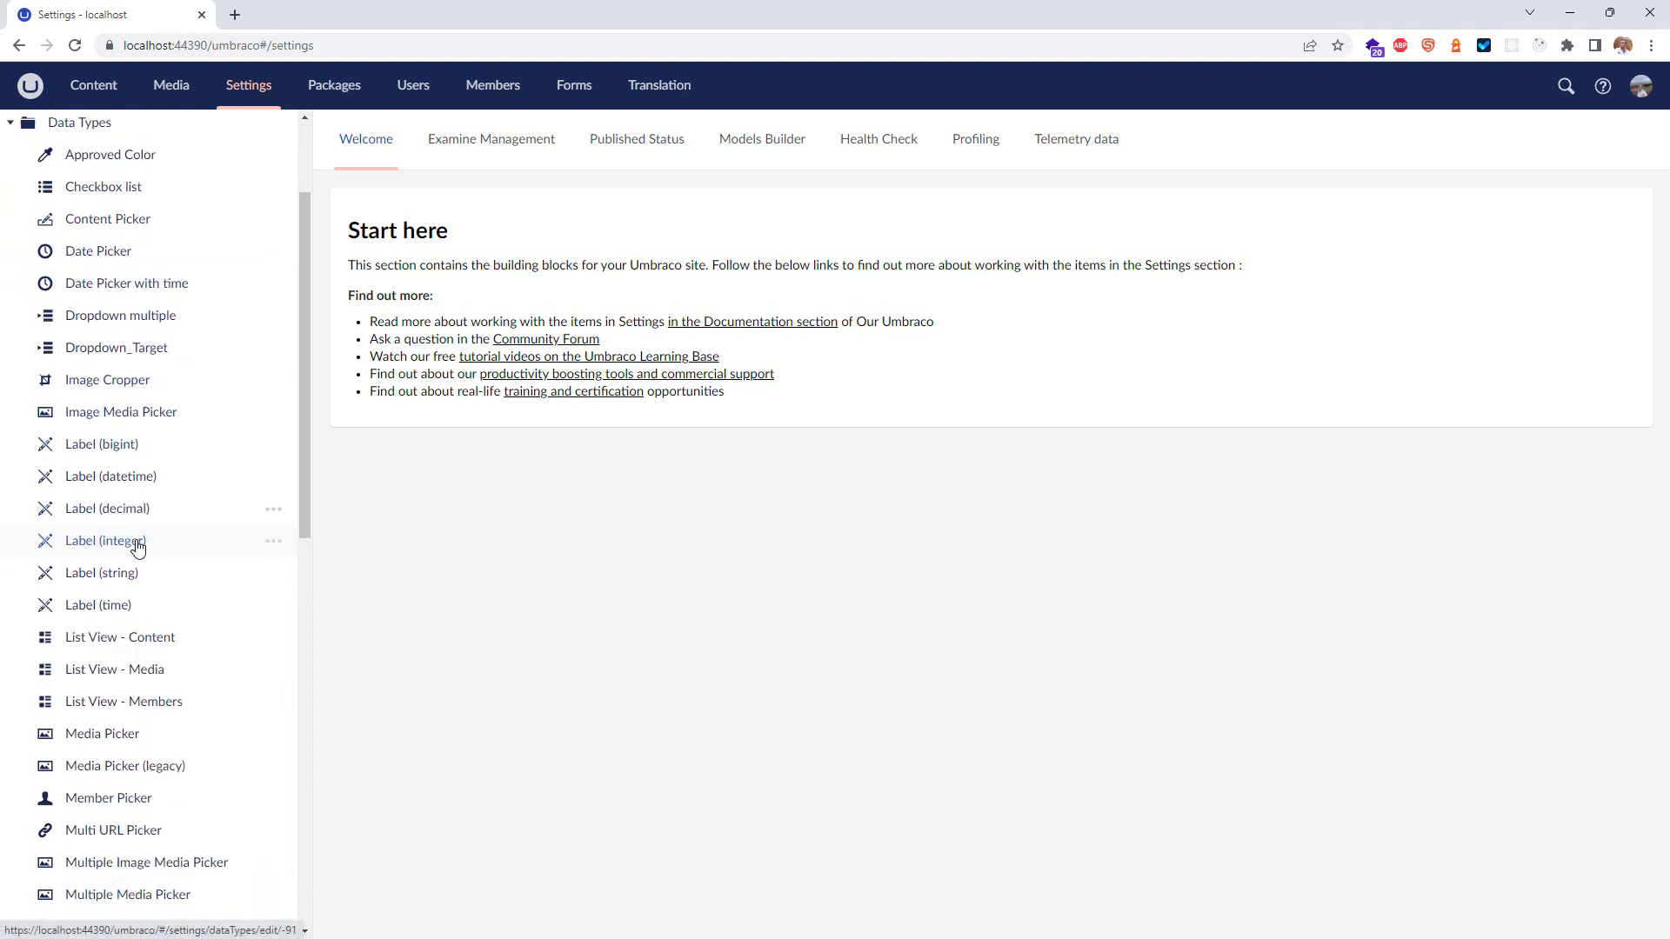
scroll(137, 545, down, 3)
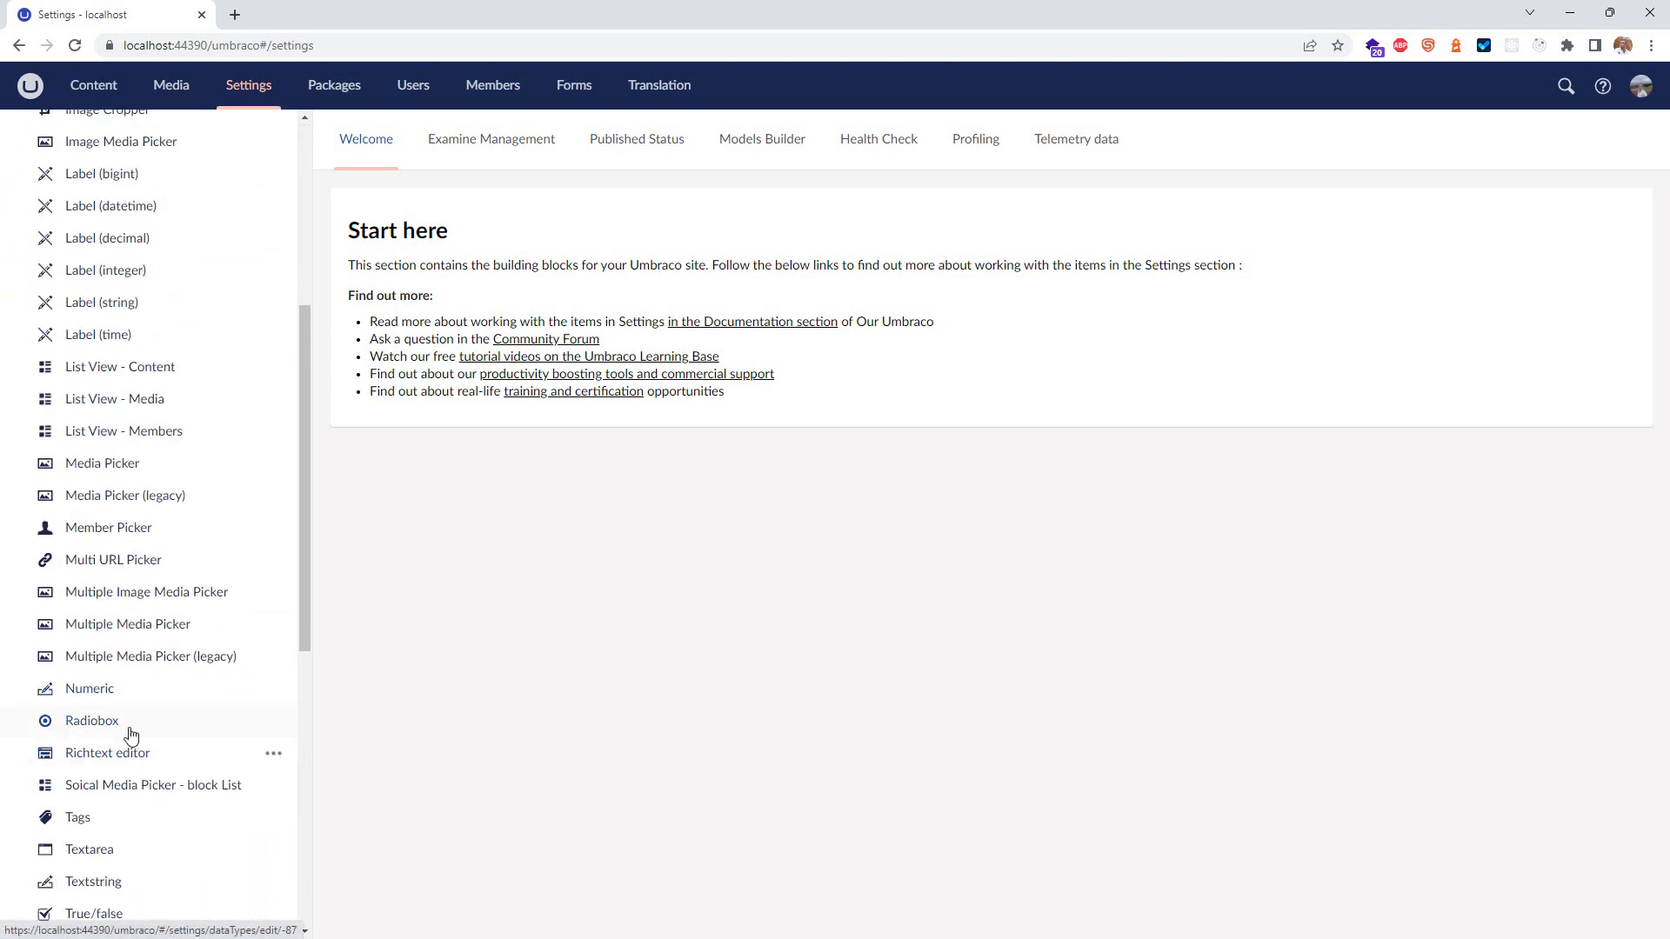
scroll(139, 739, down, 5)
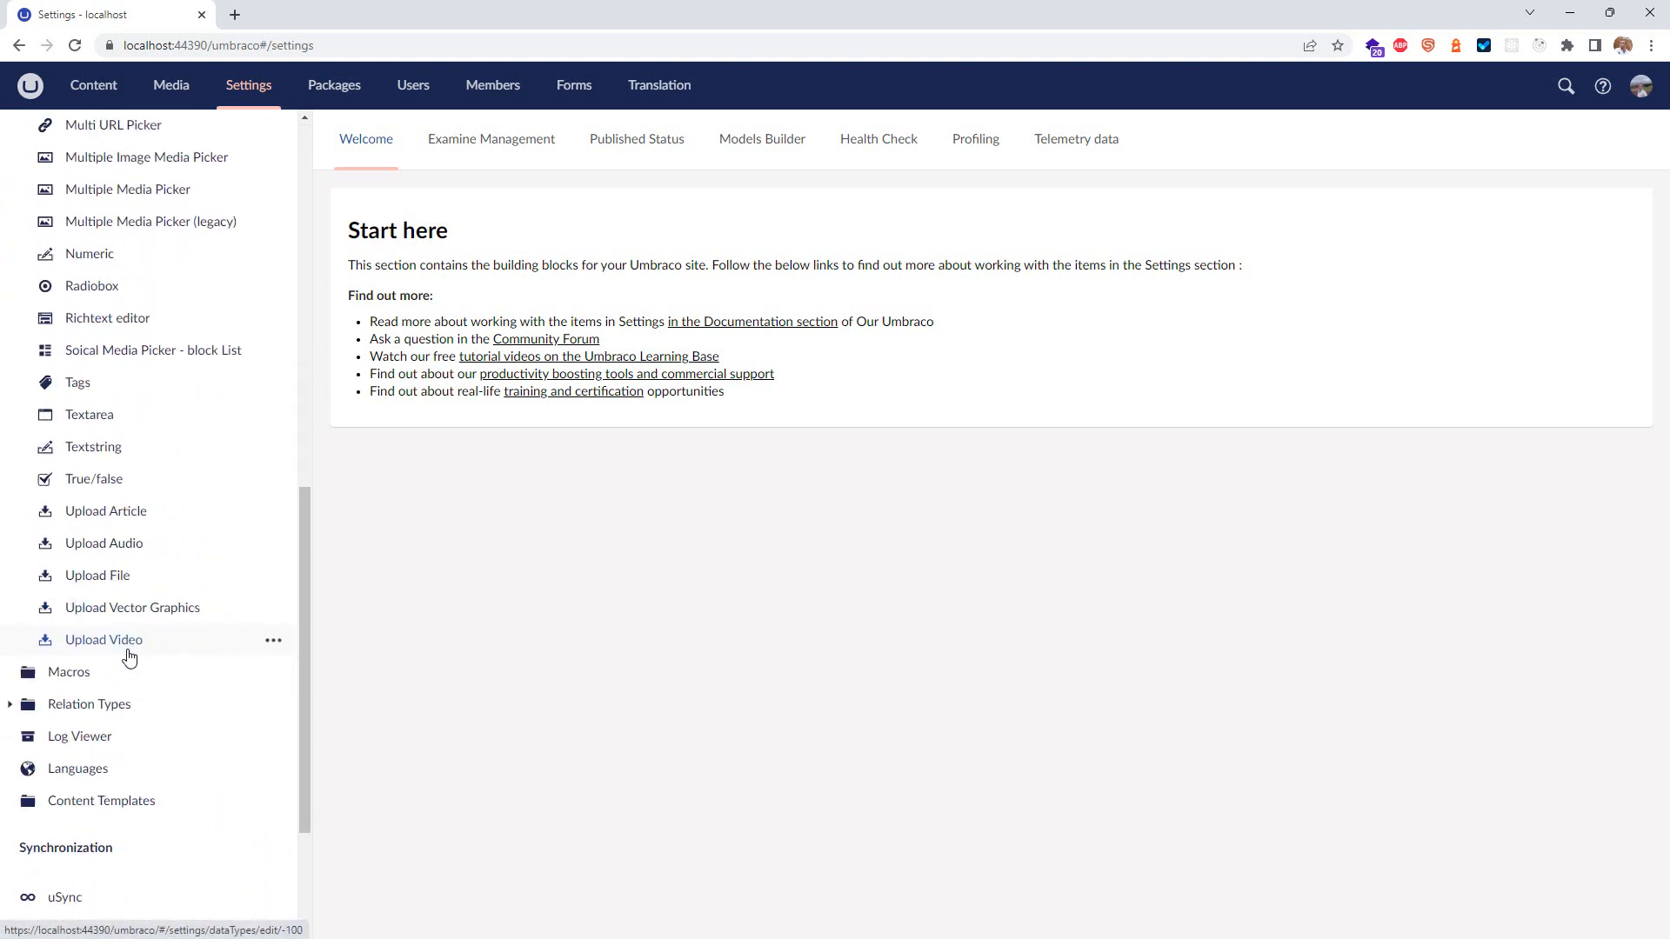
scroll(128, 657, up, 8)
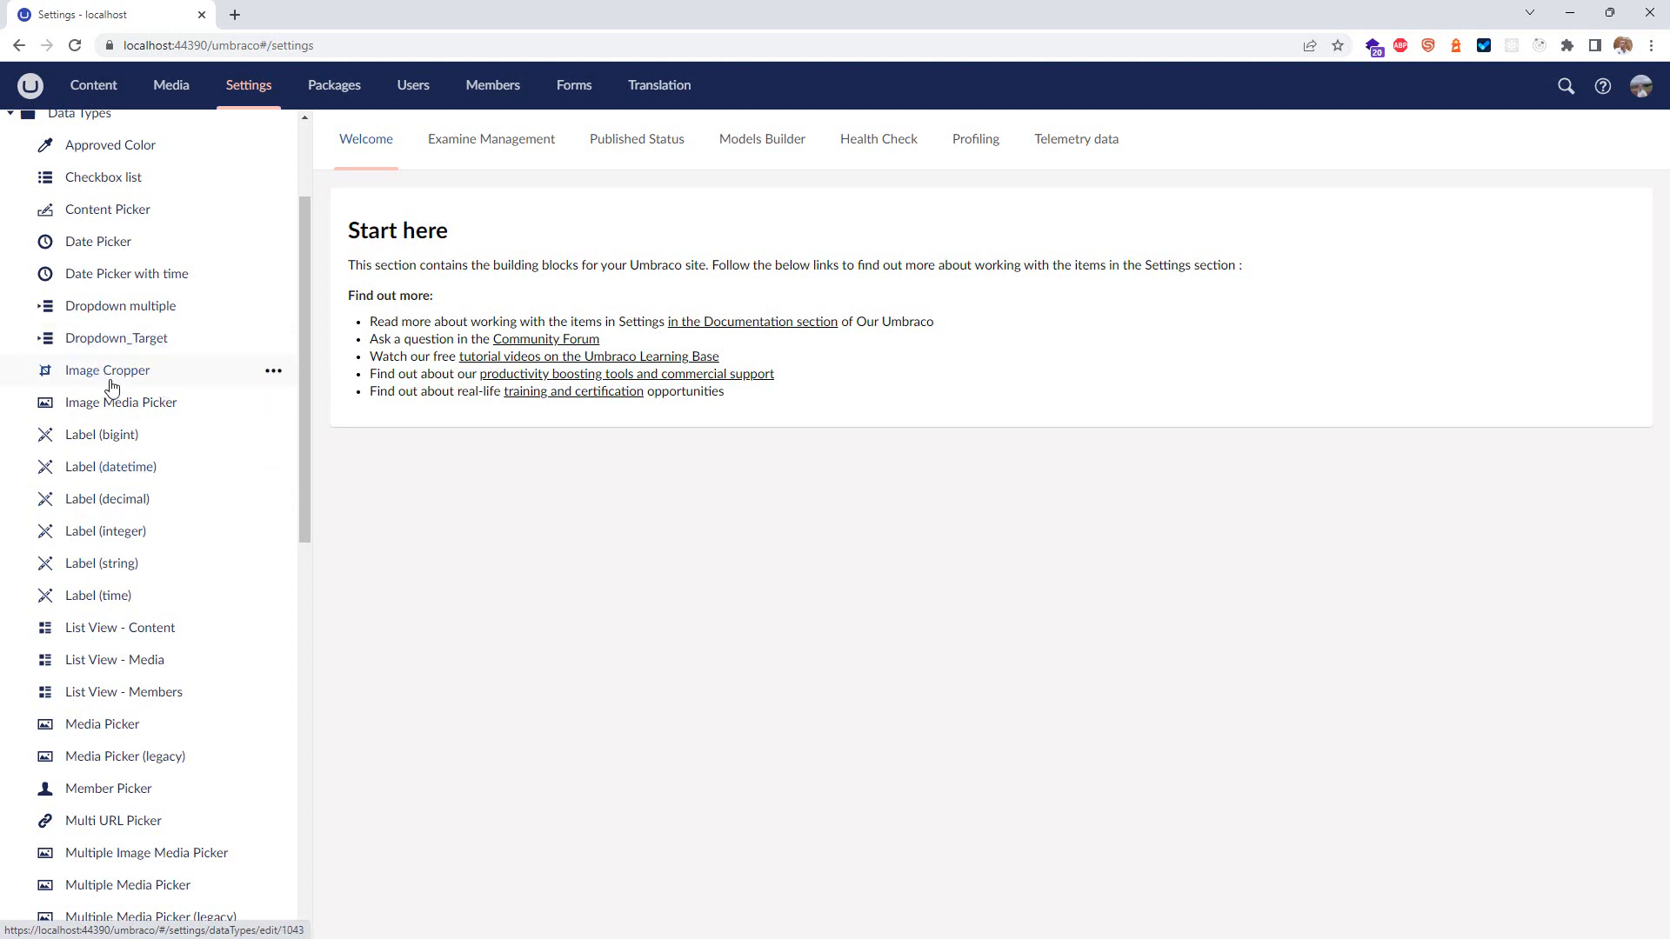
scroll(120, 349, up, 2)
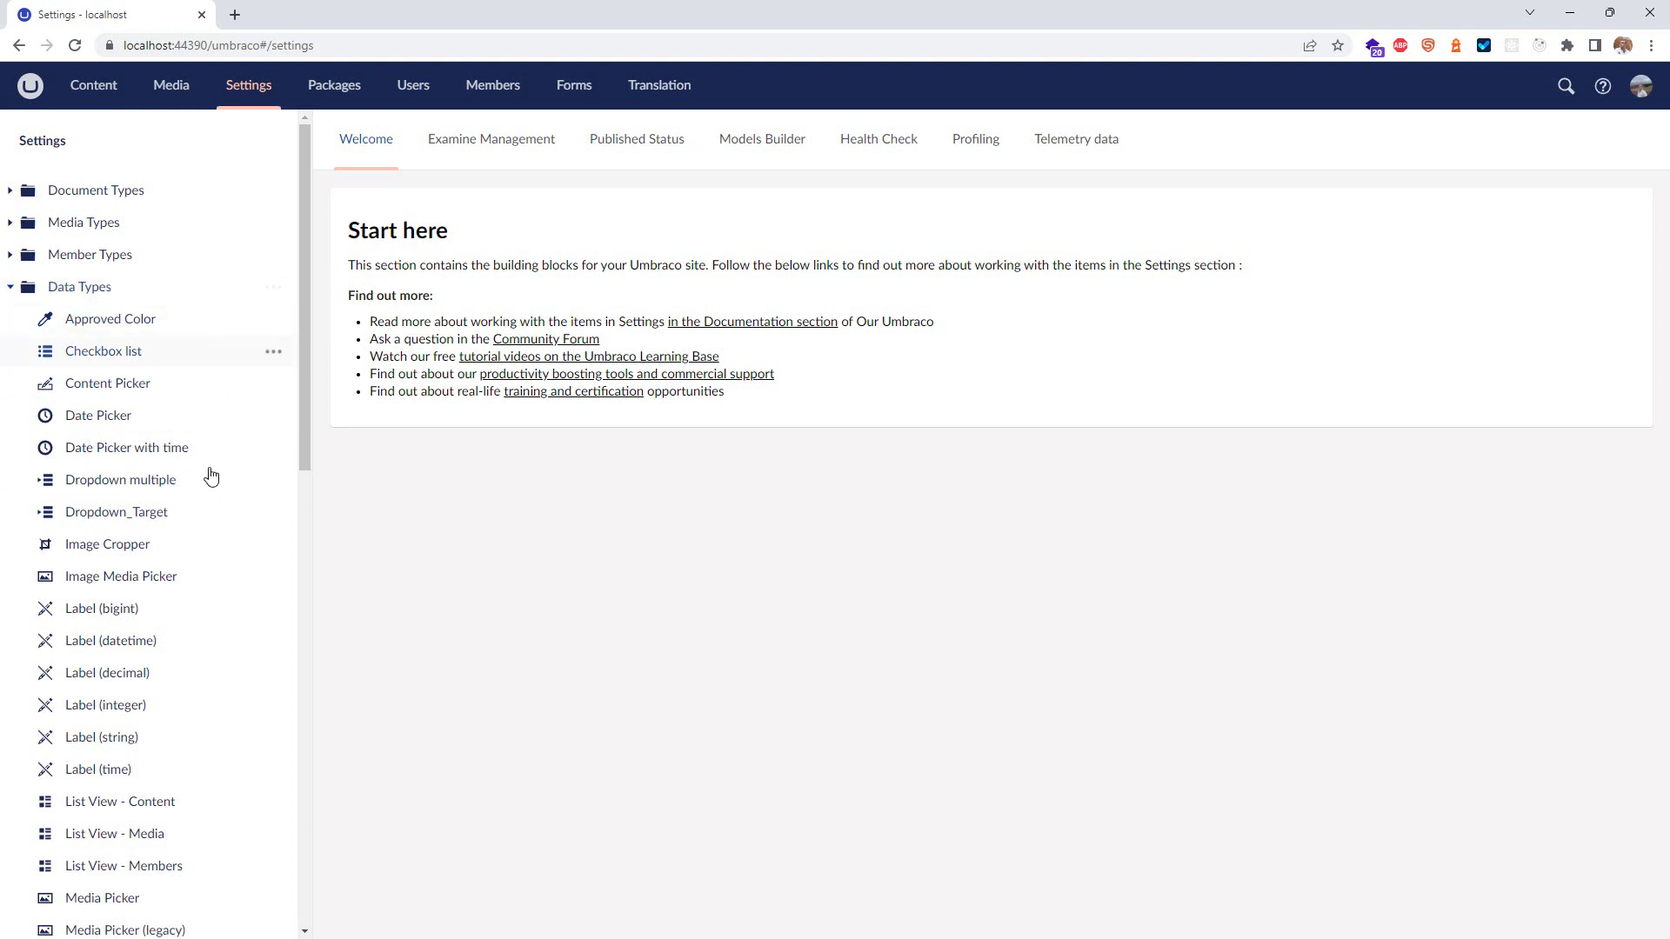
scroll(129, 719, down, 5)
scroll(129, 718, up, 5)
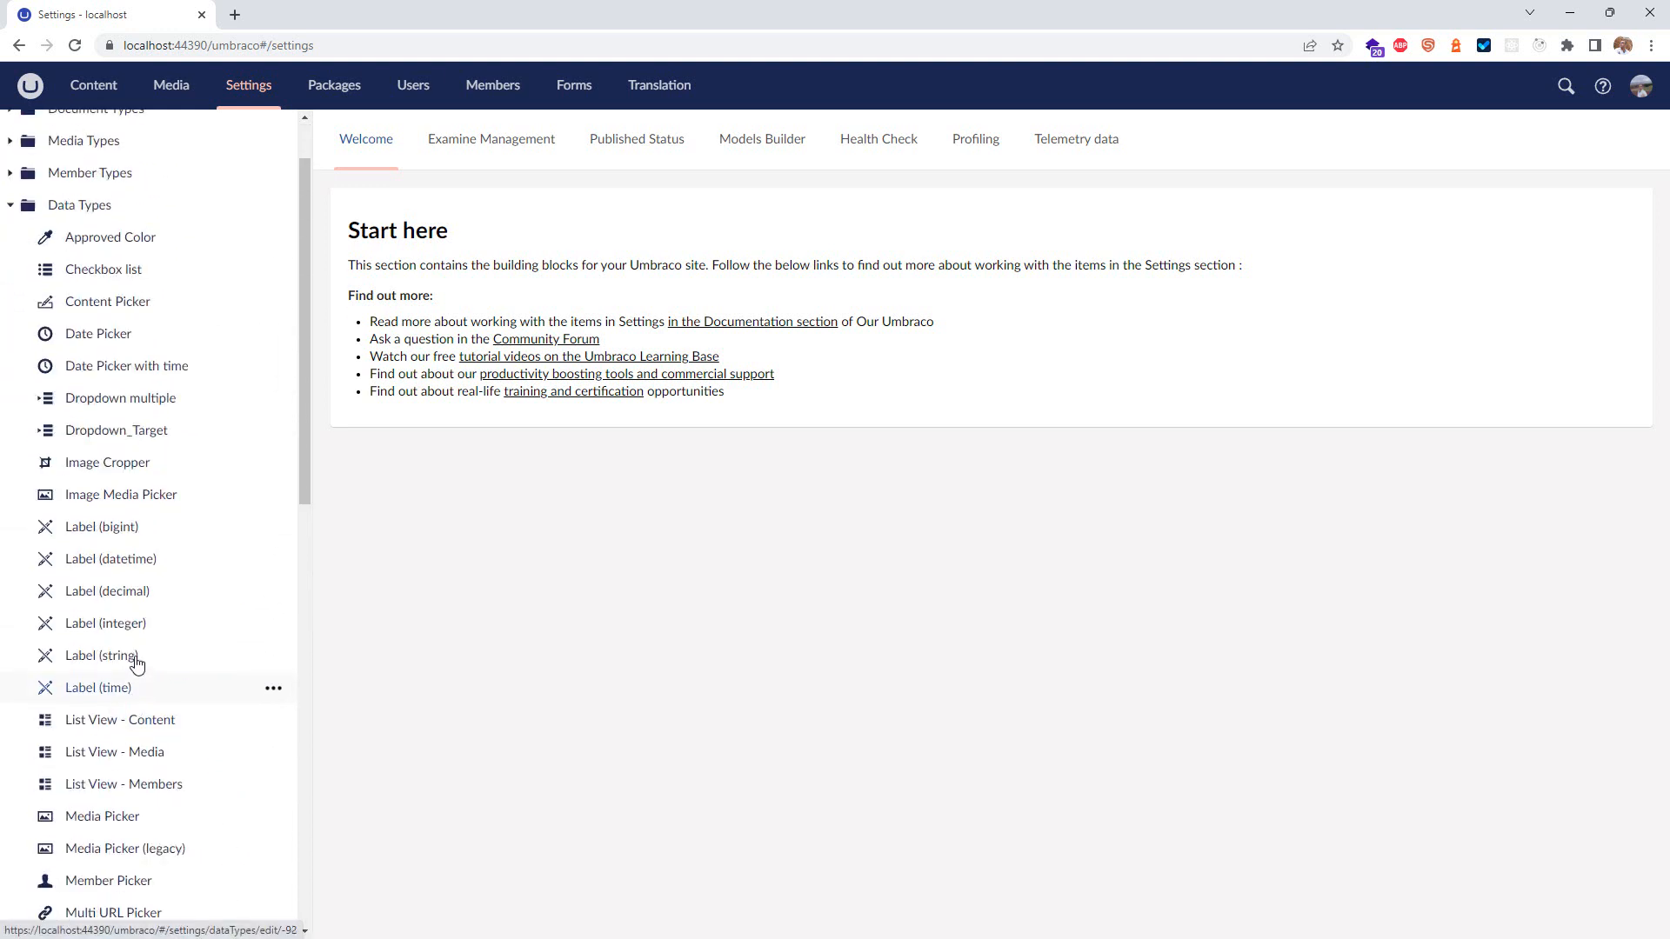
Step: Create a folder named "Custom" under Data Types
click(273, 290)
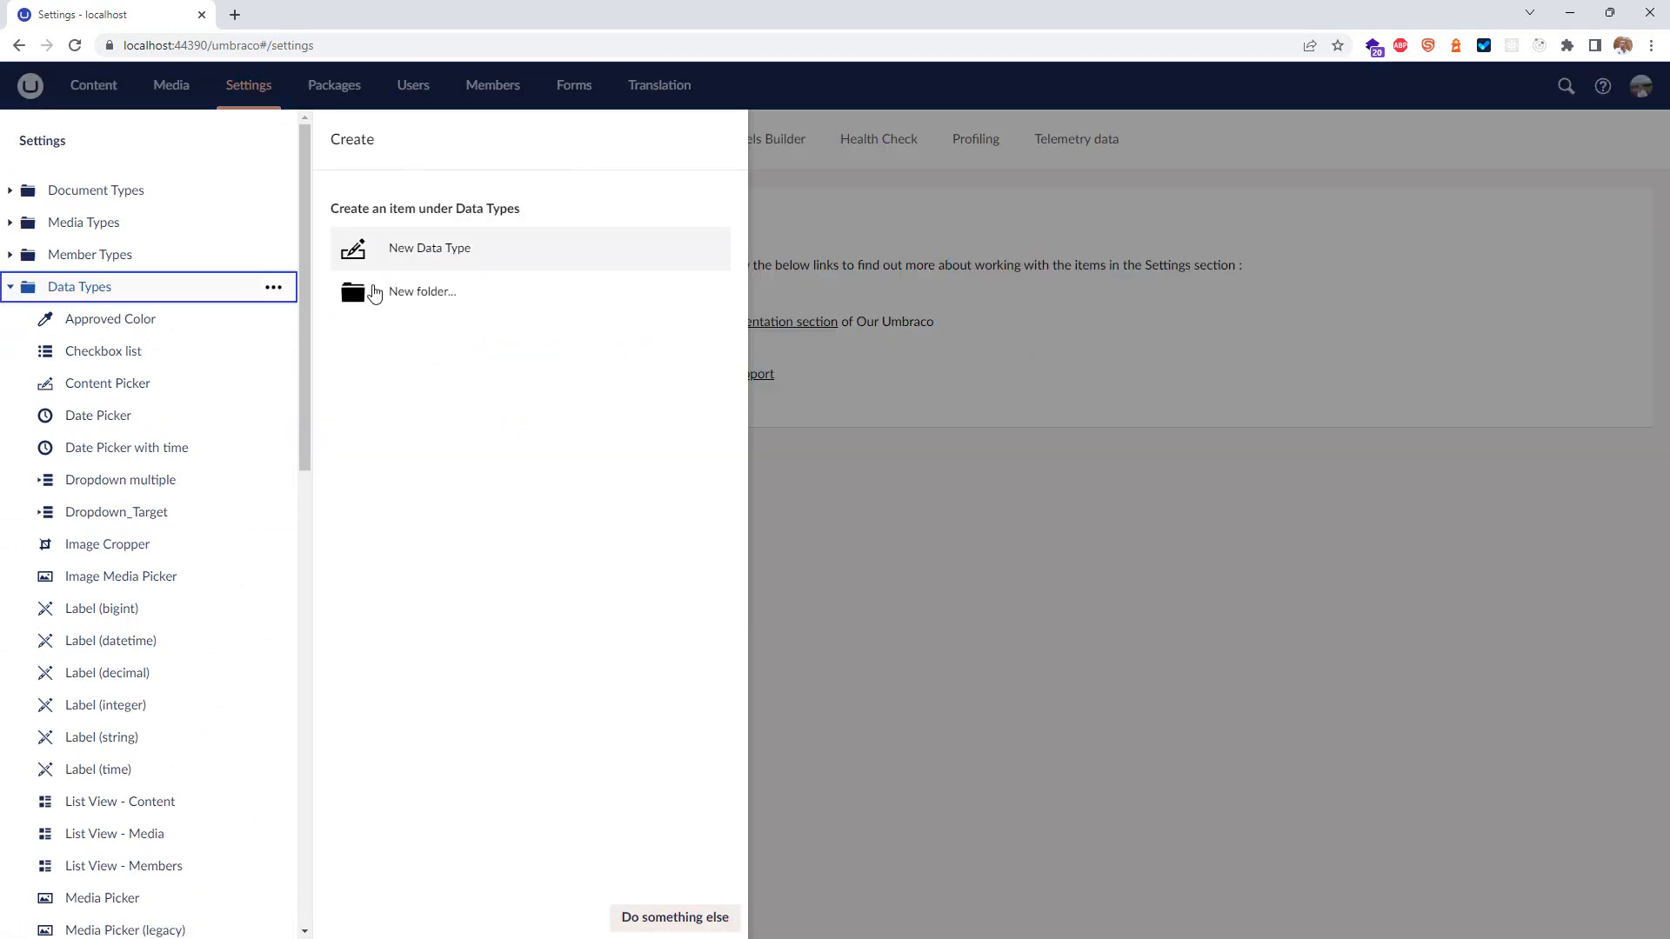
click(443, 295)
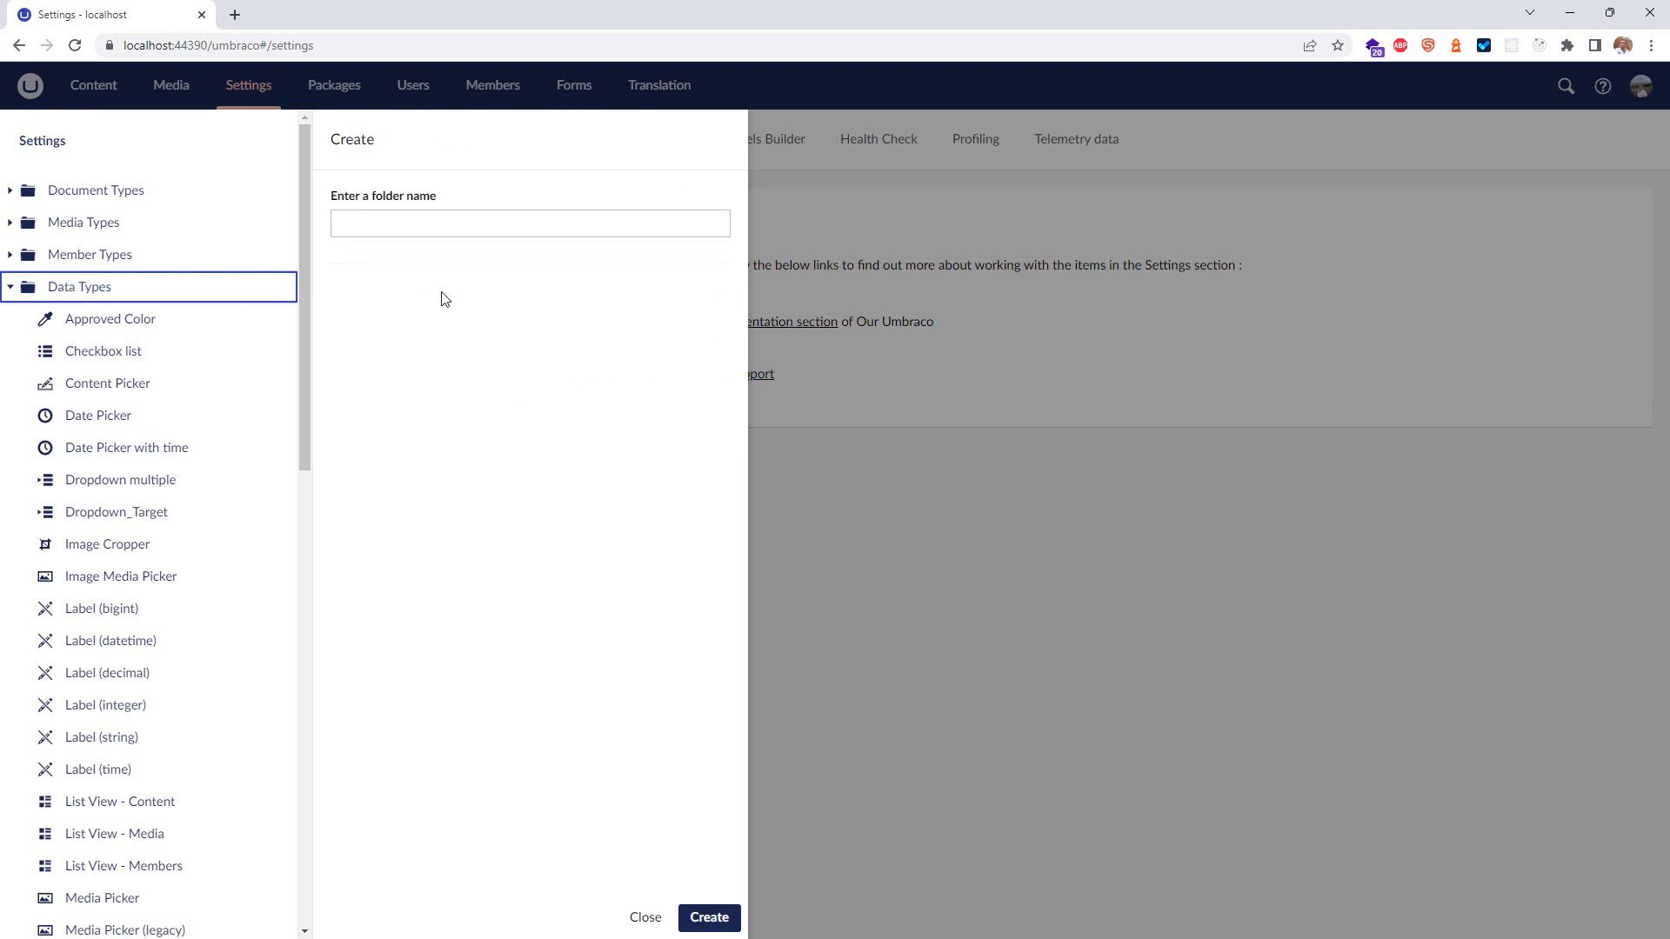
text(Custom)
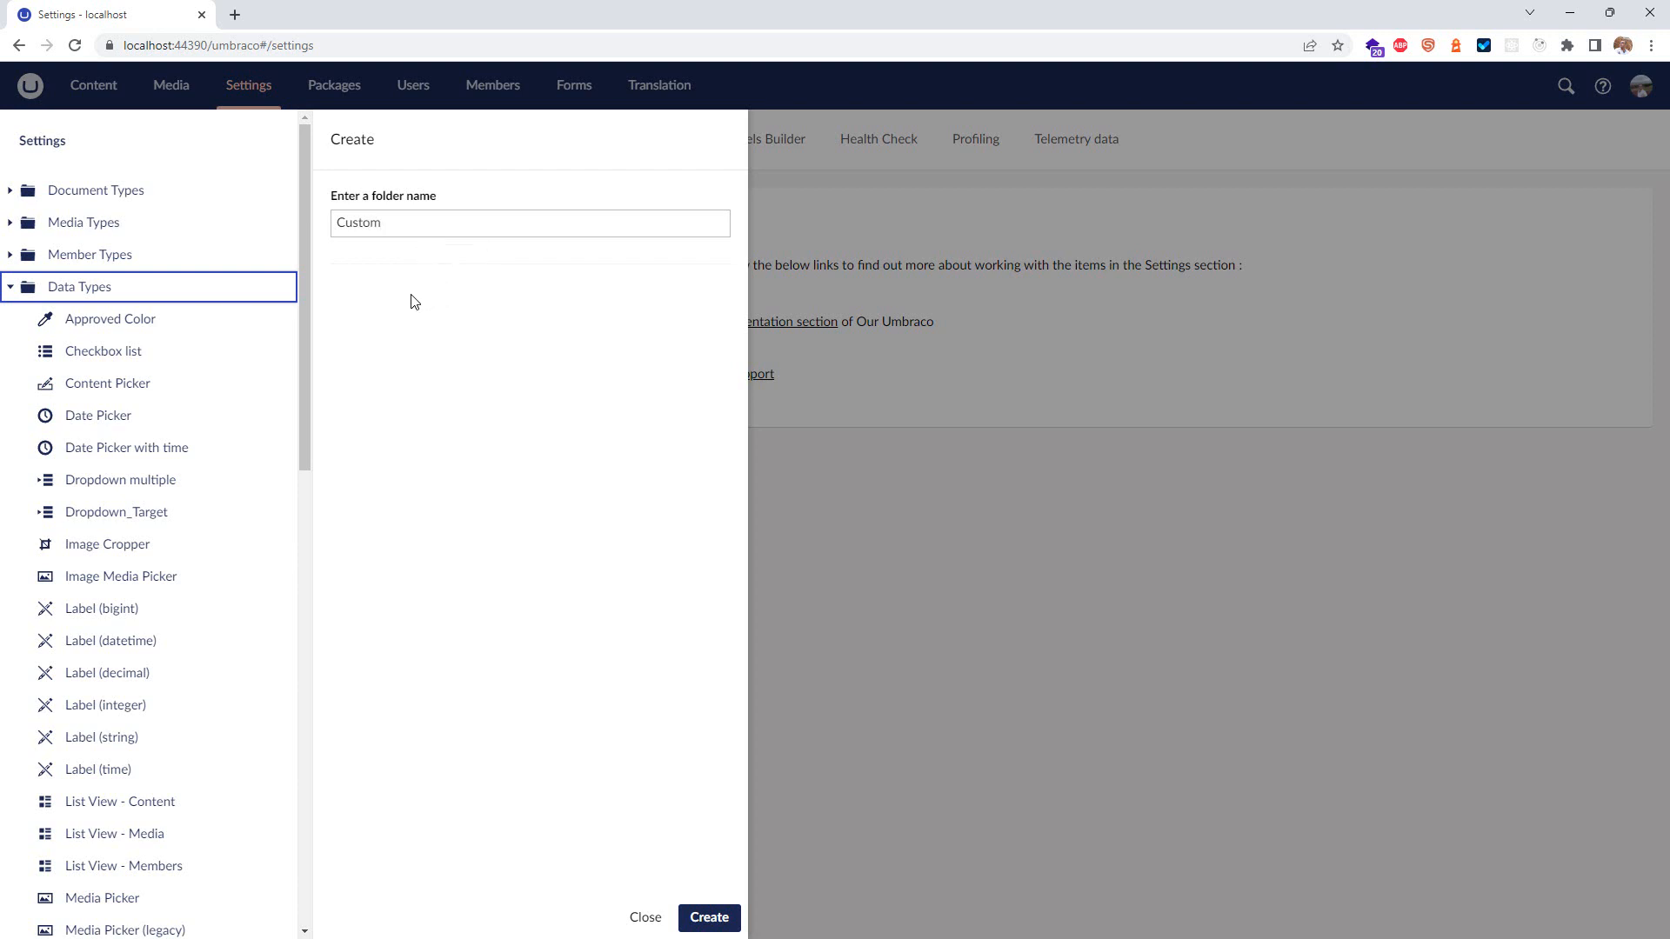
click(709, 920)
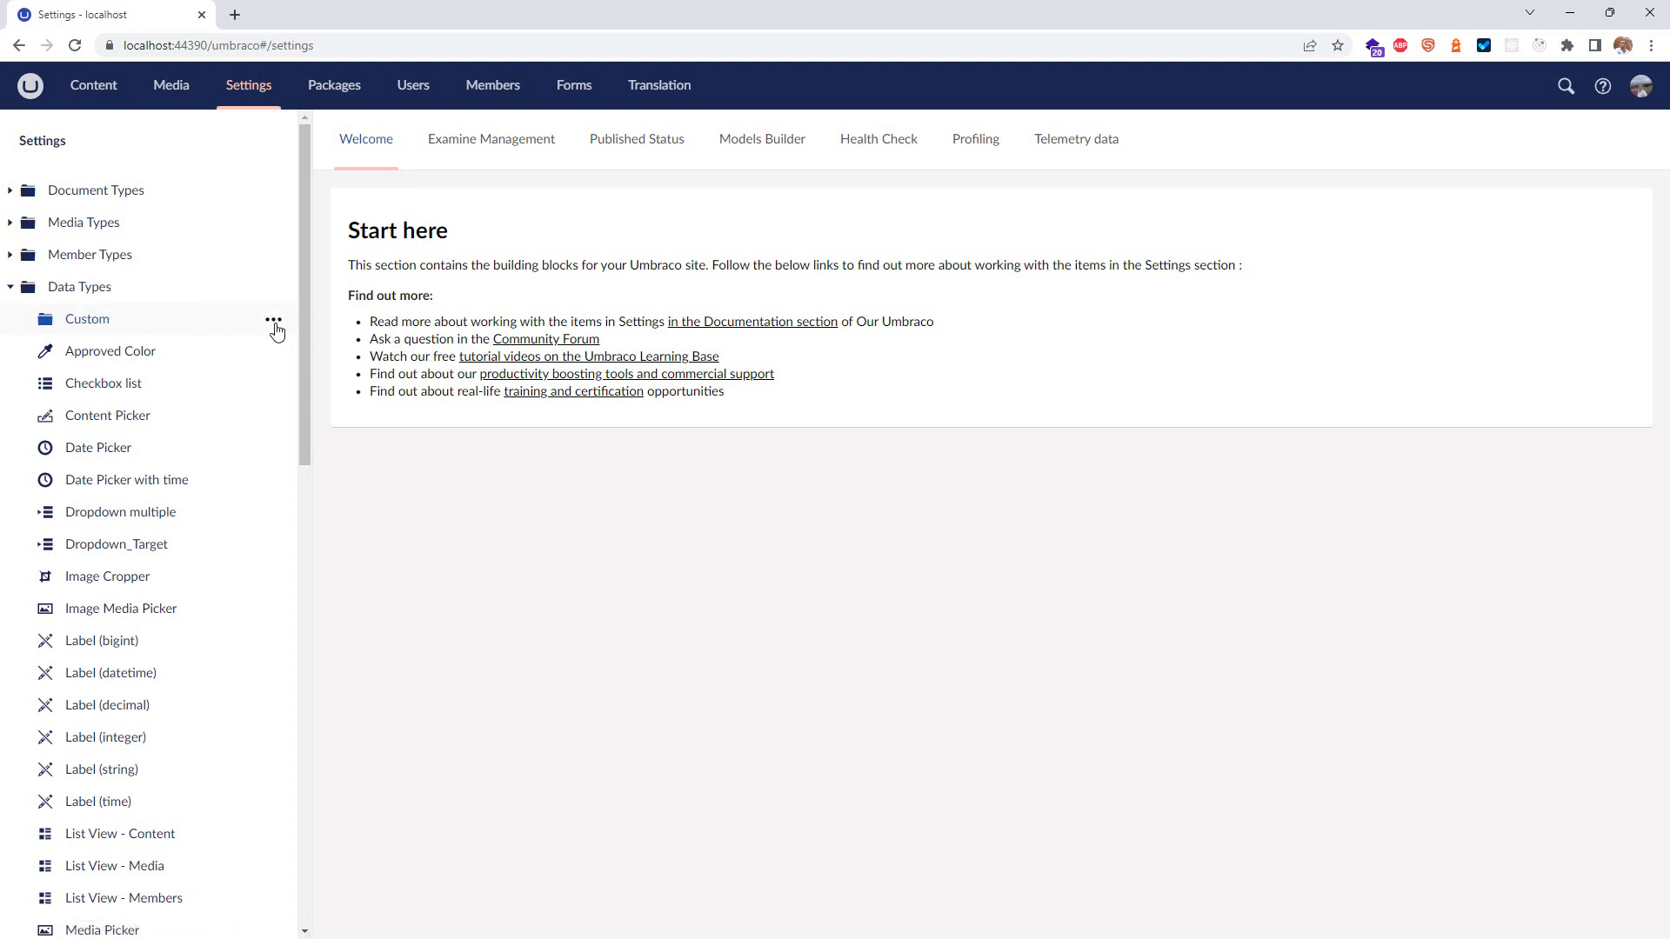
Step: Start a new data type named "Icon Picker" in the Custom folder and choose Iconic as its property editor
click(274, 322)
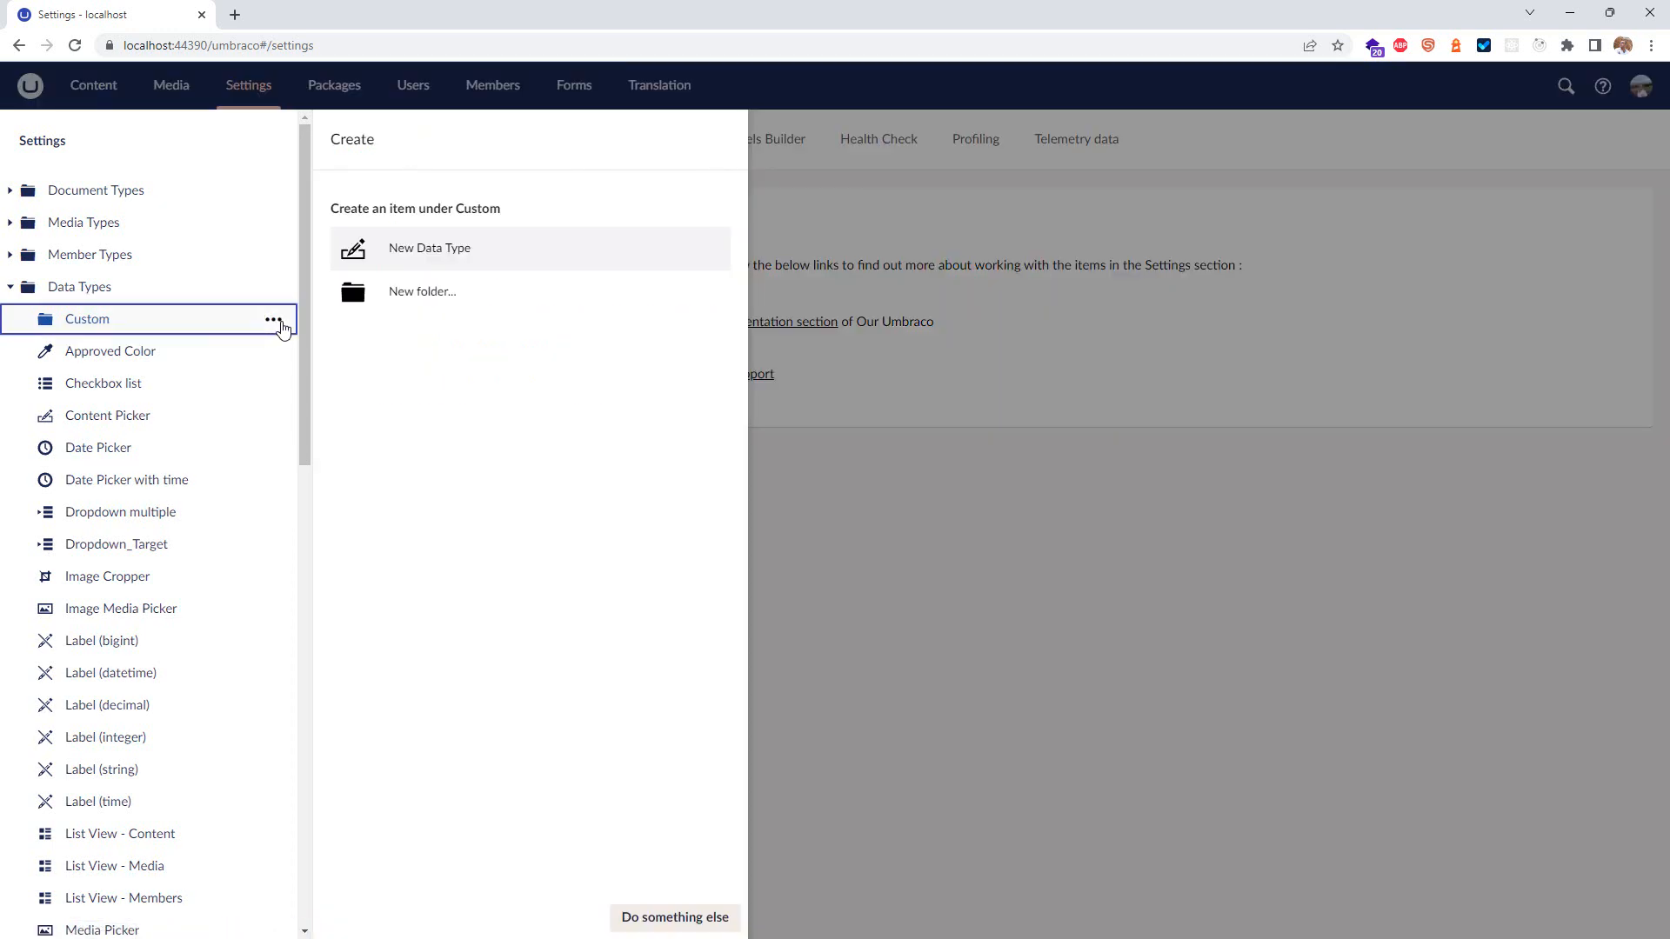
click(453, 255)
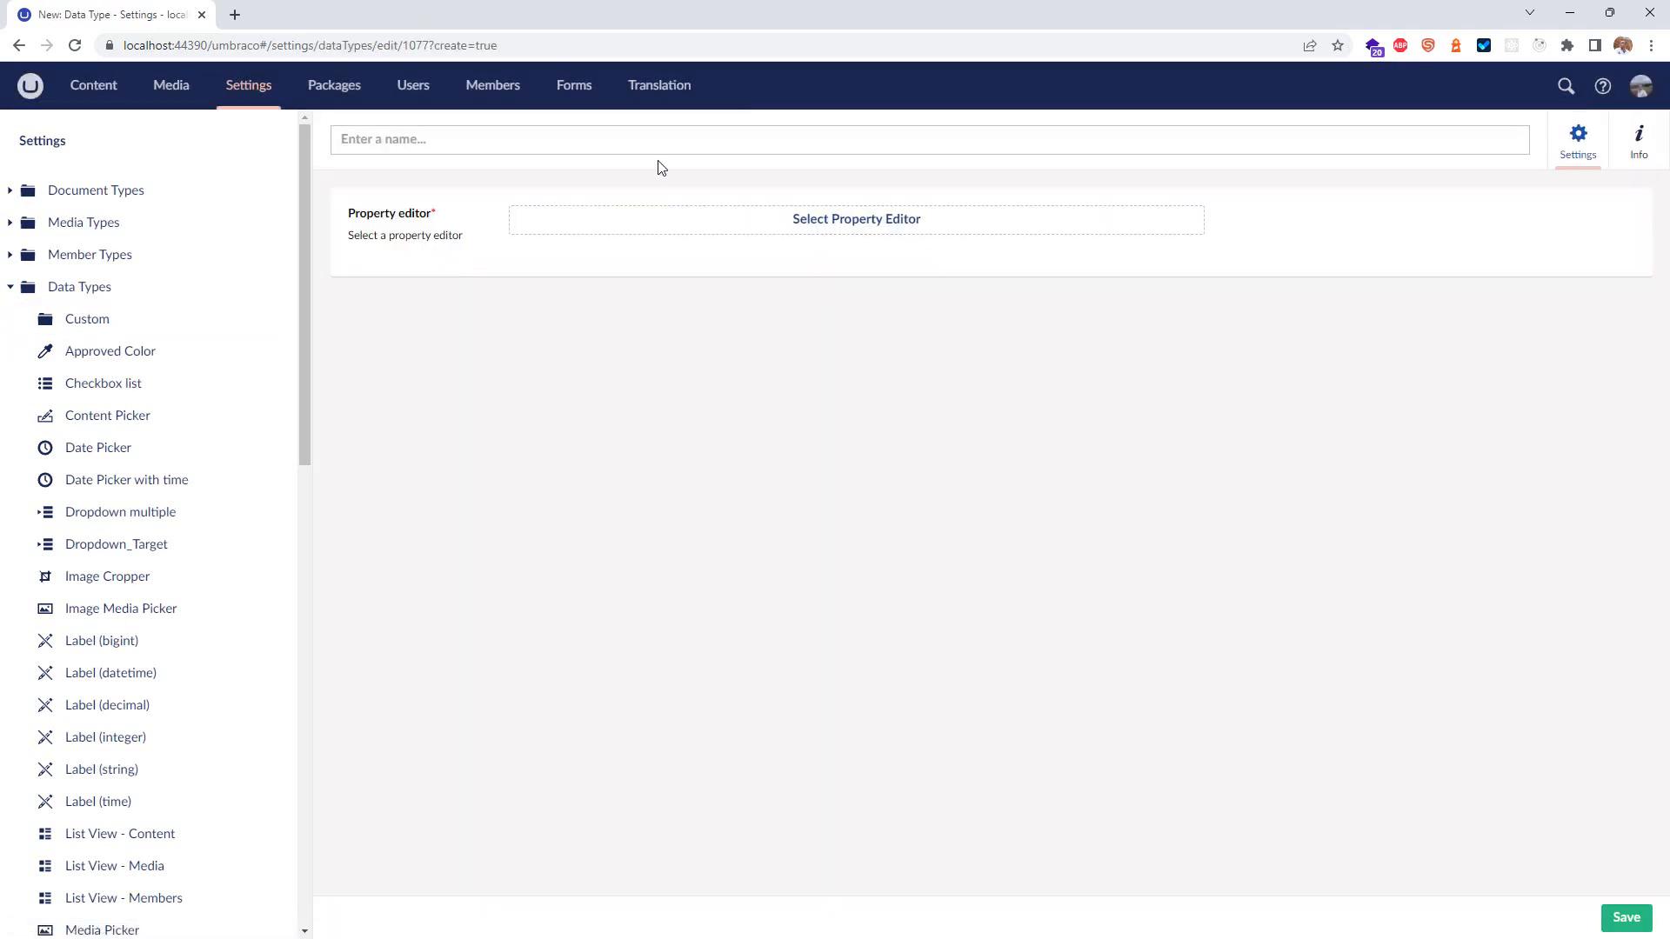
text(I)
key(BackSpace)
text(Icon Picker)
click(878, 226)
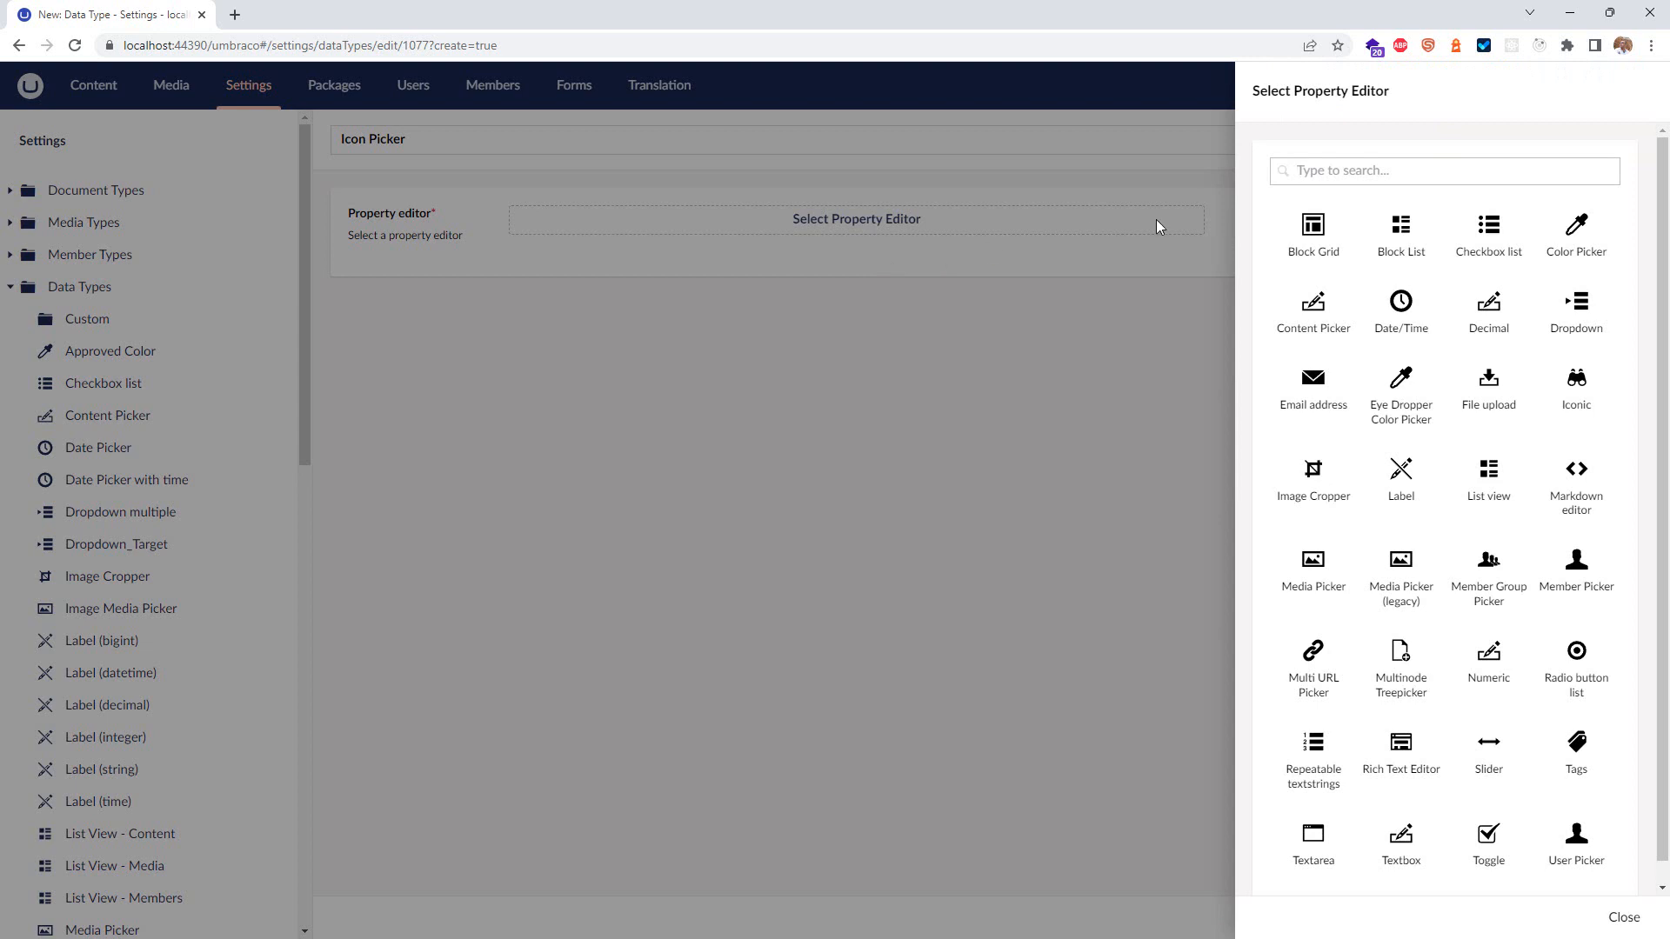
click(1574, 404)
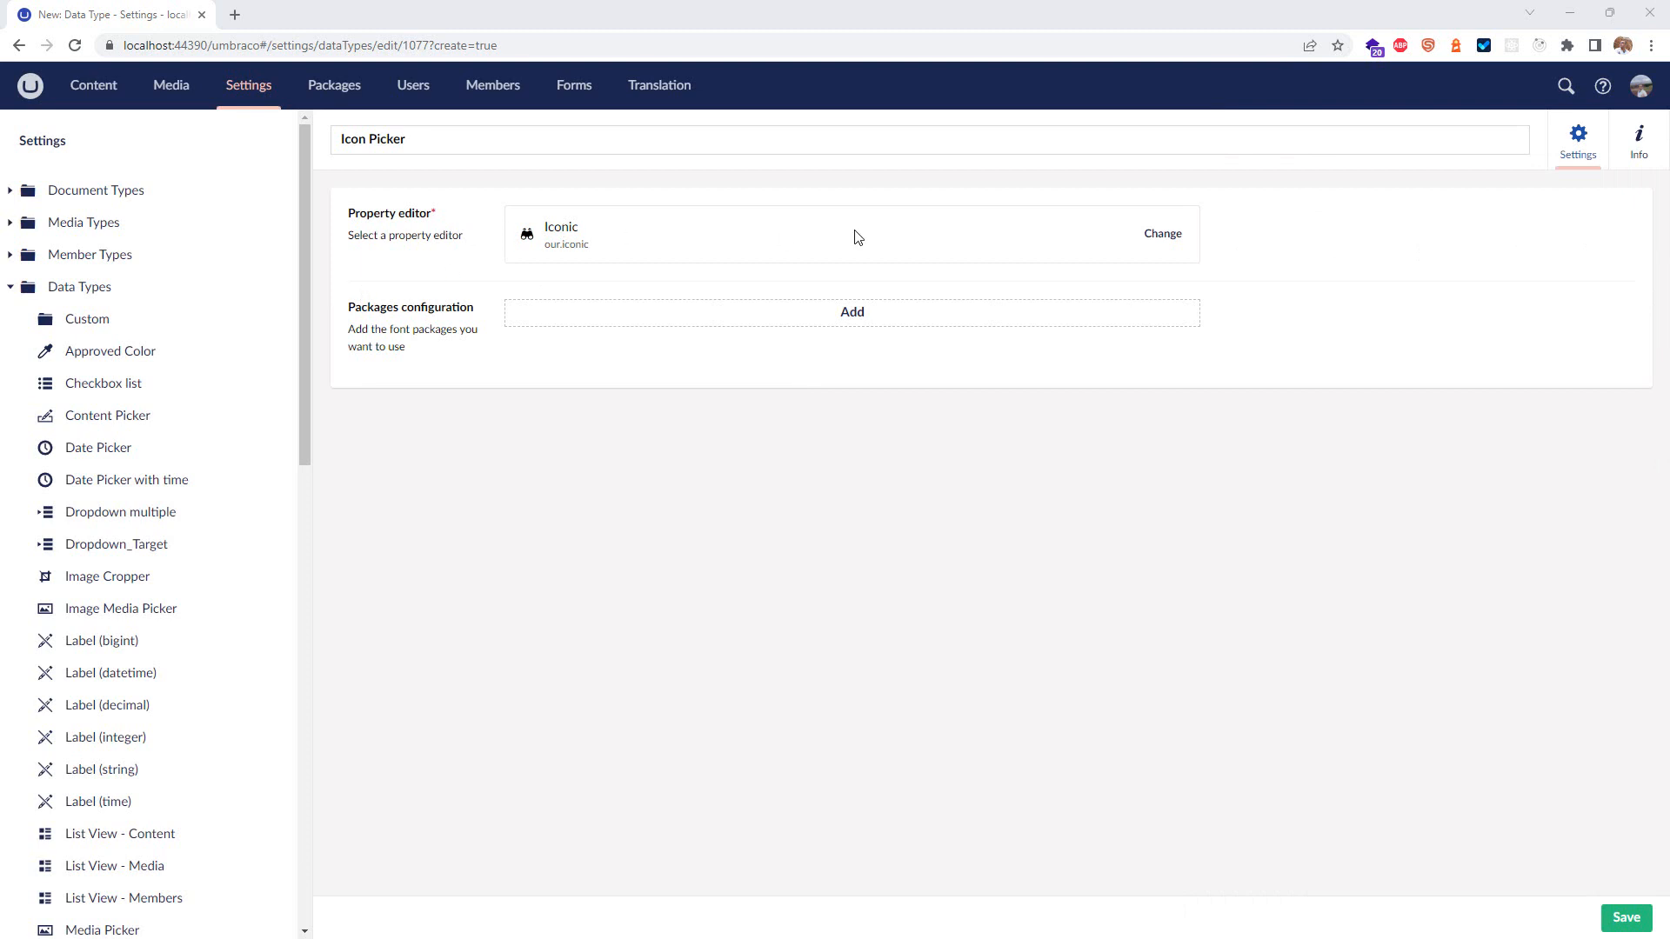
Step: Look over the available property editors for the Icon Picker data type and close the selection without choosing another
click(1163, 235)
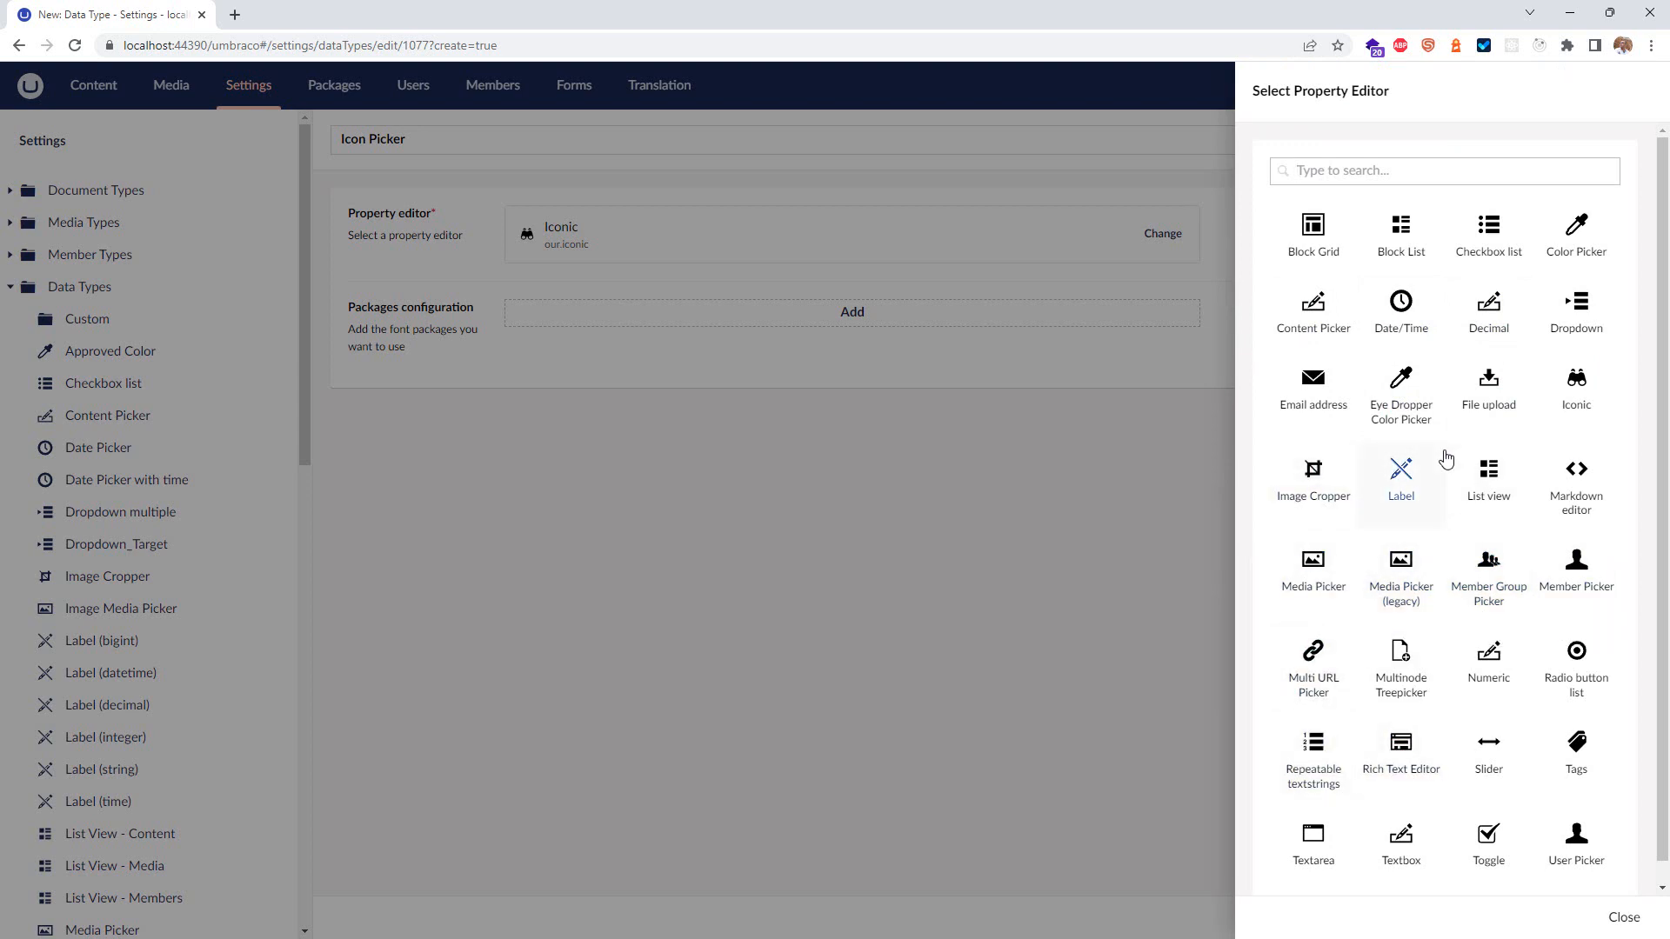
scroll(1419, 777, down, 1)
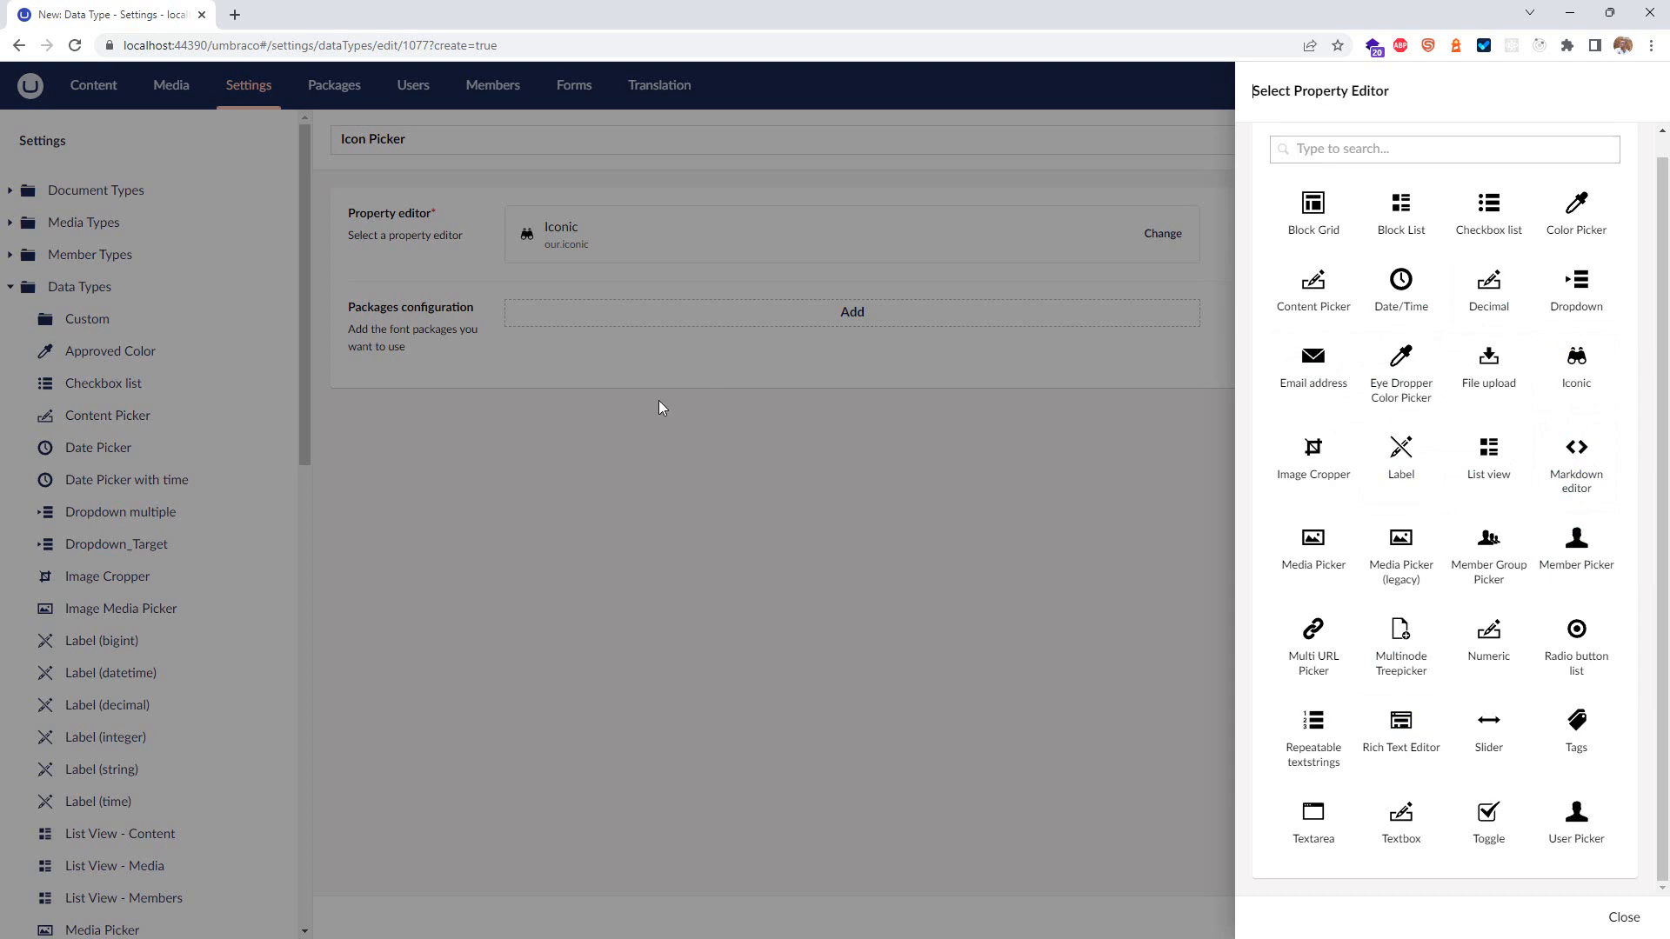
click(1623, 917)
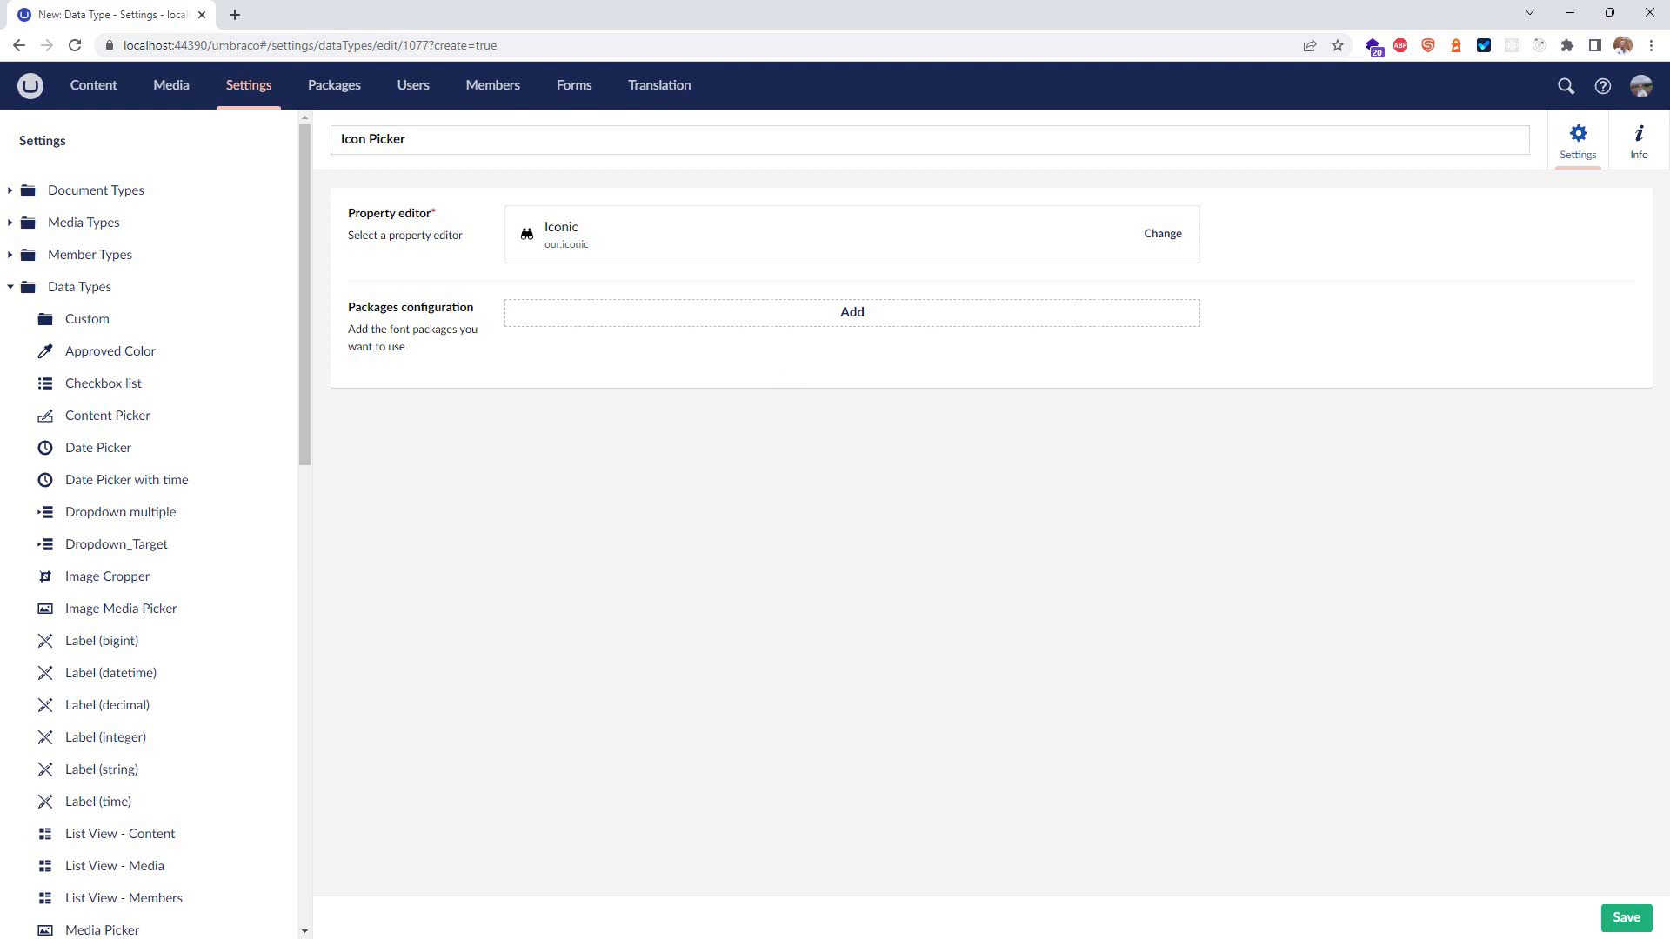
Step: Switch to the Iconic documentation on GitHub and open its Font Awesome 5 configuration page
key(alt+Tab)
scroll(1025, 553, down, 12)
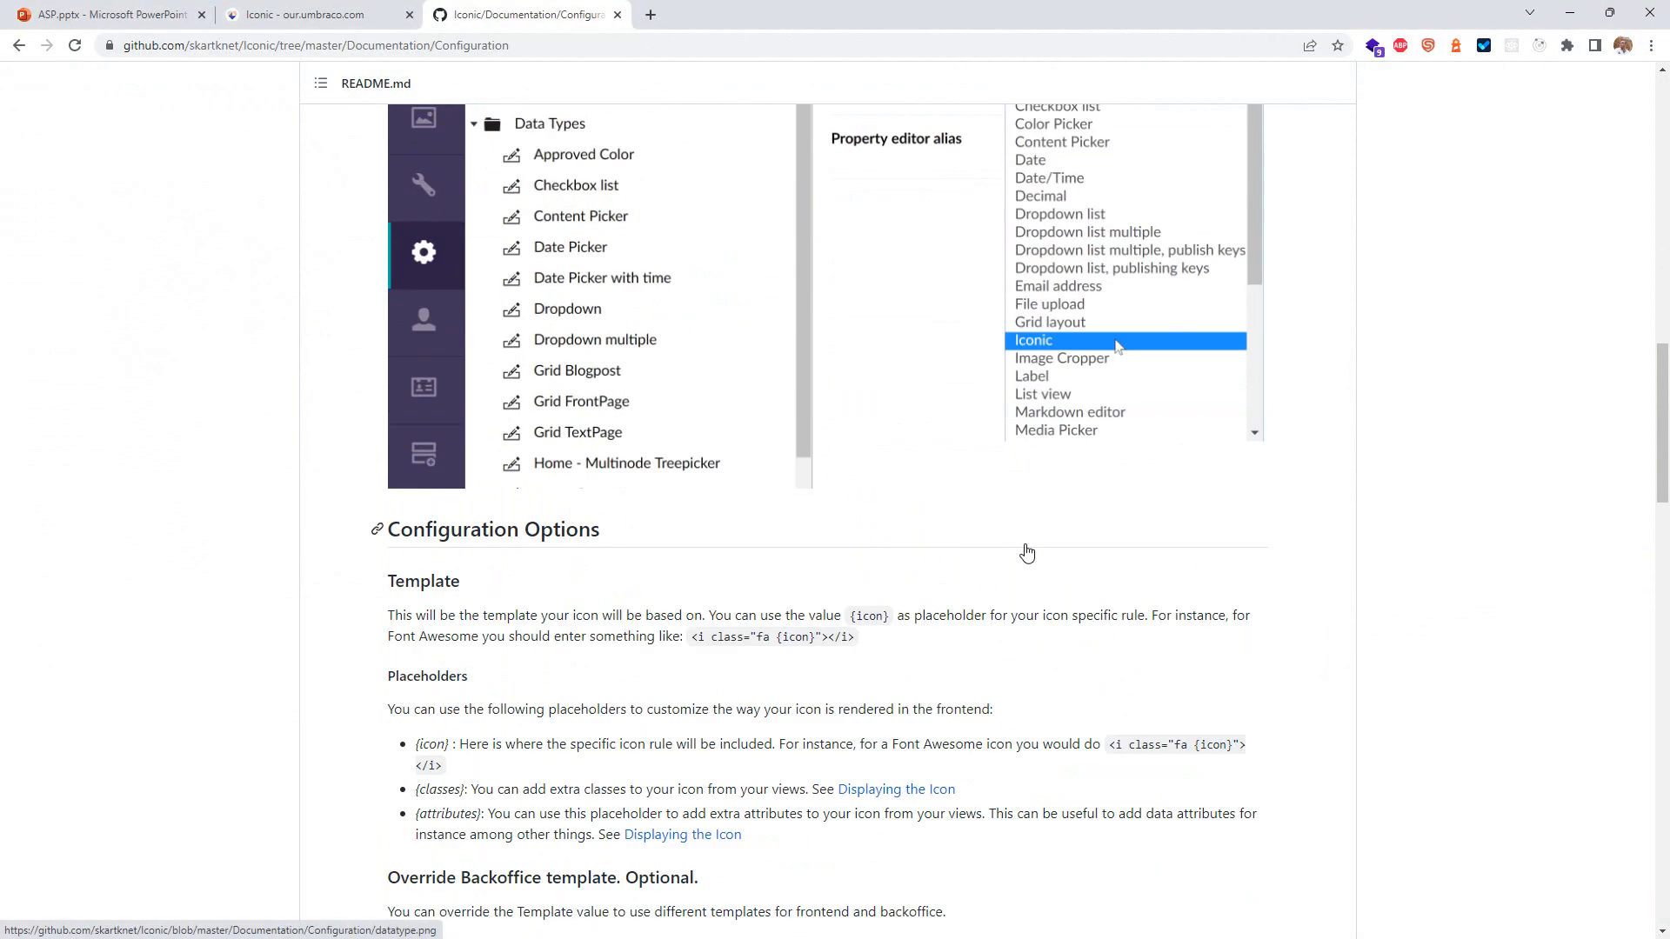
scroll(993, 559, up, 20)
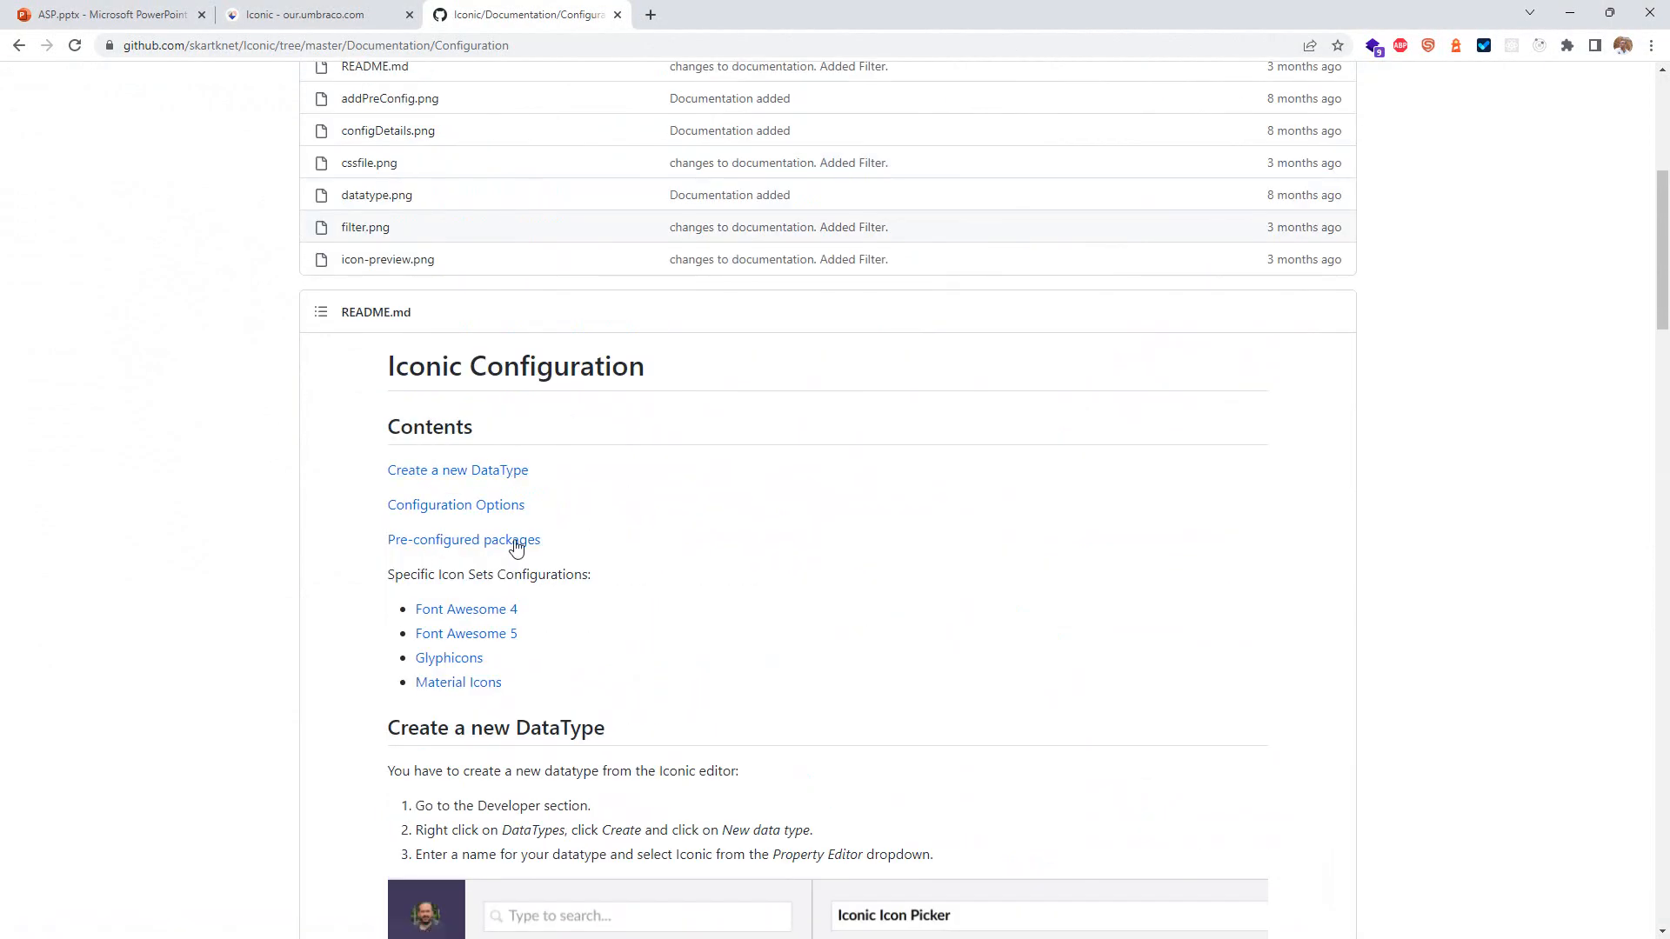
click(444, 640)
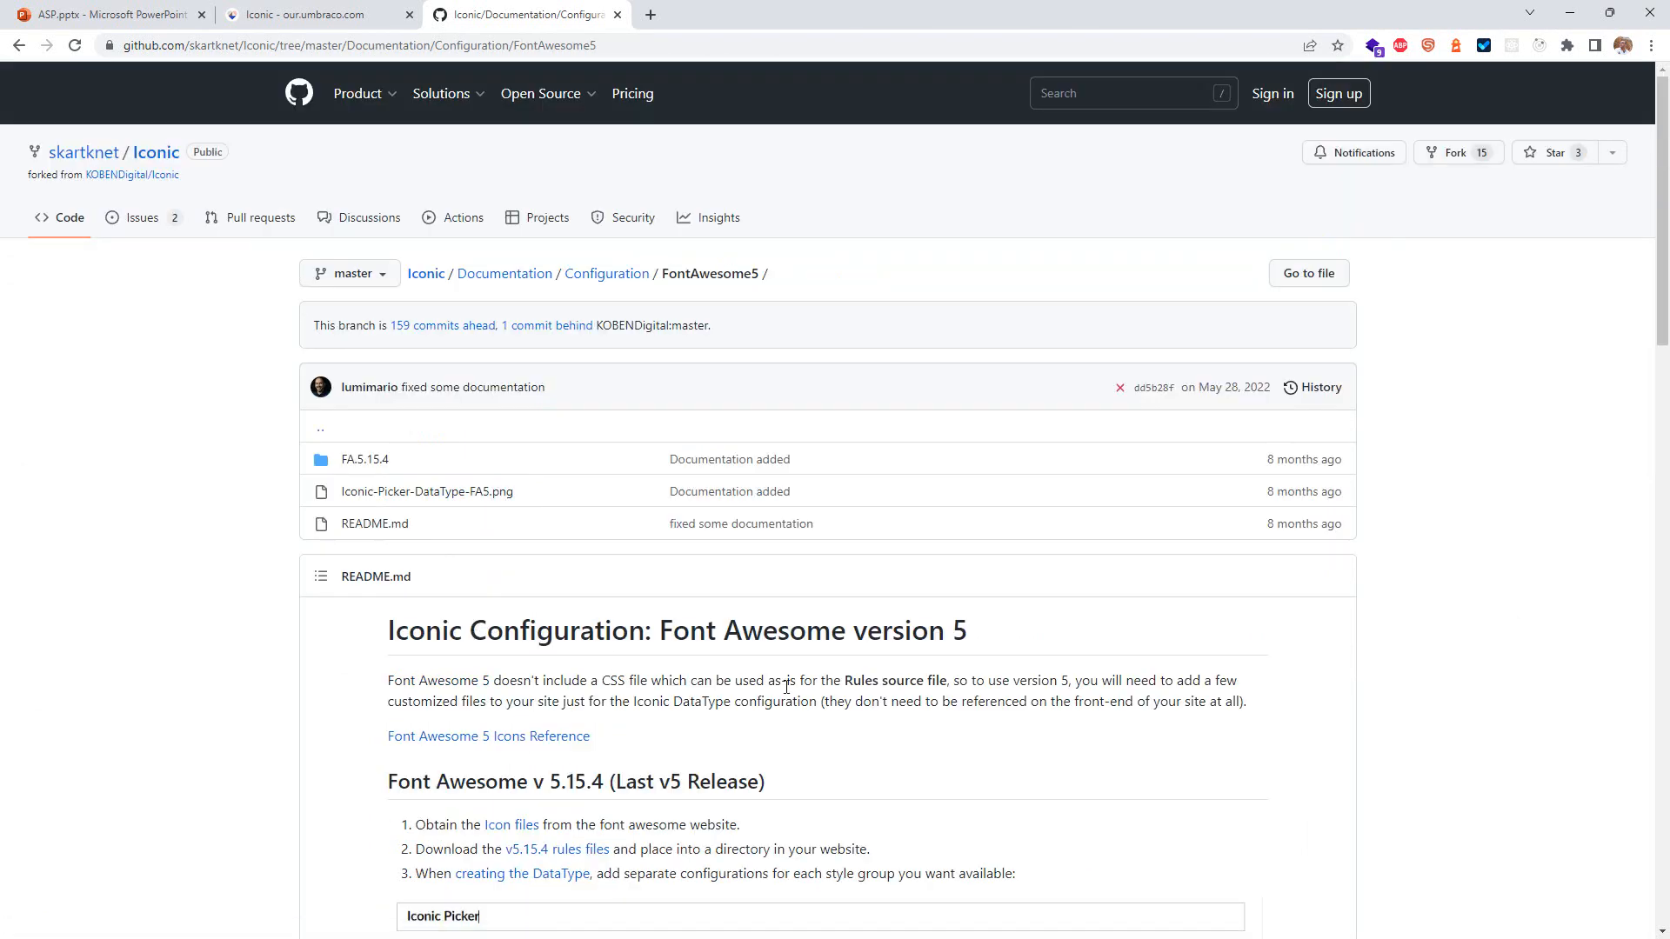
Step: Examine the Font Awesome v 5.15.4 instructions, including the setup steps, property values for each icon style and the "all.css" note
scroll(787, 686, down, 4)
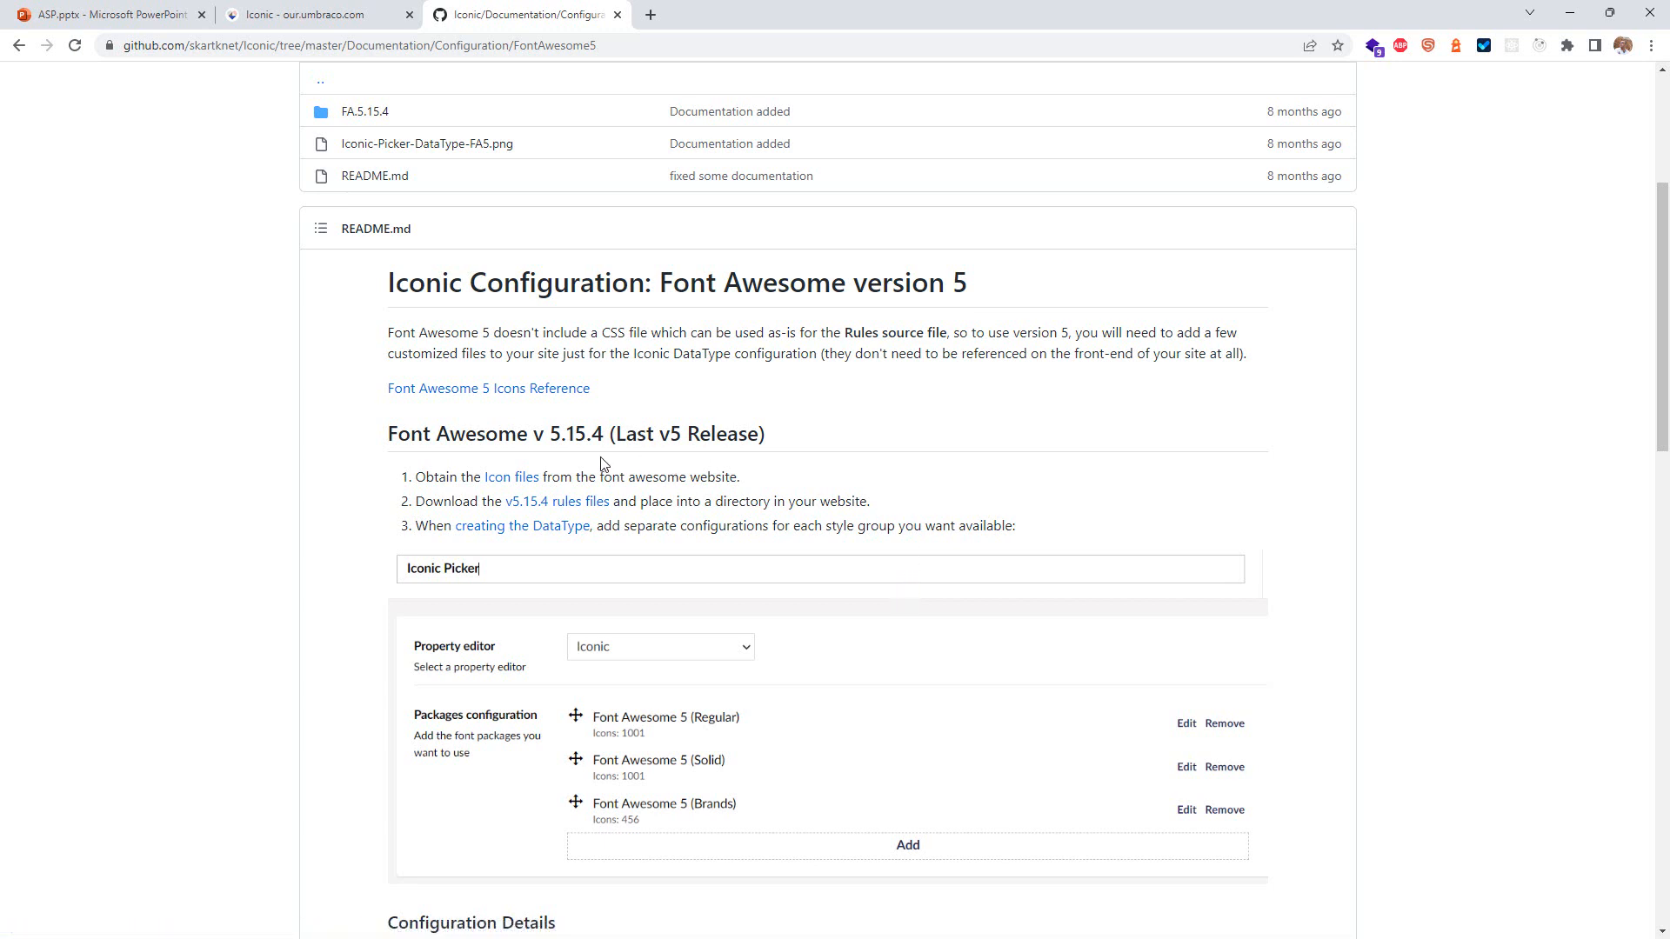
drag(550, 434, 604, 438)
scroll(792, 704, down, 6)
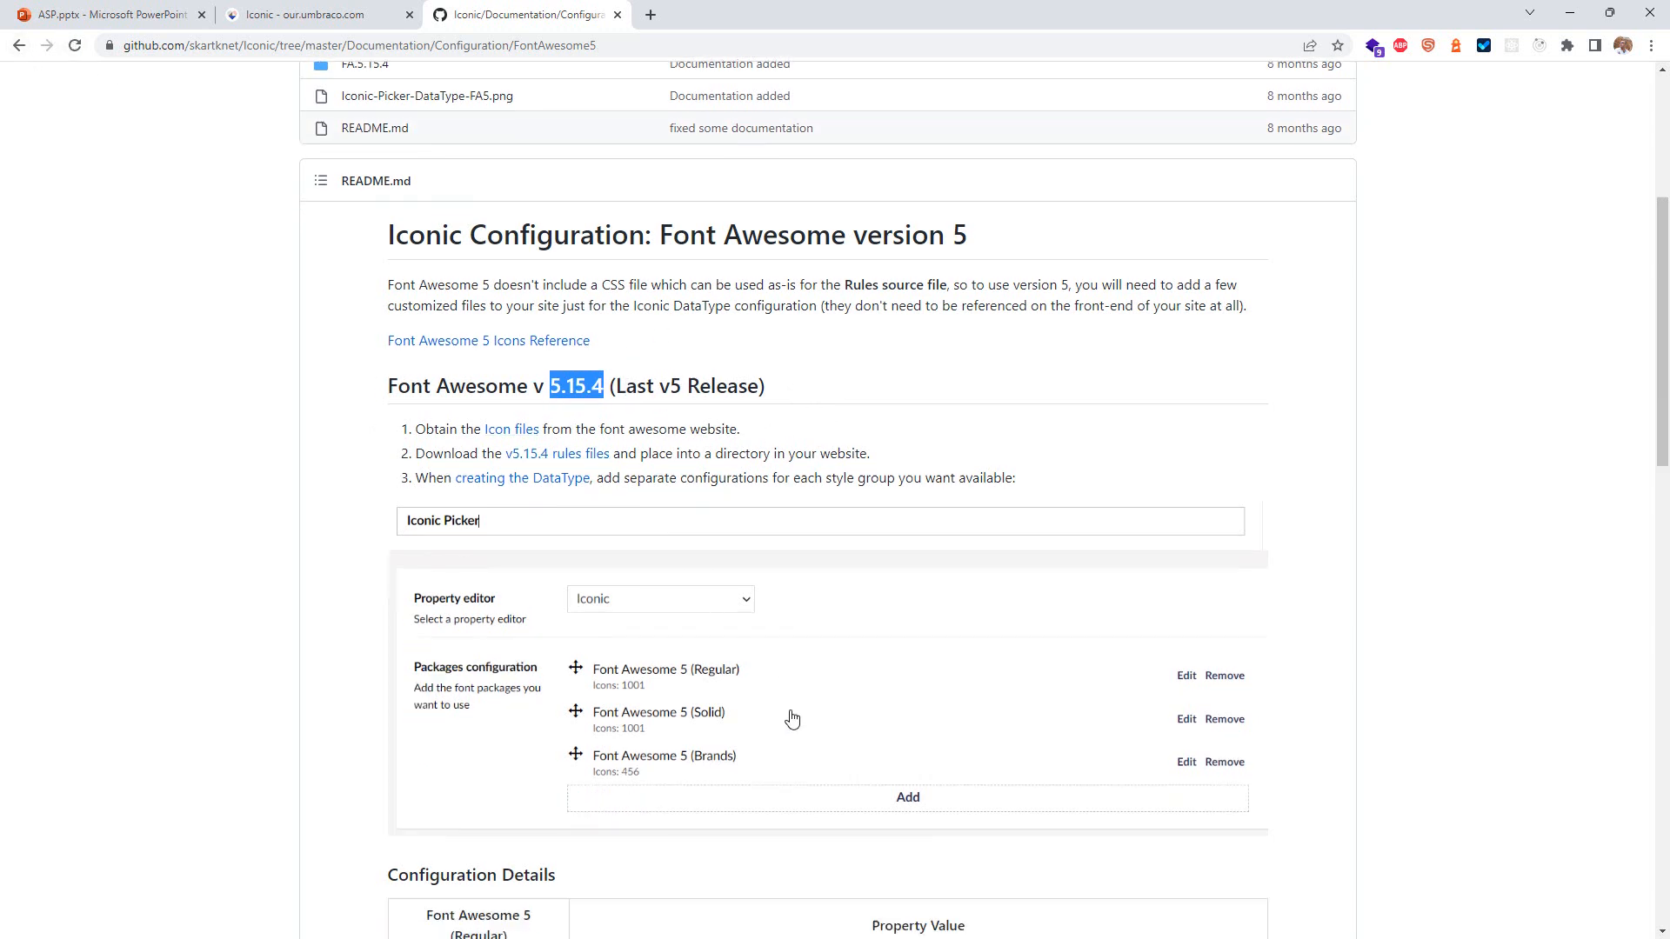
scroll(834, 665, down, 6)
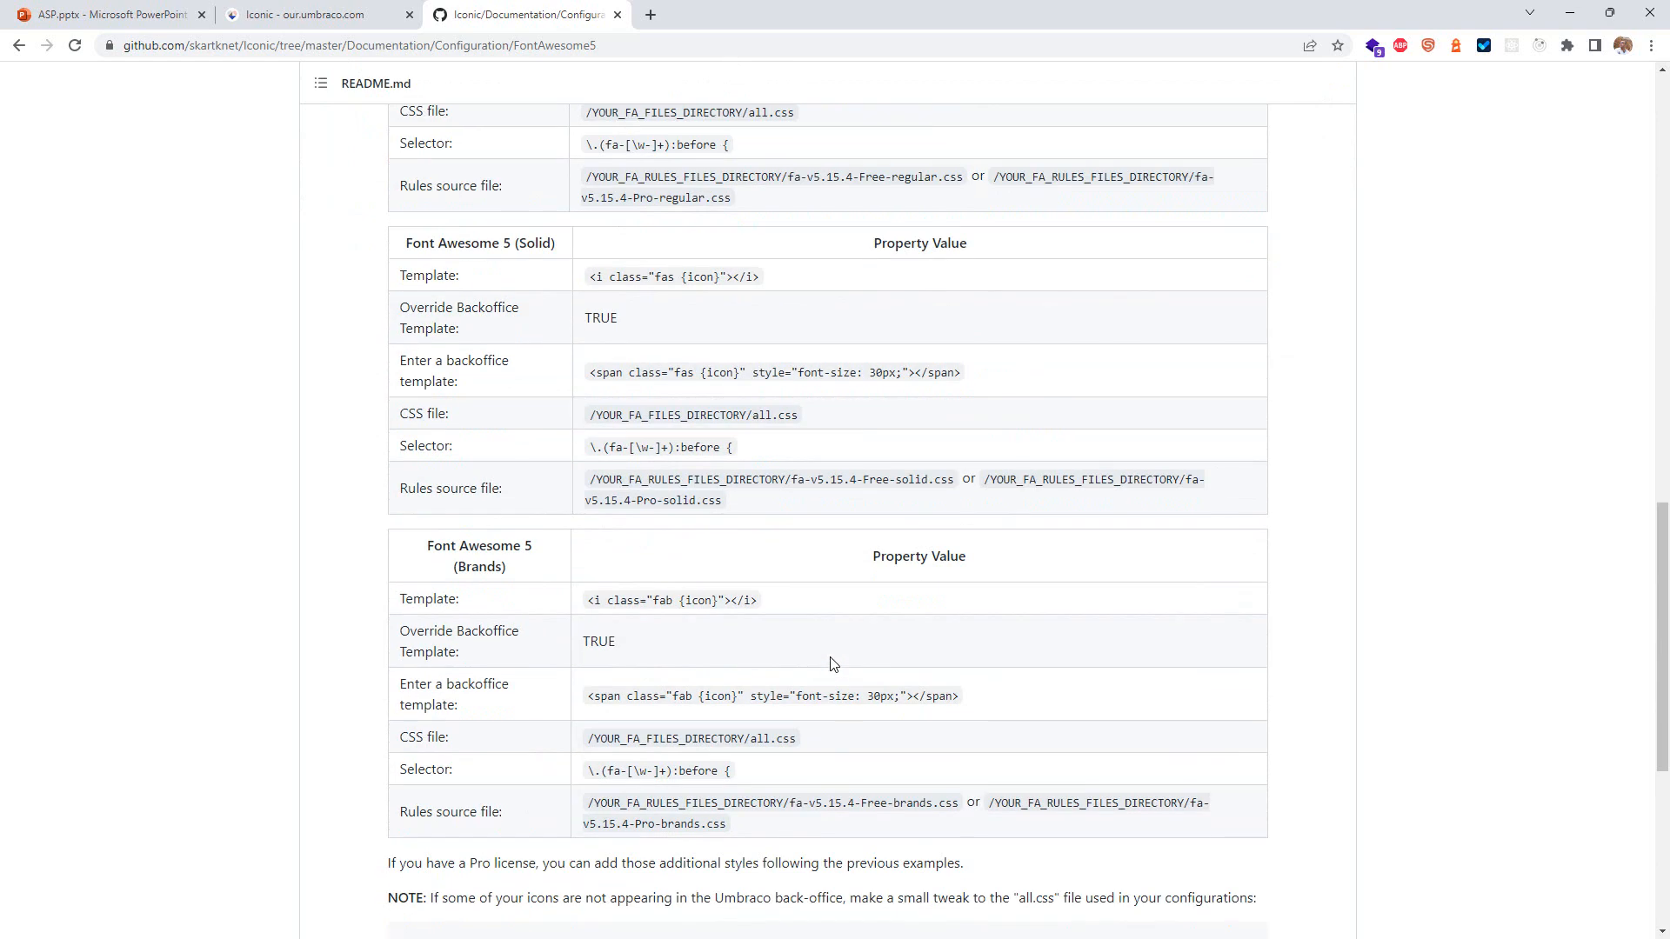
scroll(832, 664, up, 5)
scroll(570, 645, down, 4)
scroll(552, 689, down, 6)
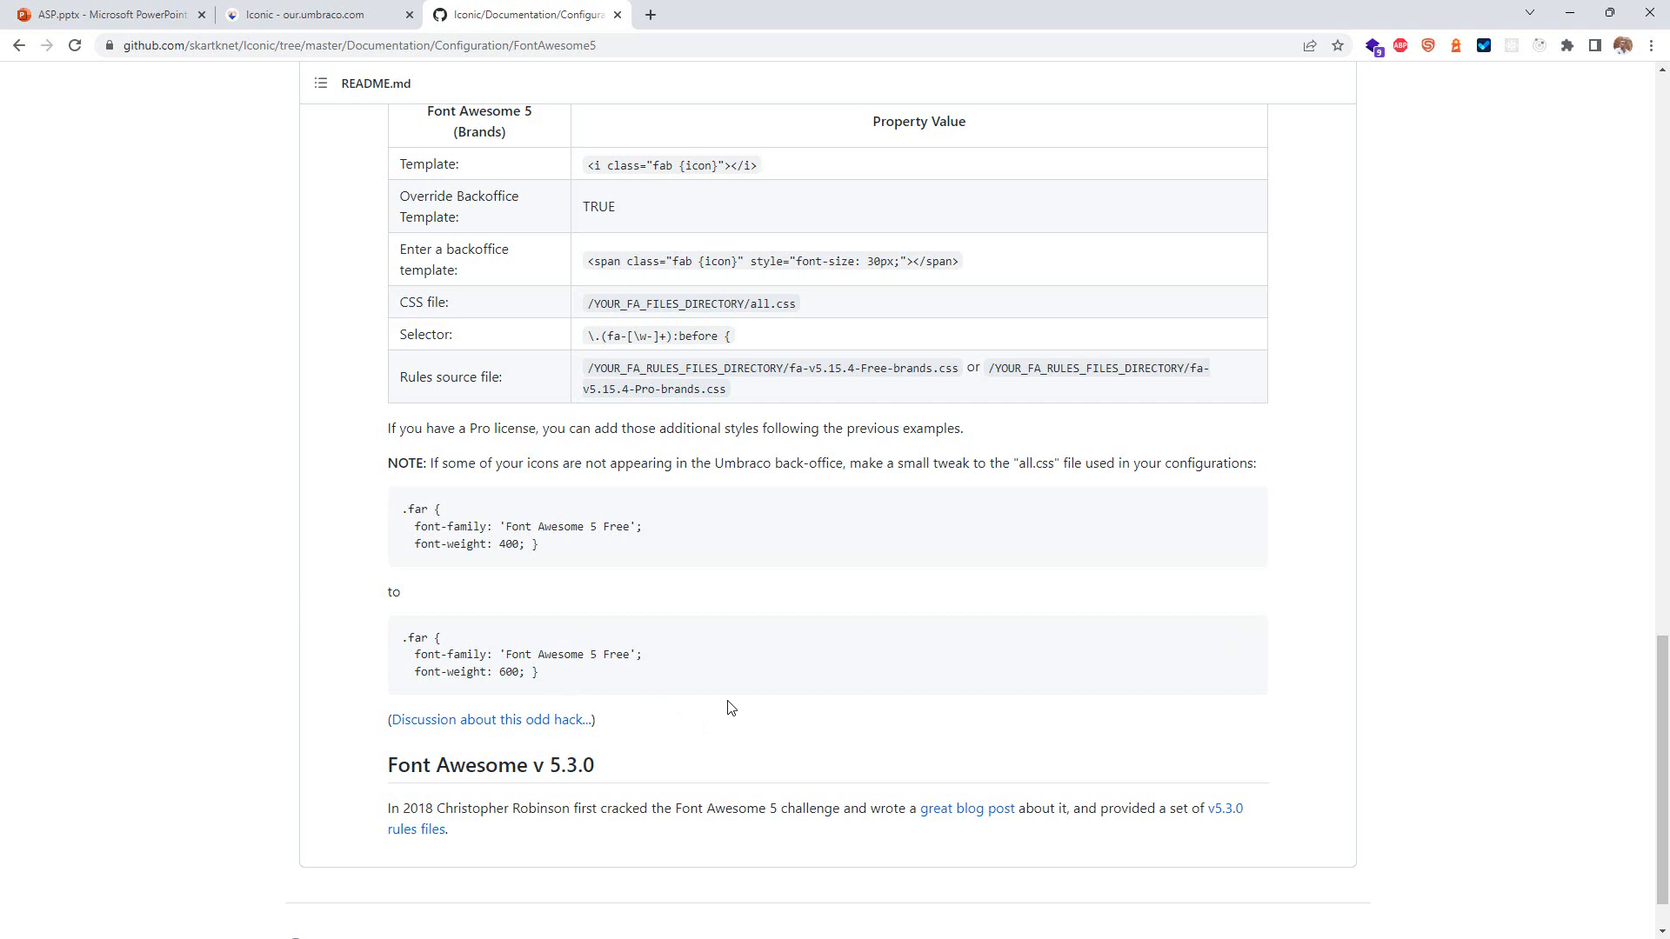
scroll(887, 672, up, 20)
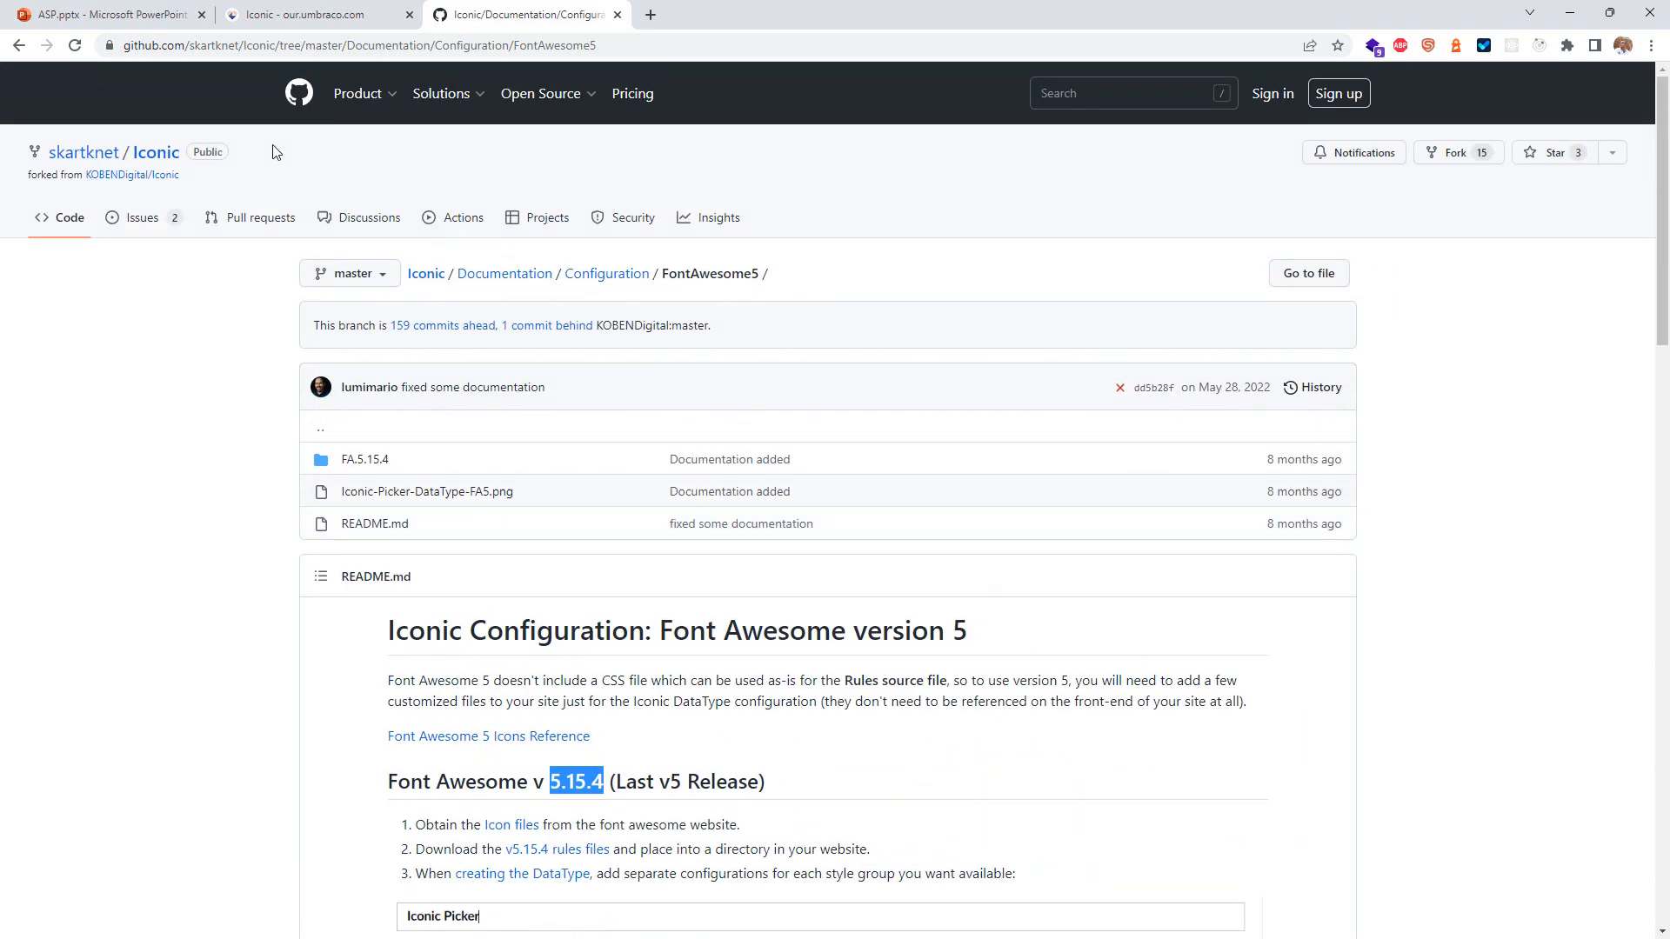
click(280, 17)
click(480, 18)
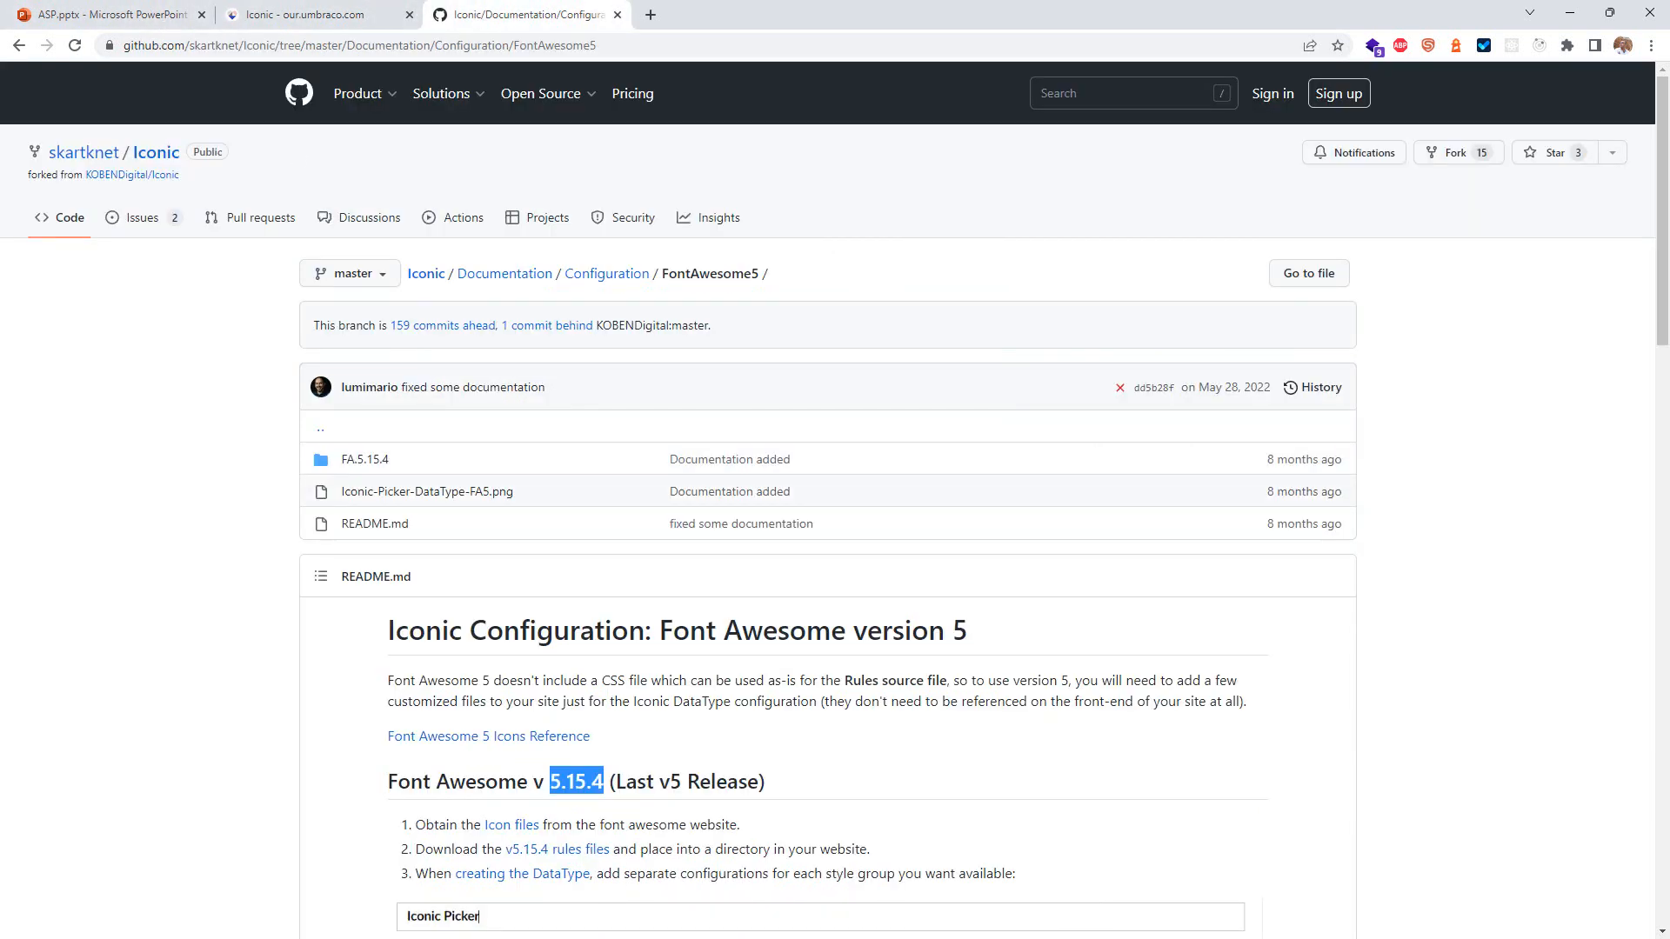
Step: Switch back to the Umbraco backoffice and add a pre-configured package to the Icon Picker data type using Font Awesome 5 (Brands)
key(alt+Tab)
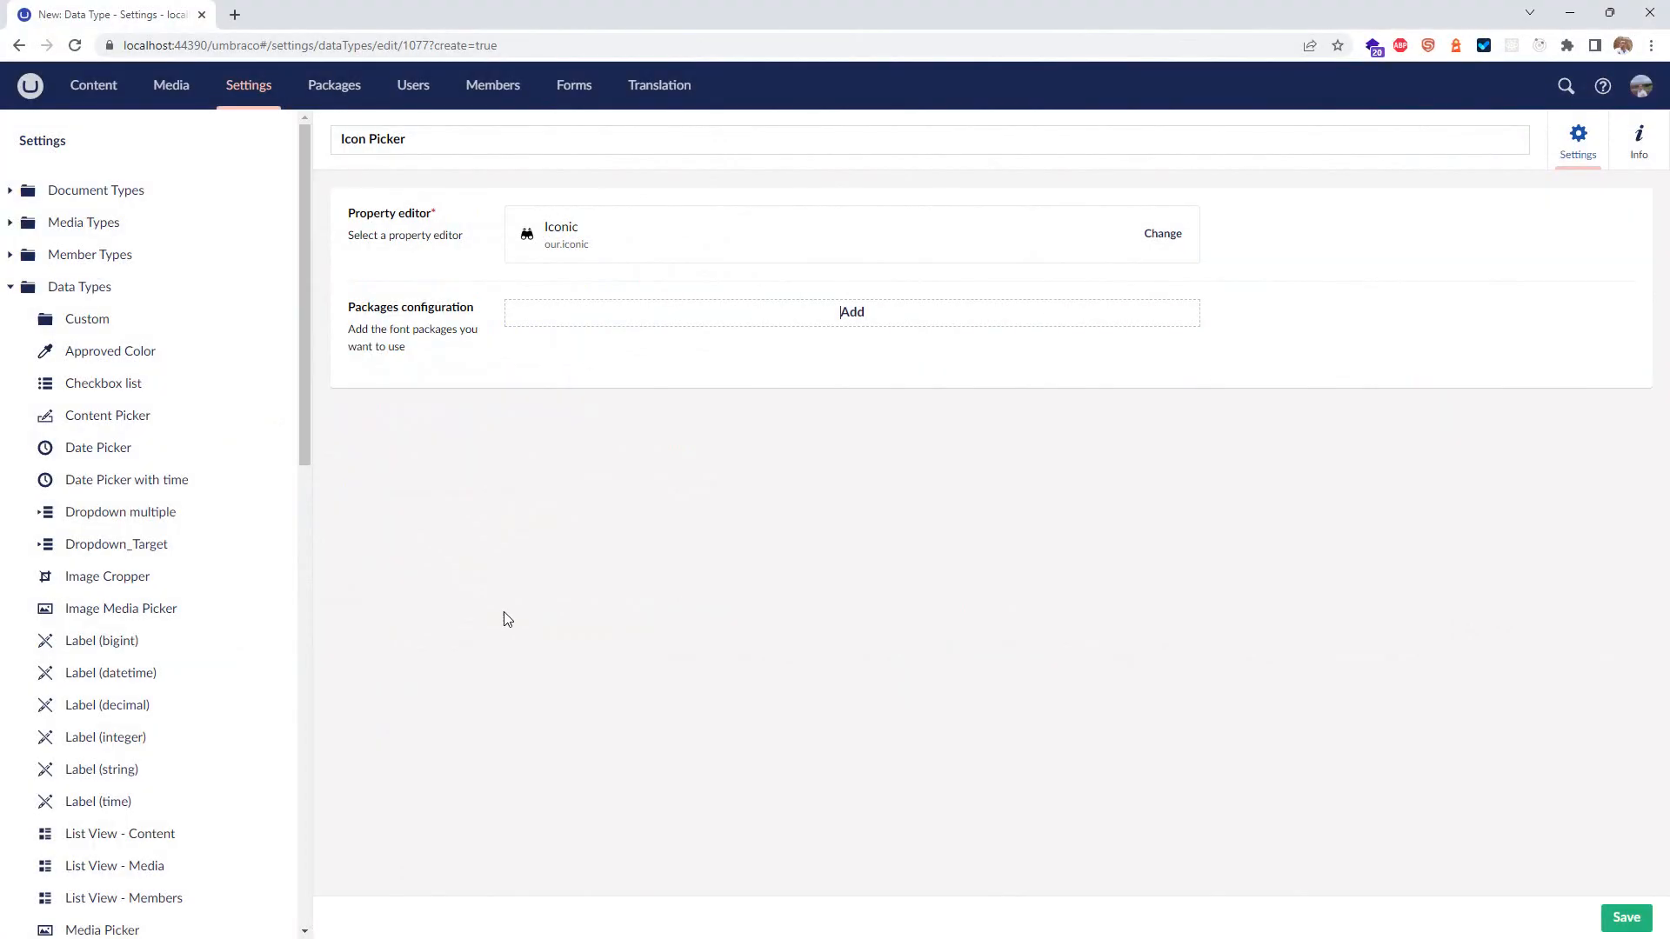
click(851, 321)
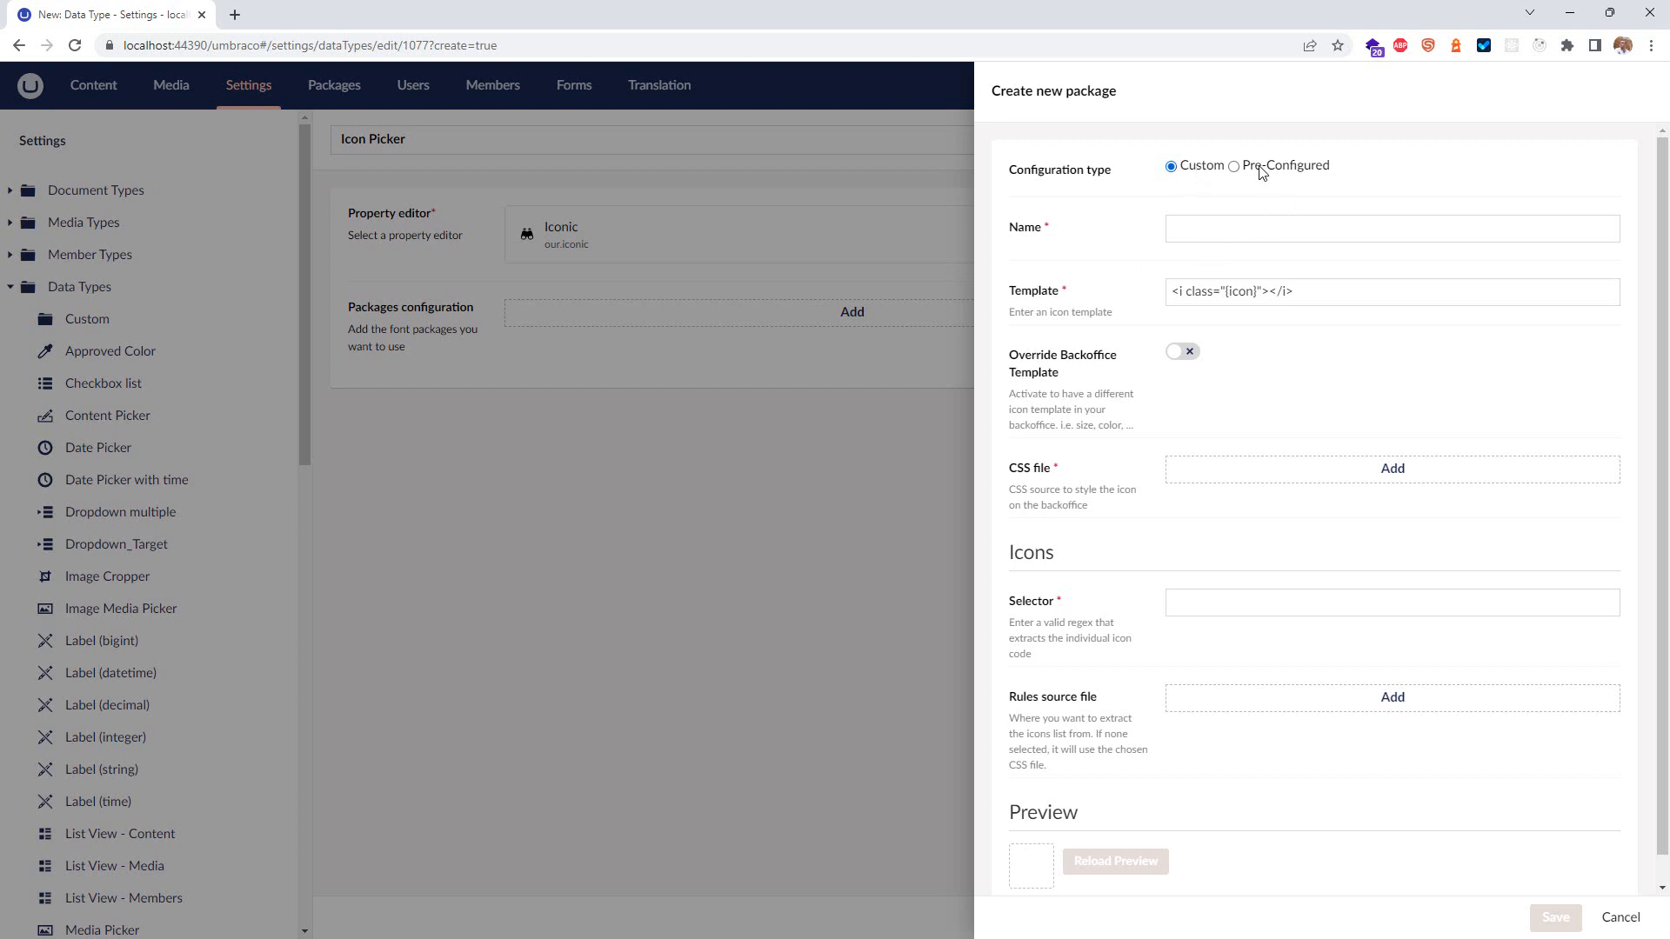
scroll(1191, 696, down, 1)
scroll(1184, 715, up, 1)
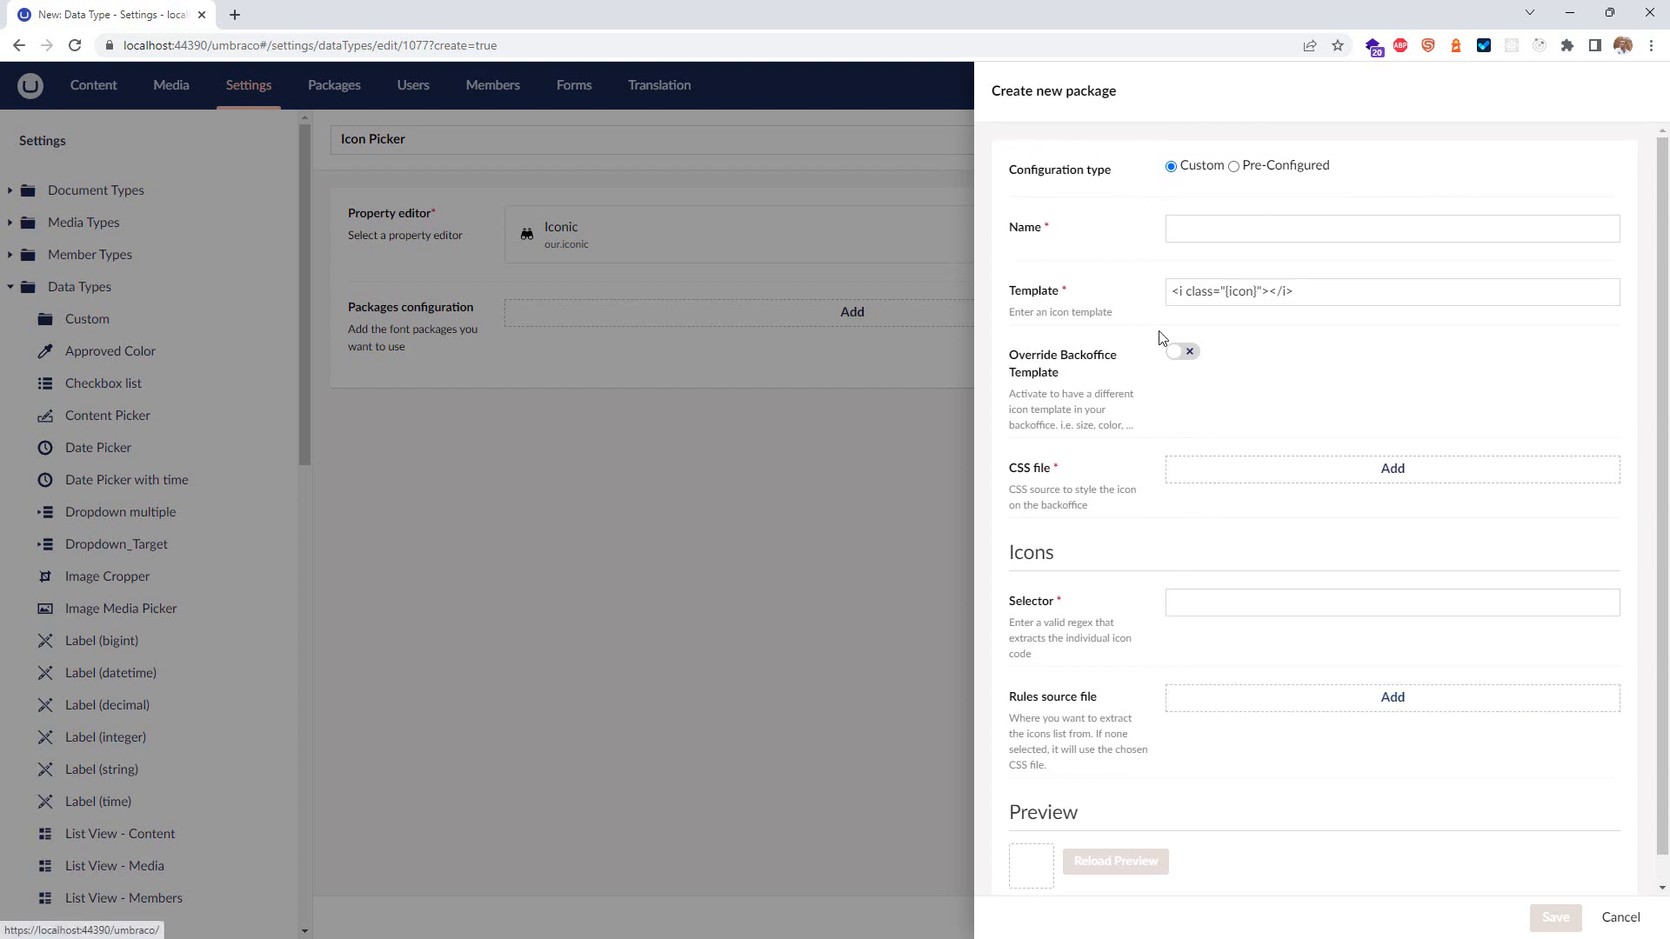
click(1234, 167)
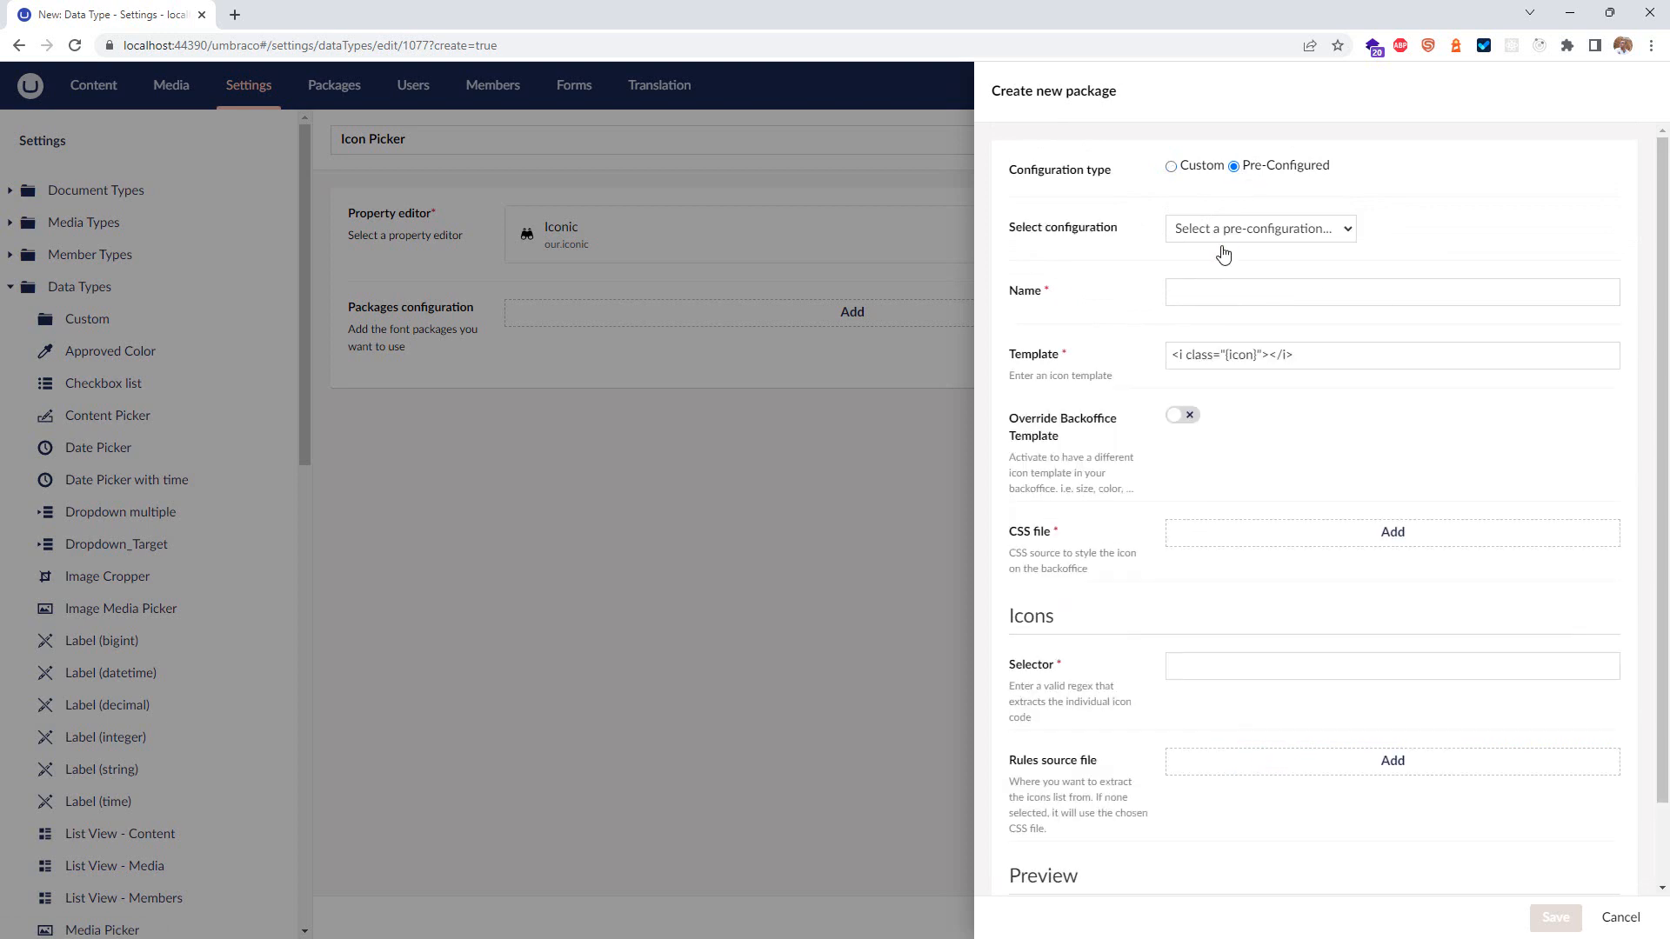
click(1256, 233)
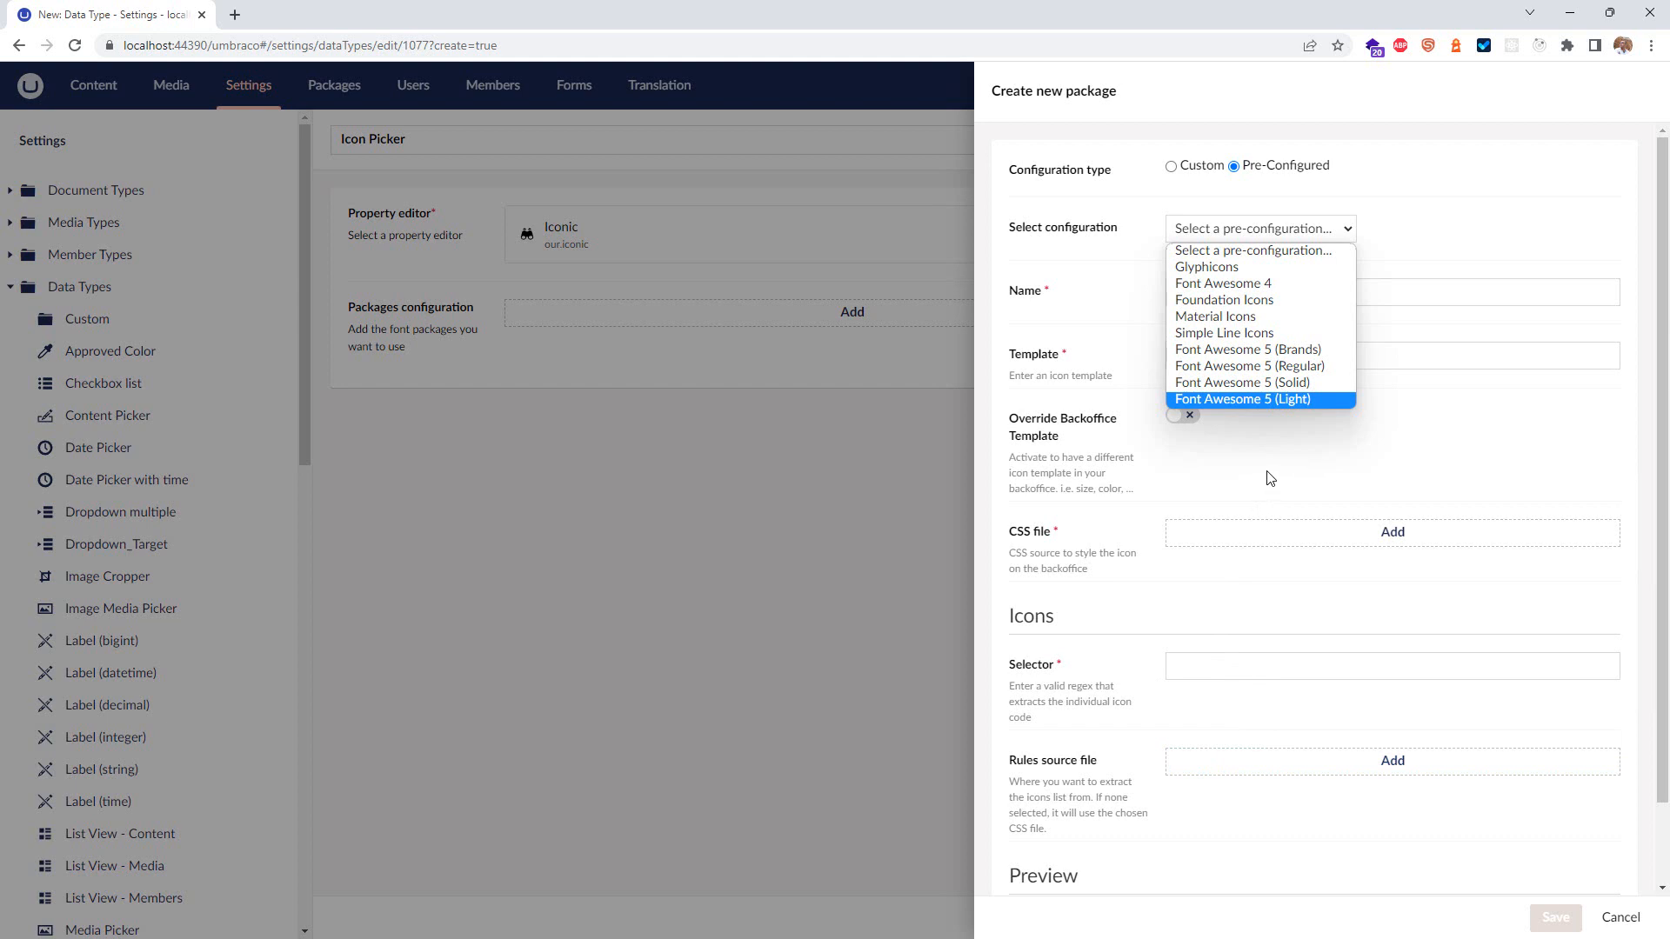
click(1292, 357)
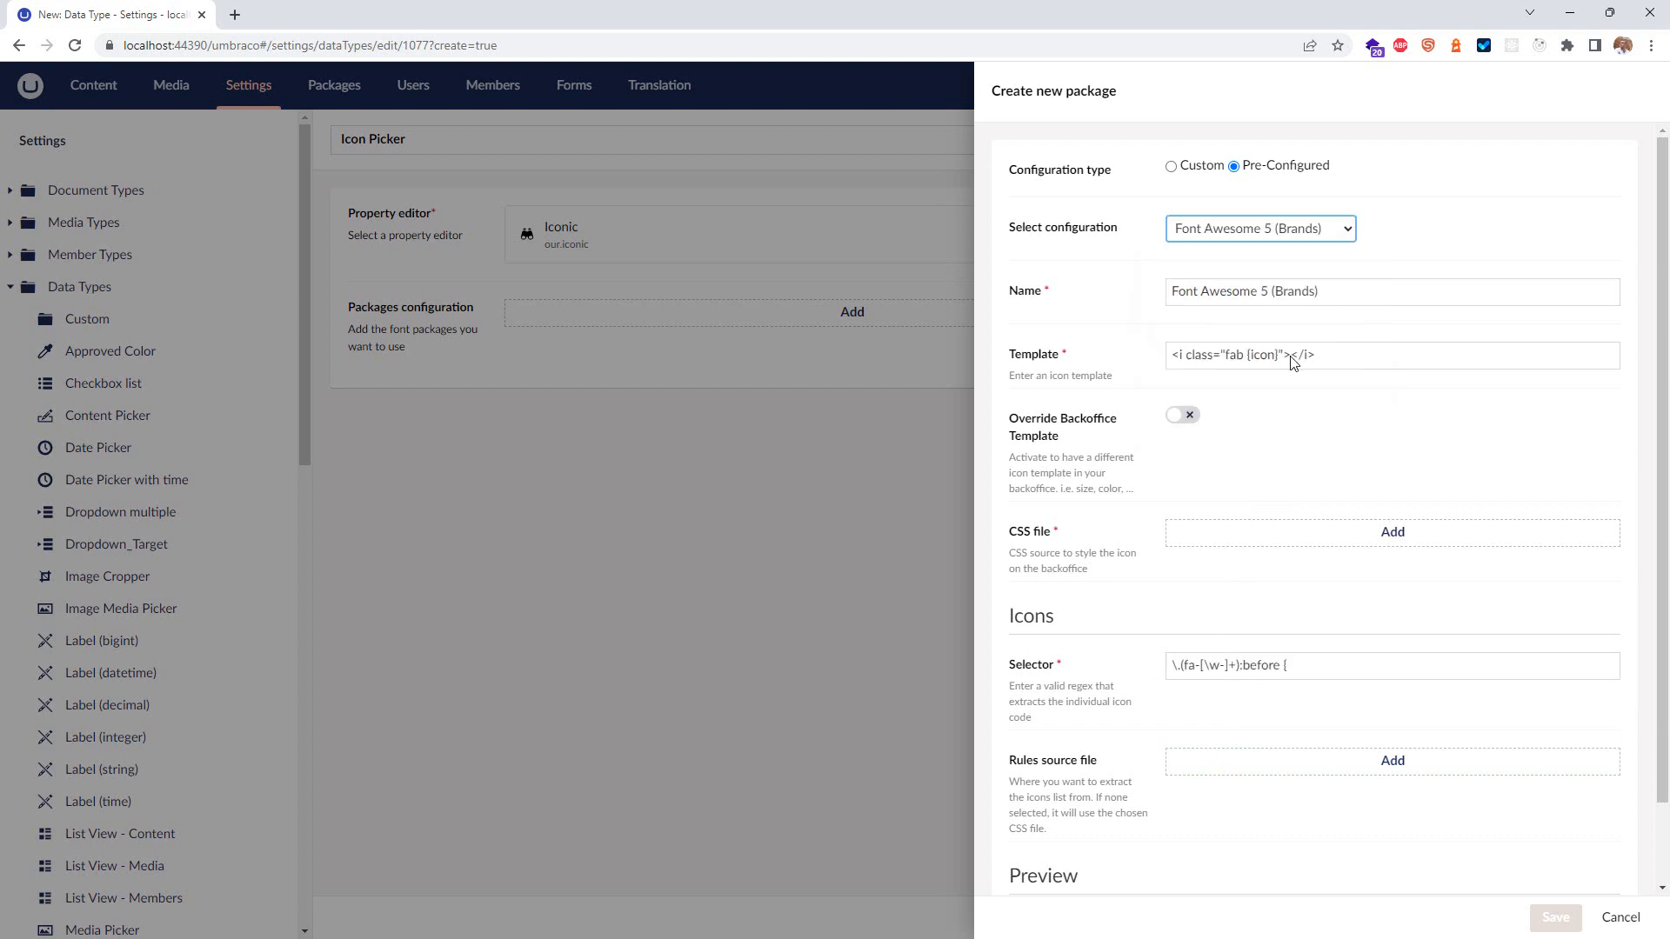
Step: Compare the template's "fab" class with the social media icon class in Default.cshtml in Visual Studio, and return to the backoffice
double_click(1236, 358)
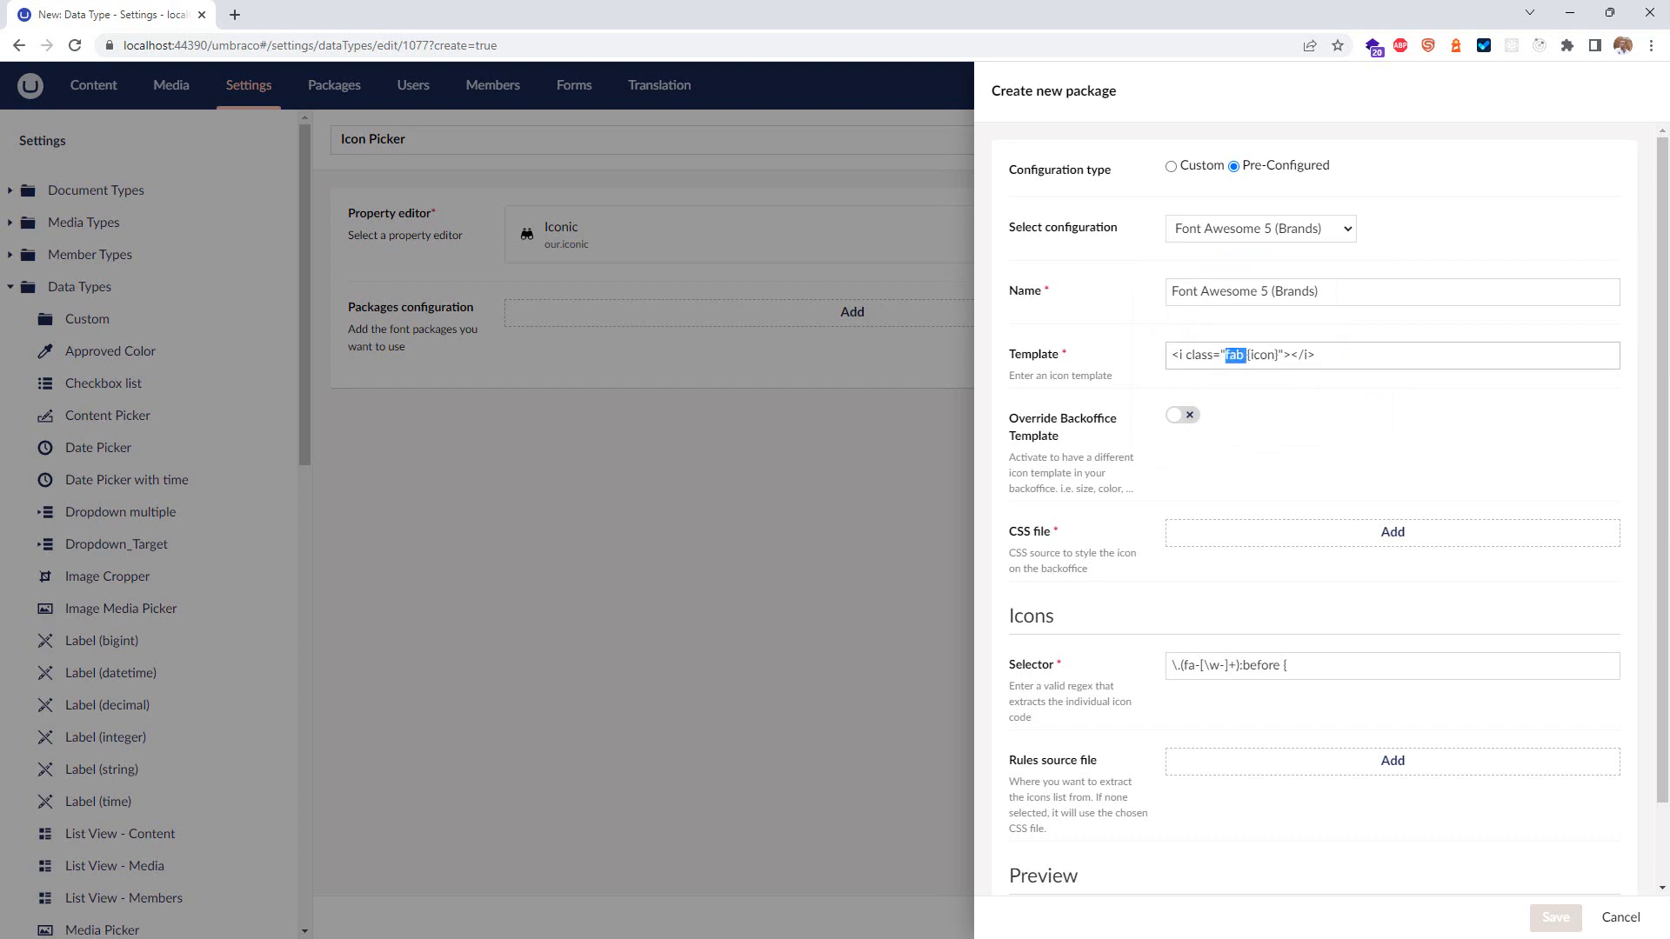
key(alt+Tab)
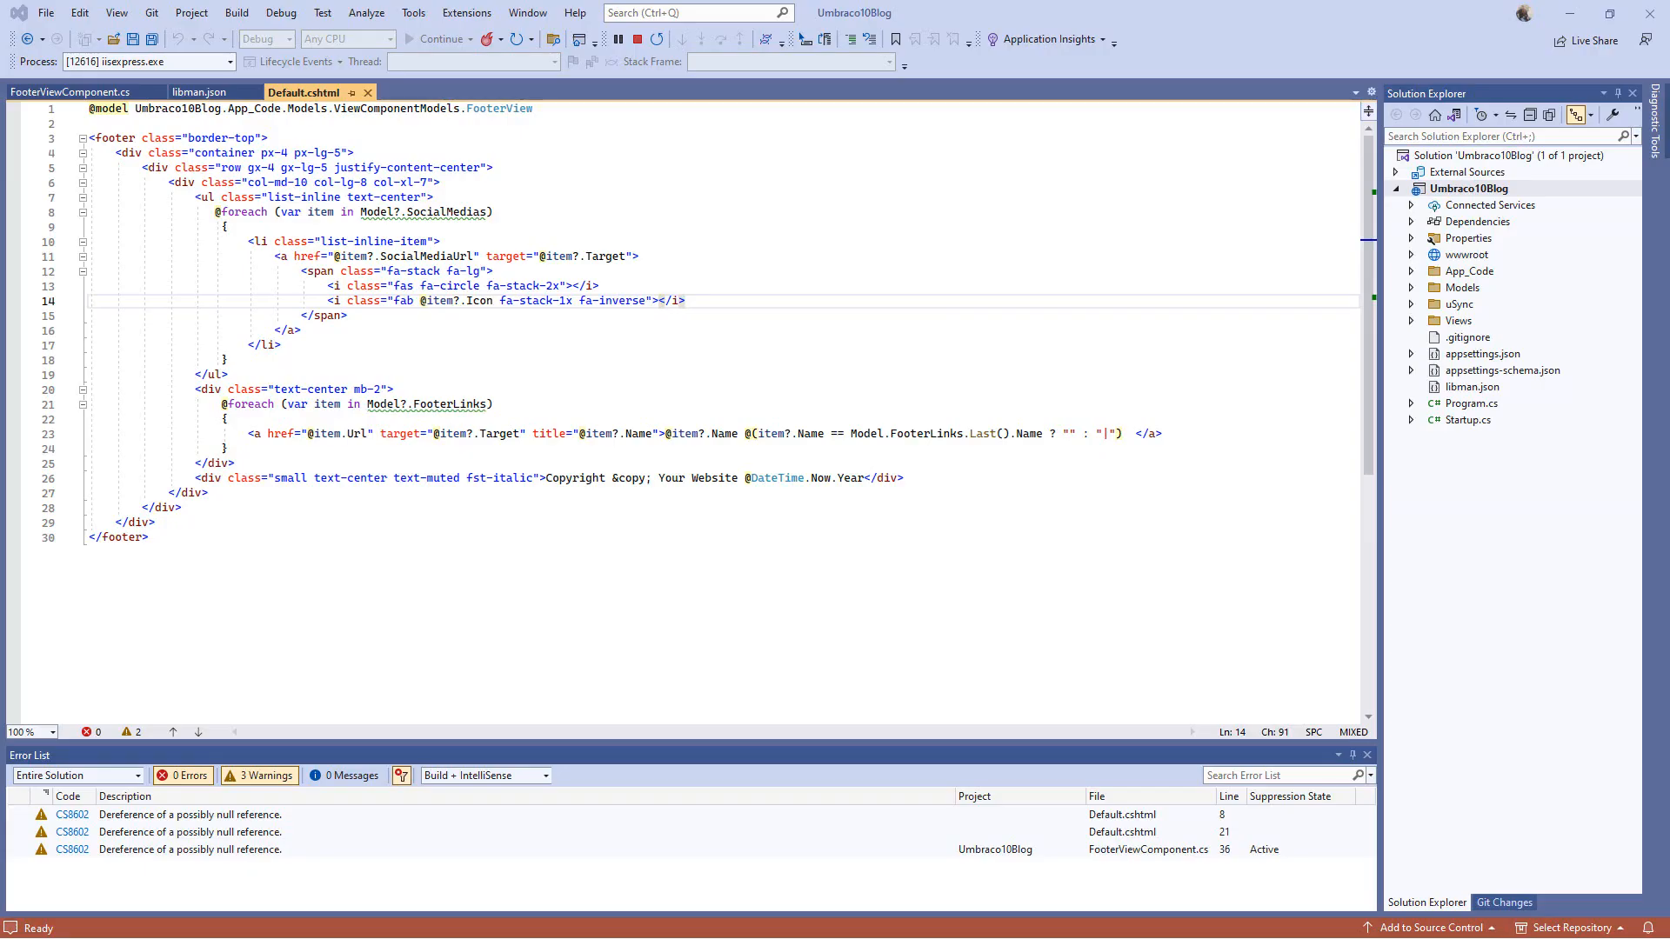
drag(395, 302, 494, 301)
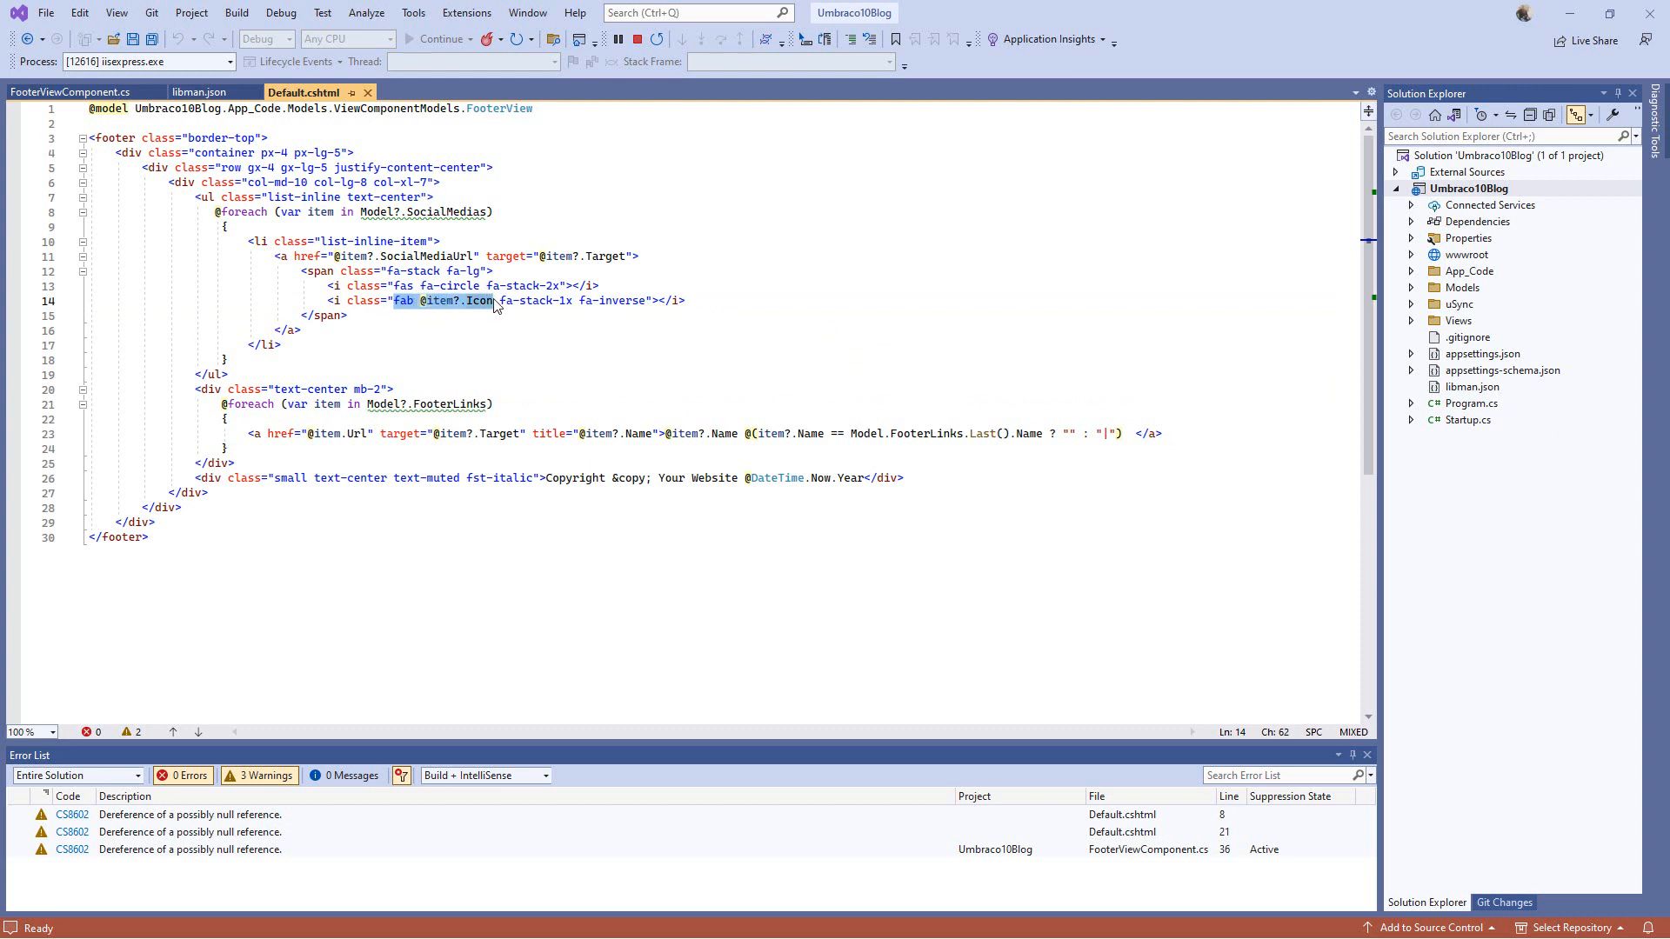
double_click(405, 301)
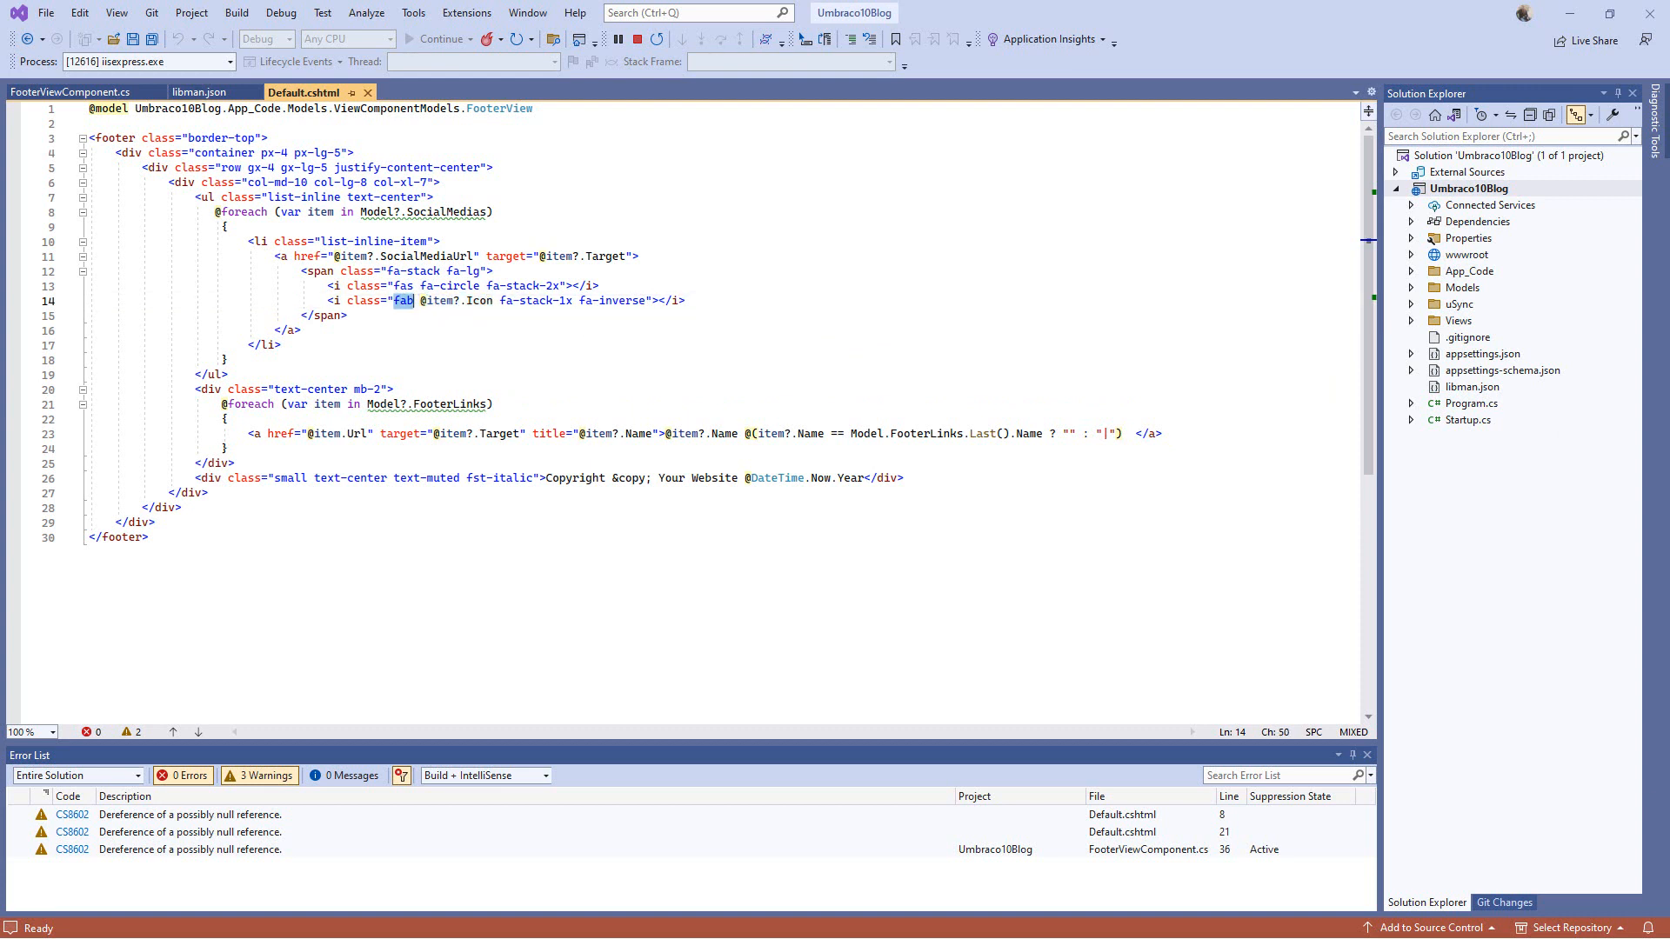
key(alt+Tab)
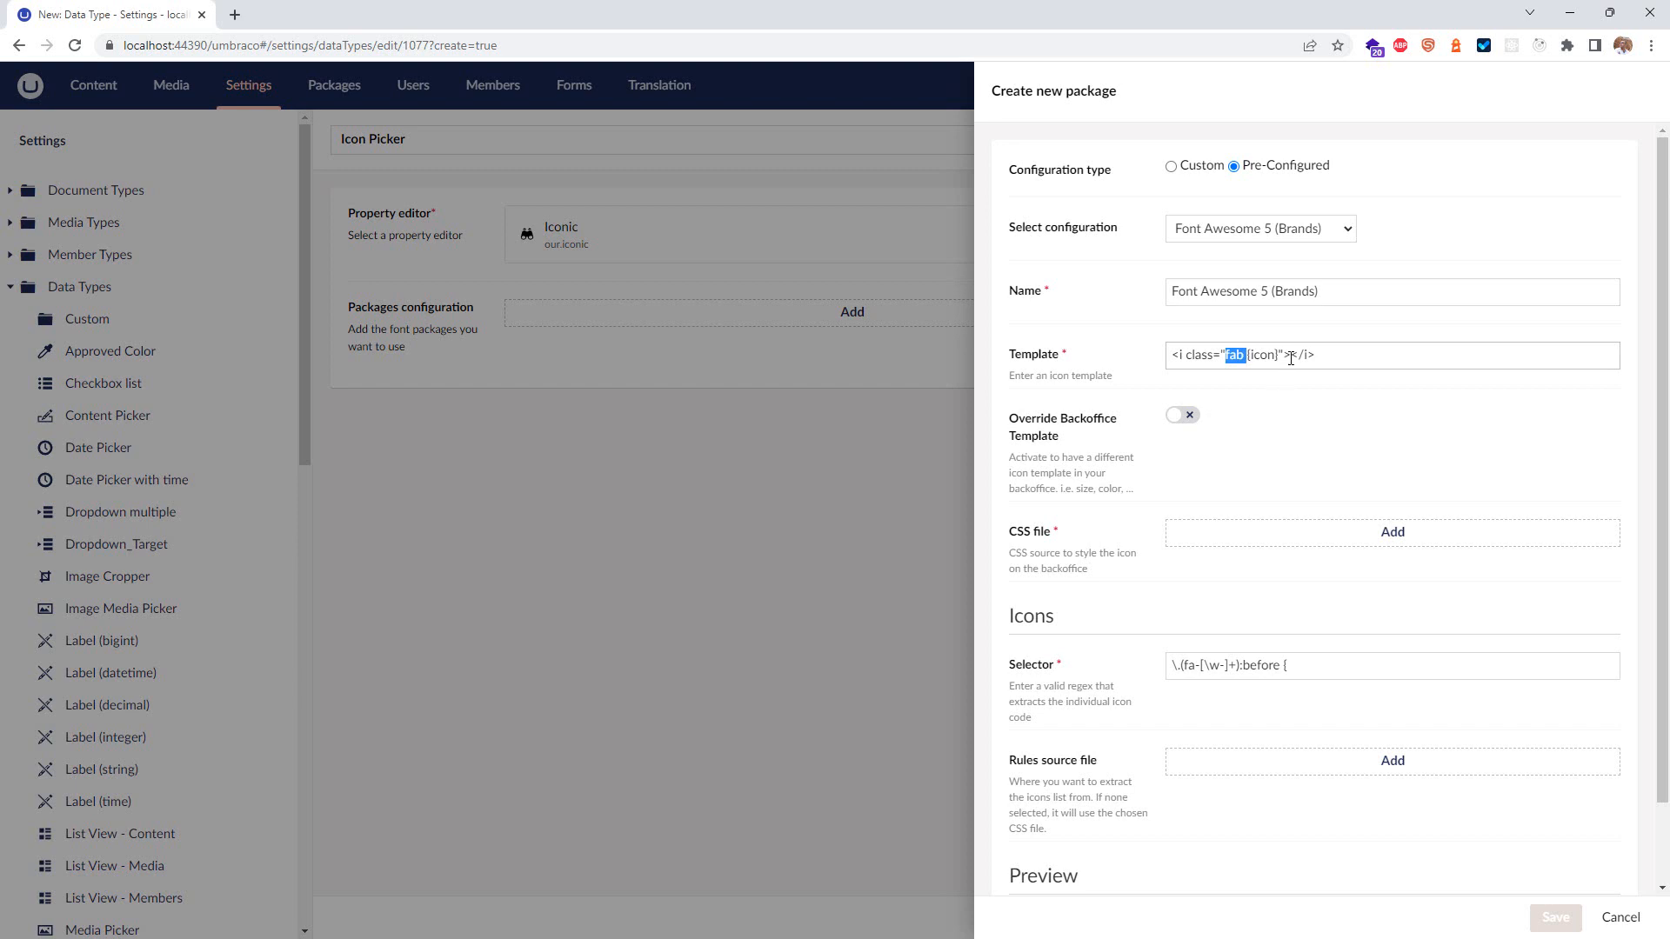
Step: Examine the icon template with its {icon} placeholder and try the Override Backoffice Template option, leaving it off
click(1370, 359)
key(ctrl+a)
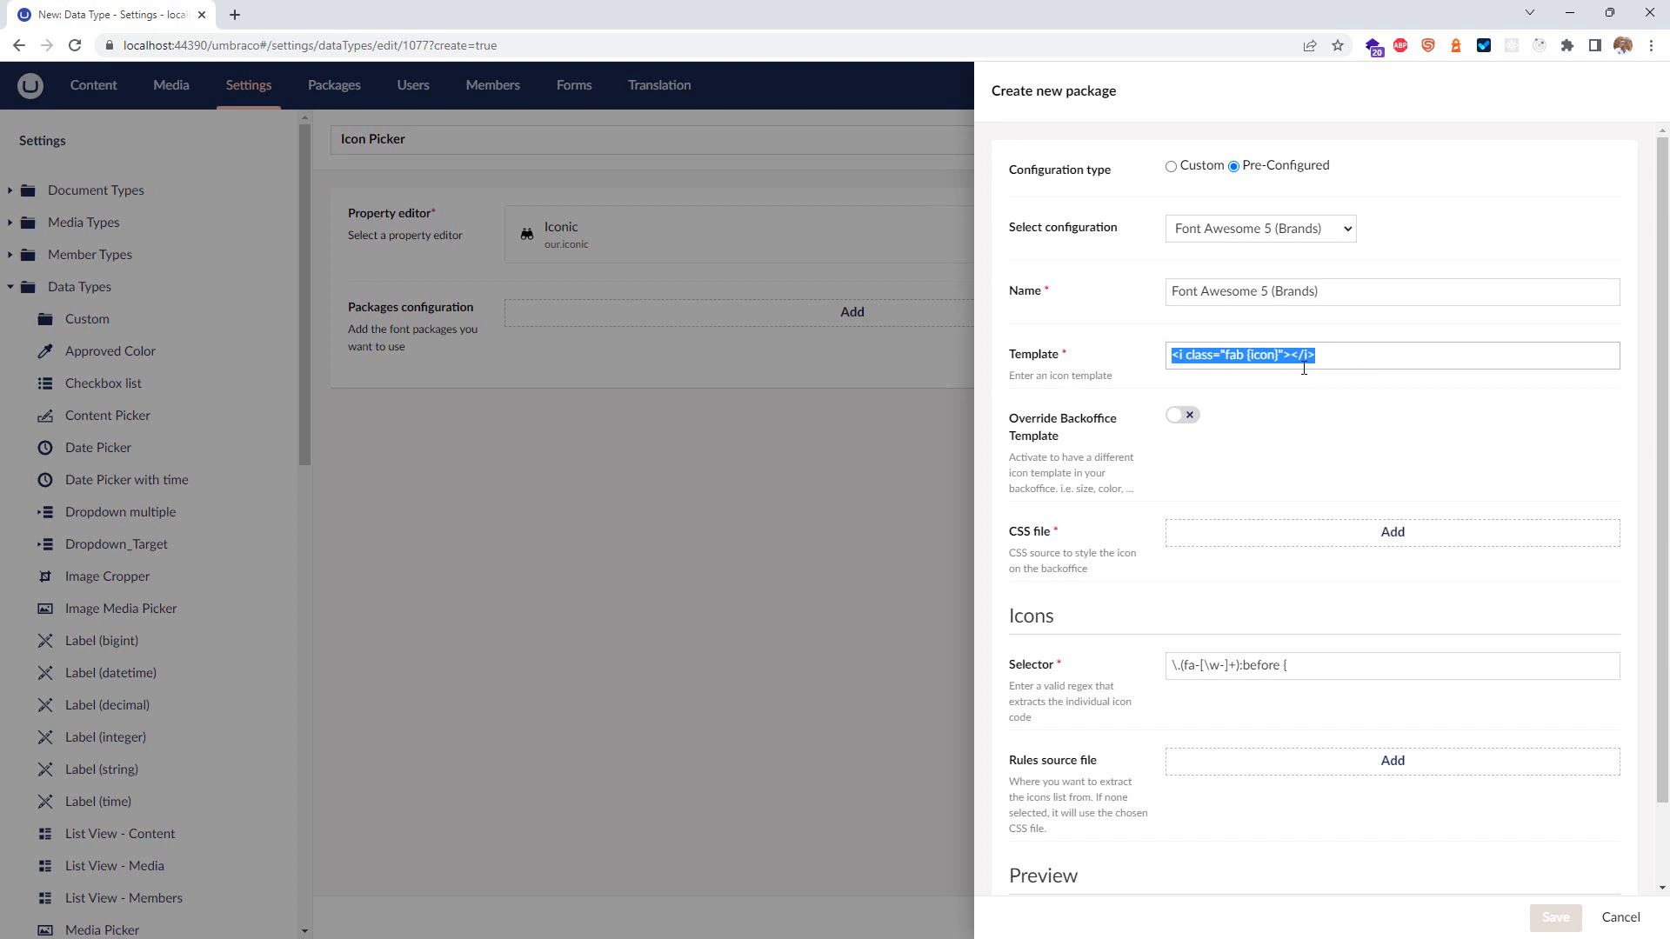
double_click(1262, 355)
drag(1250, 357, 1279, 357)
click(1362, 381)
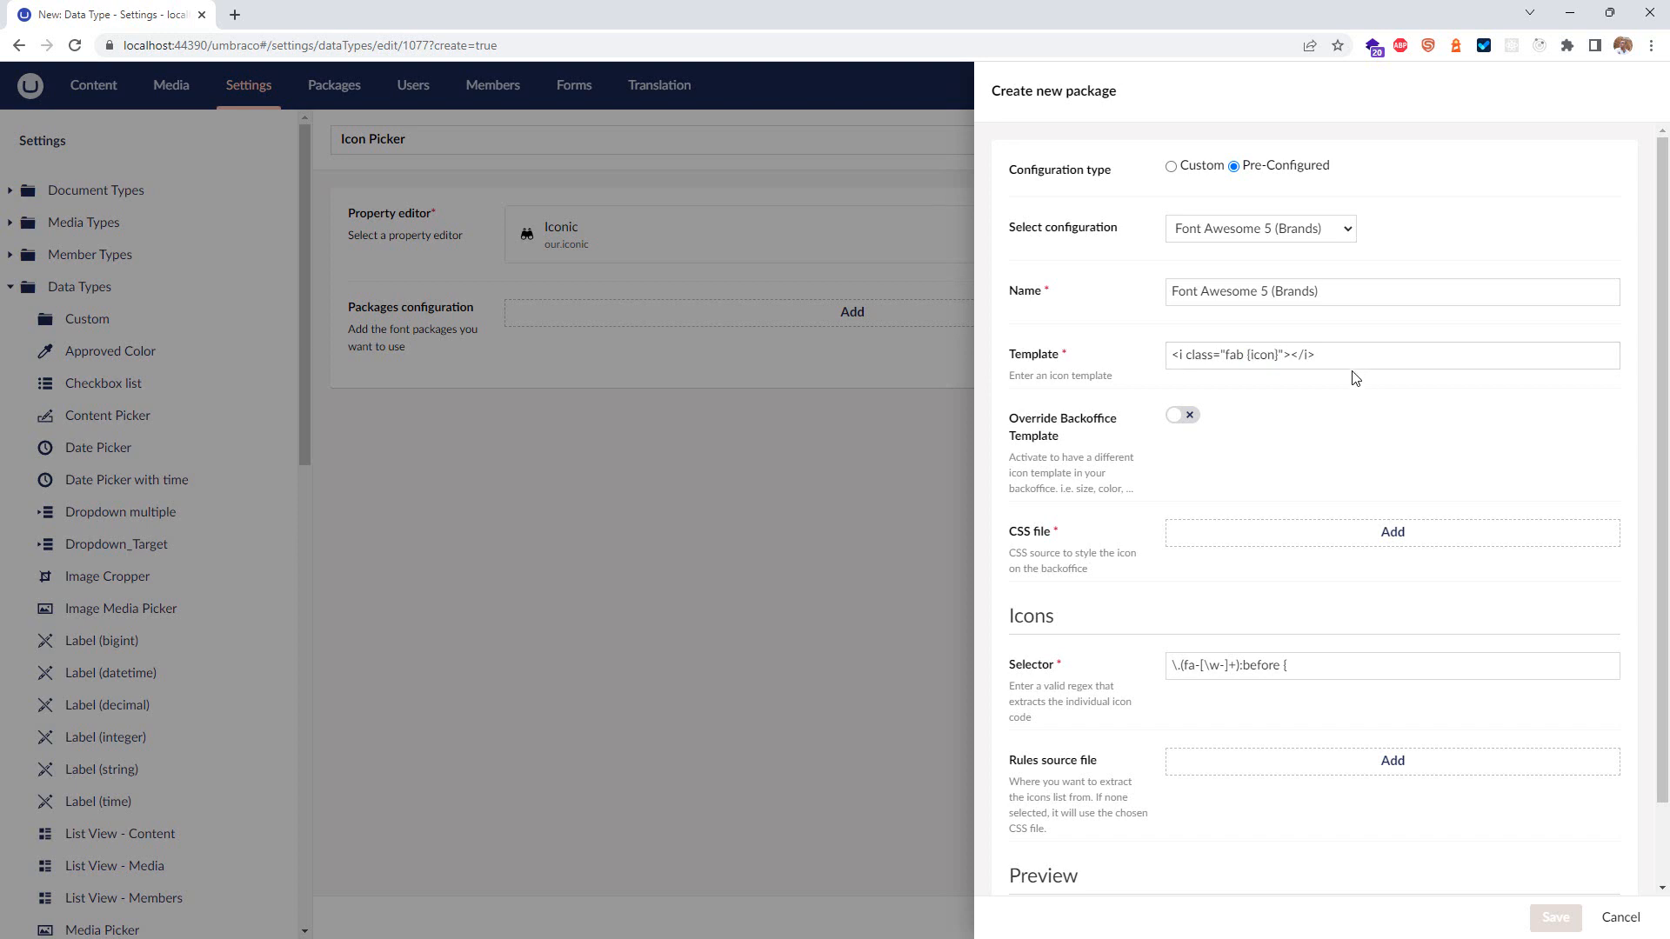
drag(1349, 355, 1144, 356)
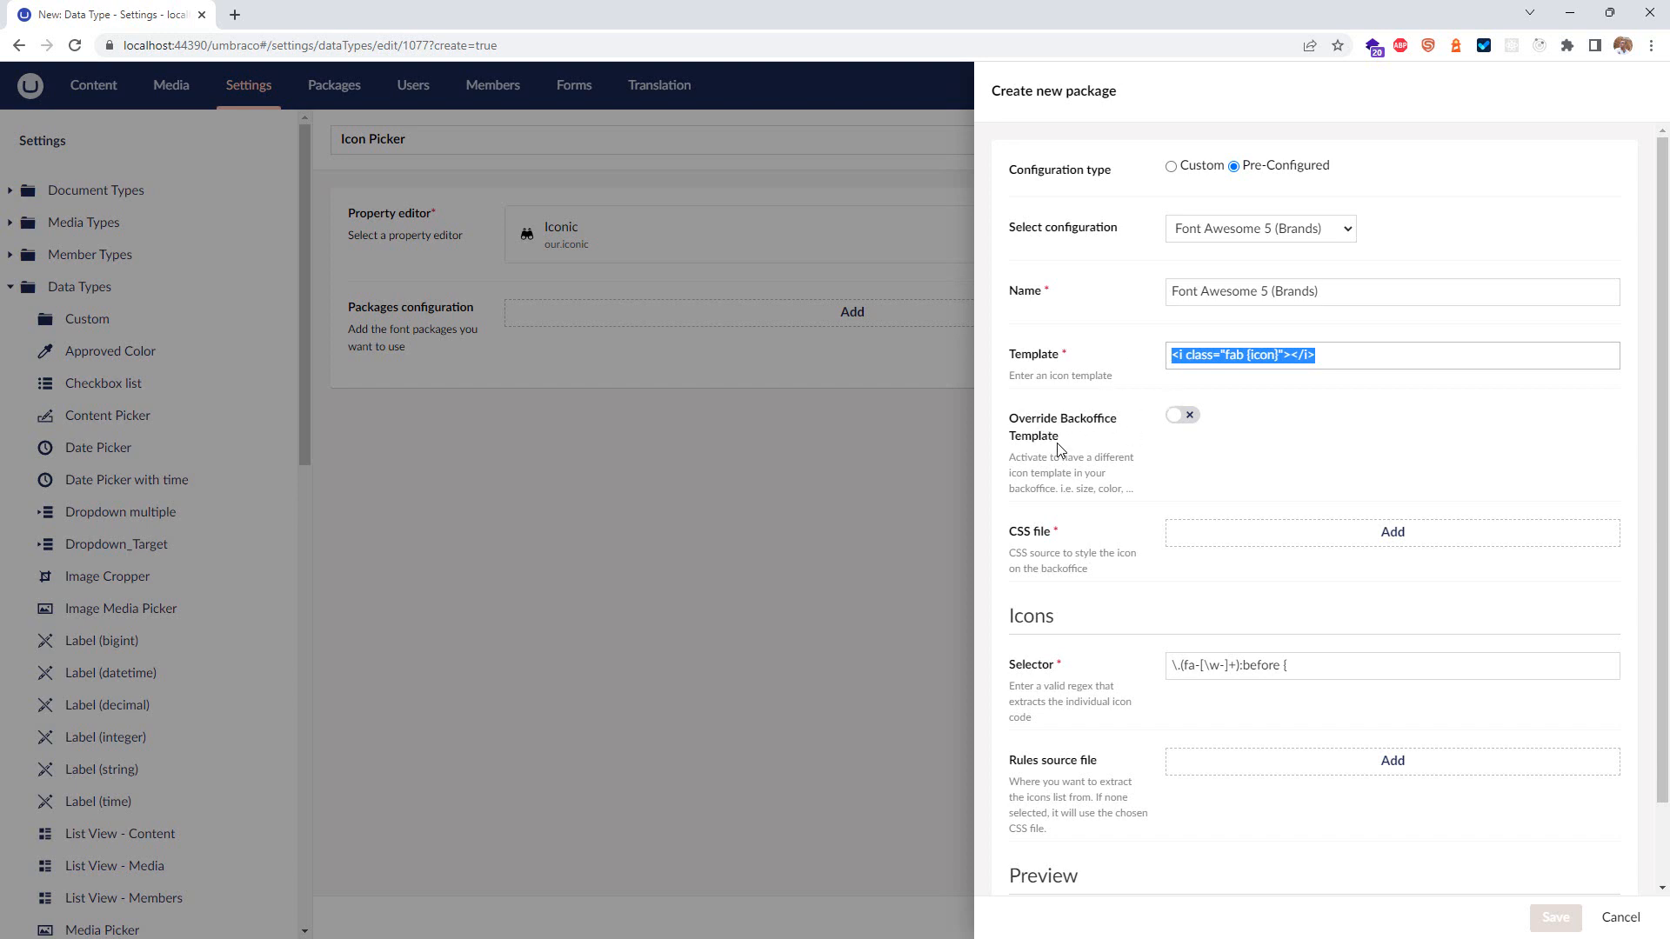
click(1177, 417)
click(1181, 416)
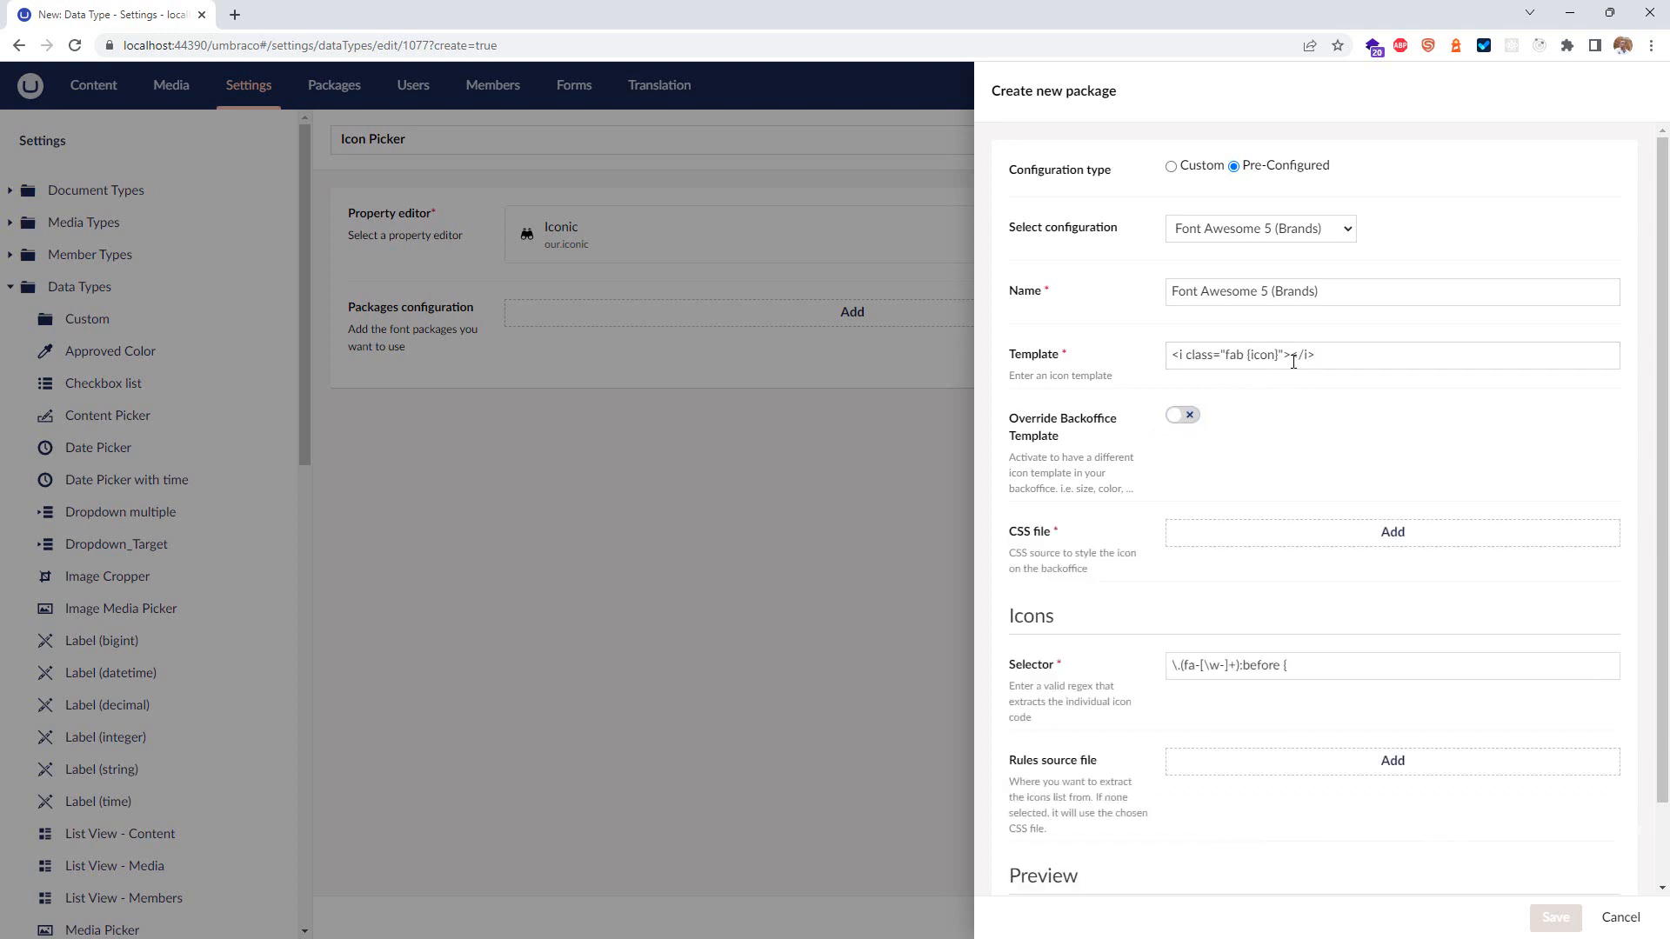
drag(1317, 355, 1130, 354)
click(1245, 355)
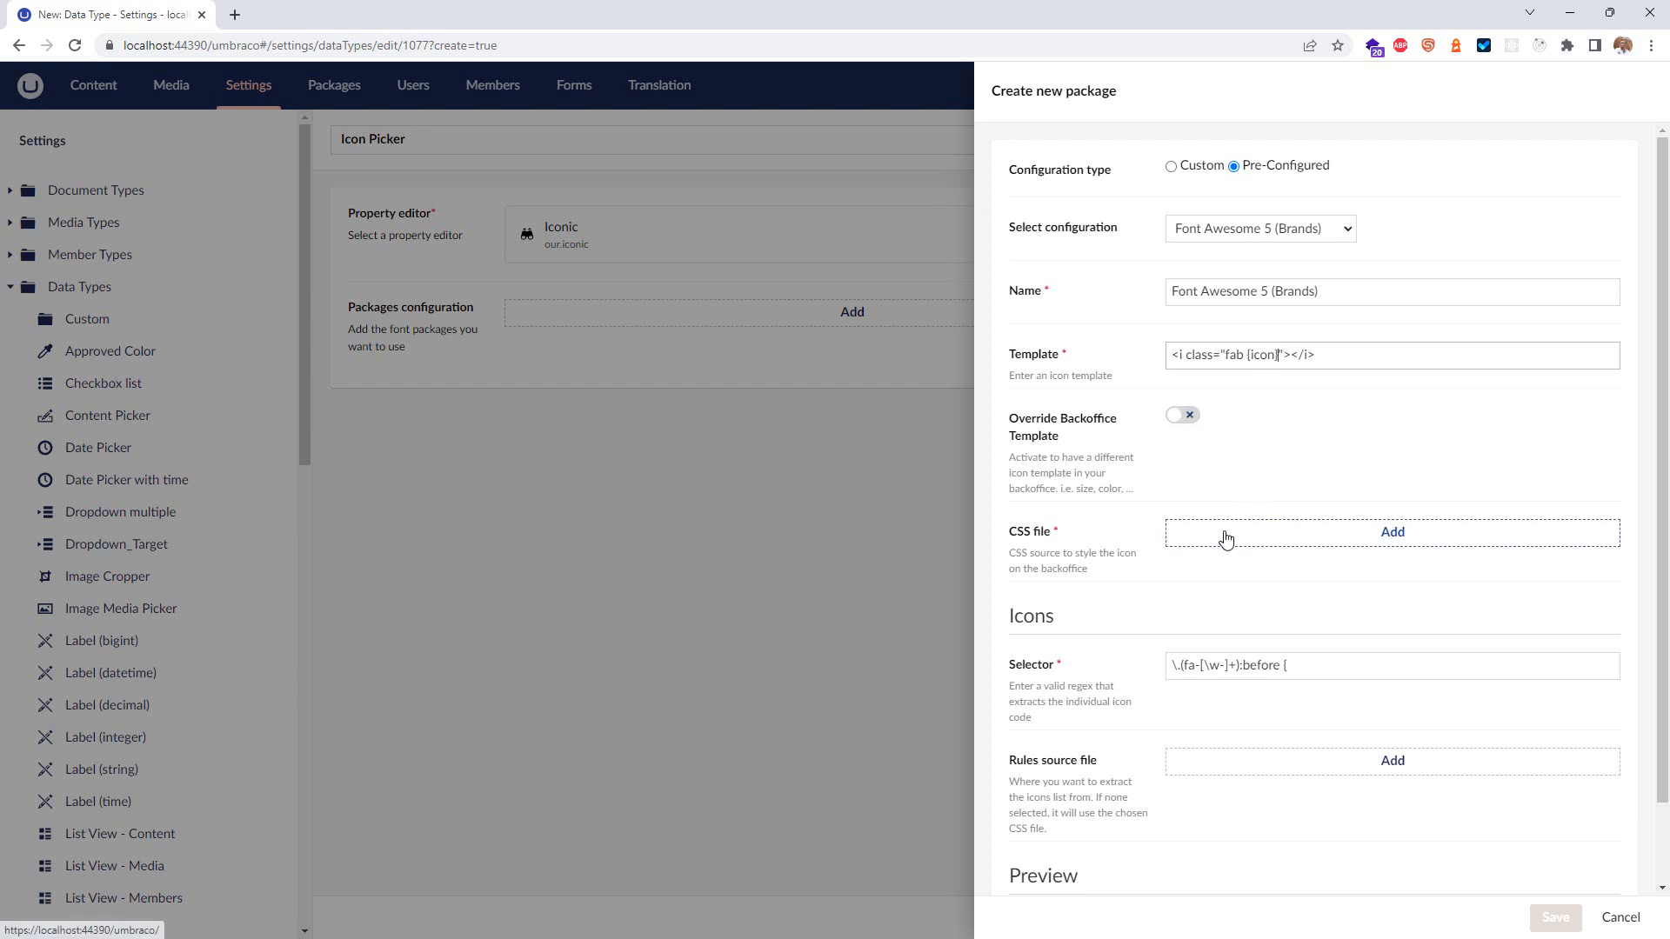
click(1178, 417)
click(1182, 416)
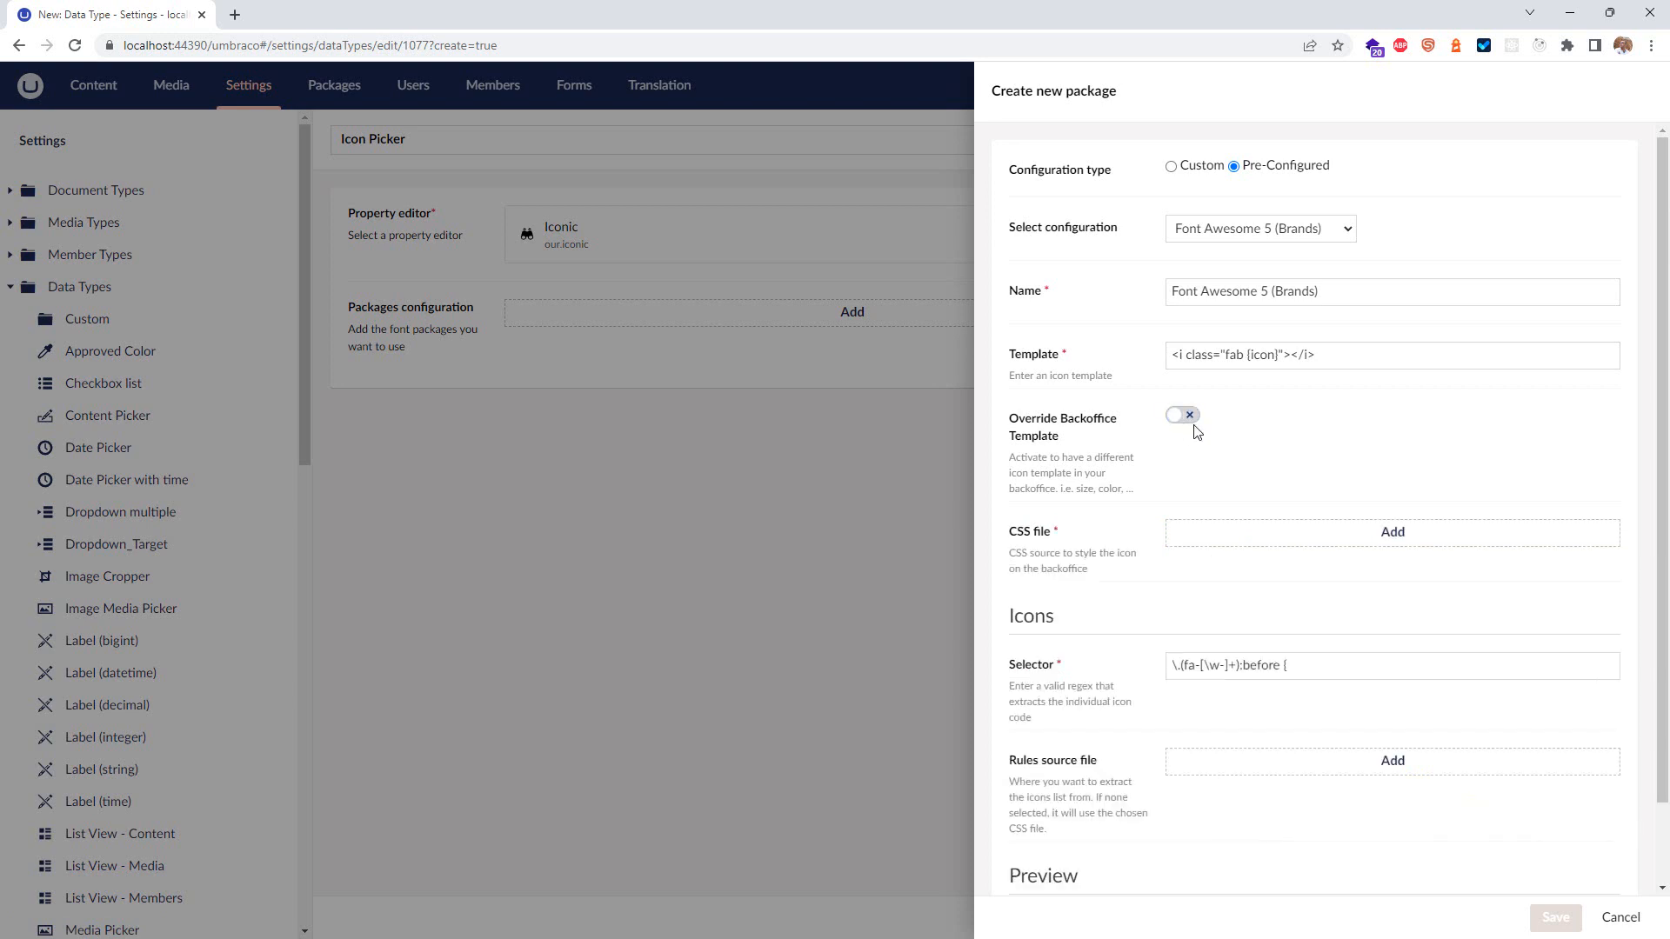
Step: Open the file selection for the package's CSS file and switch to the Umbraco10Blog project in Visual Studio
scroll(1188, 430, down, 1)
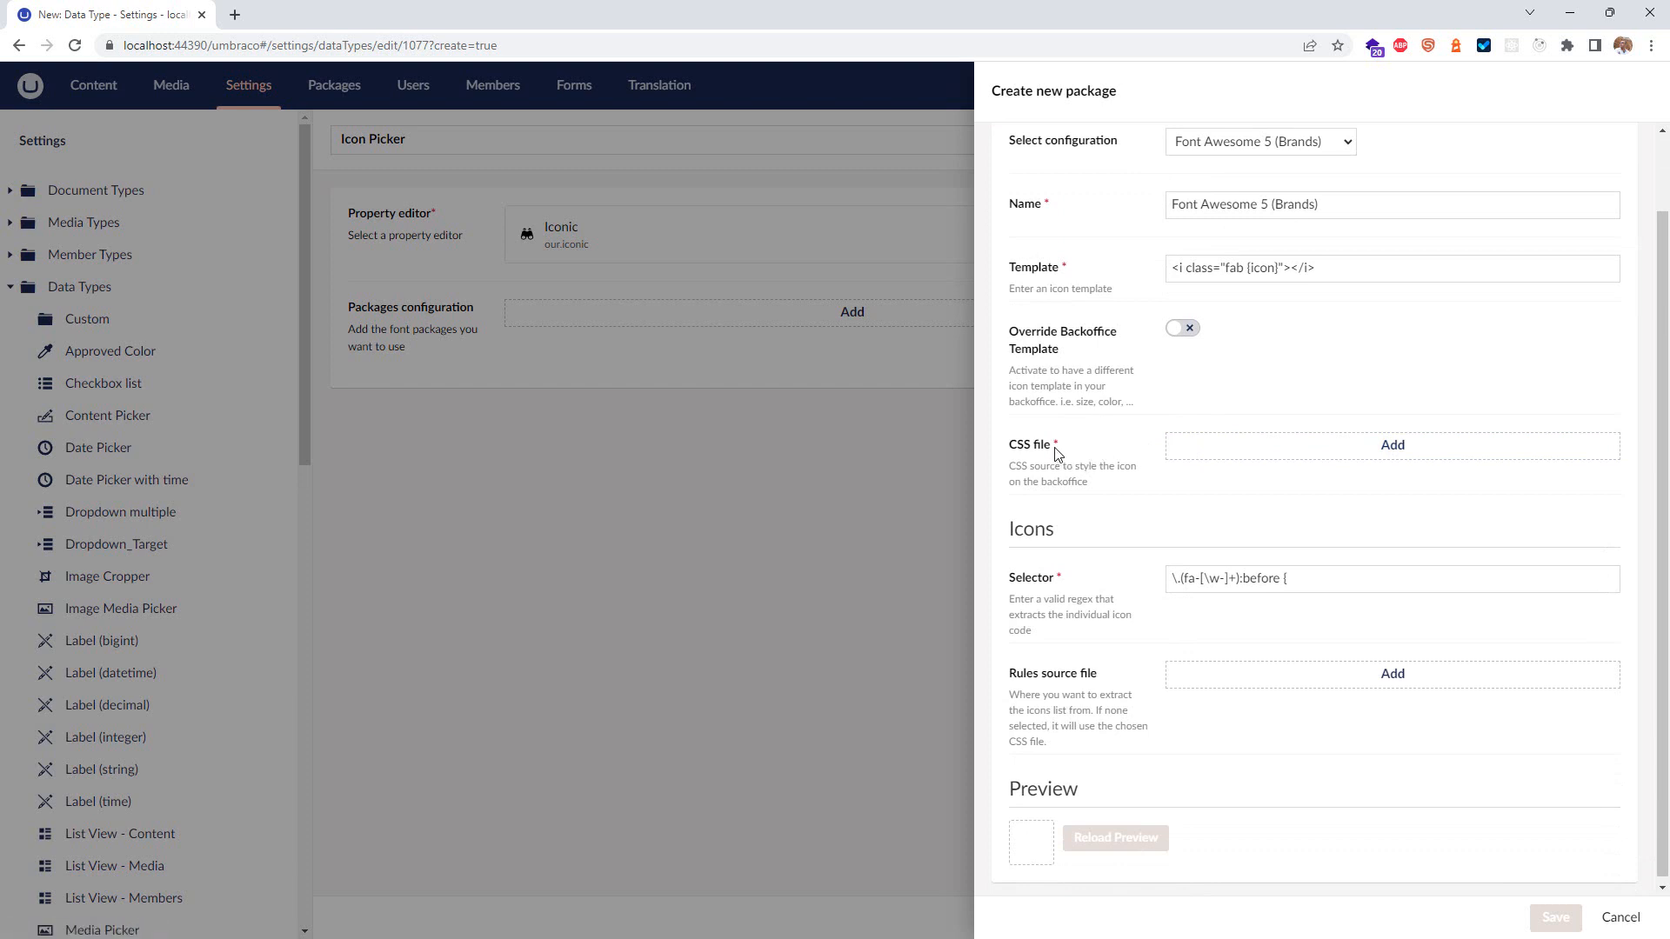
click(1362, 447)
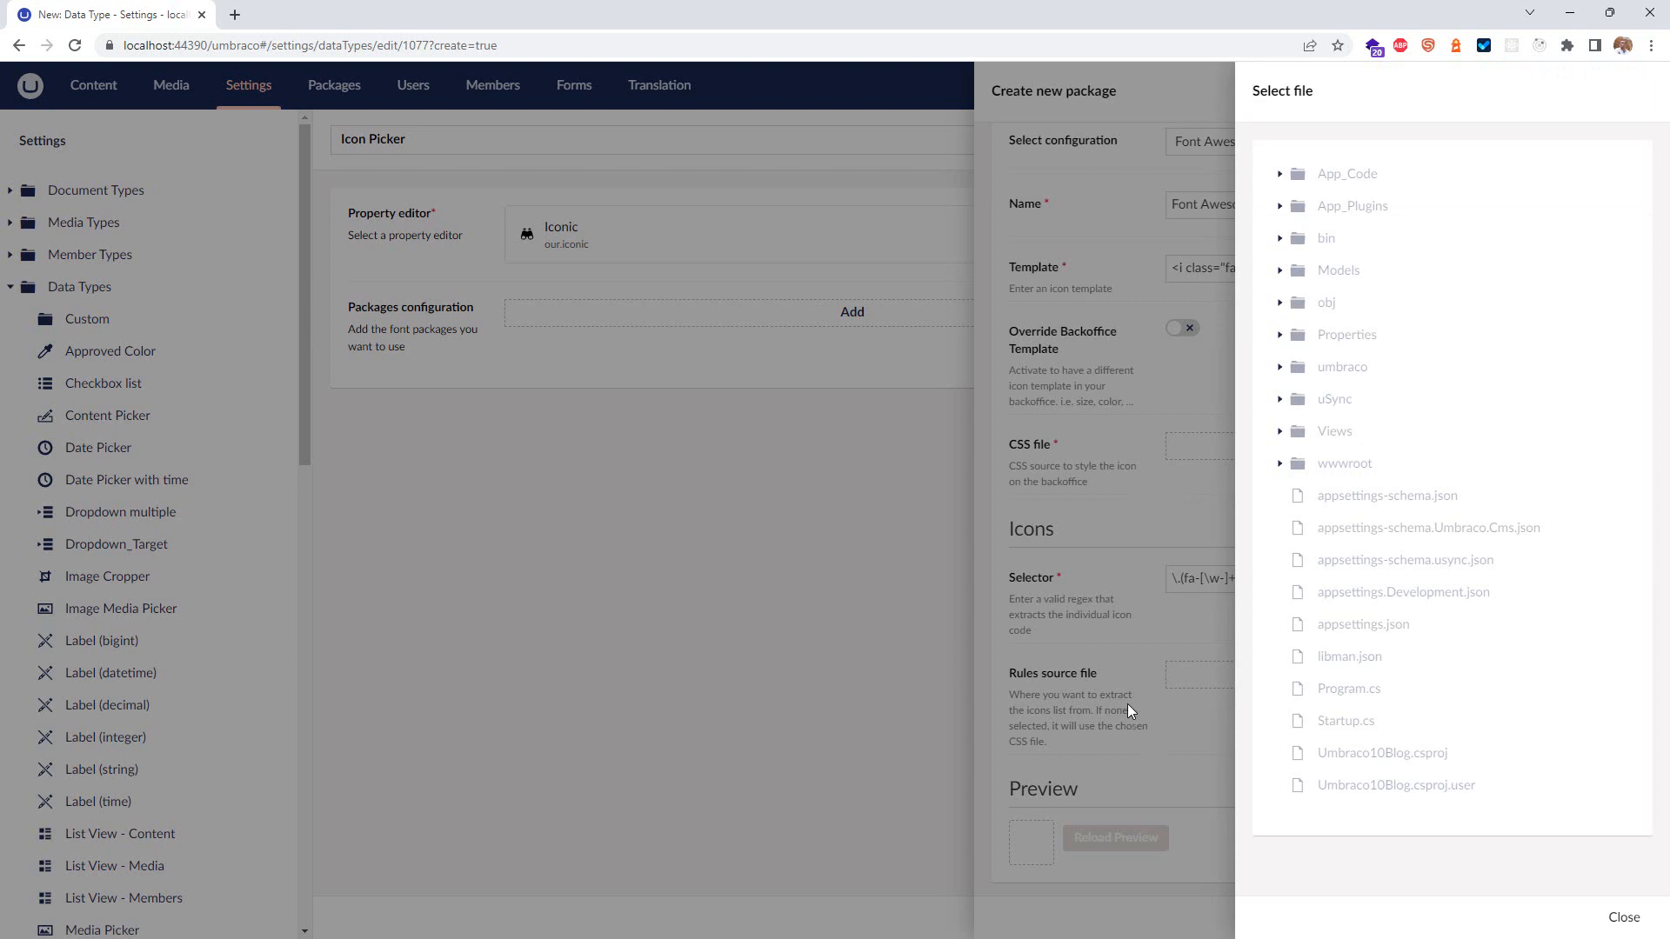
click(1571, 18)
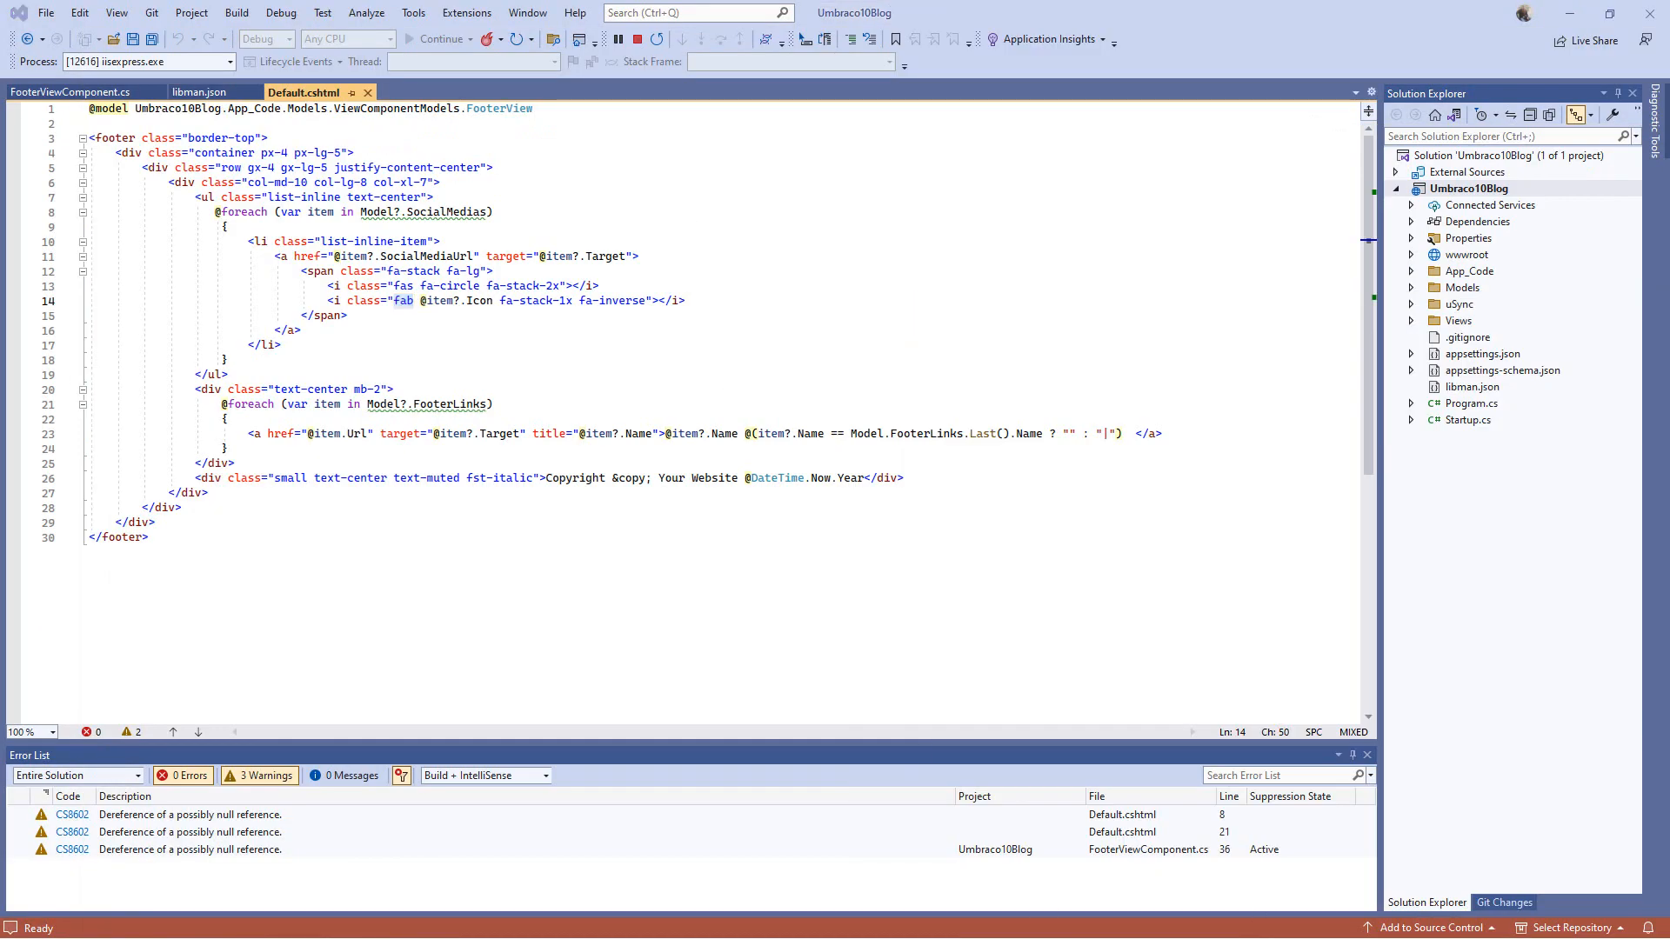
key(alt+Tab)
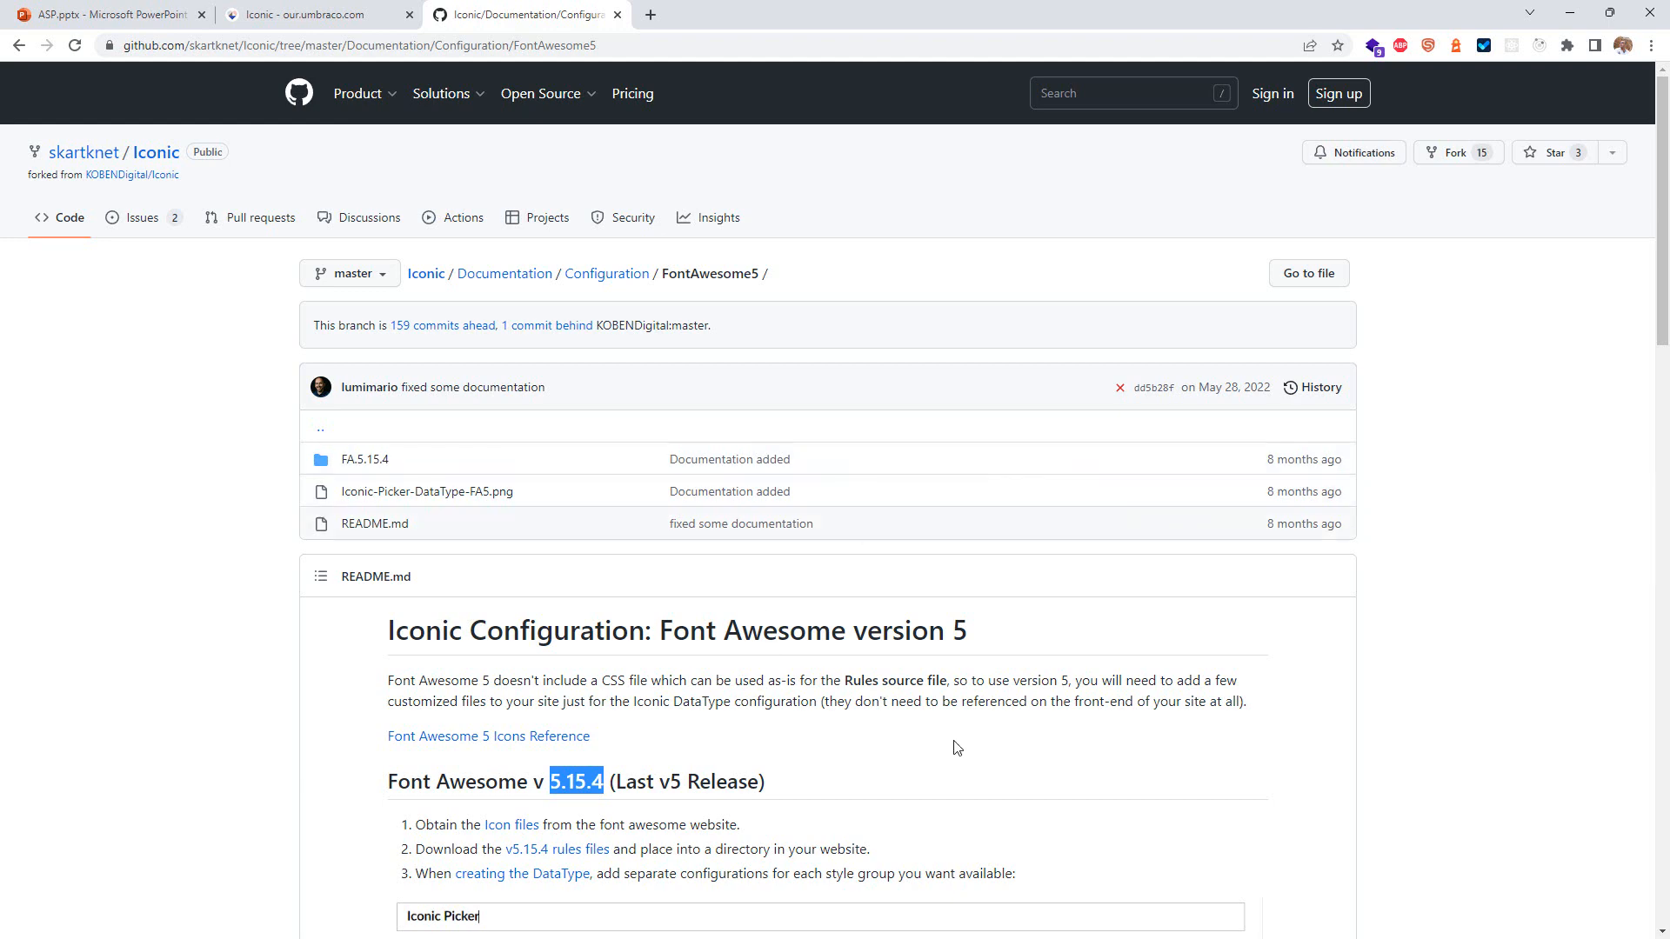
key(alt+Tab)
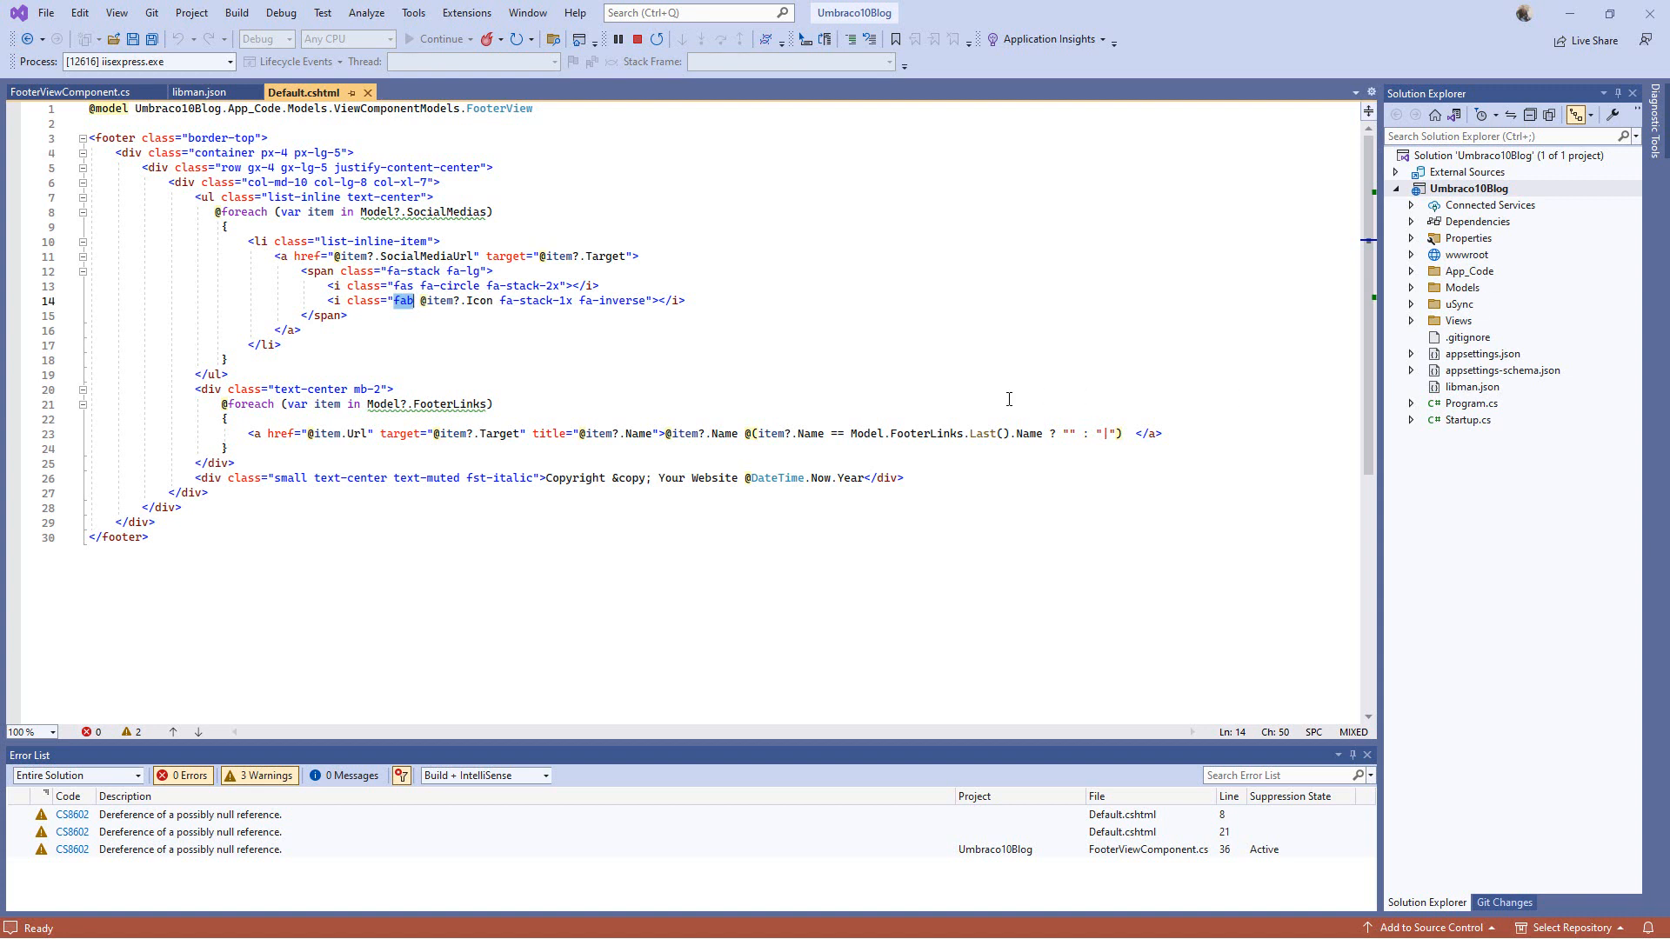
Step: Expand the wwwroot folder, open libman.json and check the project's client-side library management command
click(1412, 256)
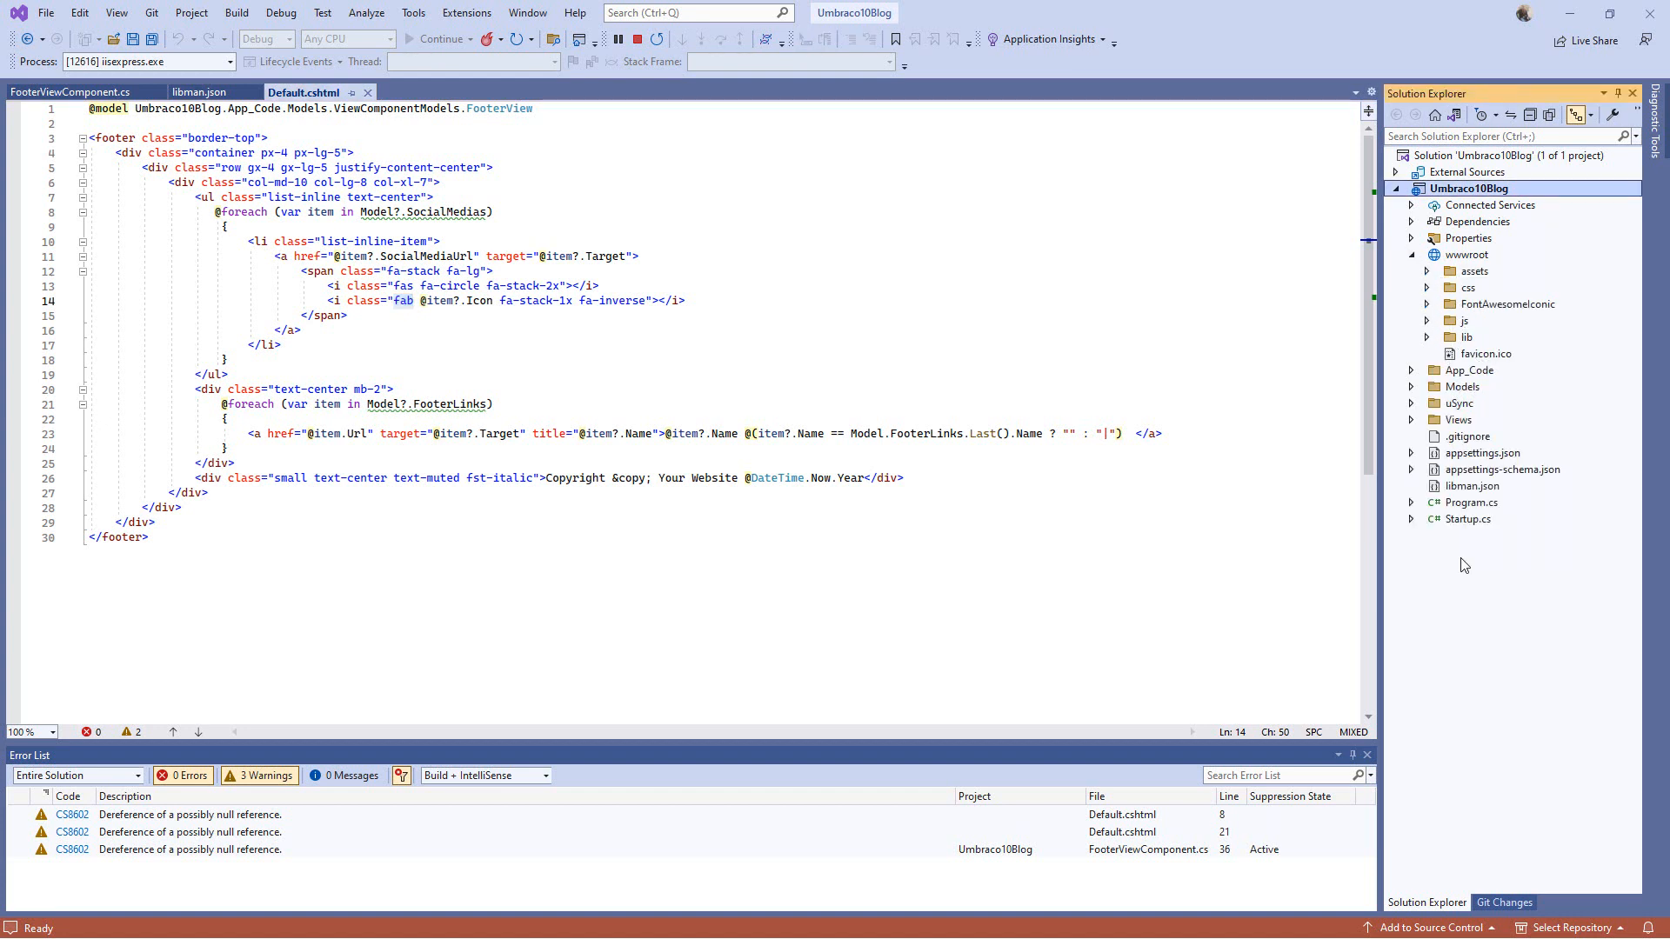
double_click(1473, 486)
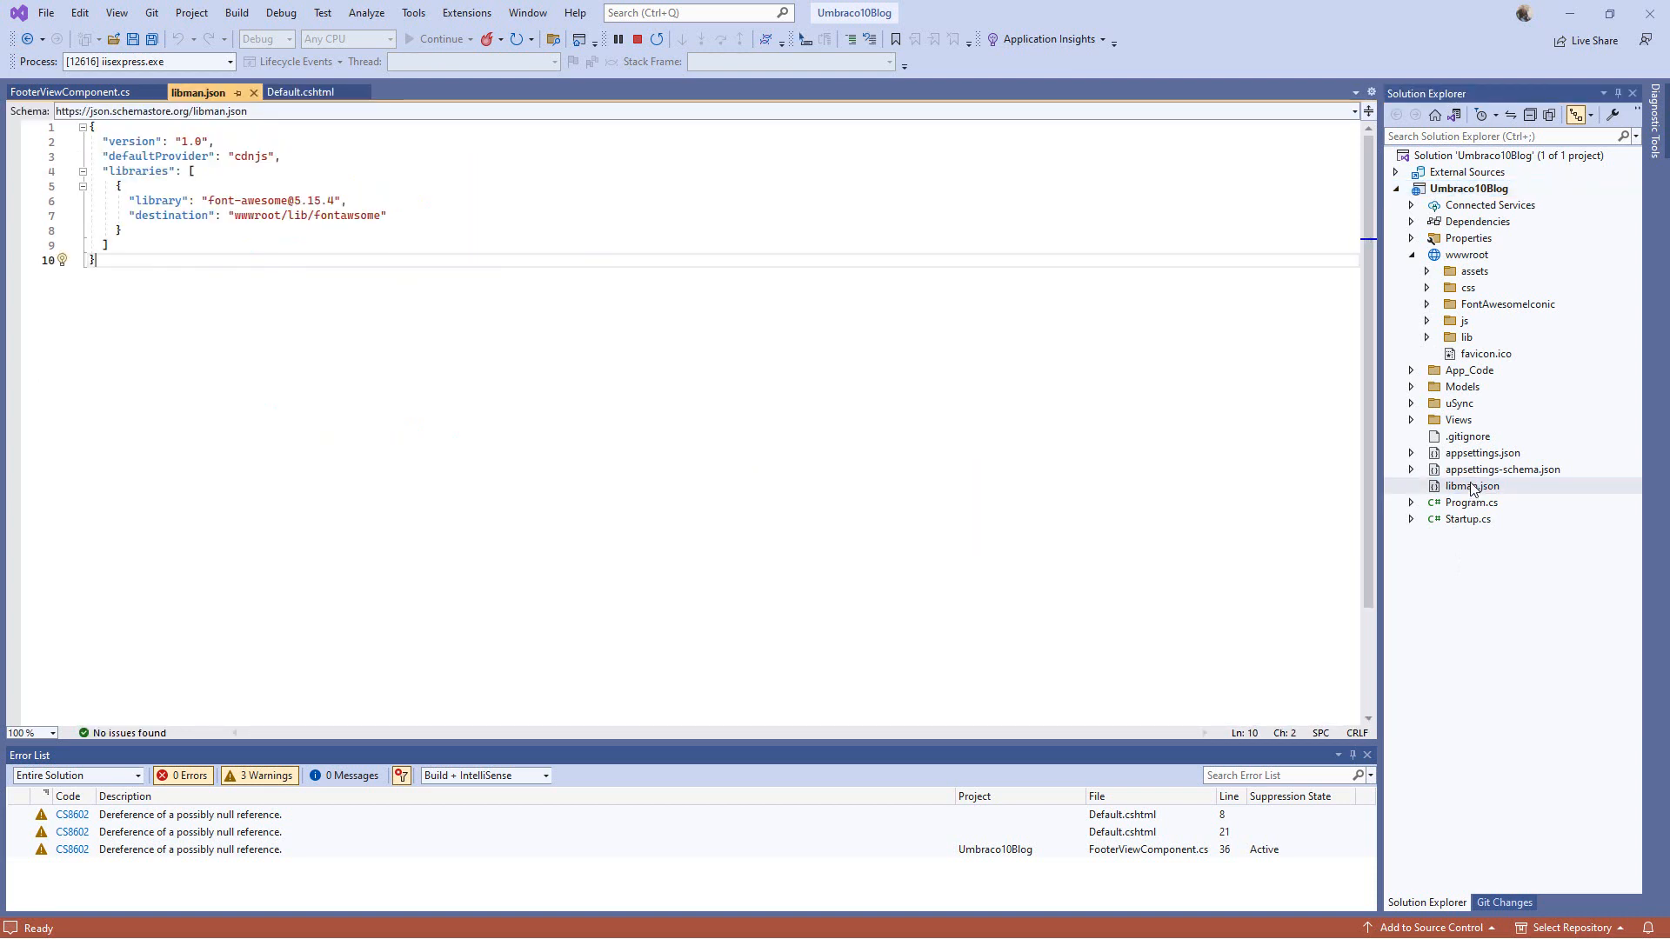
click(496, 246)
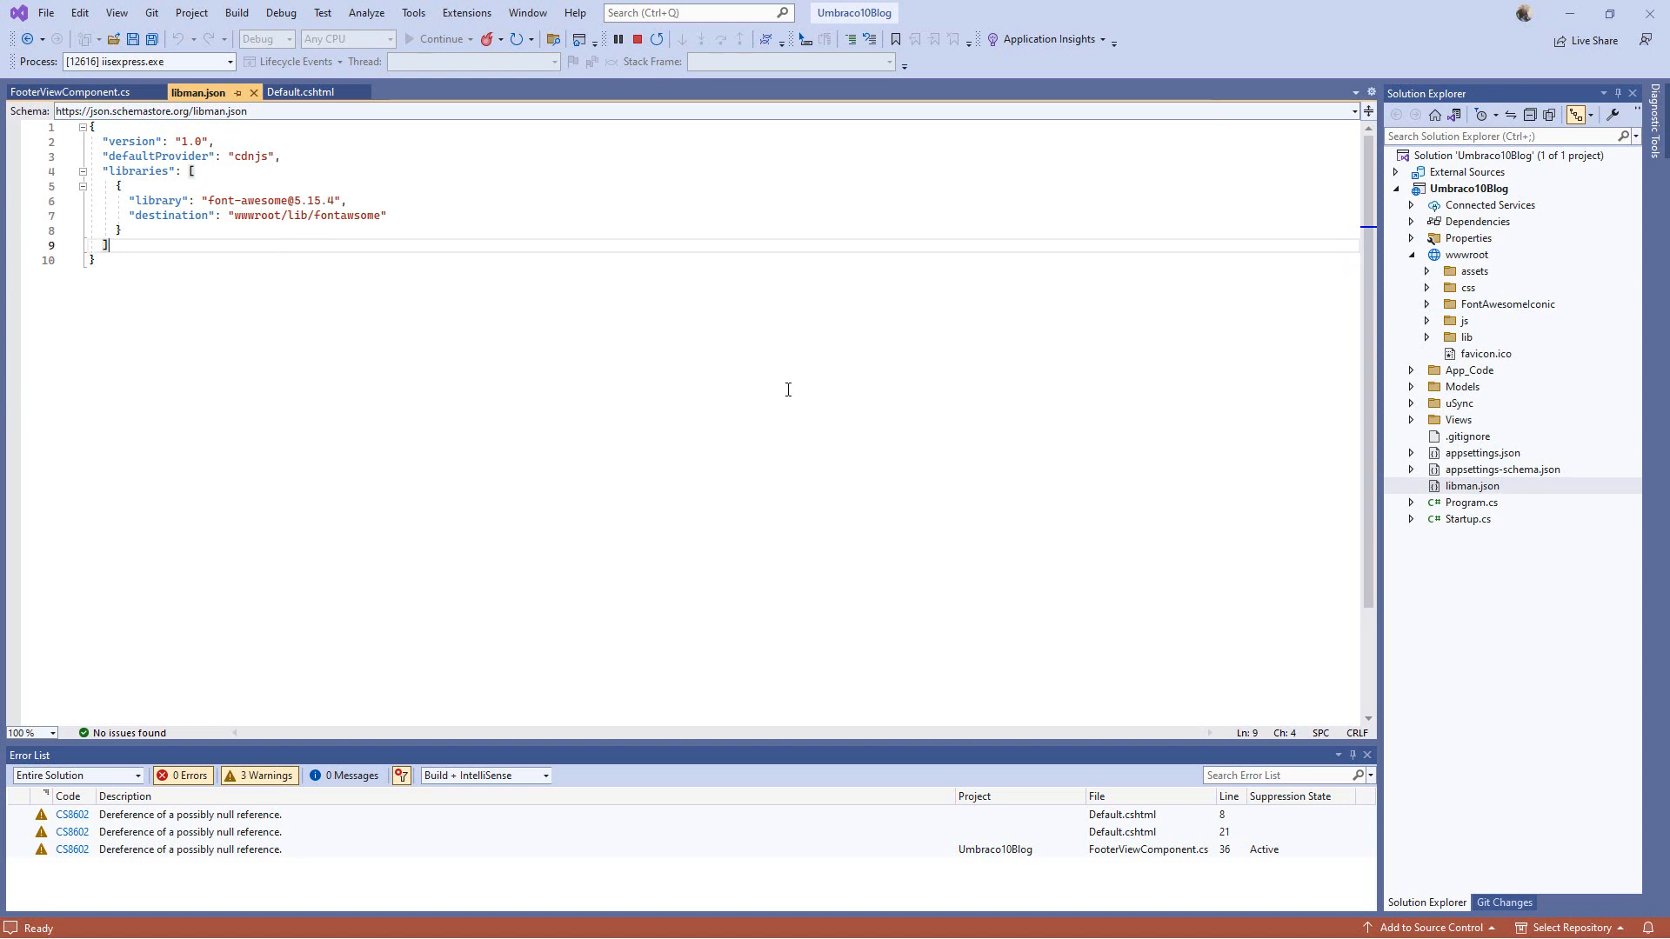
click(123, 201)
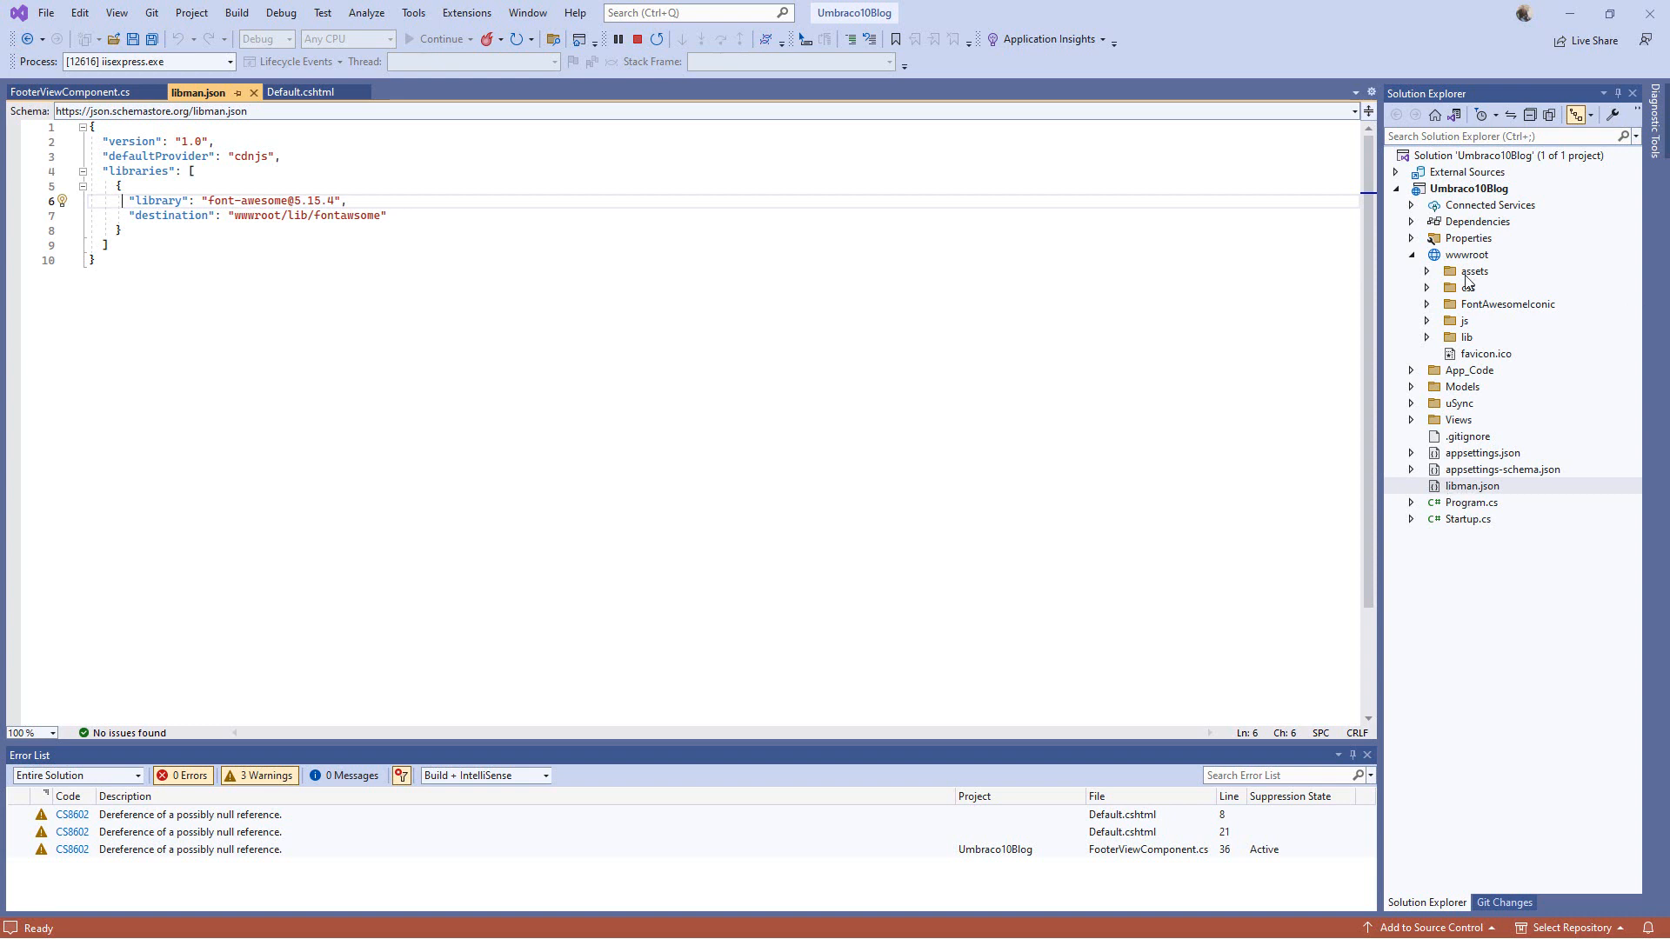
right_click(1452, 191)
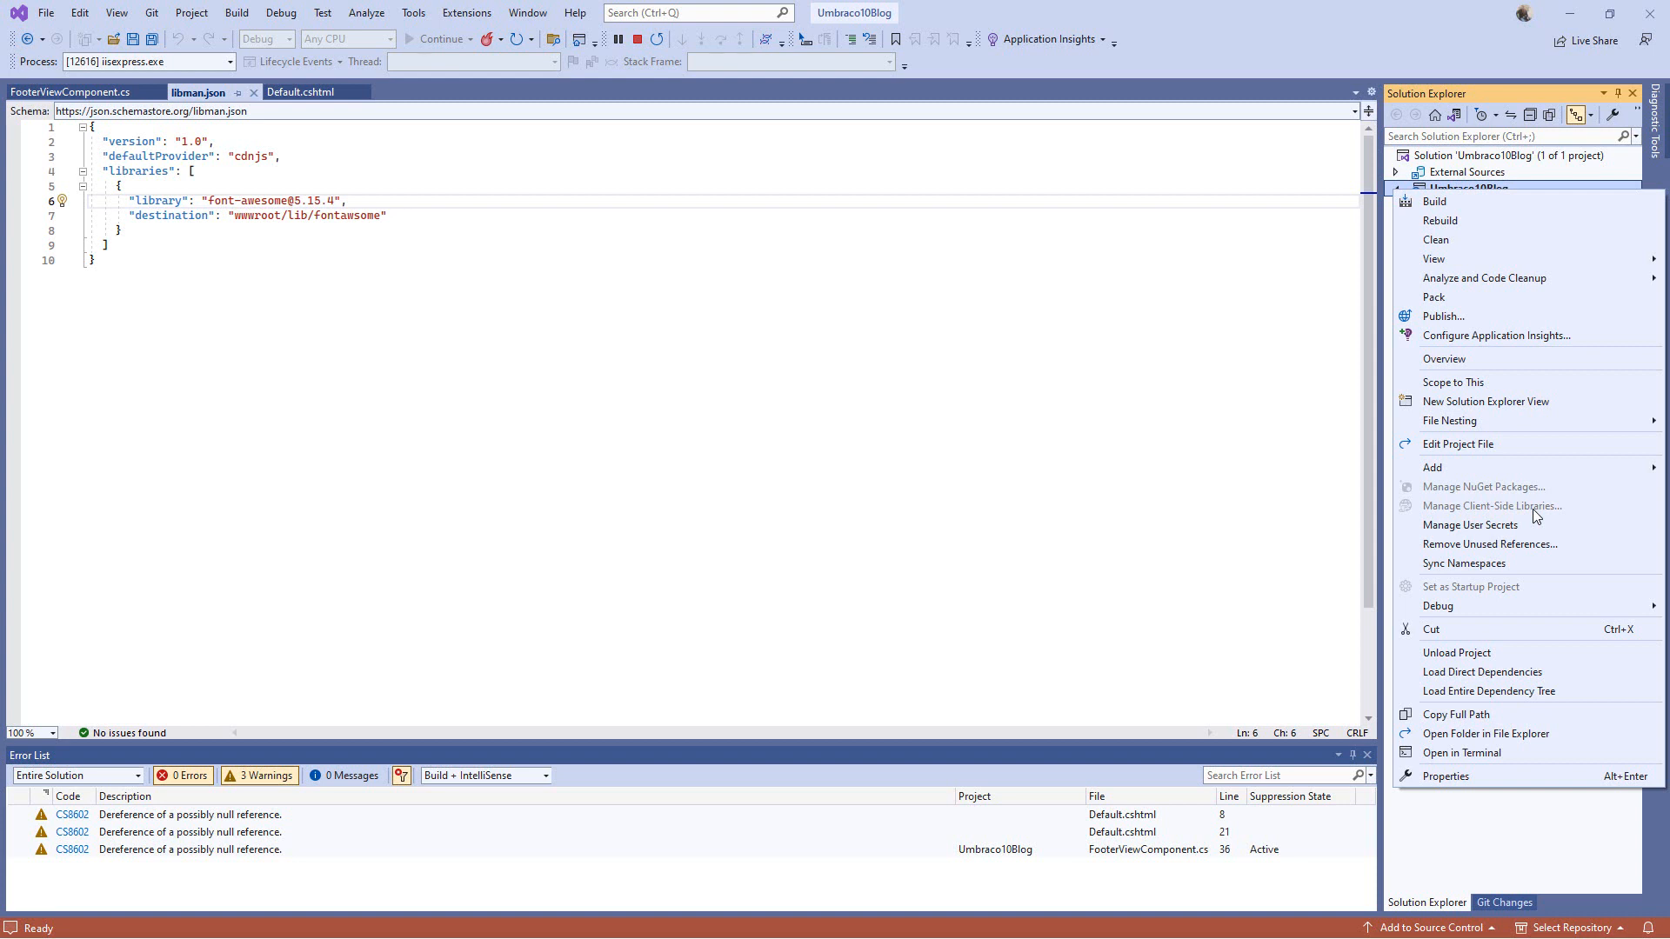
click(1239, 516)
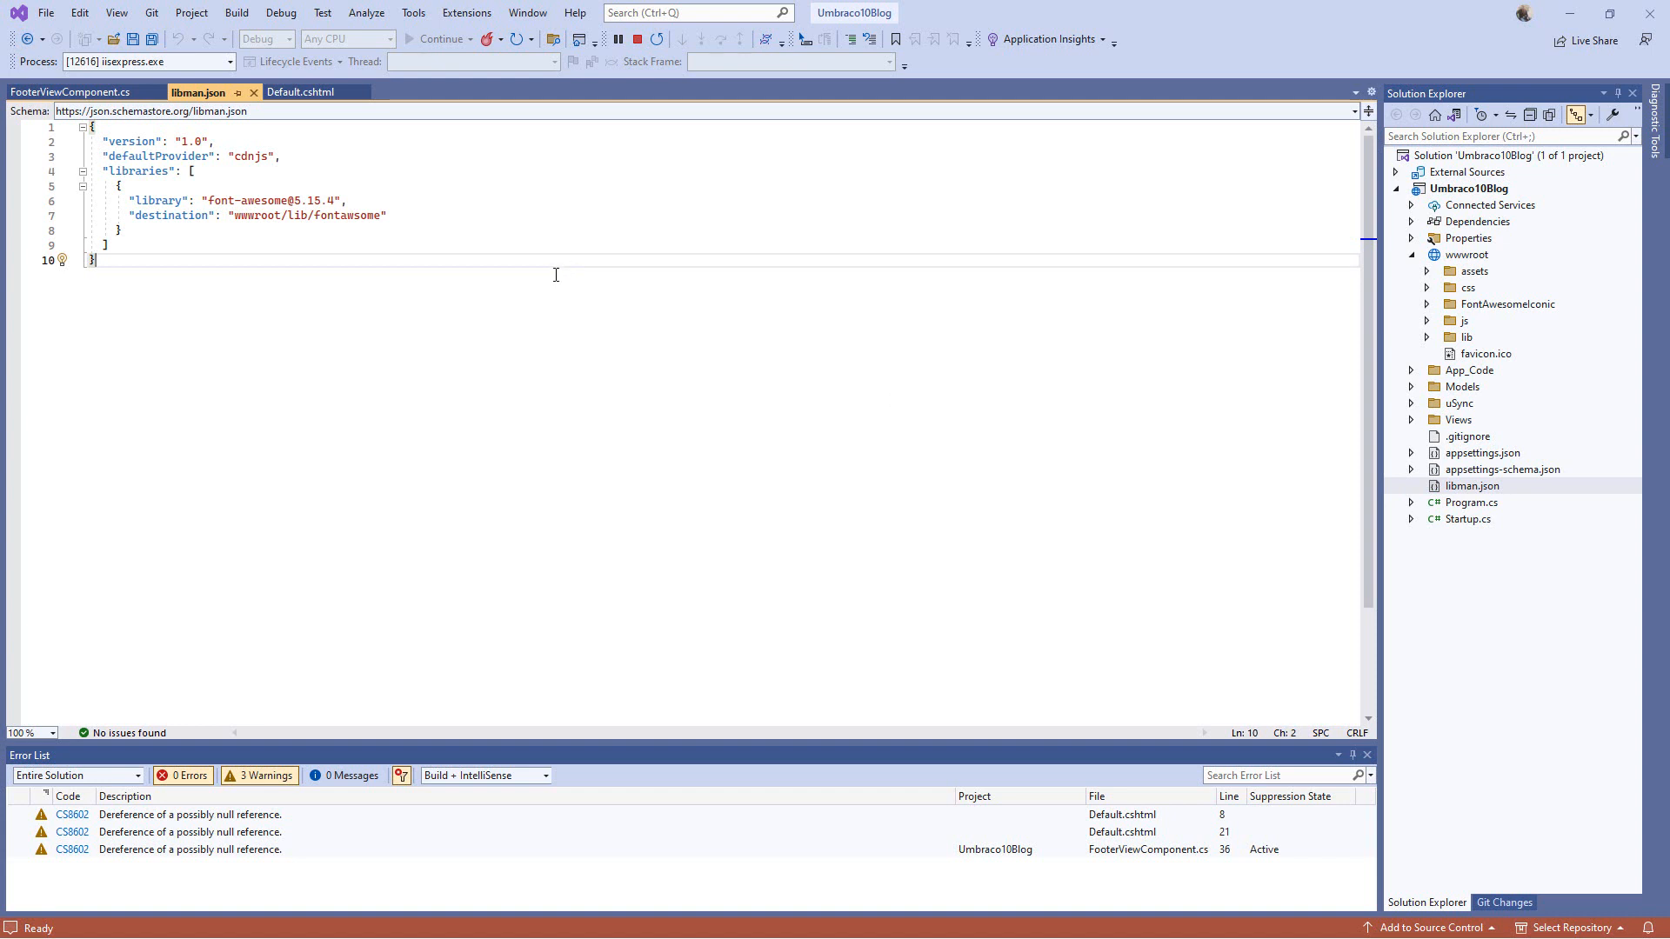
drag(116, 201, 466, 205)
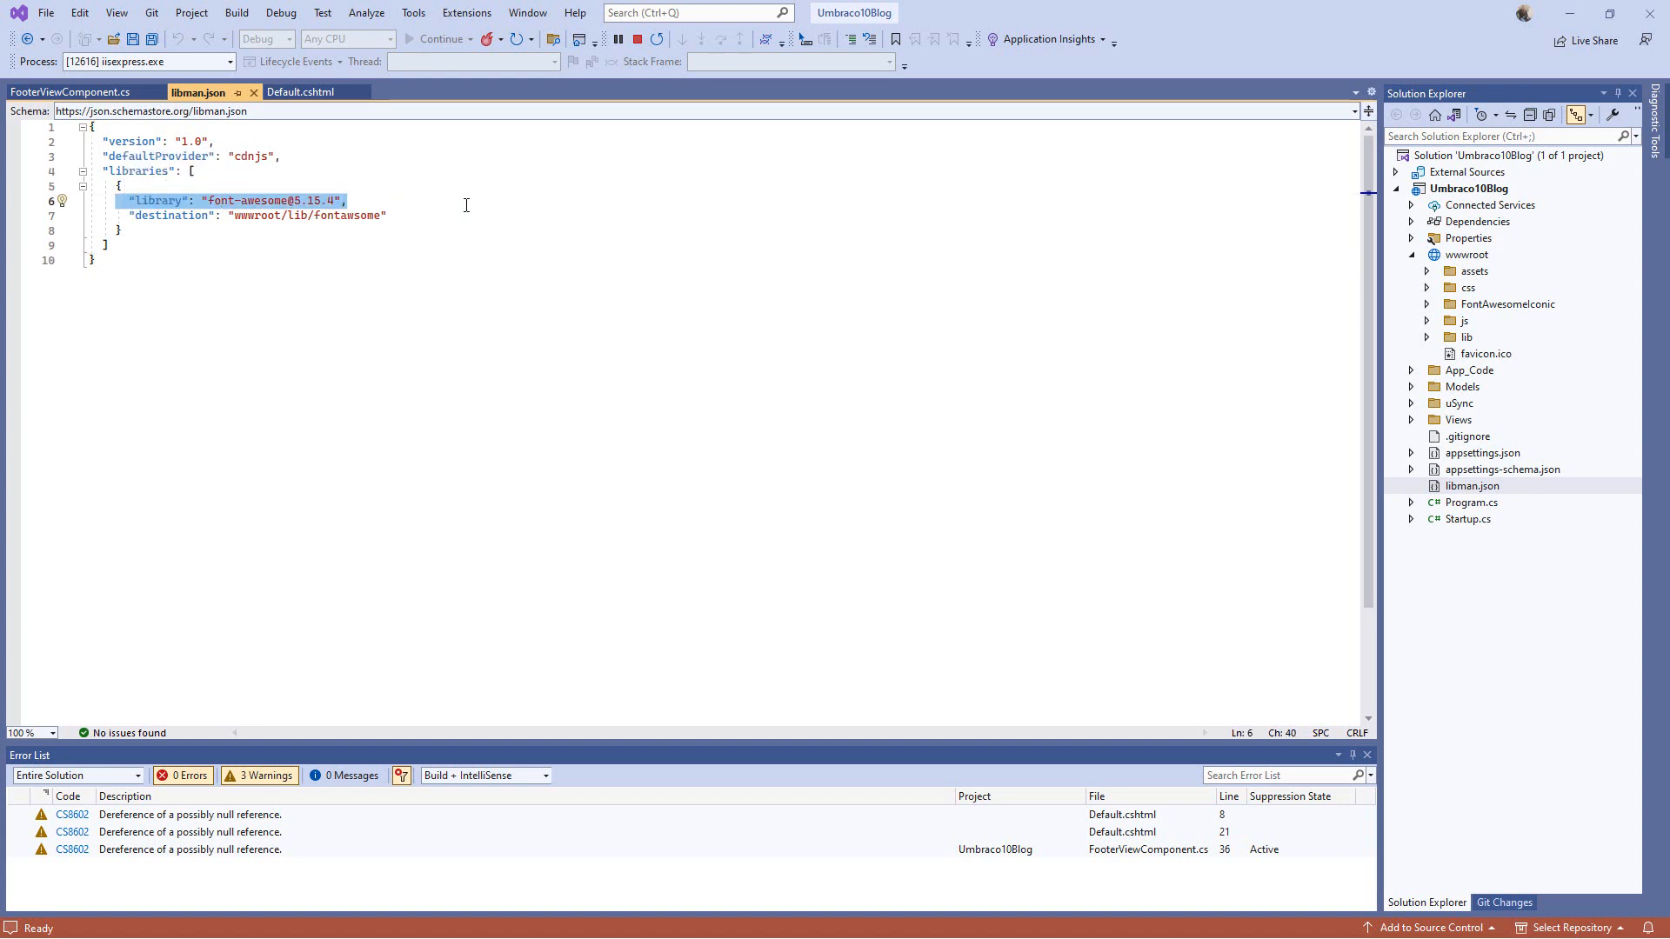
click(445, 205)
drag(209, 202, 336, 201)
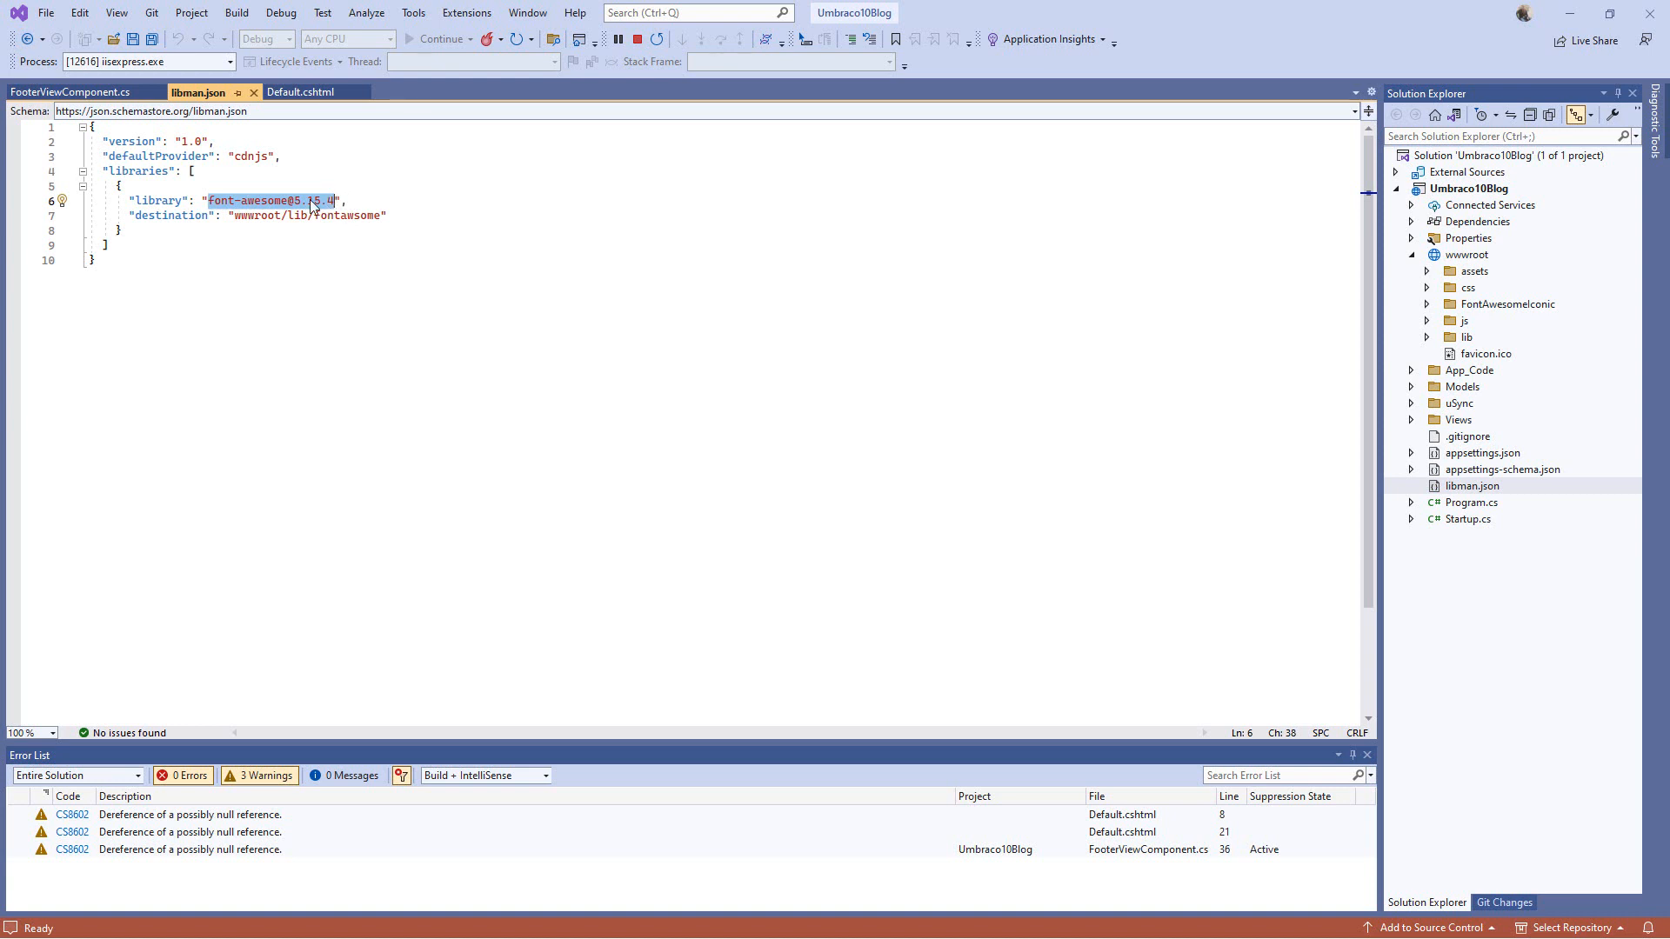
key(alt+Tab)
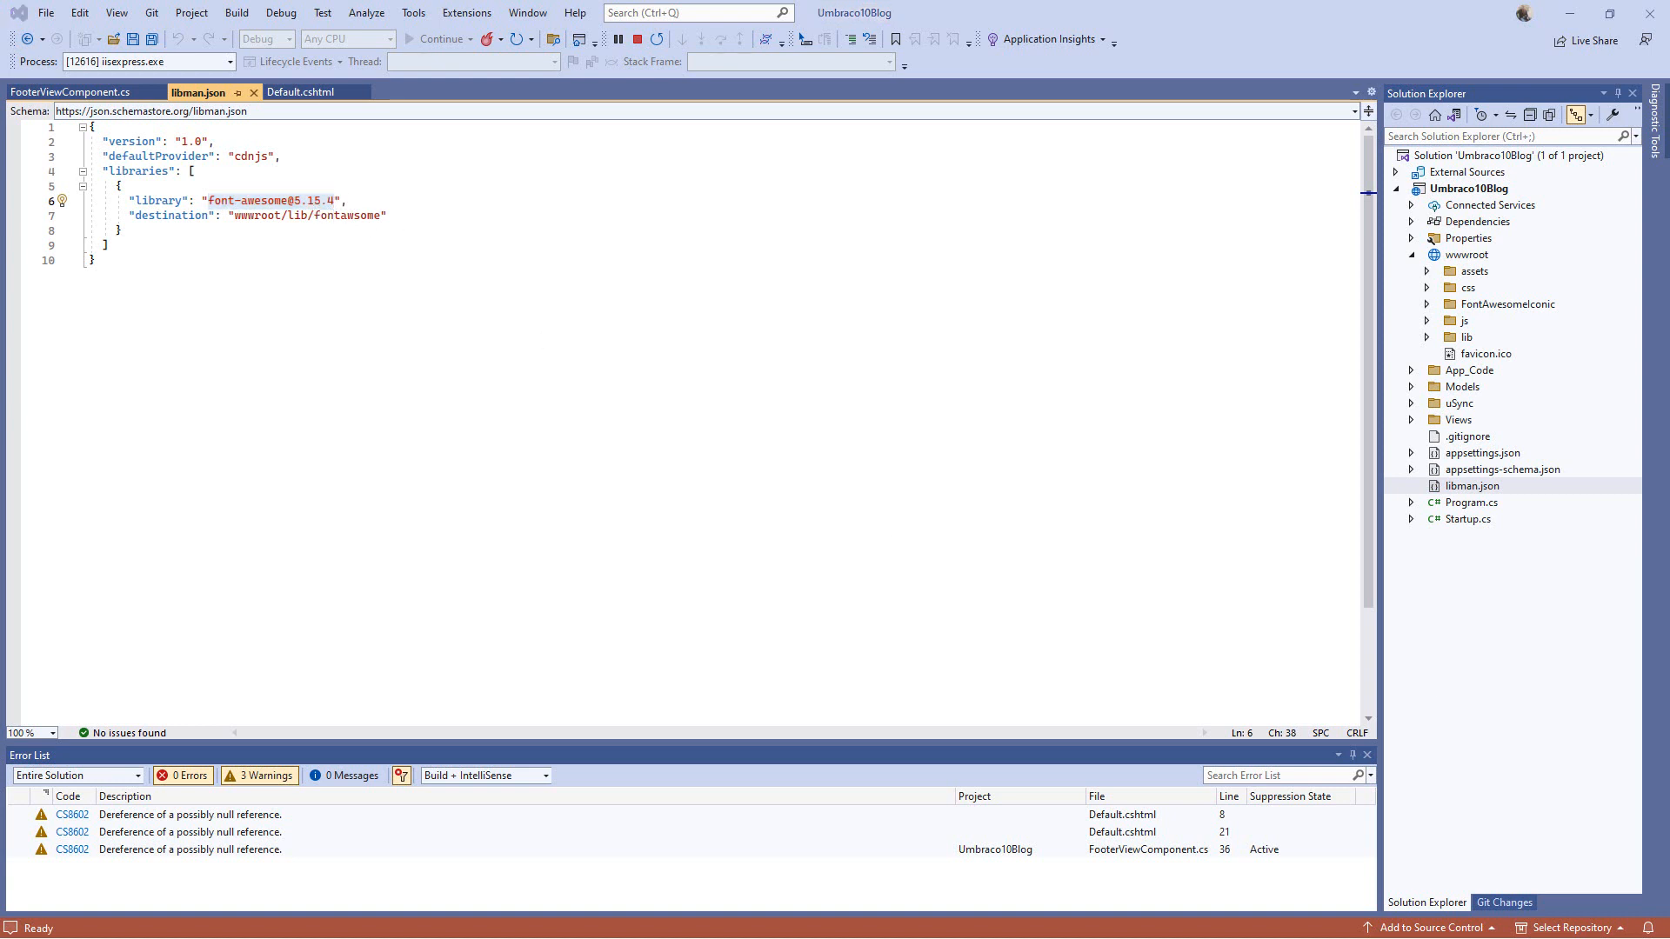
scroll(566, 459, down, 5)
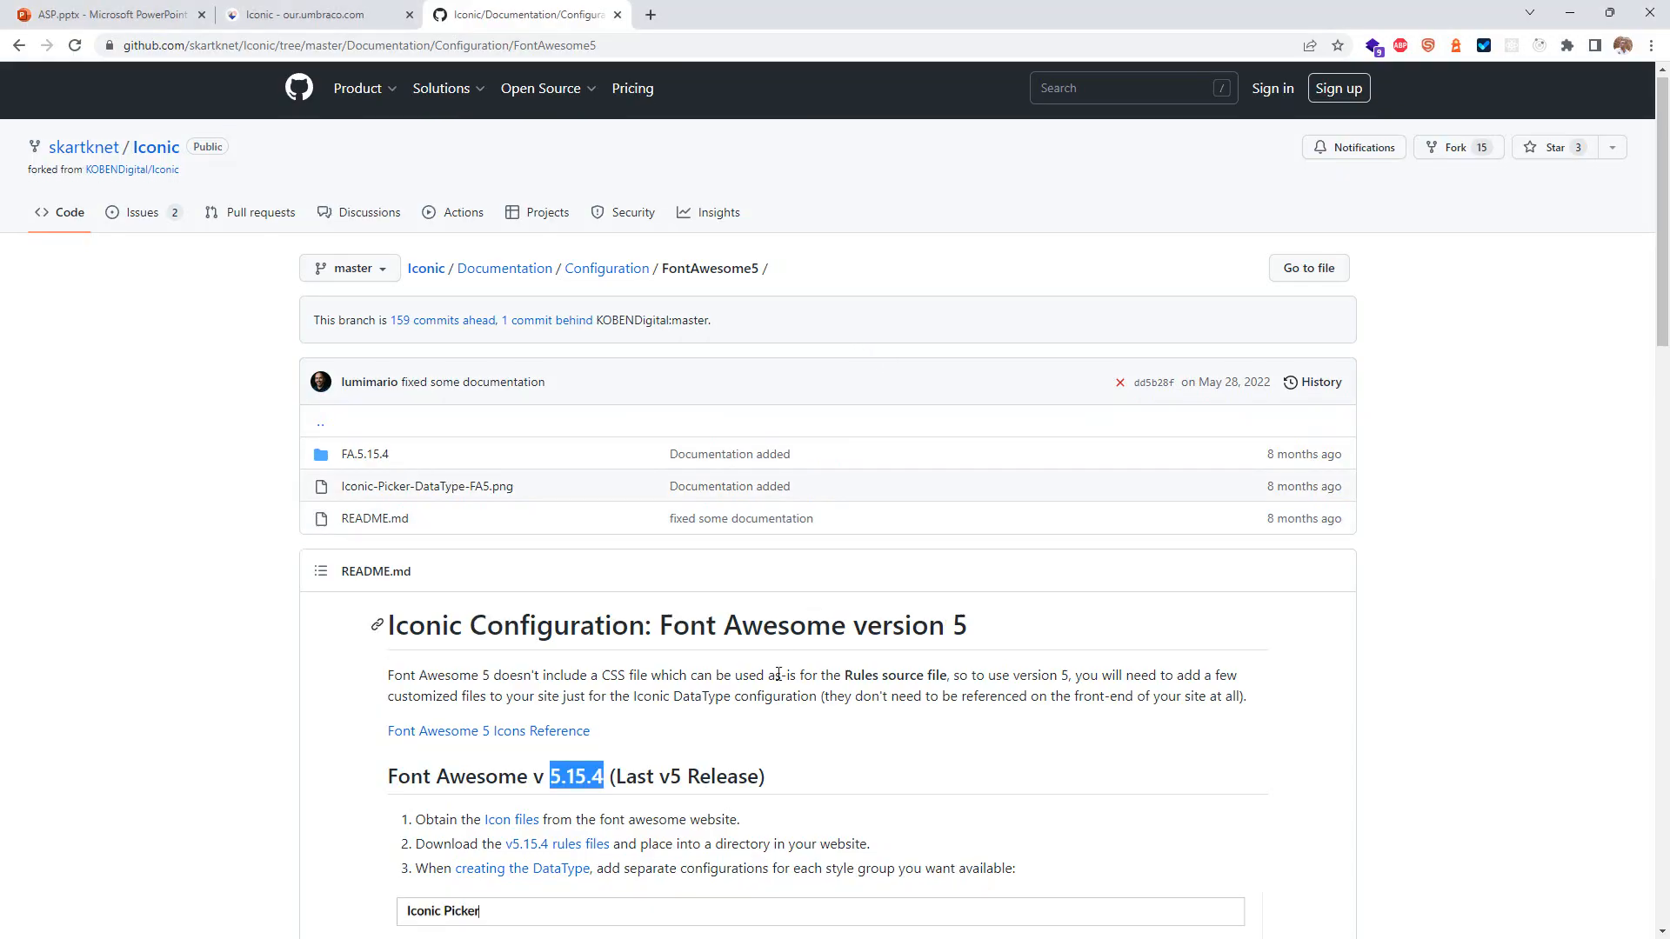
click(1570, 13)
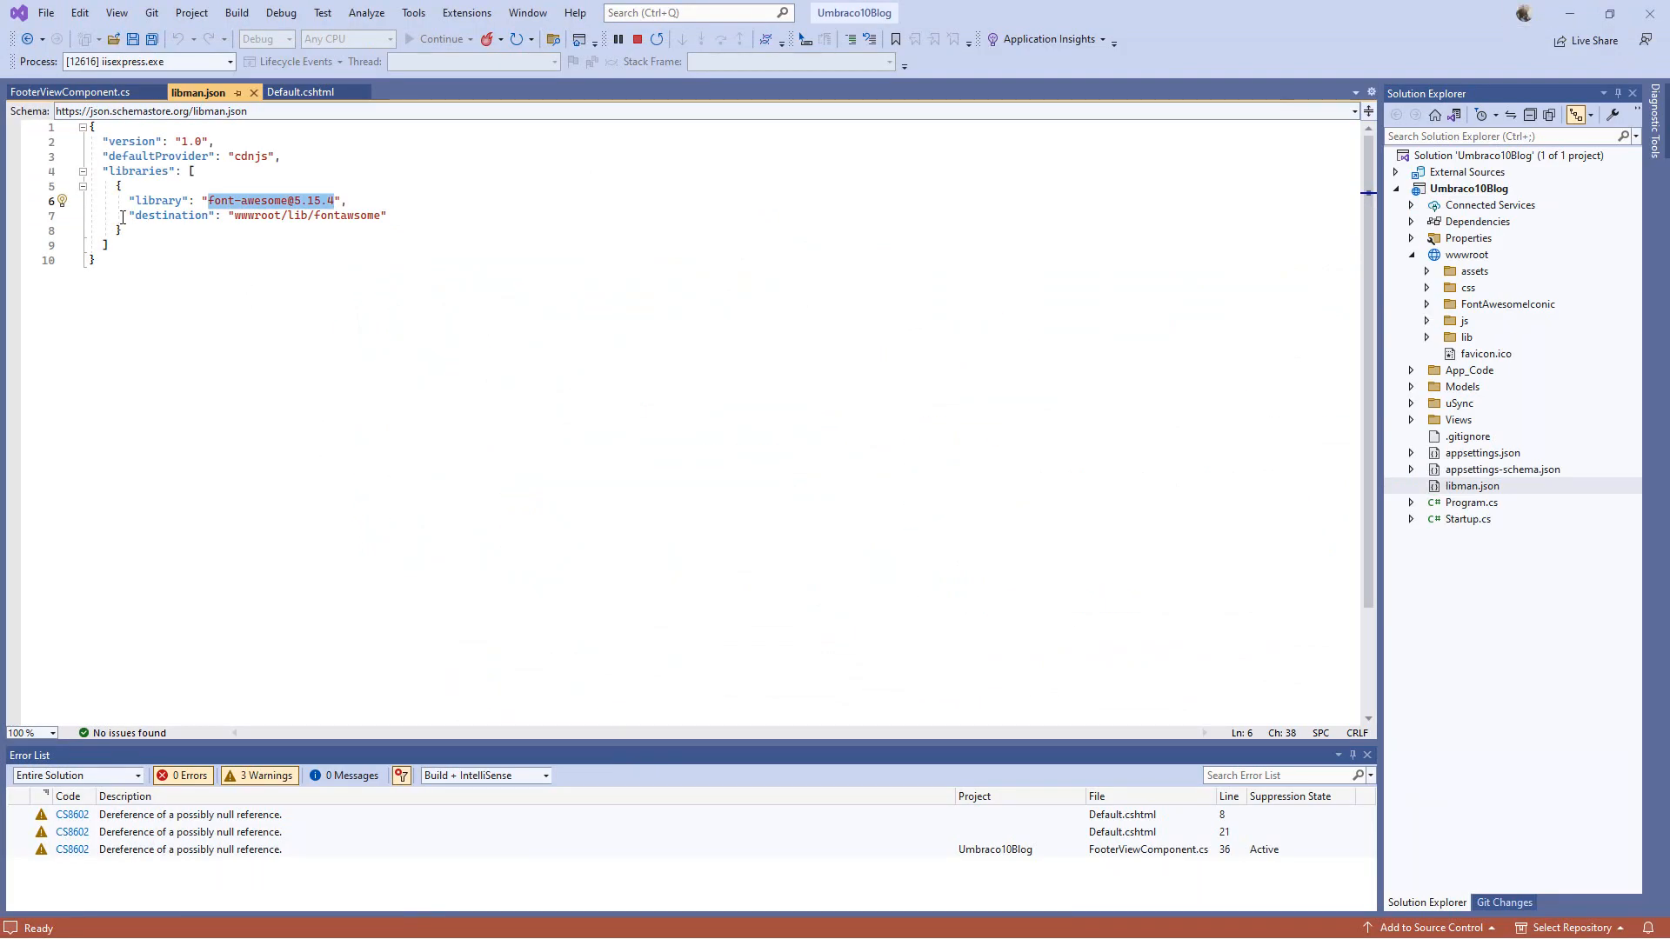
Step: Examine the library's destination path "wwwroot/lib/fontawsome" in libman.json
drag(122, 217, 446, 216)
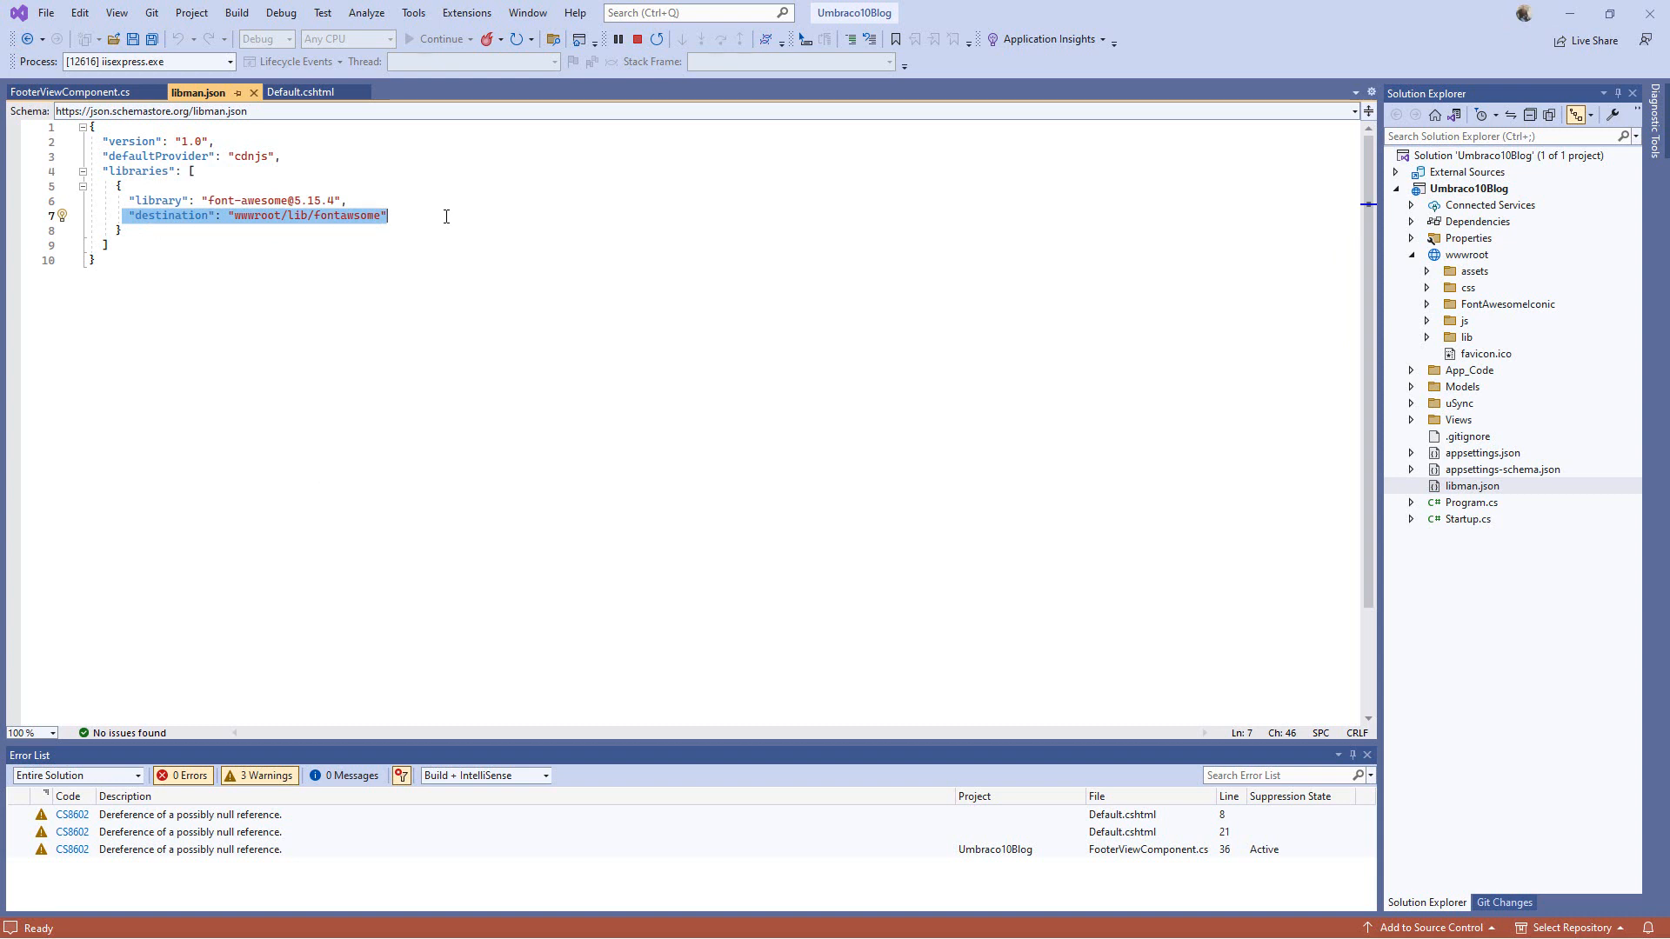
click(262, 225)
double_click(261, 218)
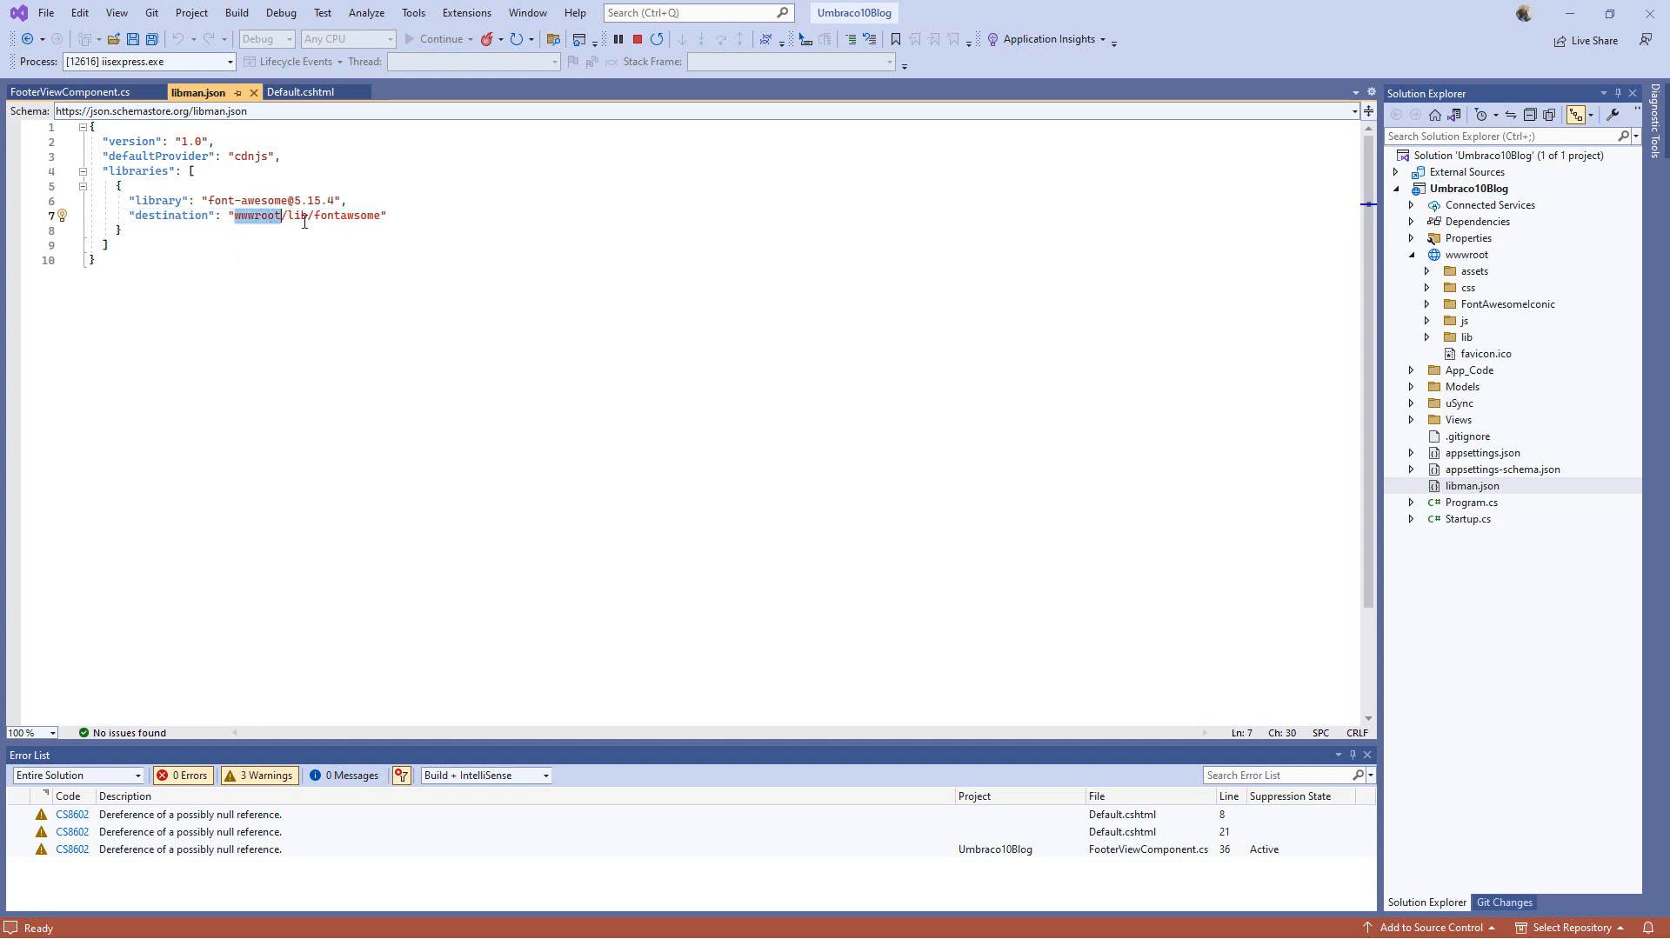
Step: Examine the font-awesome library entry and its destination path in libman.json
double_click(298, 218)
double_click(340, 217)
click(419, 221)
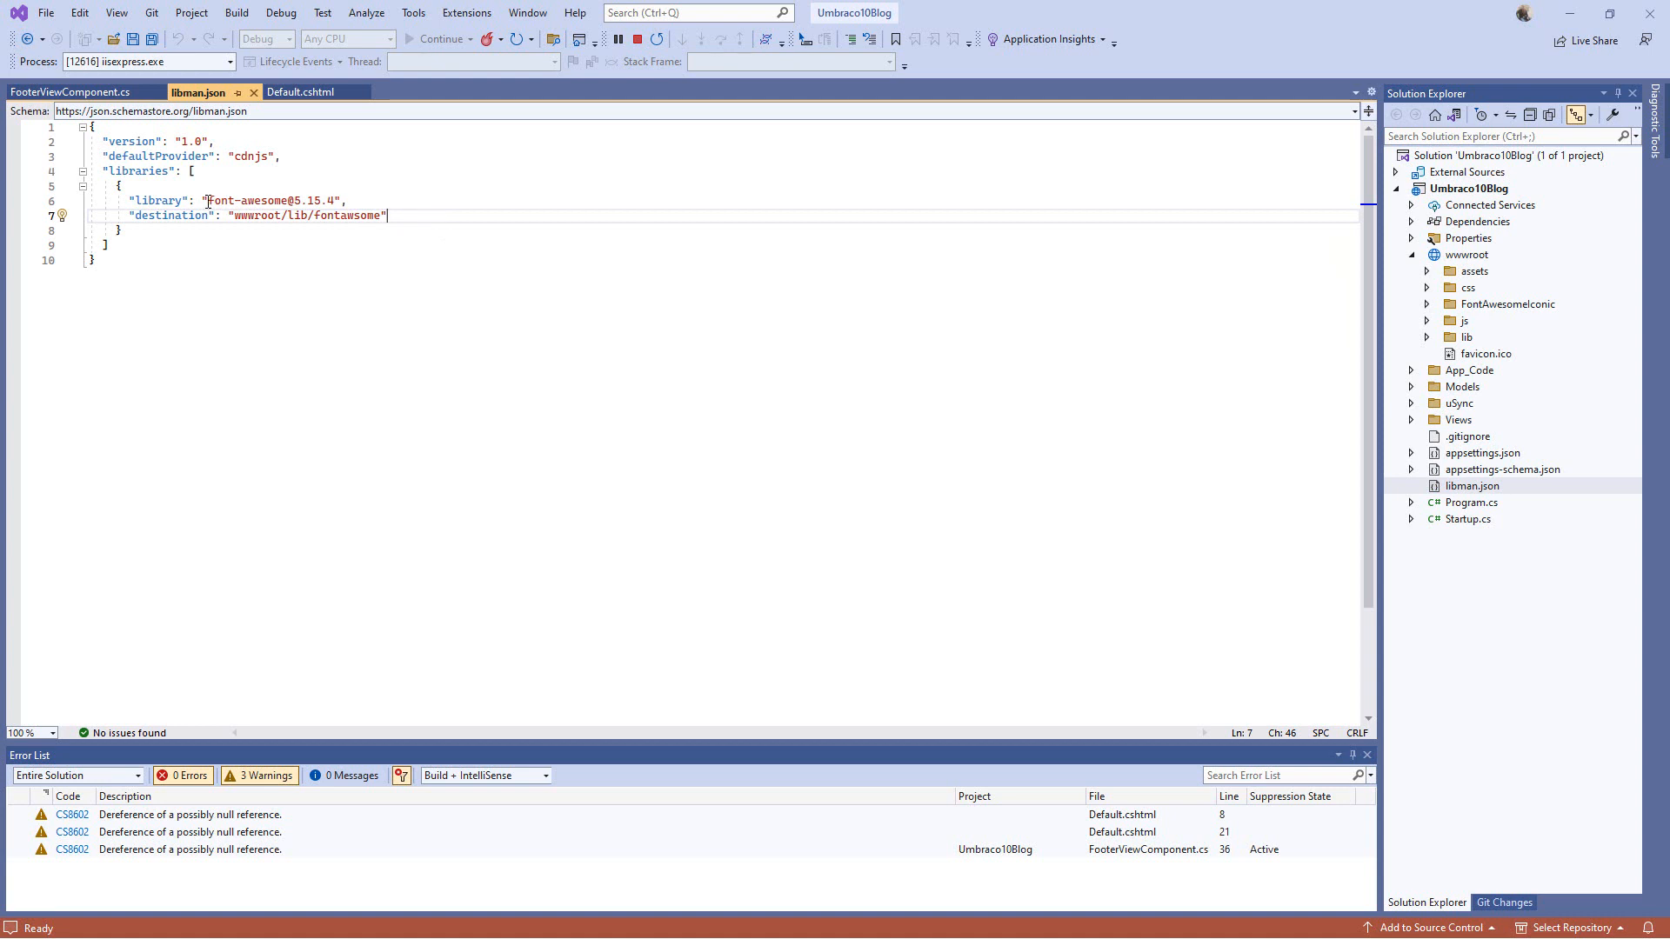
drag(209, 203, 338, 202)
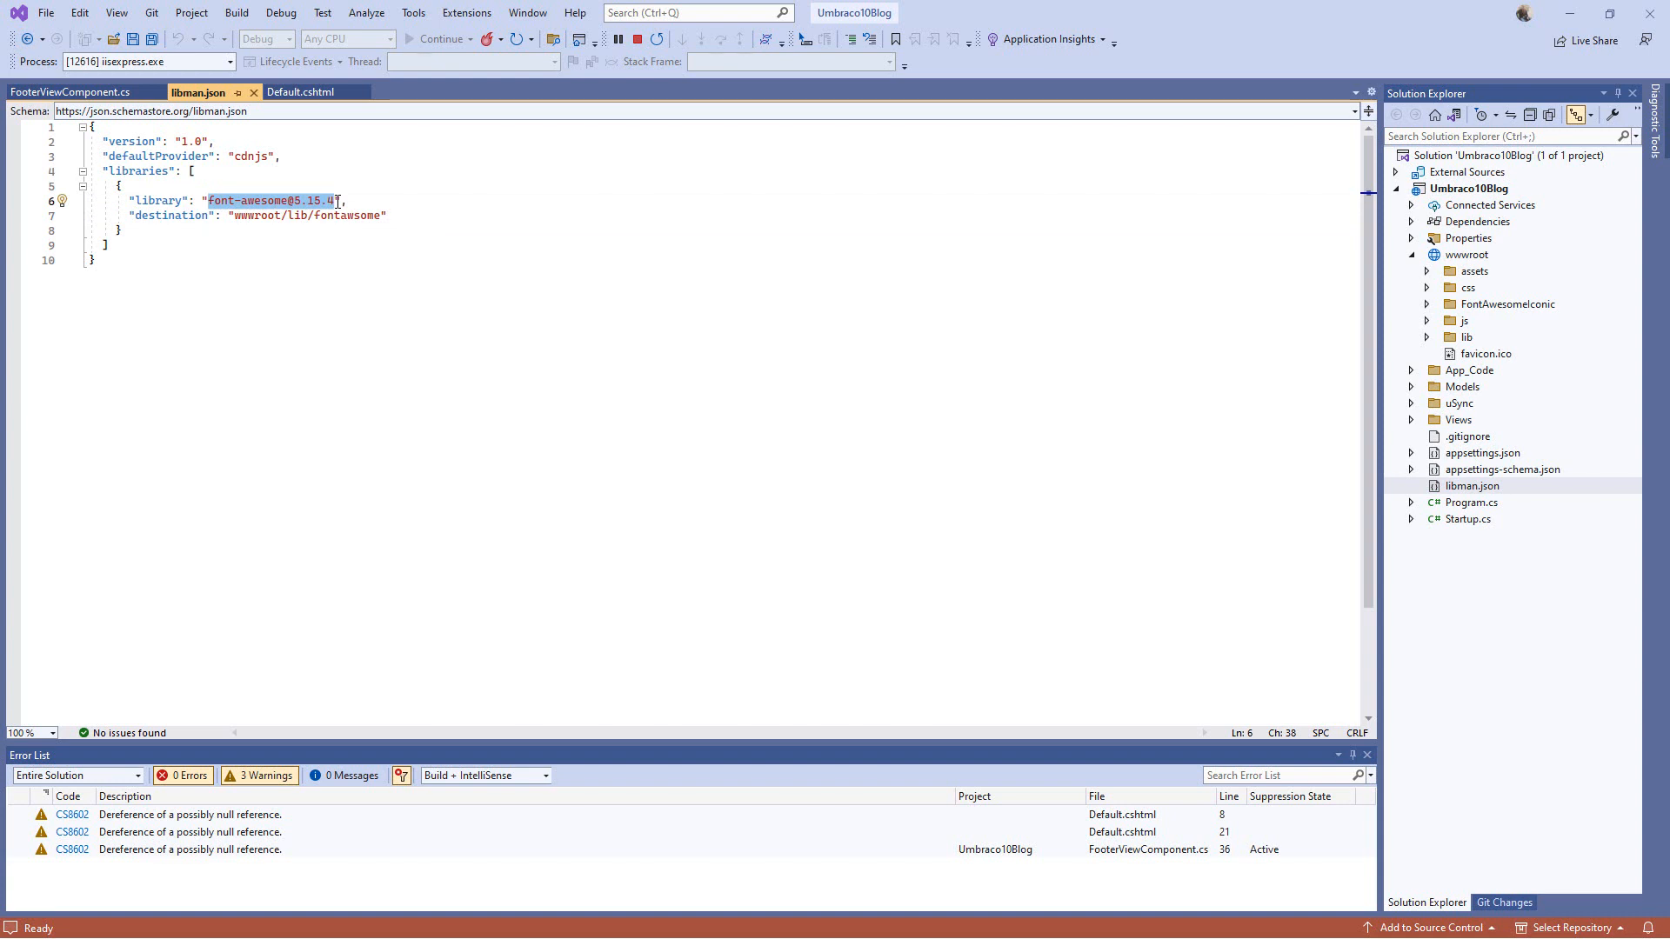
drag(390, 215, 132, 201)
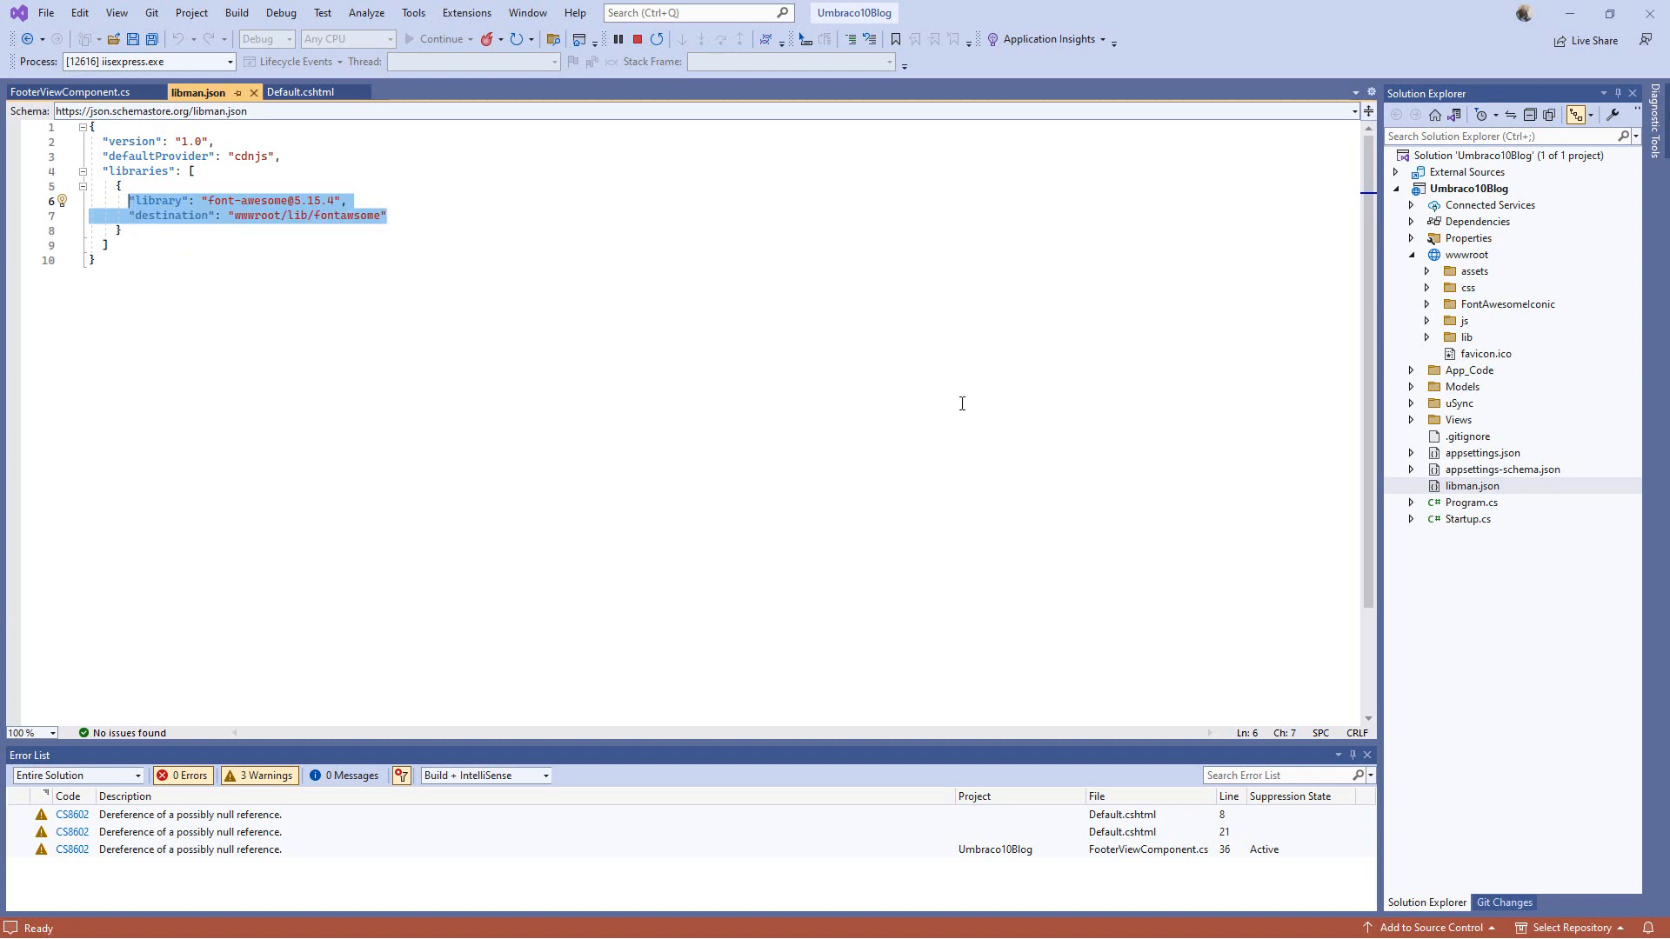
click(205, 284)
click(419, 218)
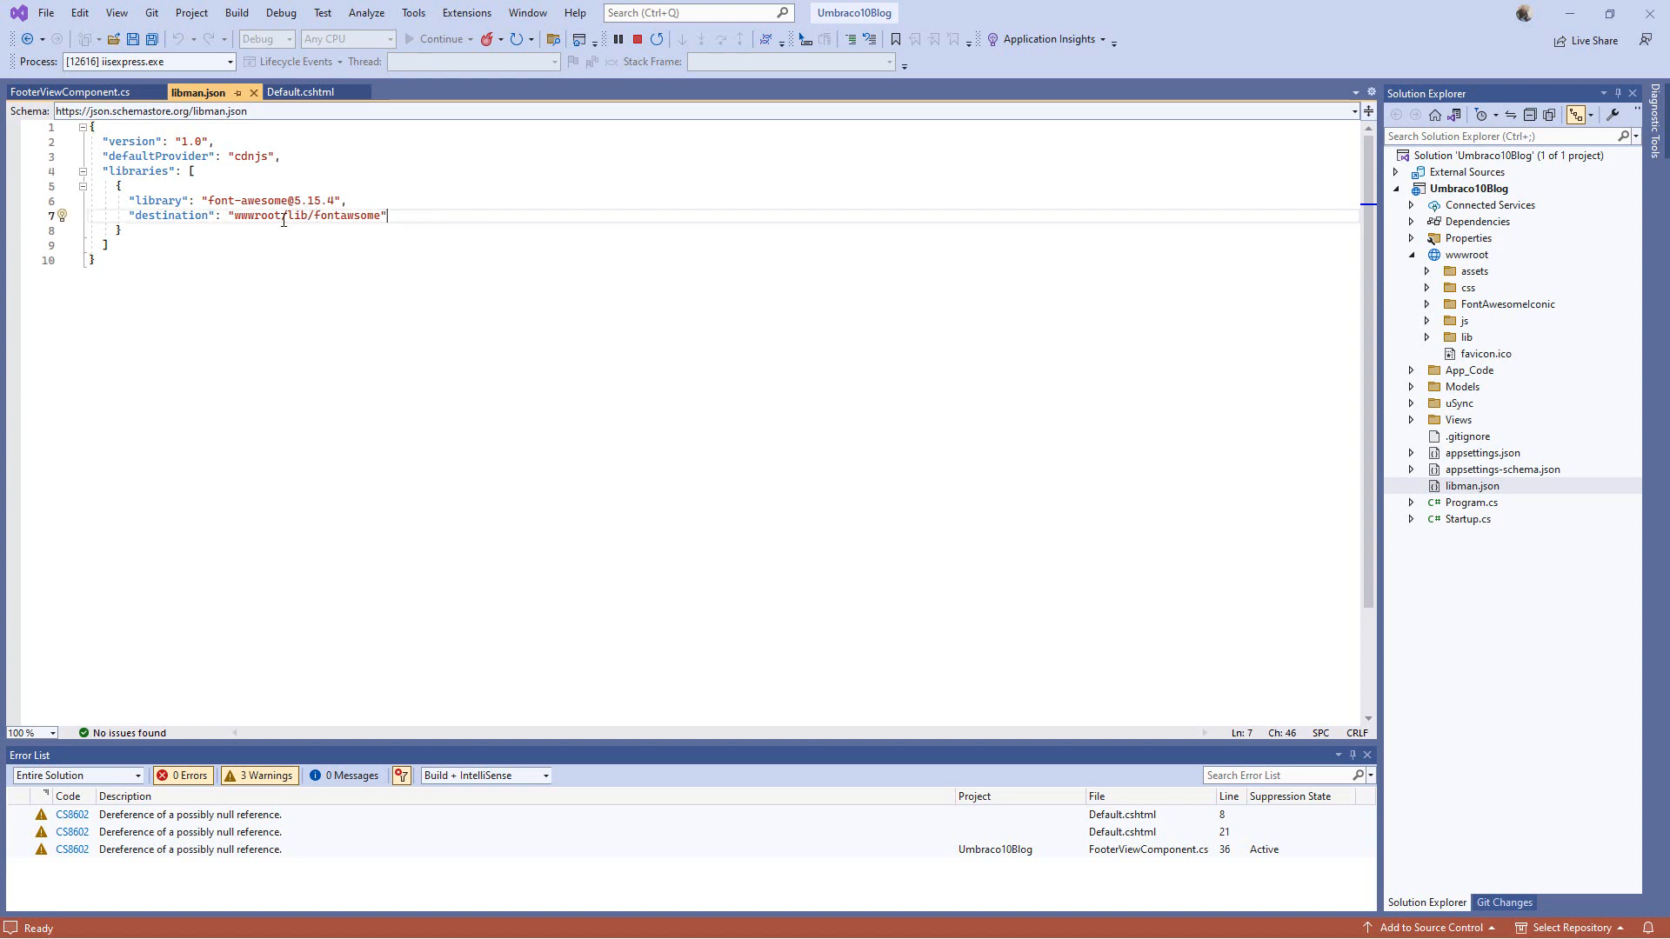
Step: Follow the destination path from libman.json by expanding the wwwroot/lib/fontawsome/css folder in the project tree
drag(283, 221, 574, 228)
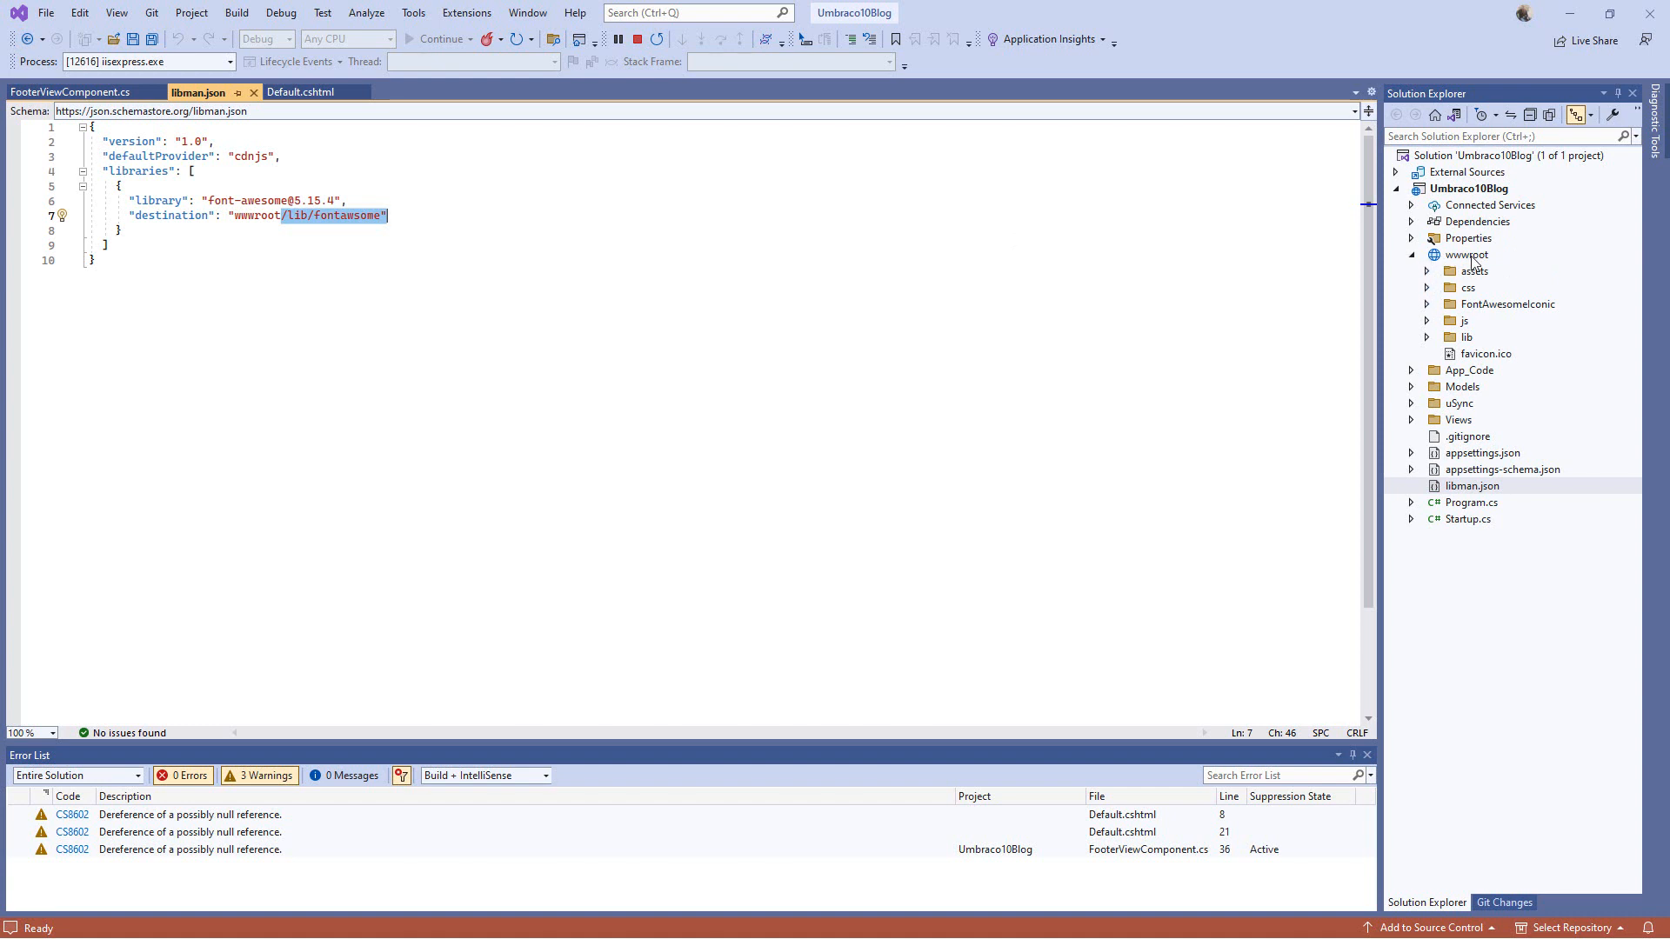
click(1427, 339)
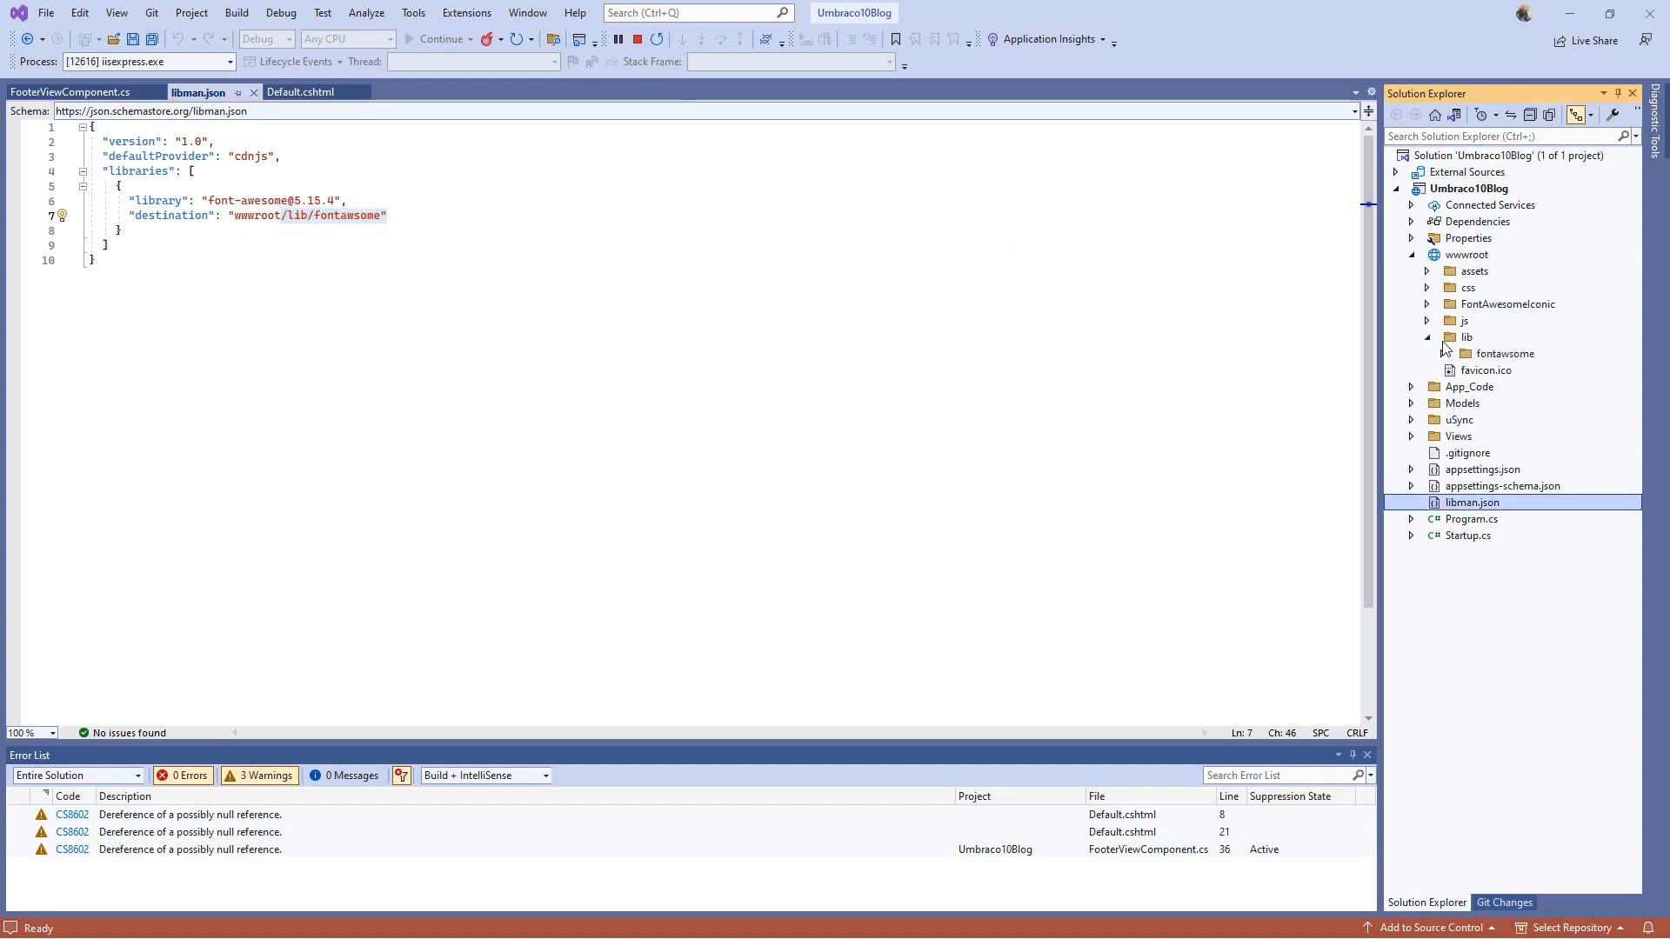
click(1443, 354)
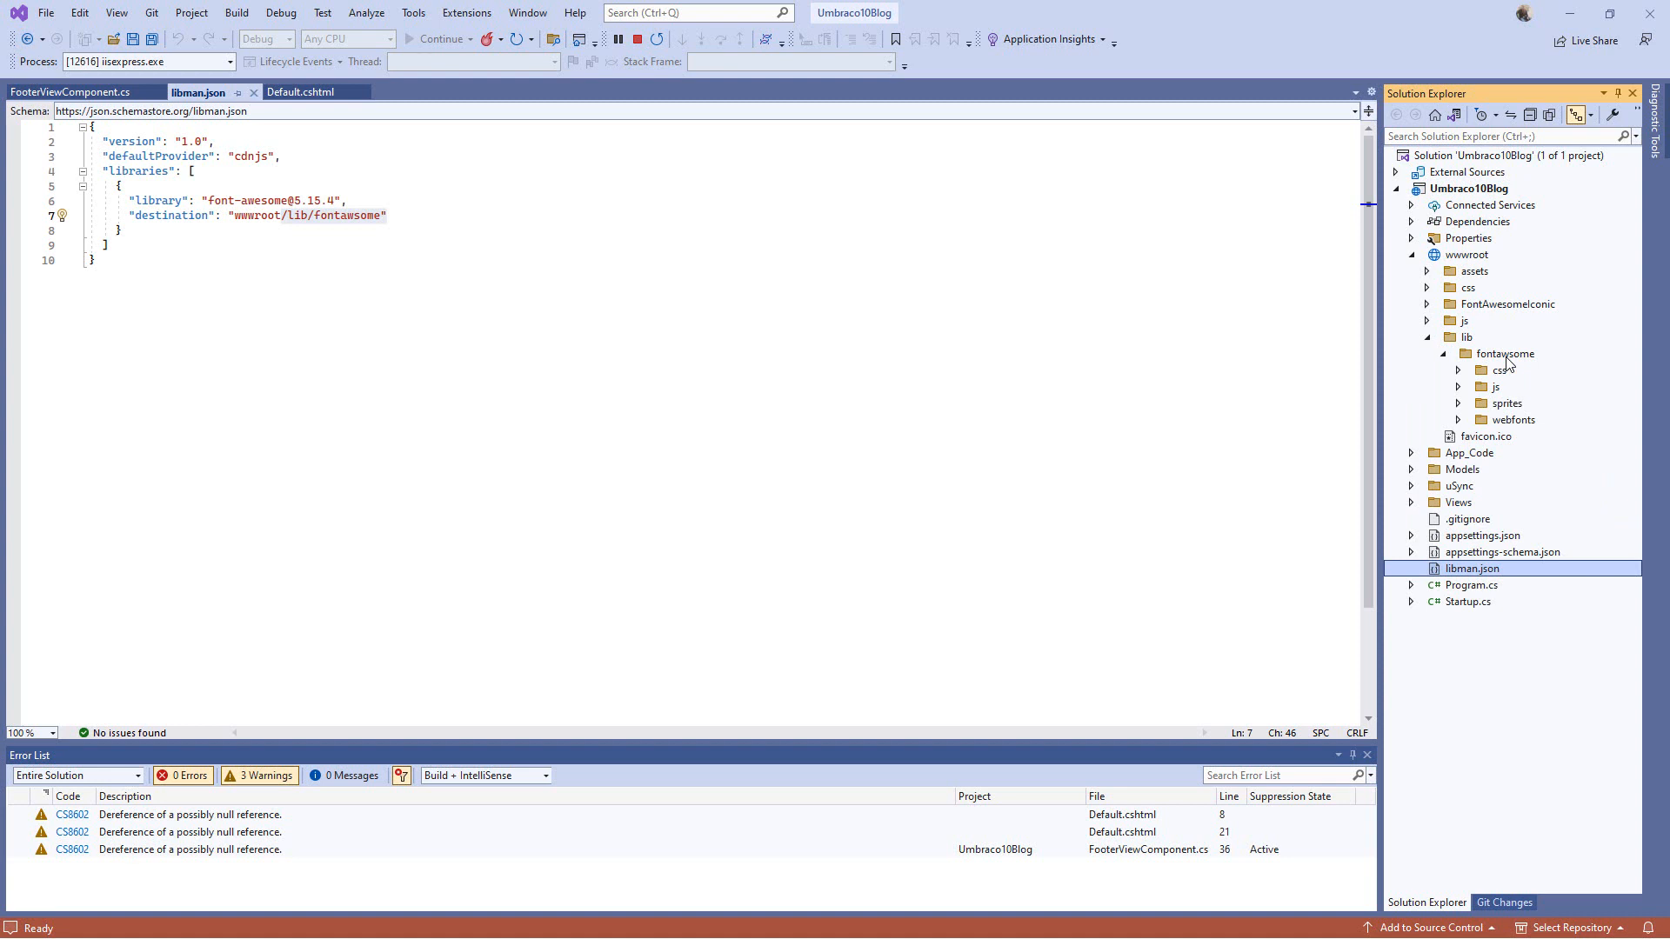
click(1458, 371)
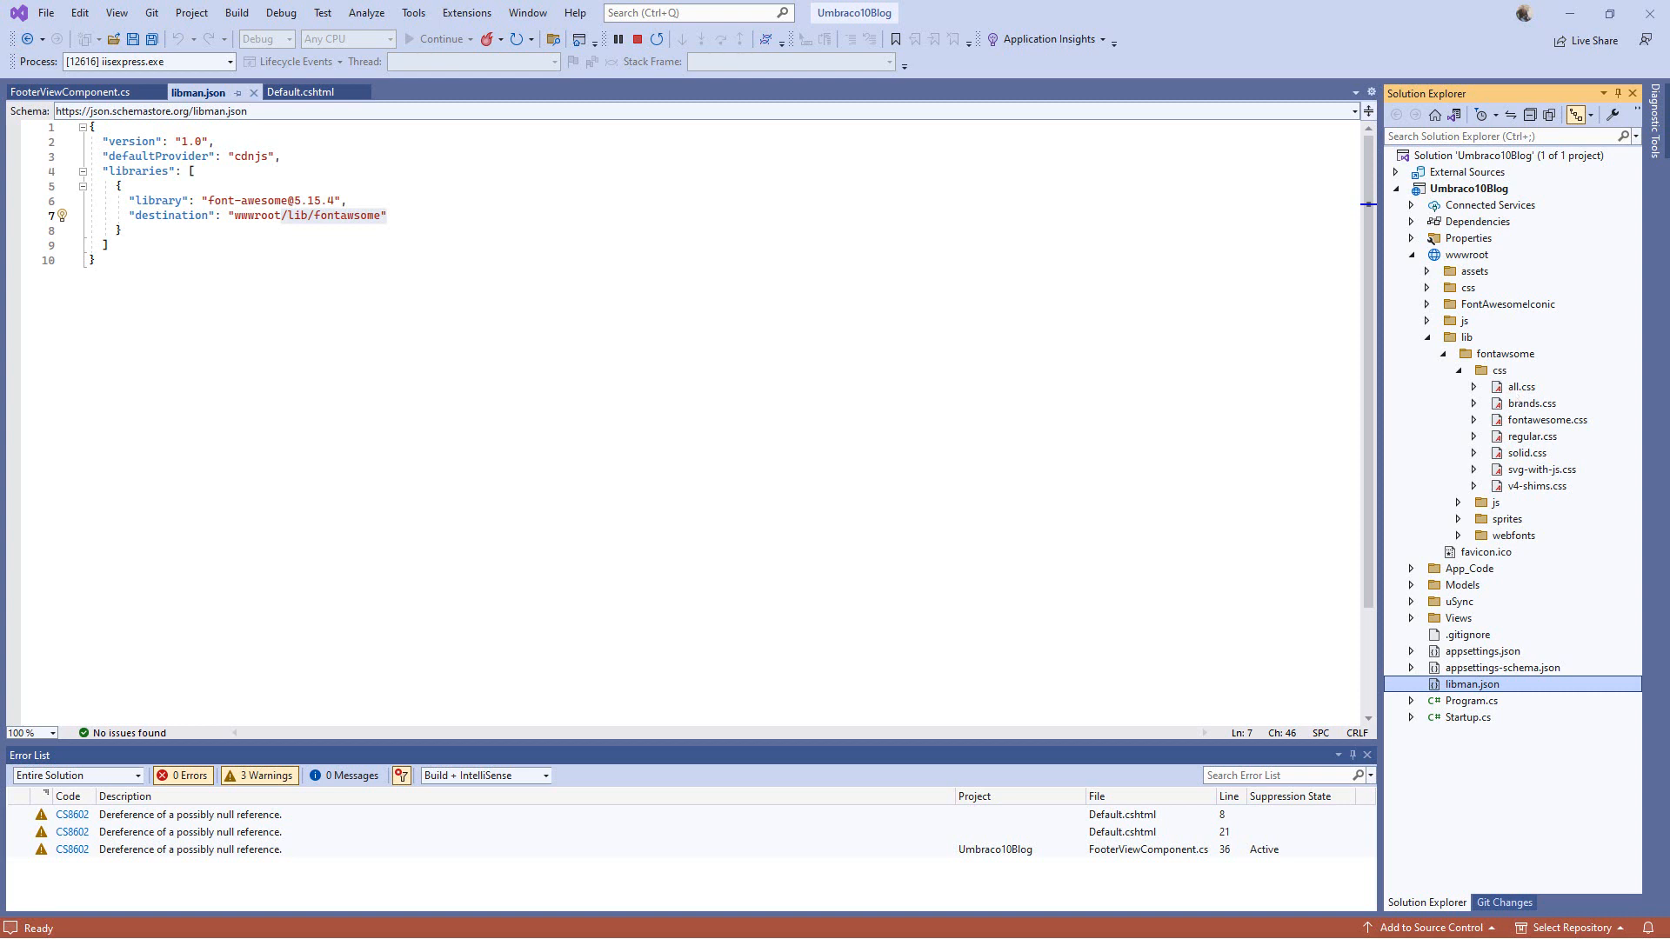
Step: Switch back to the Umbraco backoffice in Chrome, close the file selection and read the CSS file field's description
key(alt+Tab)
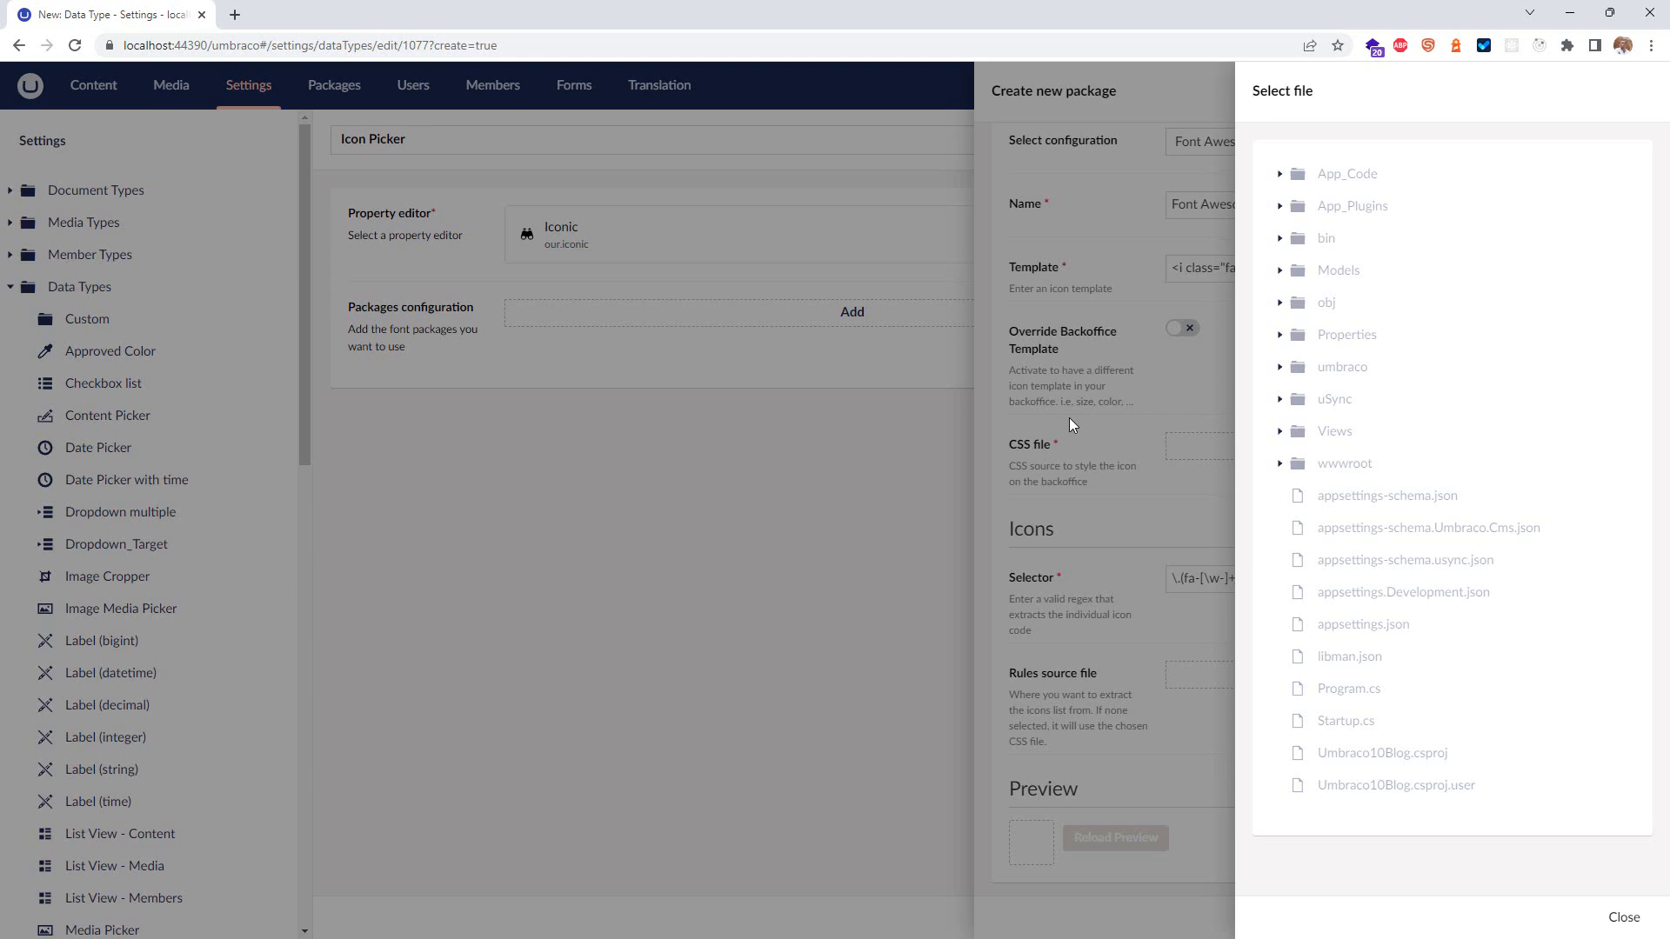
click(1622, 918)
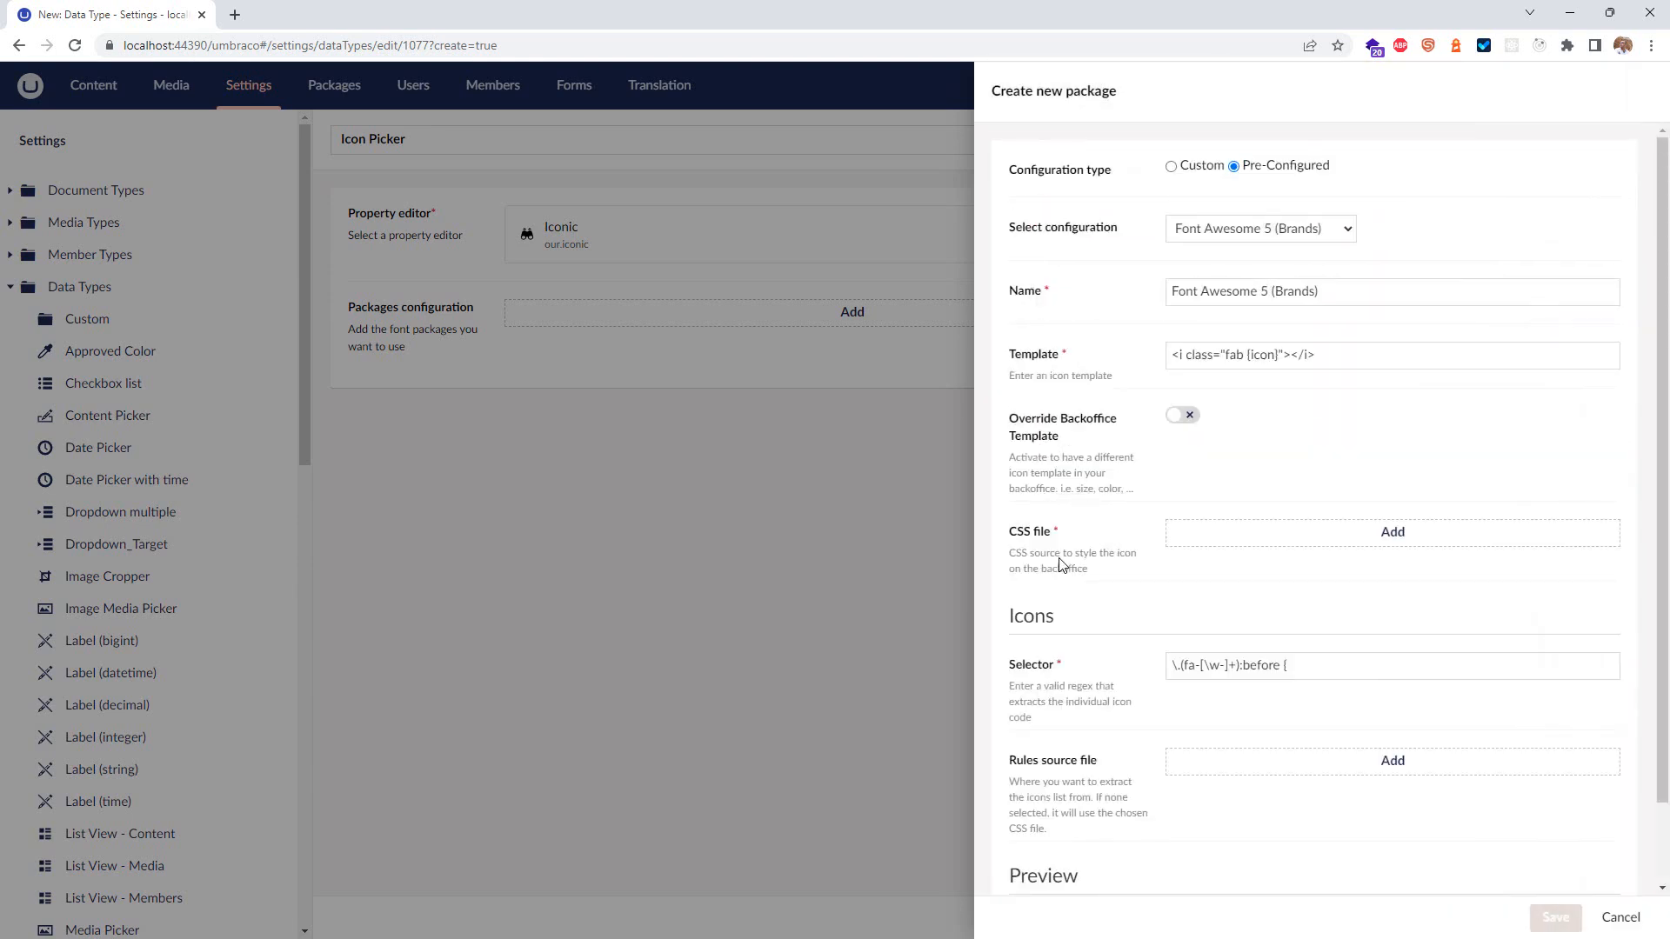
drag(1016, 558, 1130, 569)
click(1214, 567)
Step: Set the package's CSS file to wwwroot/lib/fontawsome/css/all.css
click(1386, 535)
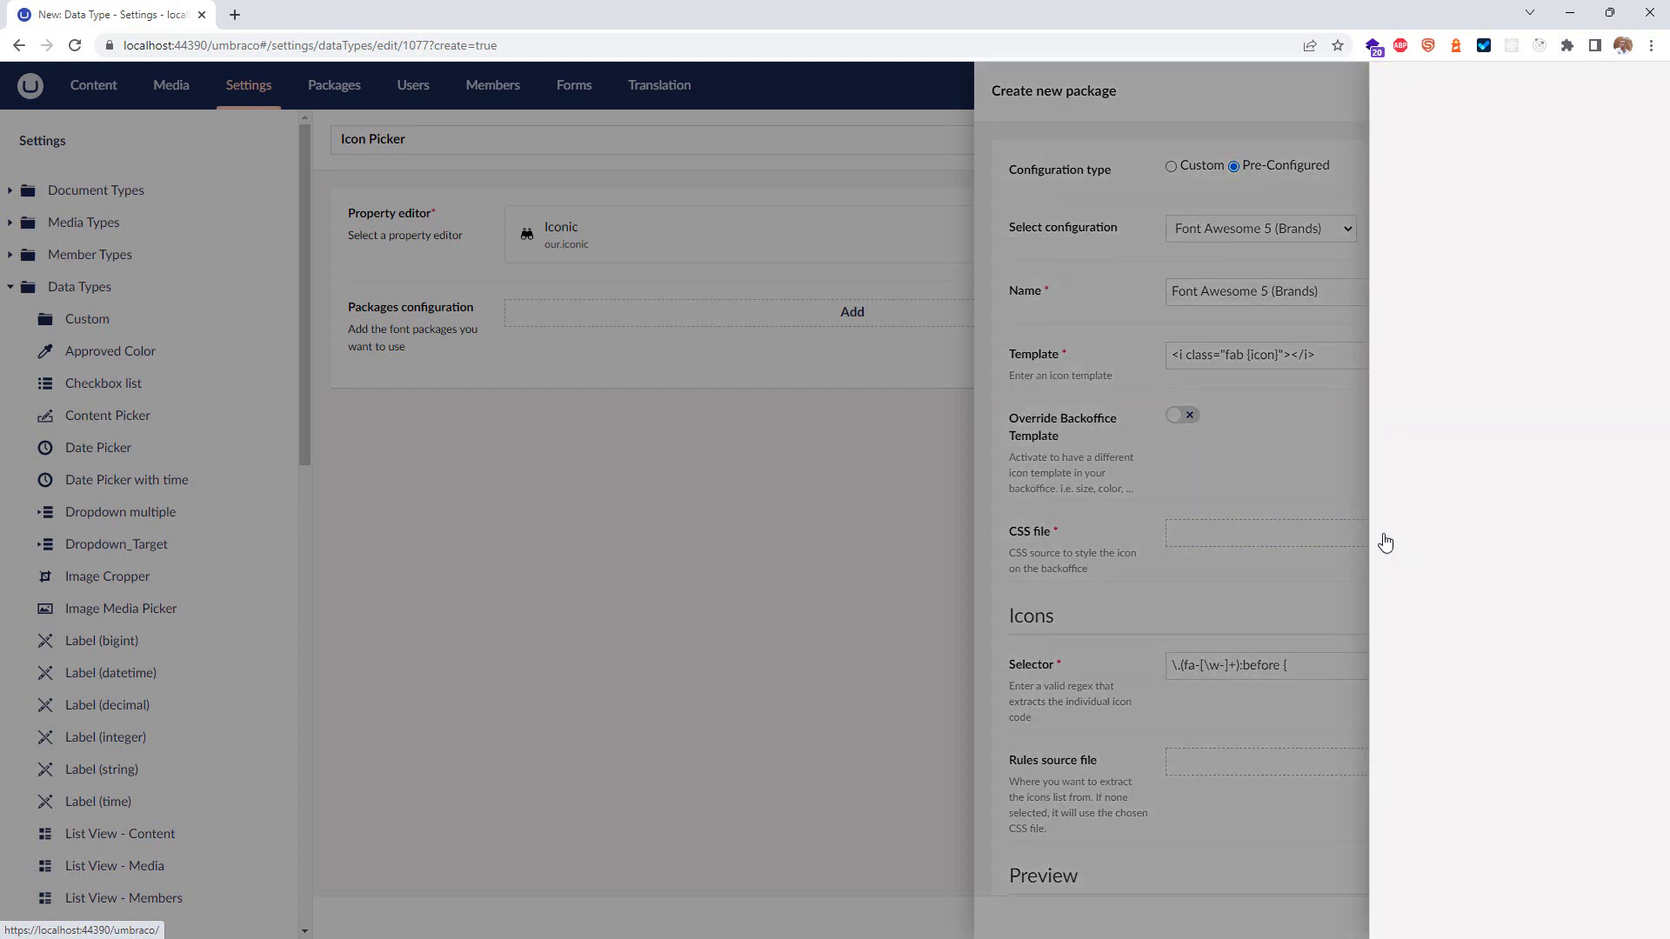
click(1281, 465)
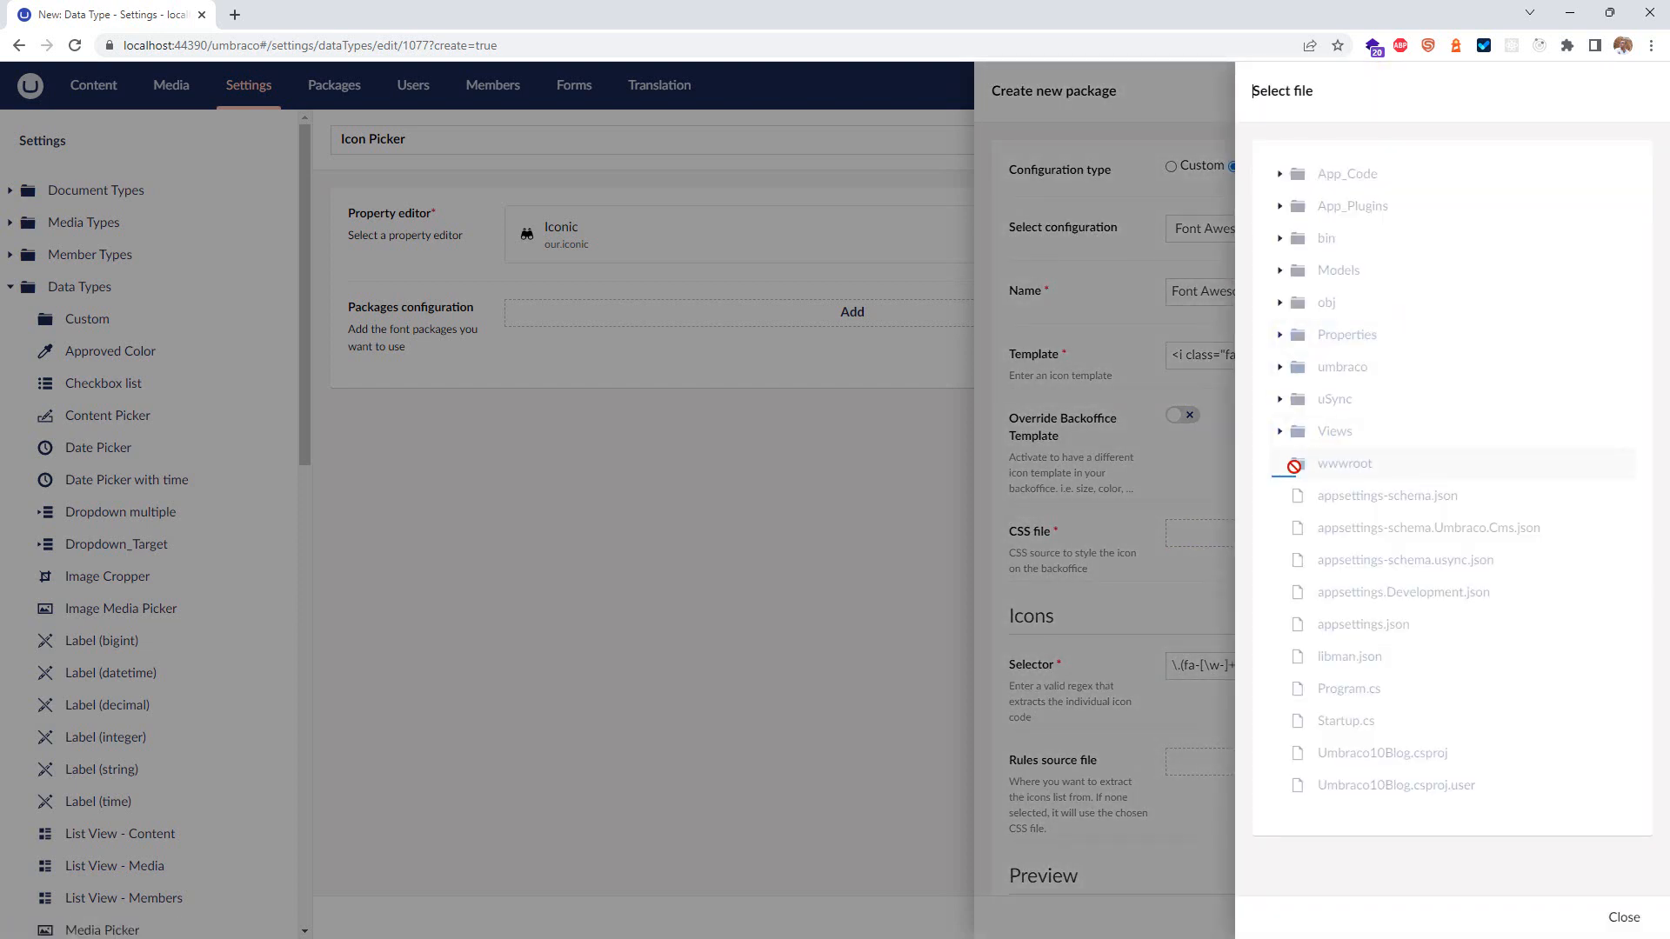
click(1297, 532)
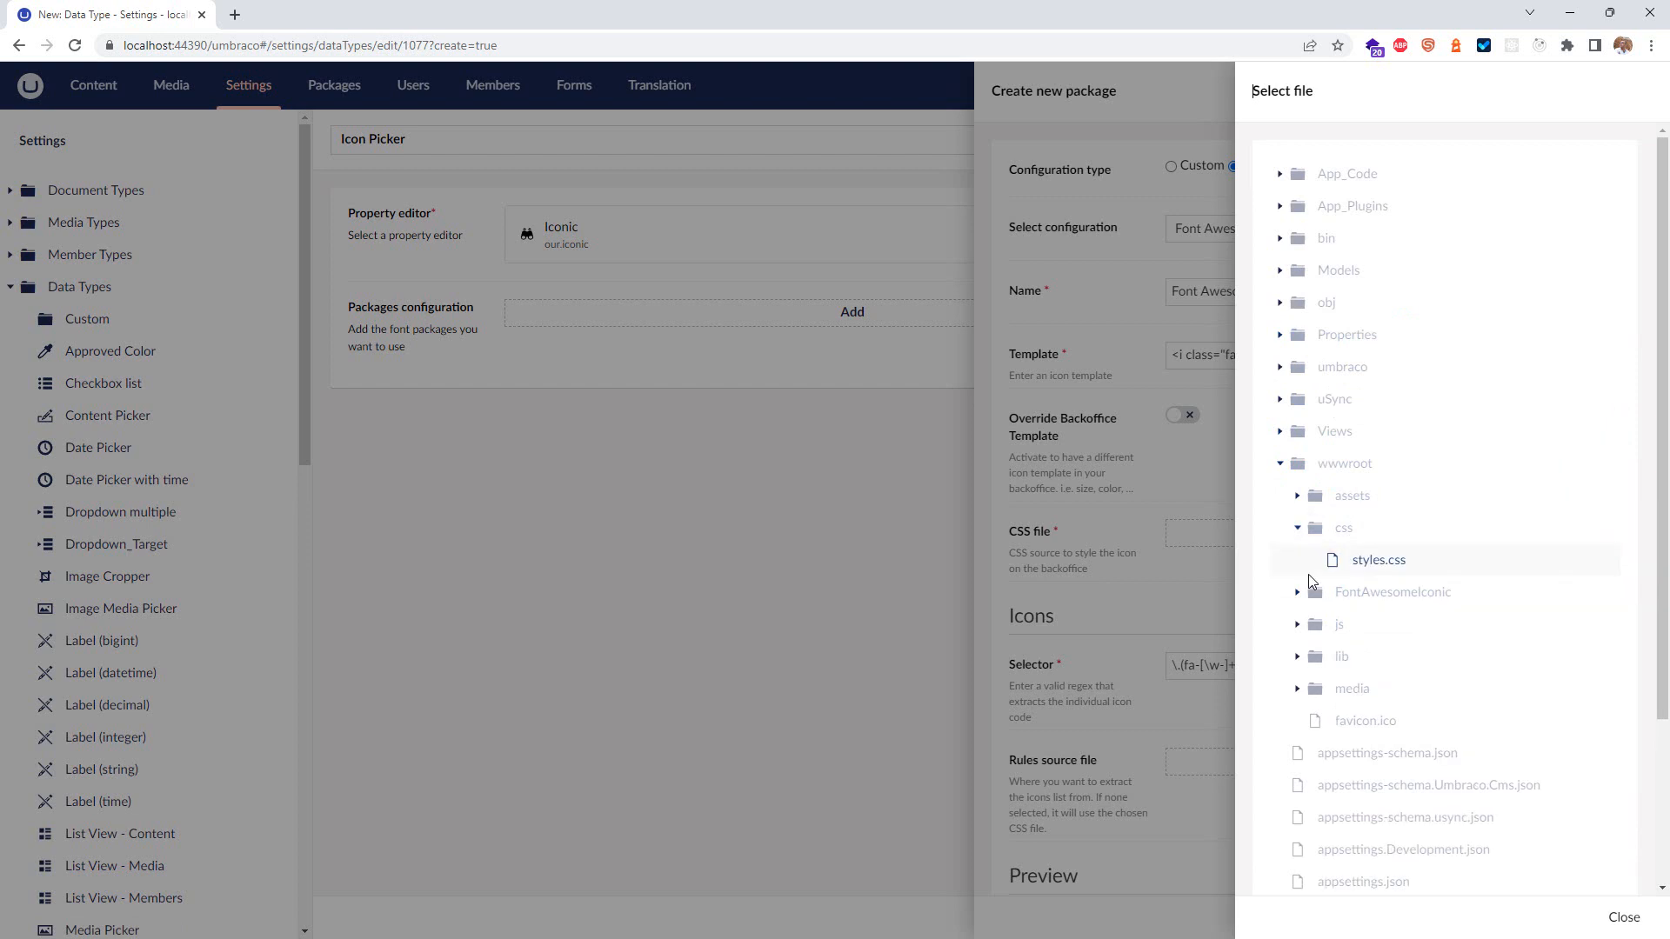
click(1297, 530)
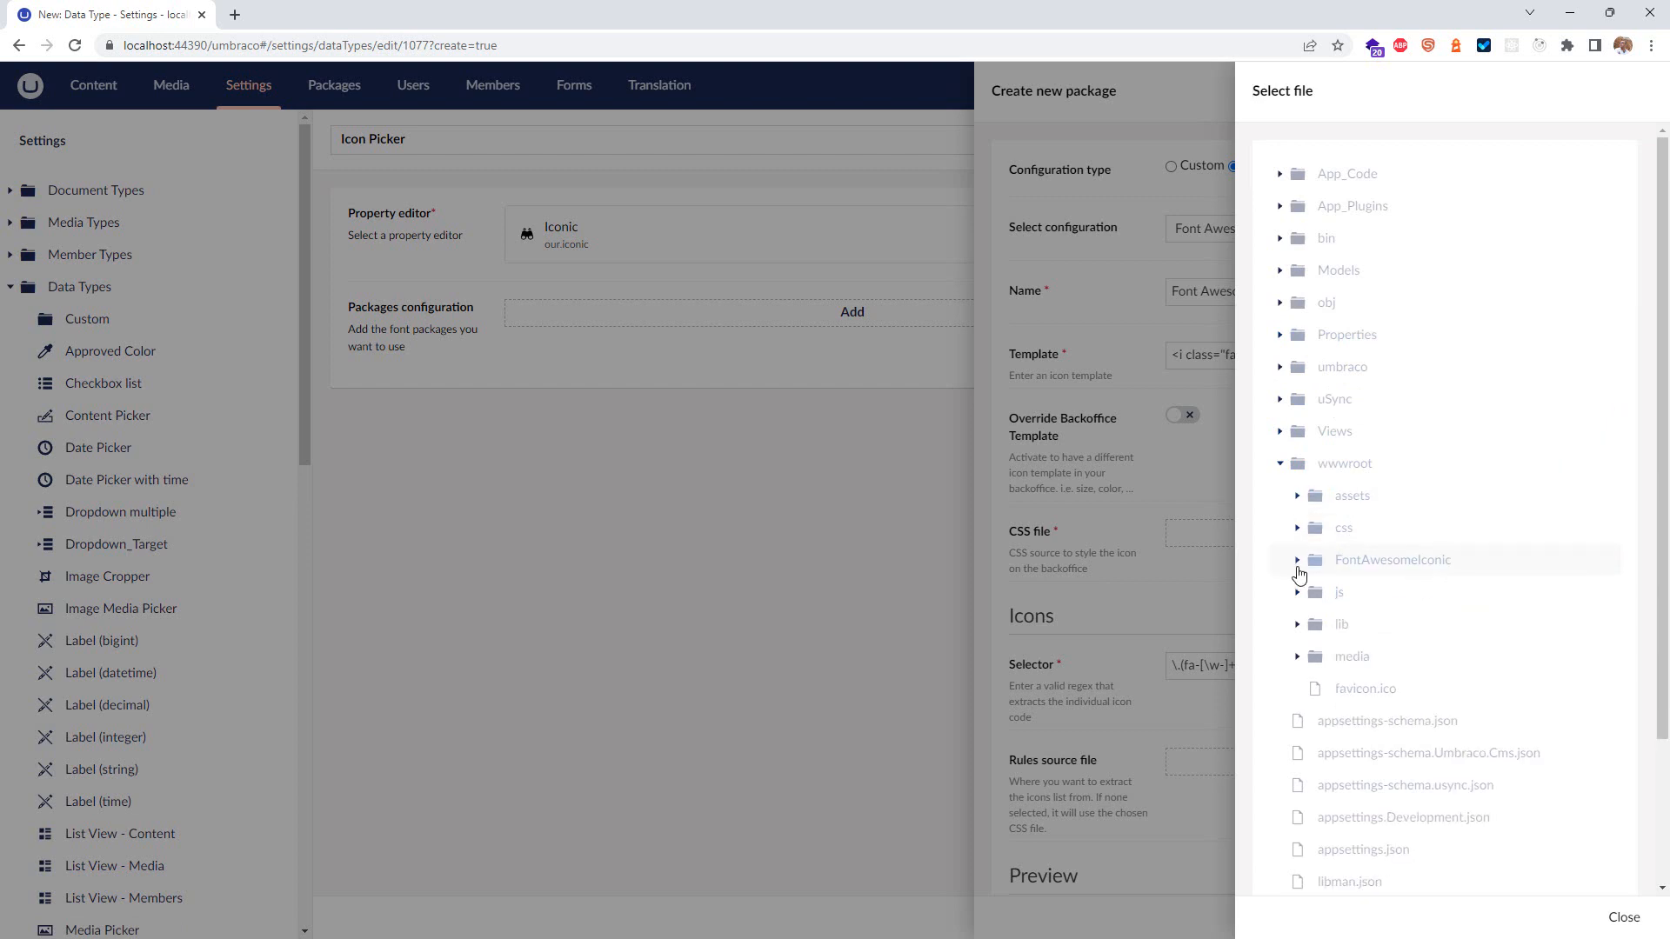
click(1299, 628)
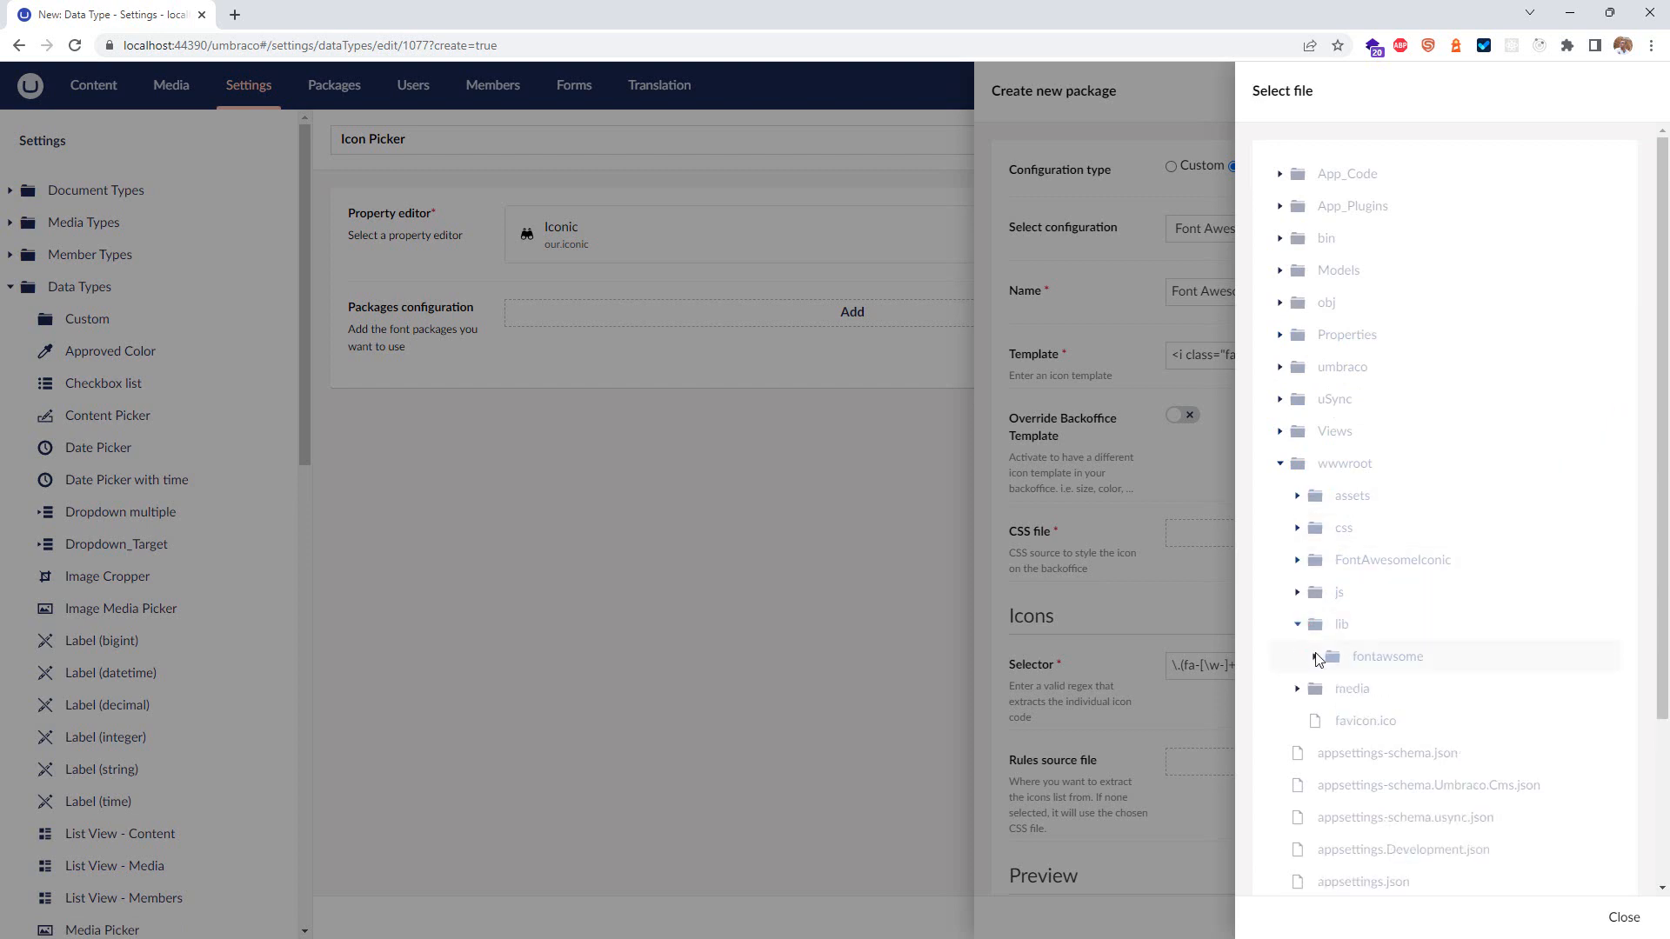
click(1315, 658)
click(1331, 692)
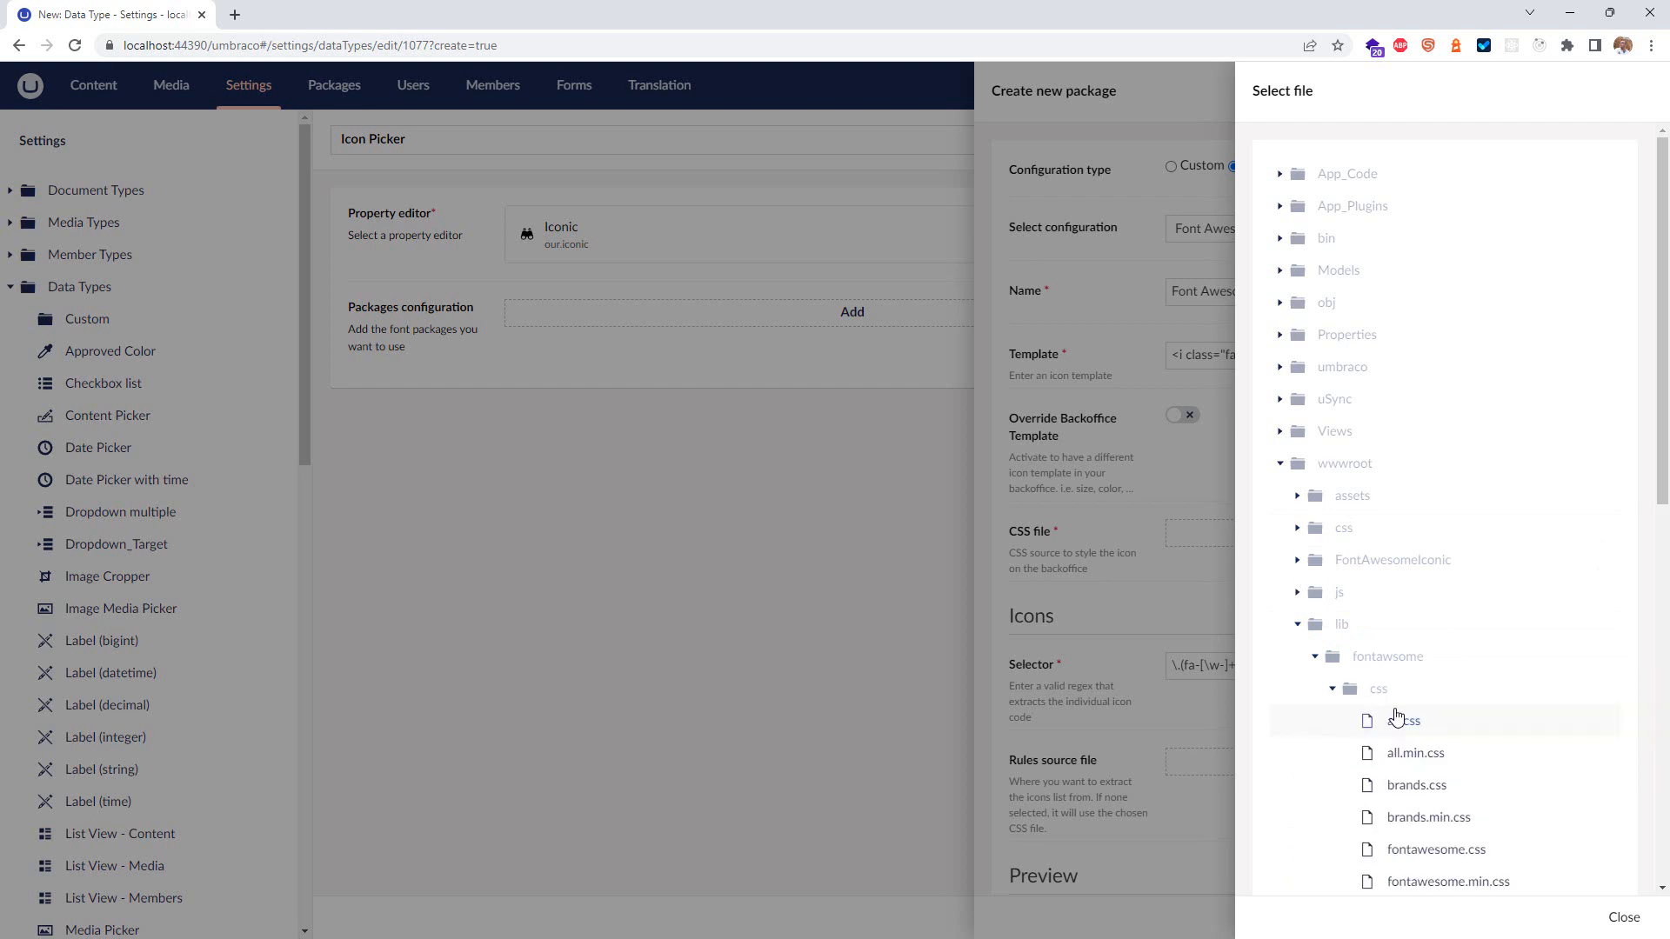
click(1415, 724)
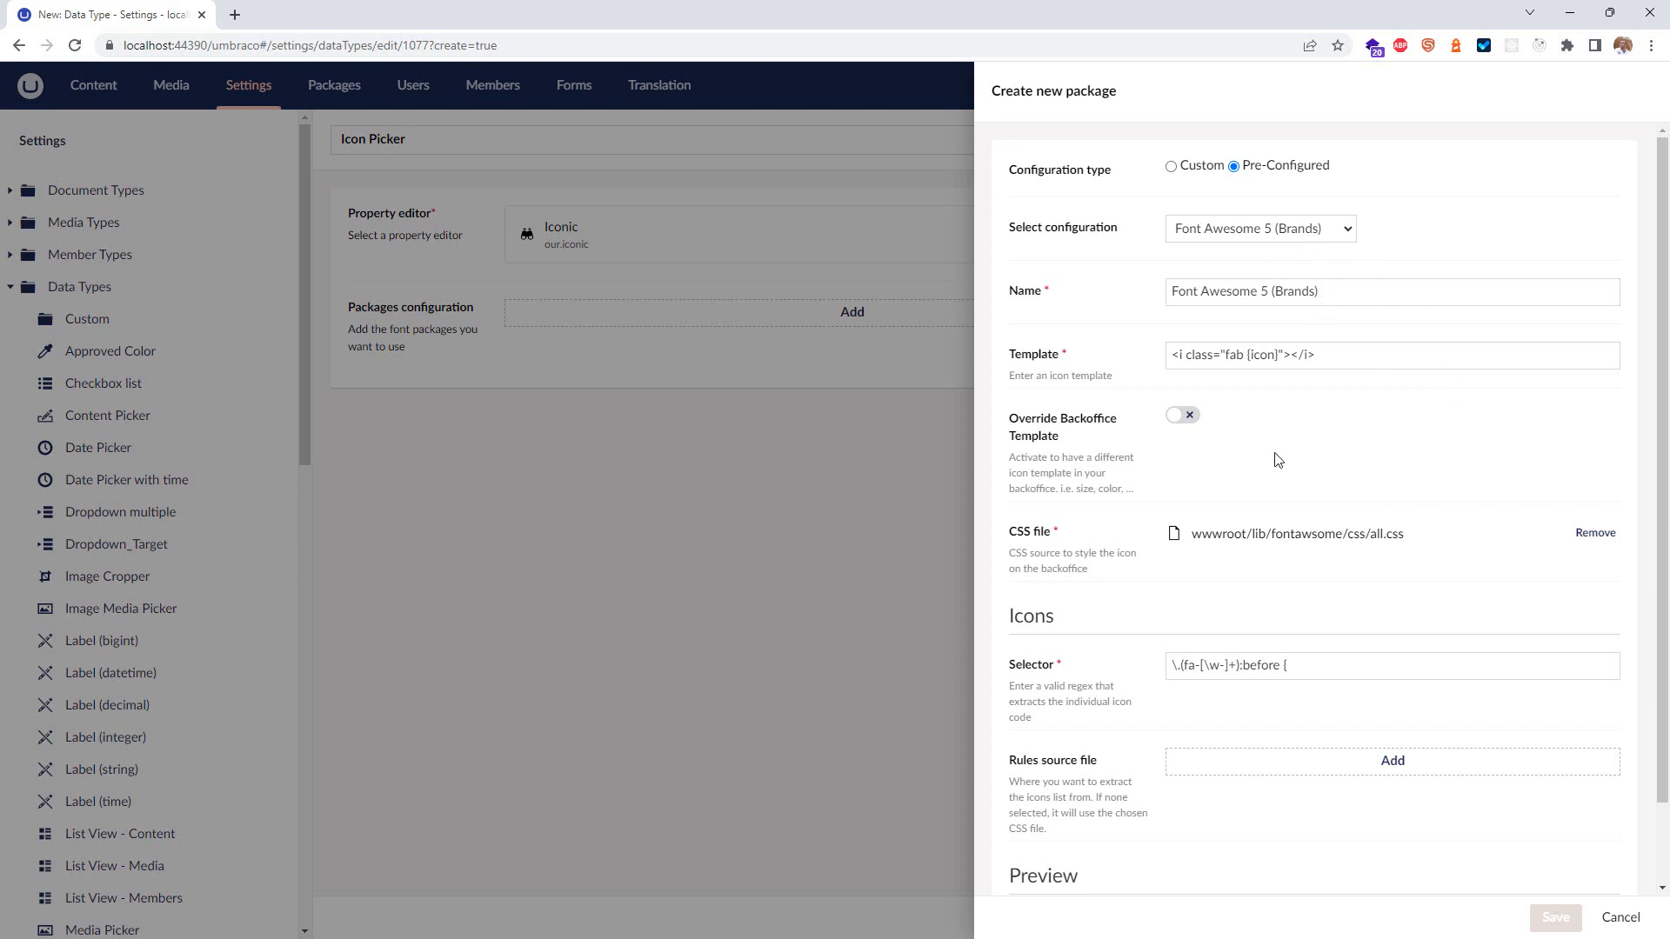
Step: Review the package's CSS file path, Selector regex and Rules source file setting
scroll(1375, 636, down, 1)
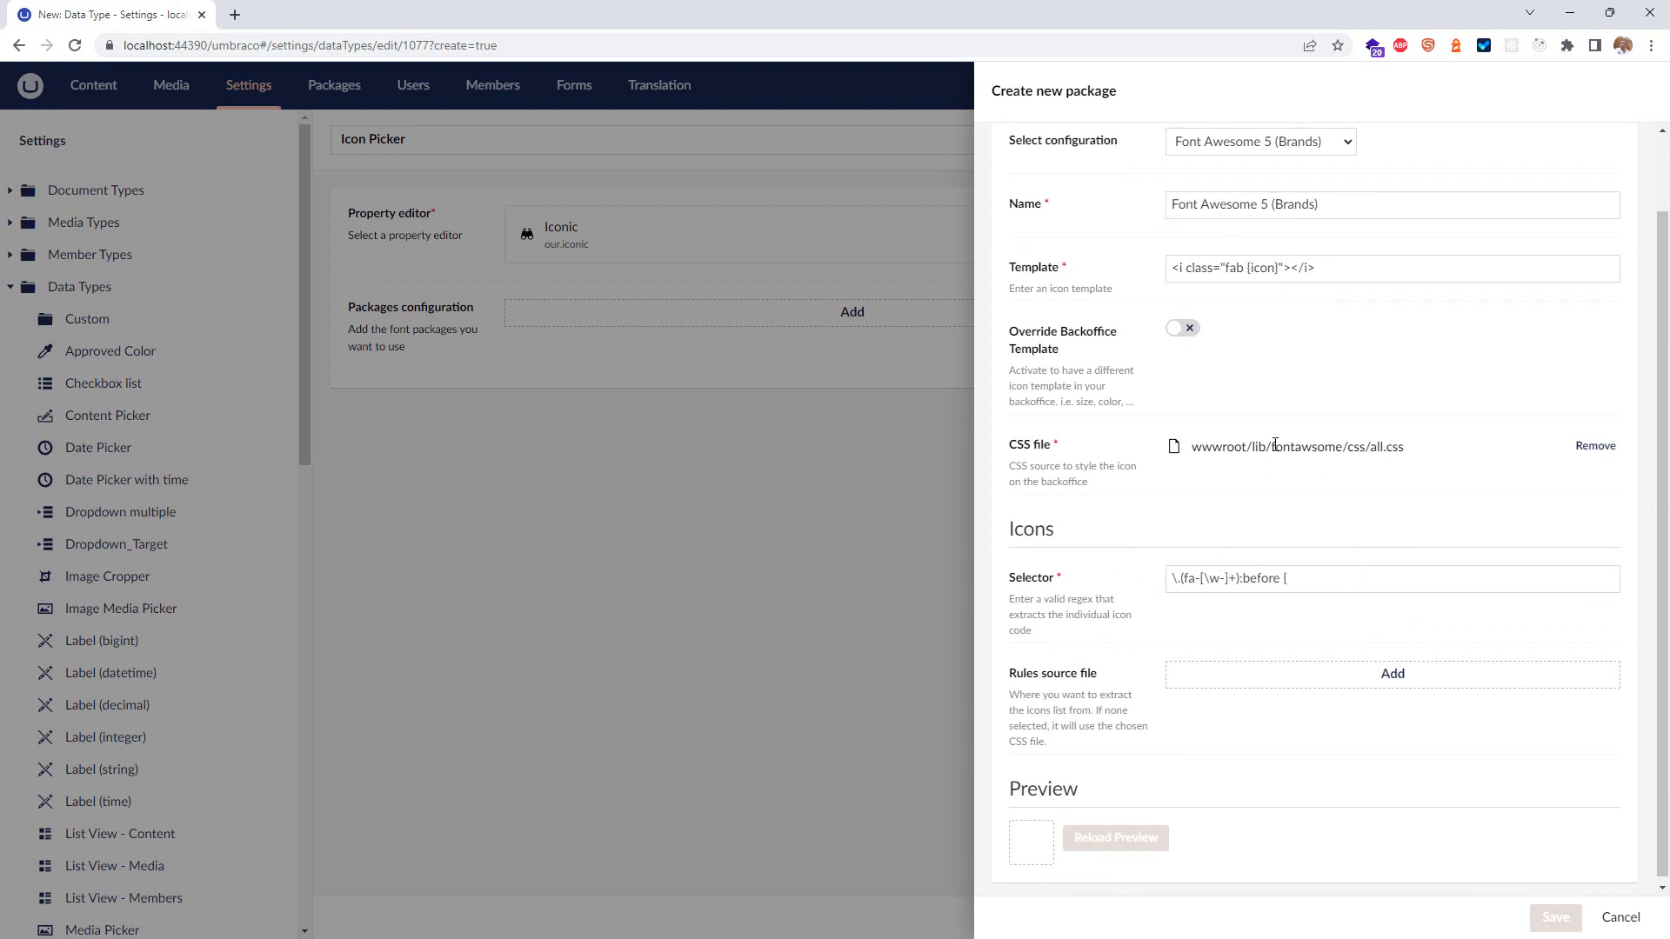
drag(1275, 444, 1394, 444)
click(1270, 576)
drag(1398, 578, 1086, 584)
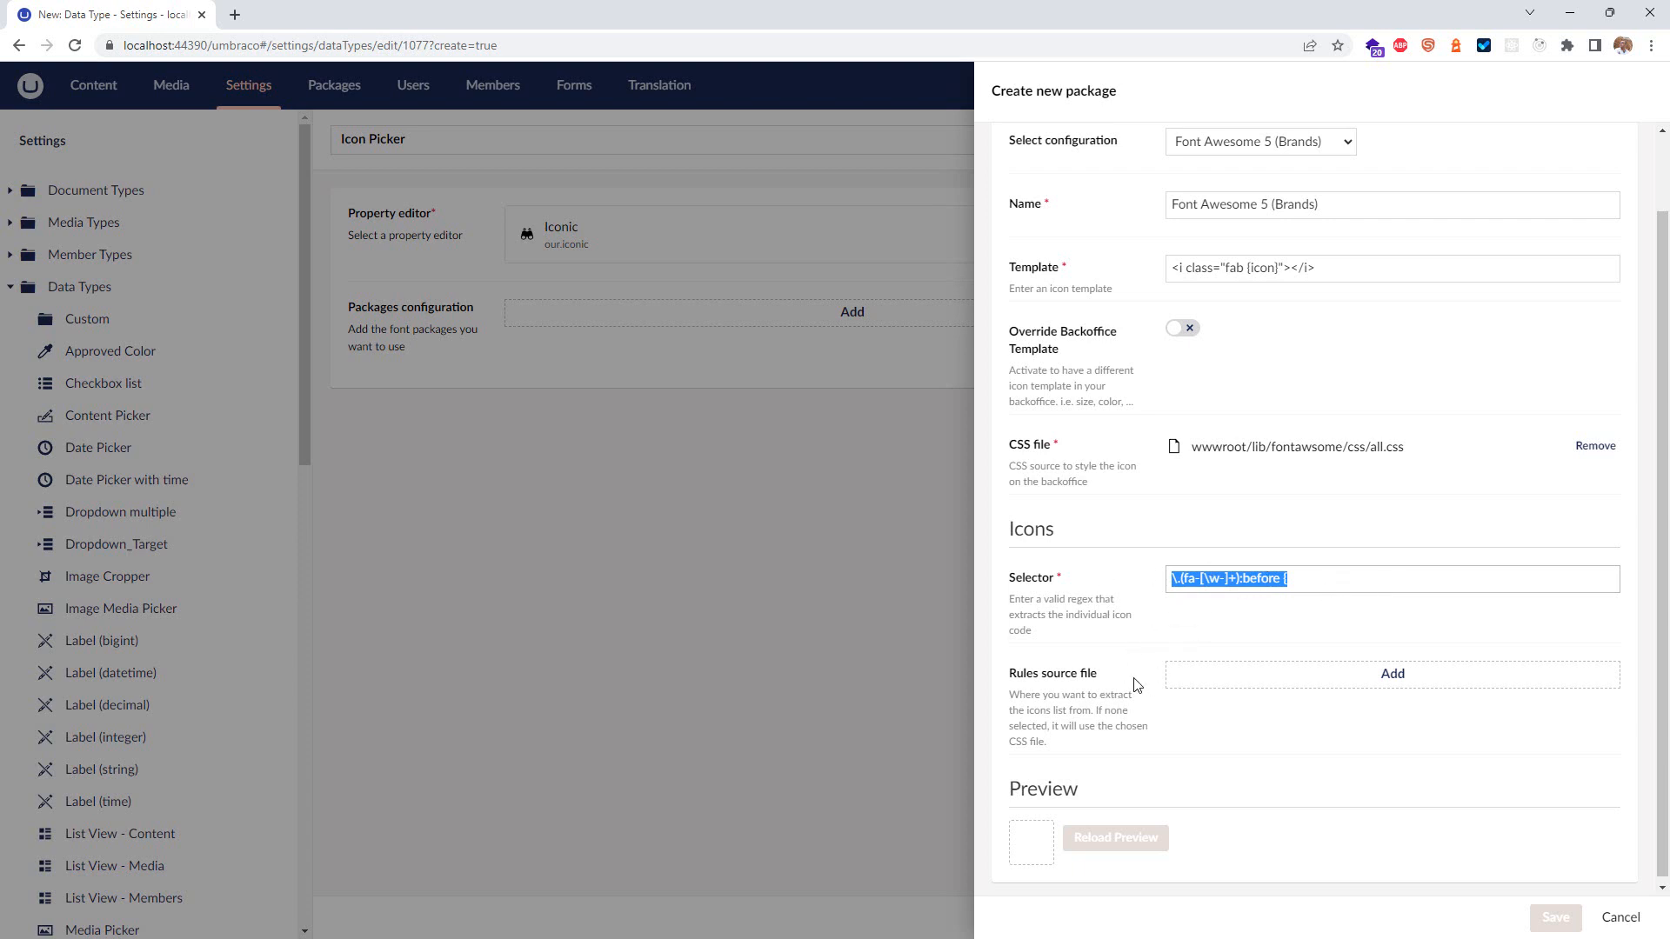
click(1011, 683)
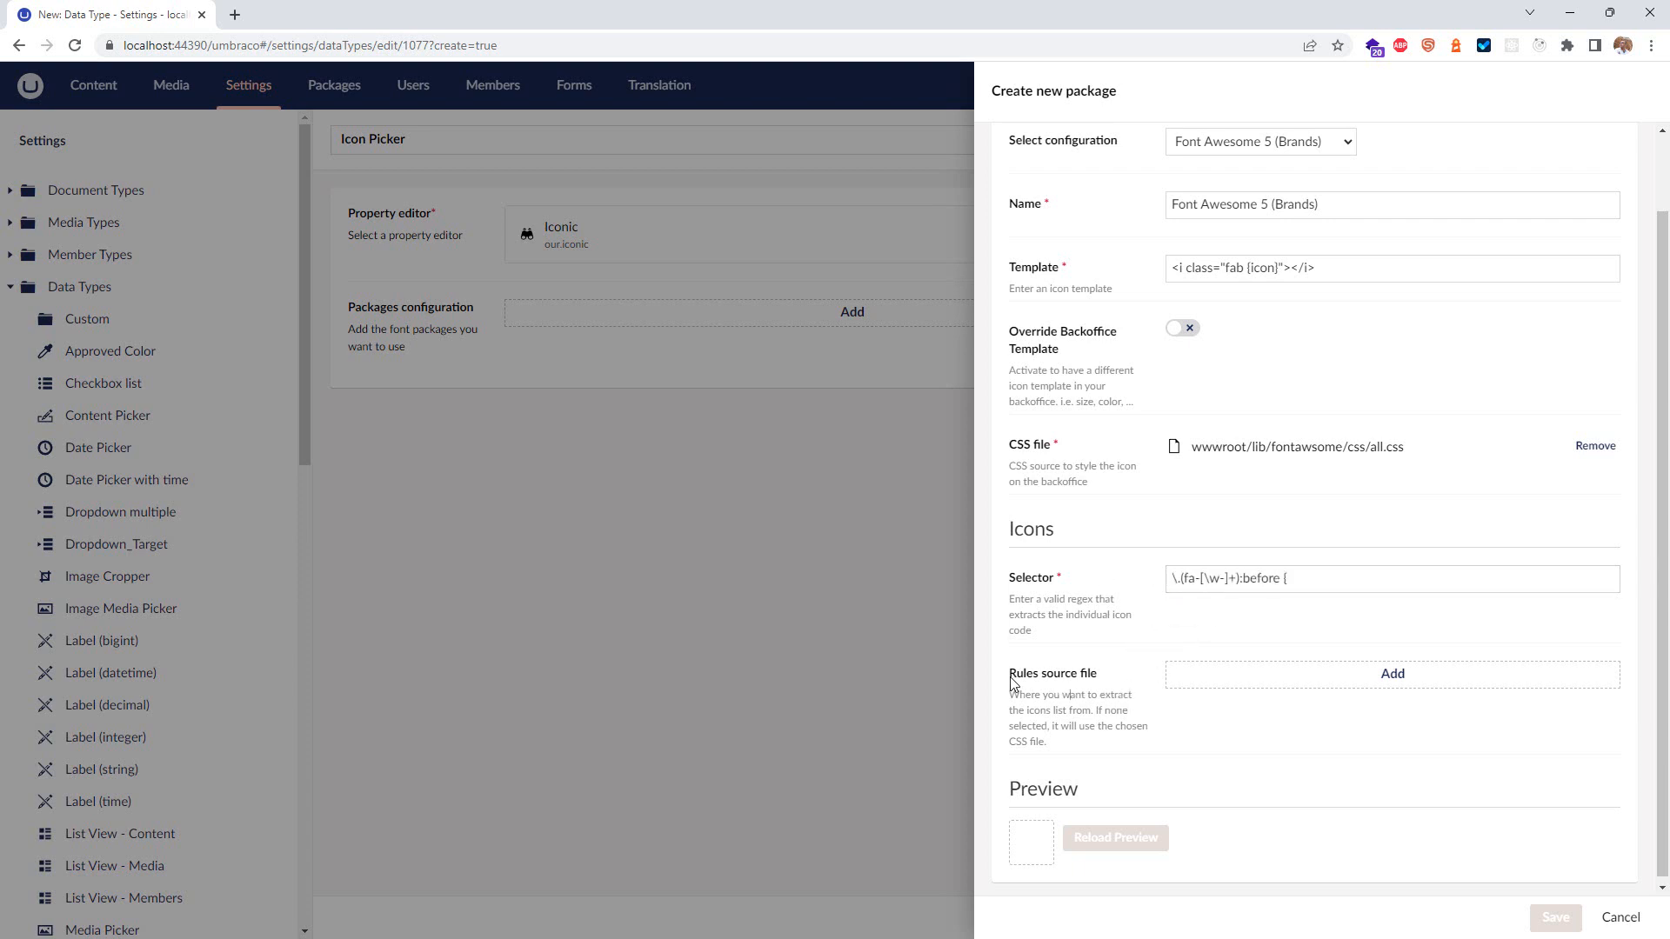
drag(1011, 683, 1103, 684)
Step: Check the Iconic documentation on GitHub, switch to Visual Studio and expand the FontAwesomeIconic folder under wwwroot
key(alt+Tab)
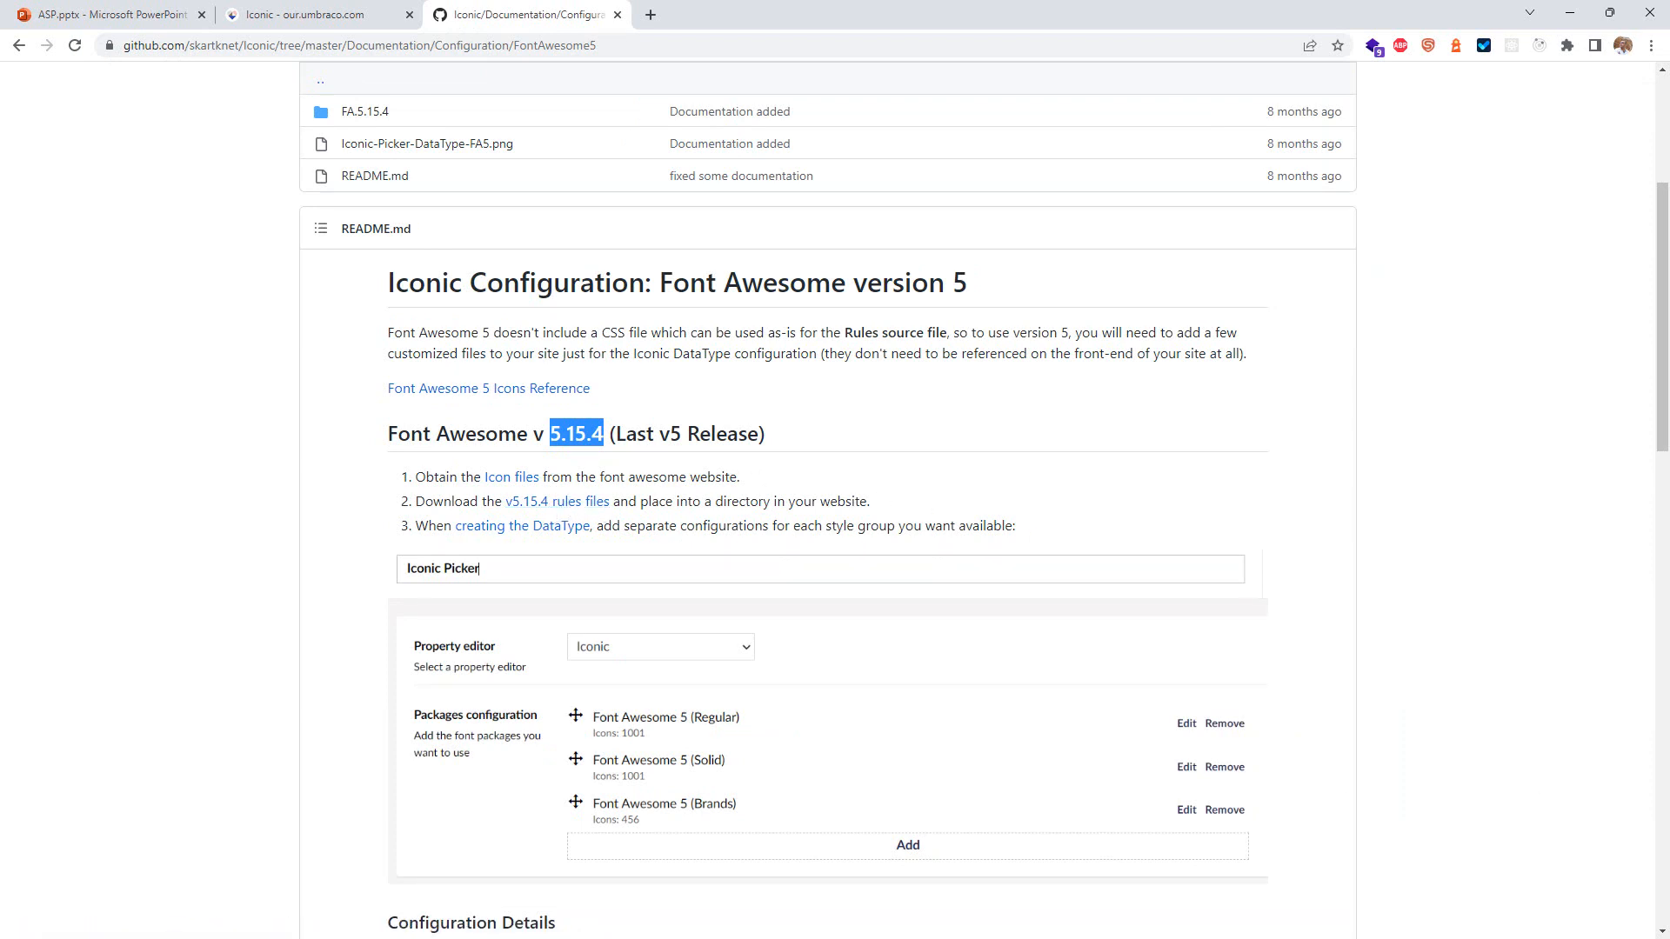
key(alt+Tab)
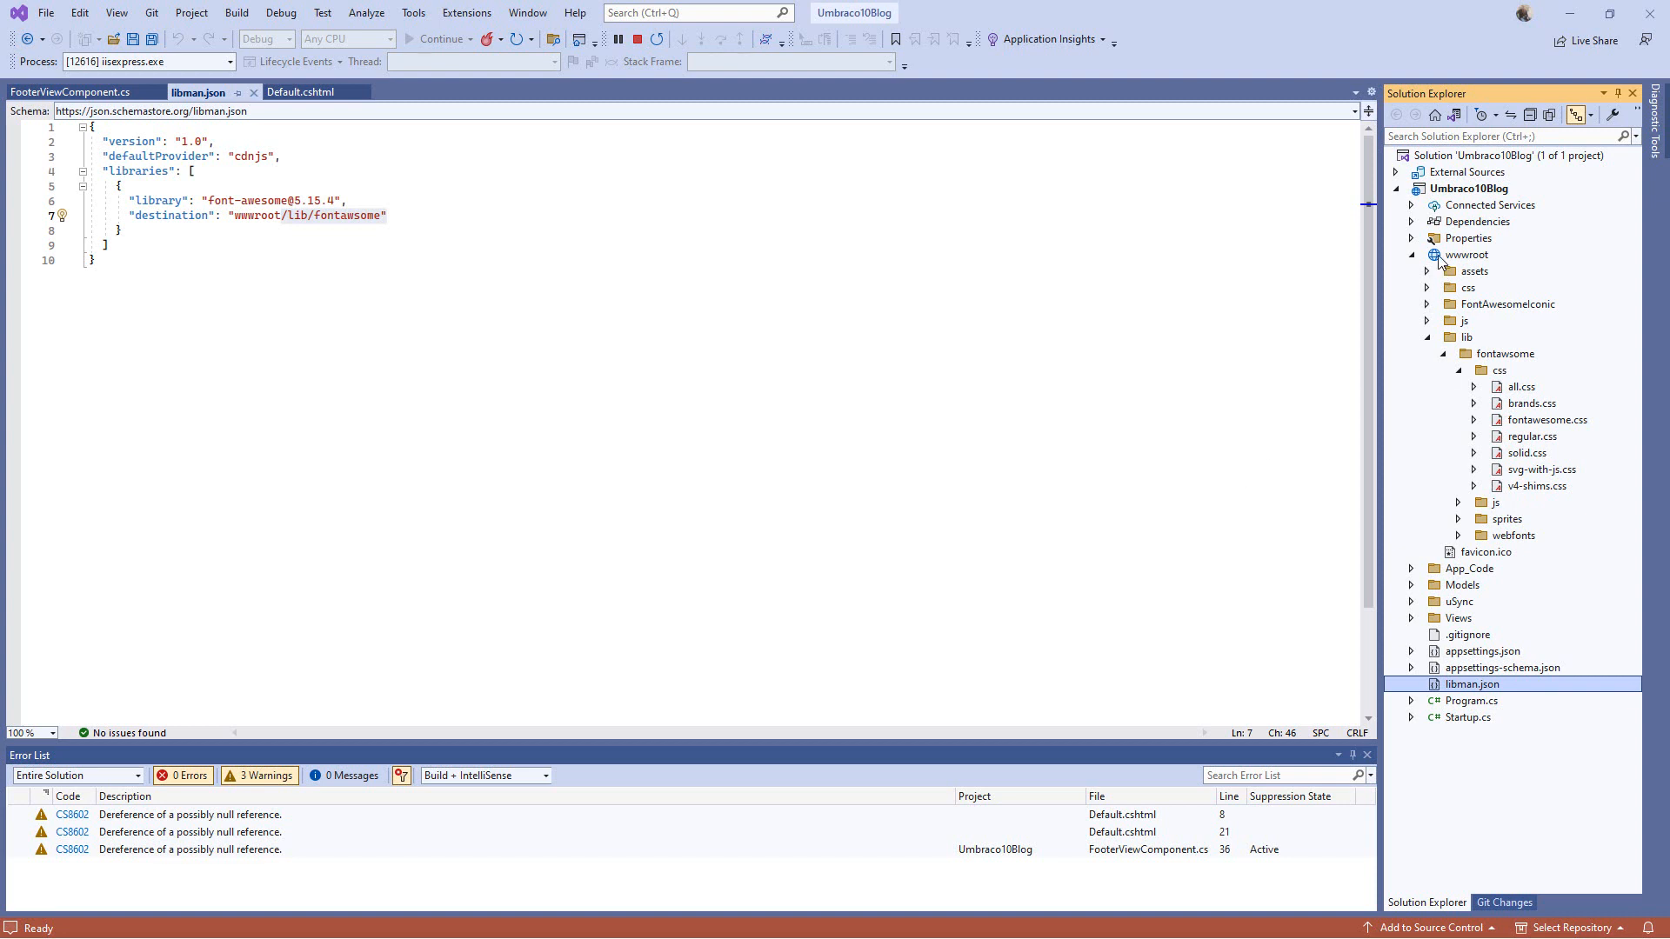
click(1427, 305)
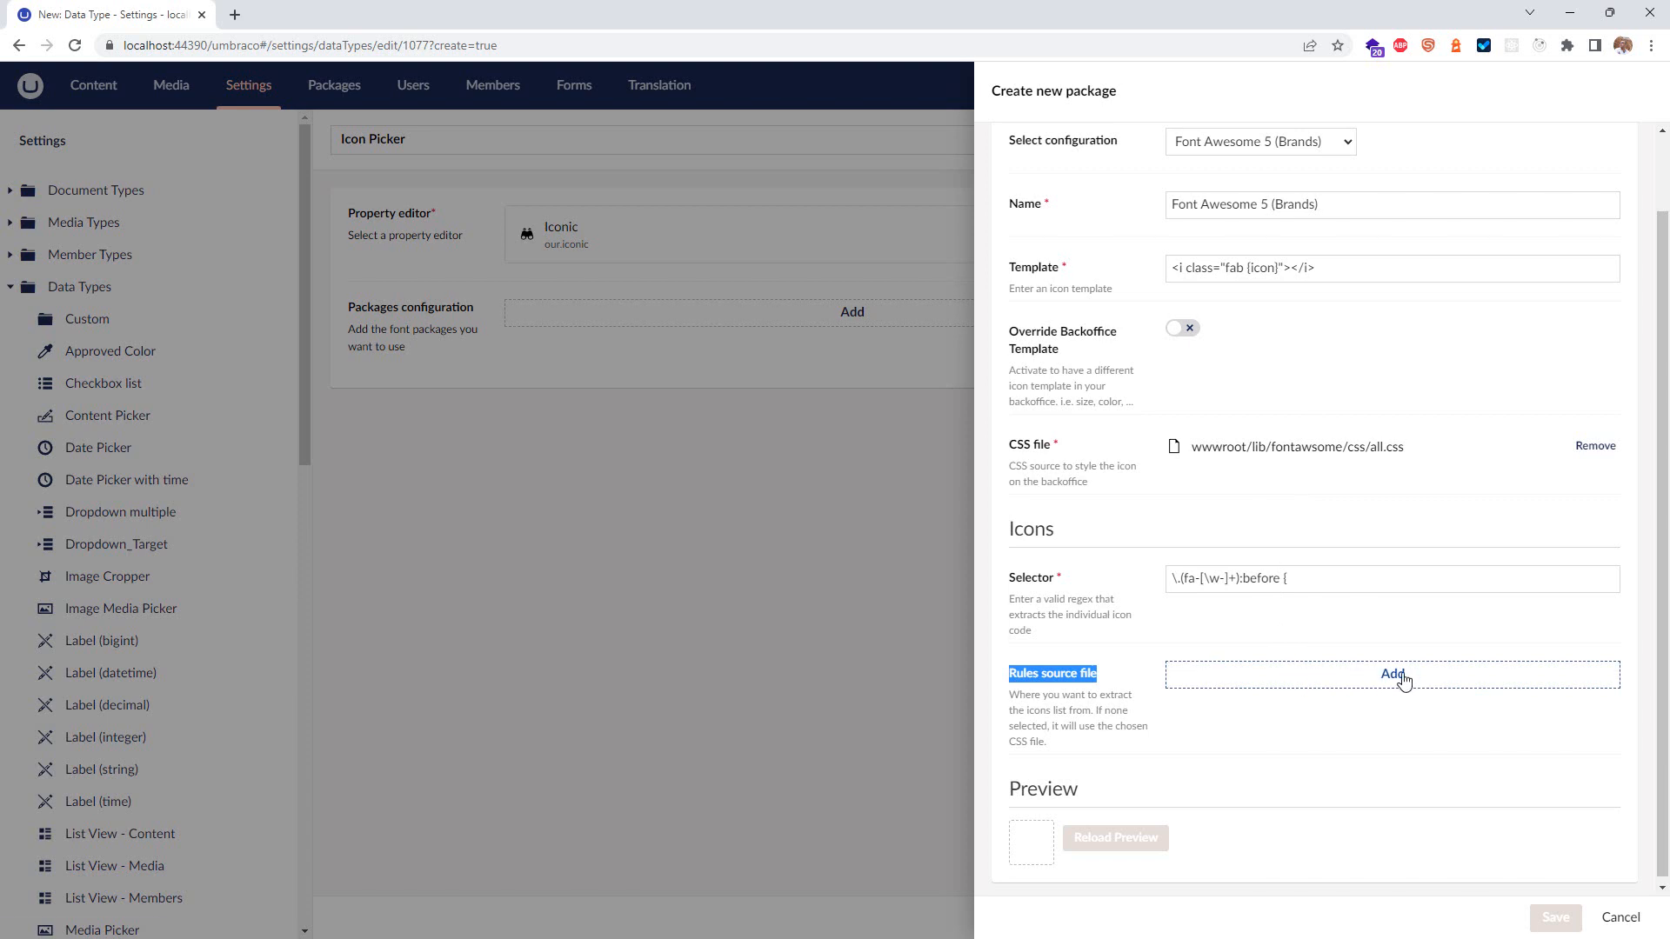
Step: Set the package's Rules source file to wwwroot/FontAwesomeIconic/fa-v5.15.4-Free-brands.css
click(1400, 676)
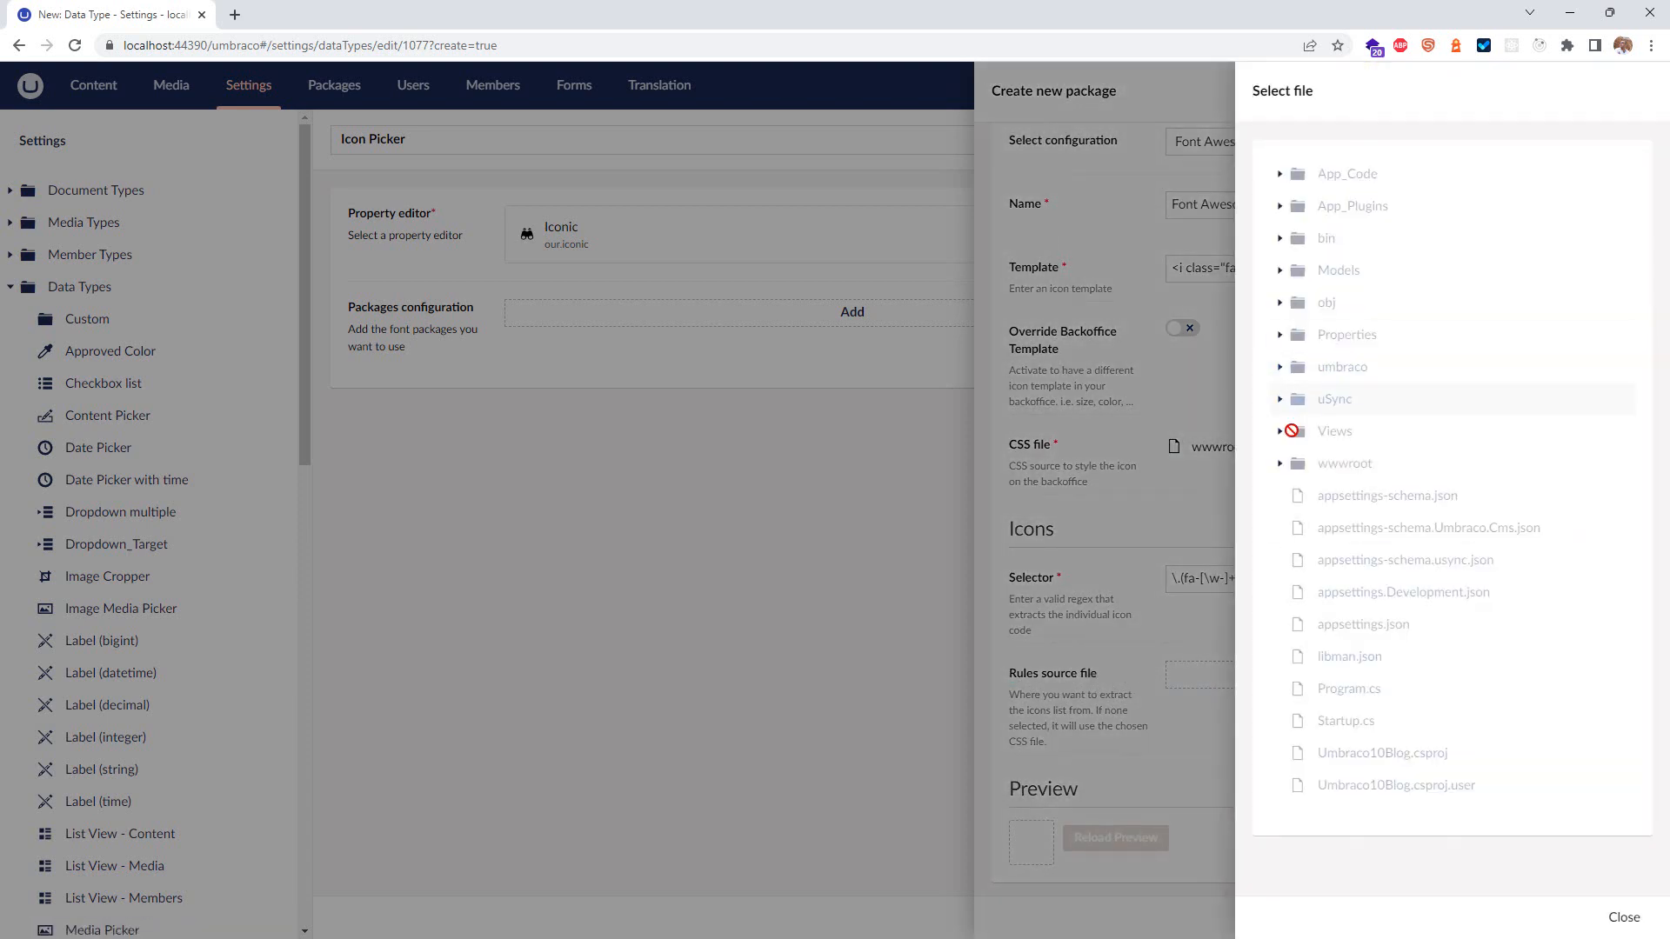
click(1280, 463)
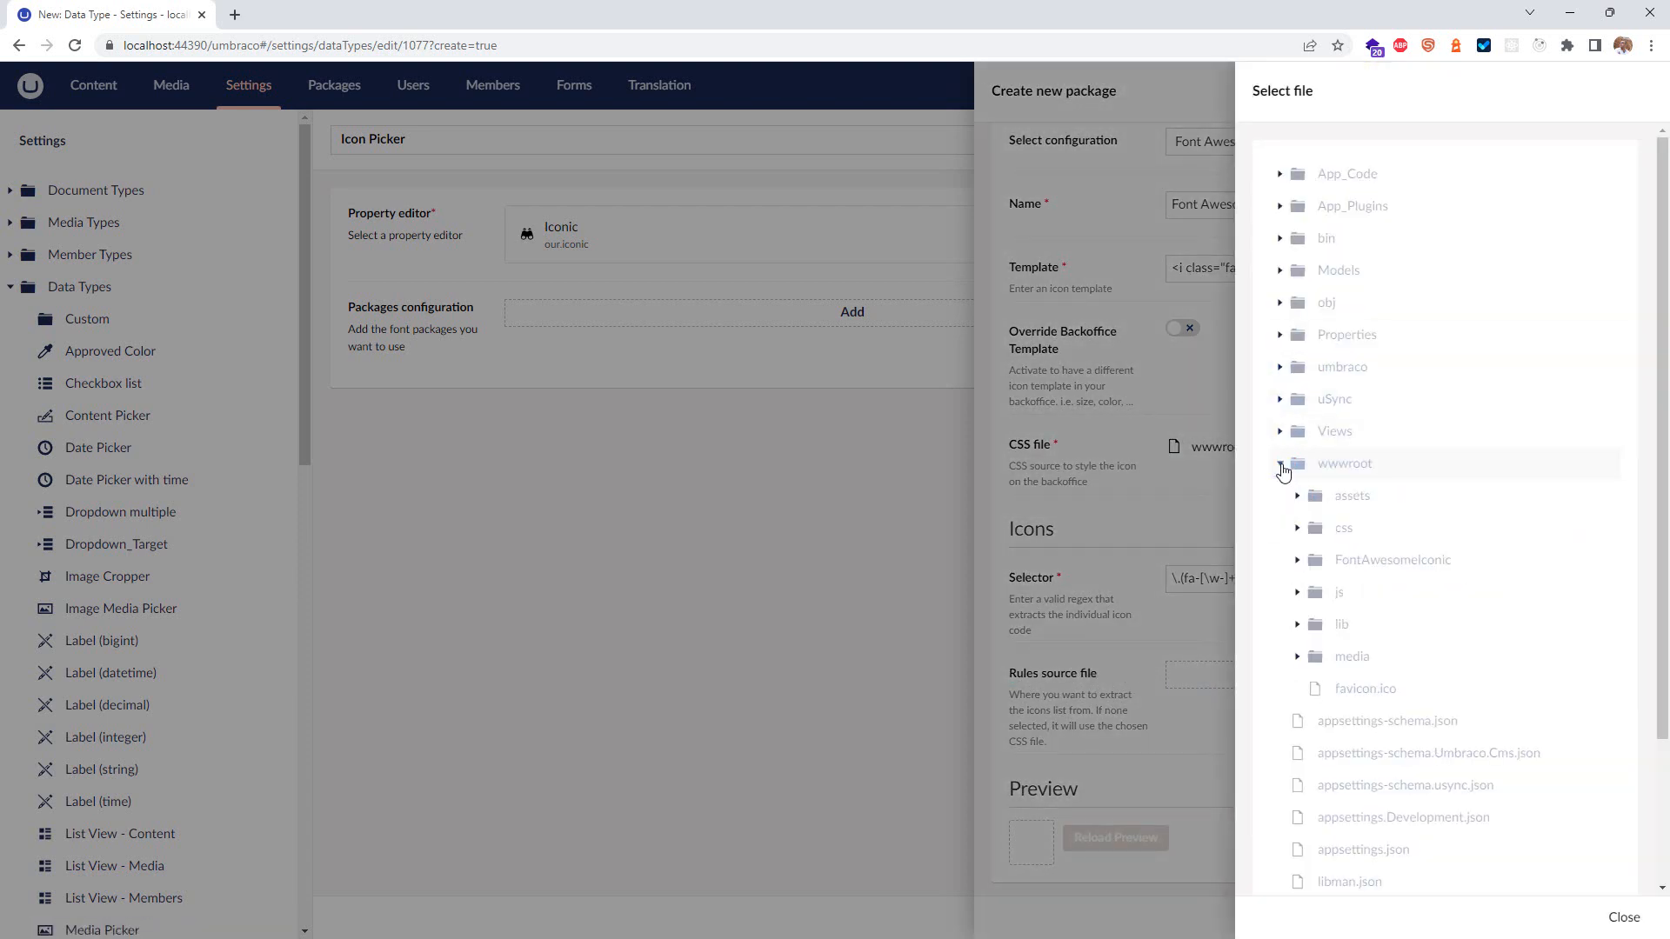
click(1297, 560)
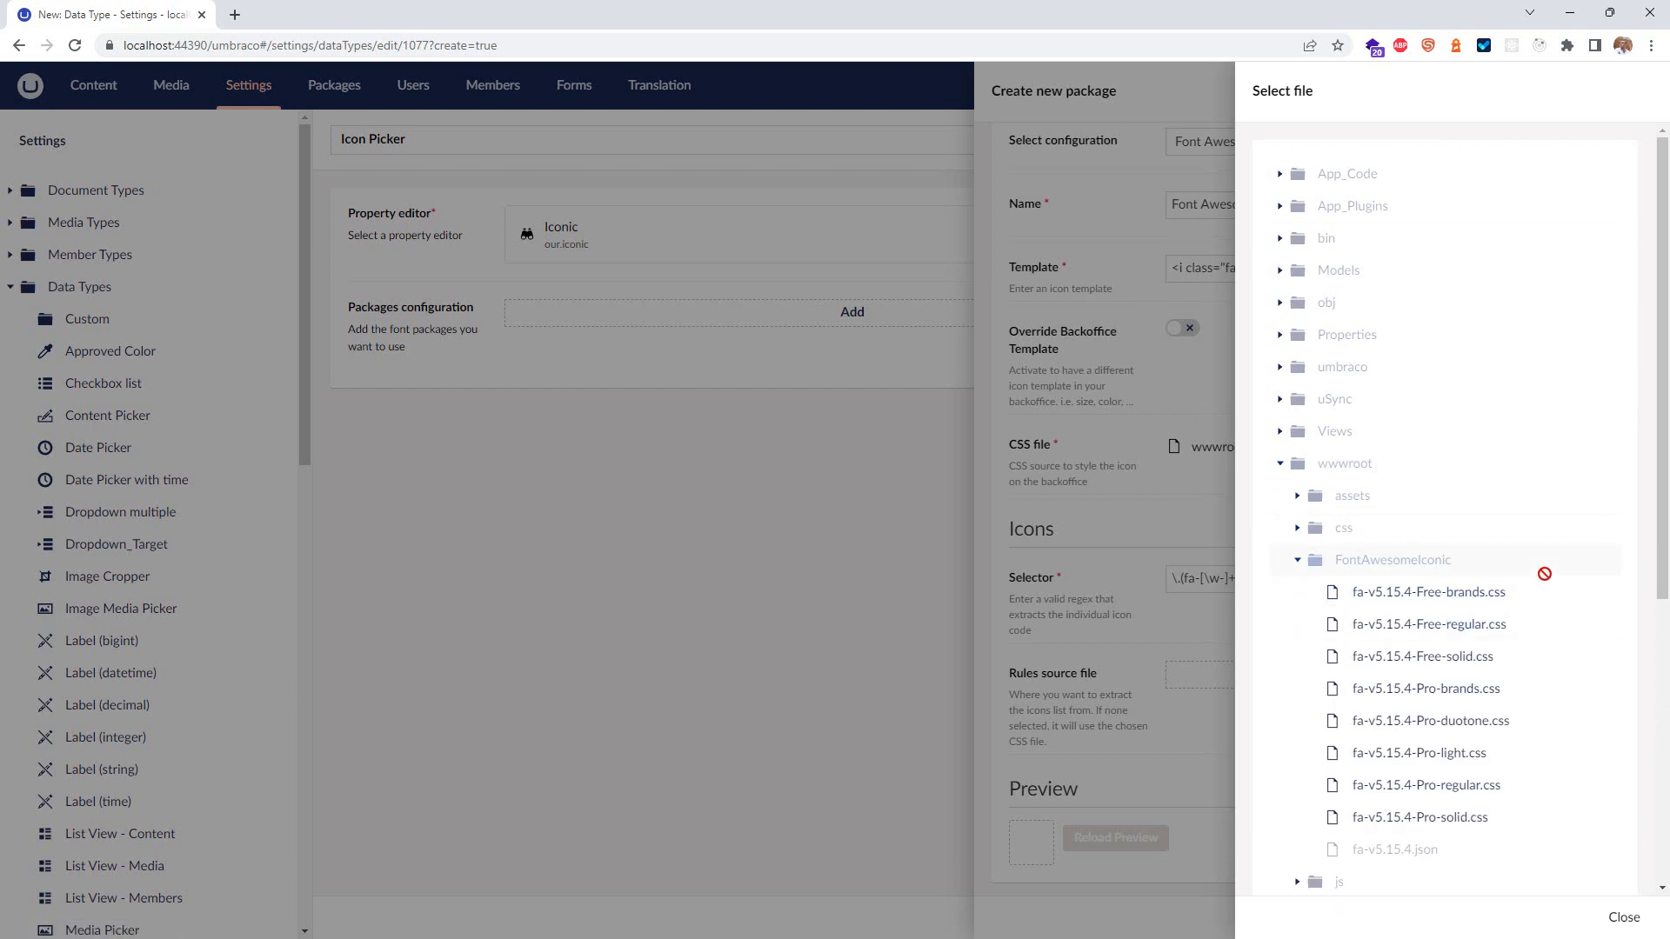
click(1446, 601)
Step: Reload the icon preview, and save the Font Awesome 5 (Brands) package and the Icon Picker data type
scroll(1305, 226, up, 1)
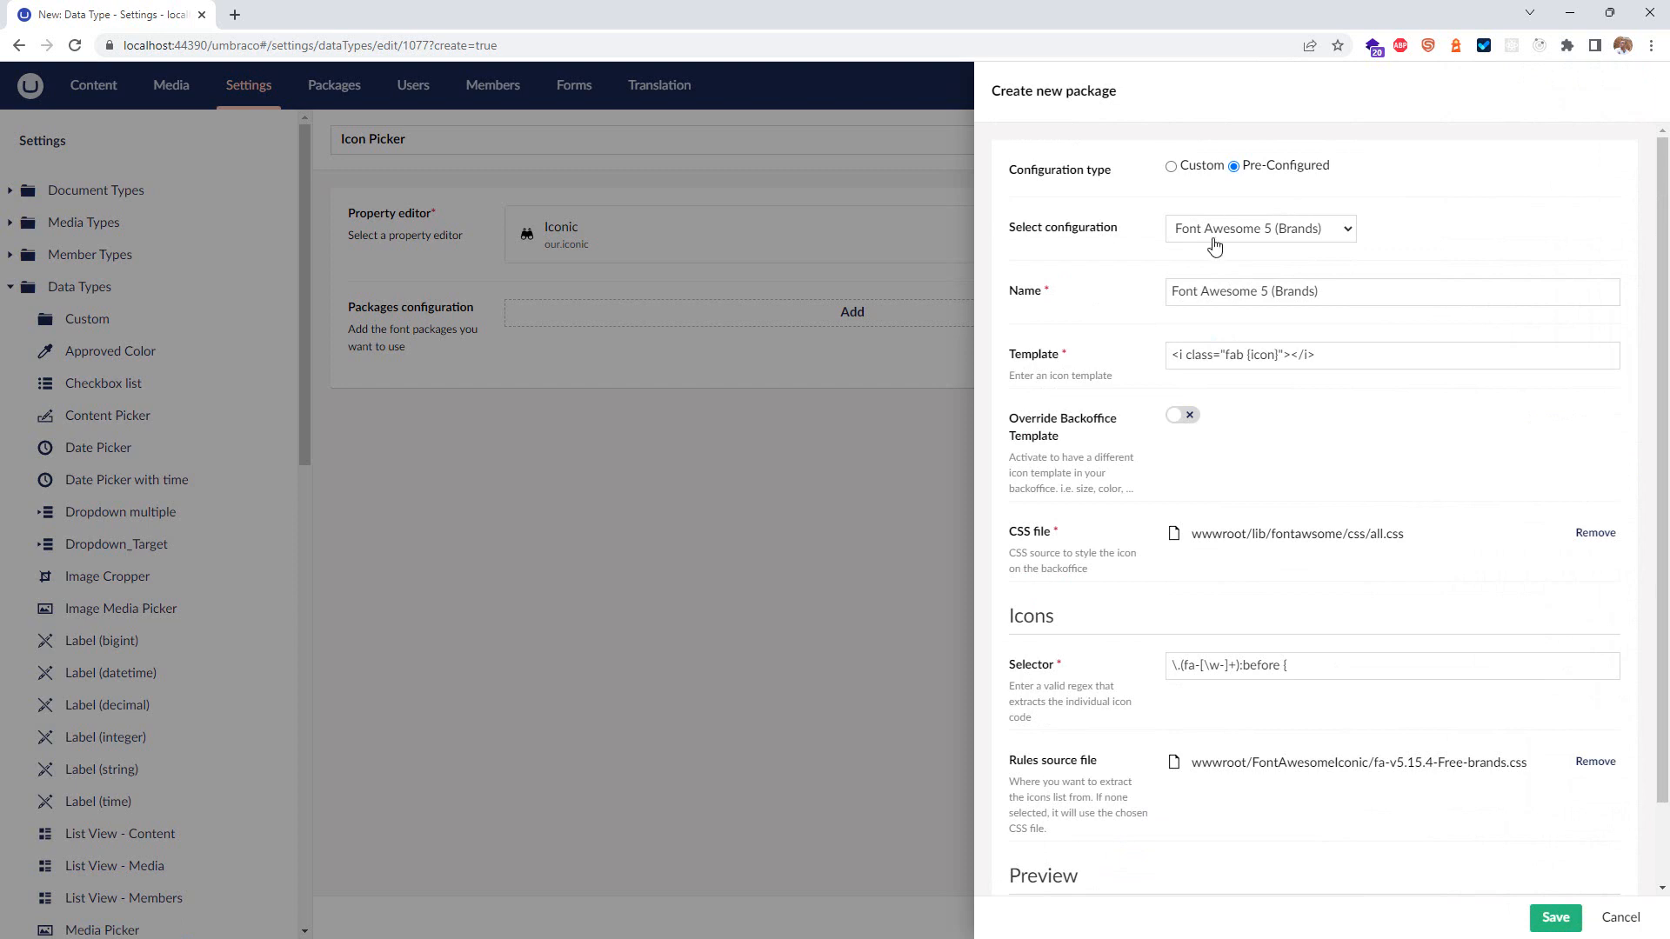
scroll(1131, 696, down, 1)
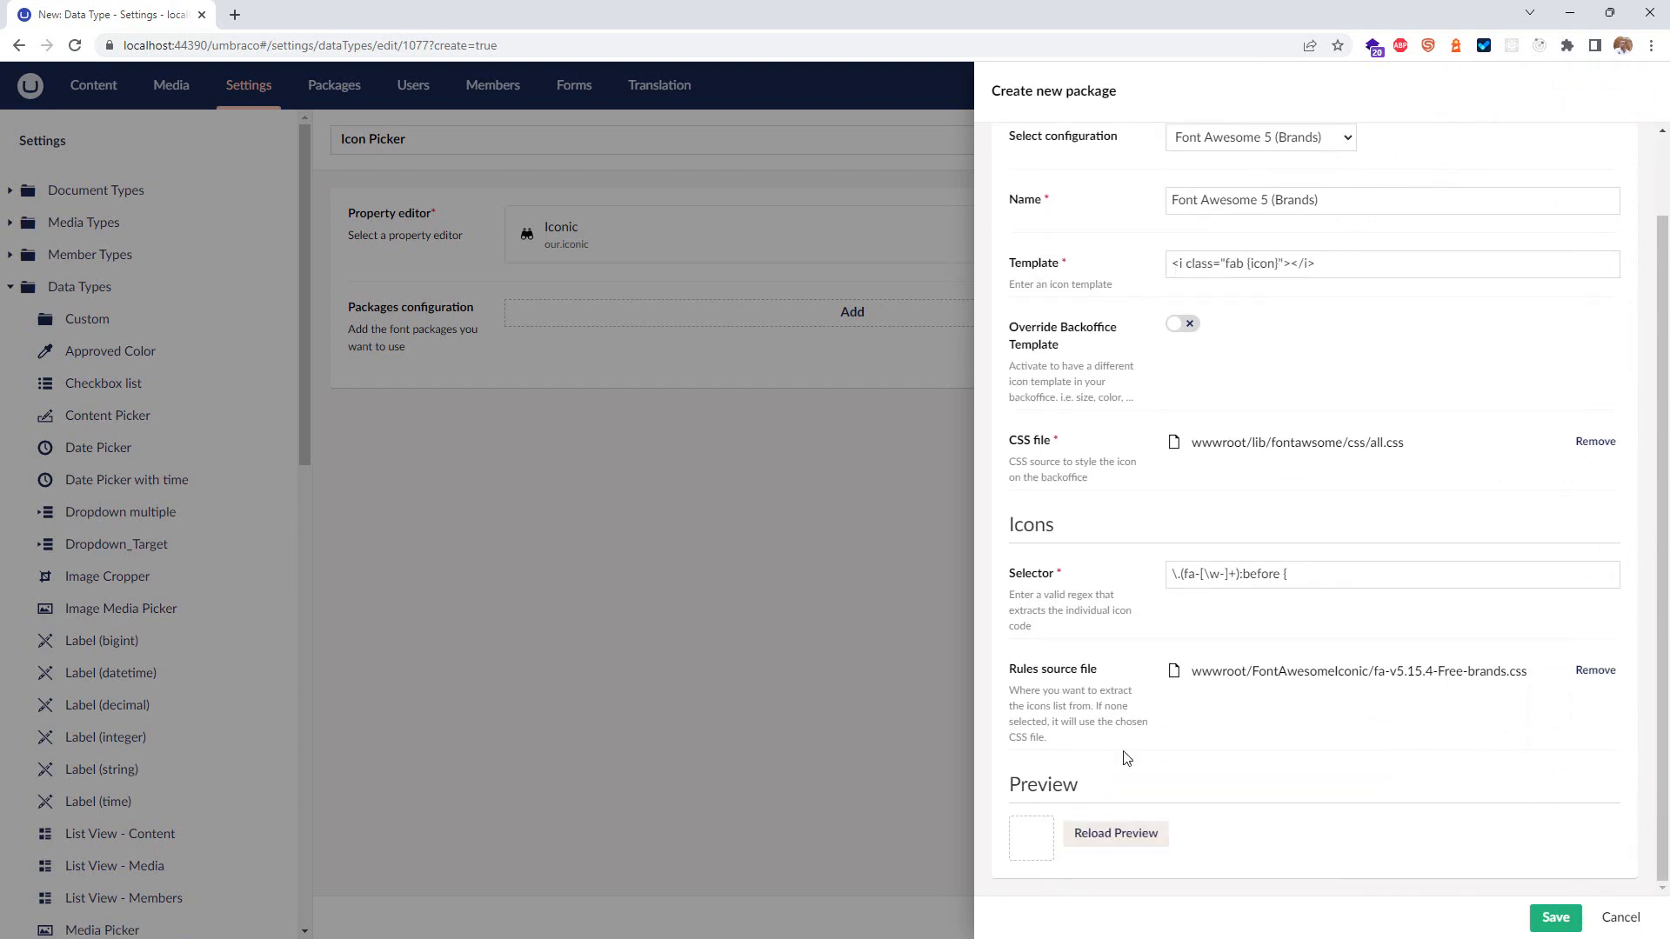
click(1134, 834)
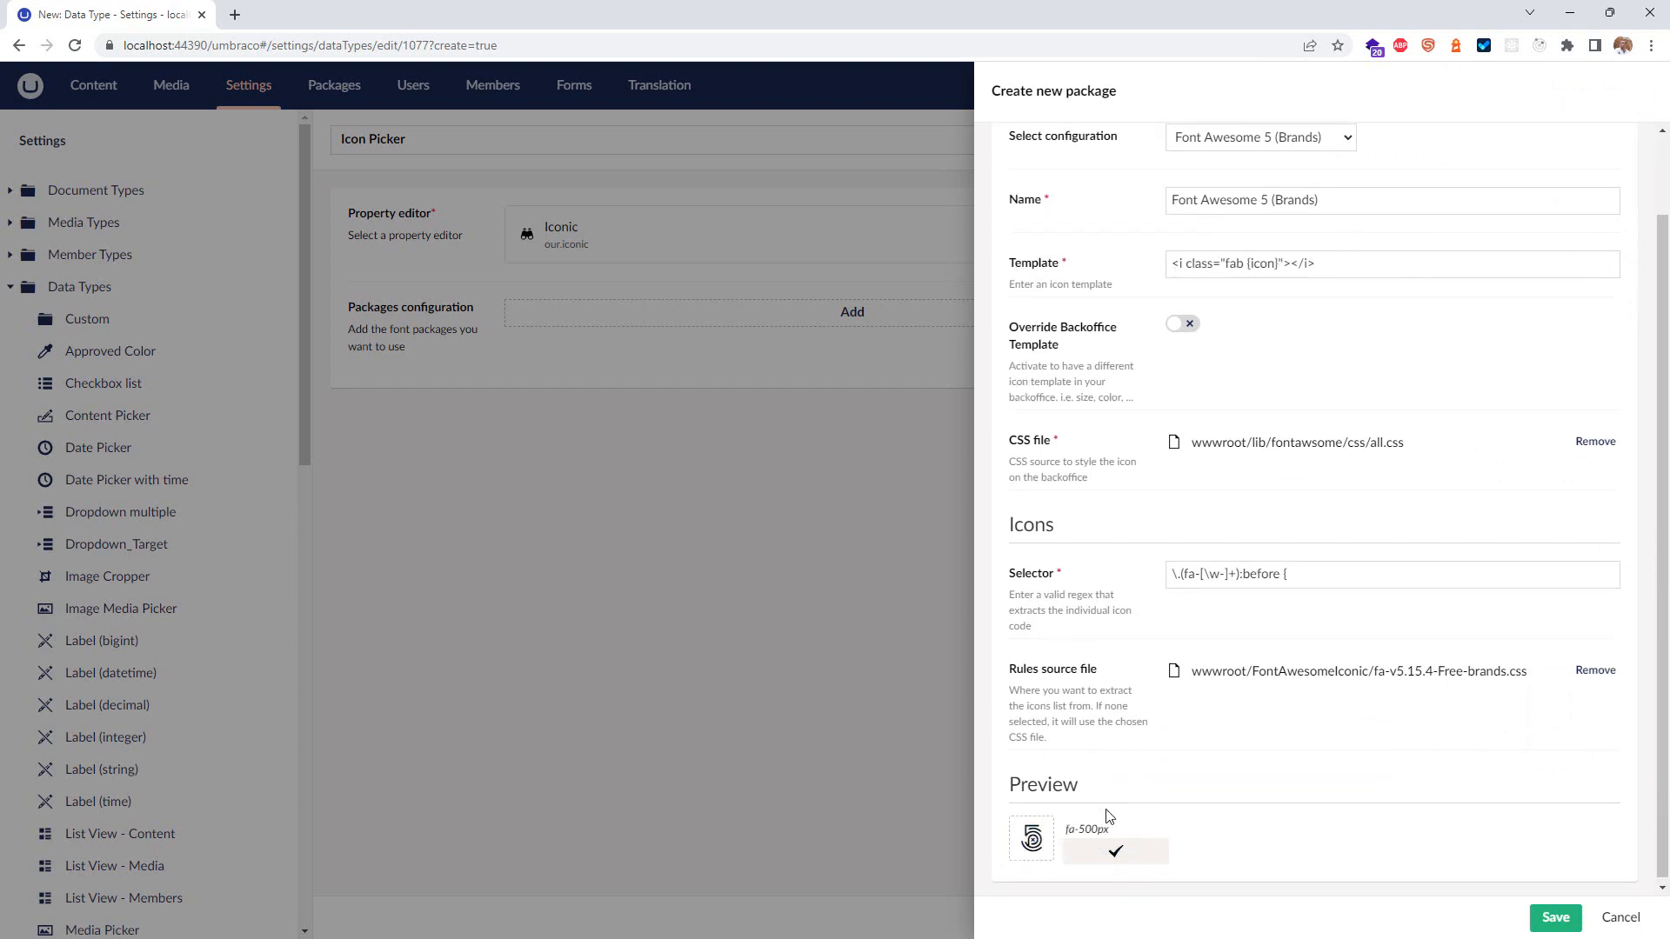
click(1555, 917)
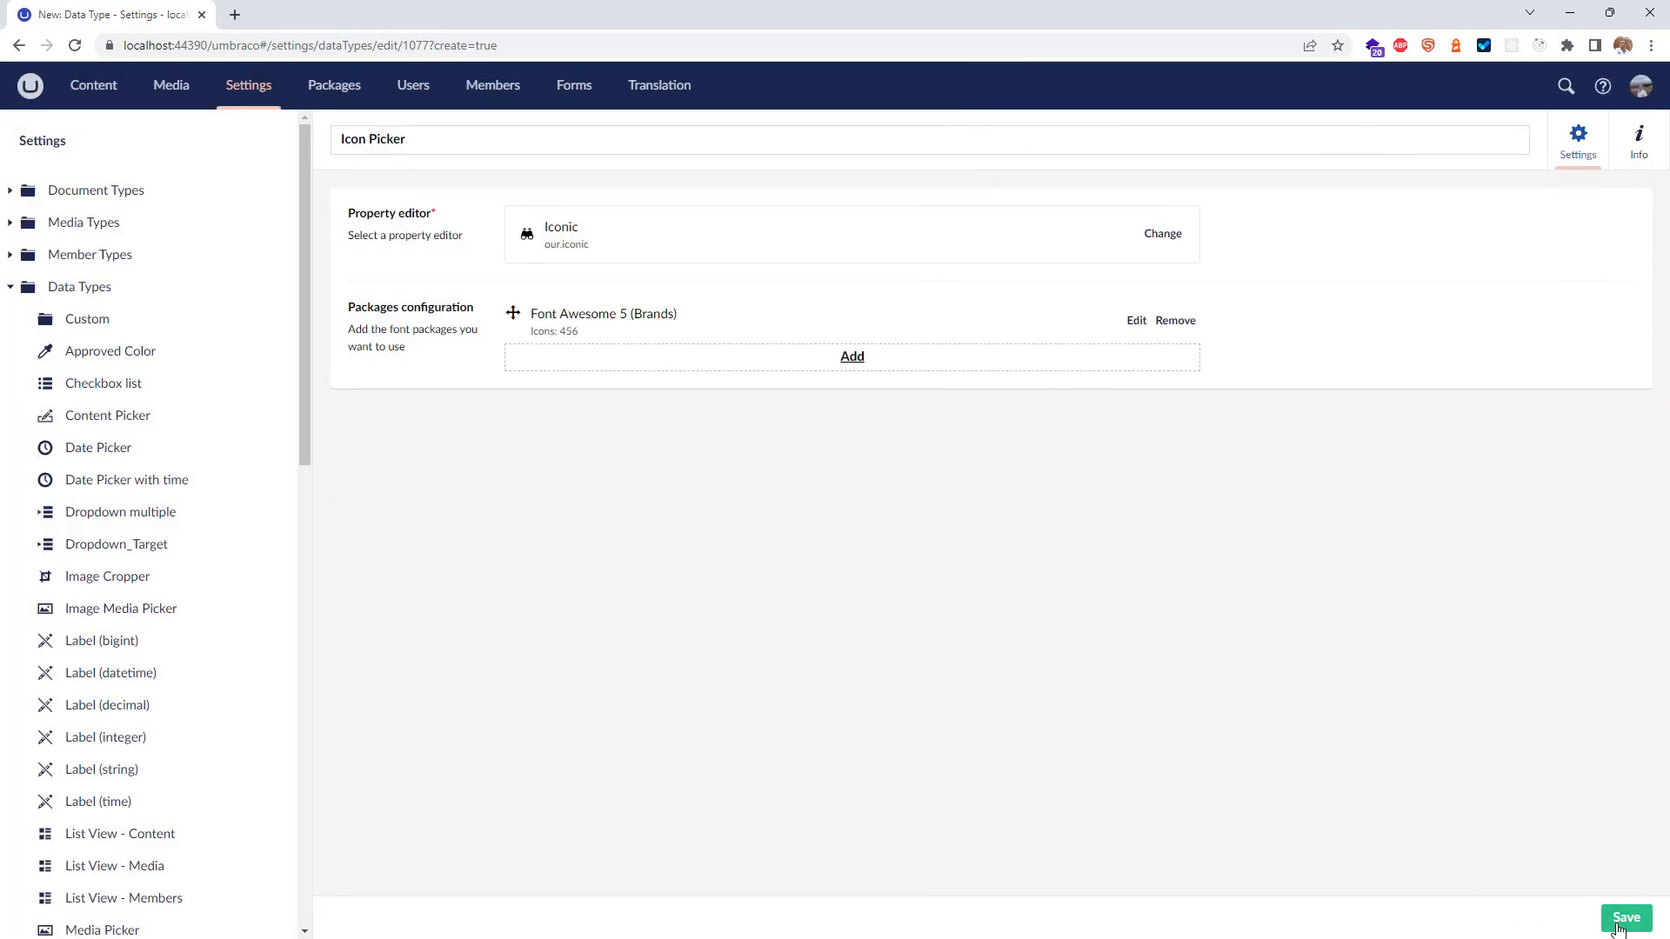
click(1623, 920)
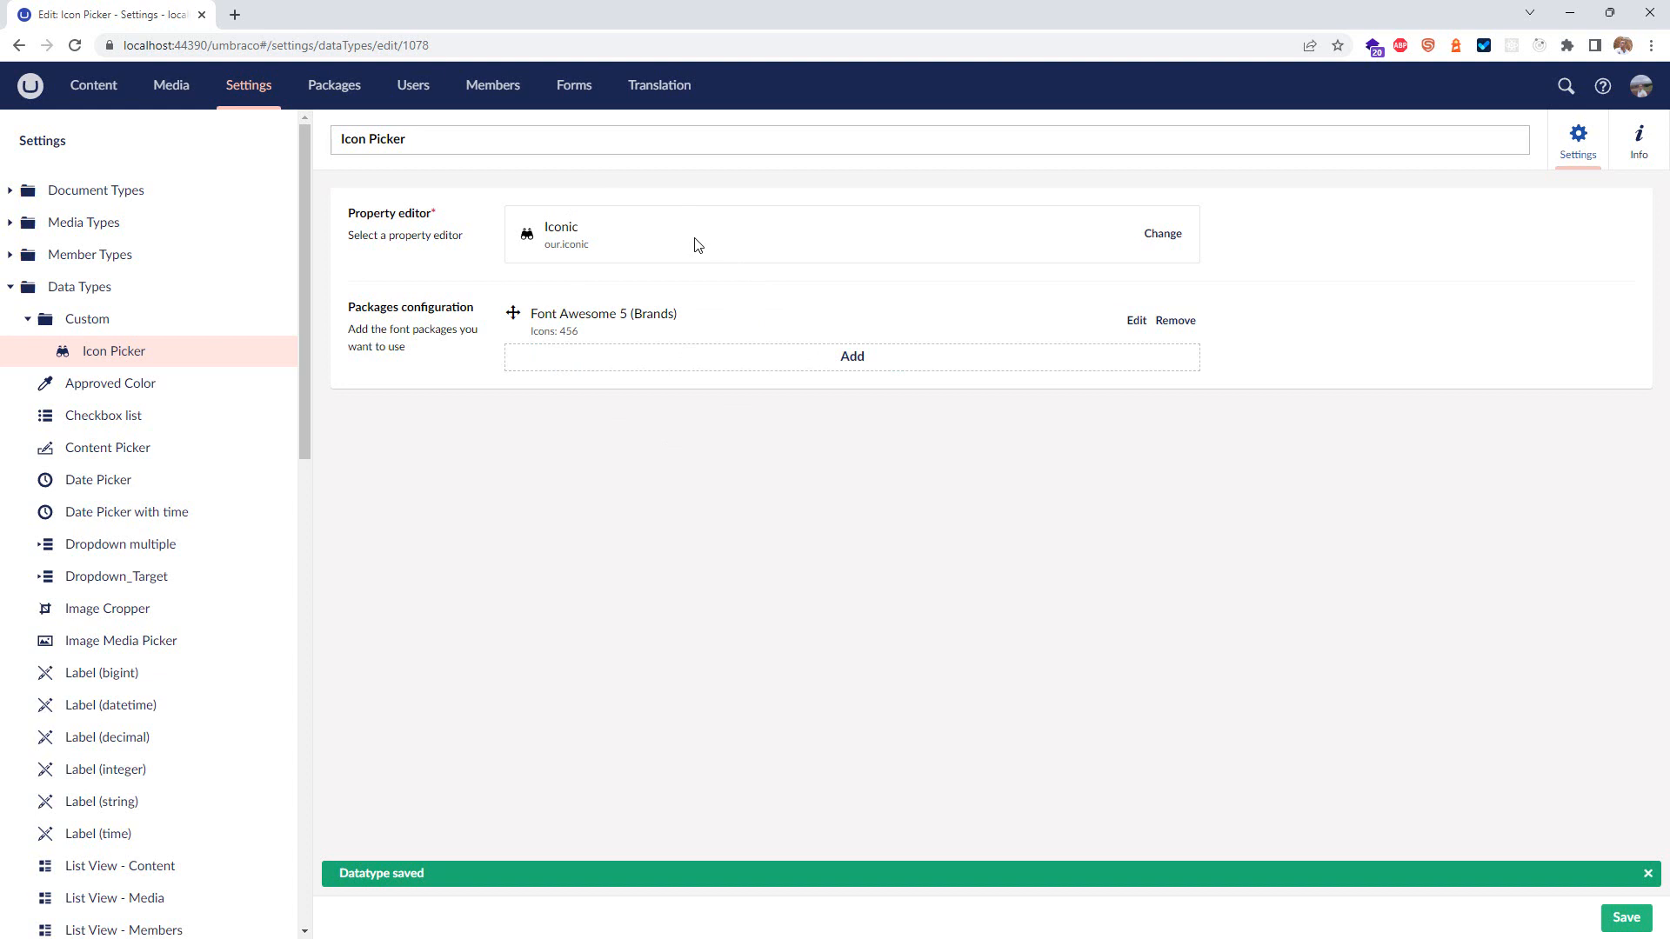
Step: Open the first Social Media Element in the Home page's footer content and inspect its Icon value
click(100, 97)
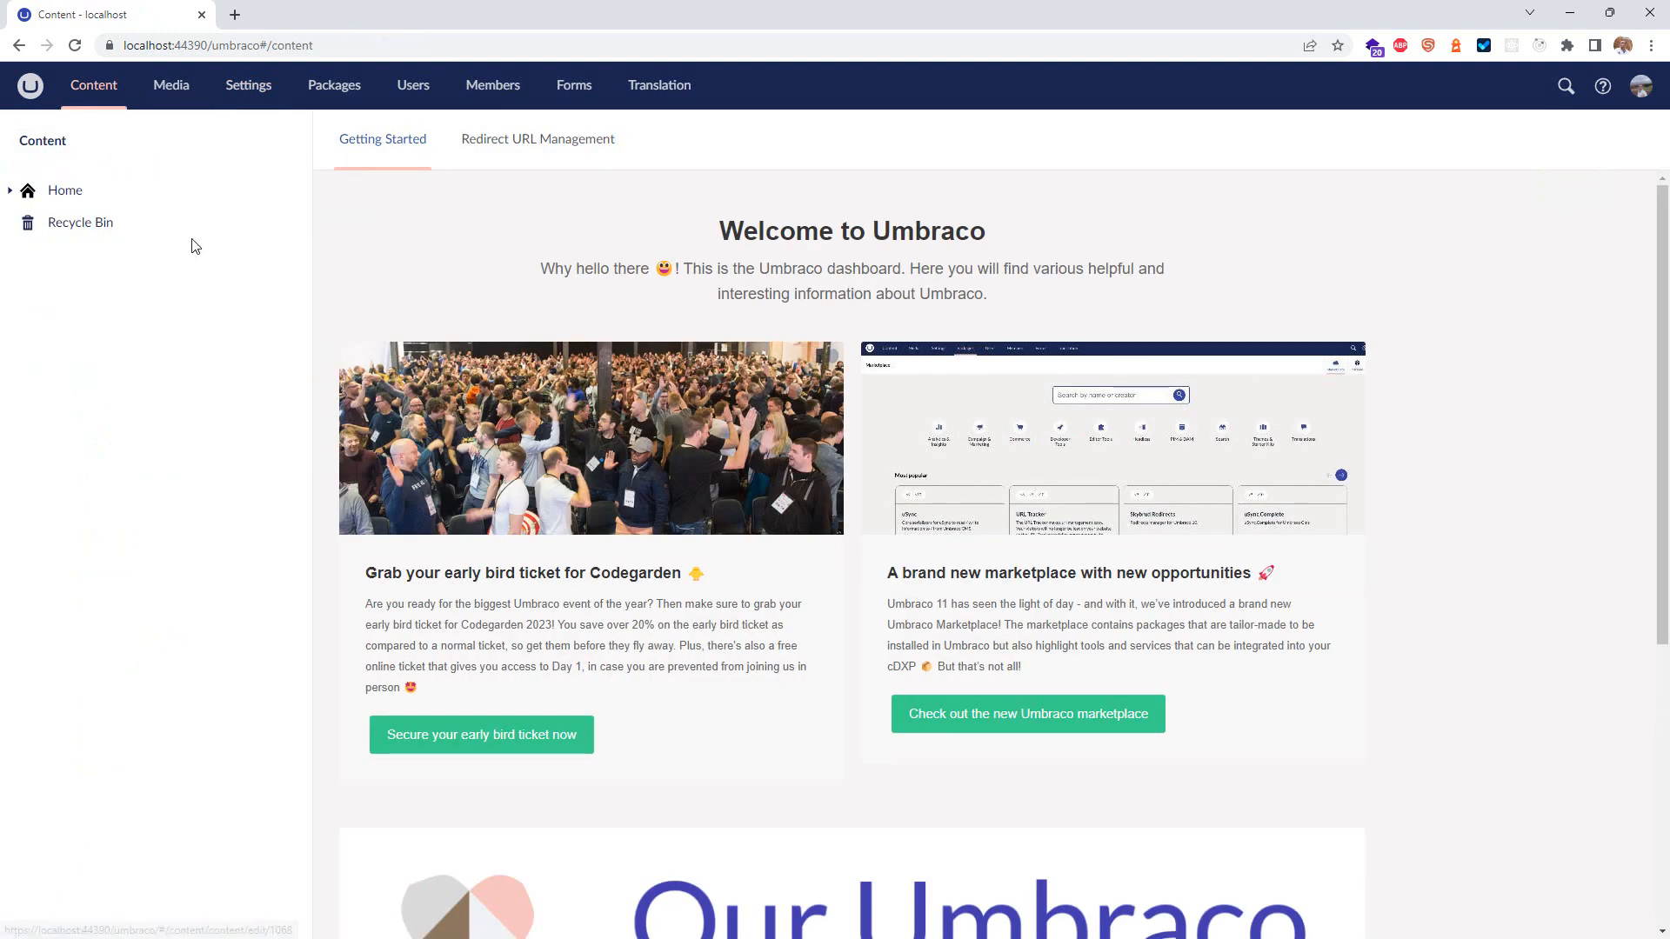
click(52, 192)
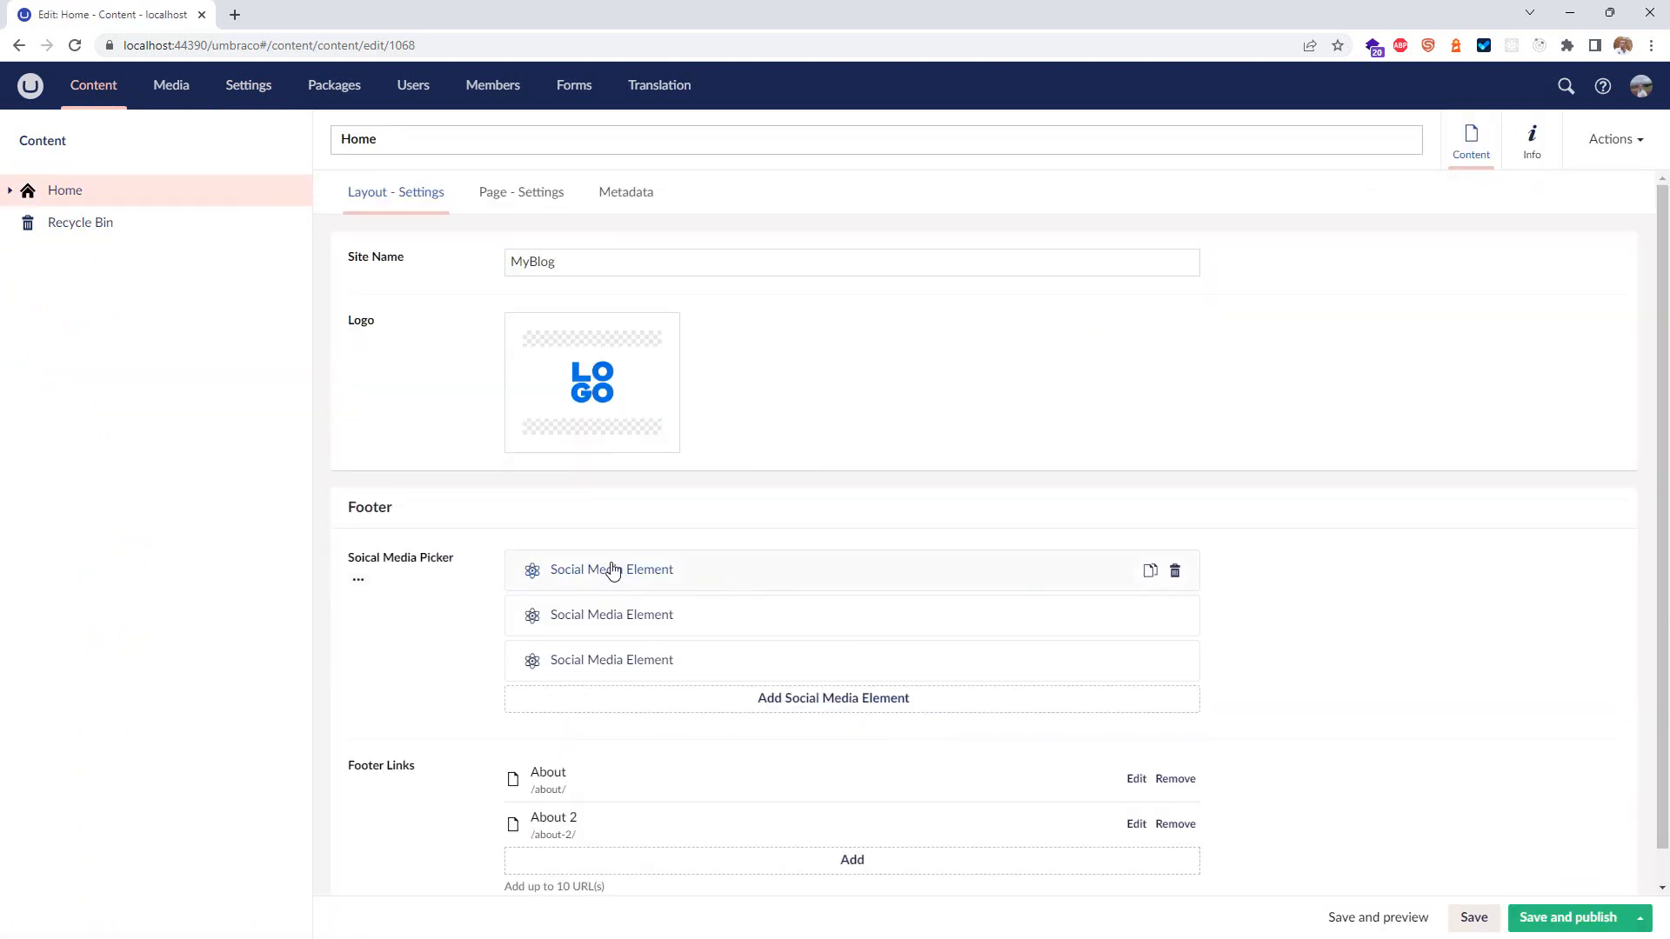
click(615, 570)
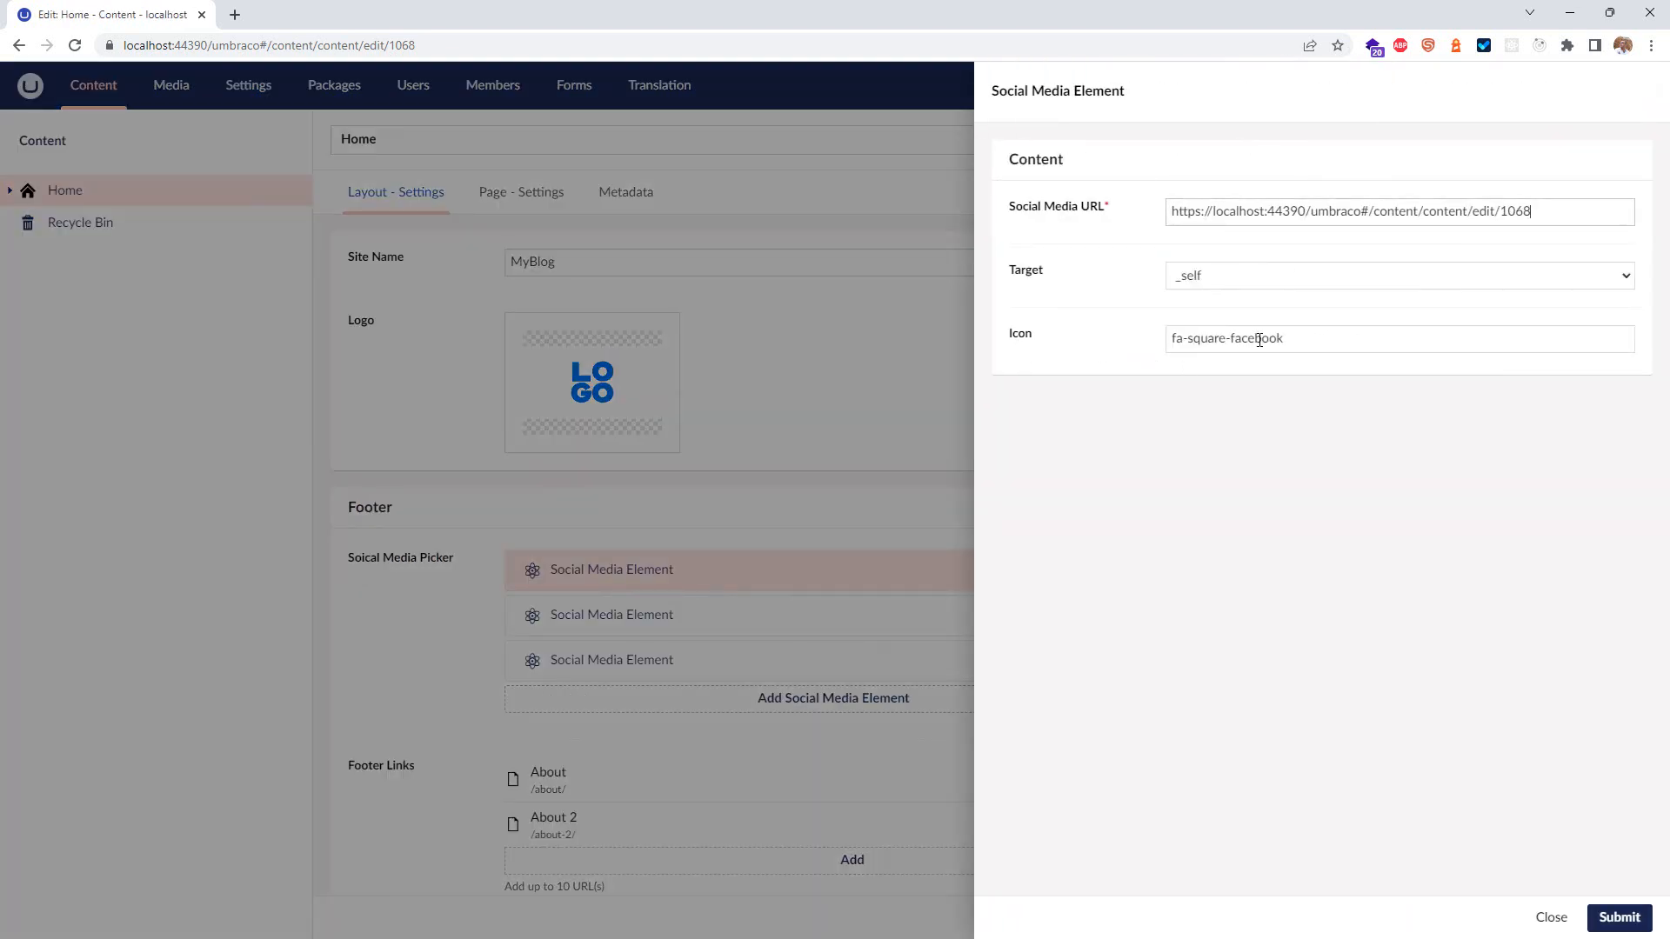
triple_click(1259, 340)
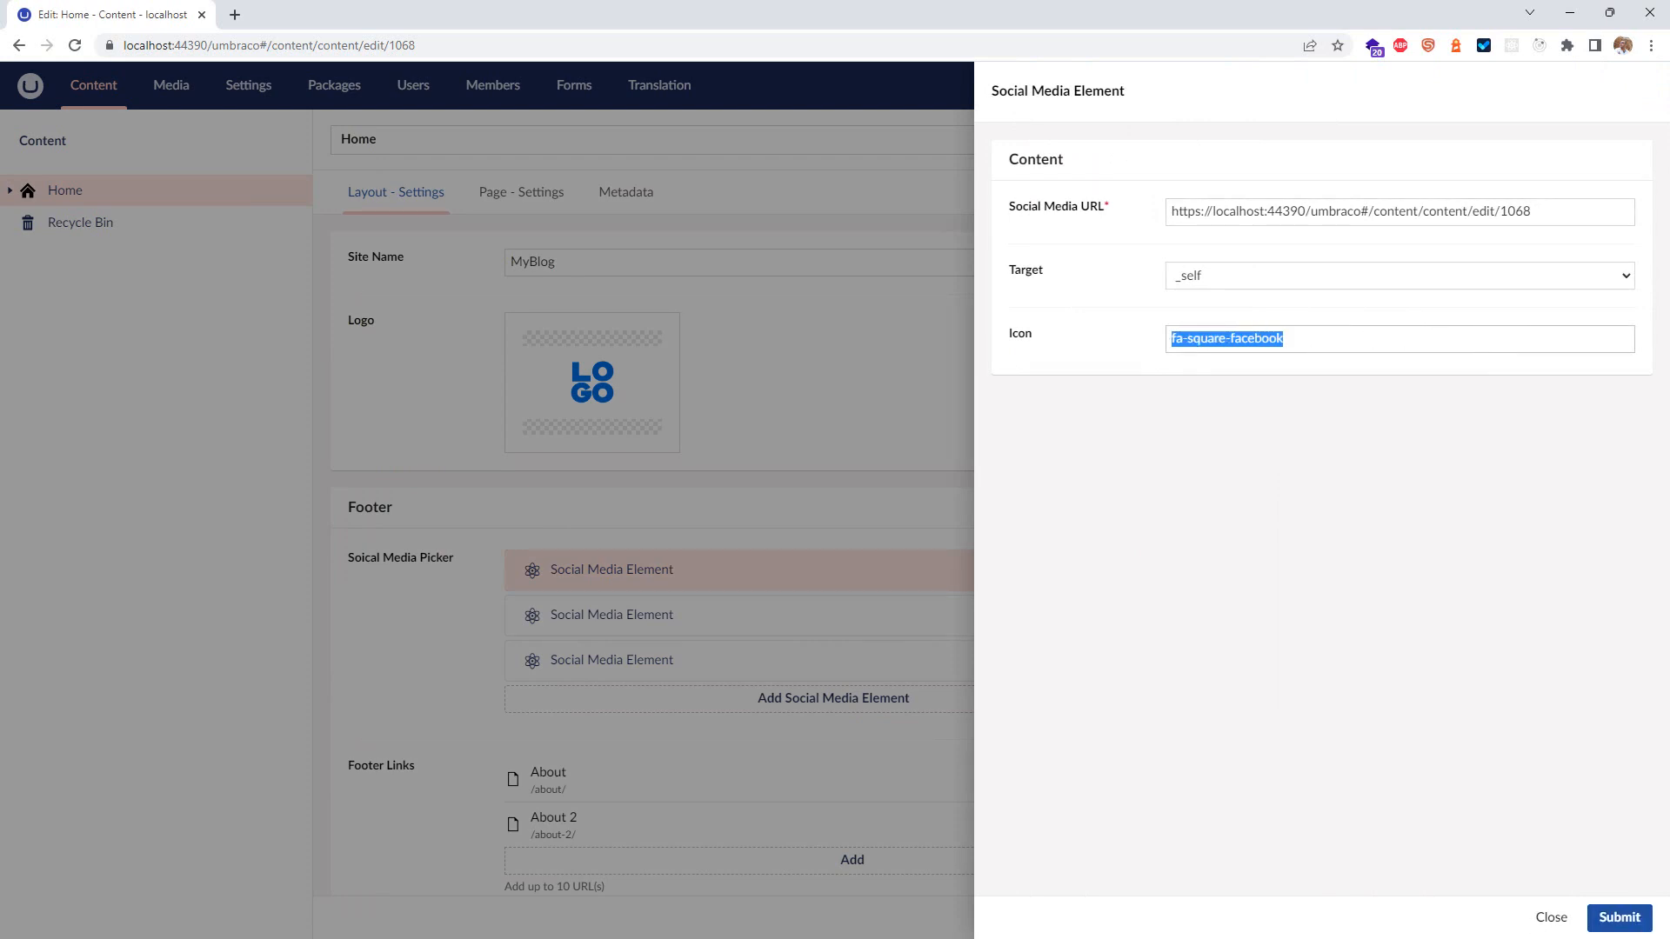
Step: Close the element's content and open the Social Media Element document type from Master > Elements in the settings
click(1552, 918)
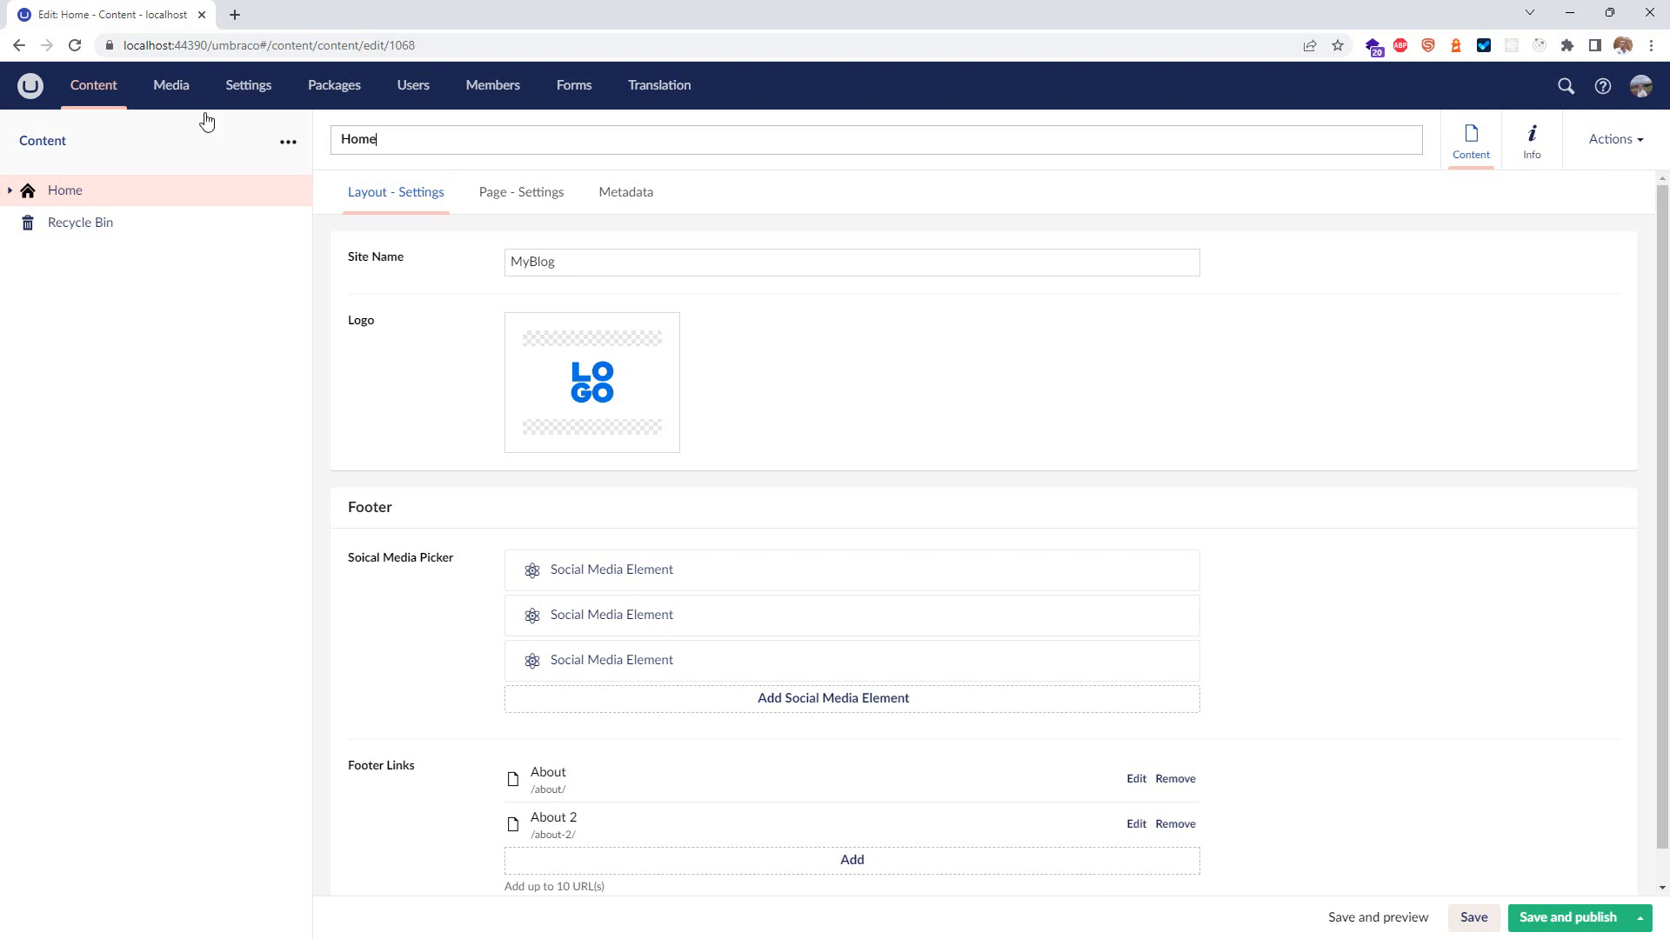
click(248, 84)
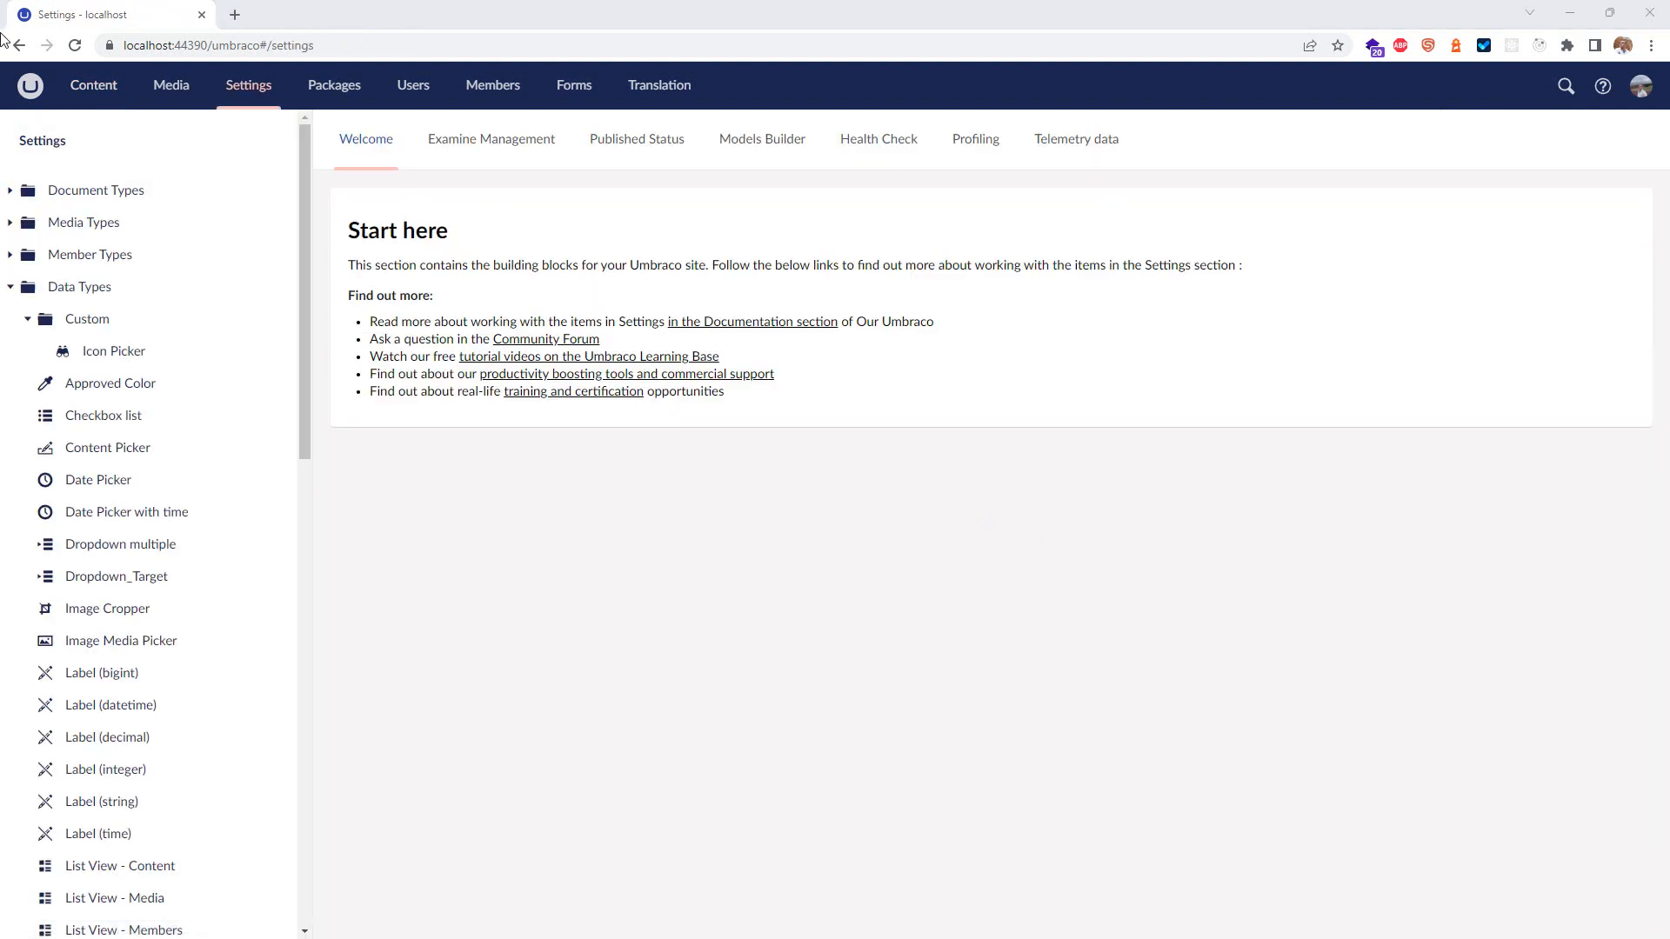
click(11, 192)
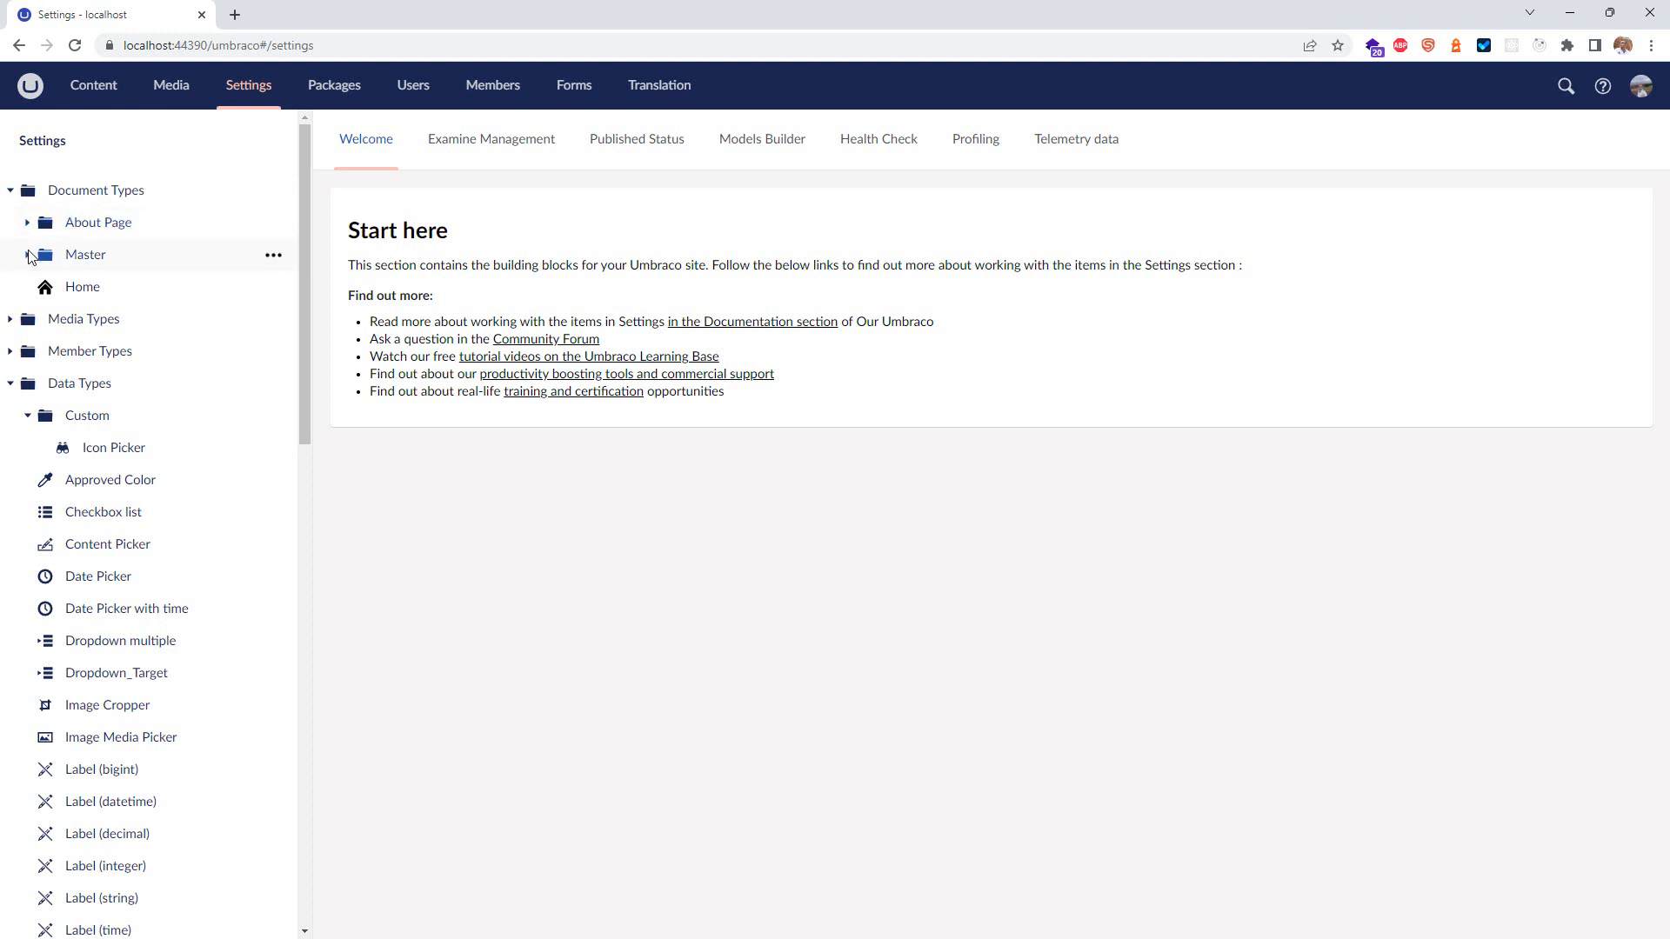
click(27, 254)
click(44, 319)
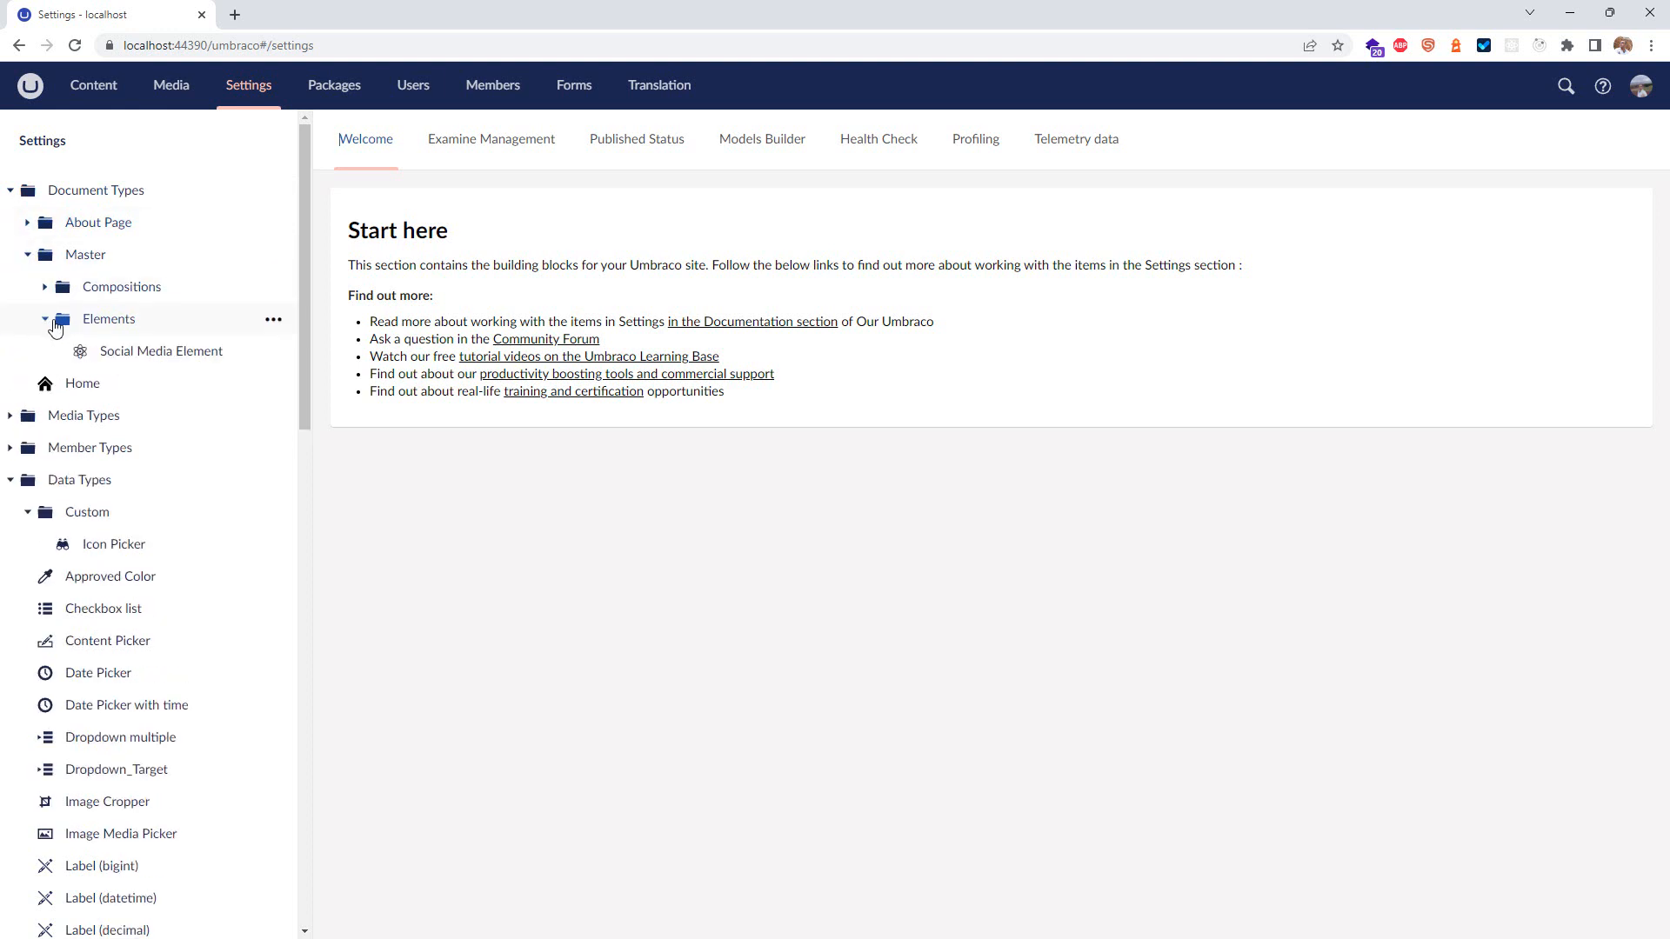
click(160, 350)
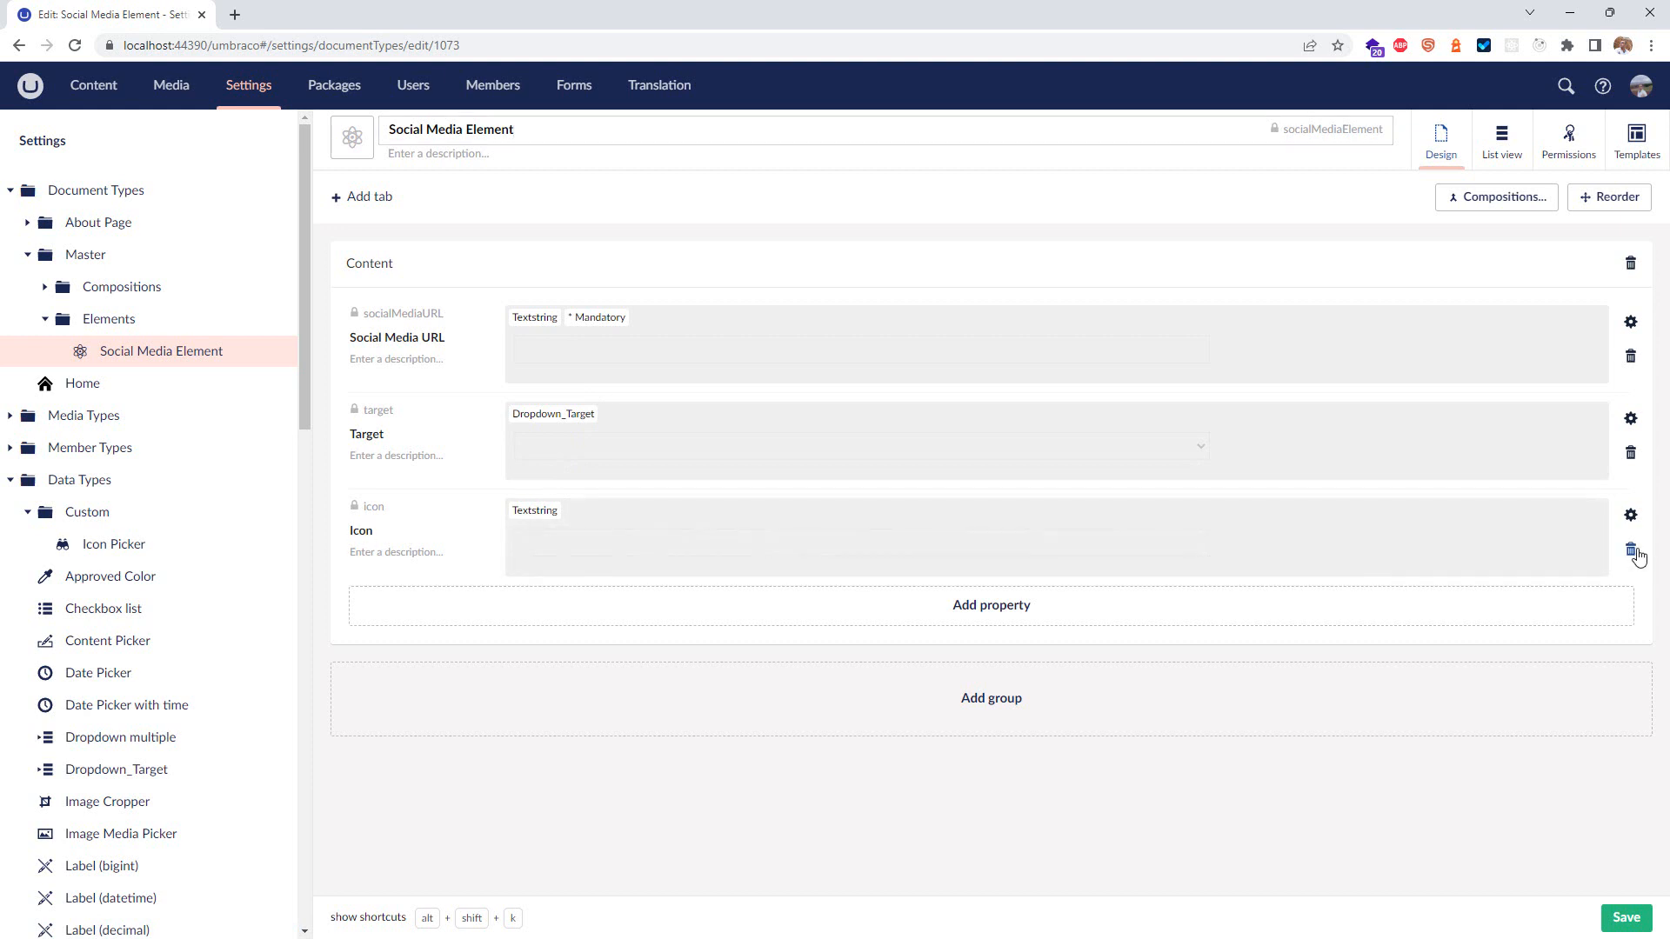
Step: Delete the Textstring-based Icon property from the Social Media Element document type and save it
click(1630, 550)
click(1035, 547)
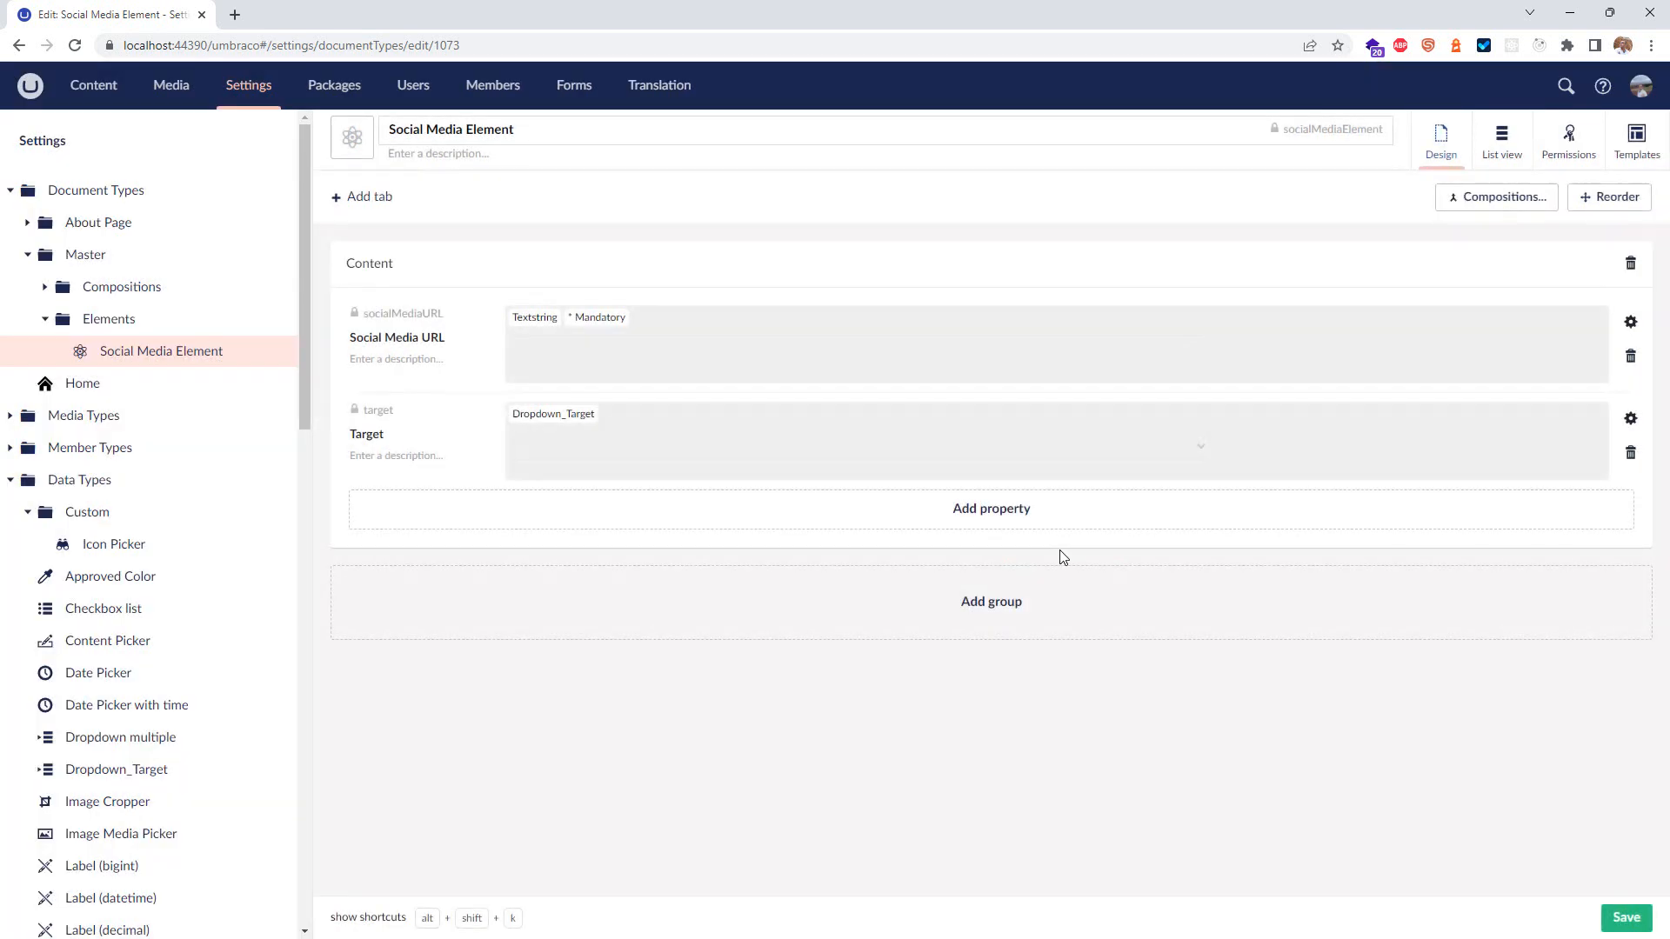
click(1623, 920)
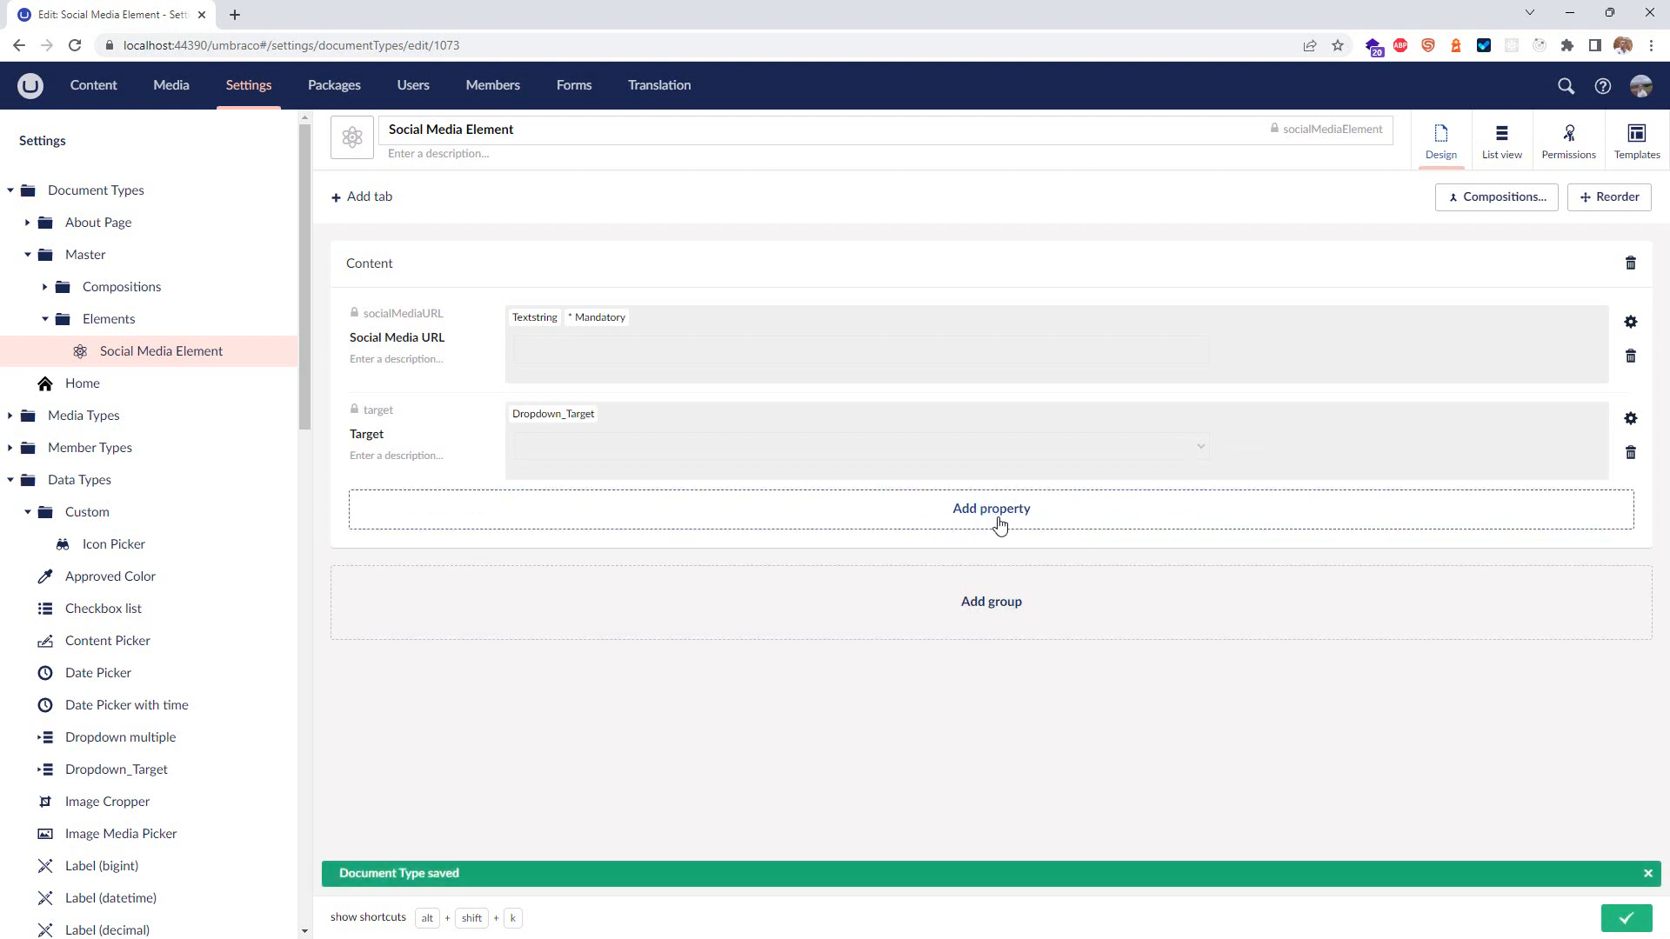
Step: Add a mandatory property named Icon to the Content group, using the existing Icon Picker data type
click(992, 526)
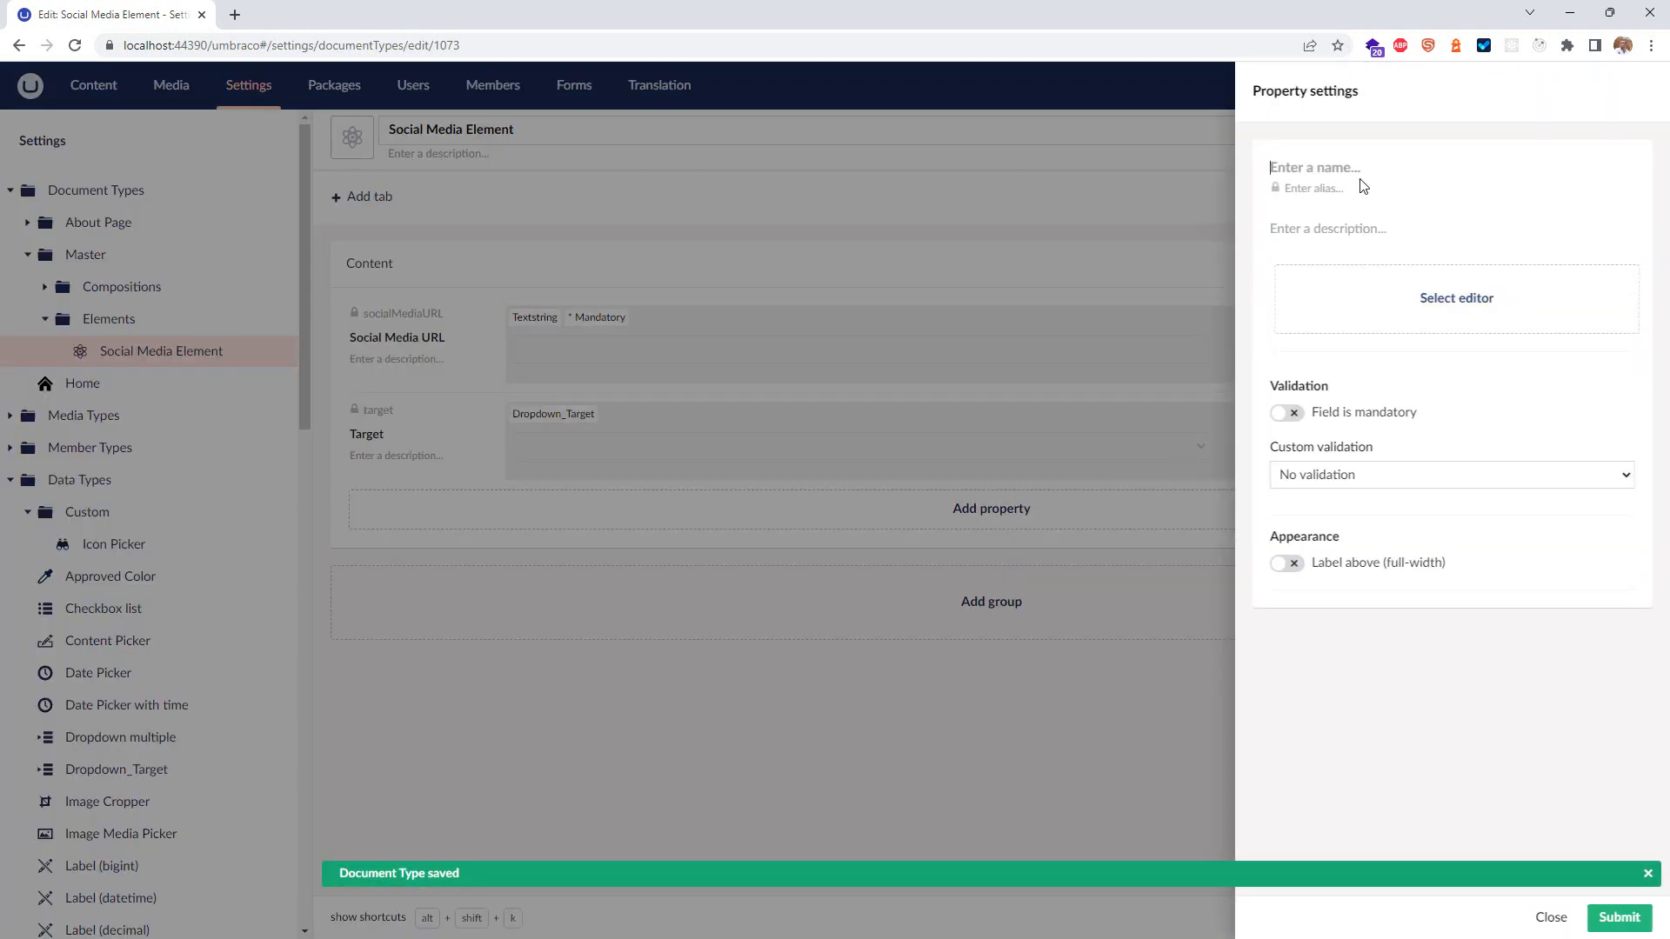
text(Icon)
click(1398, 311)
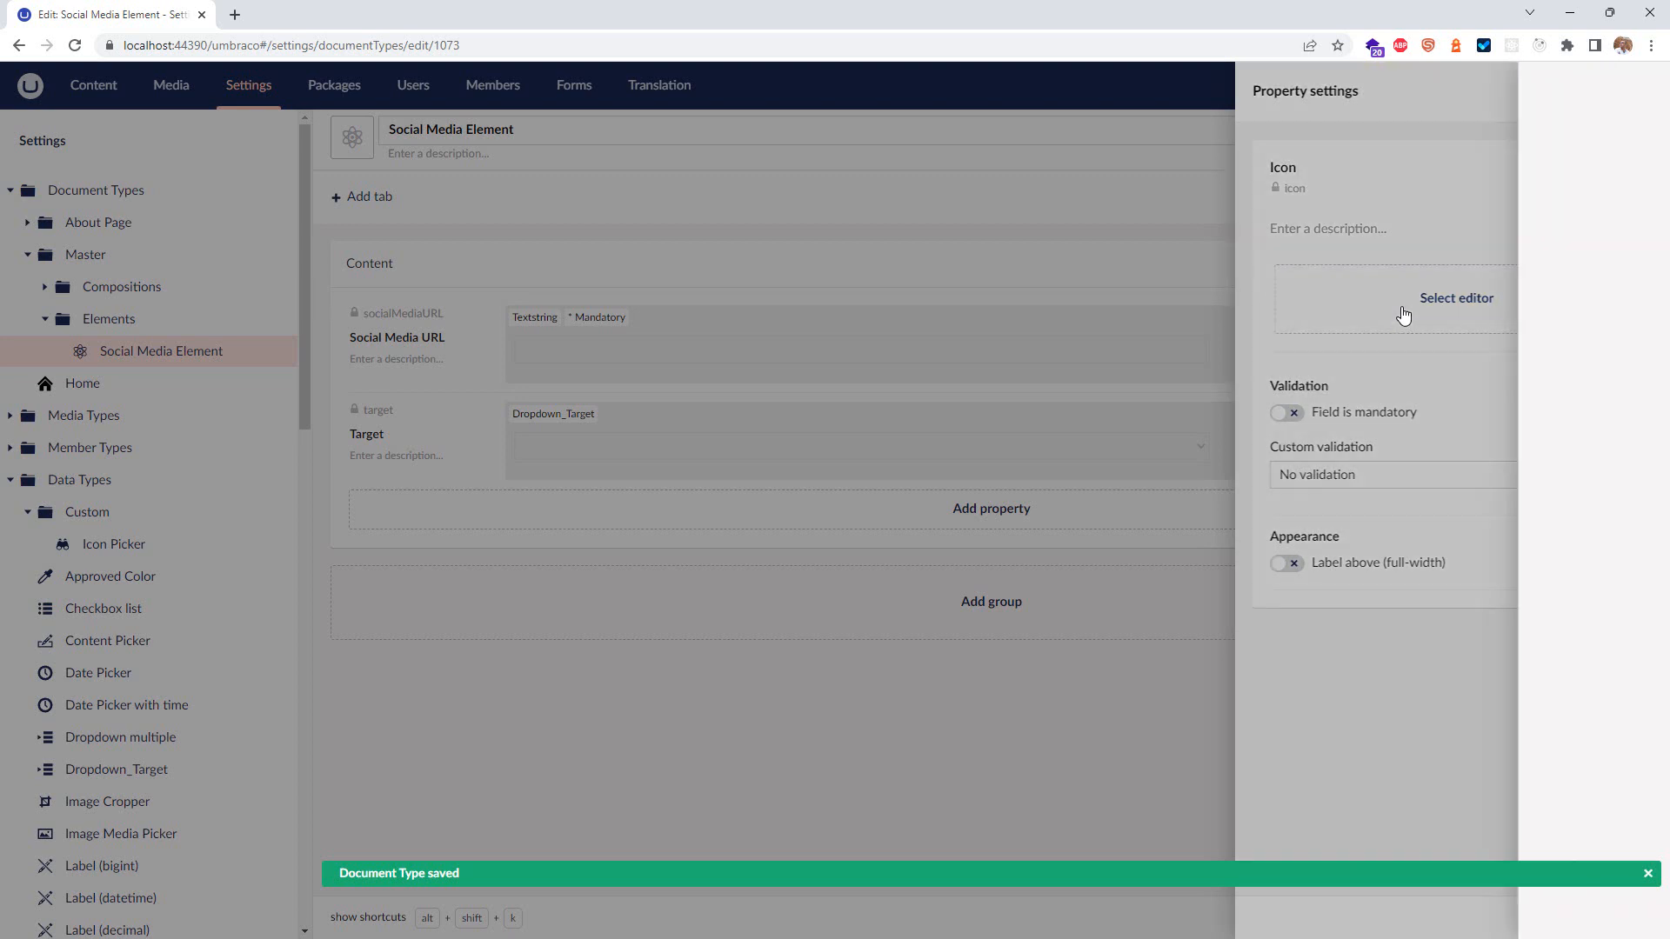
click(1387, 180)
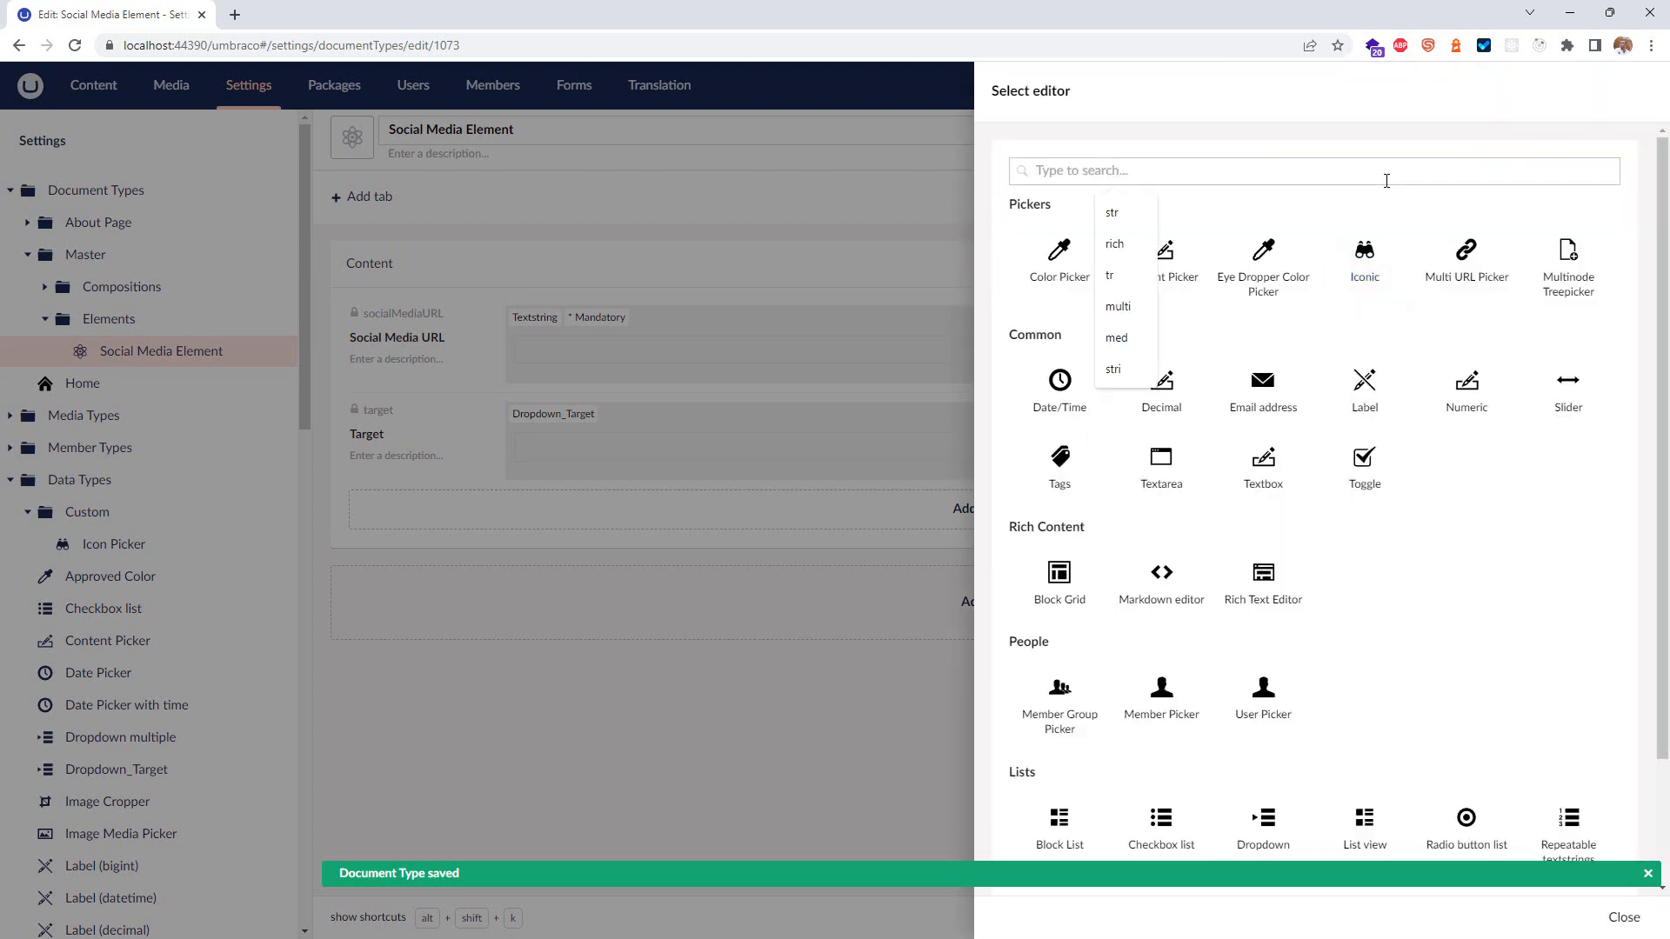
text(Picon)
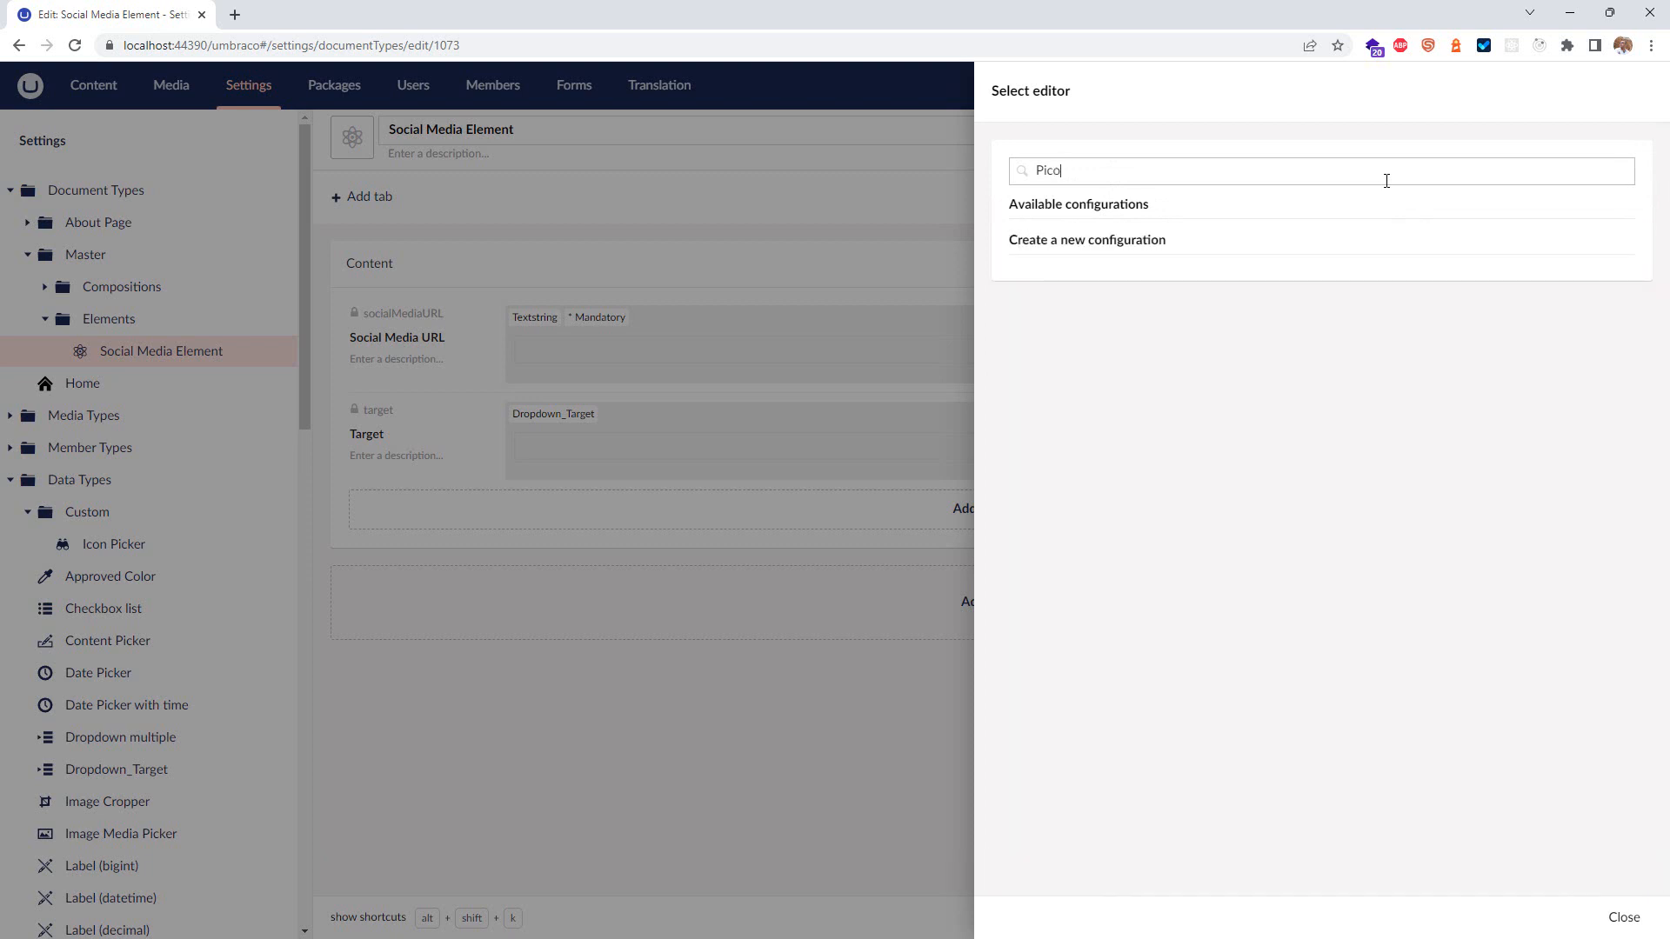
key(BackSpace)
key(BackSpace)
key(BackSpace)
key(BackSpace)
text(Icon)
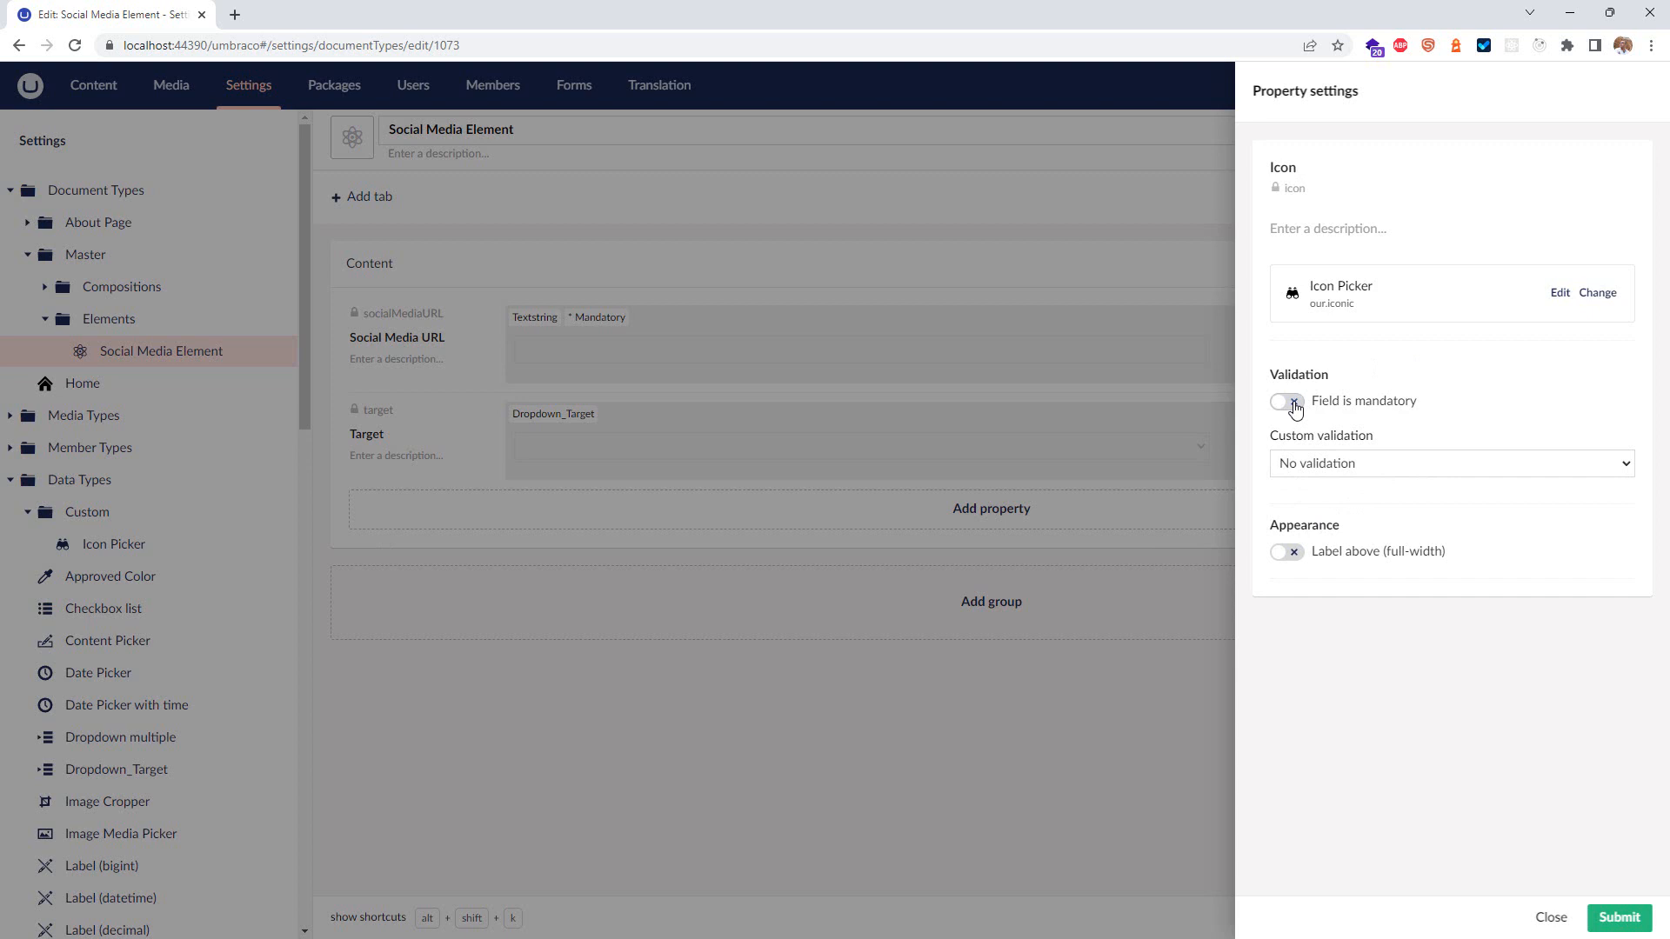
click(1288, 402)
click(1619, 918)
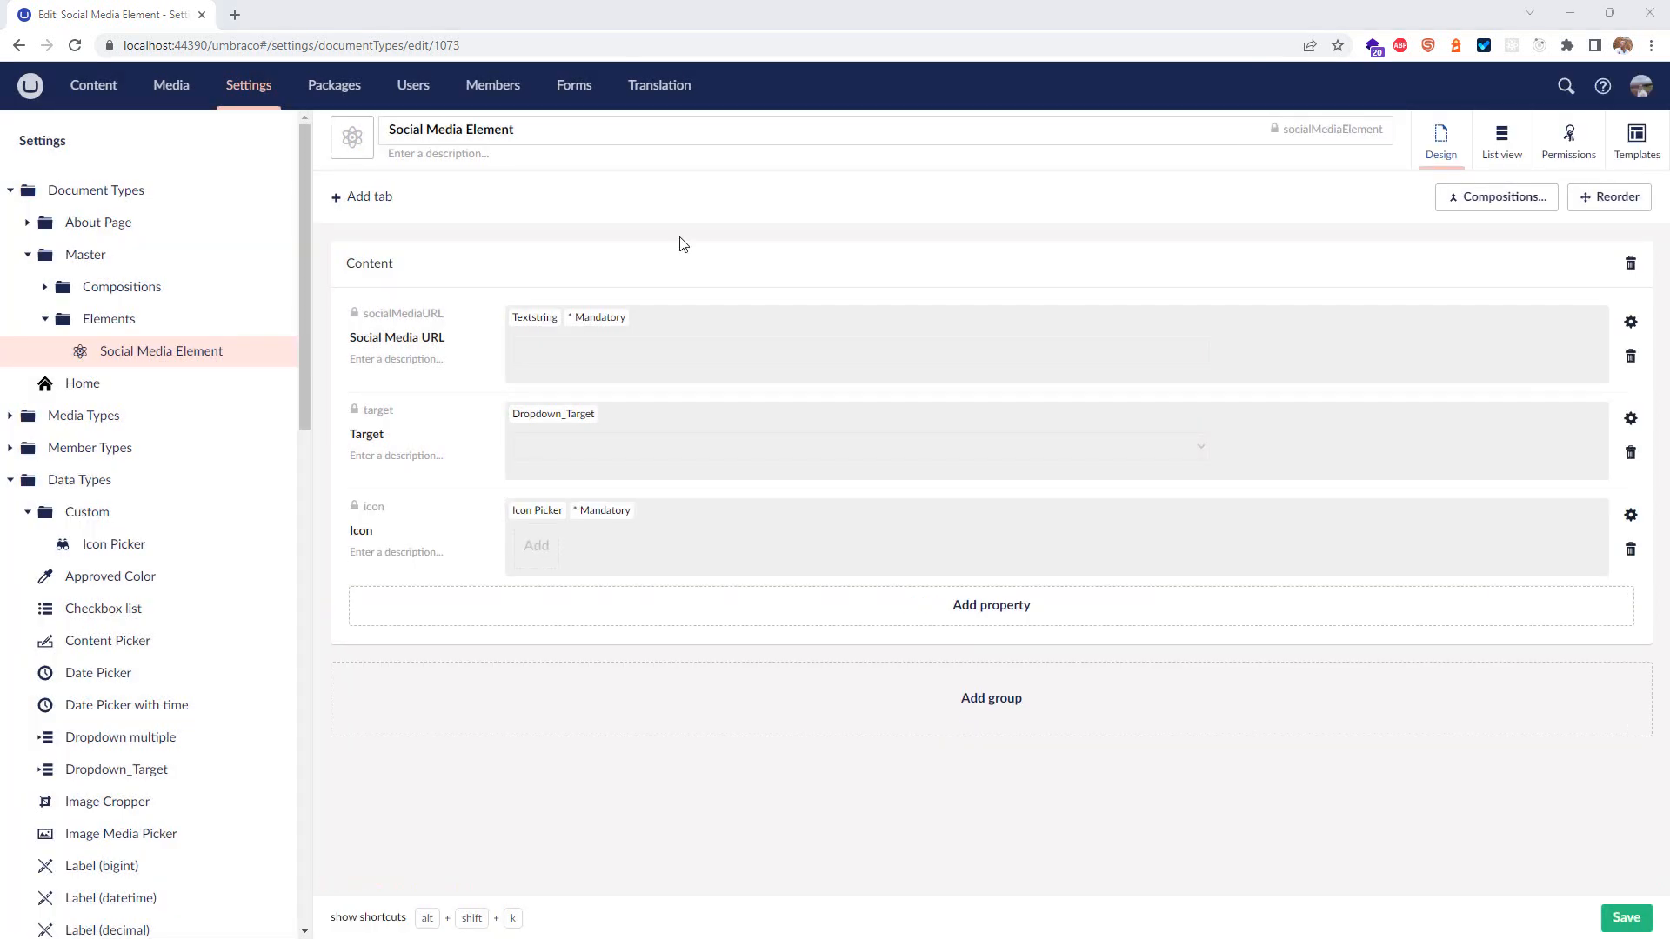
Step: Try out the picker on the Home page's first Social Media Element by choosing the fa-mizuni icon, then close without submitting
click(96, 97)
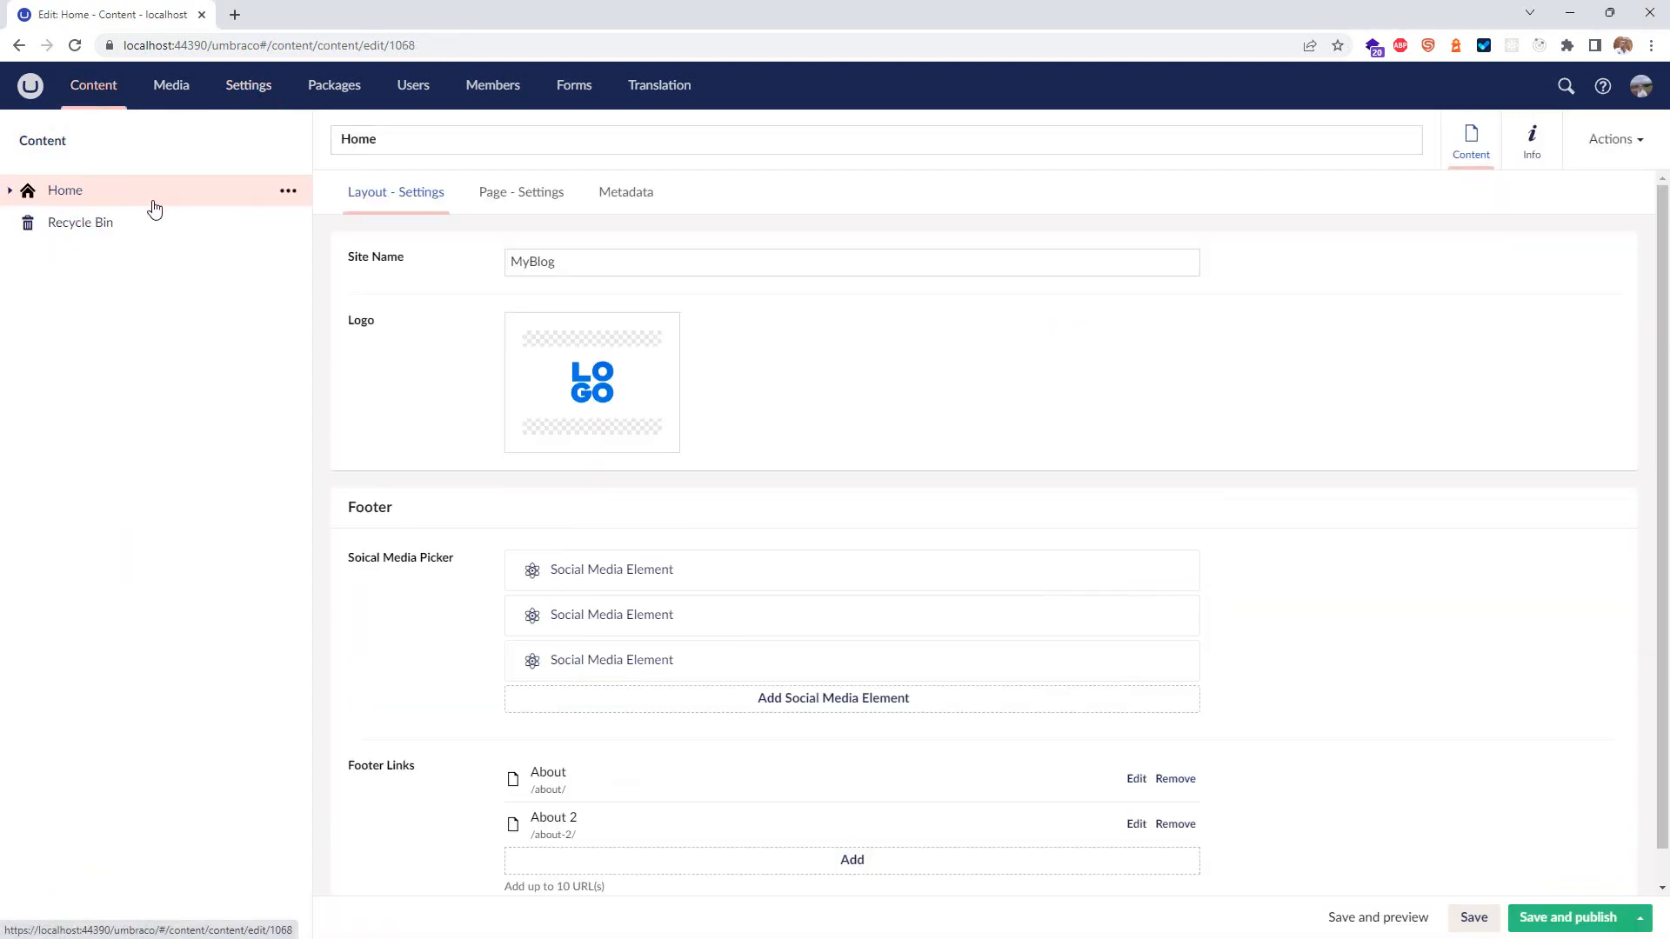
click(657, 570)
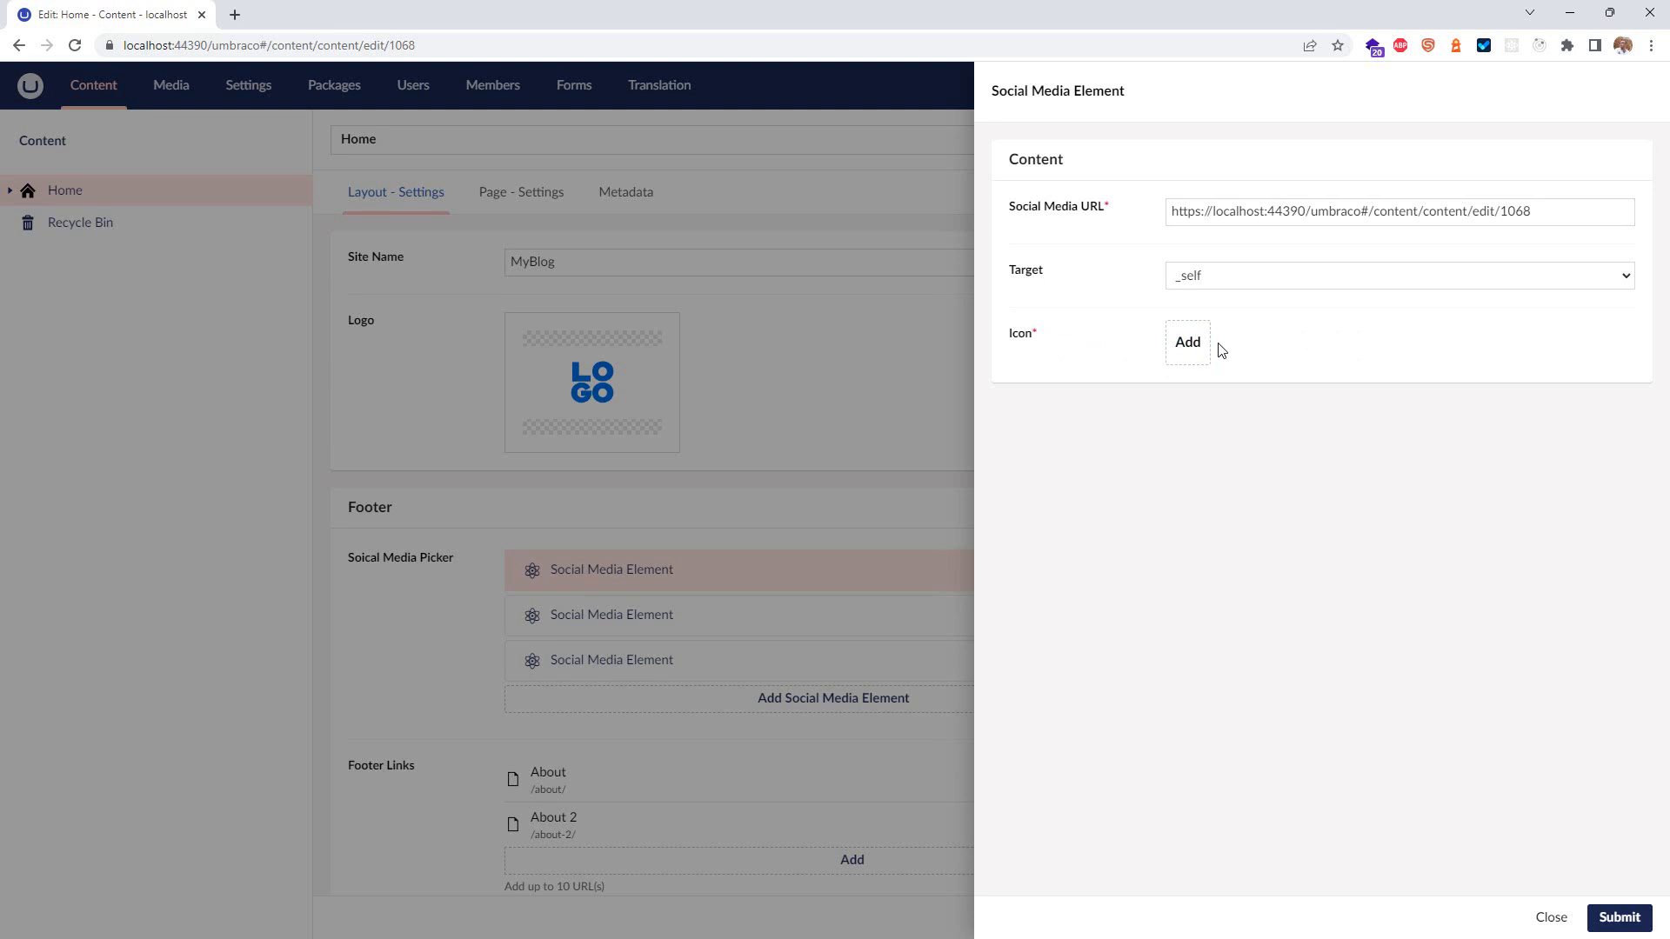
click(1188, 351)
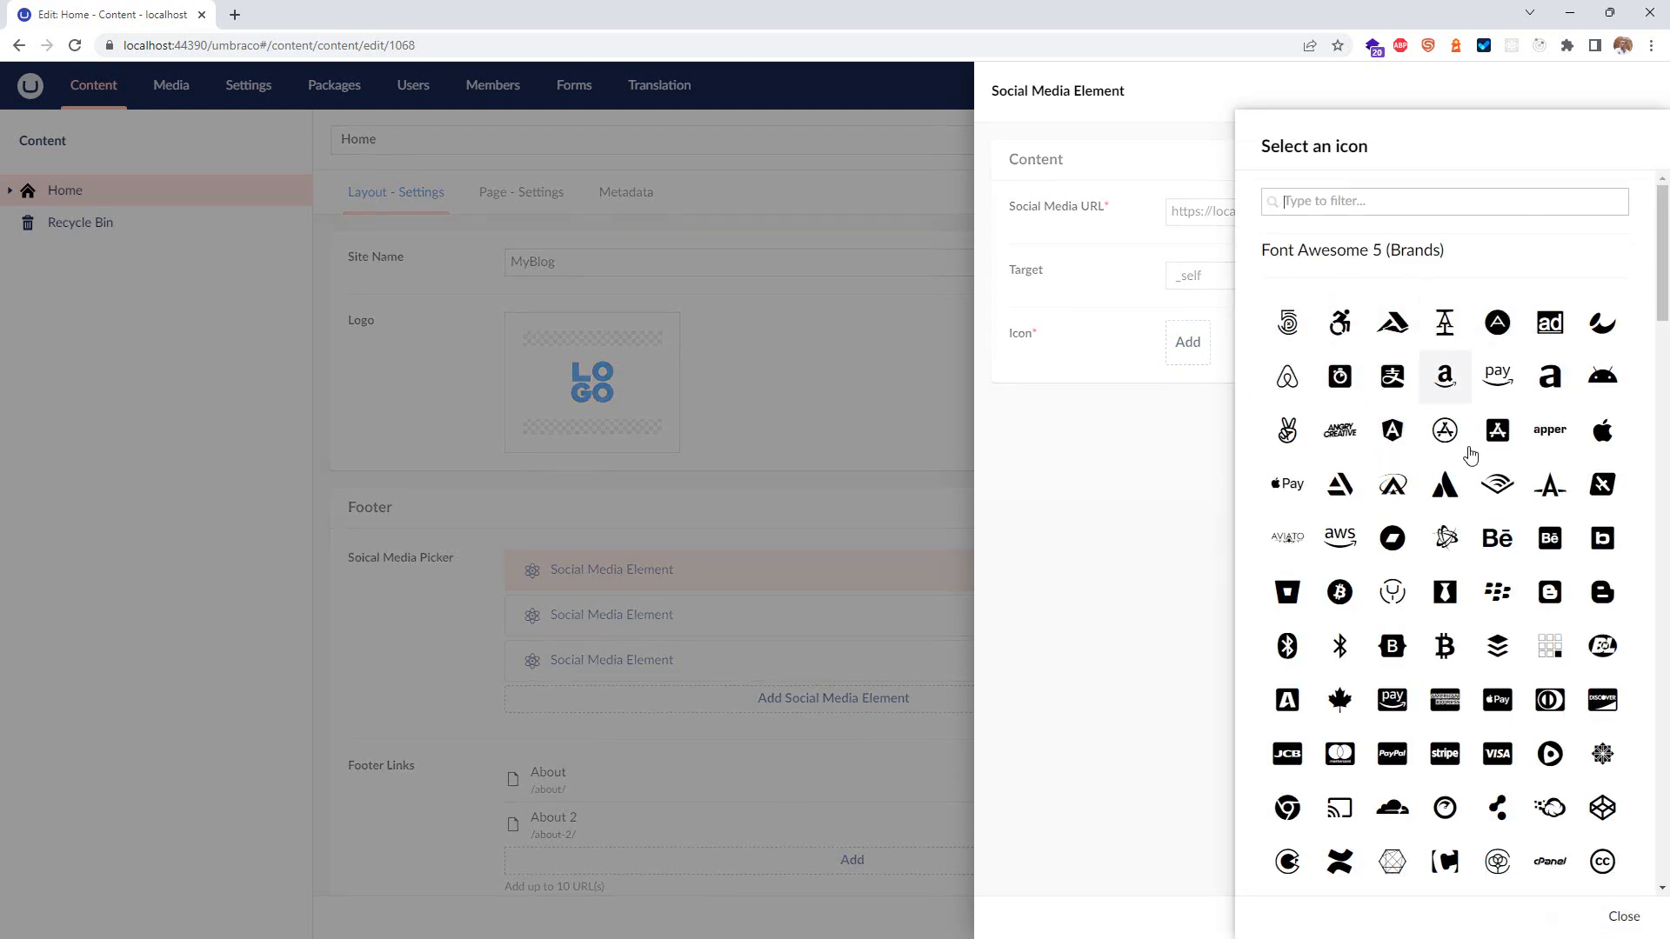
scroll(1445, 630, down, 10)
scroll(1443, 640, up, 10)
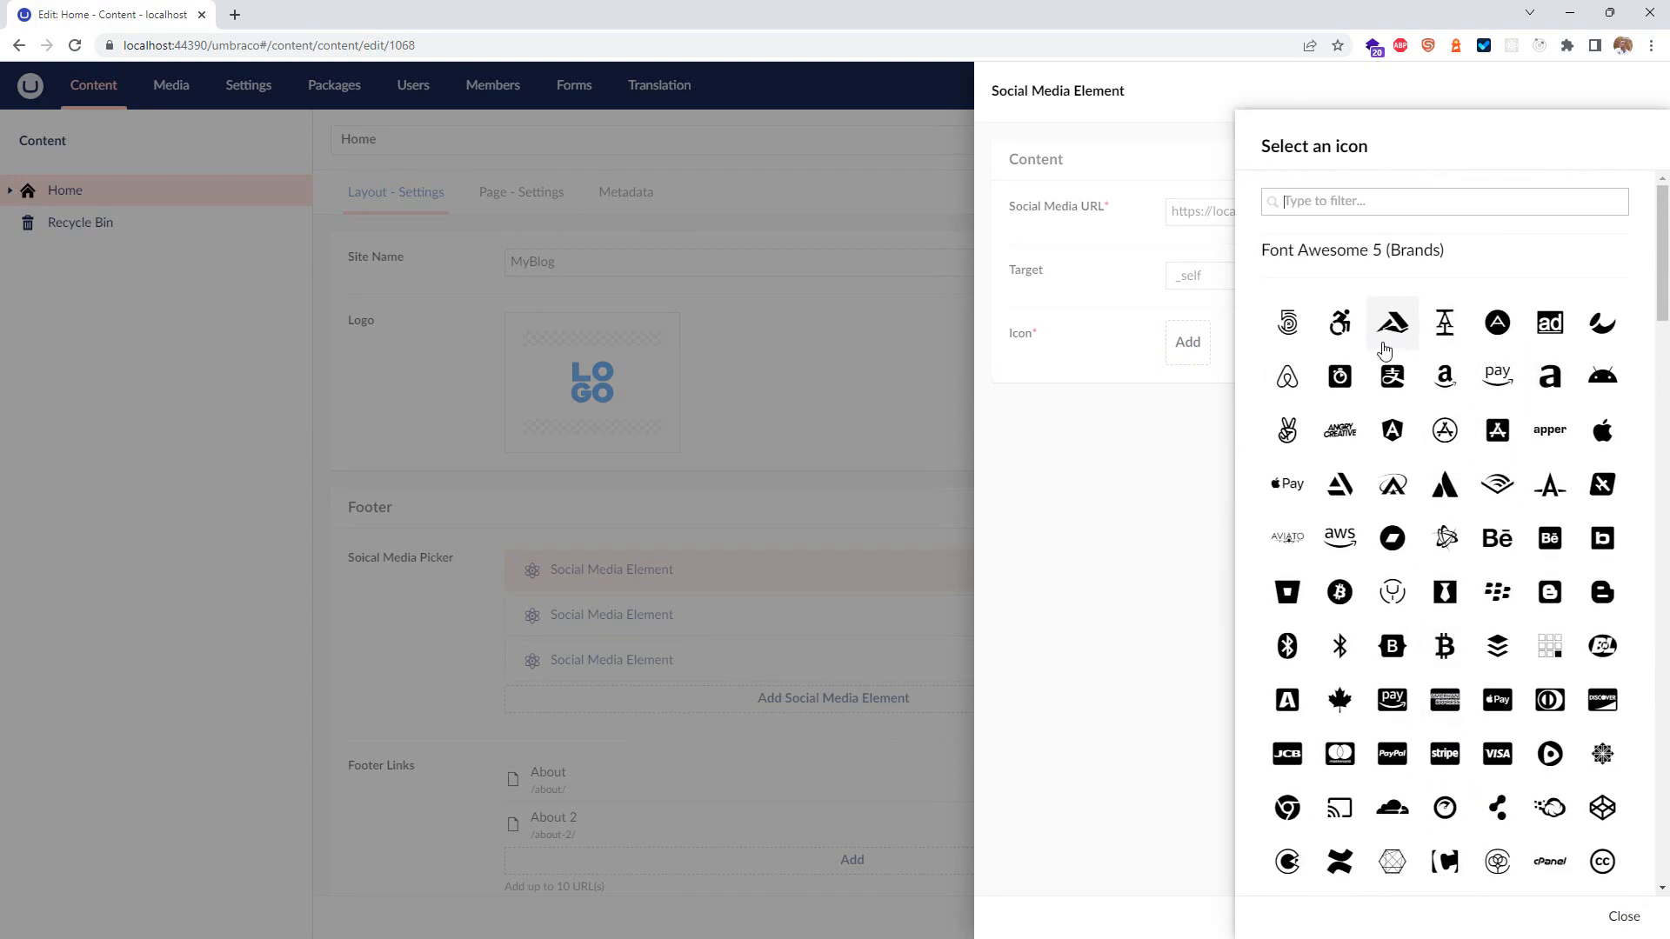
scroll(1444, 688, down, 10)
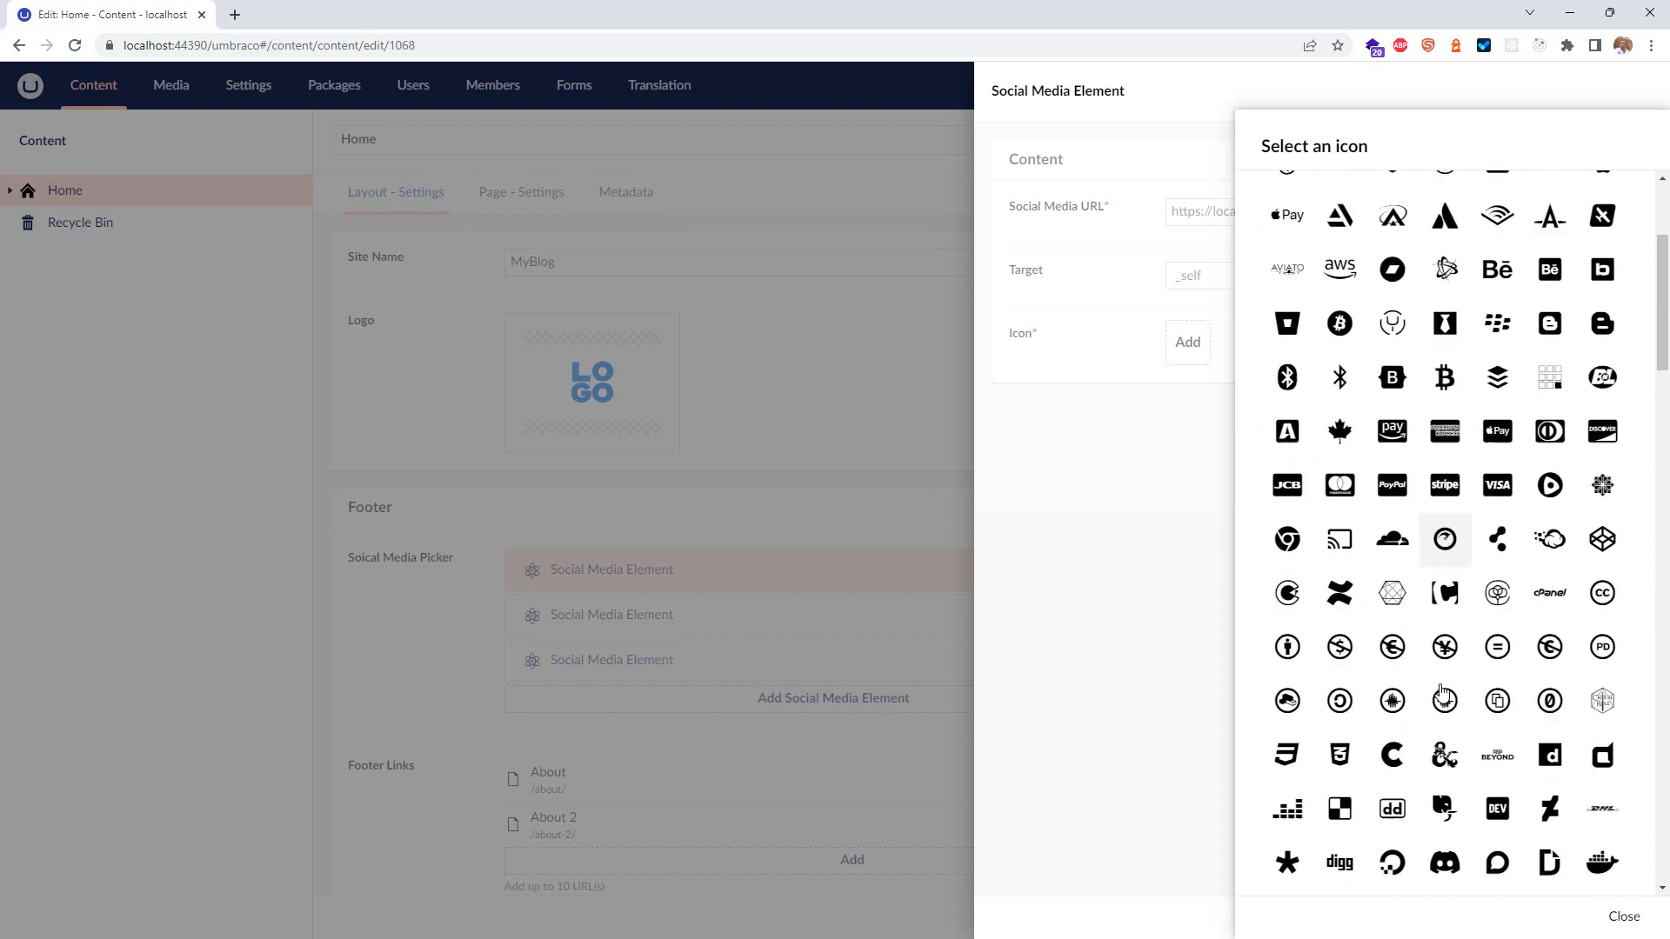
scroll(1443, 692, down, 7)
click(1496, 402)
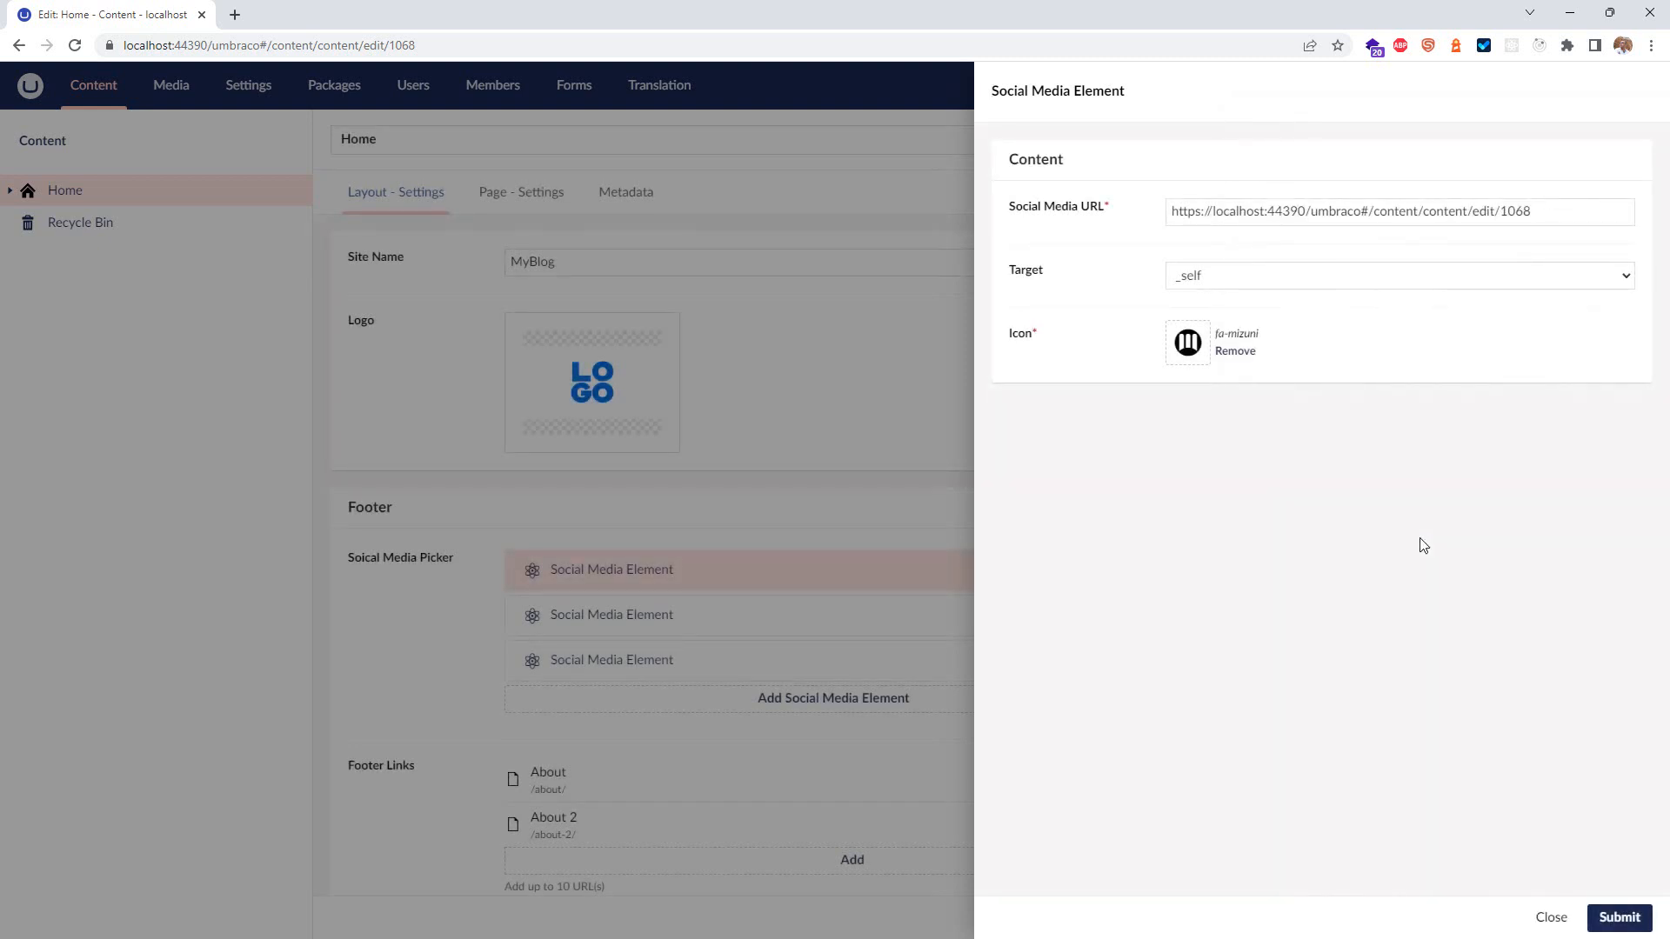
click(1551, 919)
Step: Start a new package in the Icon Picker data type with the pre-configured Font Awesome 5 (Regular) configuration and review its name and template
click(249, 105)
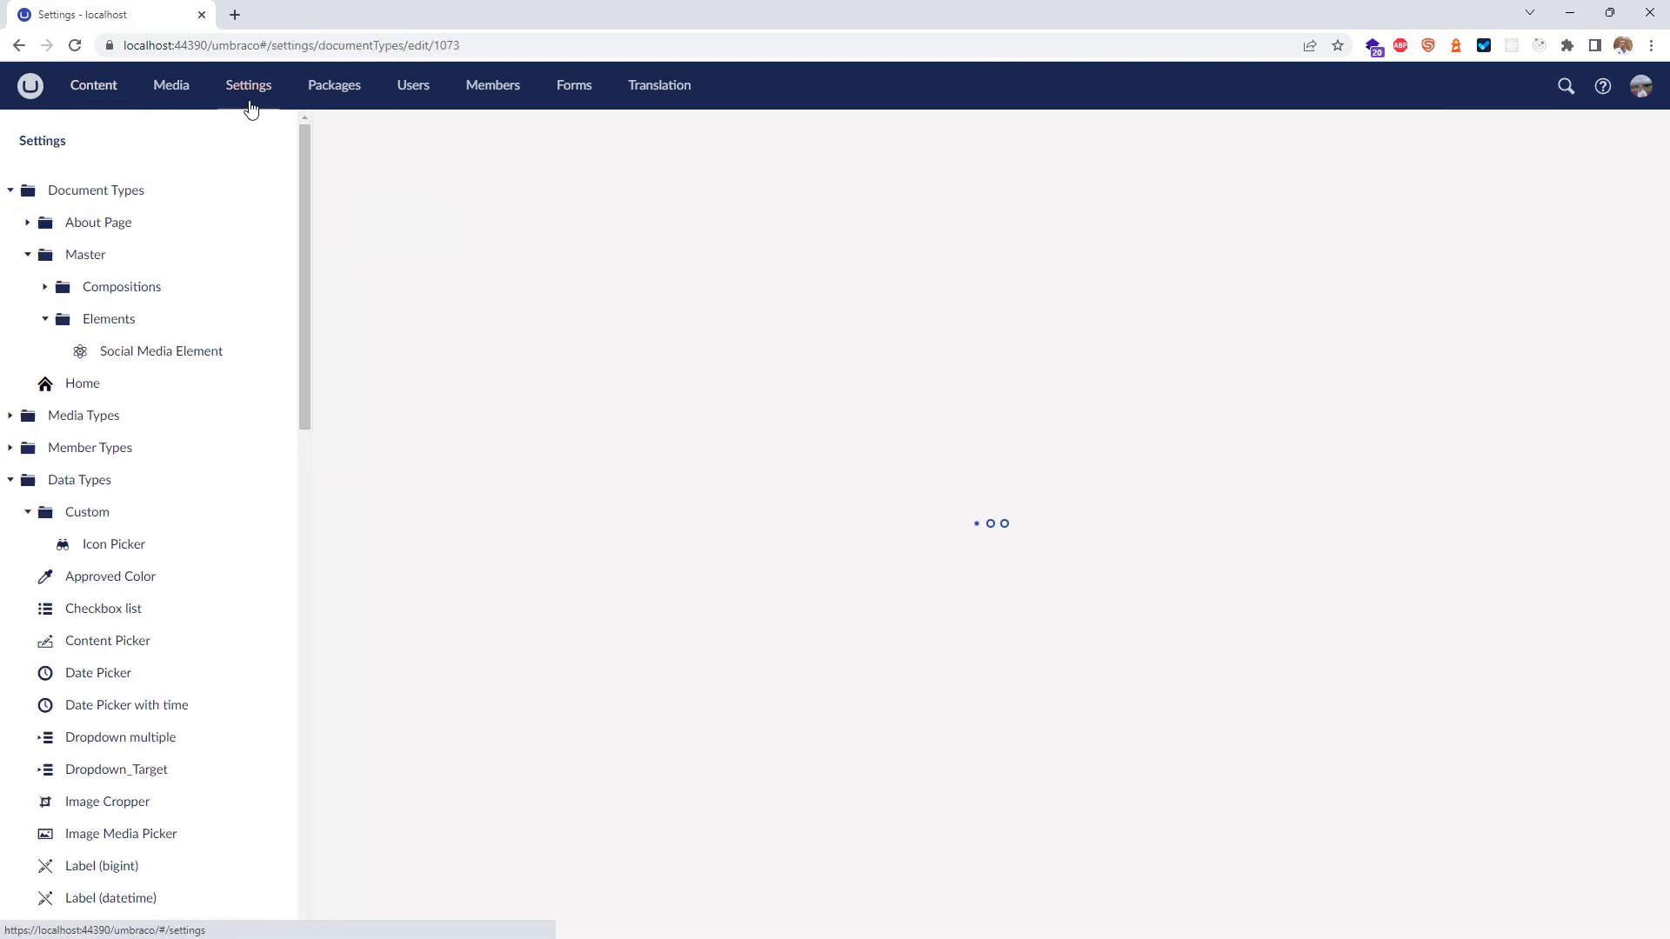
click(104, 555)
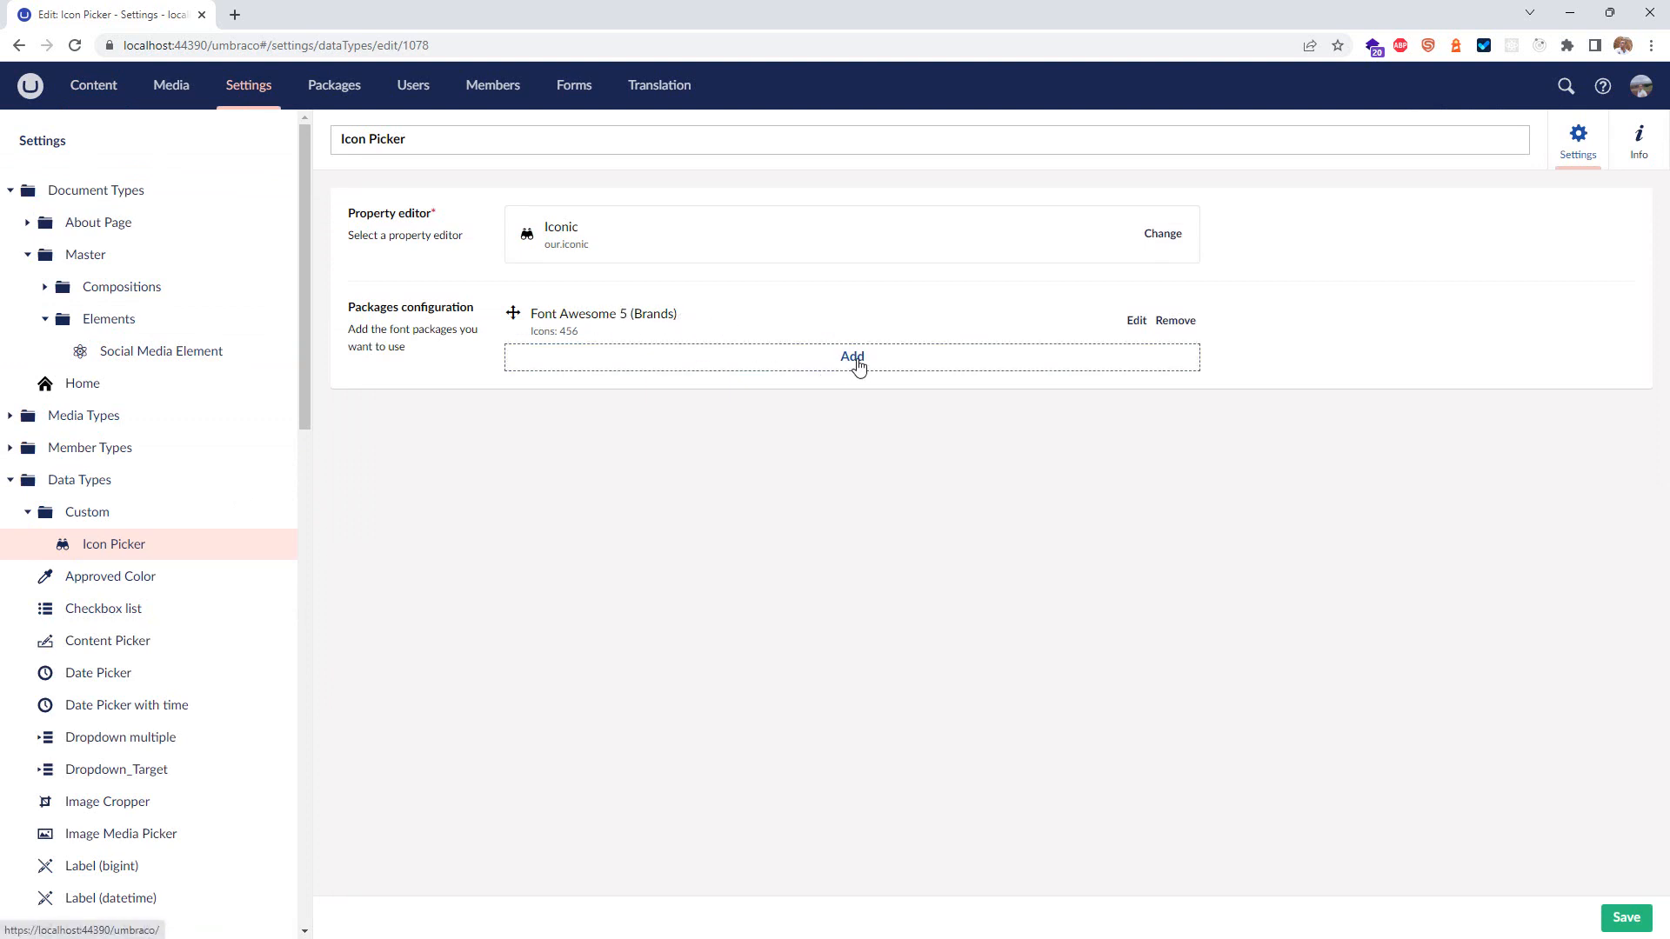
click(855, 361)
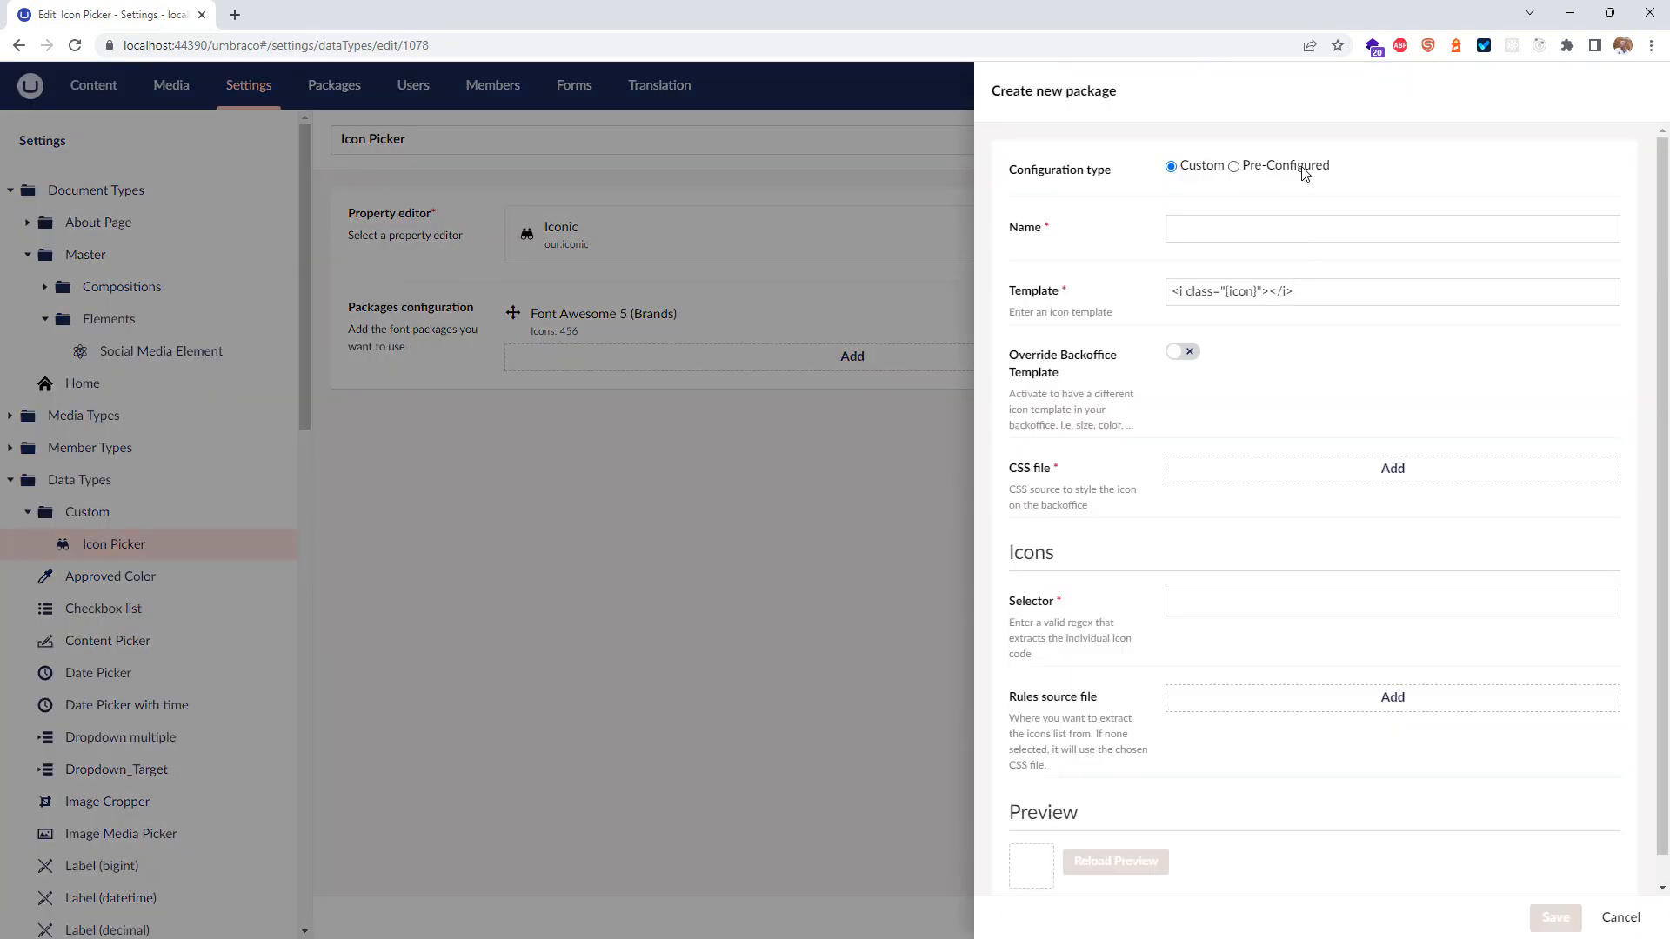
click(1304, 173)
click(1260, 232)
click(1253, 365)
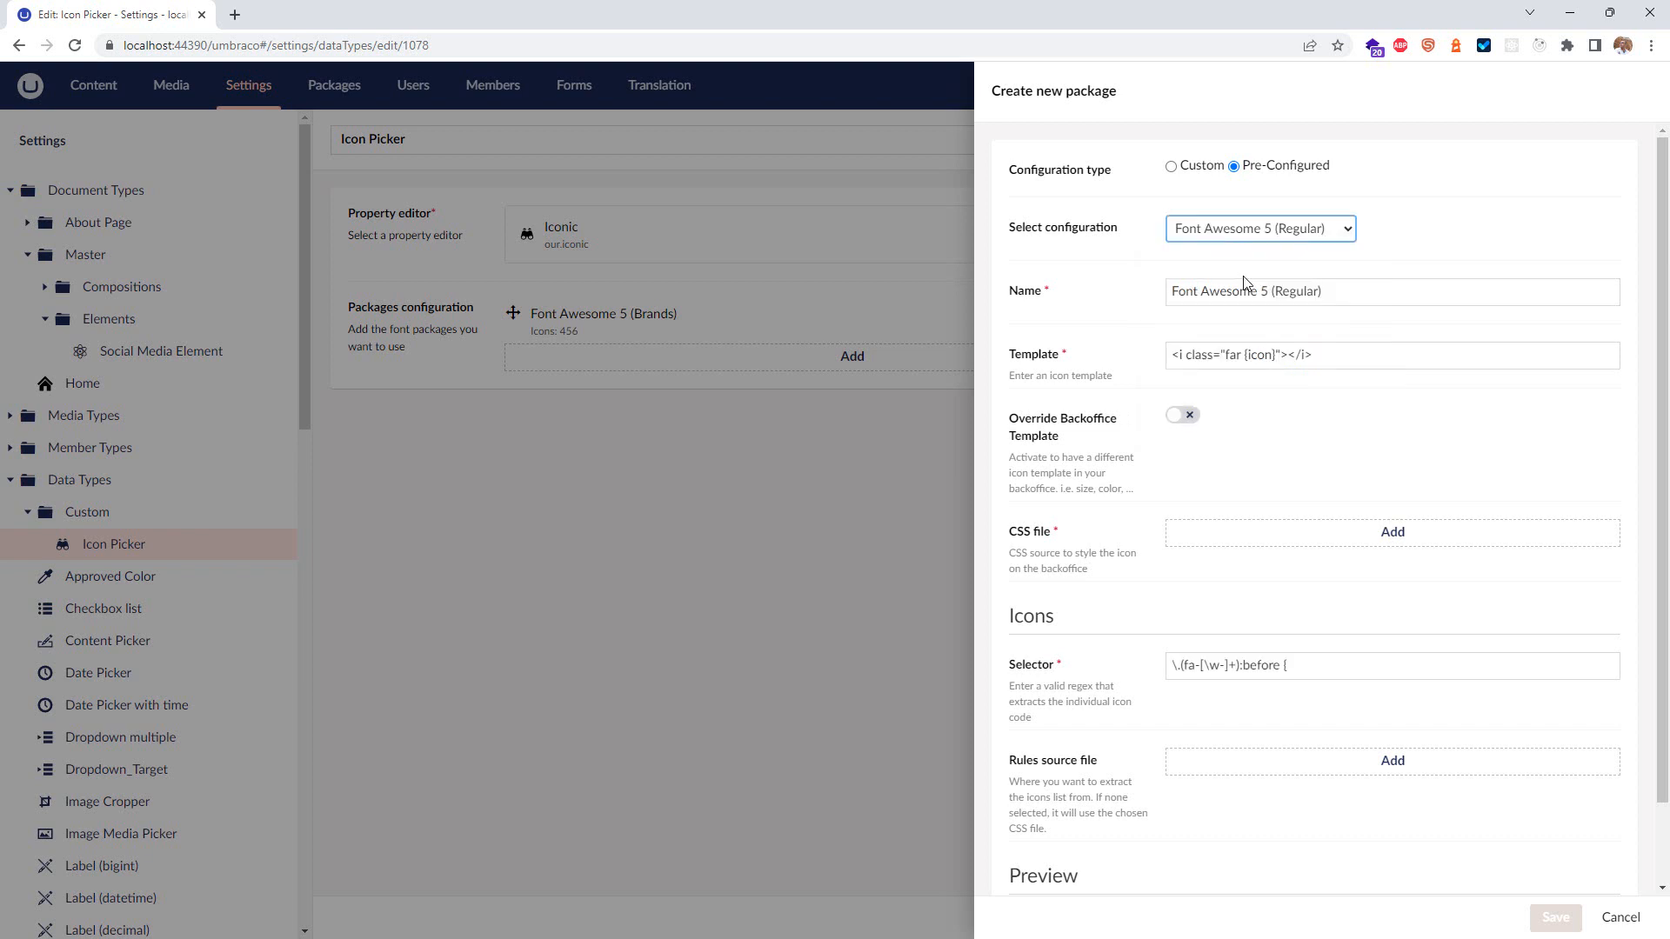
triple_click(1194, 303)
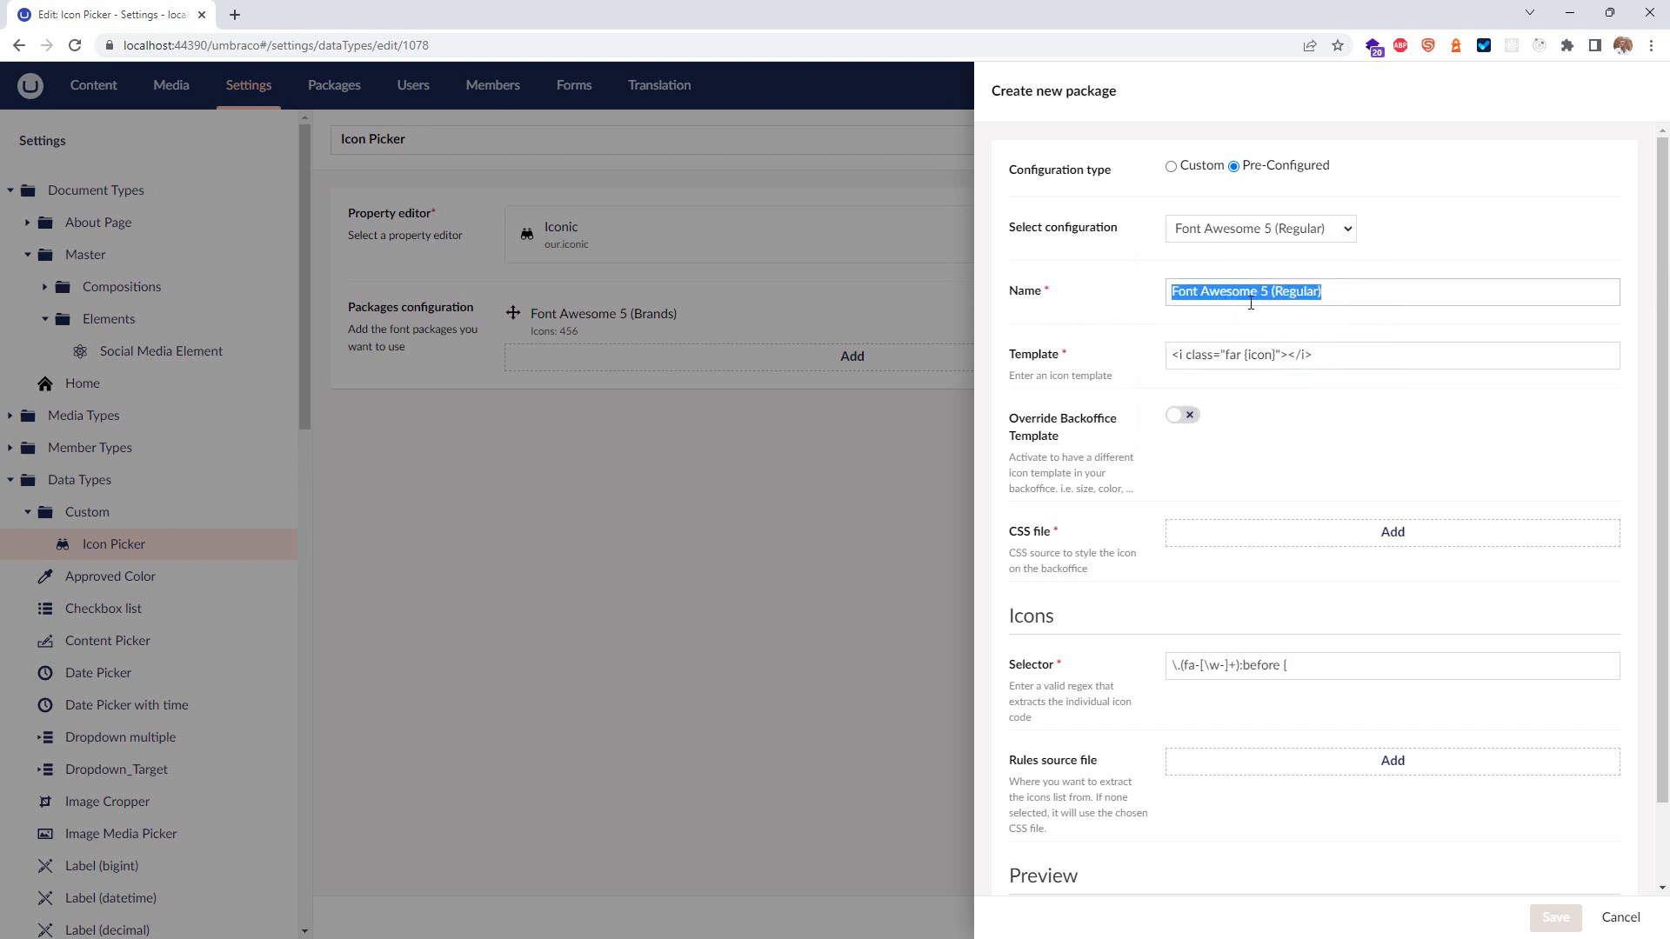
drag(1219, 354, 1242, 354)
click(1401, 354)
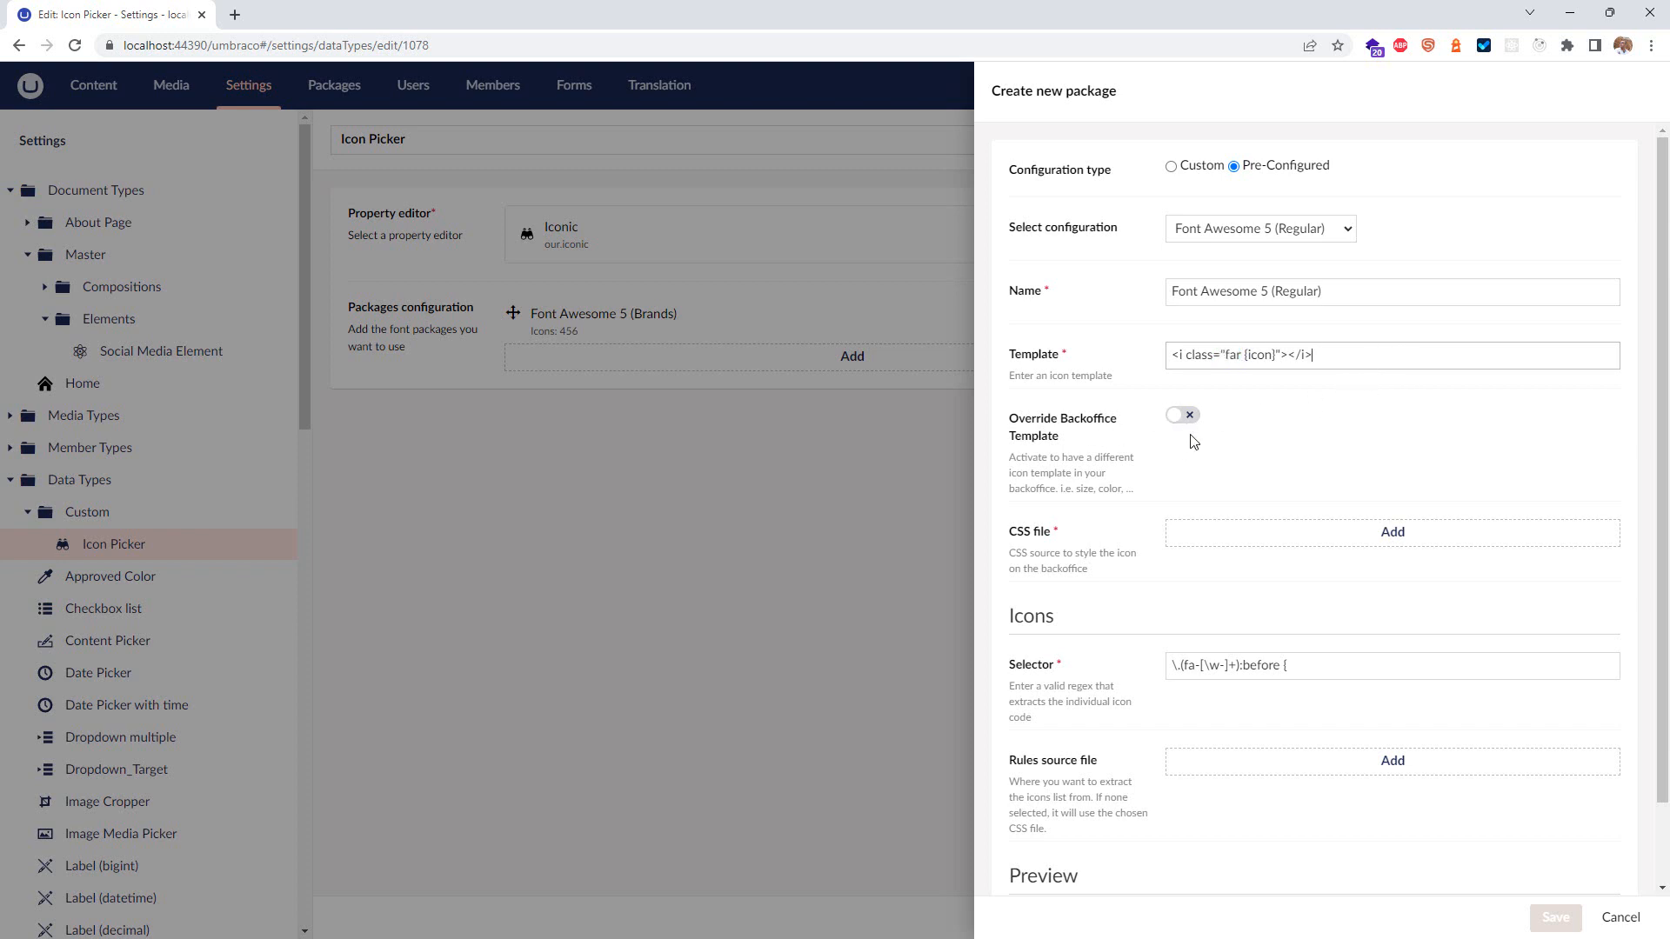
Step: Set the new package's CSS file to wwwroot/lib/fontawsome/css/all.css
click(1388, 540)
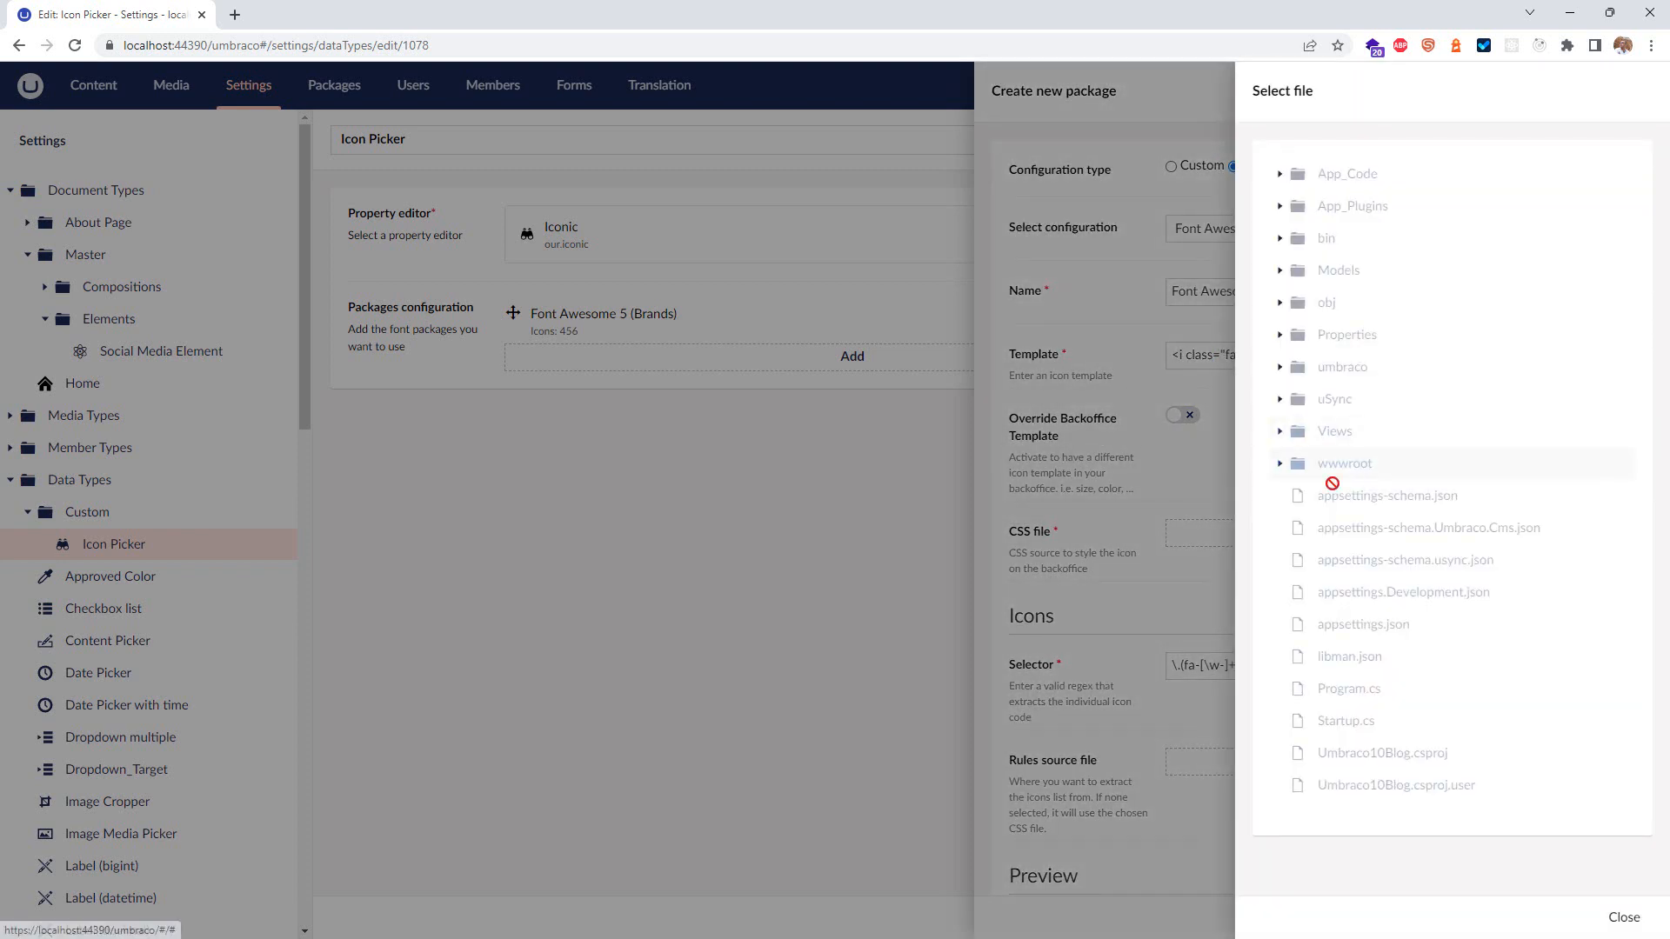
click(1281, 465)
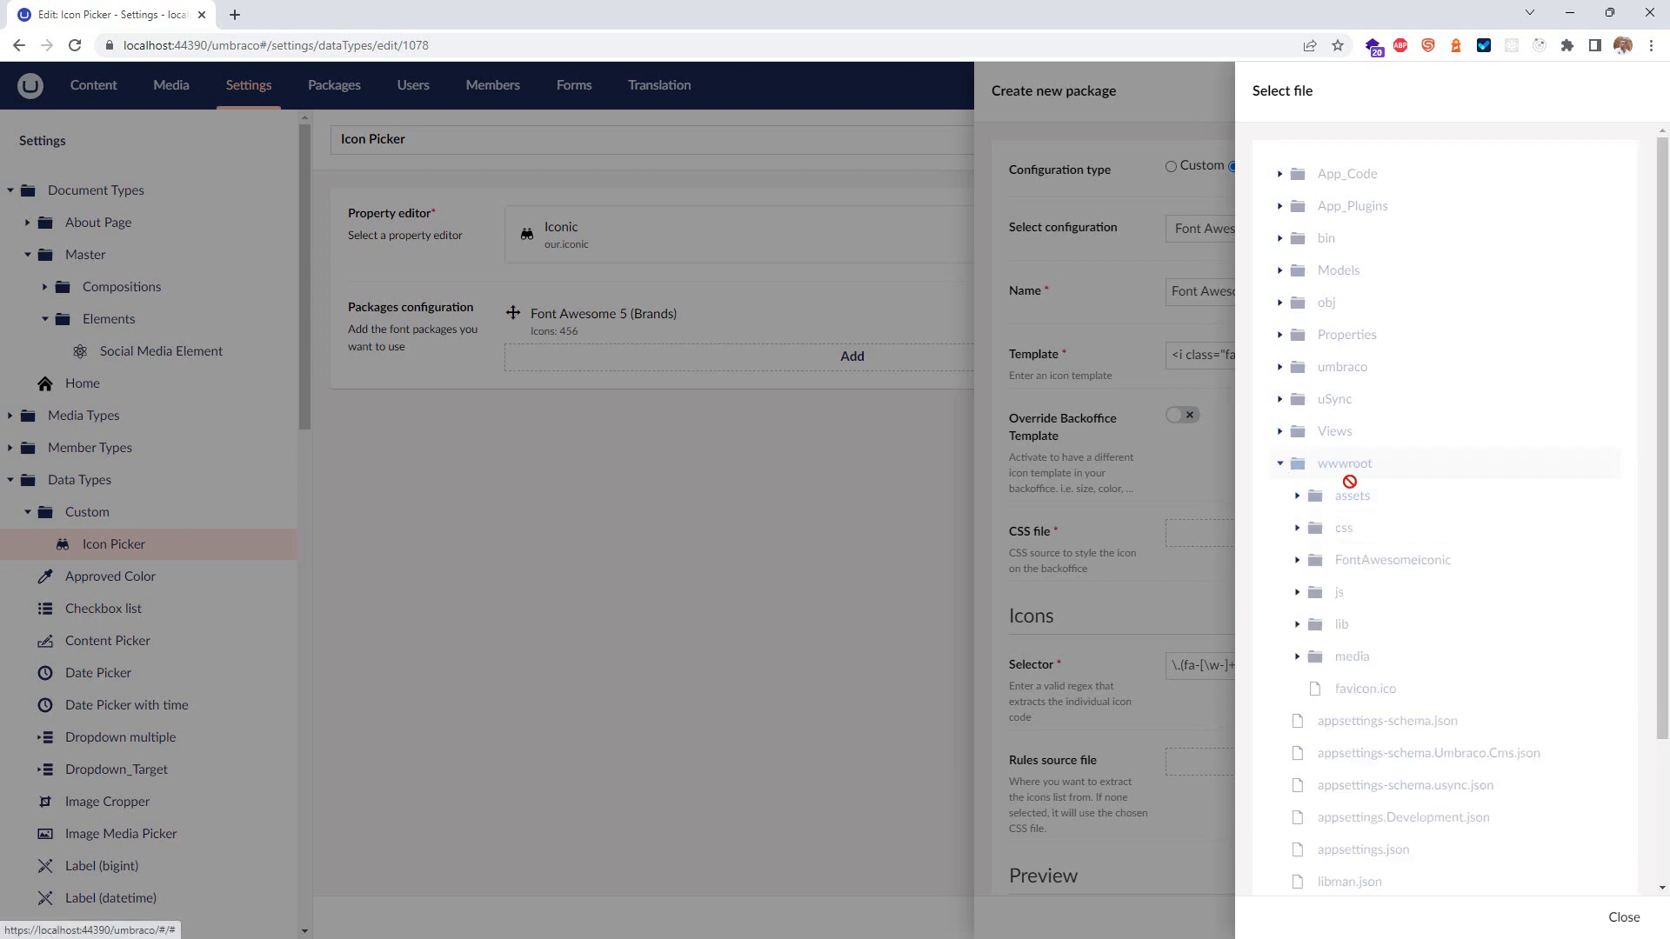
click(1296, 626)
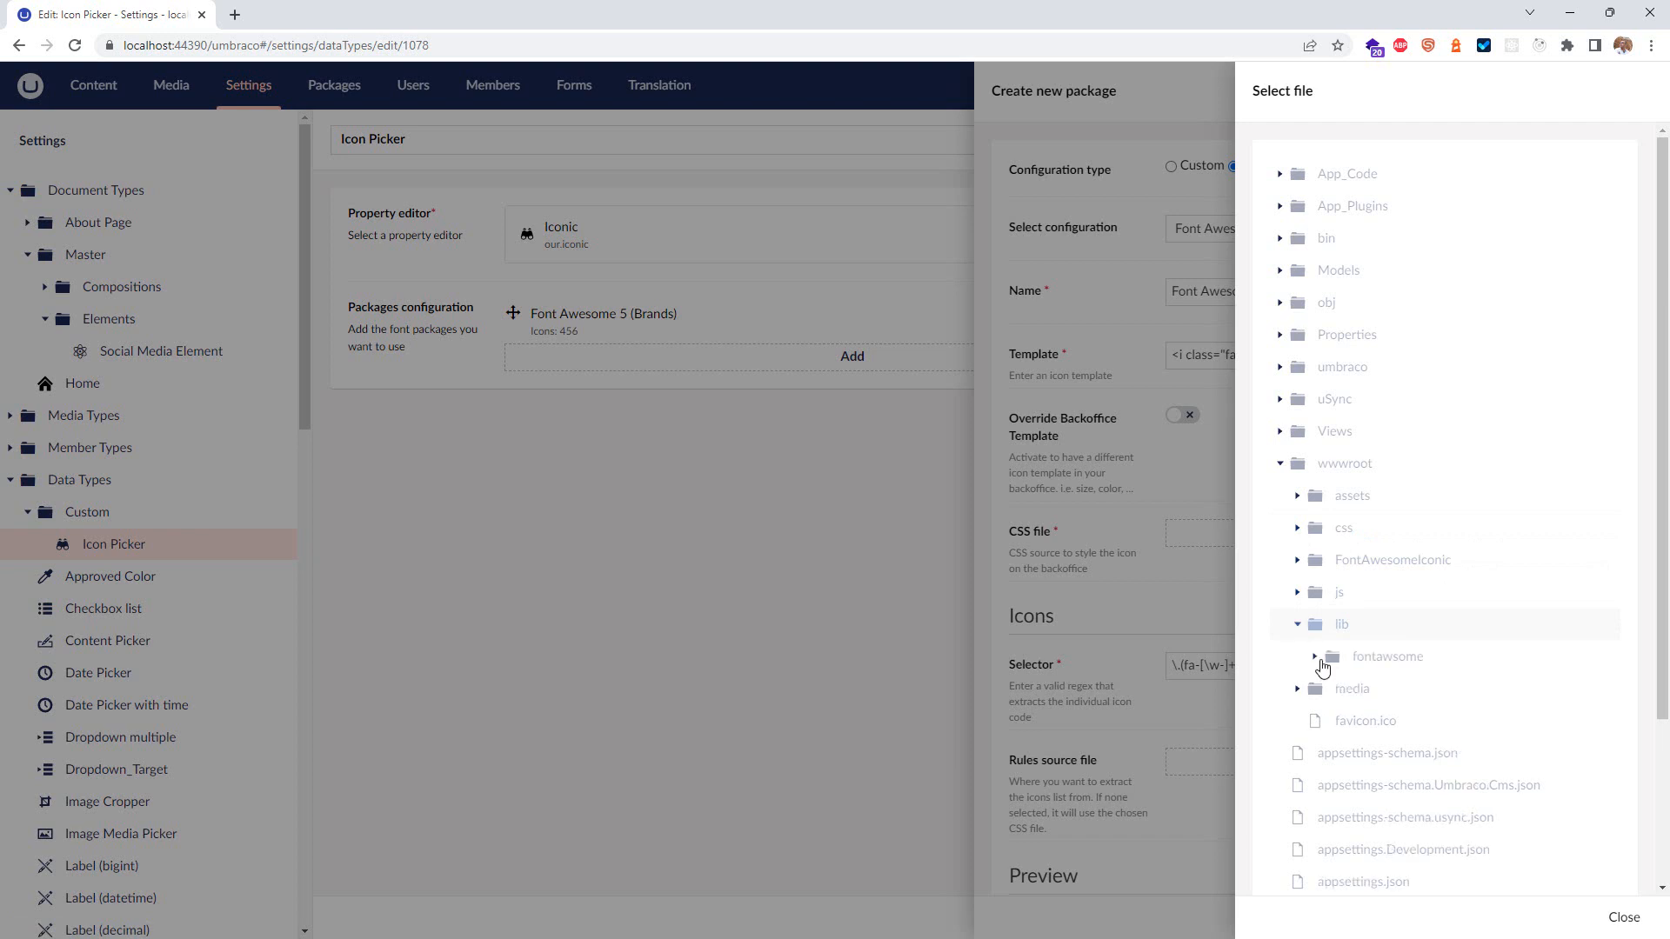
click(1315, 657)
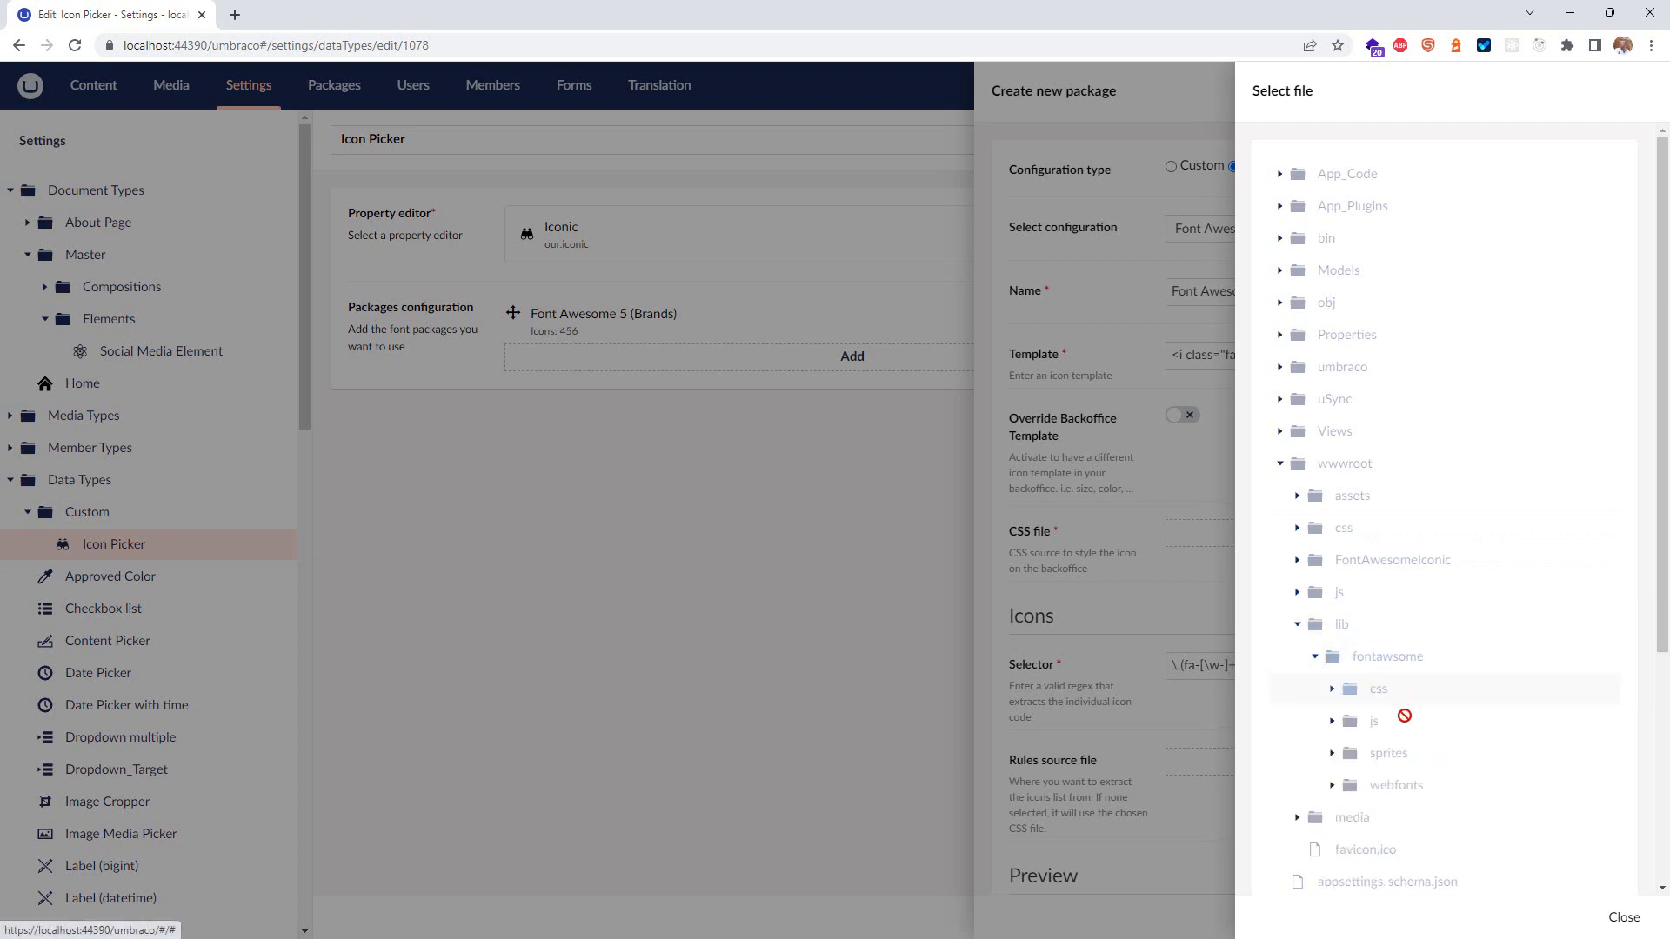
click(1332, 689)
click(1403, 721)
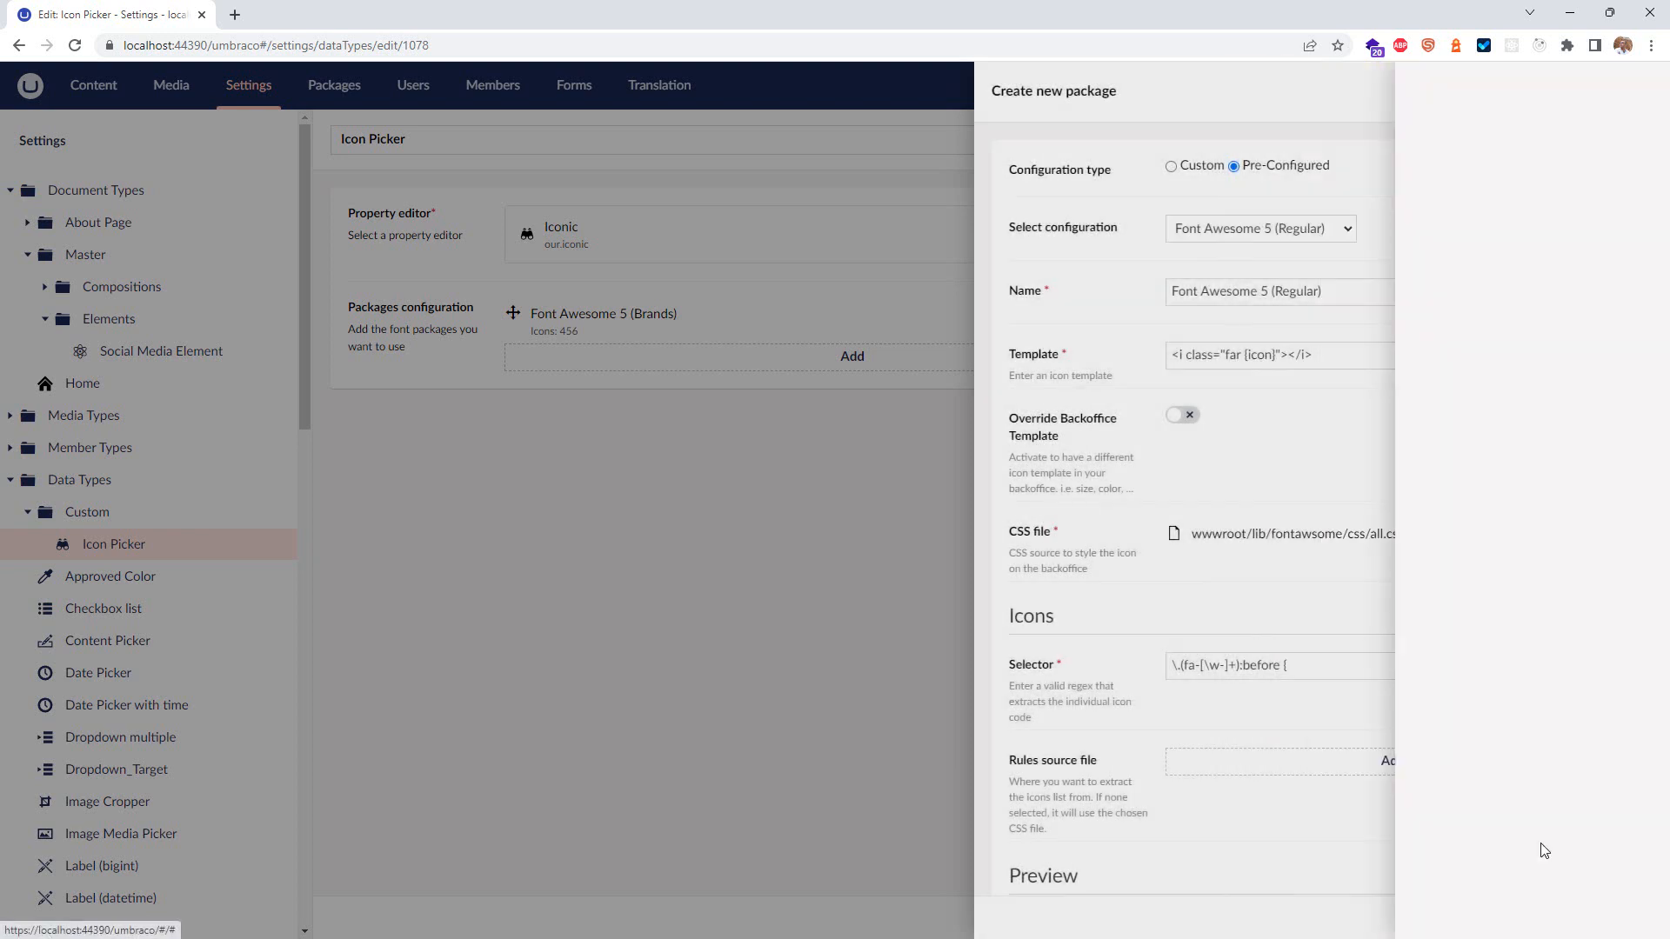
Step: Set the new package's Rules source file to wwwroot/FontAwesomeIconic/fa-v5.15.4-Free-regular.css
scroll(1181, 715, down, 1)
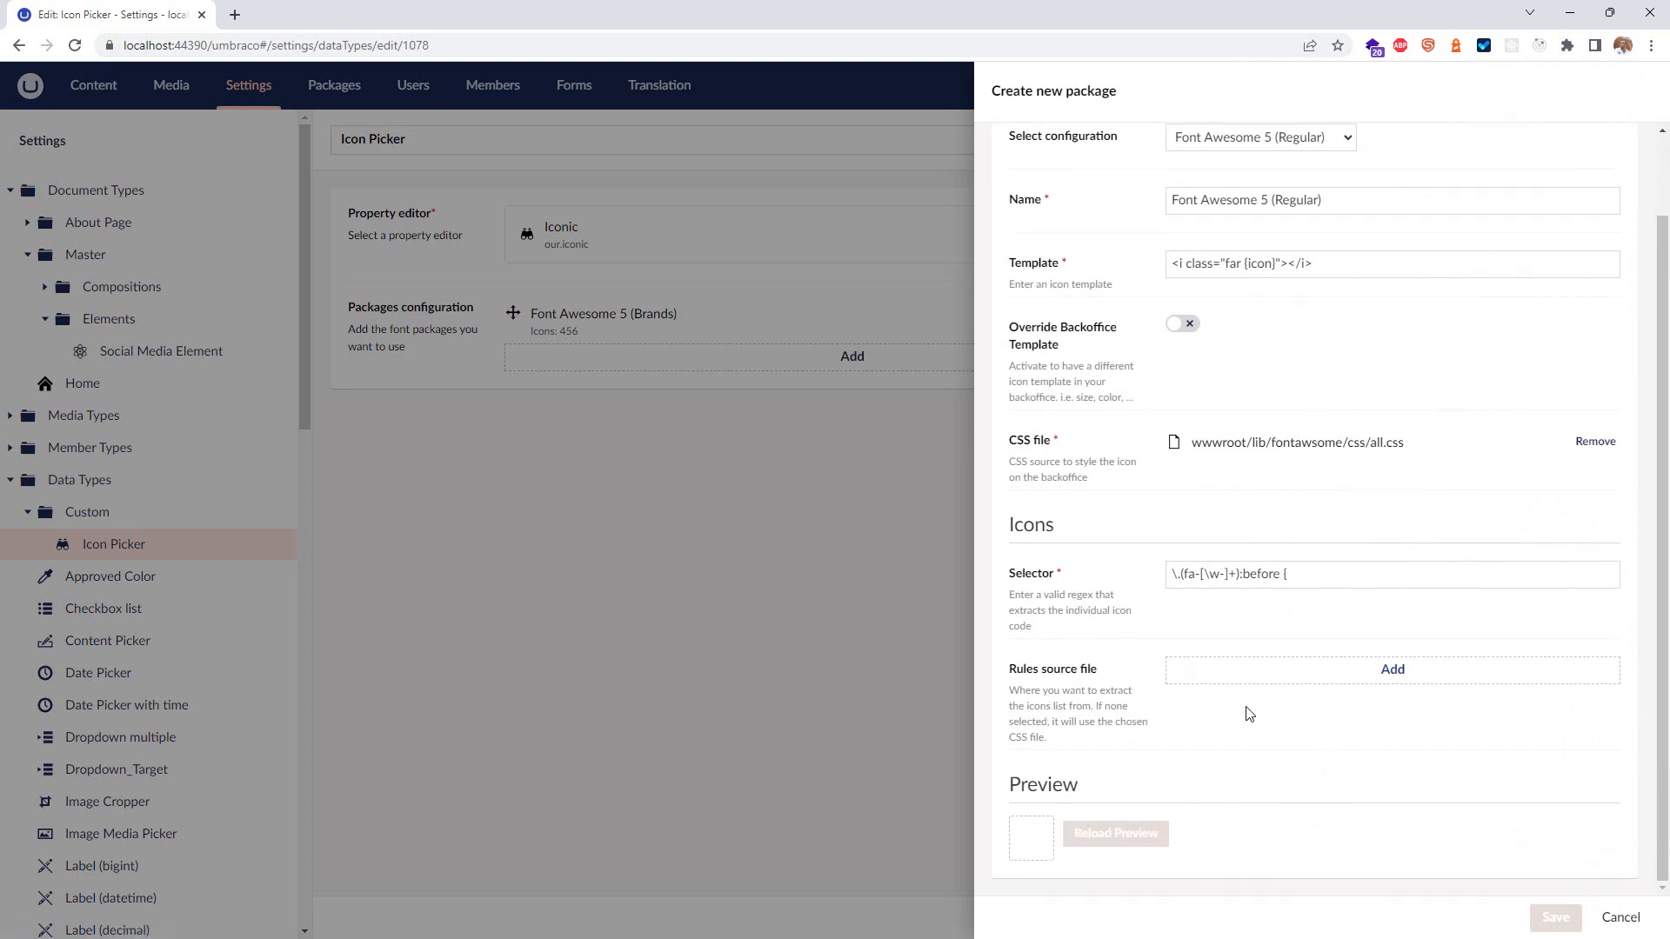
click(1396, 671)
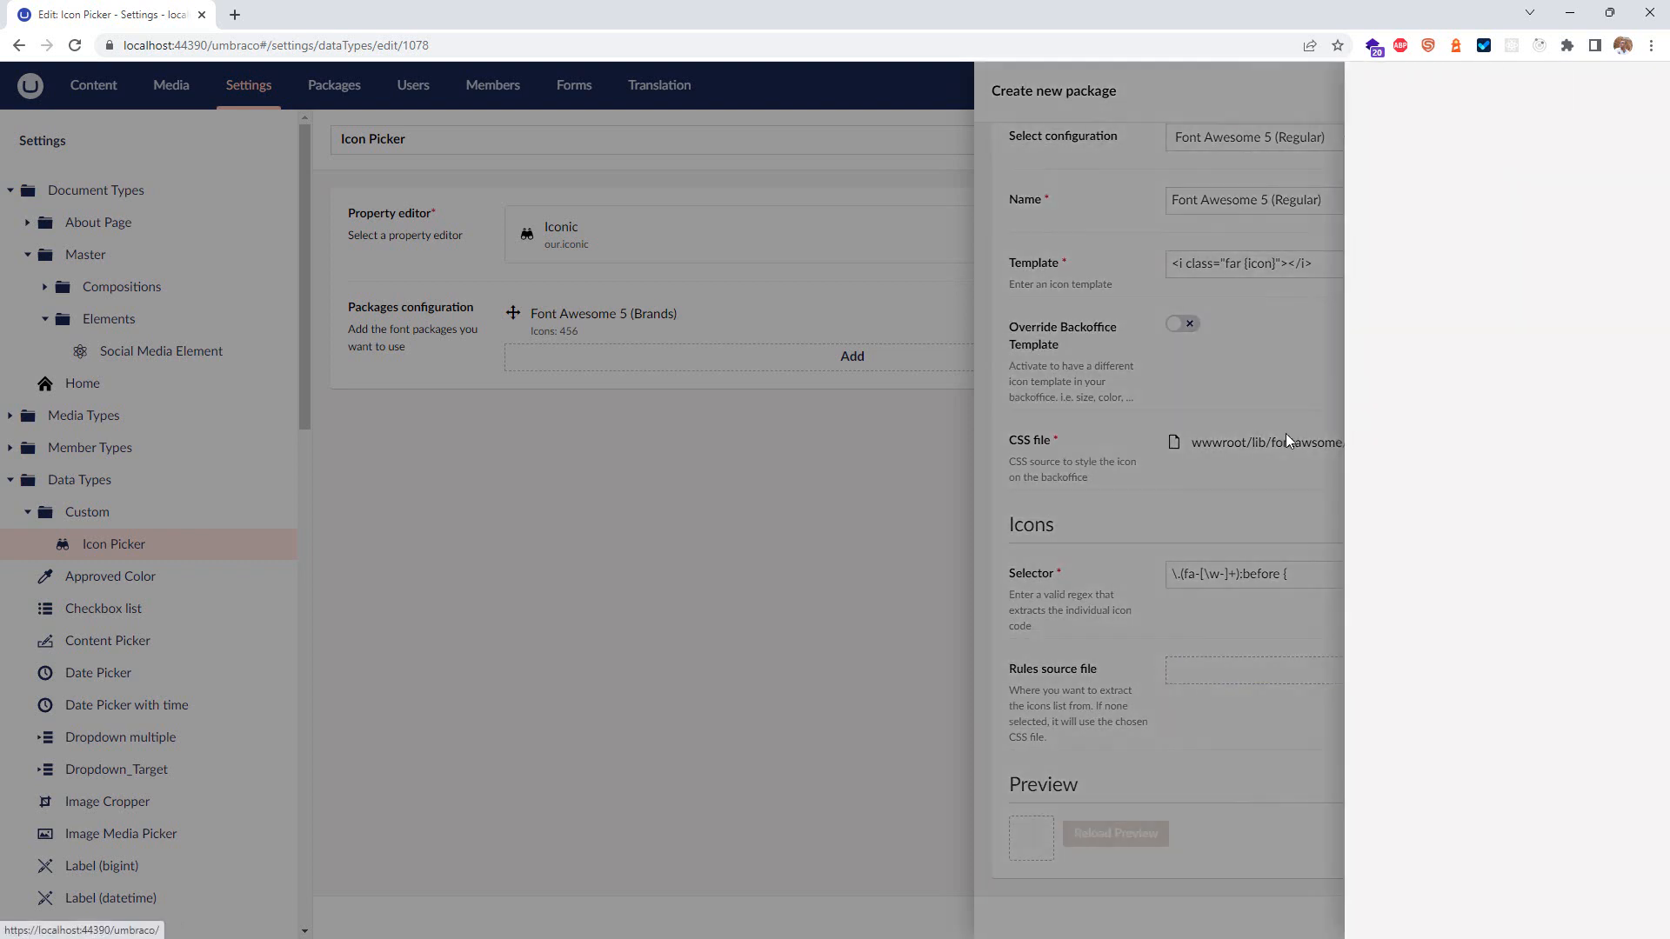
click(1279, 464)
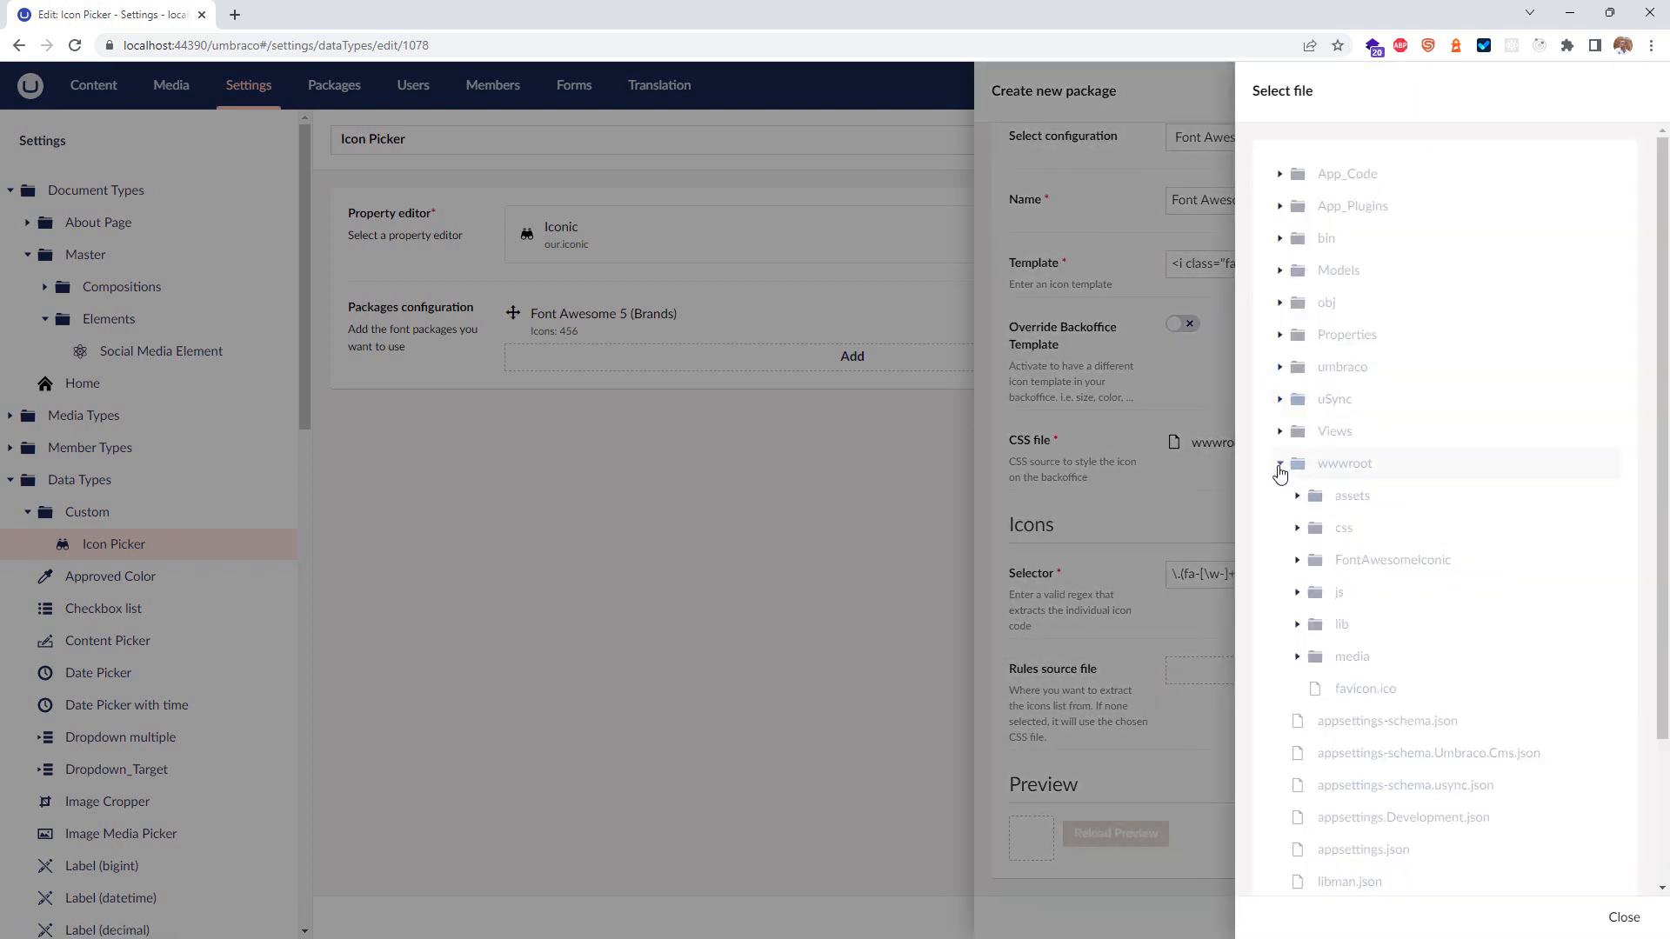
click(1298, 561)
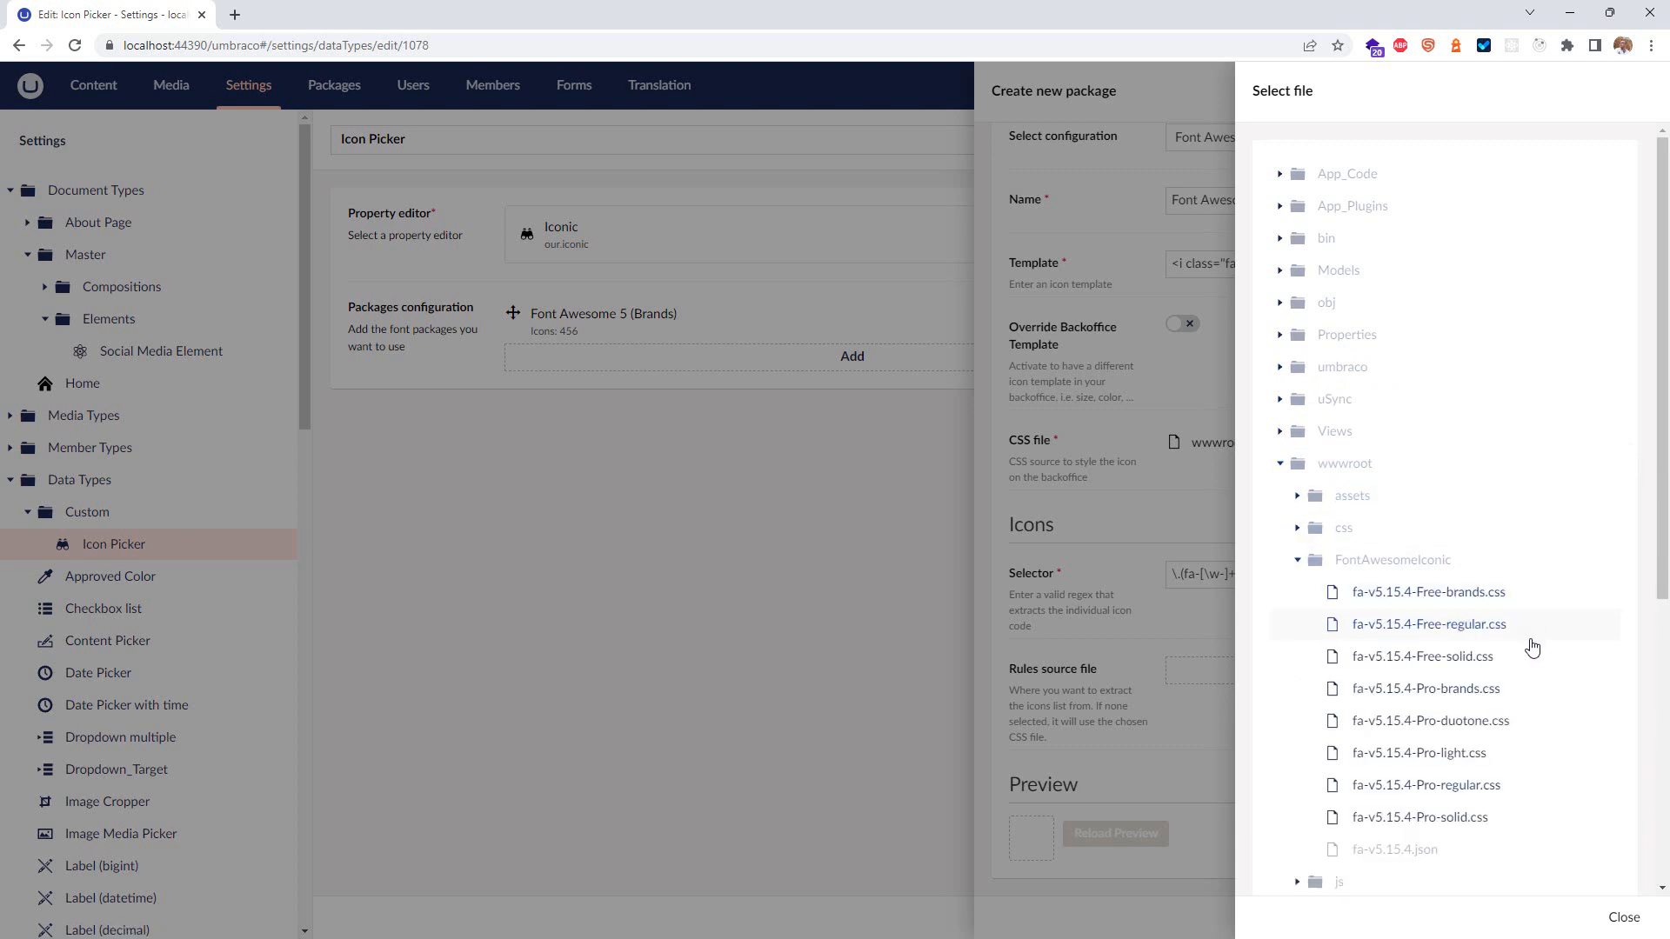
click(1427, 625)
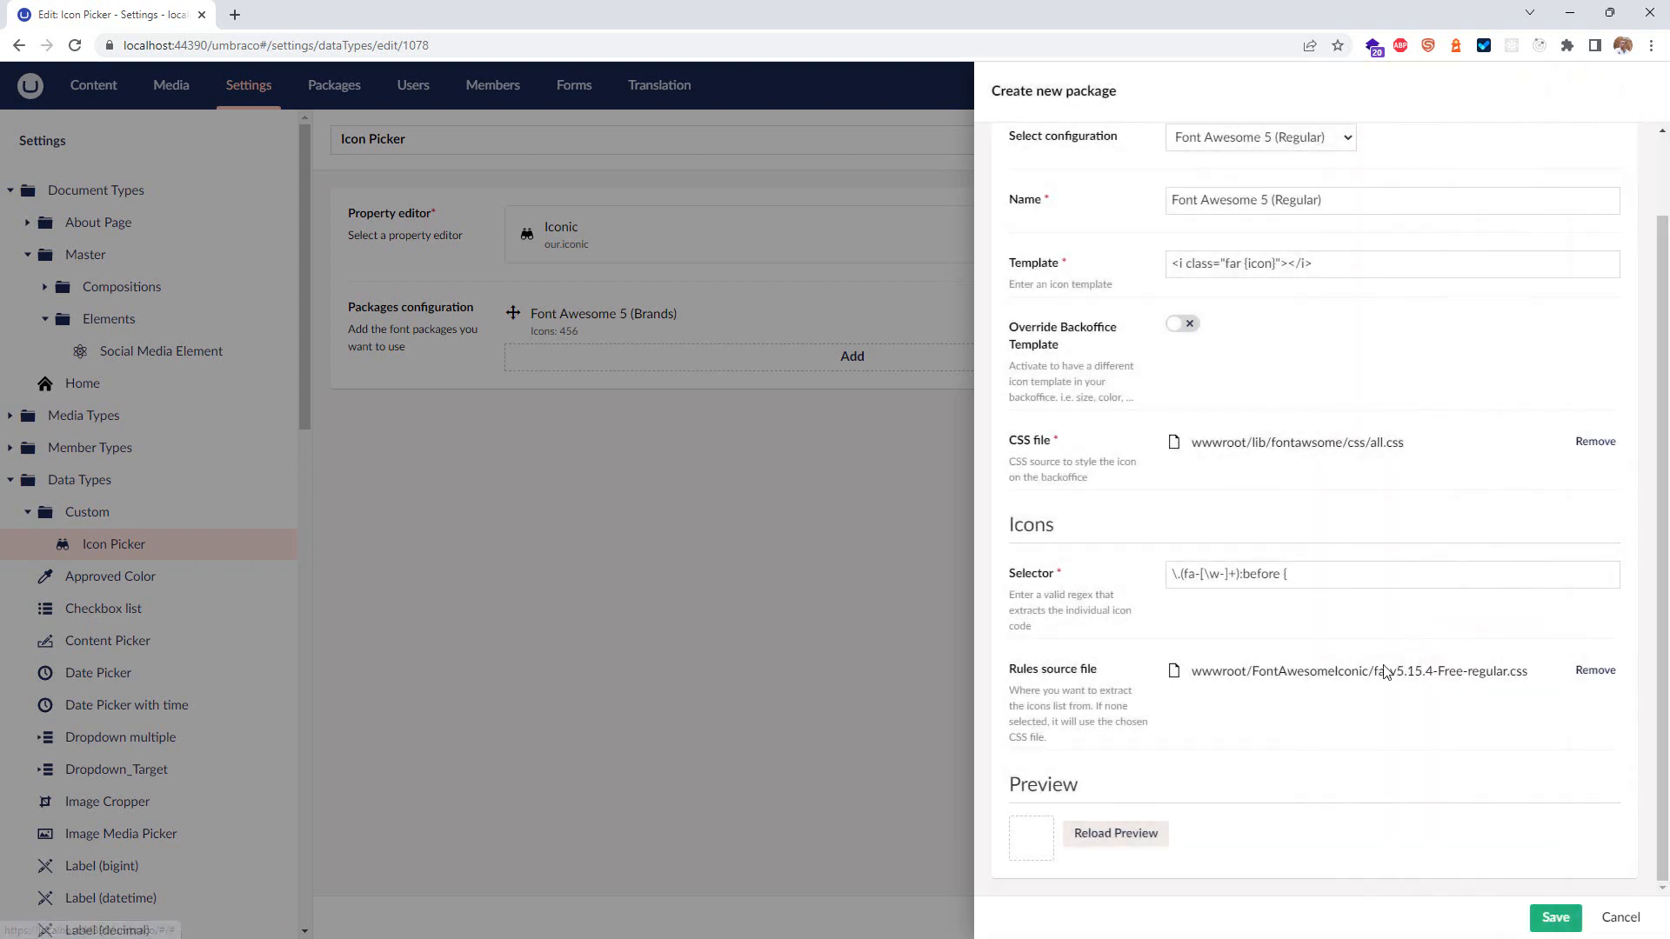
Step: Reload the new Font Awesome 5 (Regular) package's preview, then save the package and the Icon Picker data type
scroll(1146, 822, down, 1)
click(1119, 835)
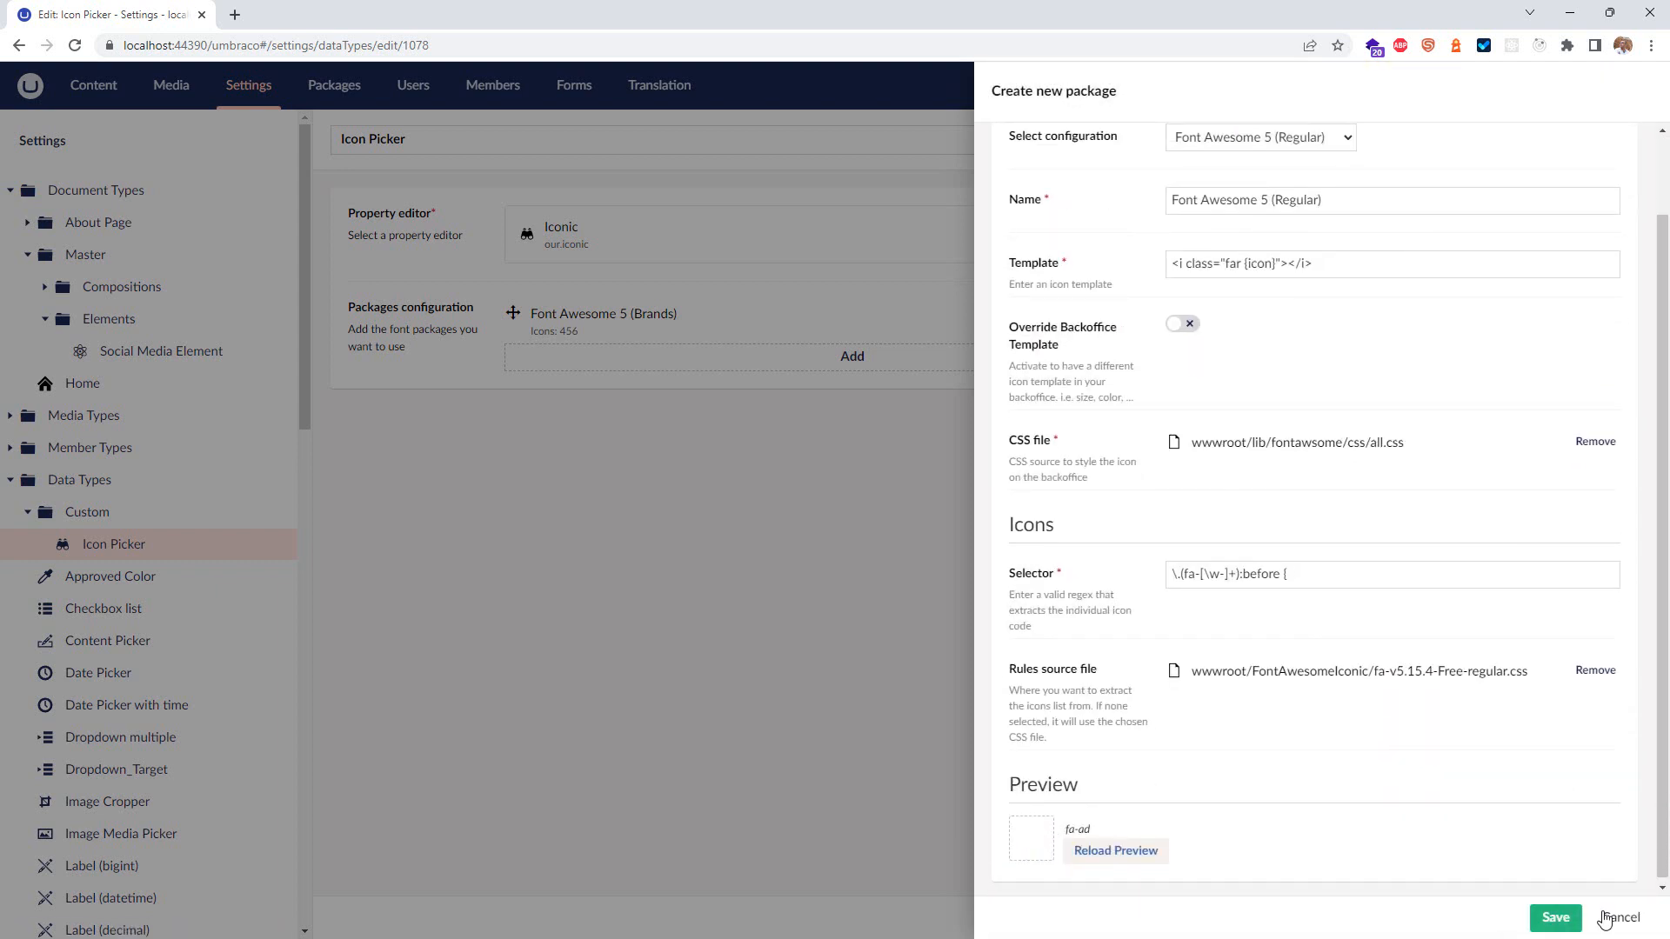
click(1555, 920)
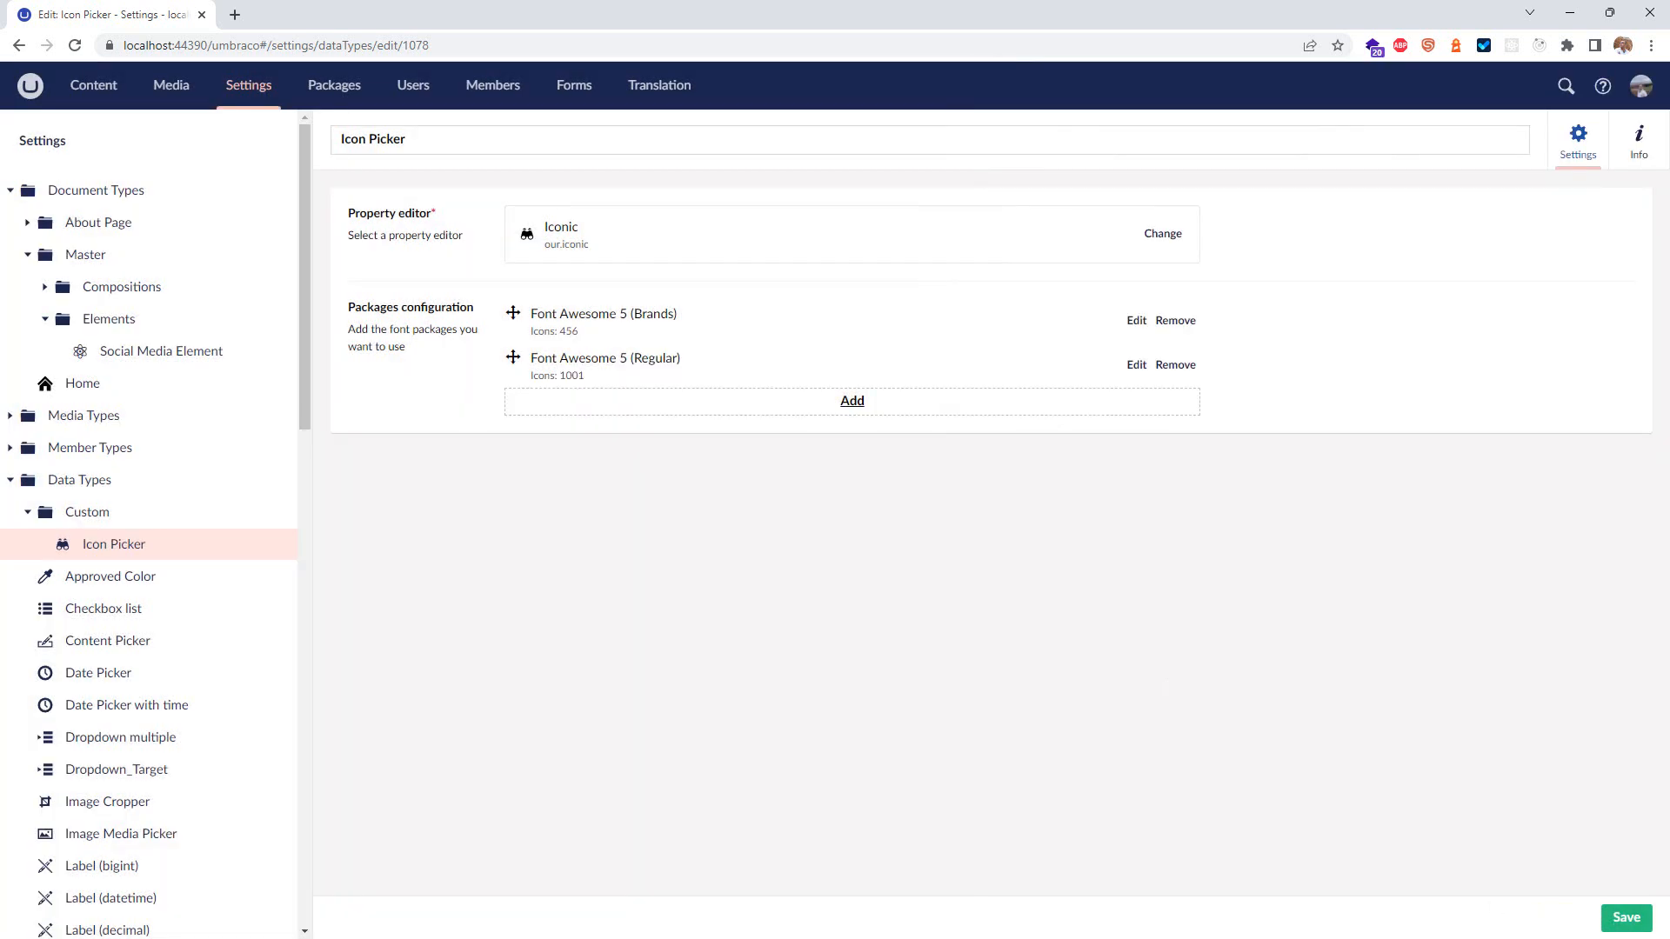
click(1625, 917)
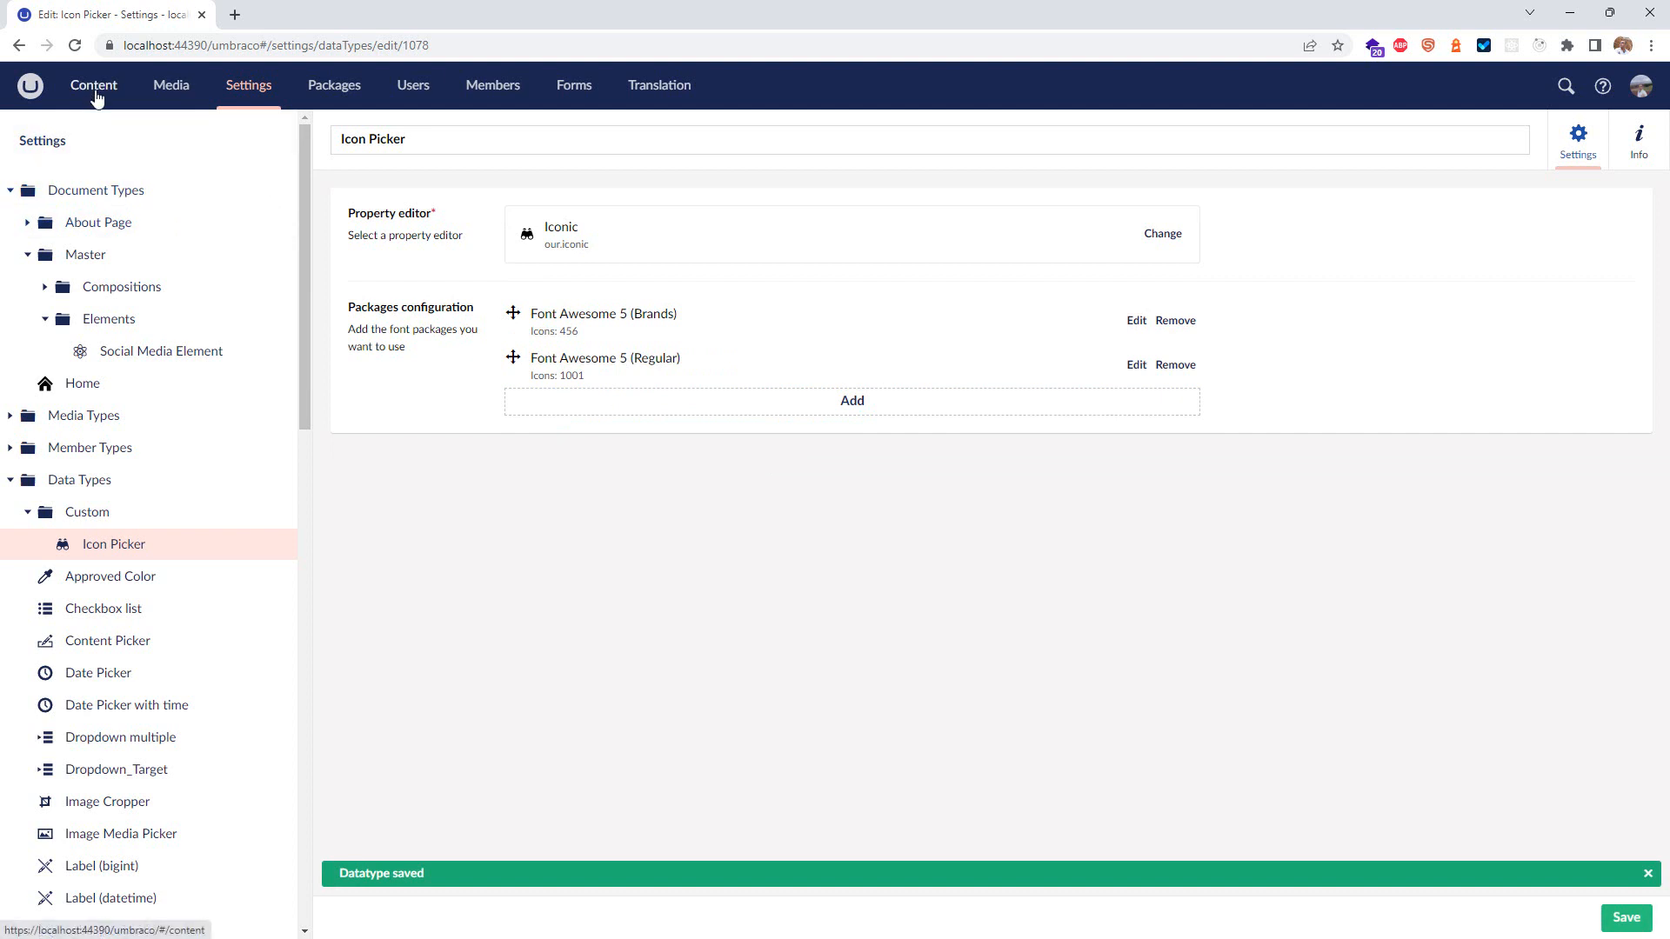
Step: Open the icon picker of the Home page's first Social Media Element and browse the Font Awesome 5 (Brands) icons
click(94, 87)
click(78, 193)
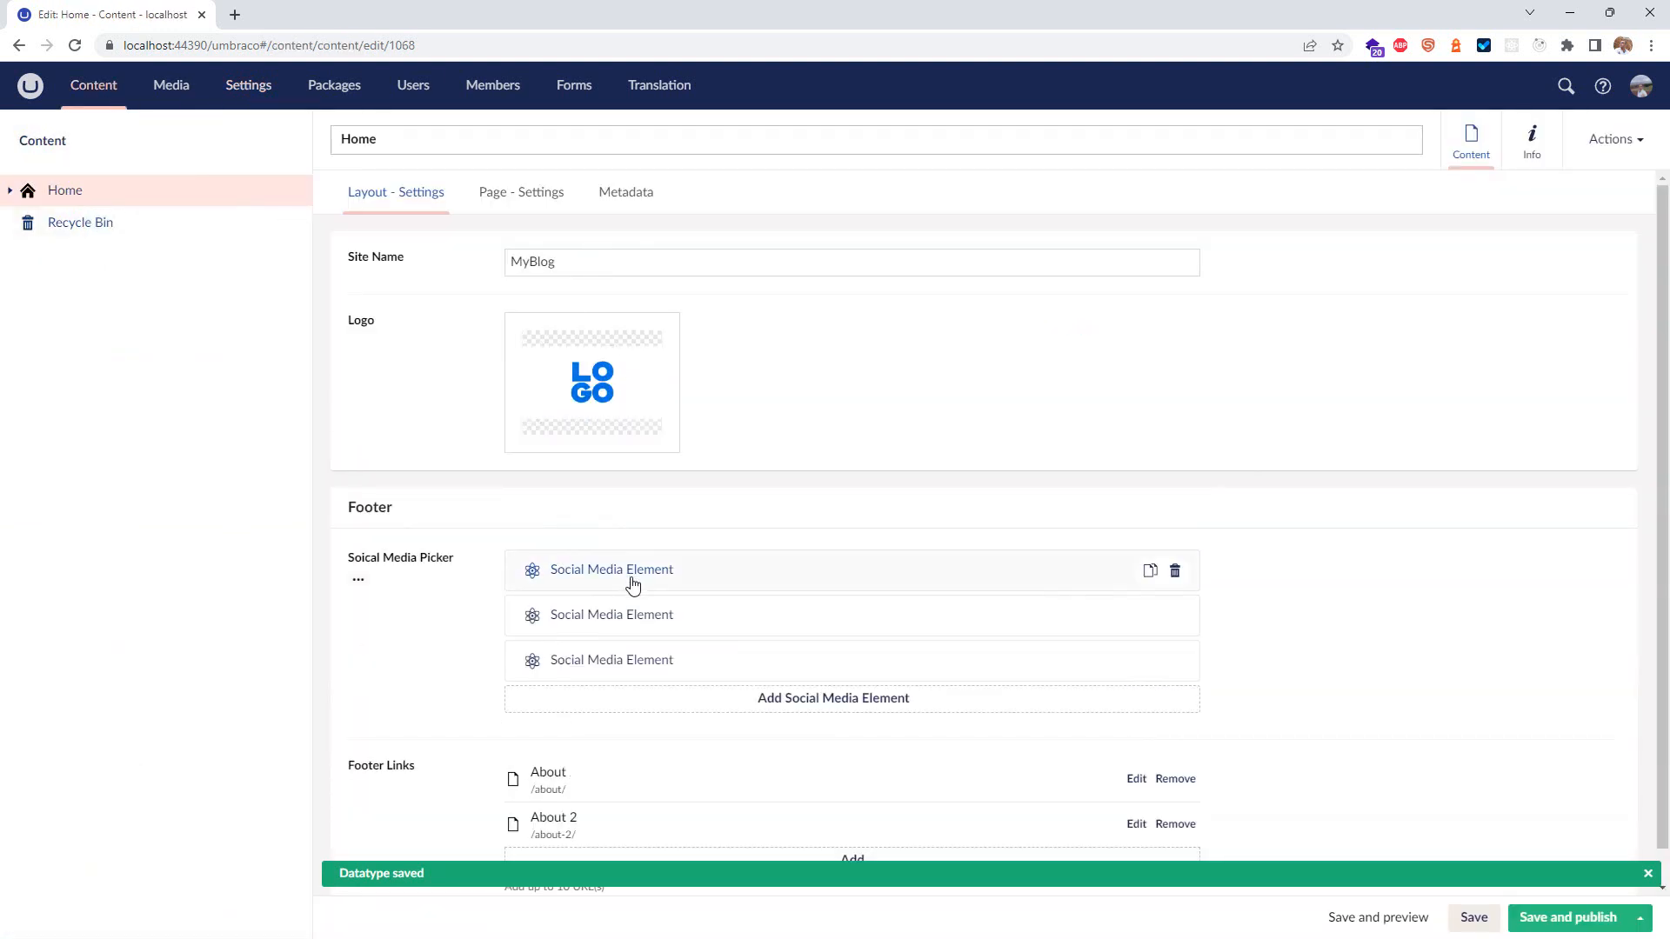
click(1022, 561)
click(1191, 348)
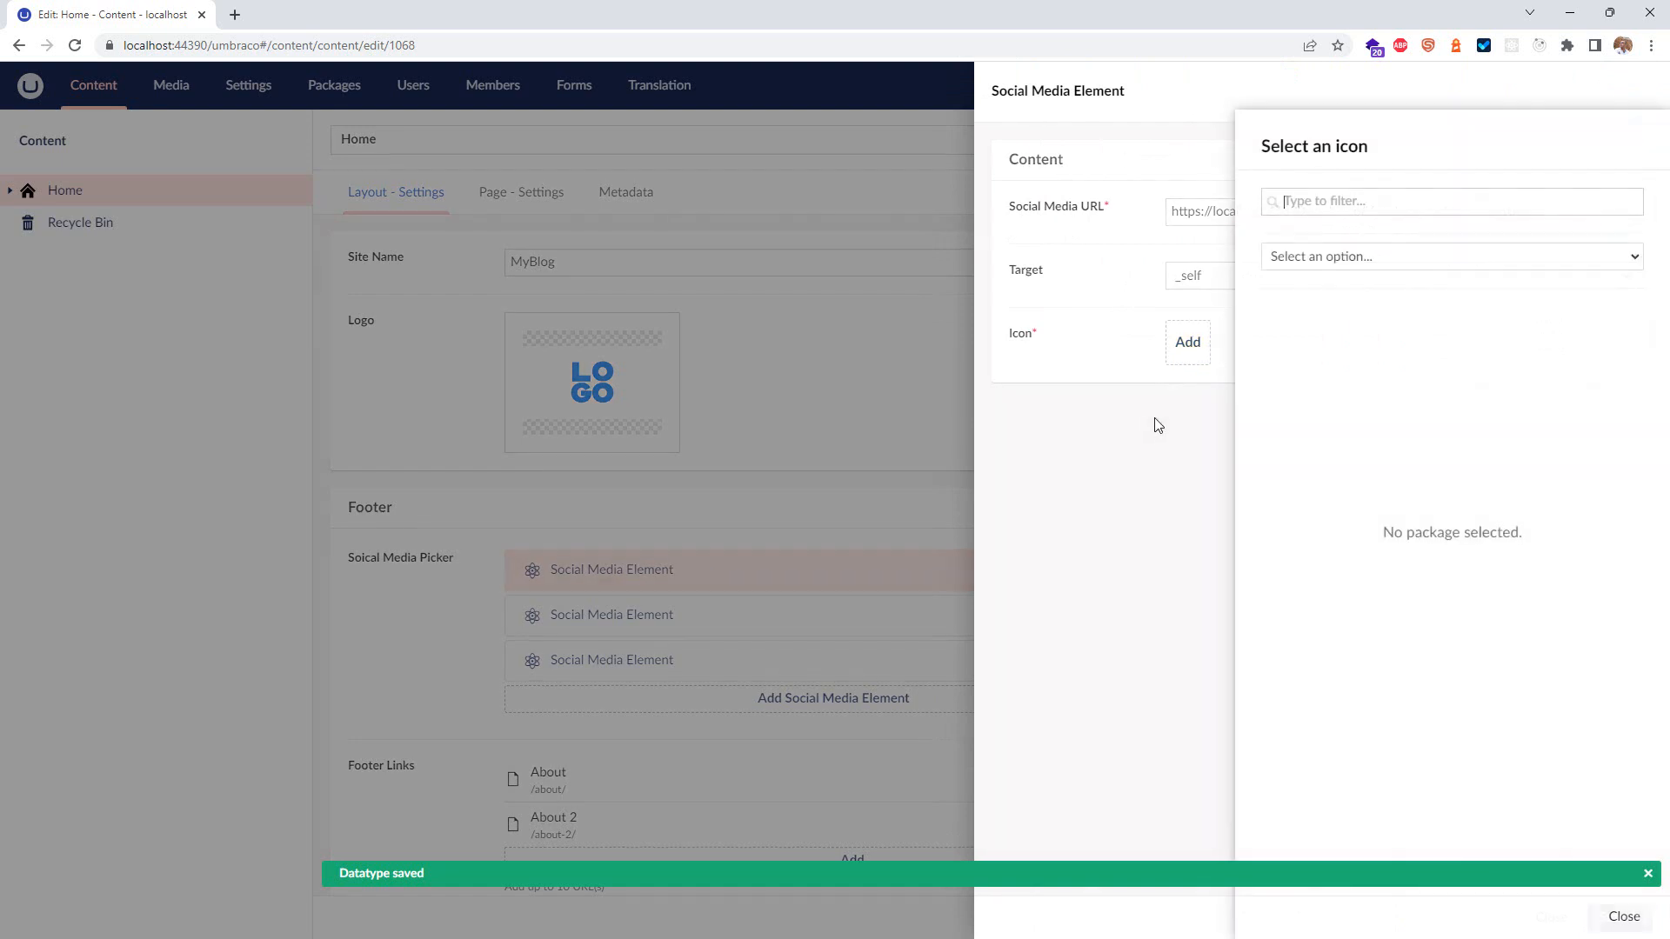
click(1353, 264)
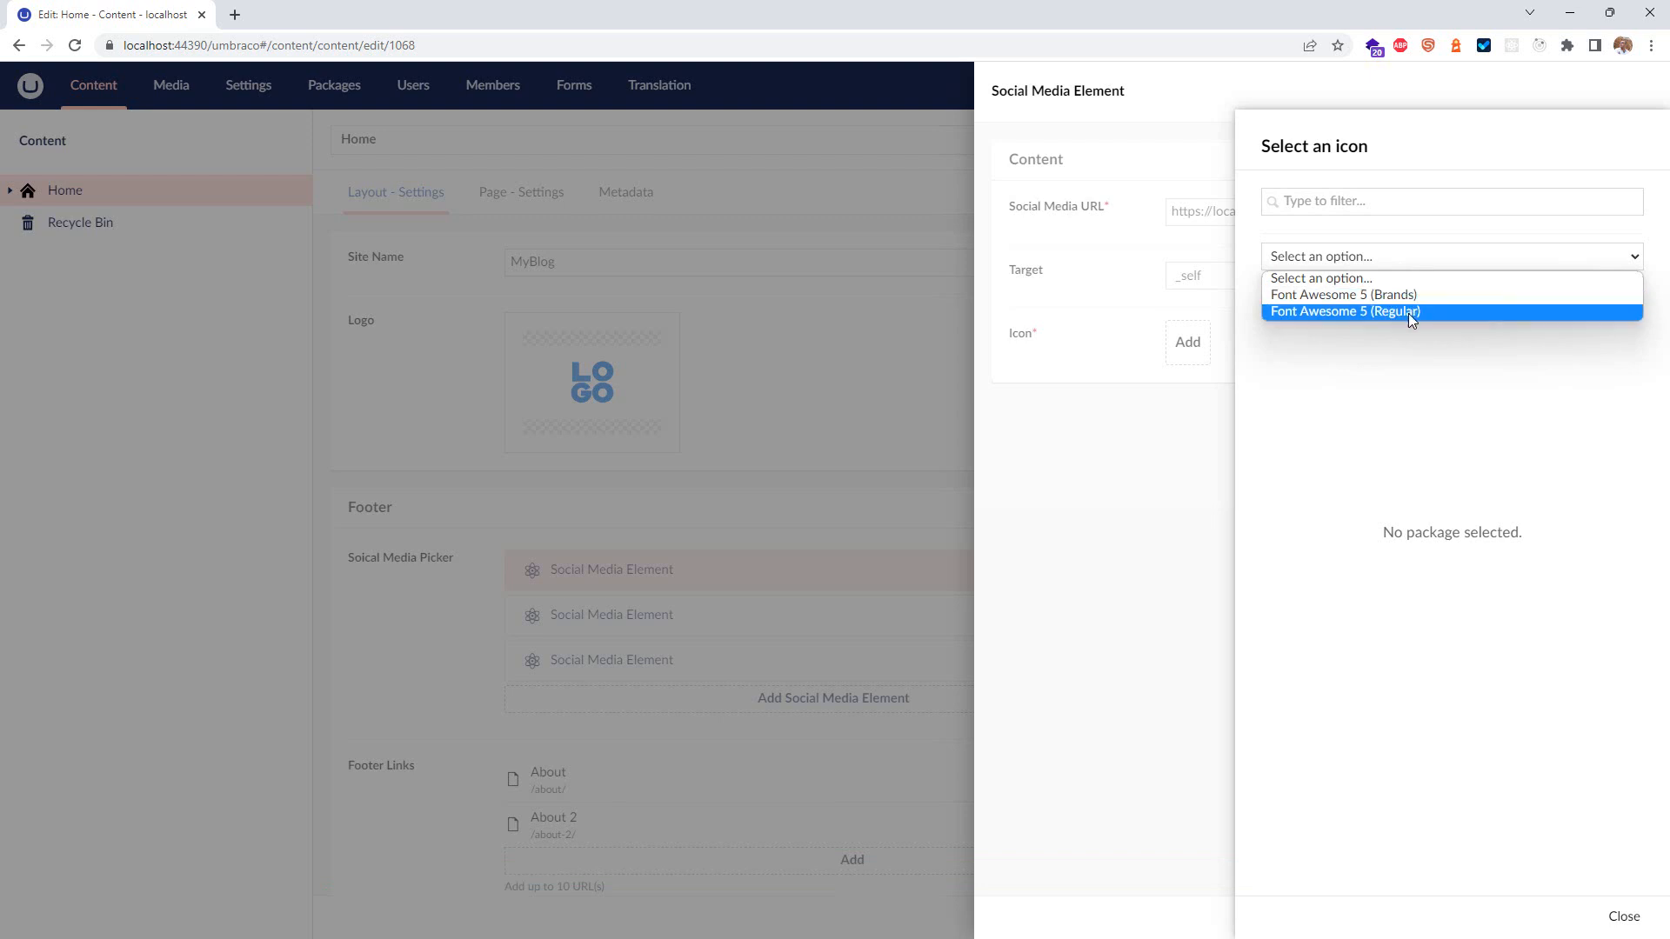
click(1403, 509)
scroll(1443, 400, down, 18)
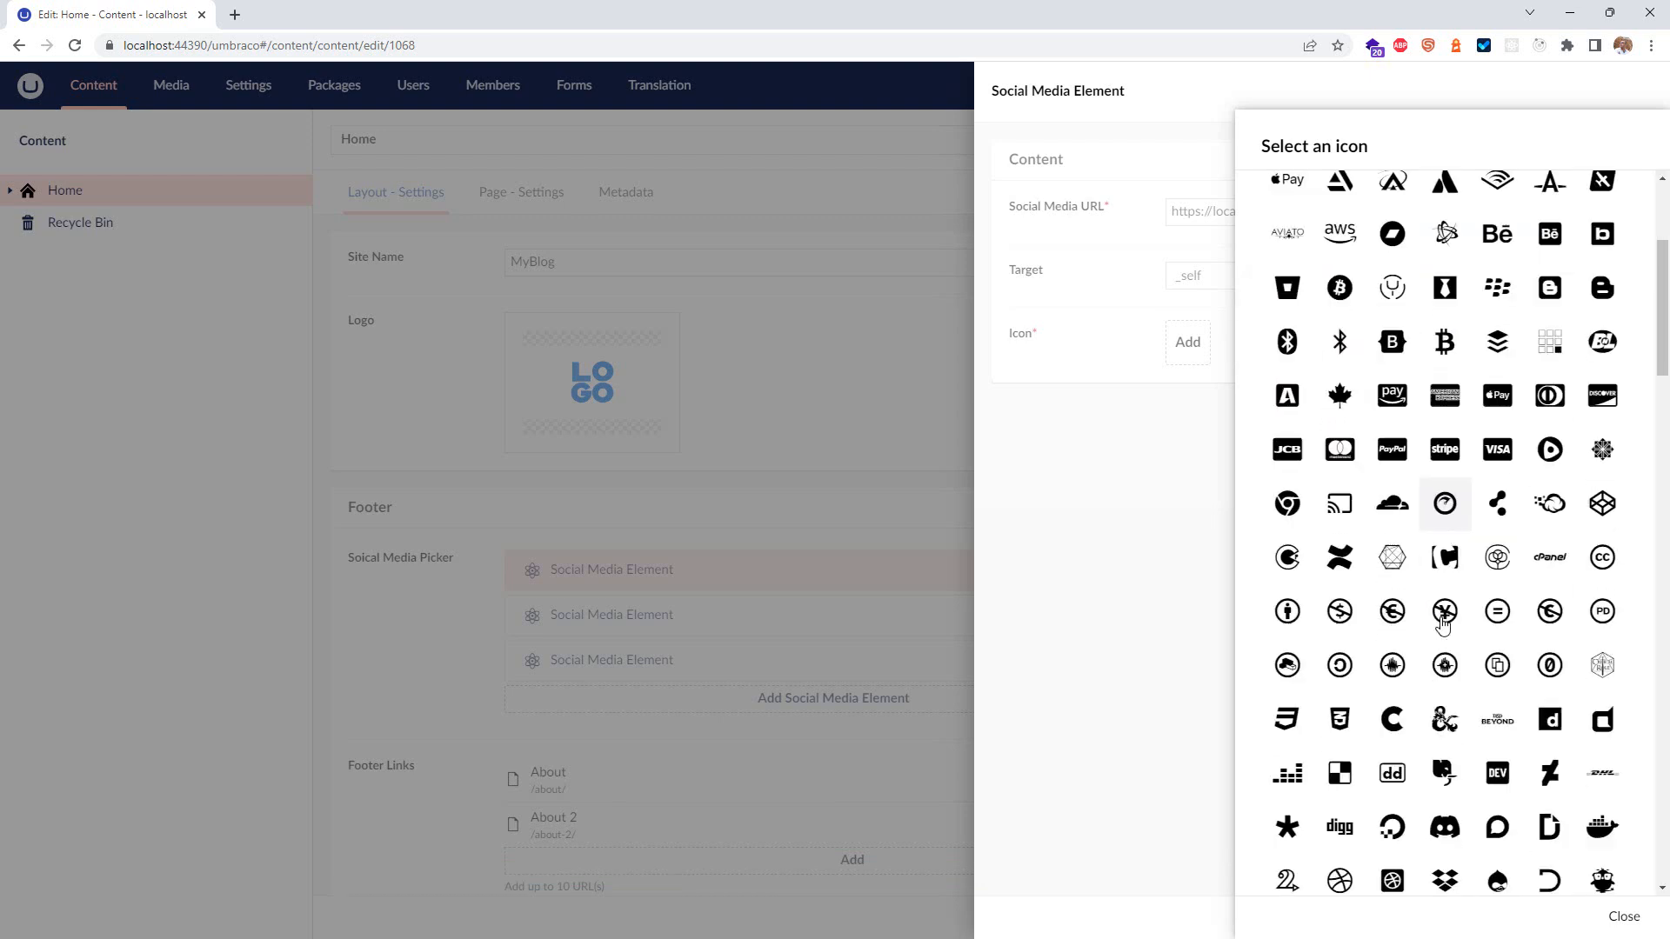
scroll(1435, 738, down, 3)
scroll(1430, 713, up, 15)
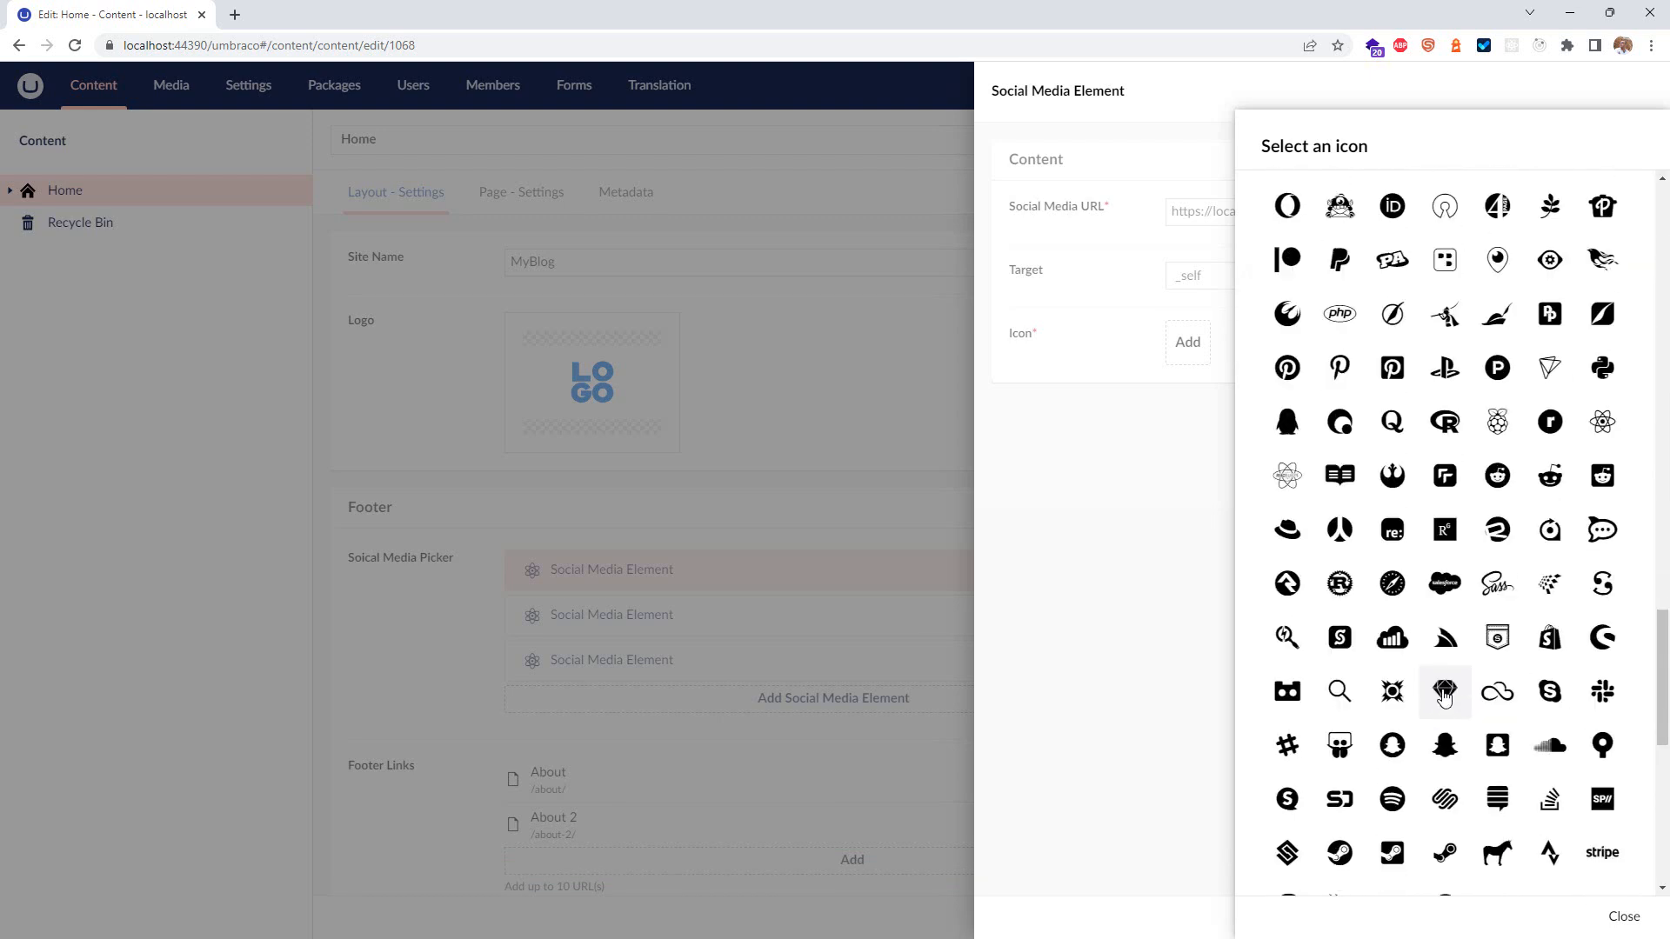
scroll(1427, 691, up, 3)
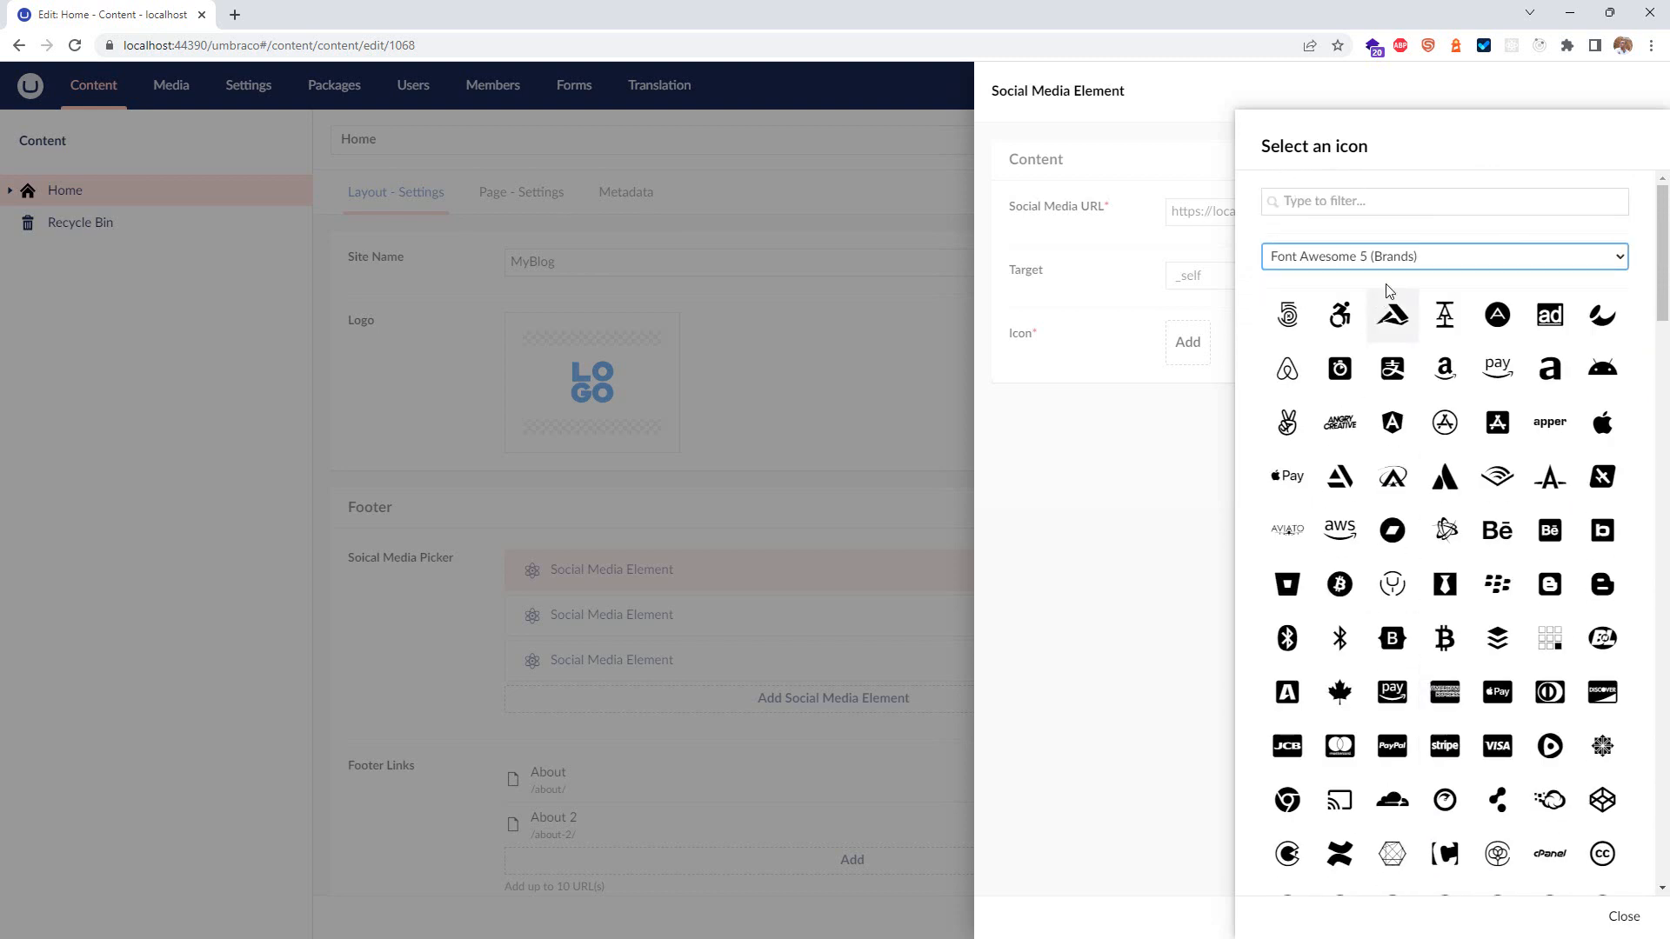
Step: Switch the icon picker to Font Awesome 5 (Regular) and browse through its icons
click(1404, 261)
click(1398, 312)
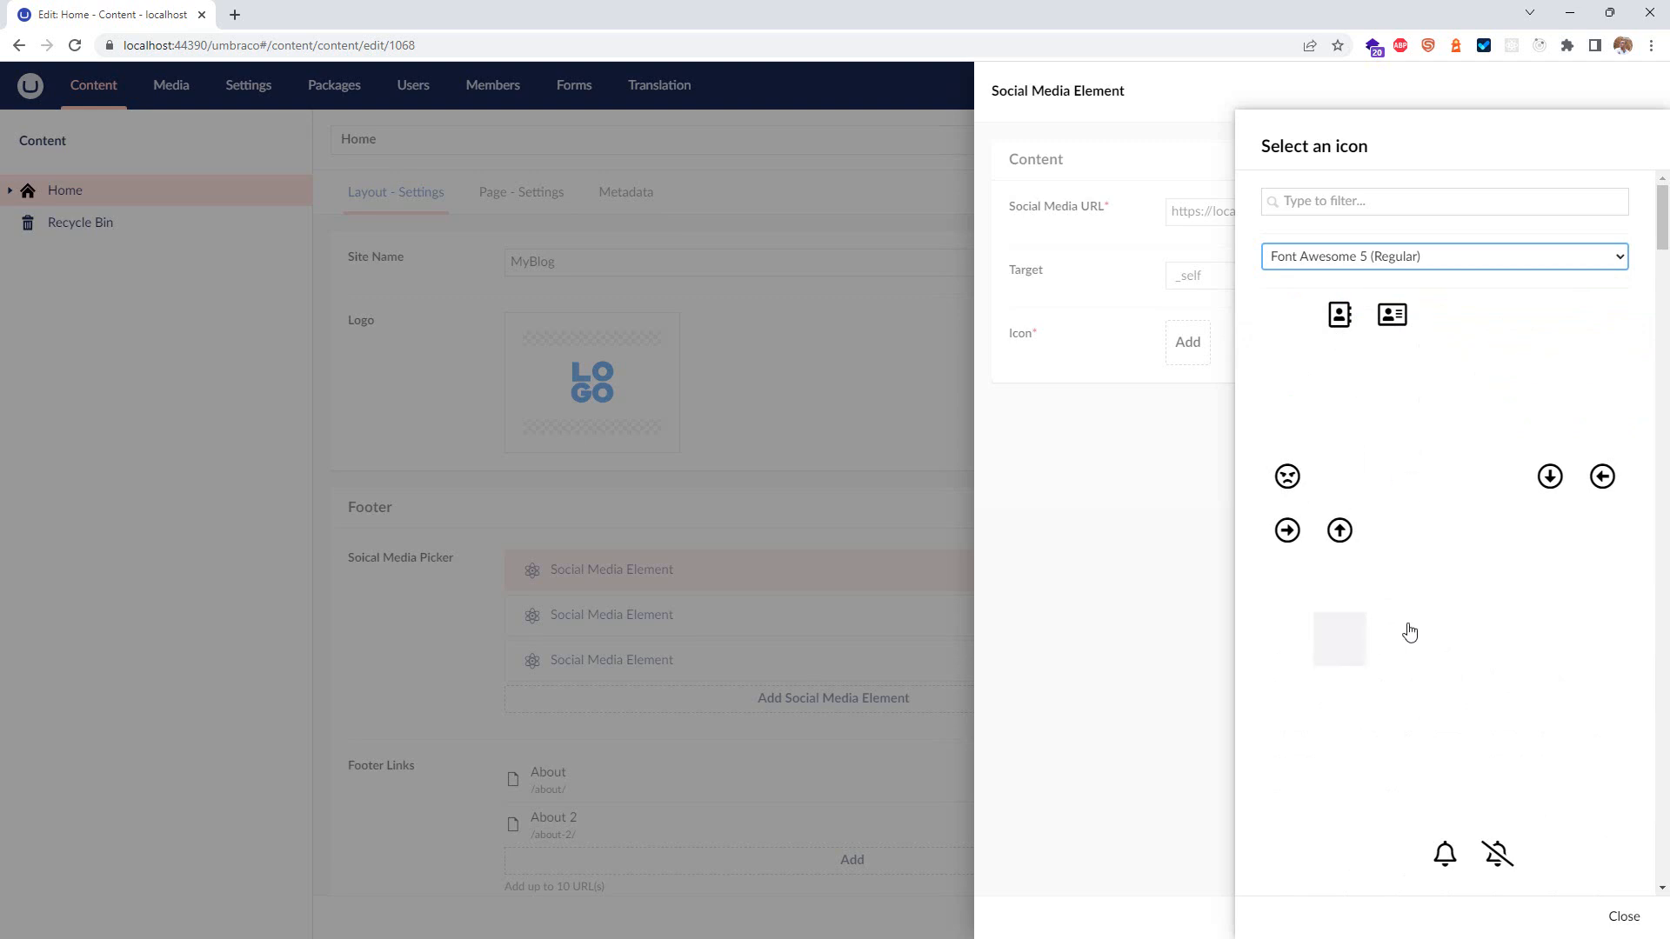
scroll(1409, 631, down, 6)
scroll(1479, 713, down, 6)
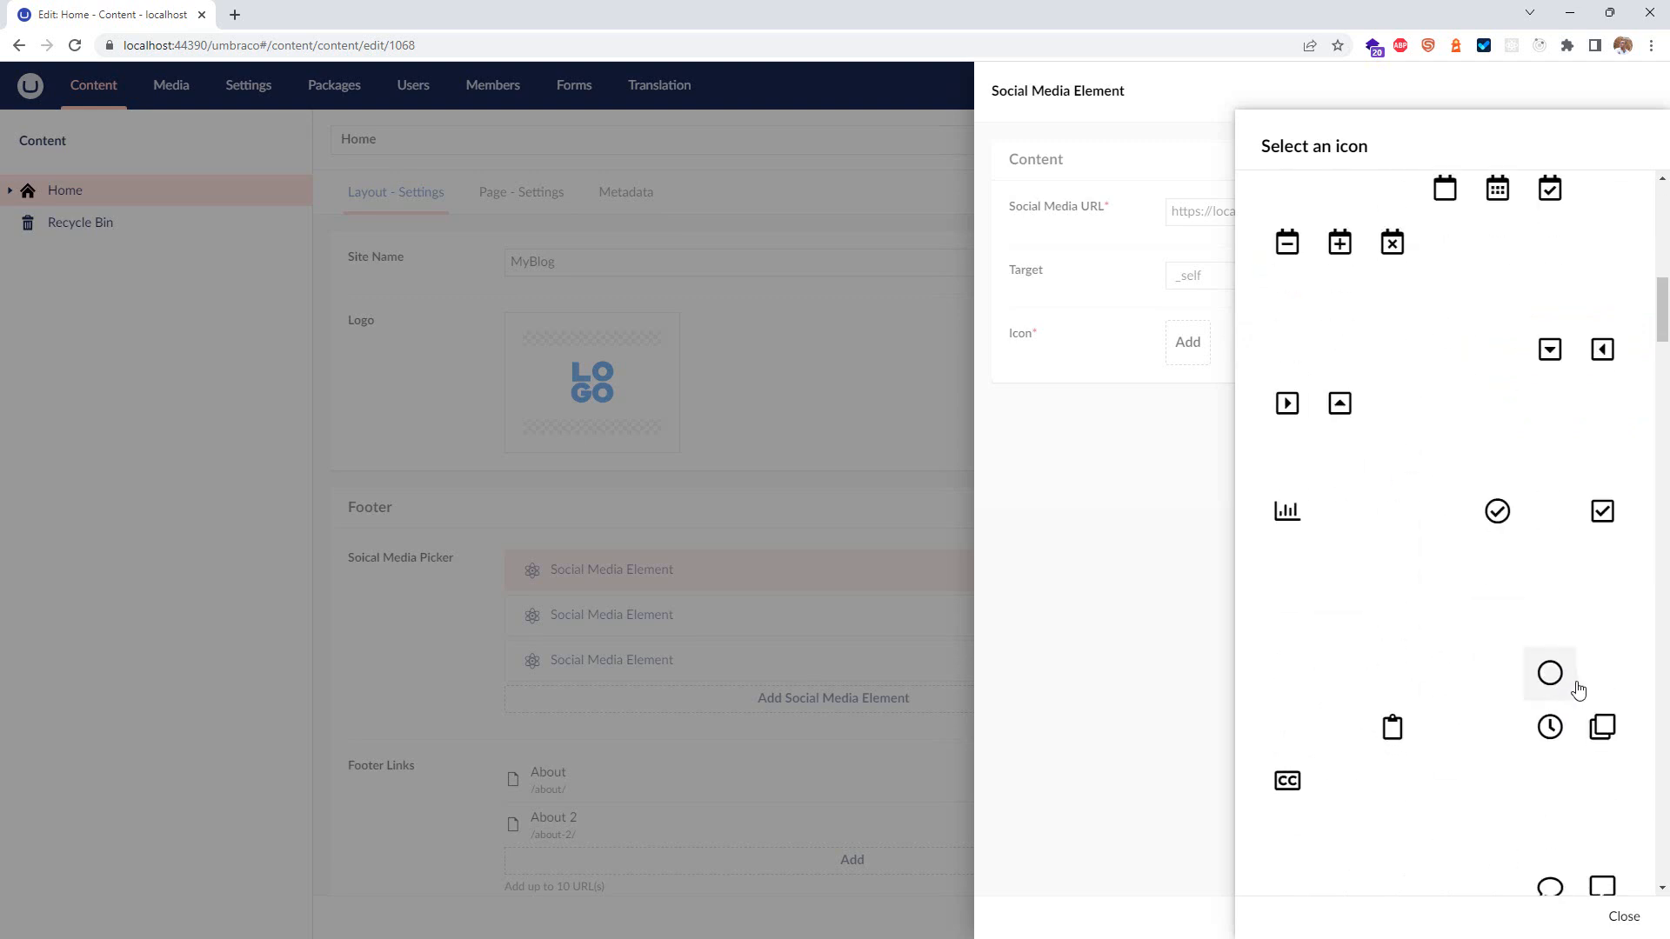
scroll(1478, 752, down, 6)
scroll(1506, 765, down, 6)
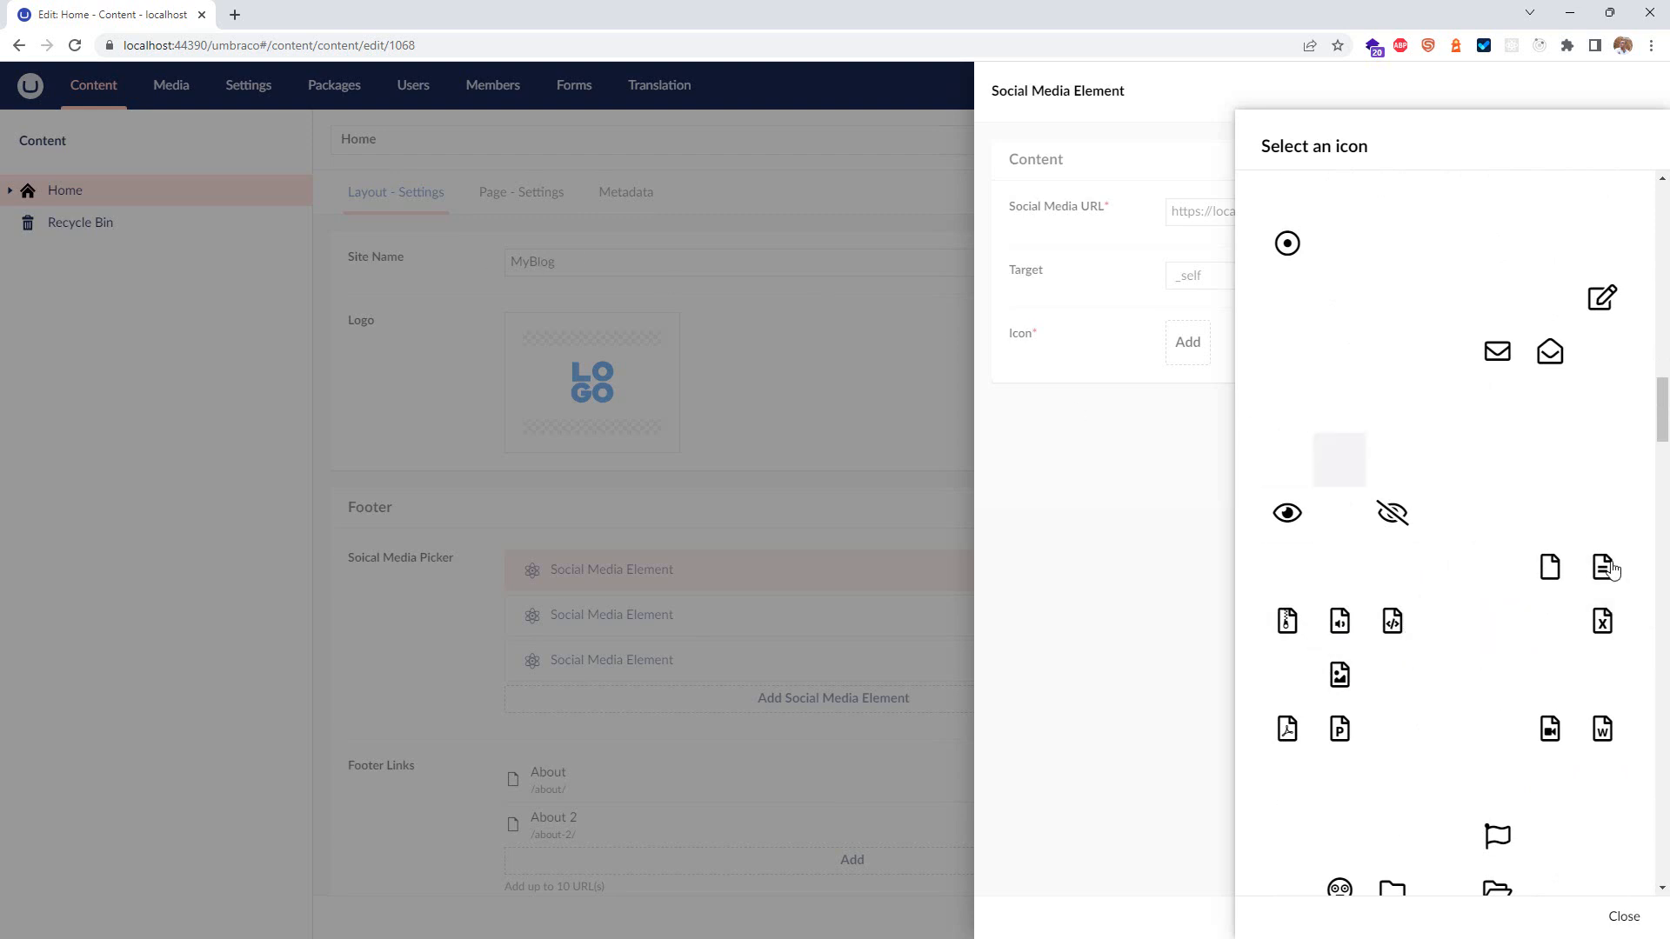
scroll(1504, 763, down, 6)
scroll(1504, 764, down, 4)
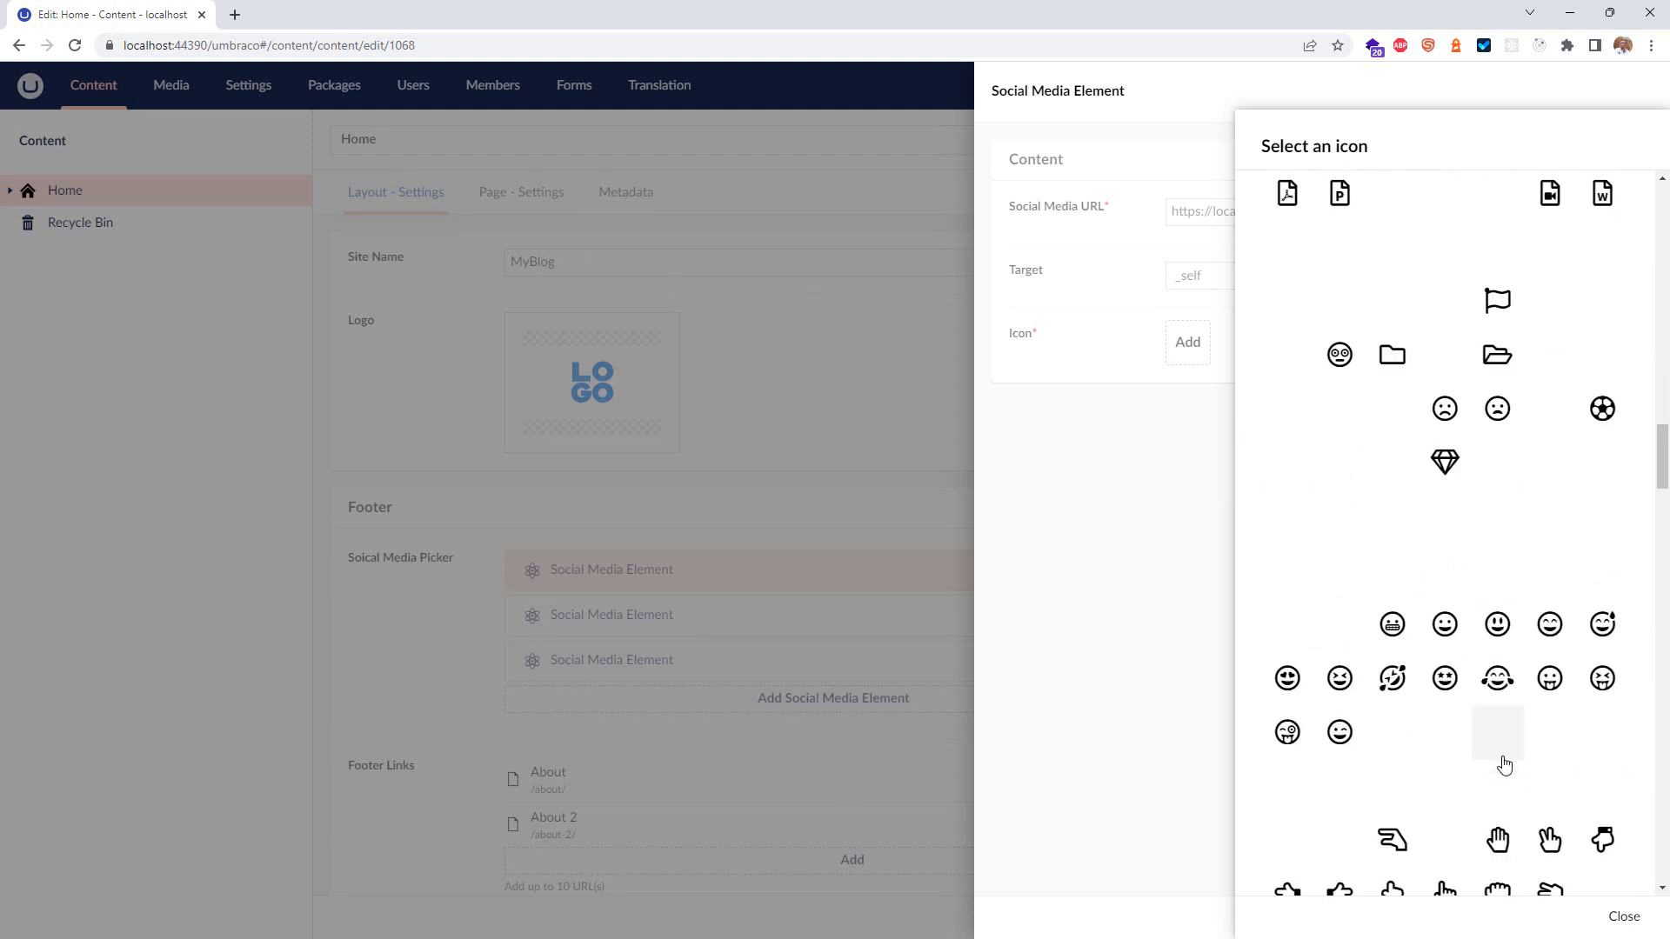
scroll(1461, 683, up, 20)
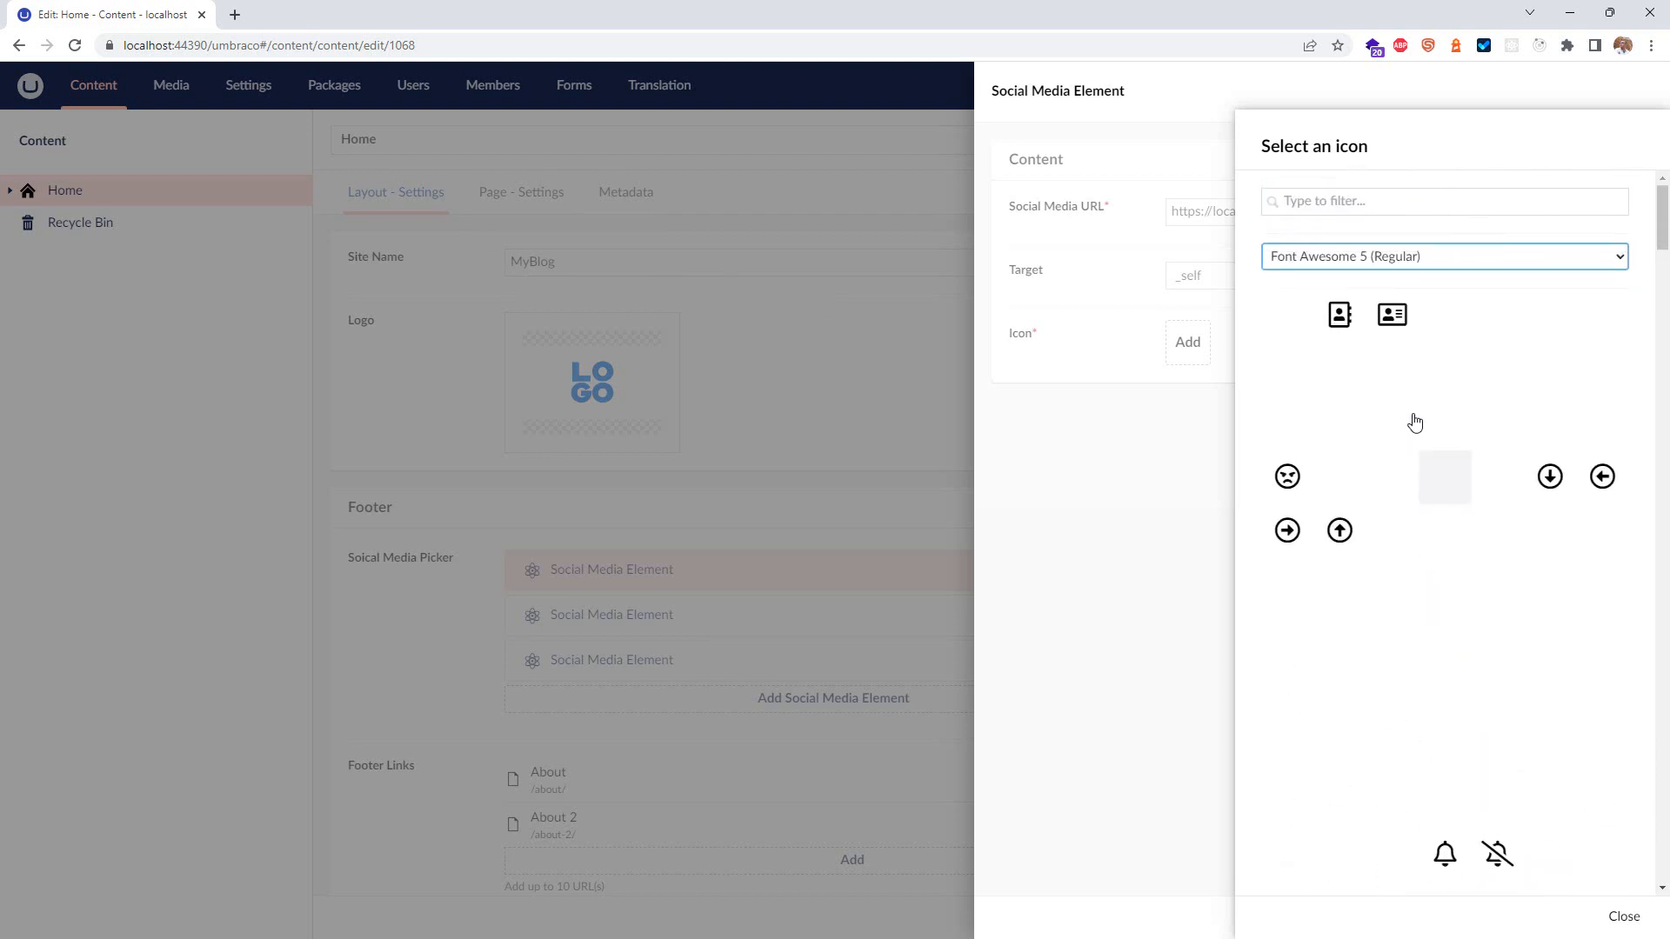
Step: Choose the fa-bootstrap icon from Font Awesome 5 (Brands) for the Social Media Element, submit it and publish the Home page
click(1418, 261)
click(1345, 330)
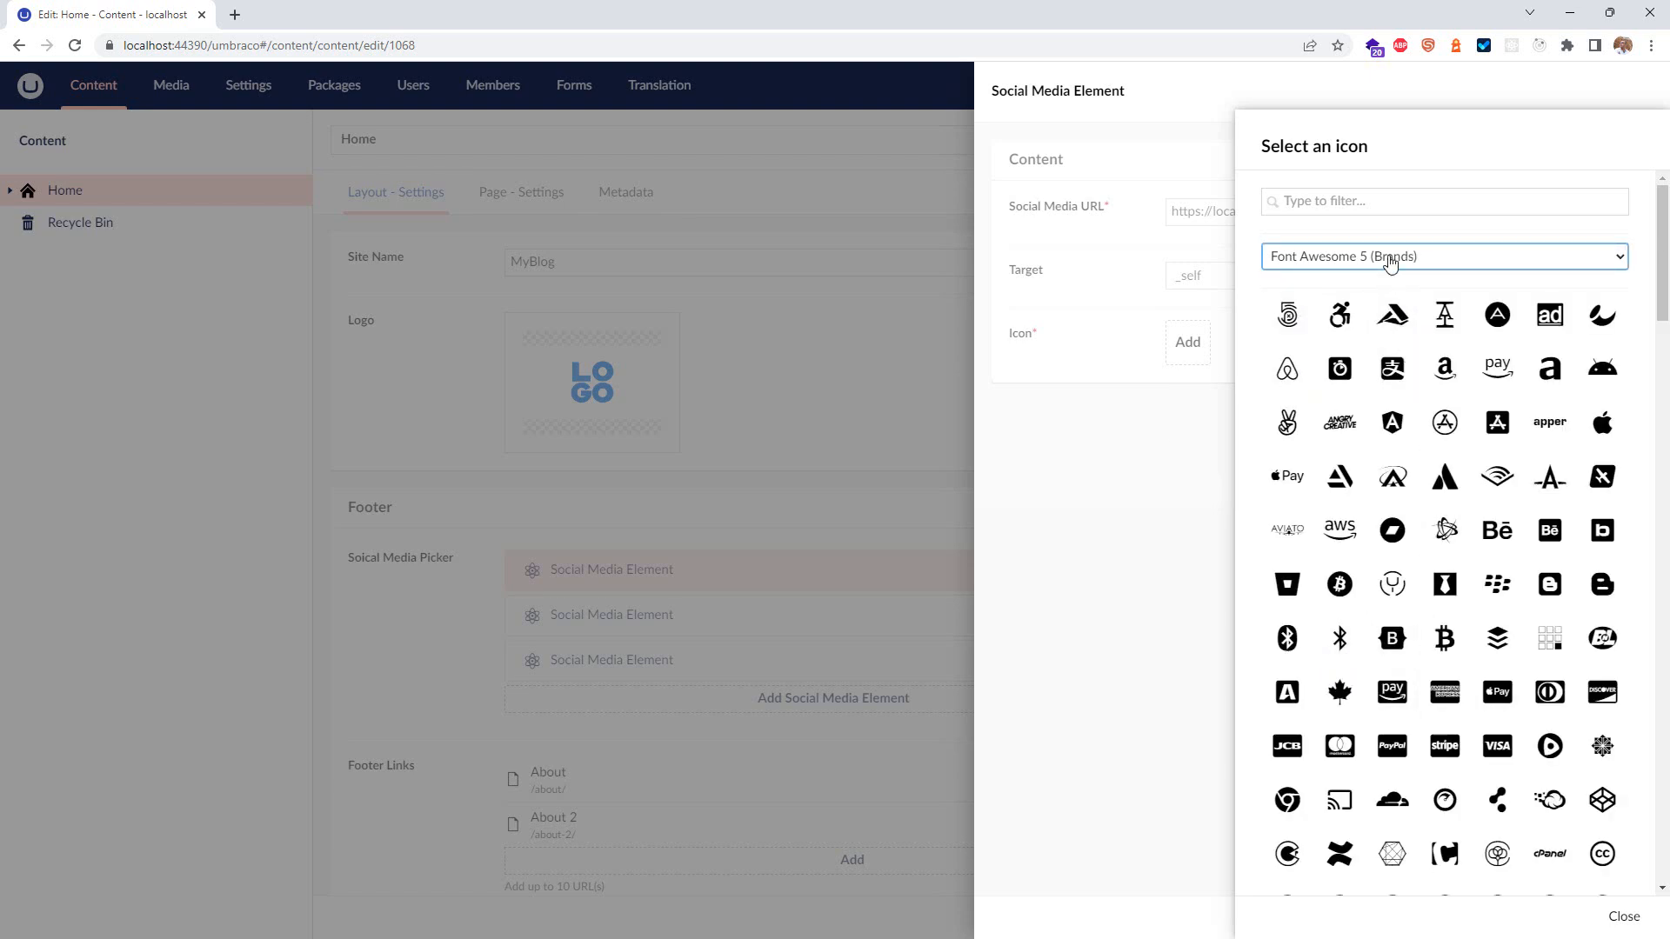
click(1392, 638)
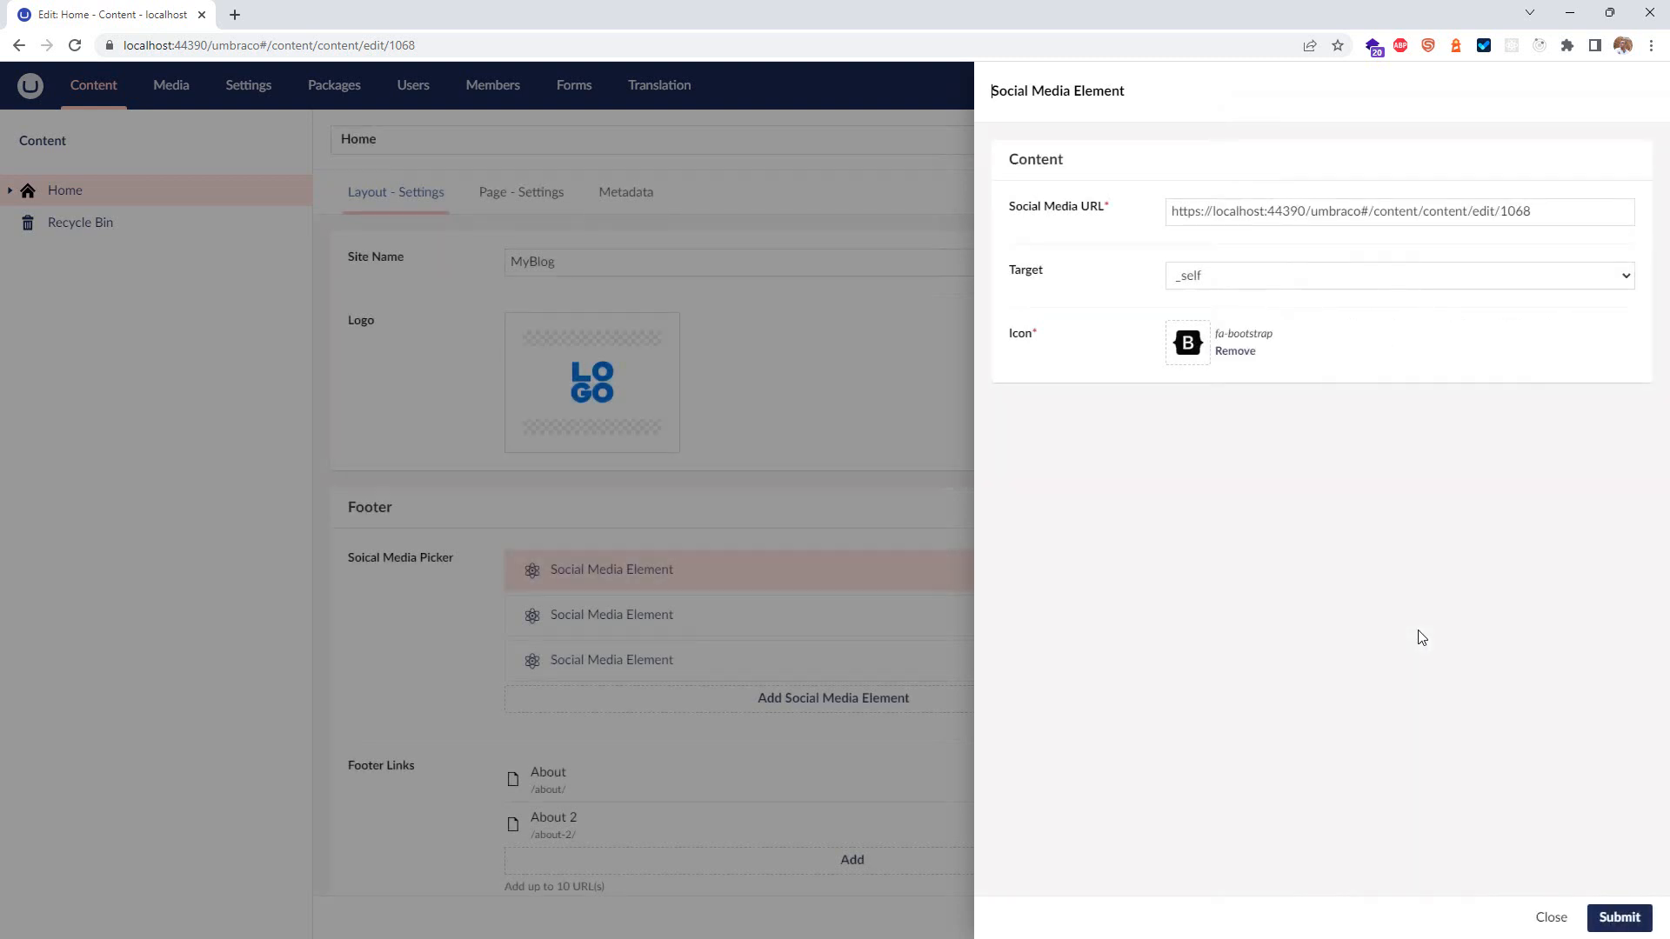
click(1622, 918)
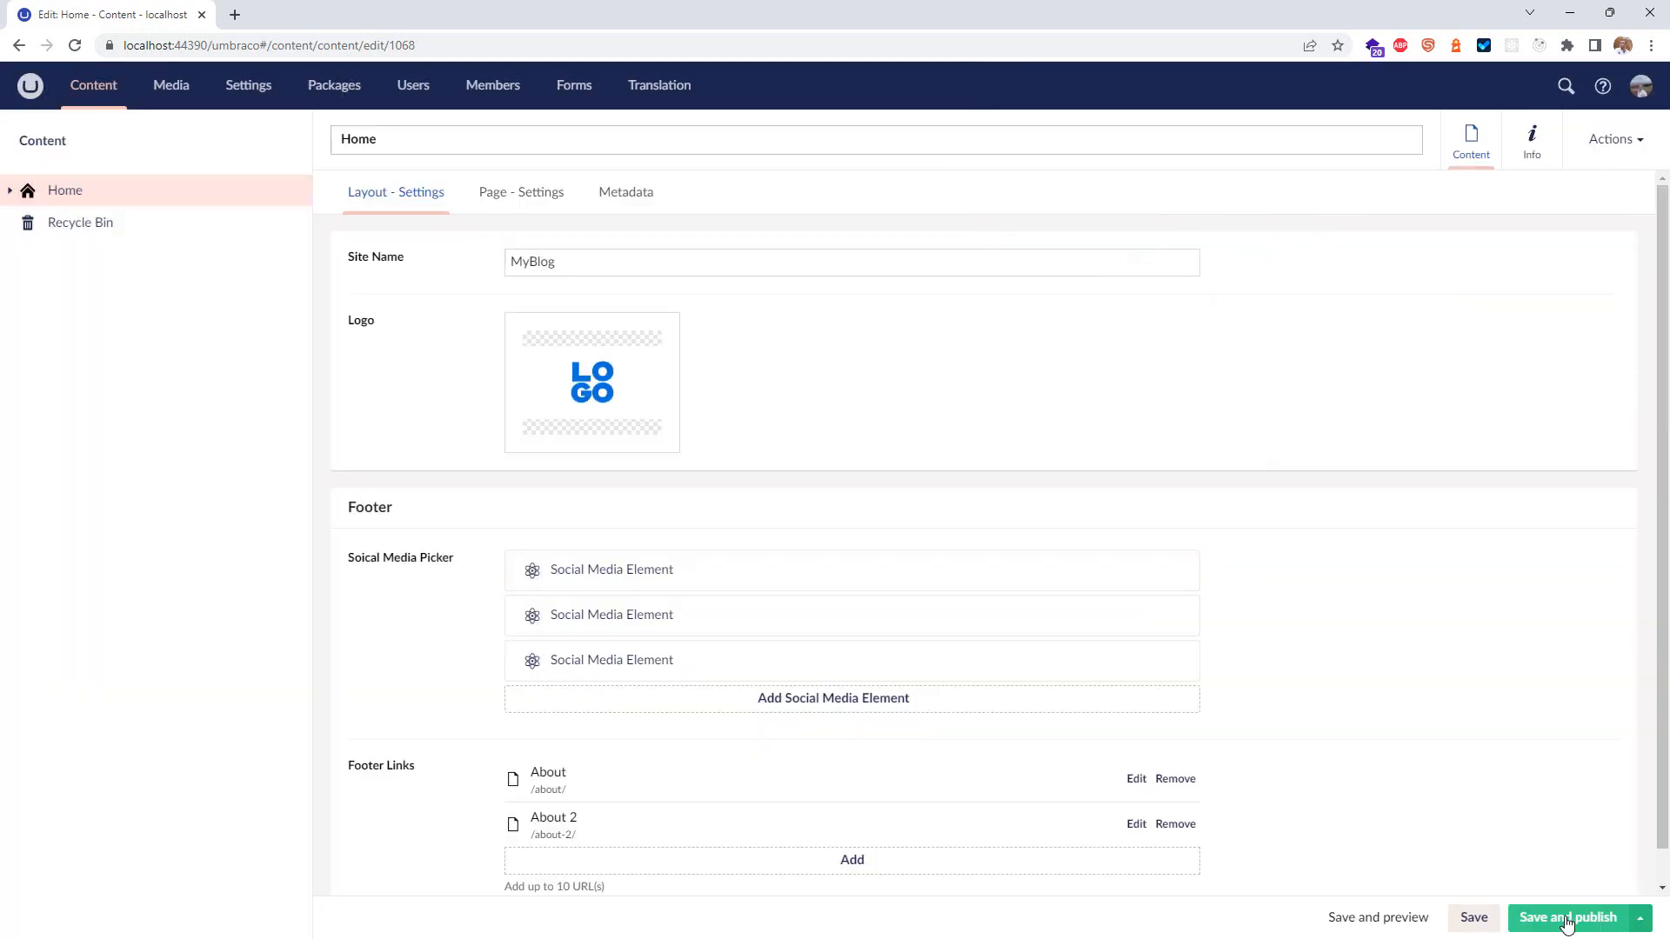
click(1567, 919)
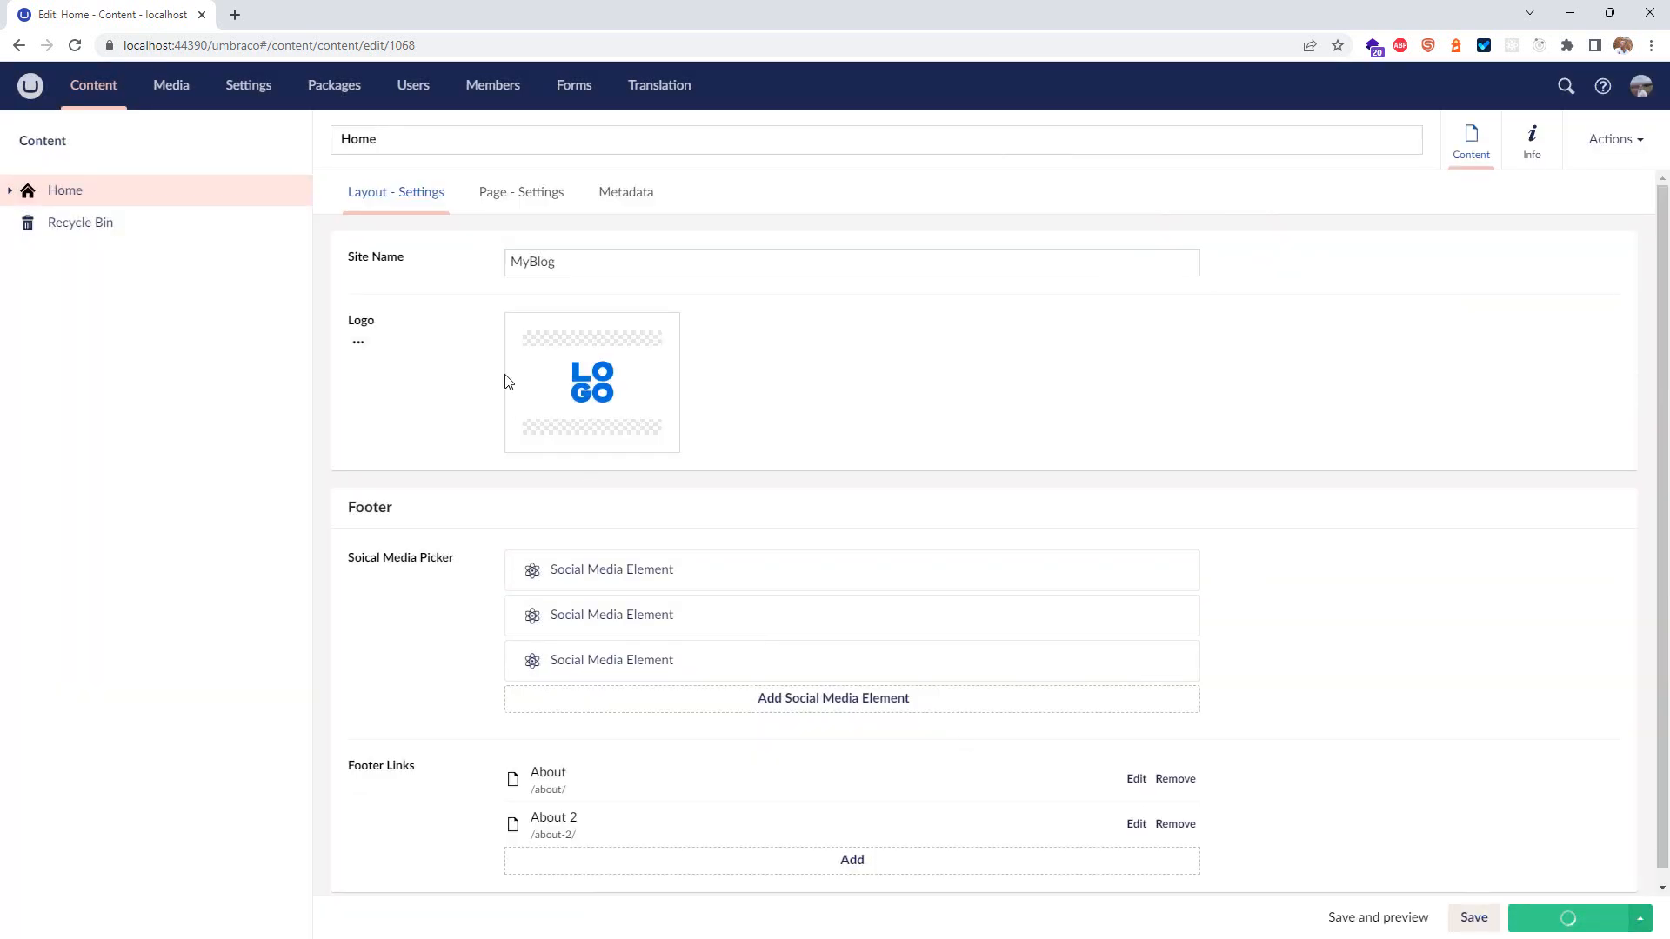
Step: Open the published Home page through its link and check the social media icon in the footer
click(1531, 160)
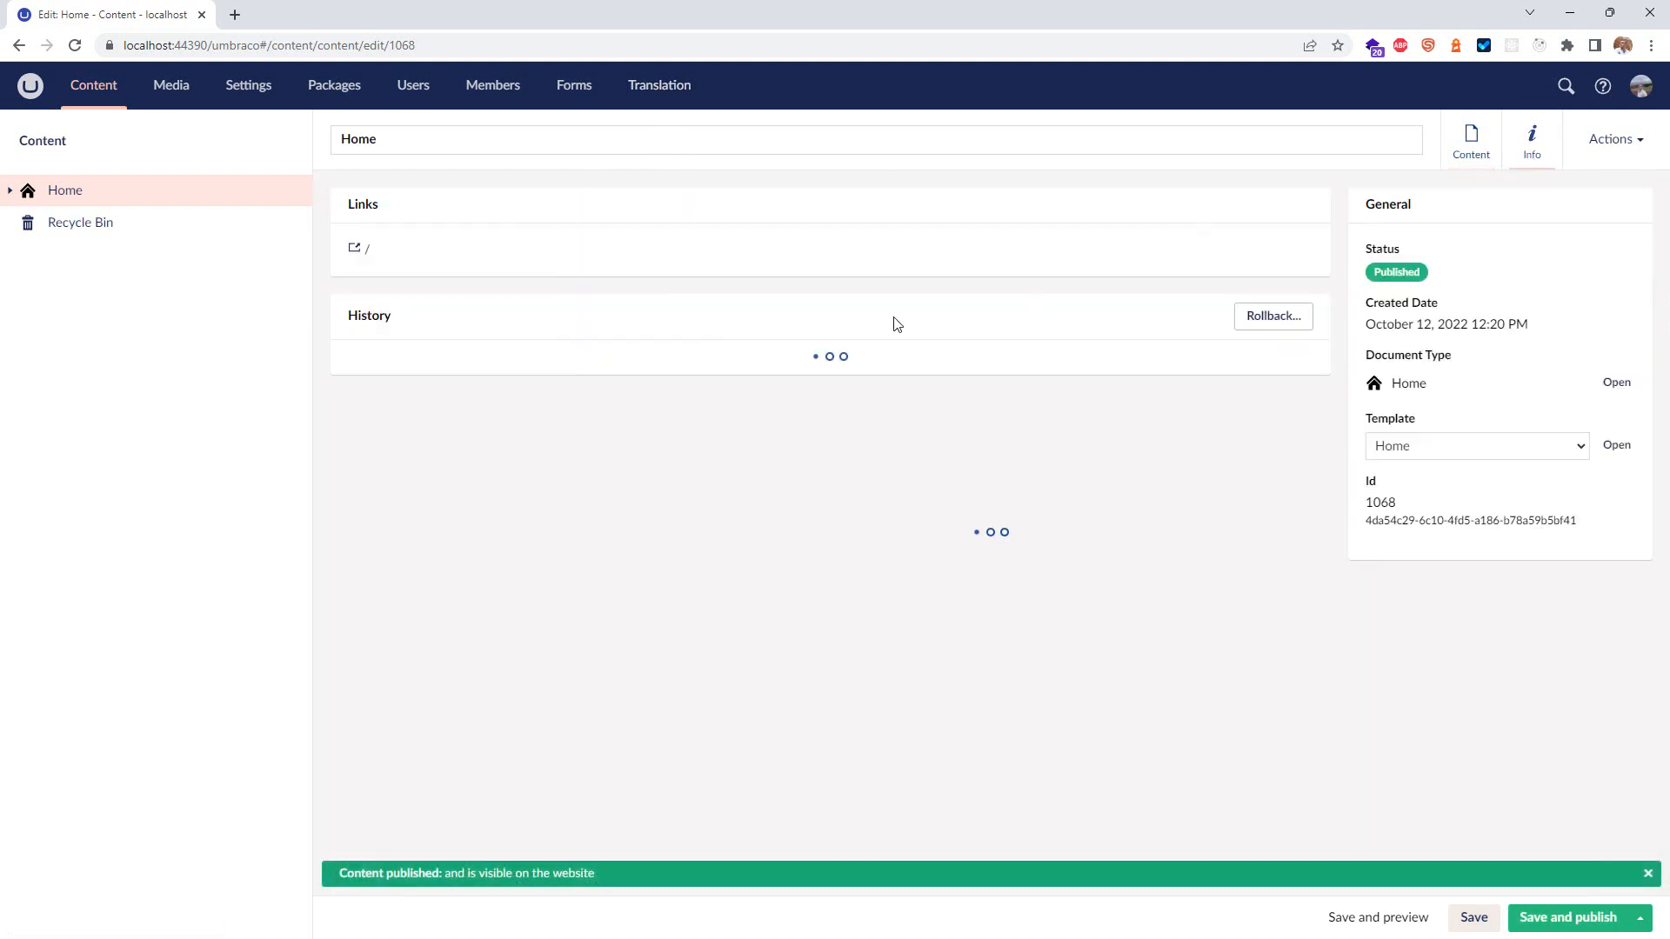
click(570, 252)
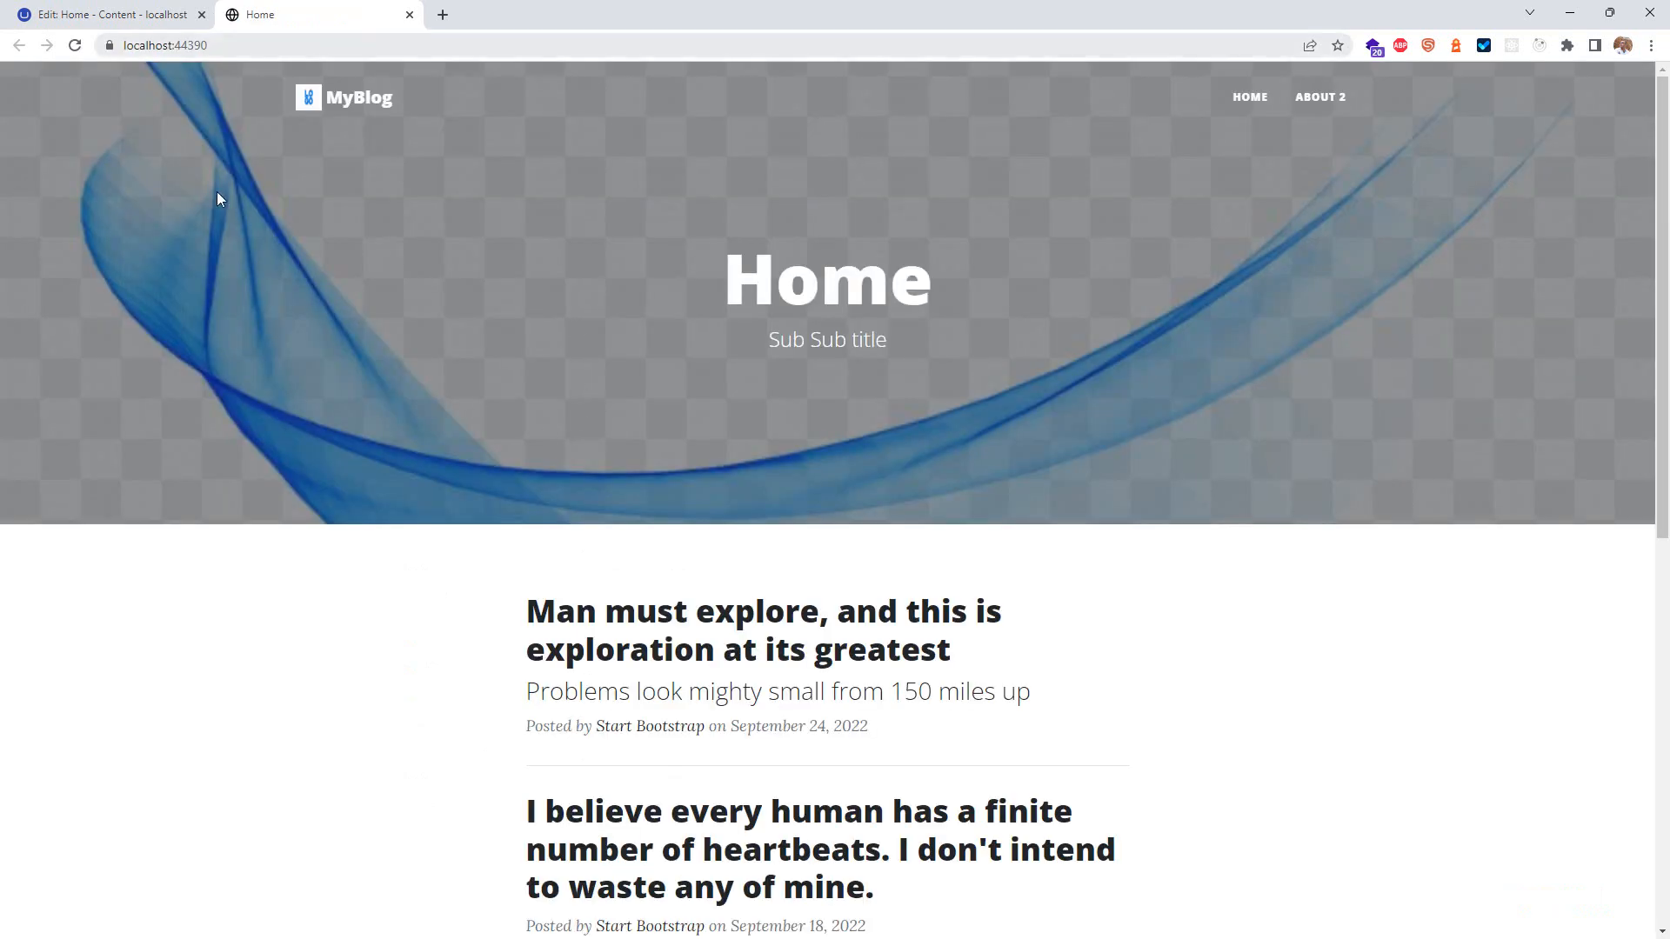
scroll(219, 199, down, 8)
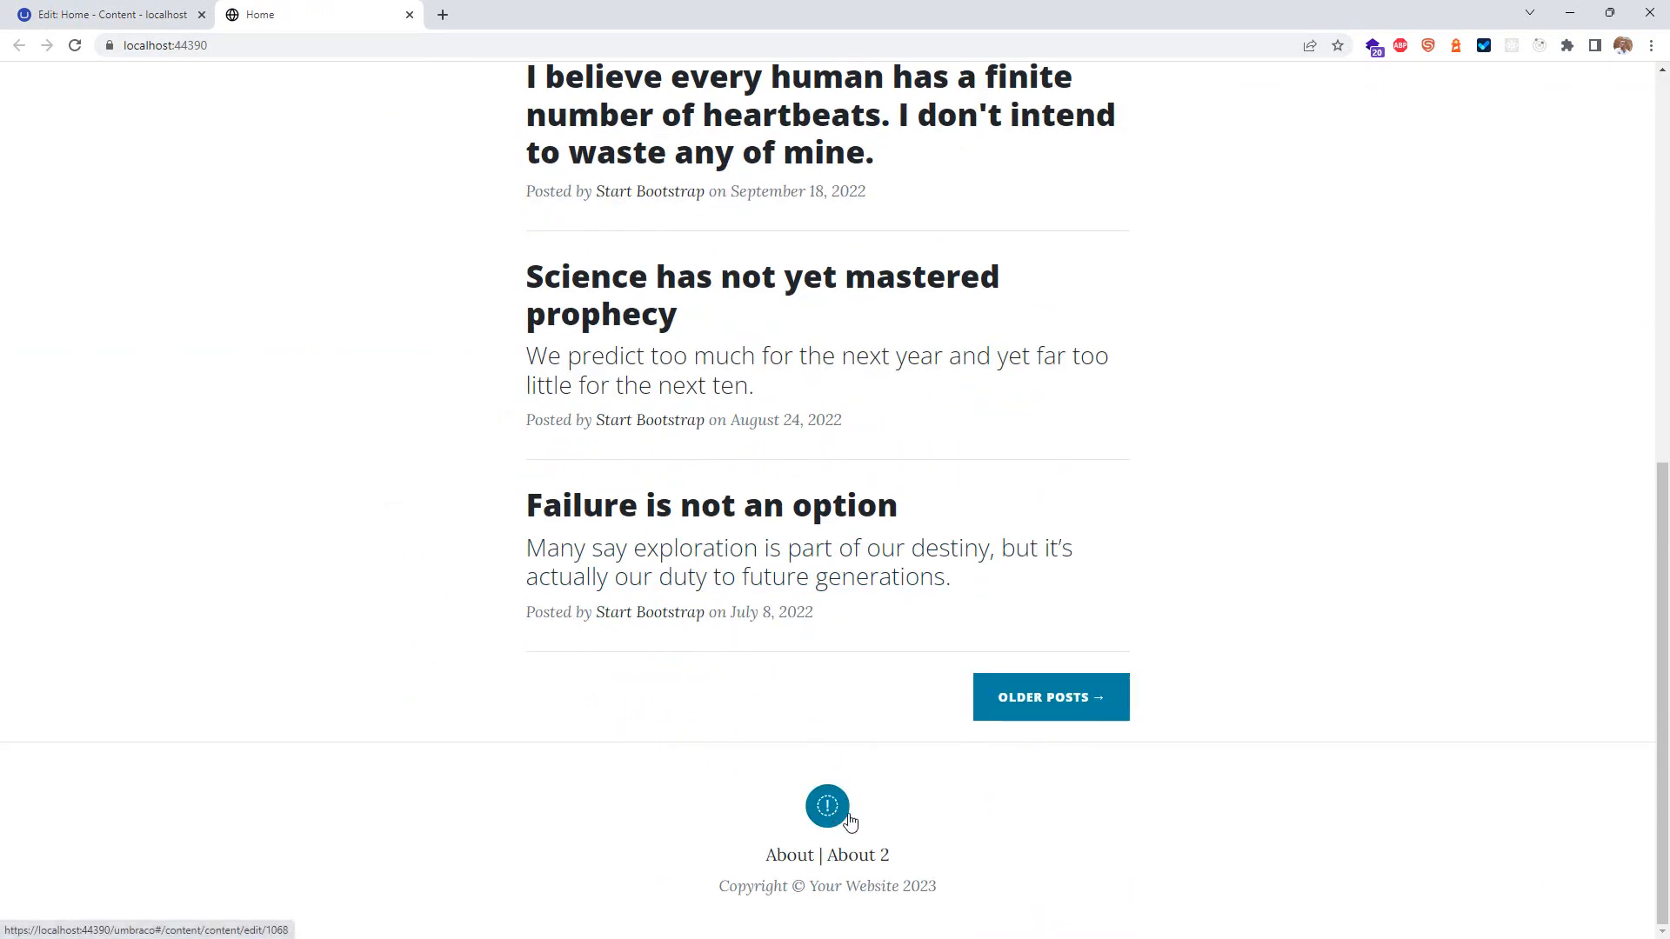
Step: Inspect the footer social media icon in the developer tools and examine its expanded svg markup and commented icon tags
right_click(831, 814)
click(924, 791)
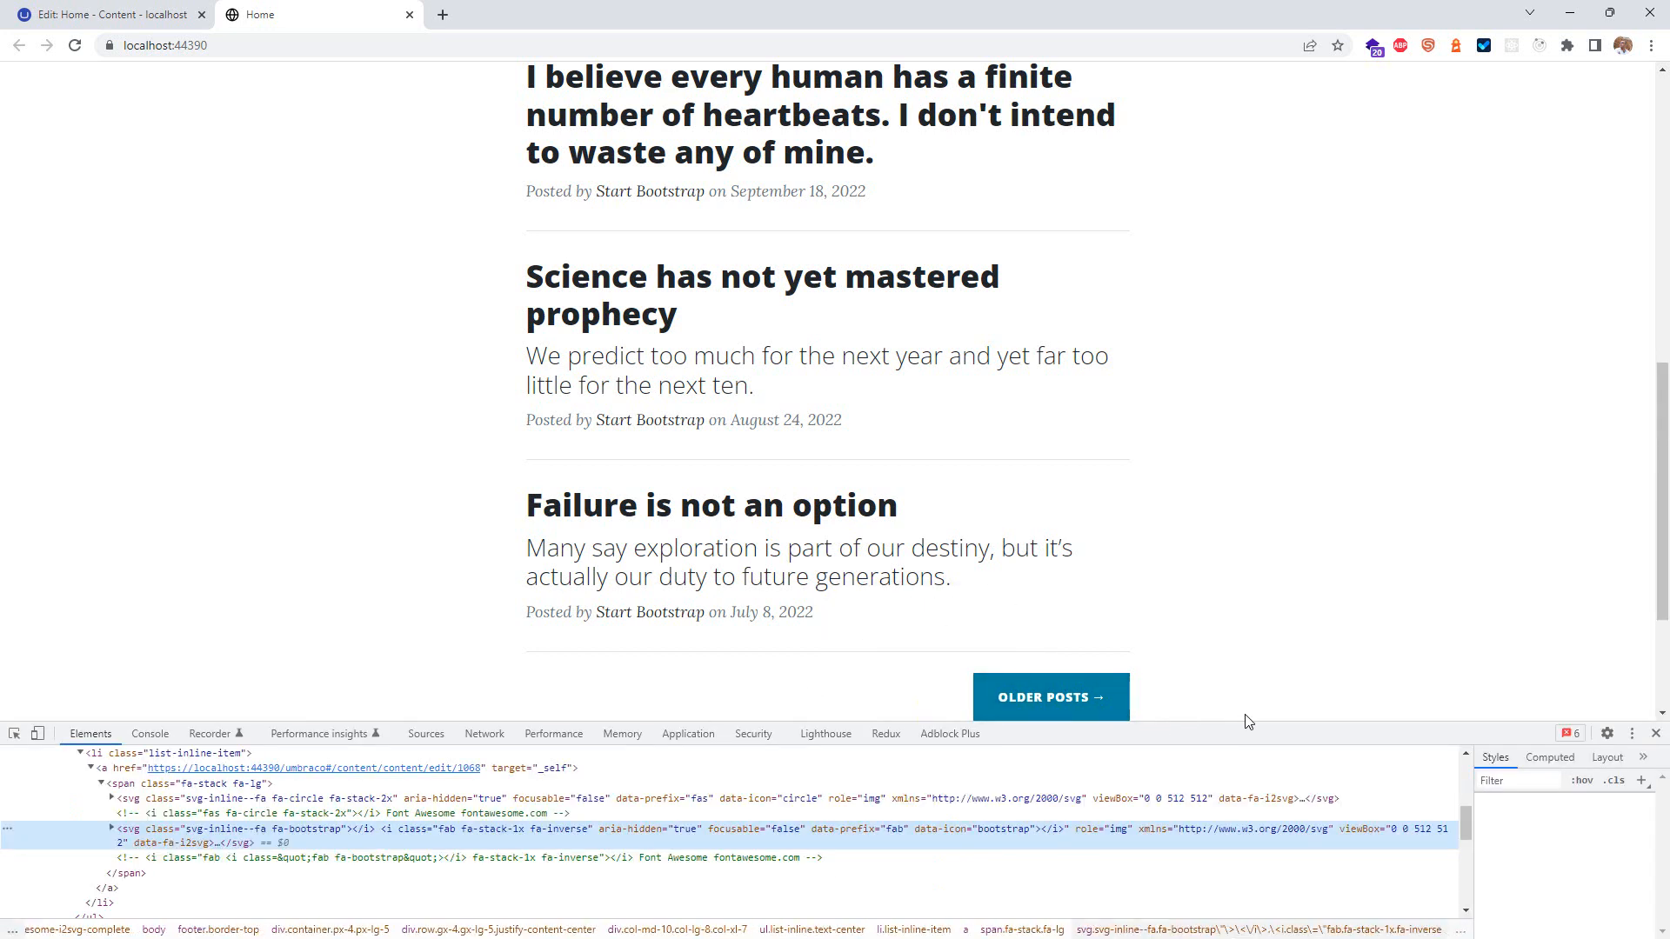
drag(1245, 721, 1249, 513)
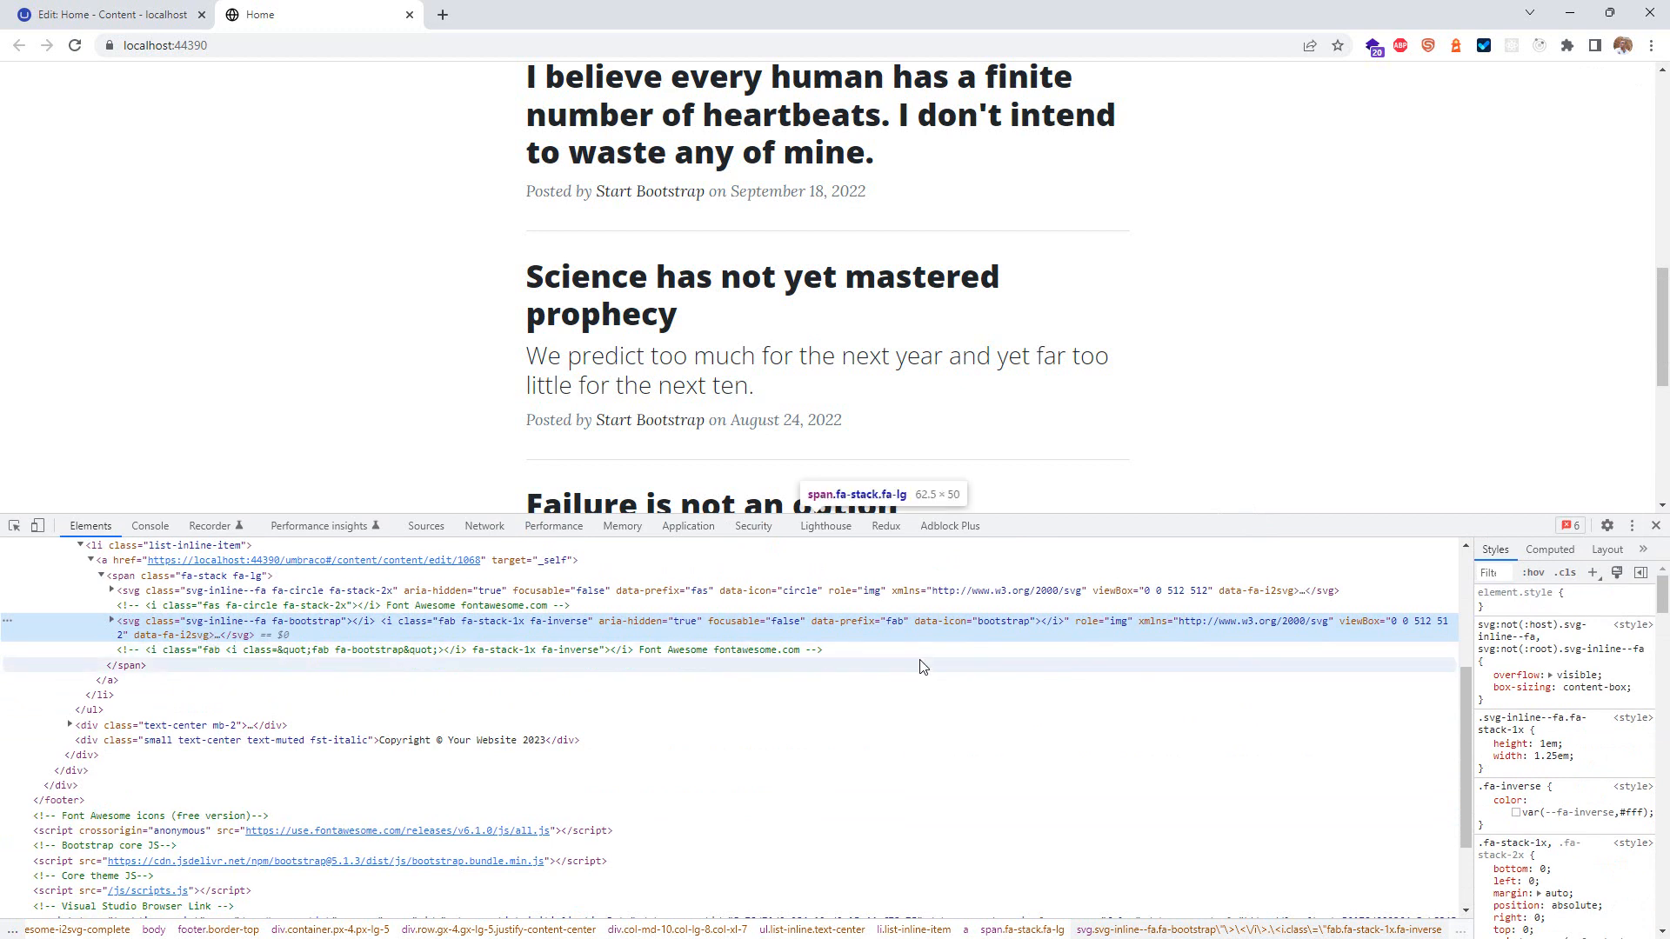
click(112, 622)
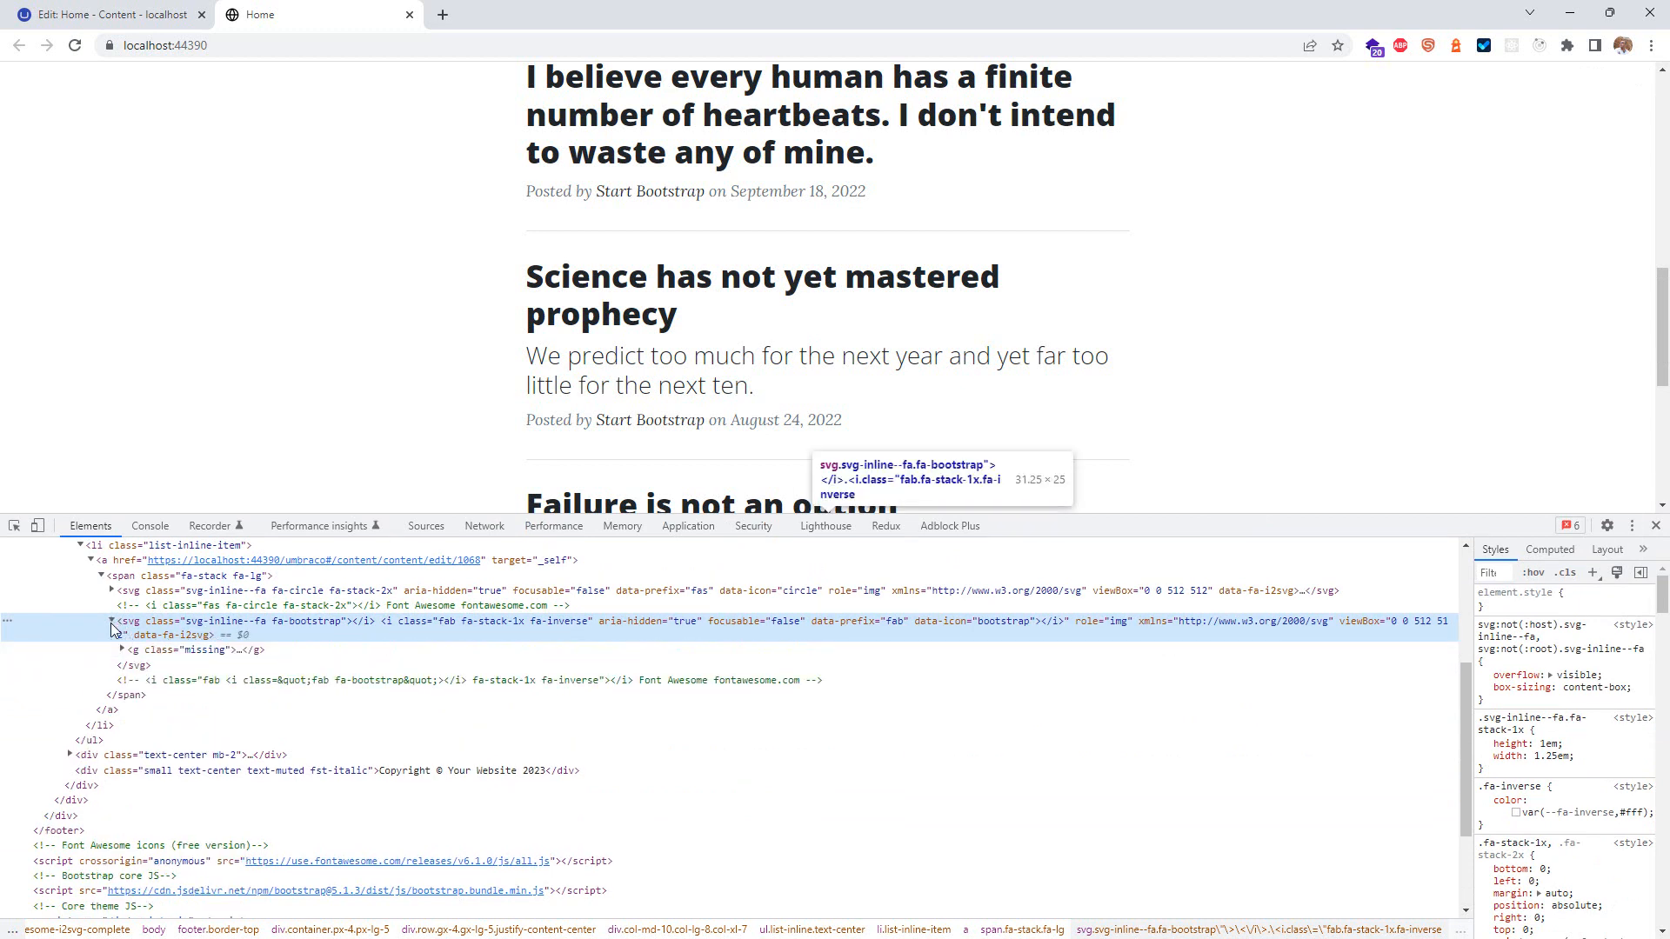
click(232, 606)
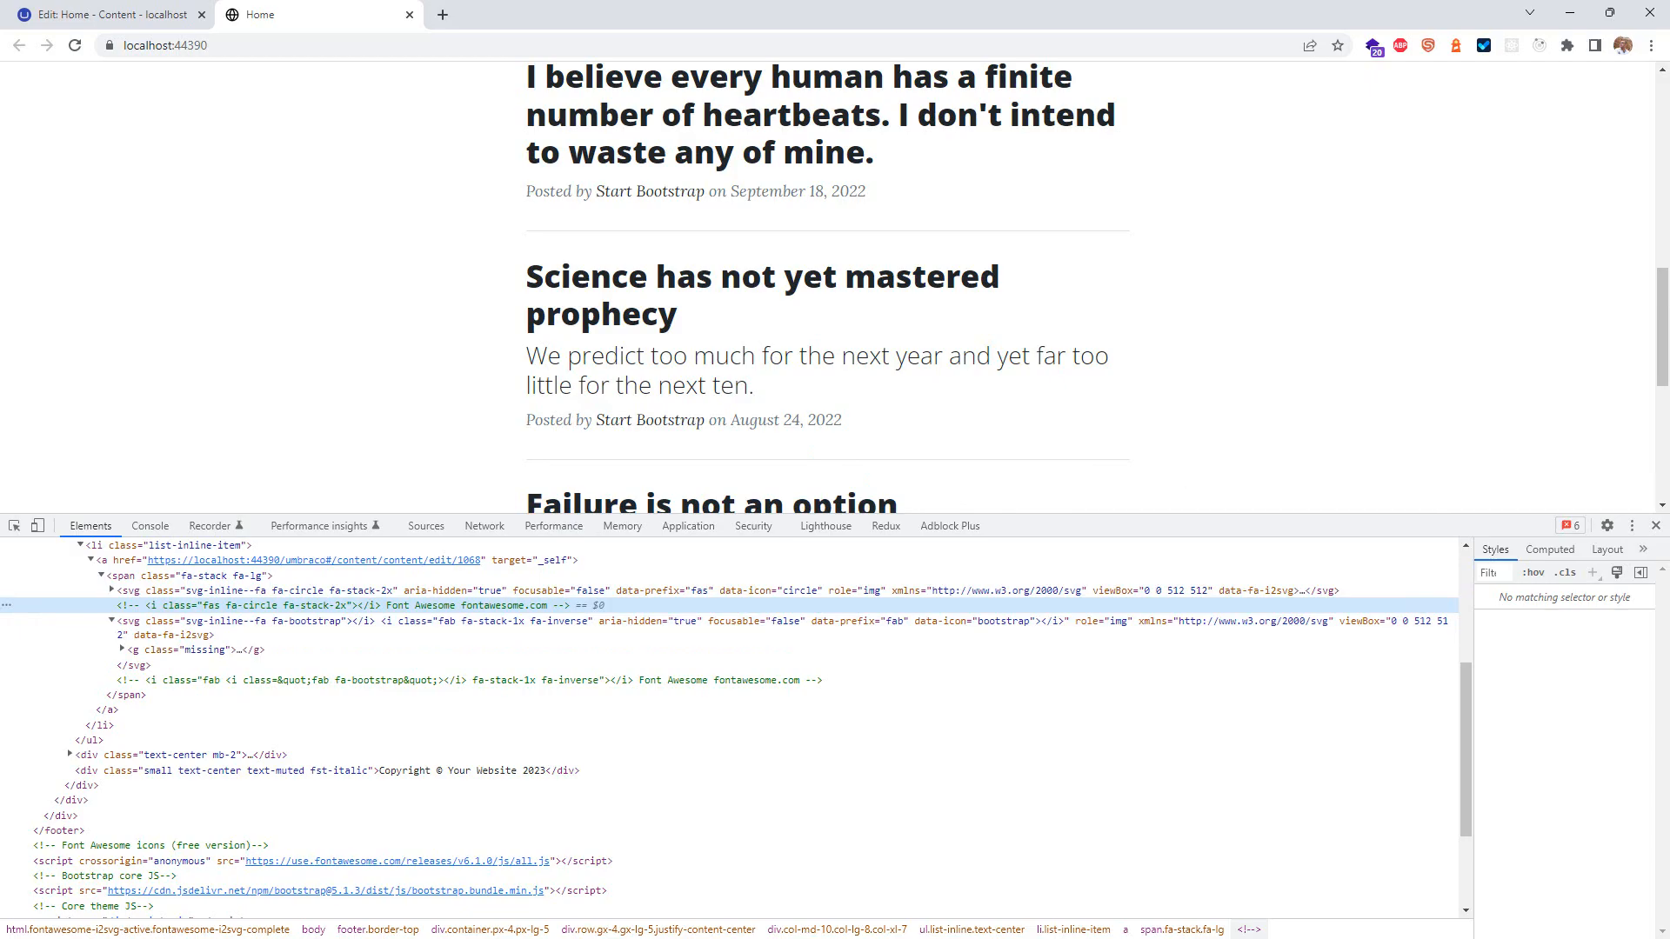
key(alt+Tab)
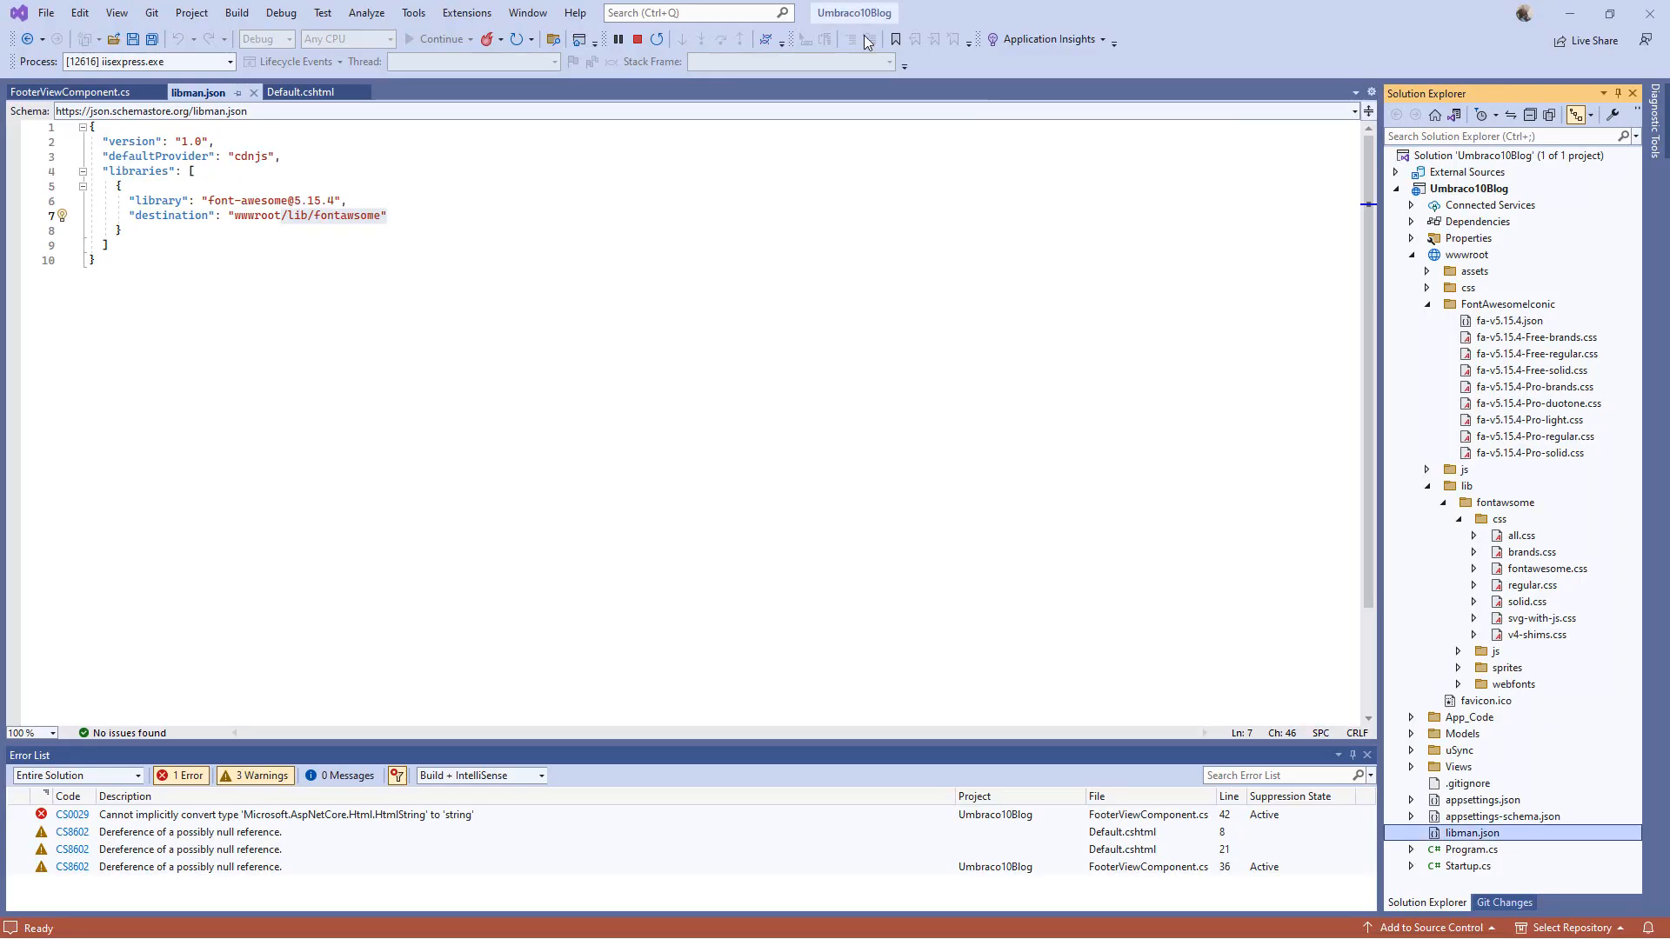
click(315, 94)
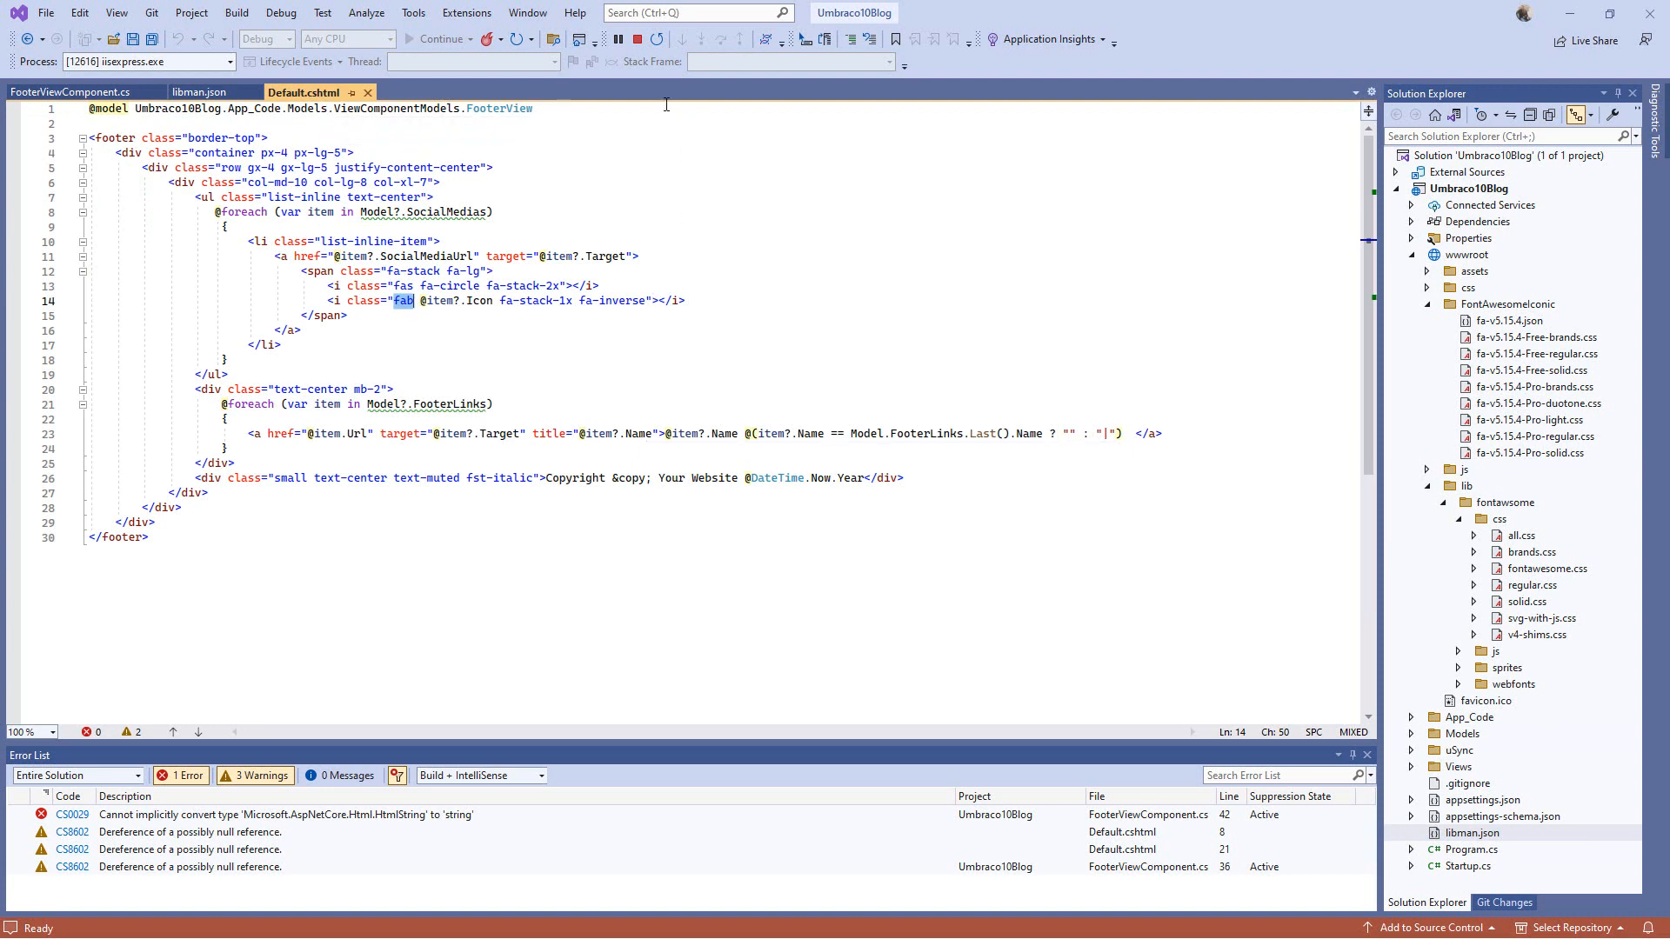
key(Down)
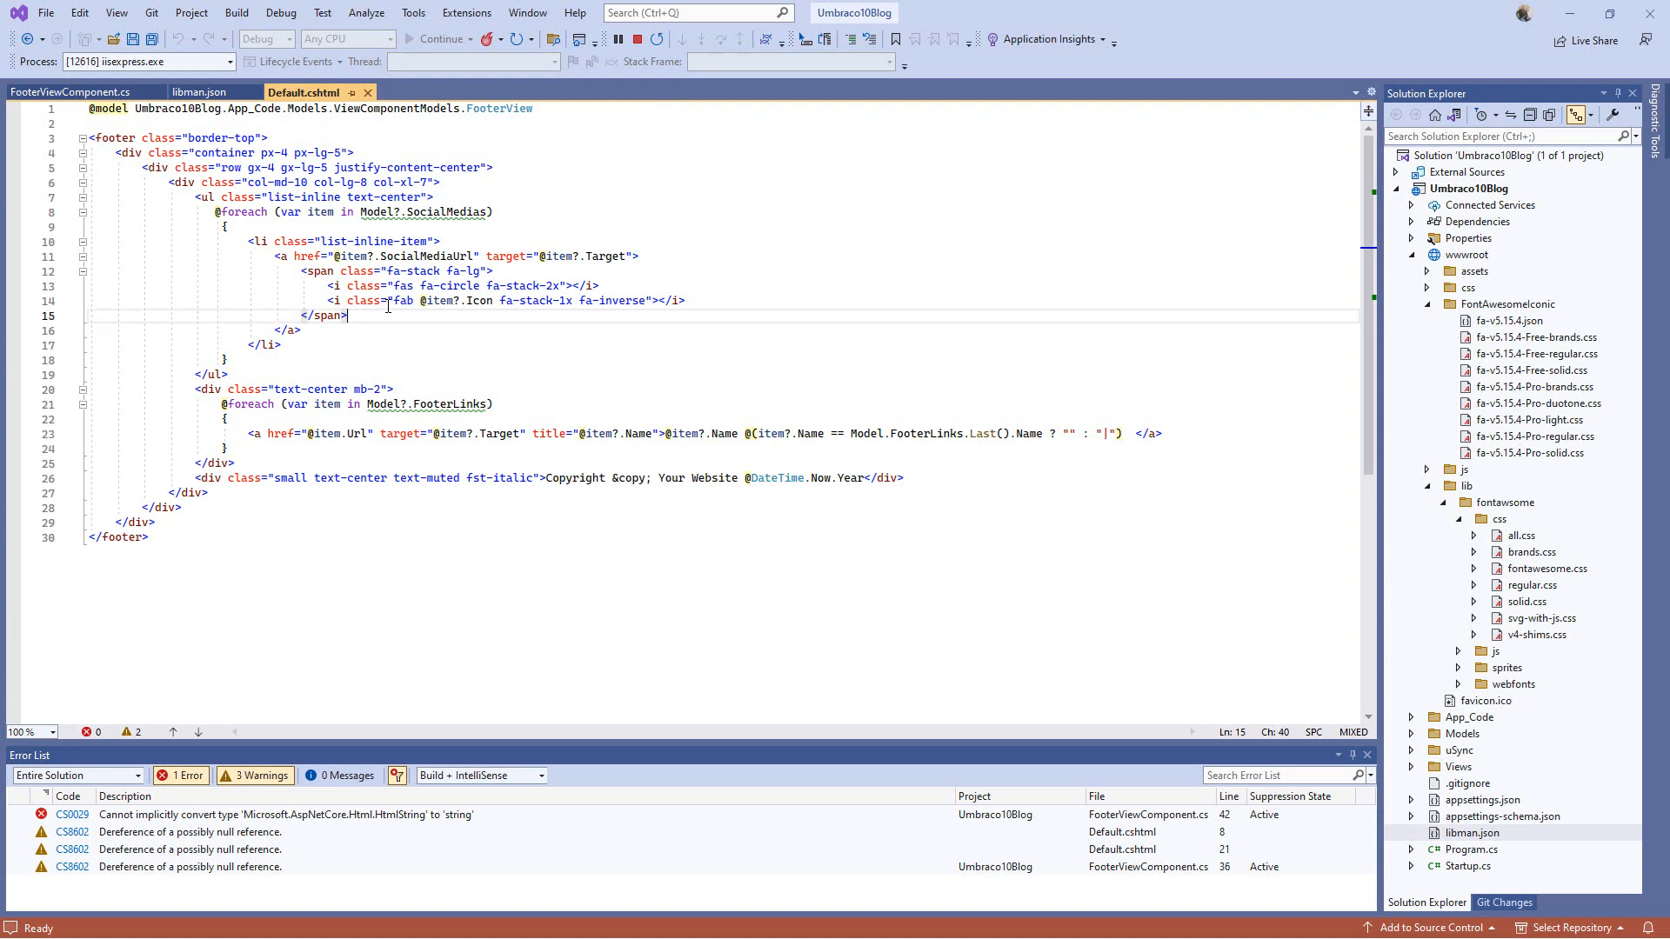
drag(395, 304, 412, 301)
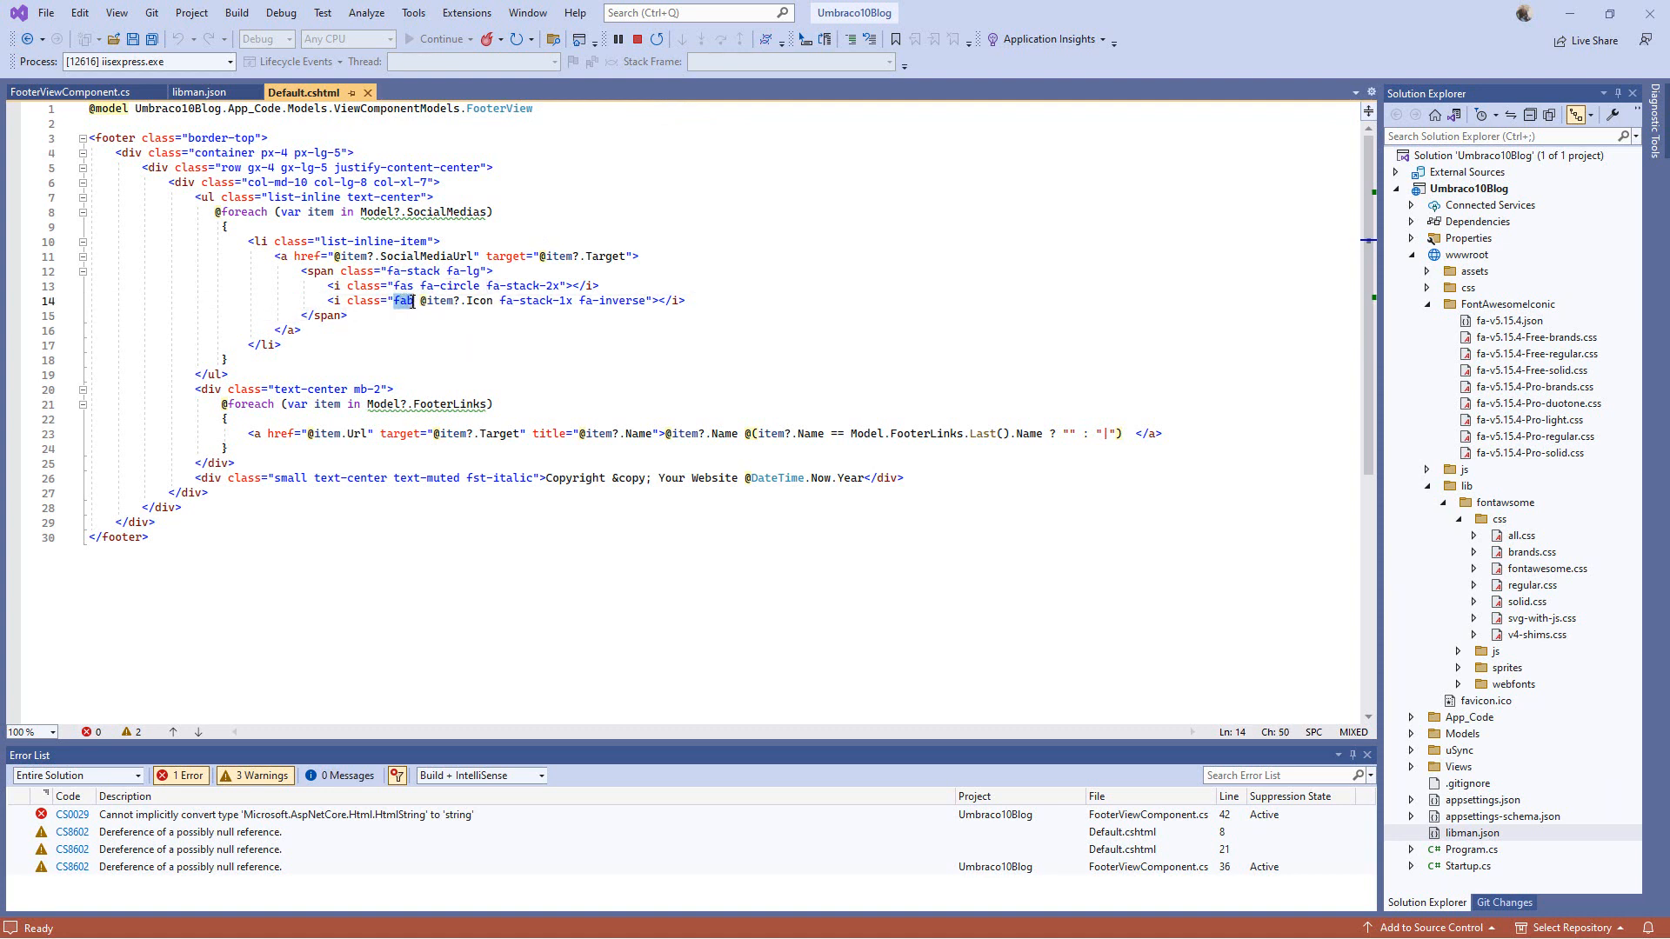
click(420, 302)
shift+click(493, 302)
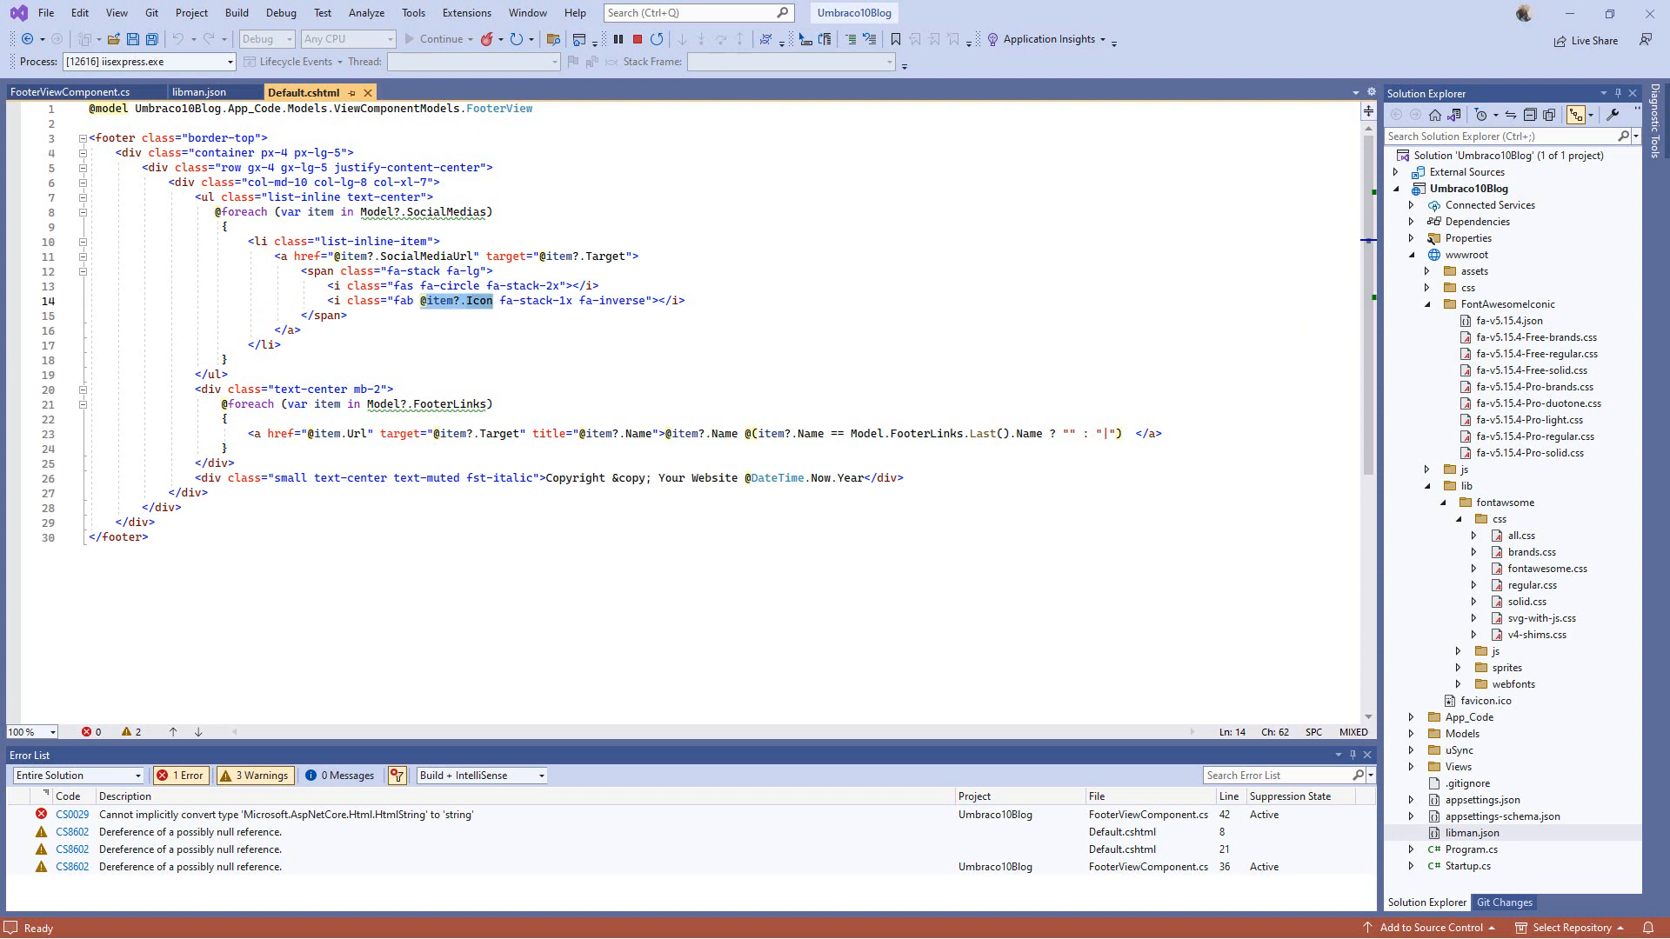
Step: Switch to the browser, open the Icon Picker's Font Awesome 5 (Brands) package for editing and compare its template with the Default.cshtml code behind it
key(alt+Tab)
key(alt+Tab)
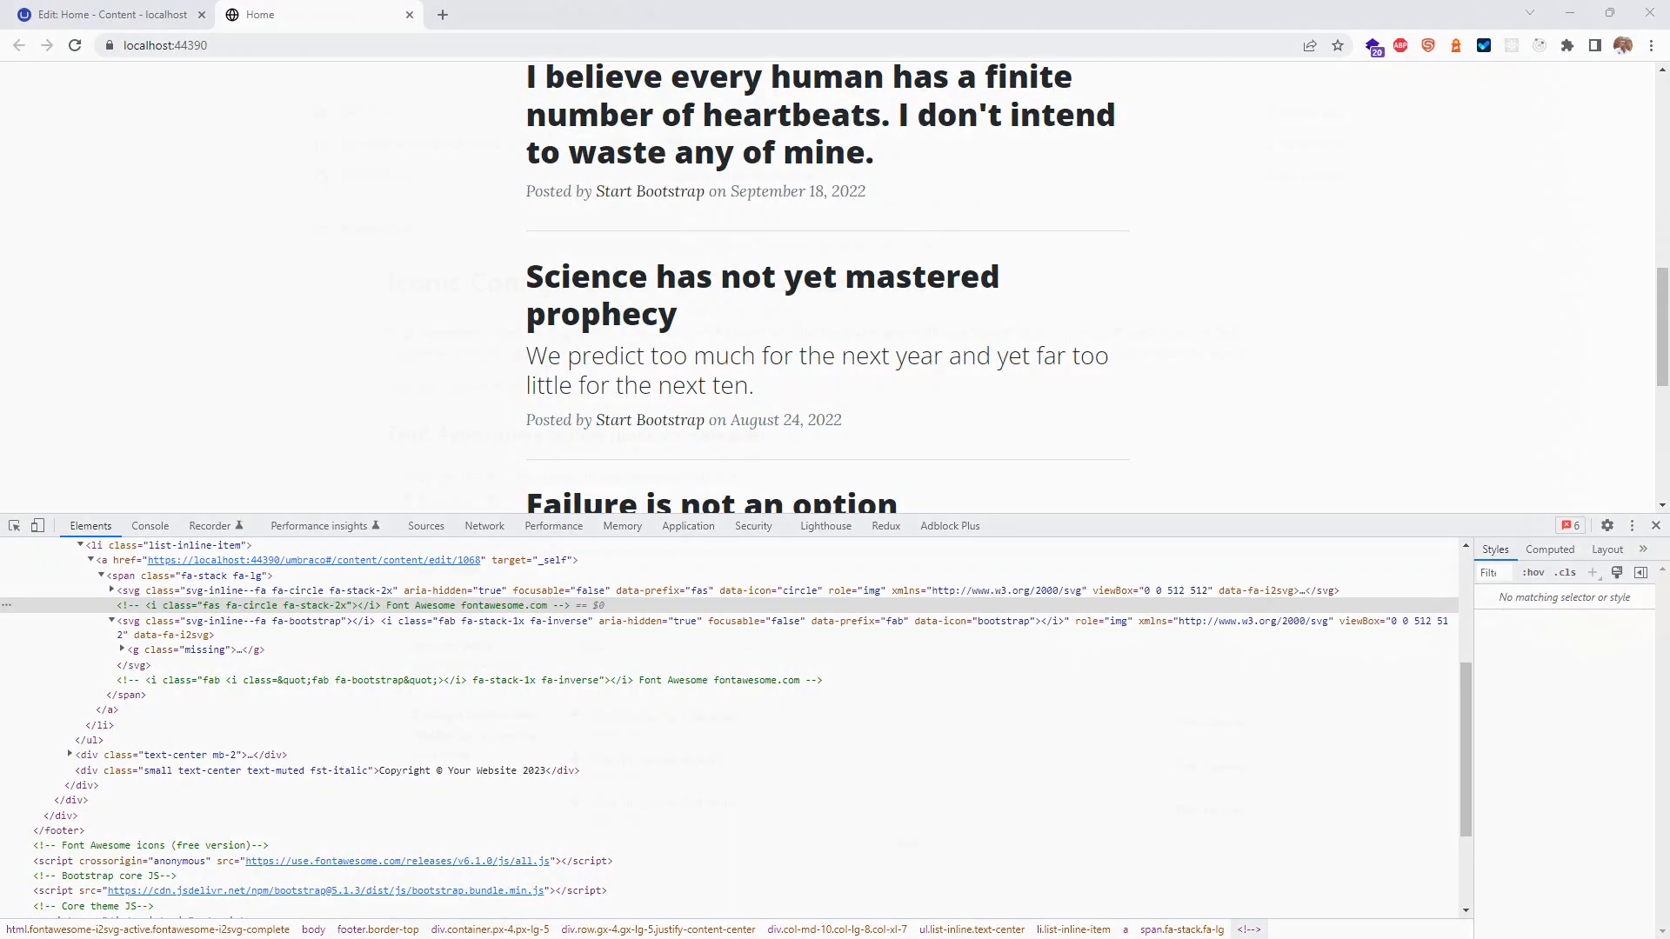
key(alt+Tab)
key(alt+Tab)
click(159, 10)
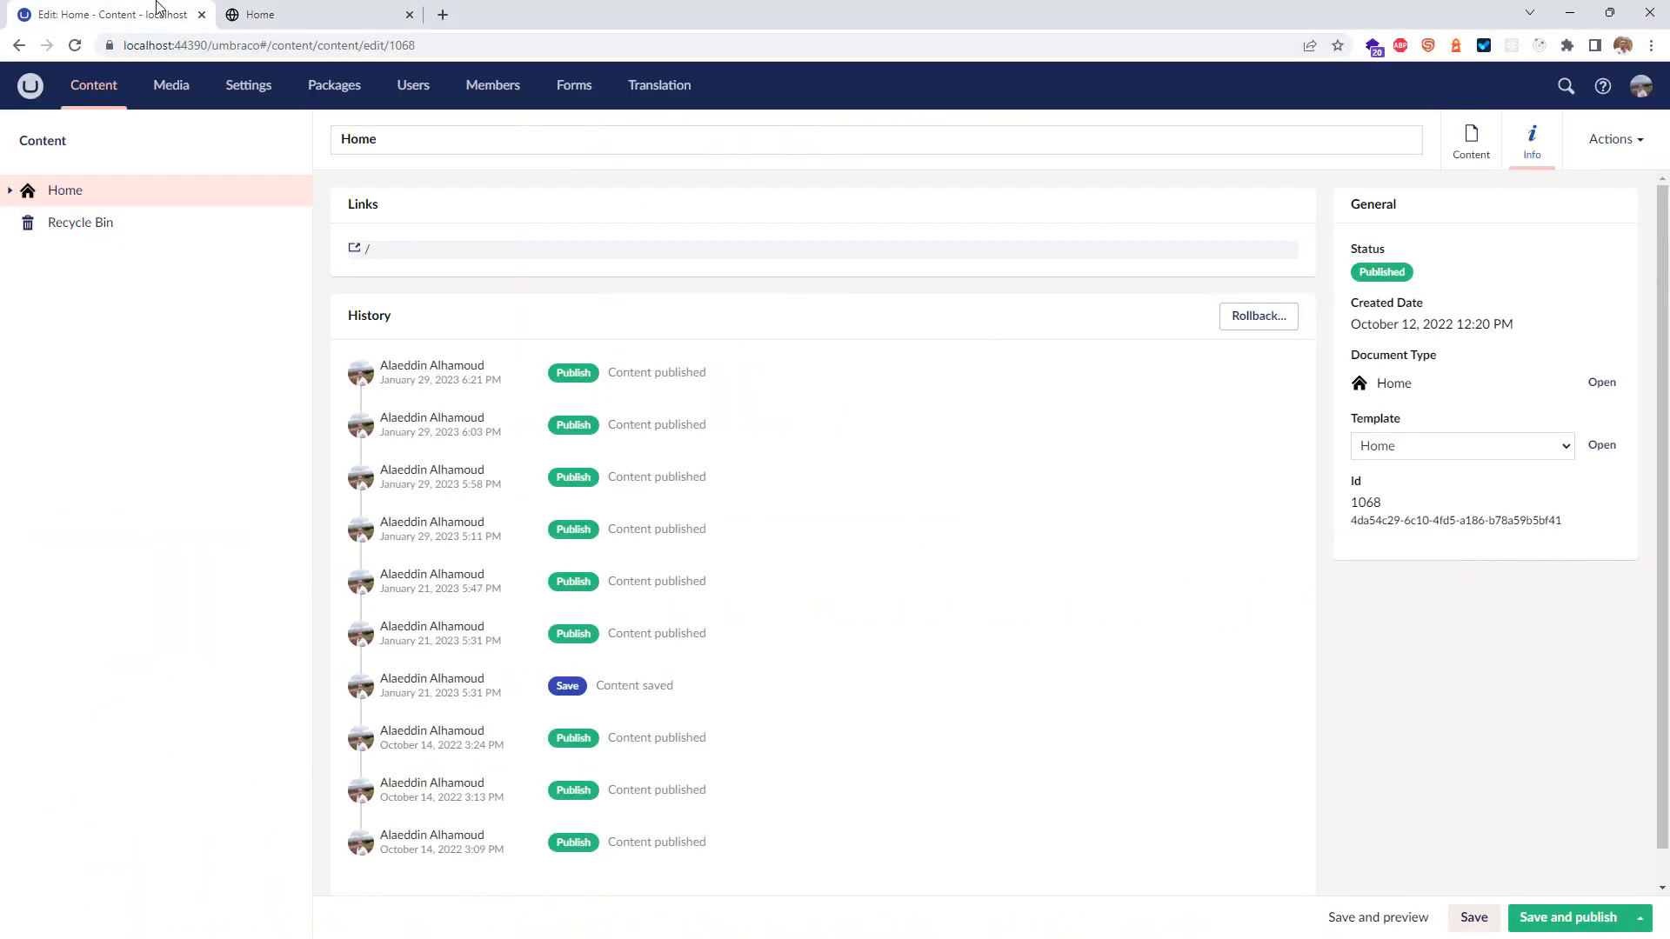
click(246, 98)
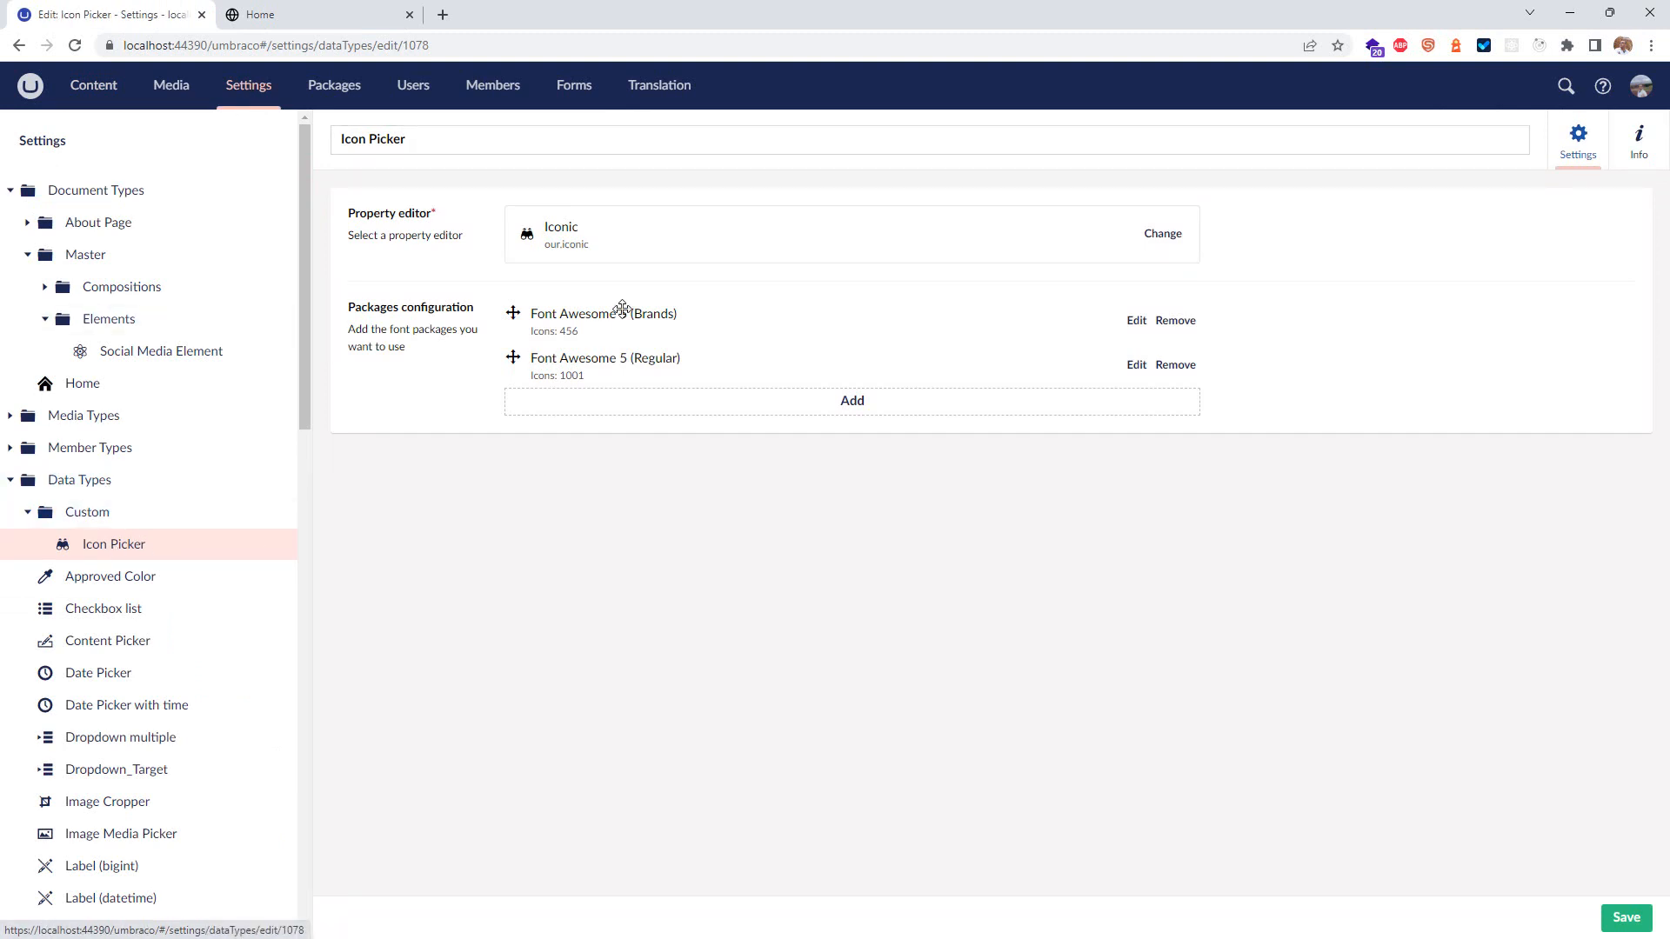
click(1135, 320)
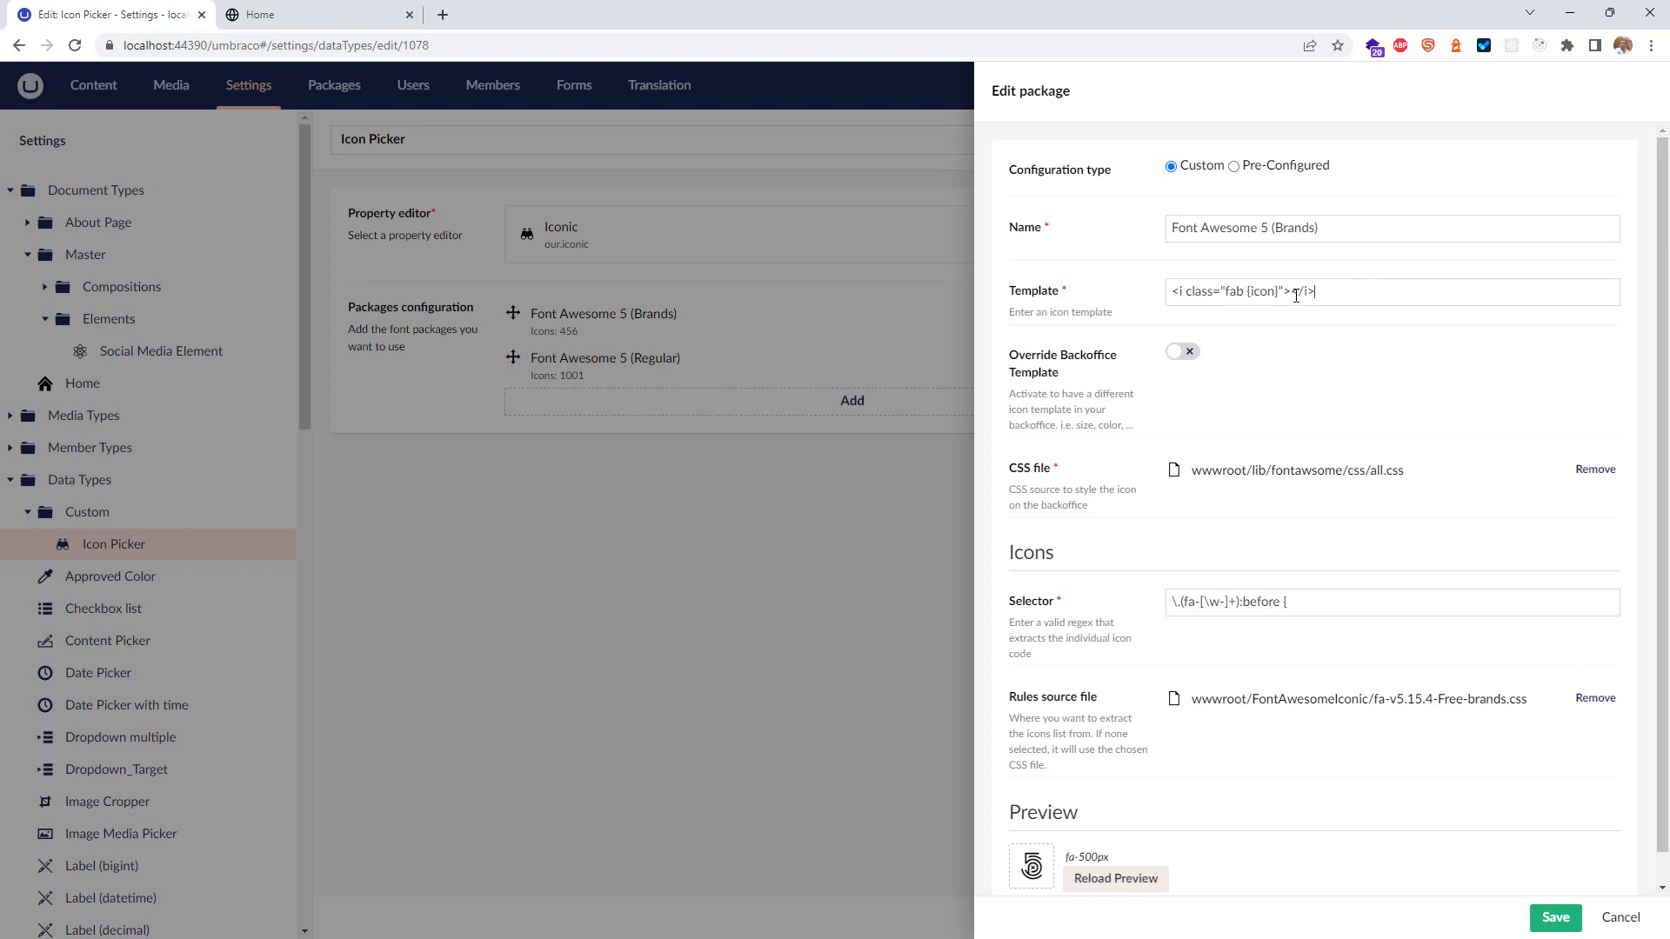
key(ctrl+a)
drag(880, 15, 917, 259)
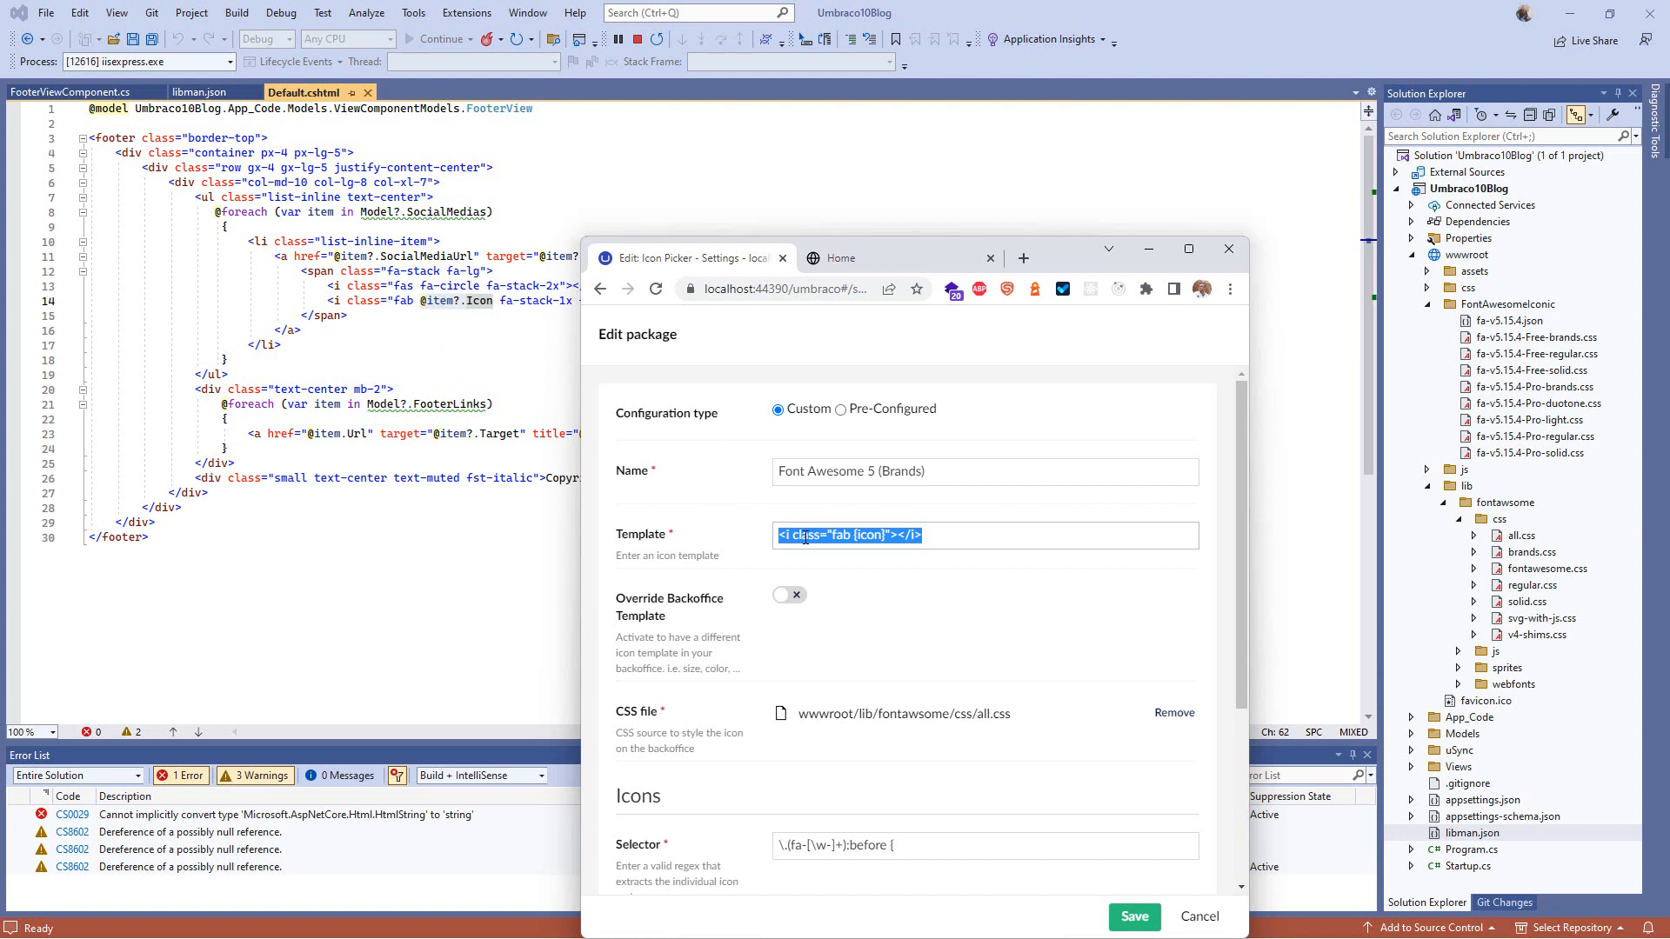
Step: Reduce the Font Awesome 5 (Brands) template to {icon} by removing the surrounding i tag markup, and save the package and data type
click(854, 536)
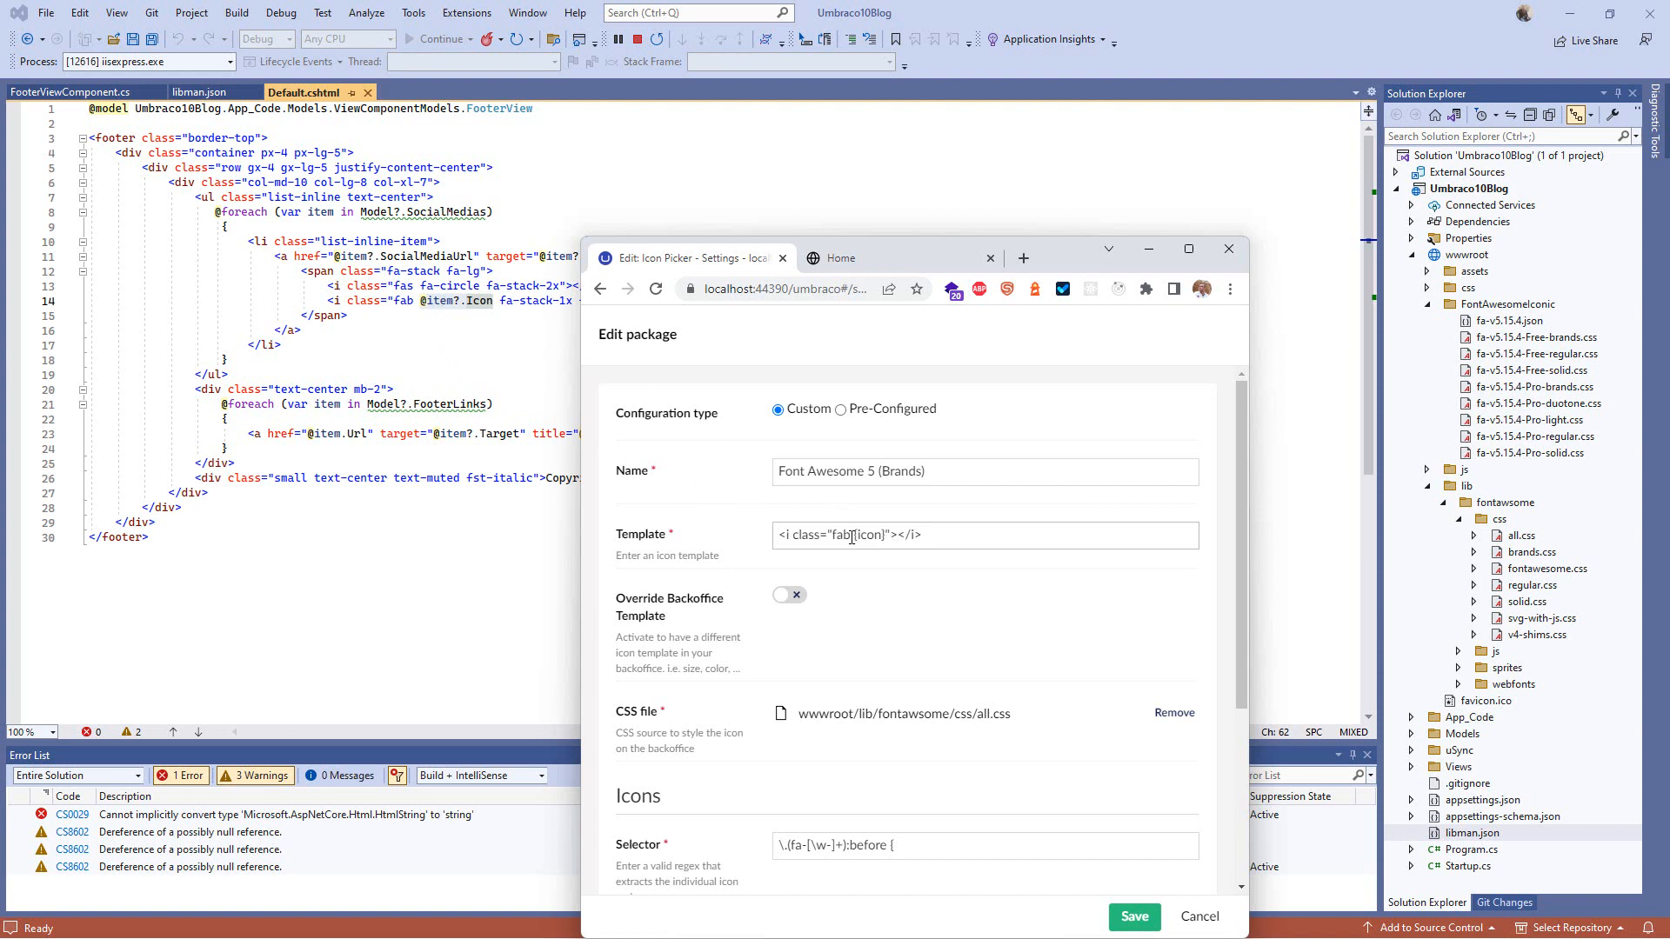
drag(851, 535, 720, 523)
key(BackSpace)
key(Delete)
drag(811, 536, 916, 535)
key(BackSpace)
click(1133, 919)
click(1205, 920)
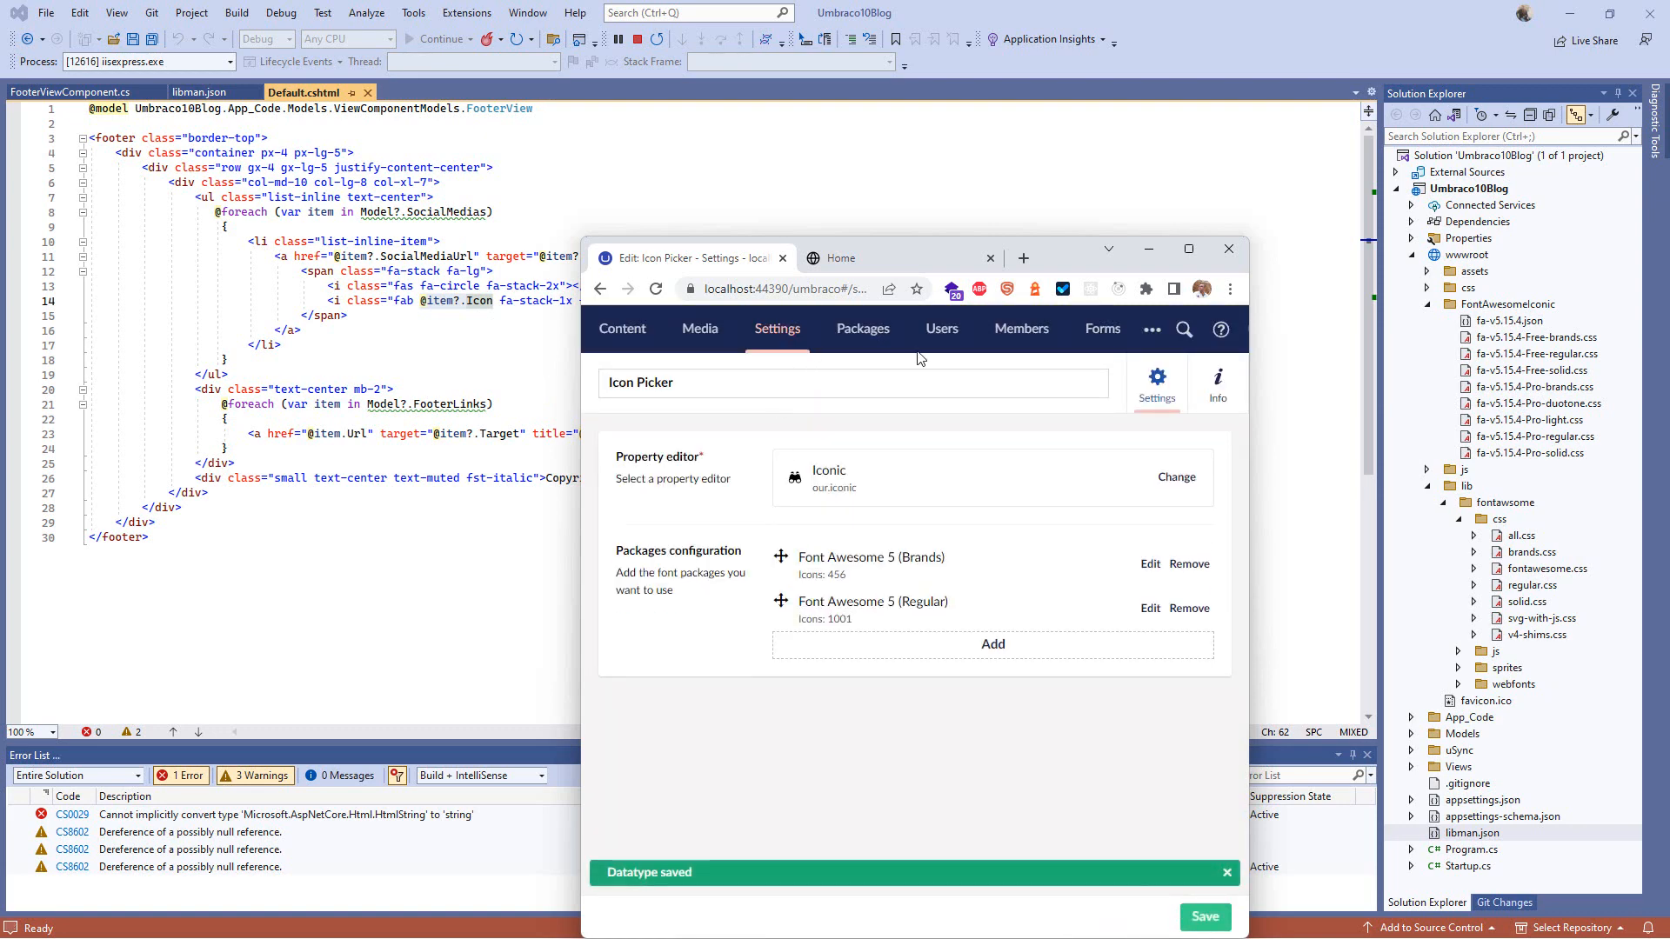
Step: Reload the published Home page, close the developer tools and check the social media icon in the footer
click(837, 259)
click(656, 290)
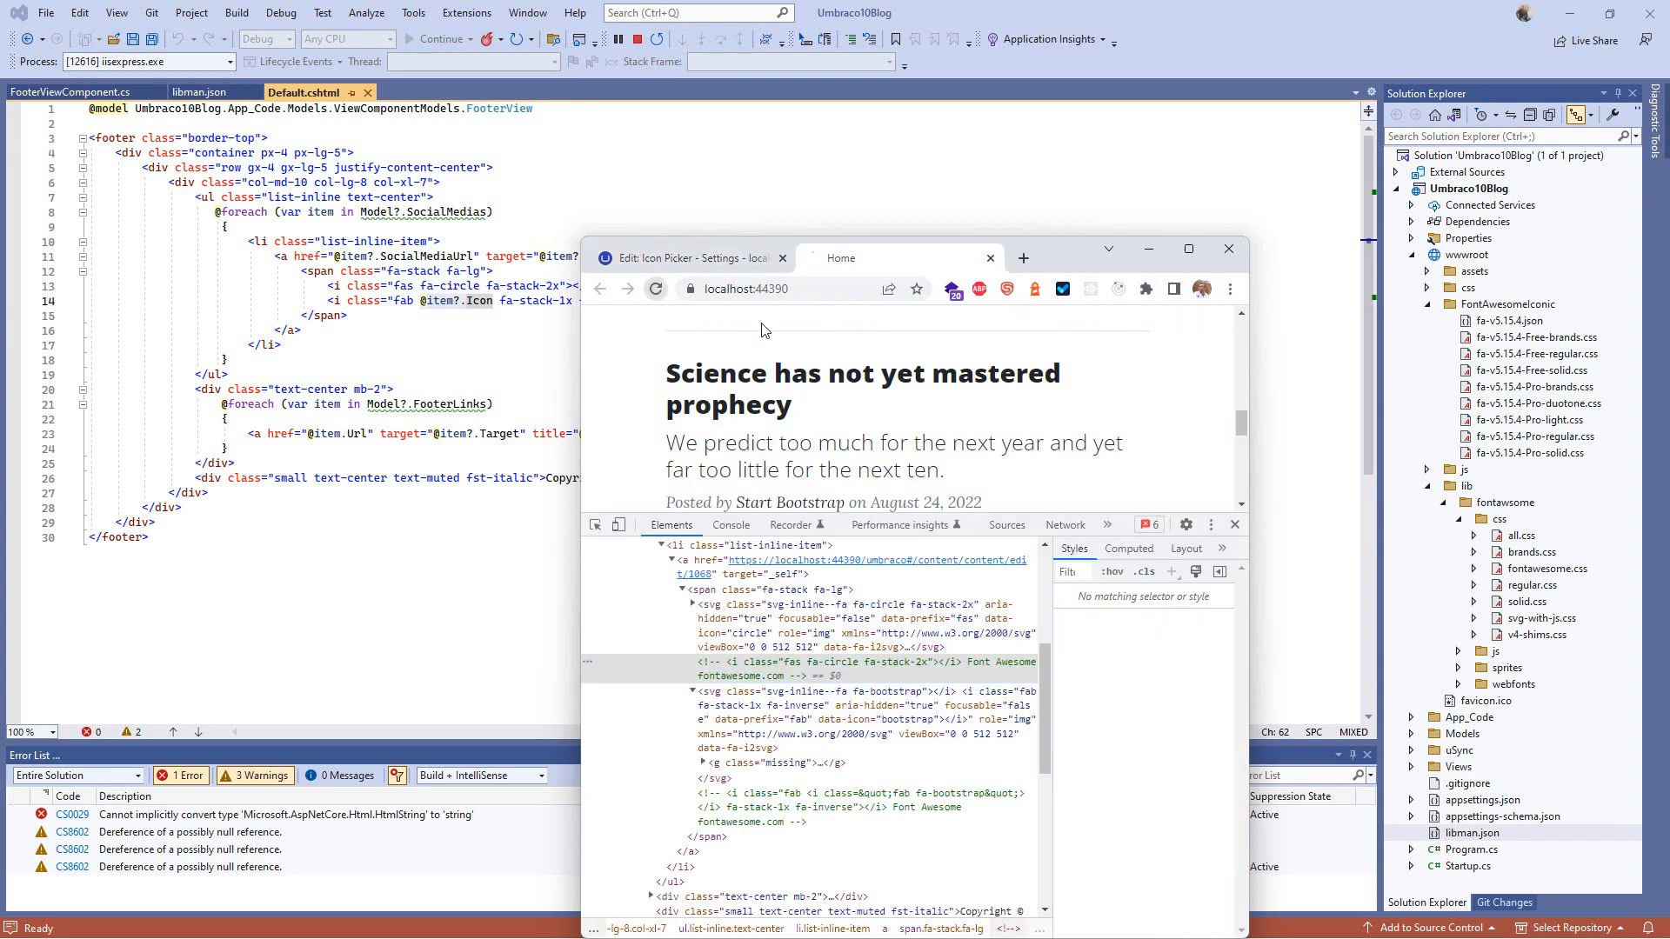
click(1233, 528)
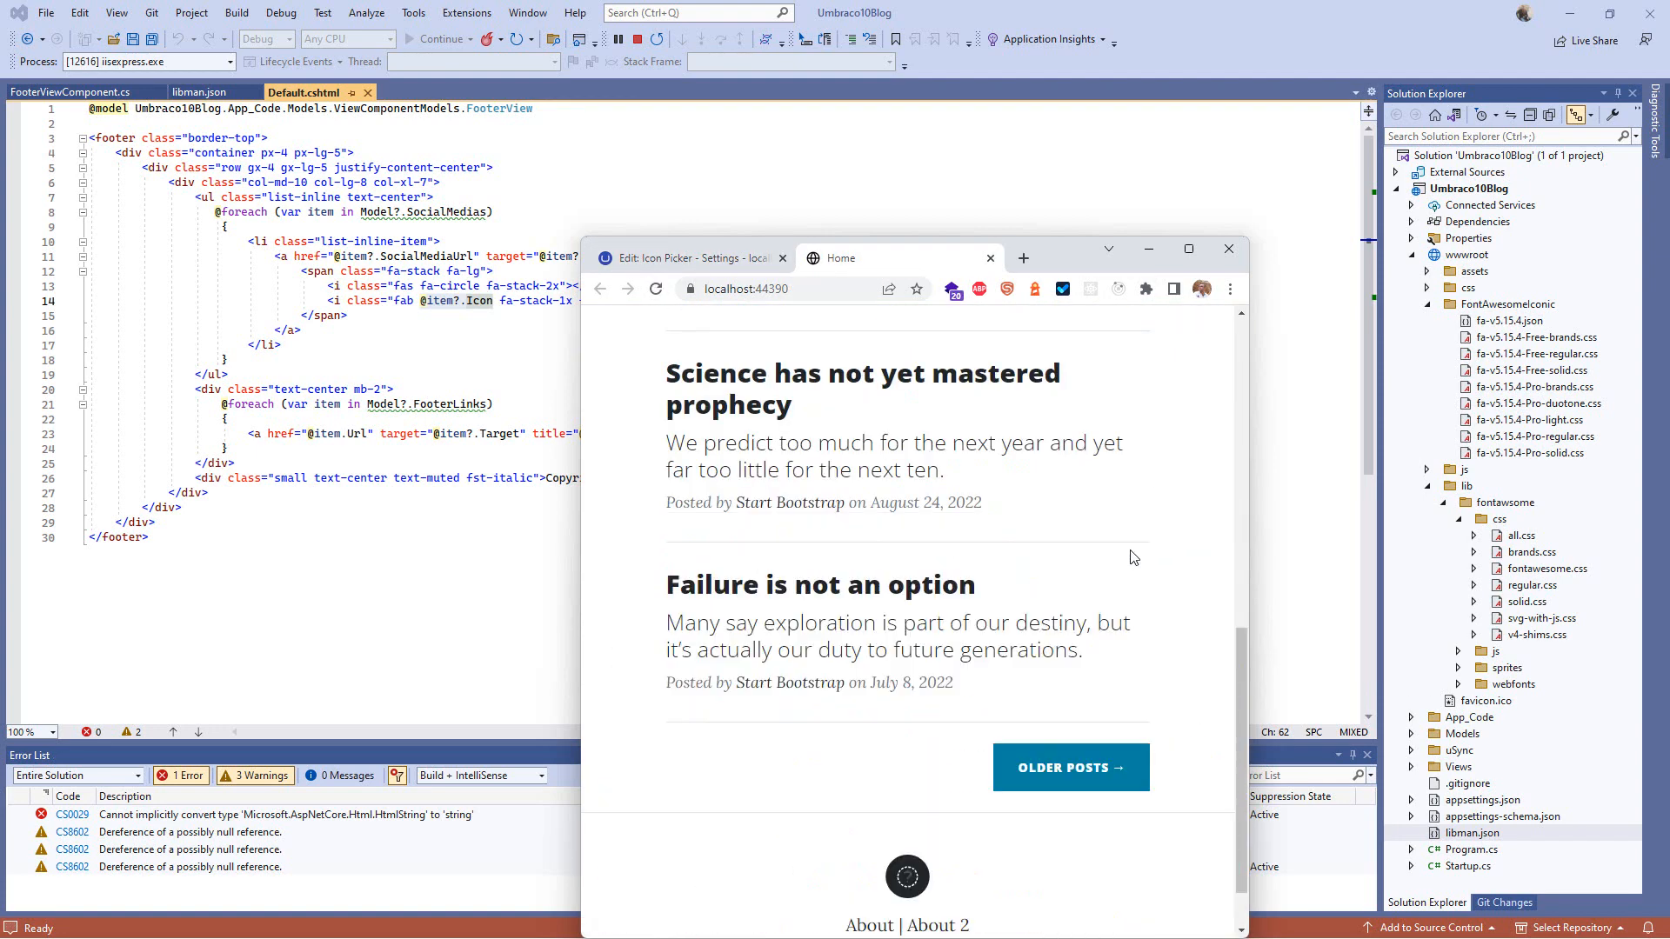
scroll(755, 474, down, 1)
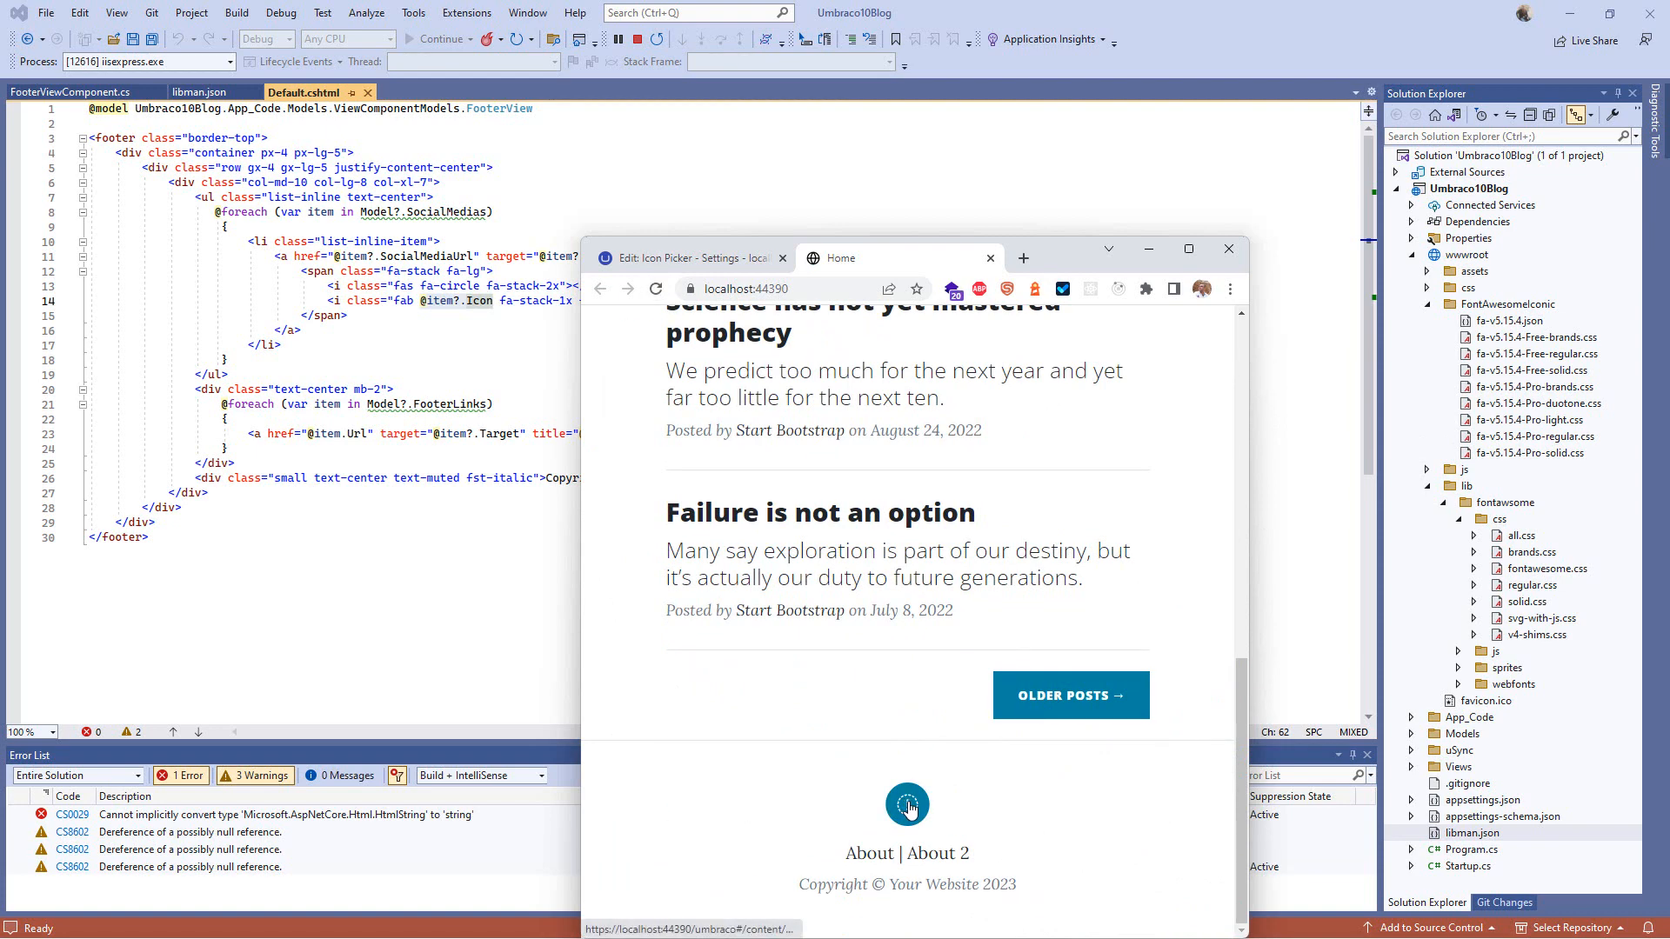
Step: Open the Home content node in a maximized window and delete the last two Social Media Elements from the footer picker
click(739, 259)
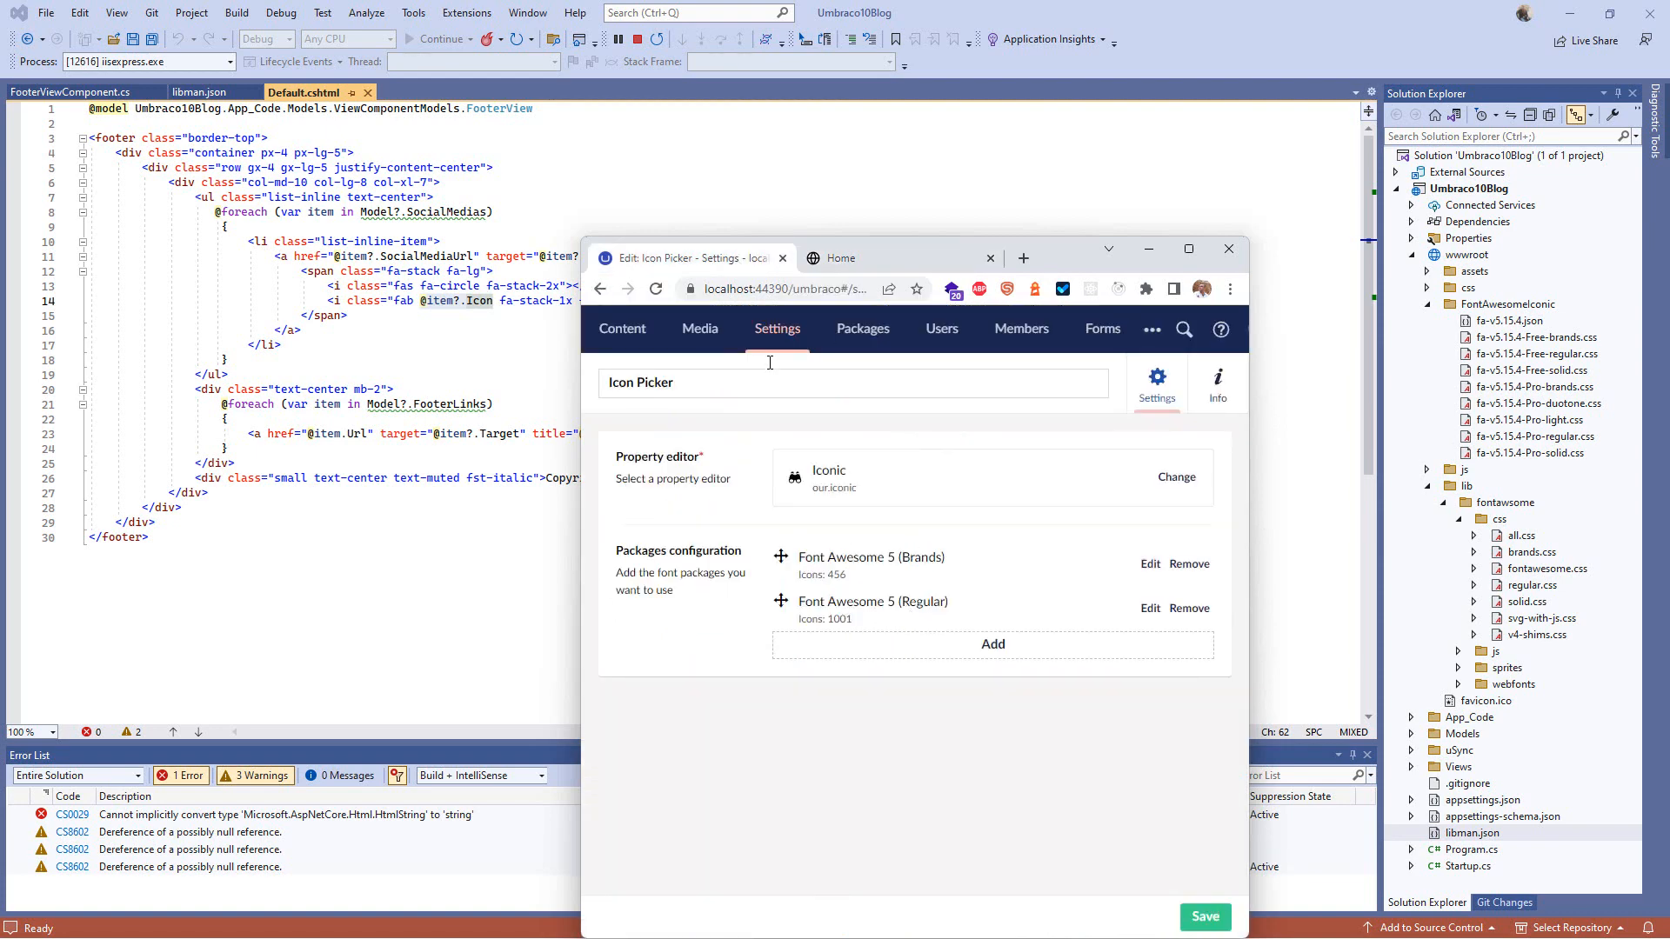
click(623, 329)
click(658, 433)
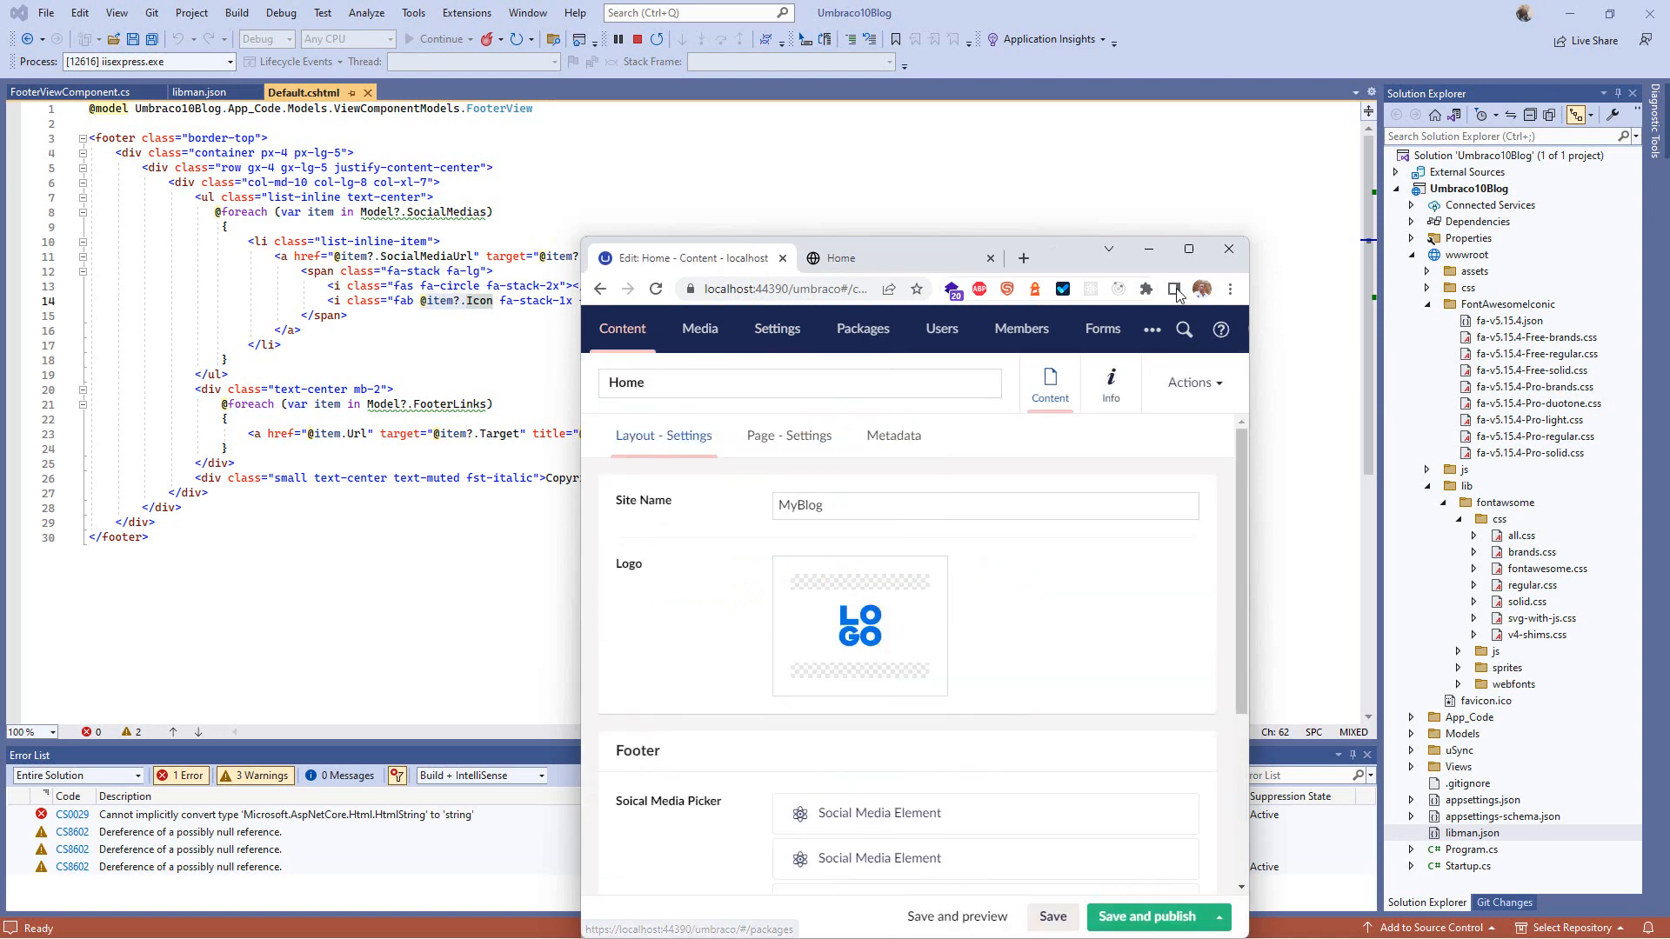
click(1189, 249)
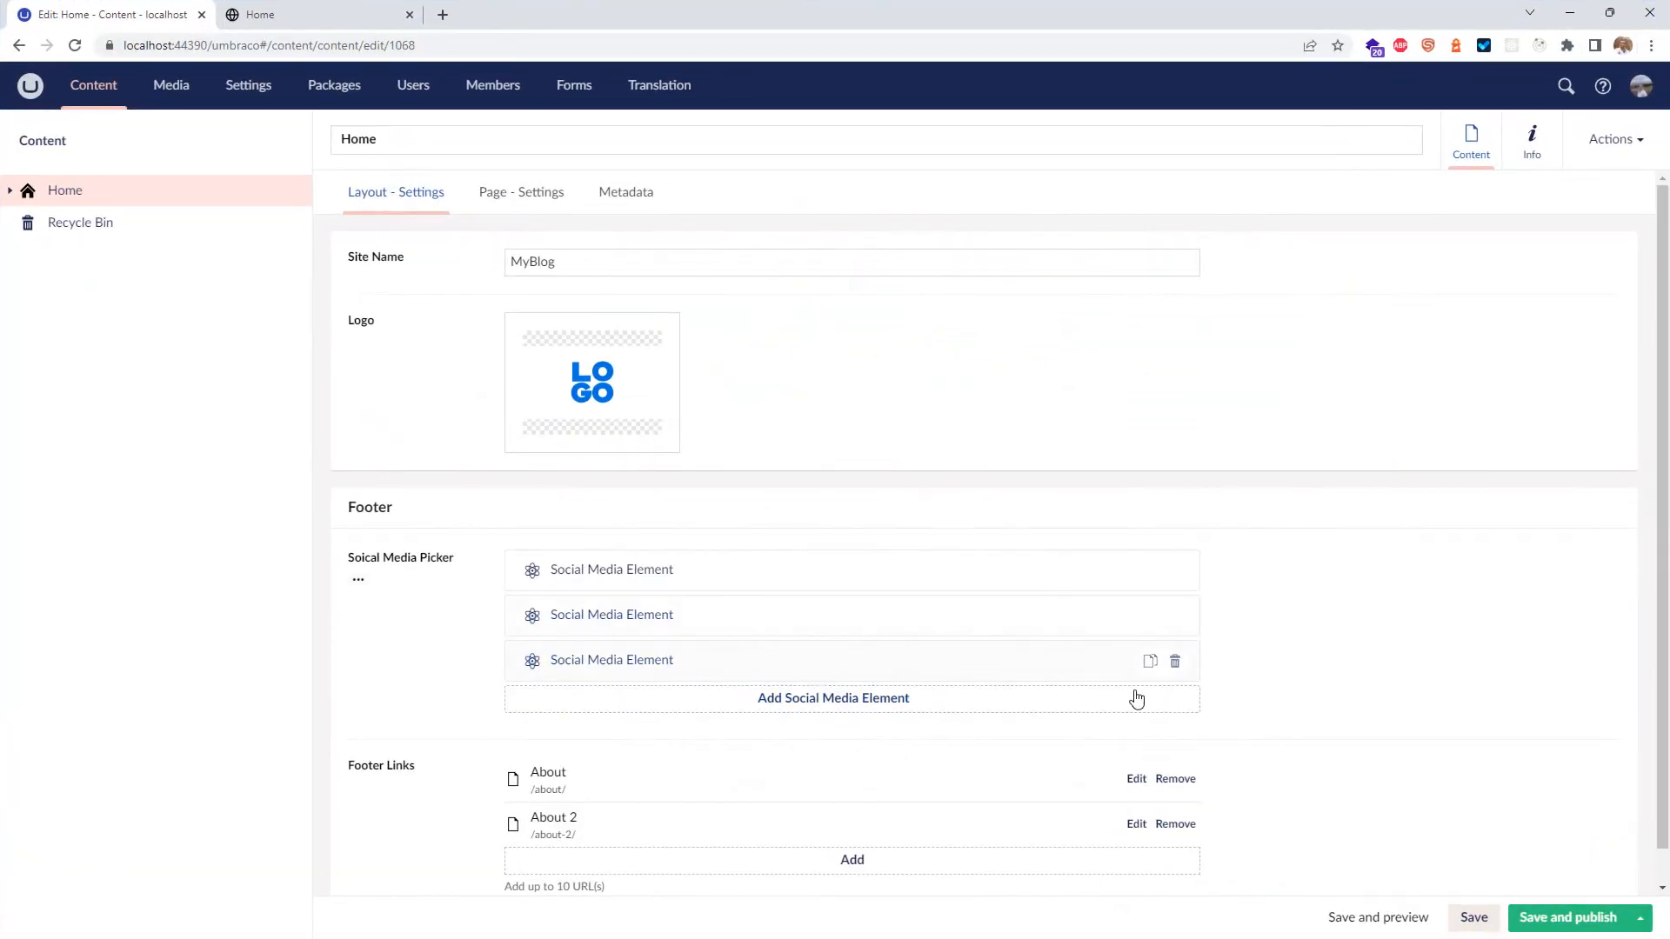
click(1175, 661)
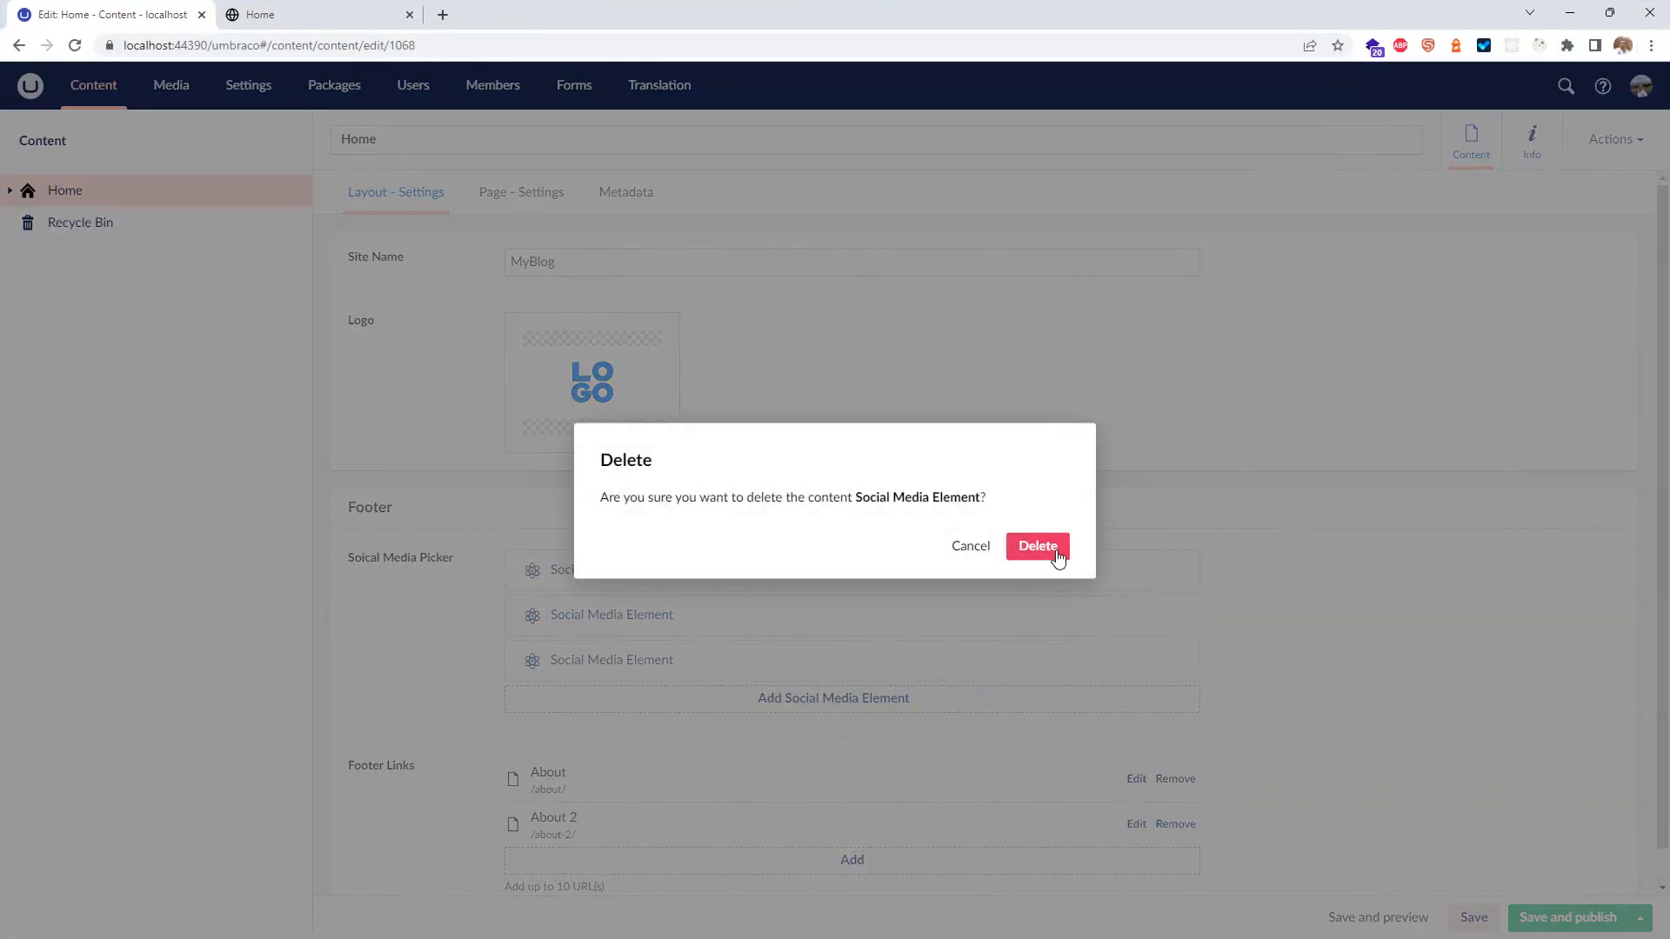
click(1055, 551)
click(1177, 619)
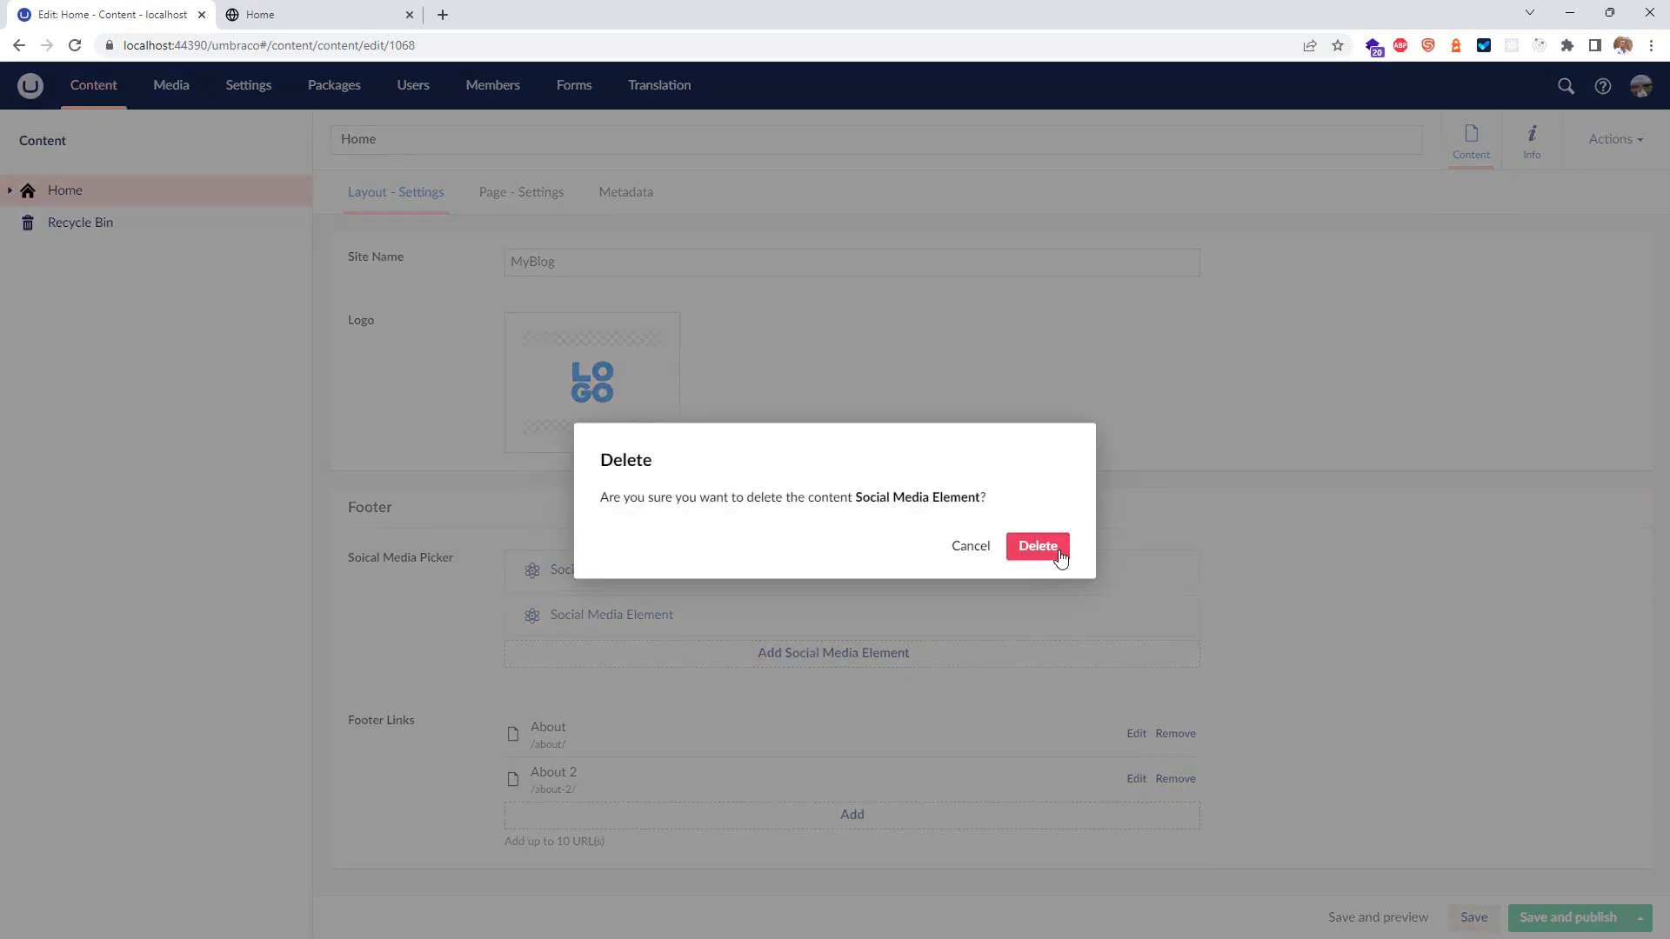
click(1059, 557)
Step: Open and submit the remaining Social Media Element unchanged, save and publish Home, and reload the published page
click(1183, 573)
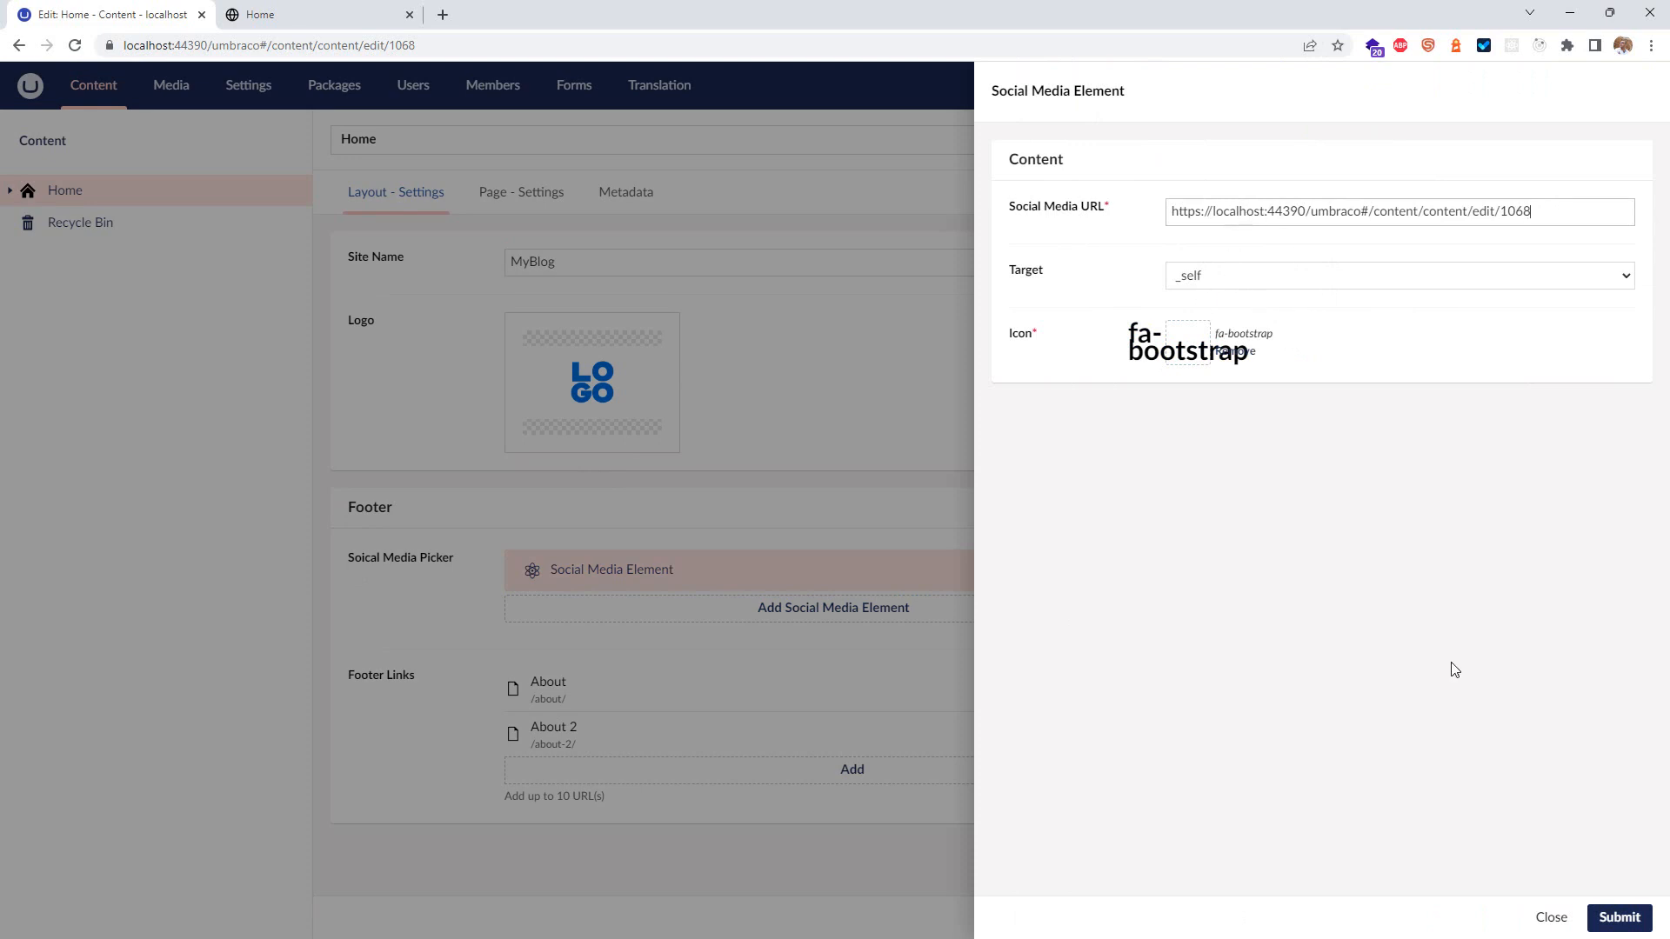
click(1618, 917)
click(1562, 918)
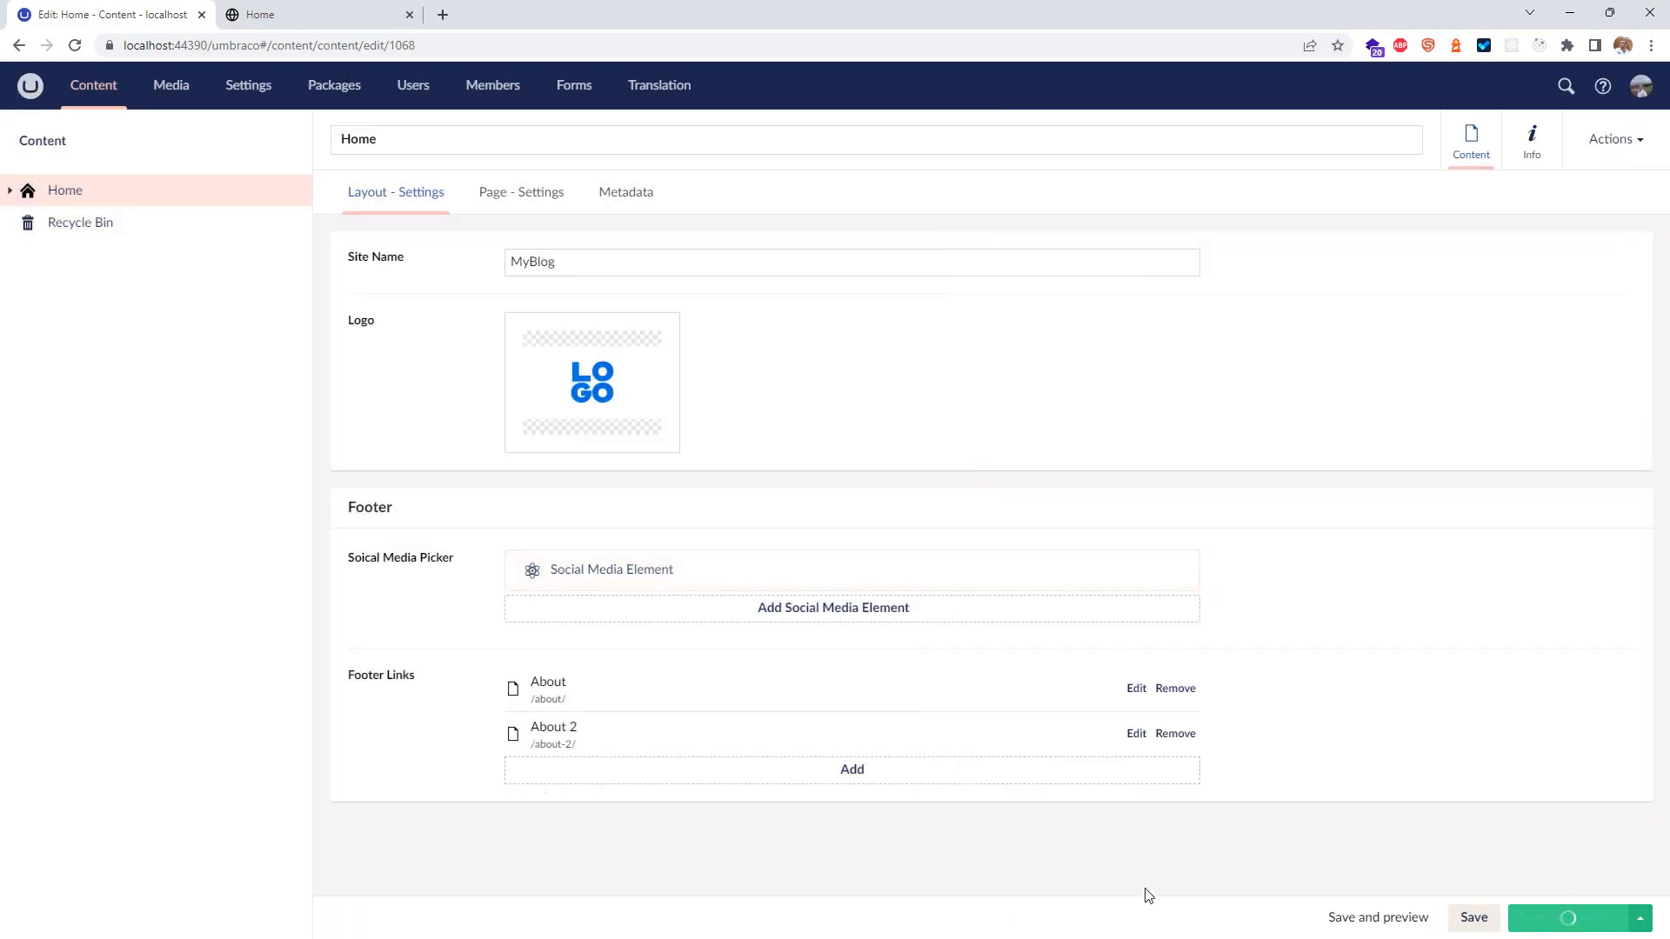
click(317, 15)
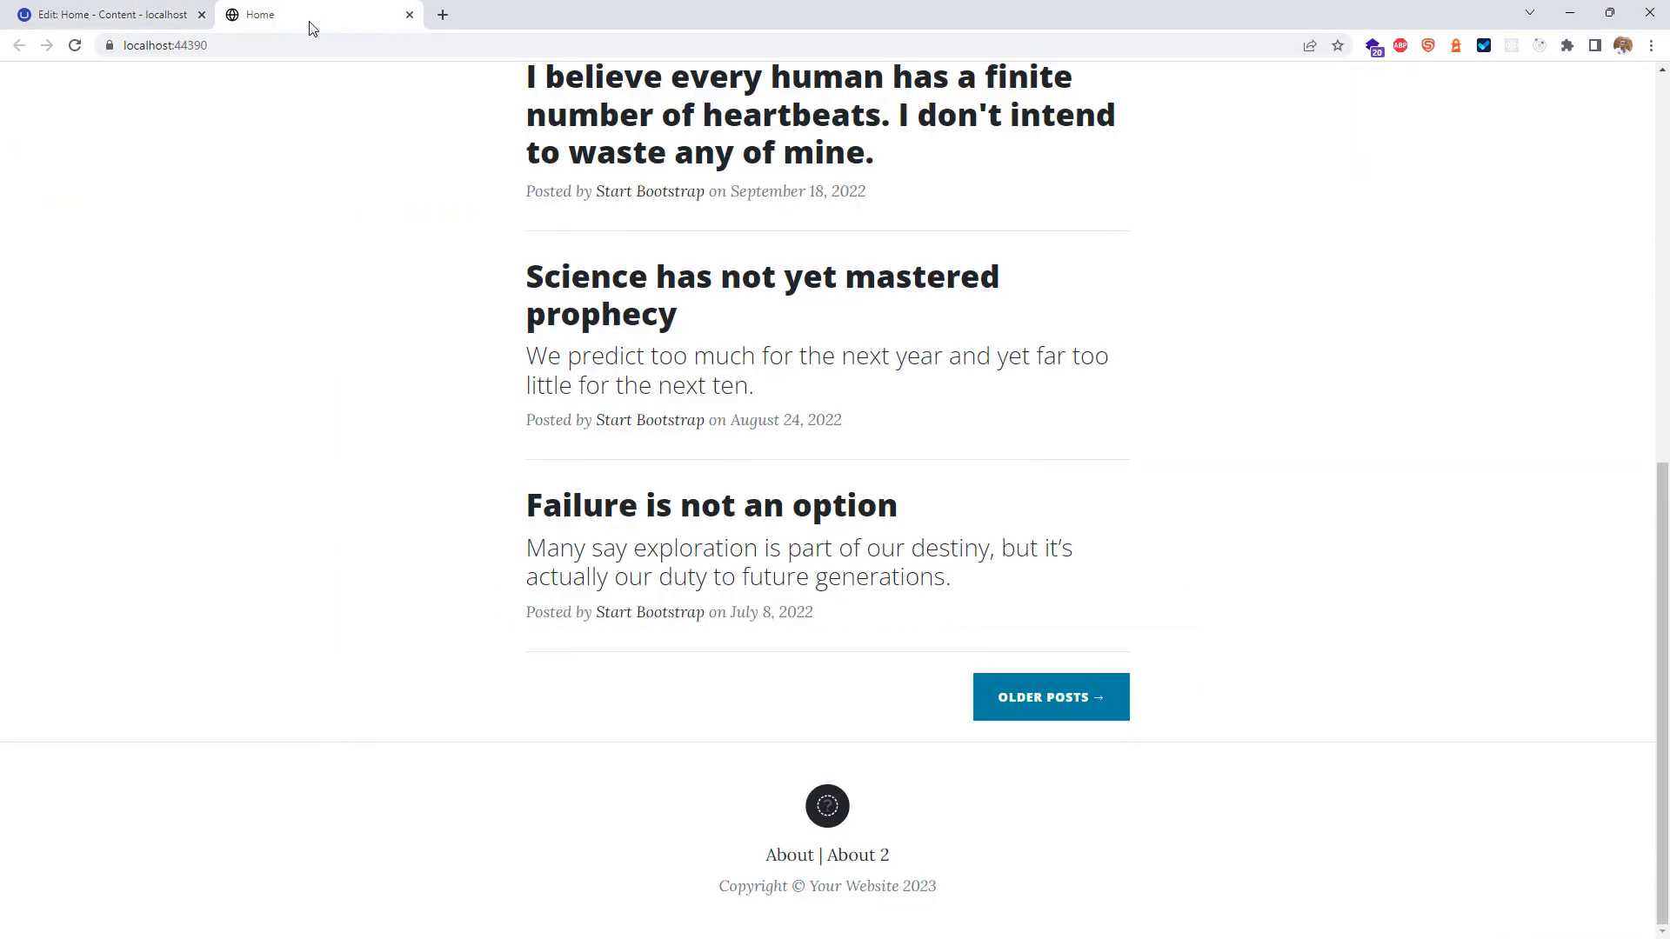
click(75, 45)
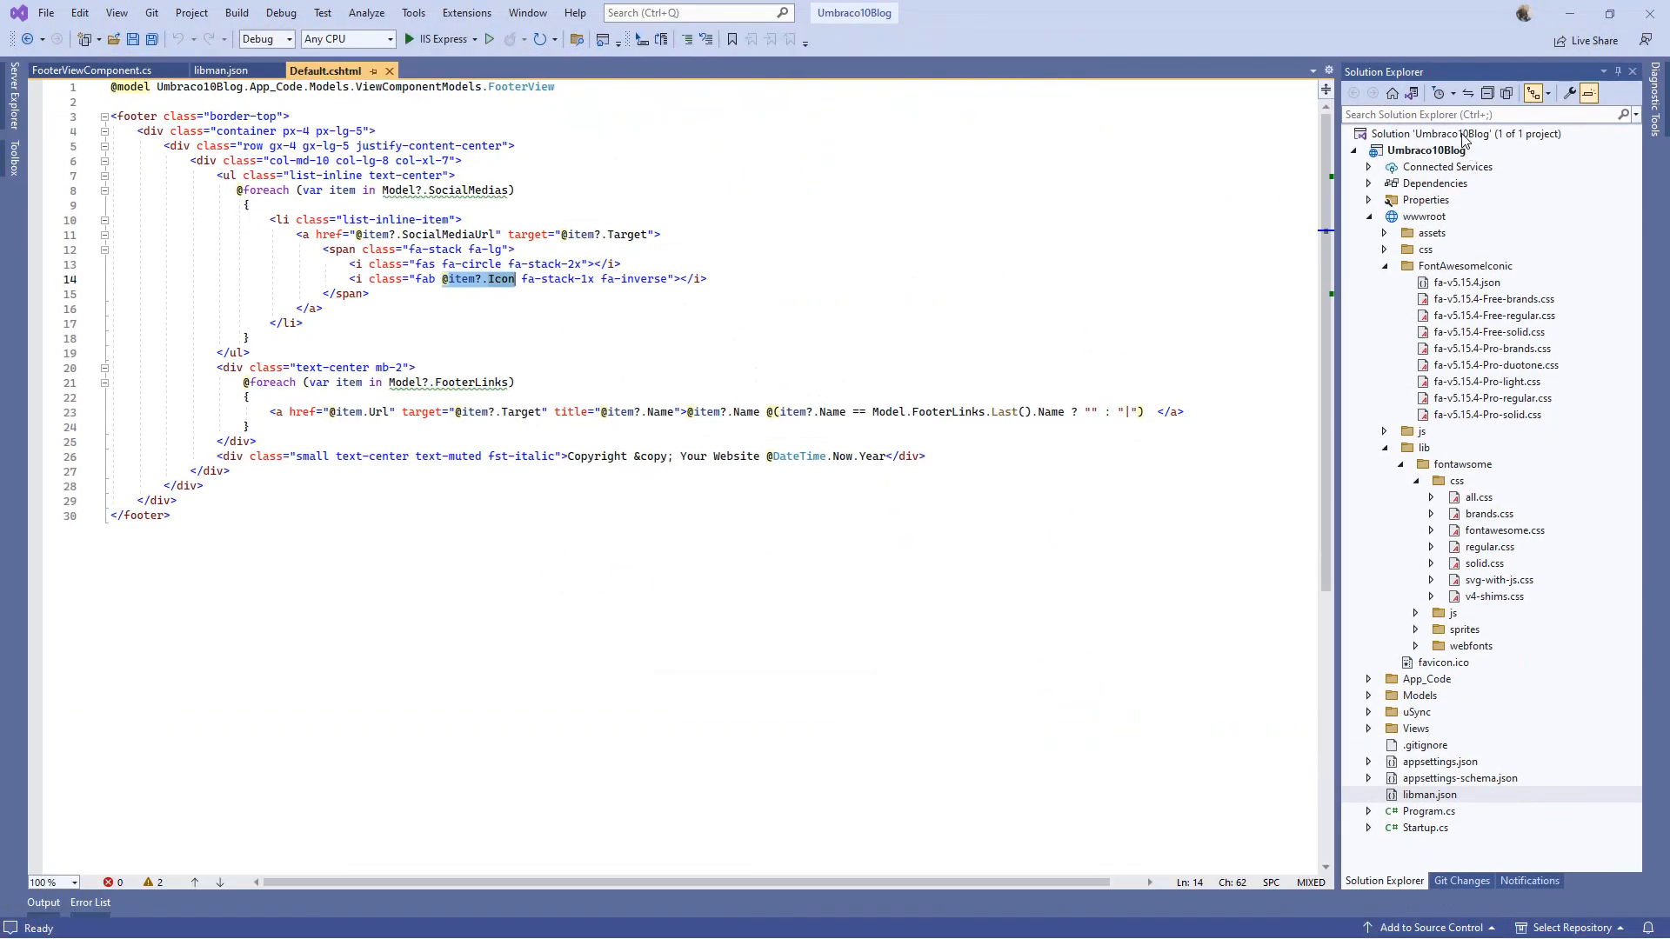
Step: Rebuild the Umbraco10Blog solution in Visual Studio and open the code line behind error CS0029 in FooterViewComponent.cs
right_click(1410, 133)
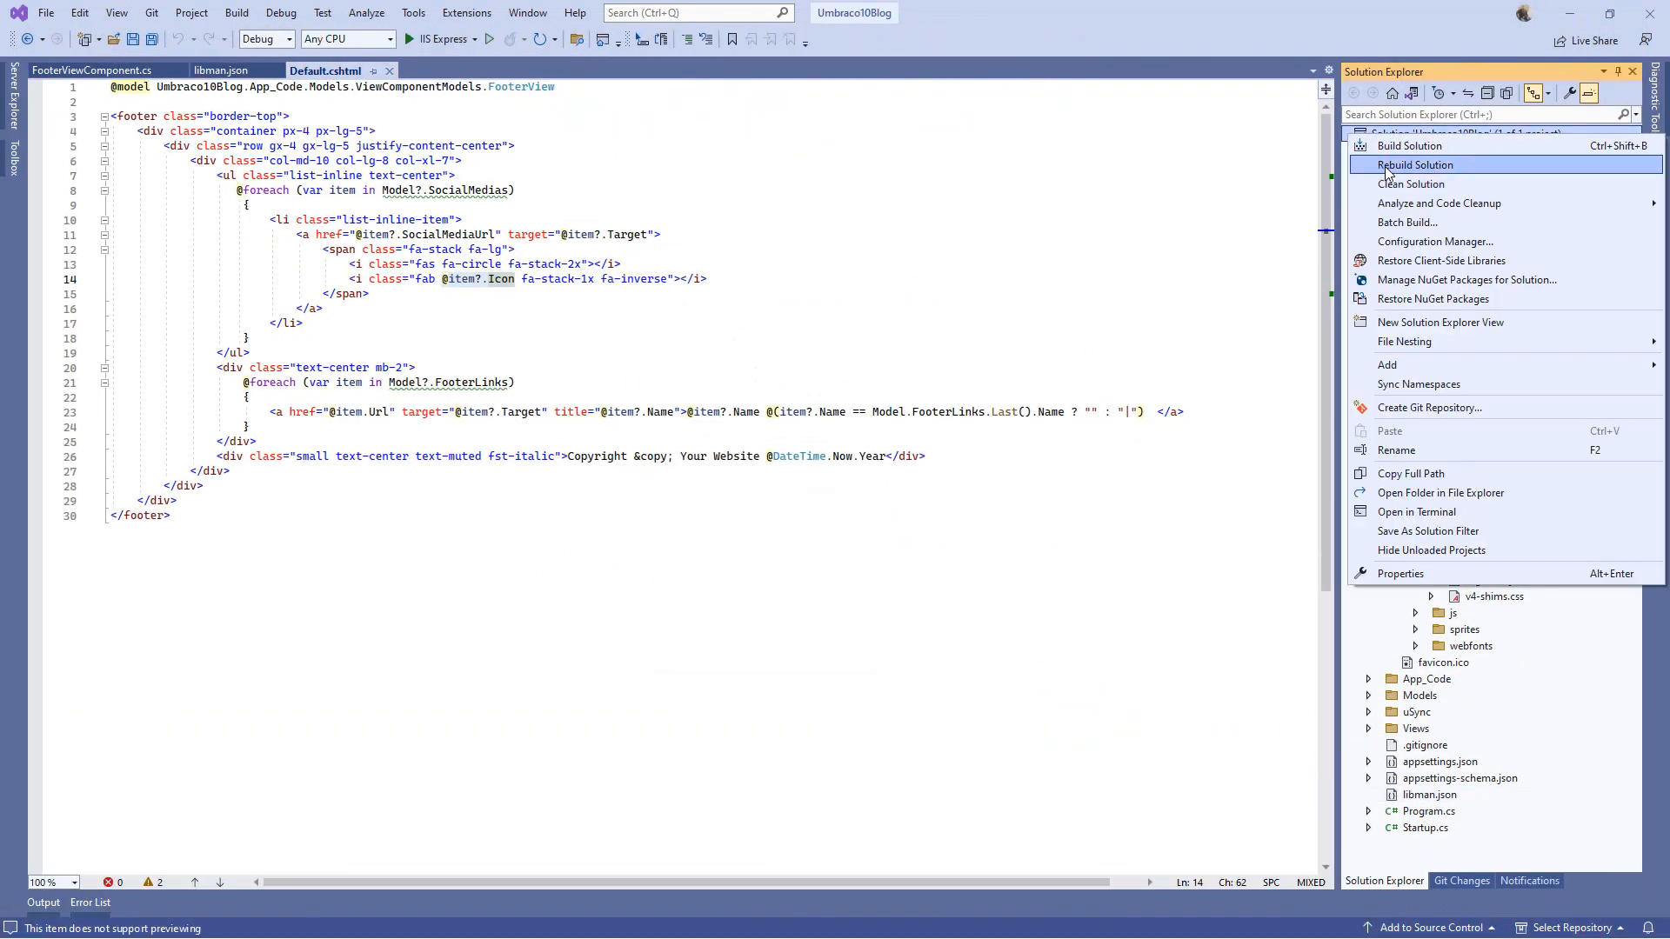
click(1385, 165)
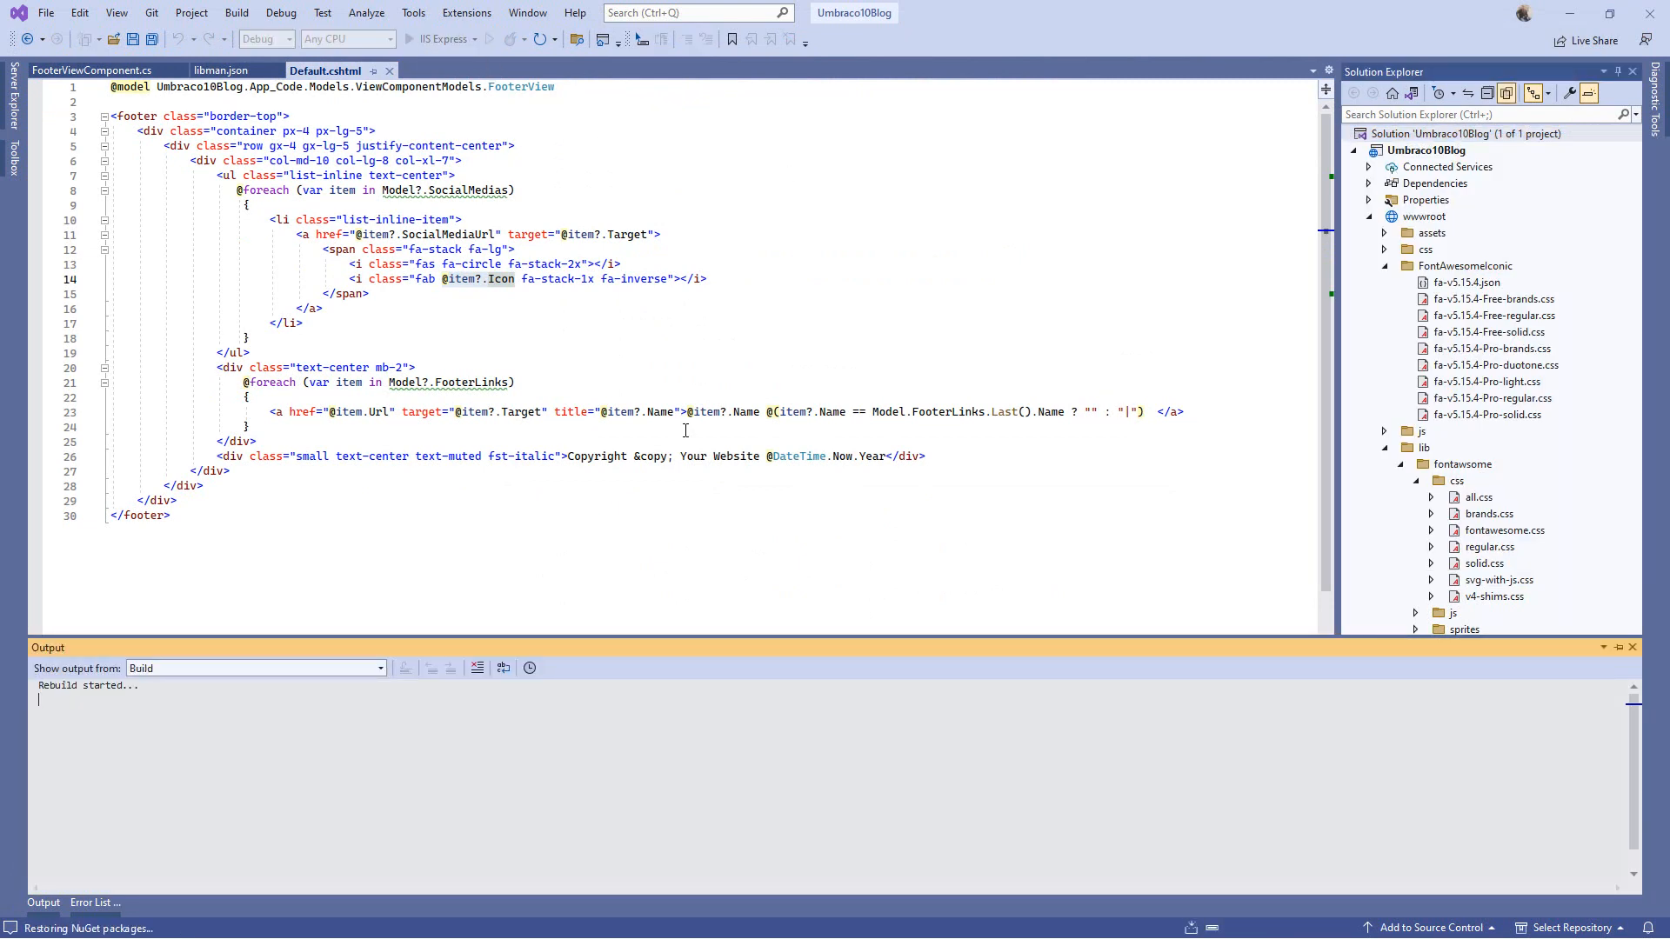
double_click(507, 280)
mouse_move(502, 289)
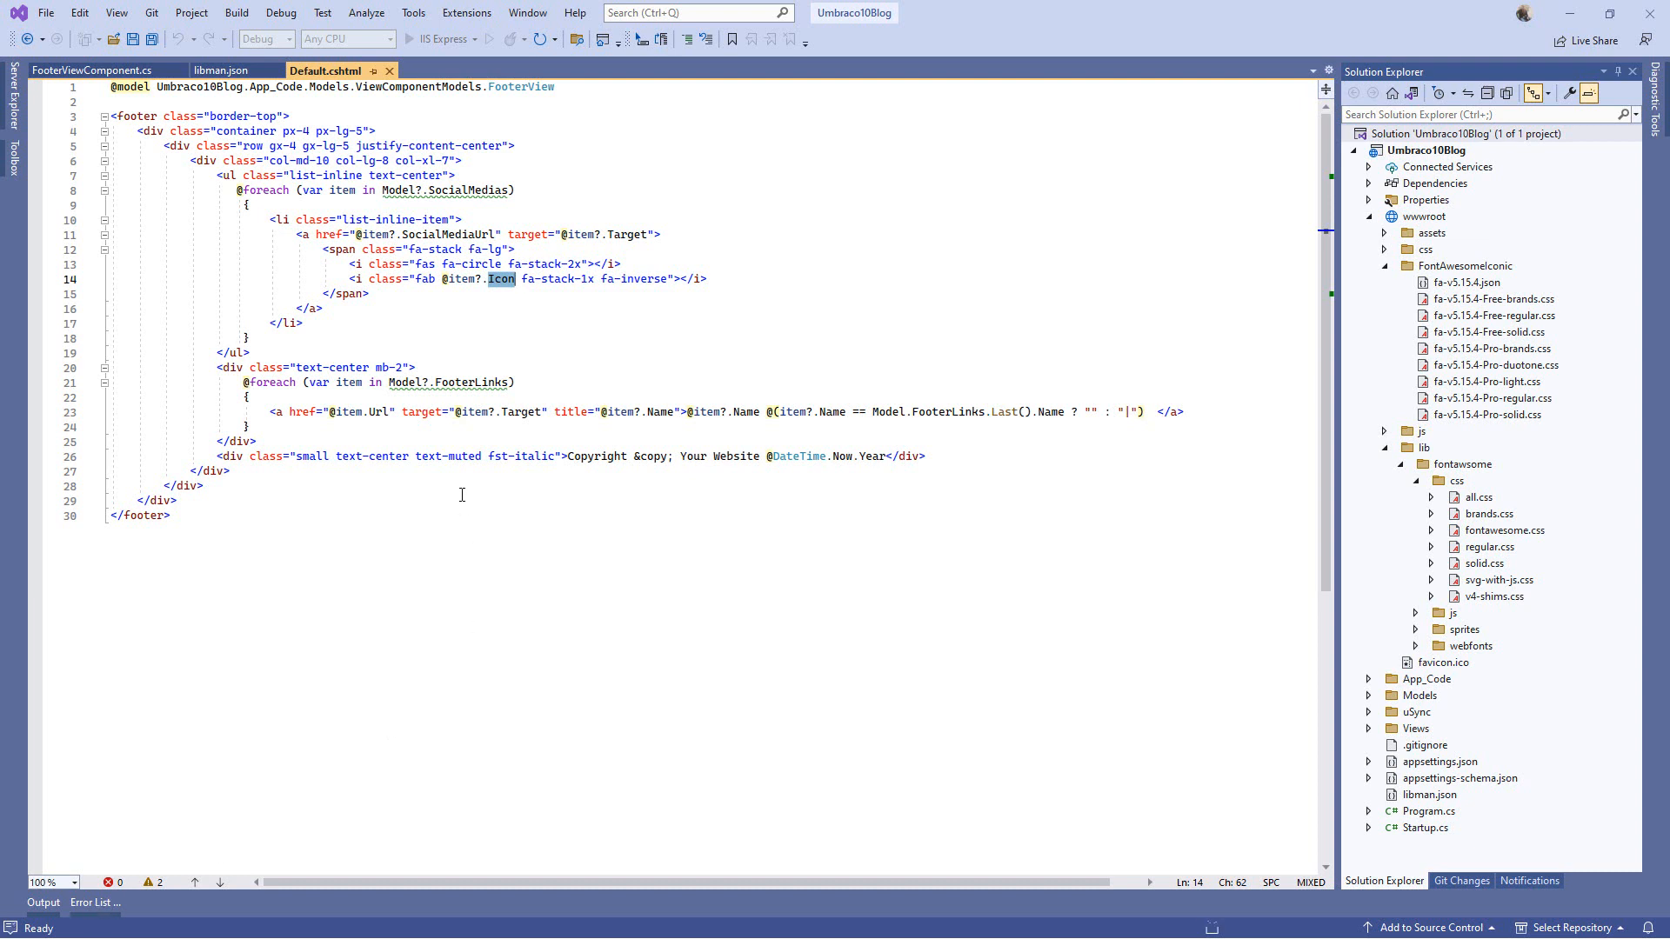
click(105, 906)
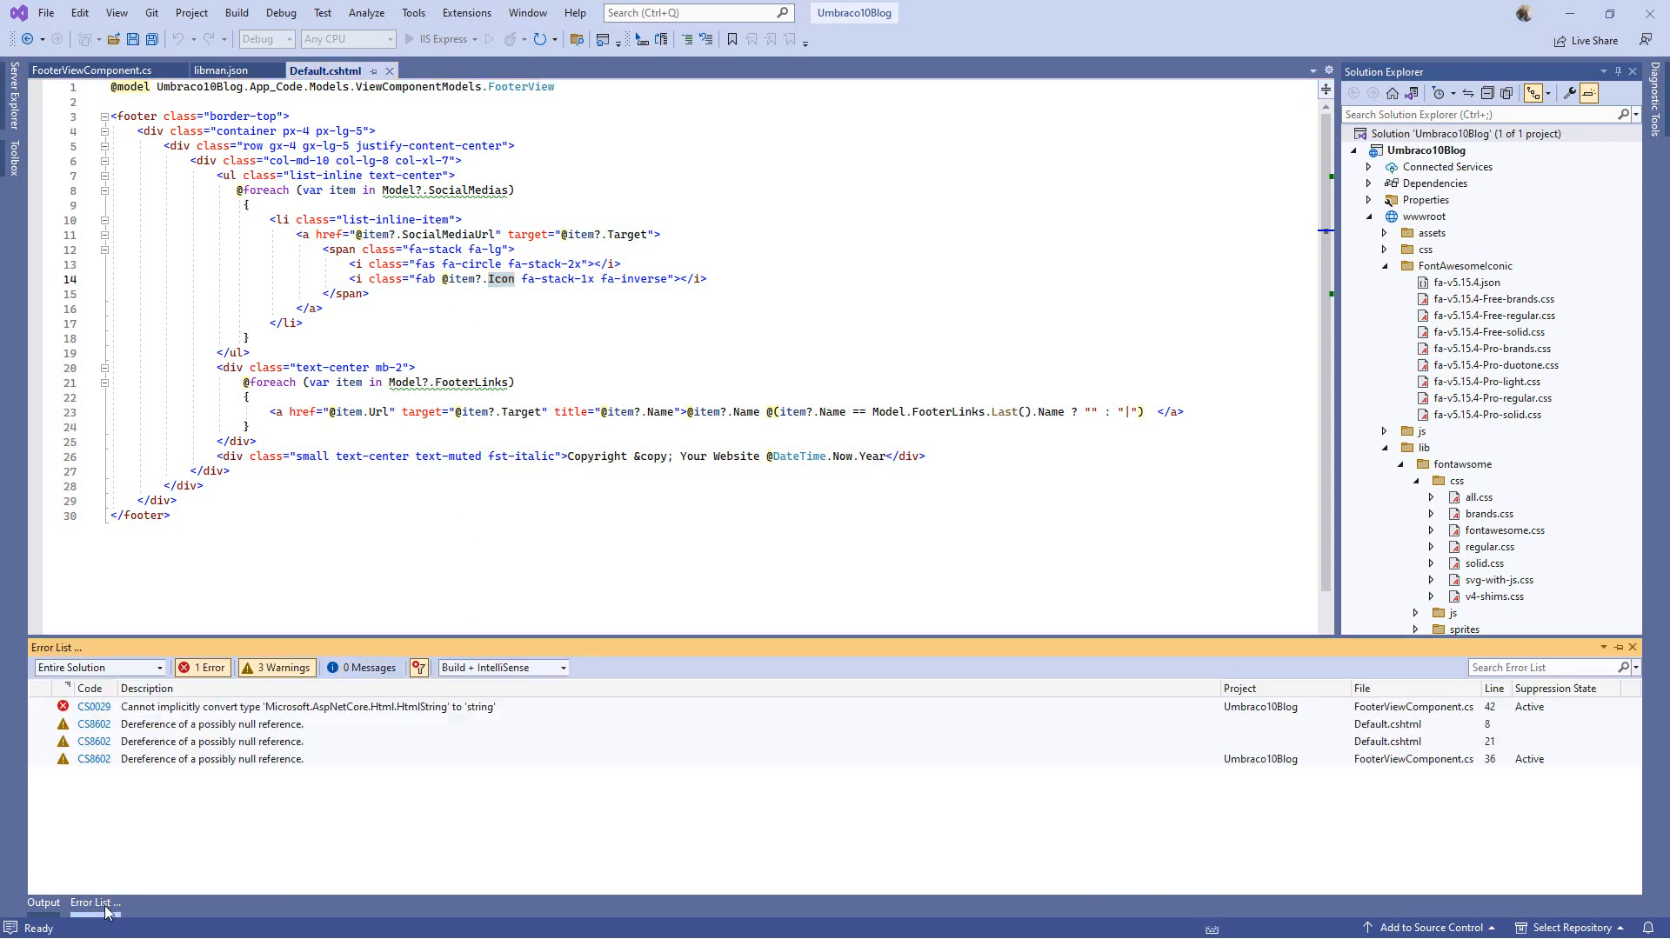
double_click(467, 711)
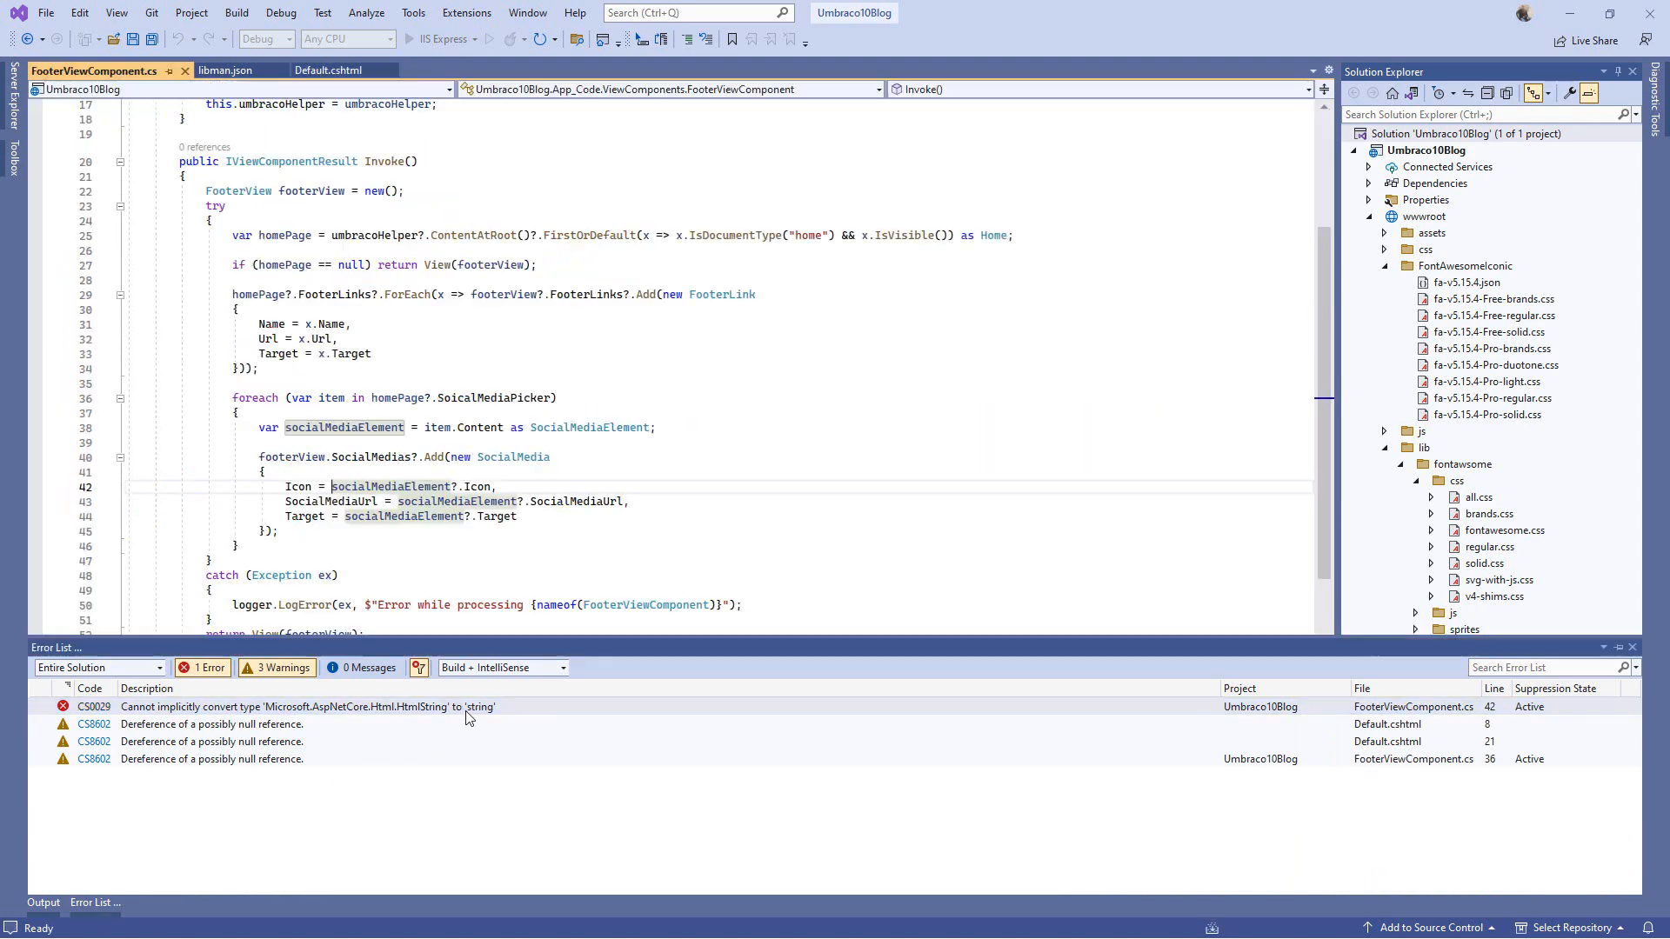
Step: Append .ToString() to socialMediaElement?.Icon on line 42 and run the site with IIS Express to check the footer icon
mouse_move(484, 489)
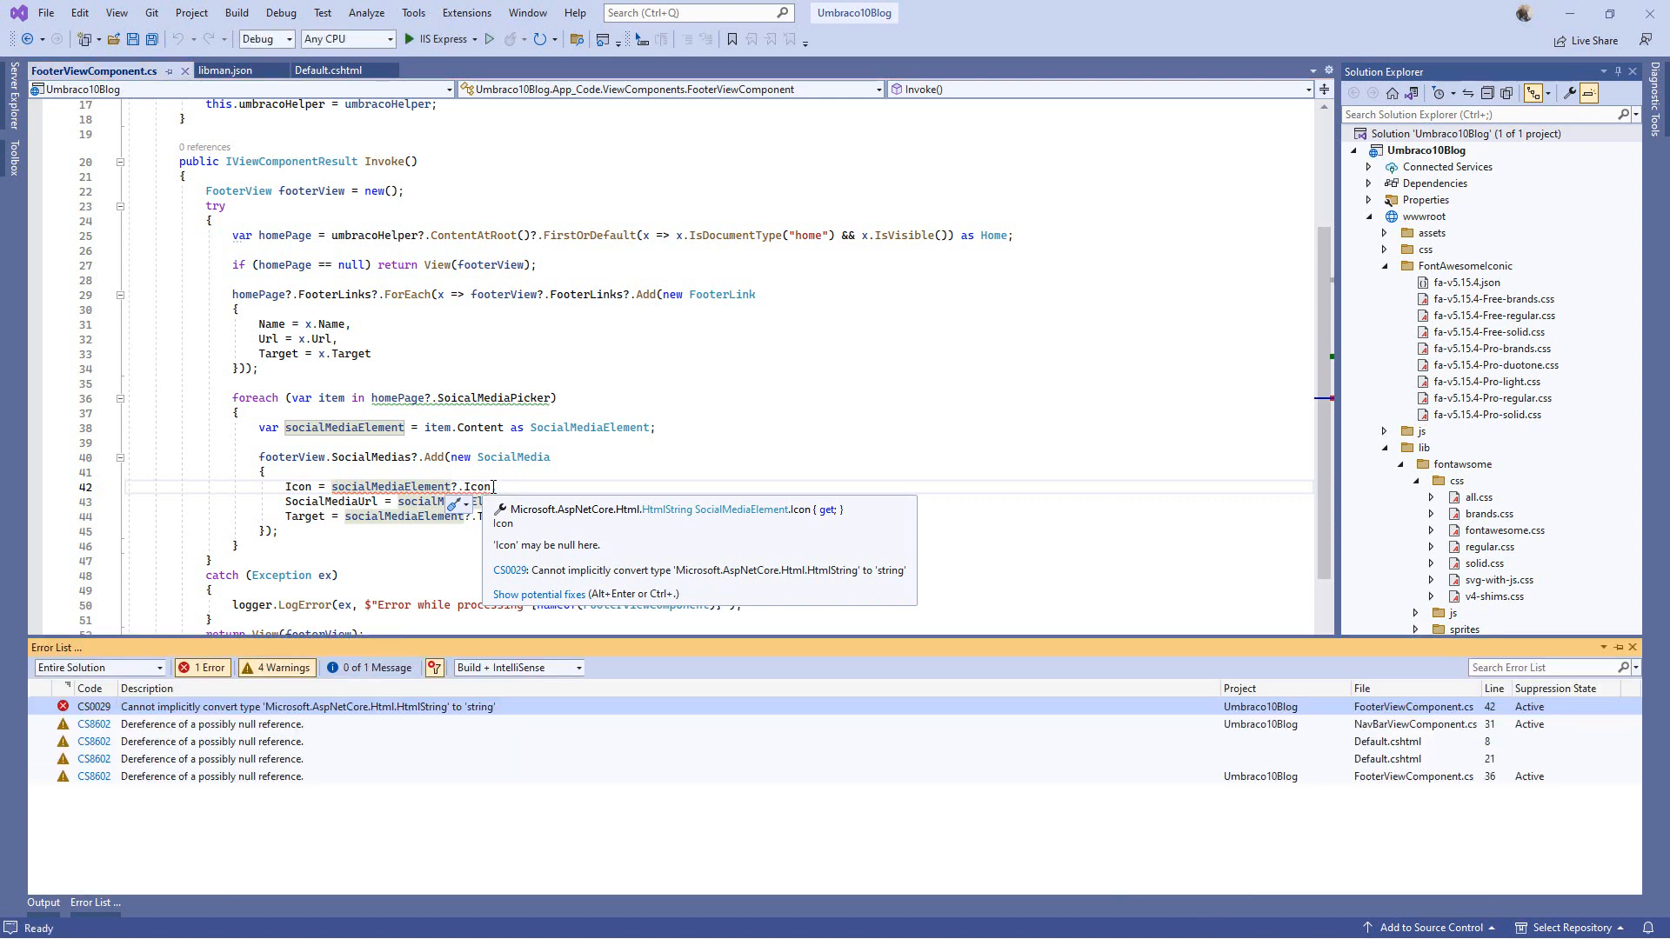
click(494, 487)
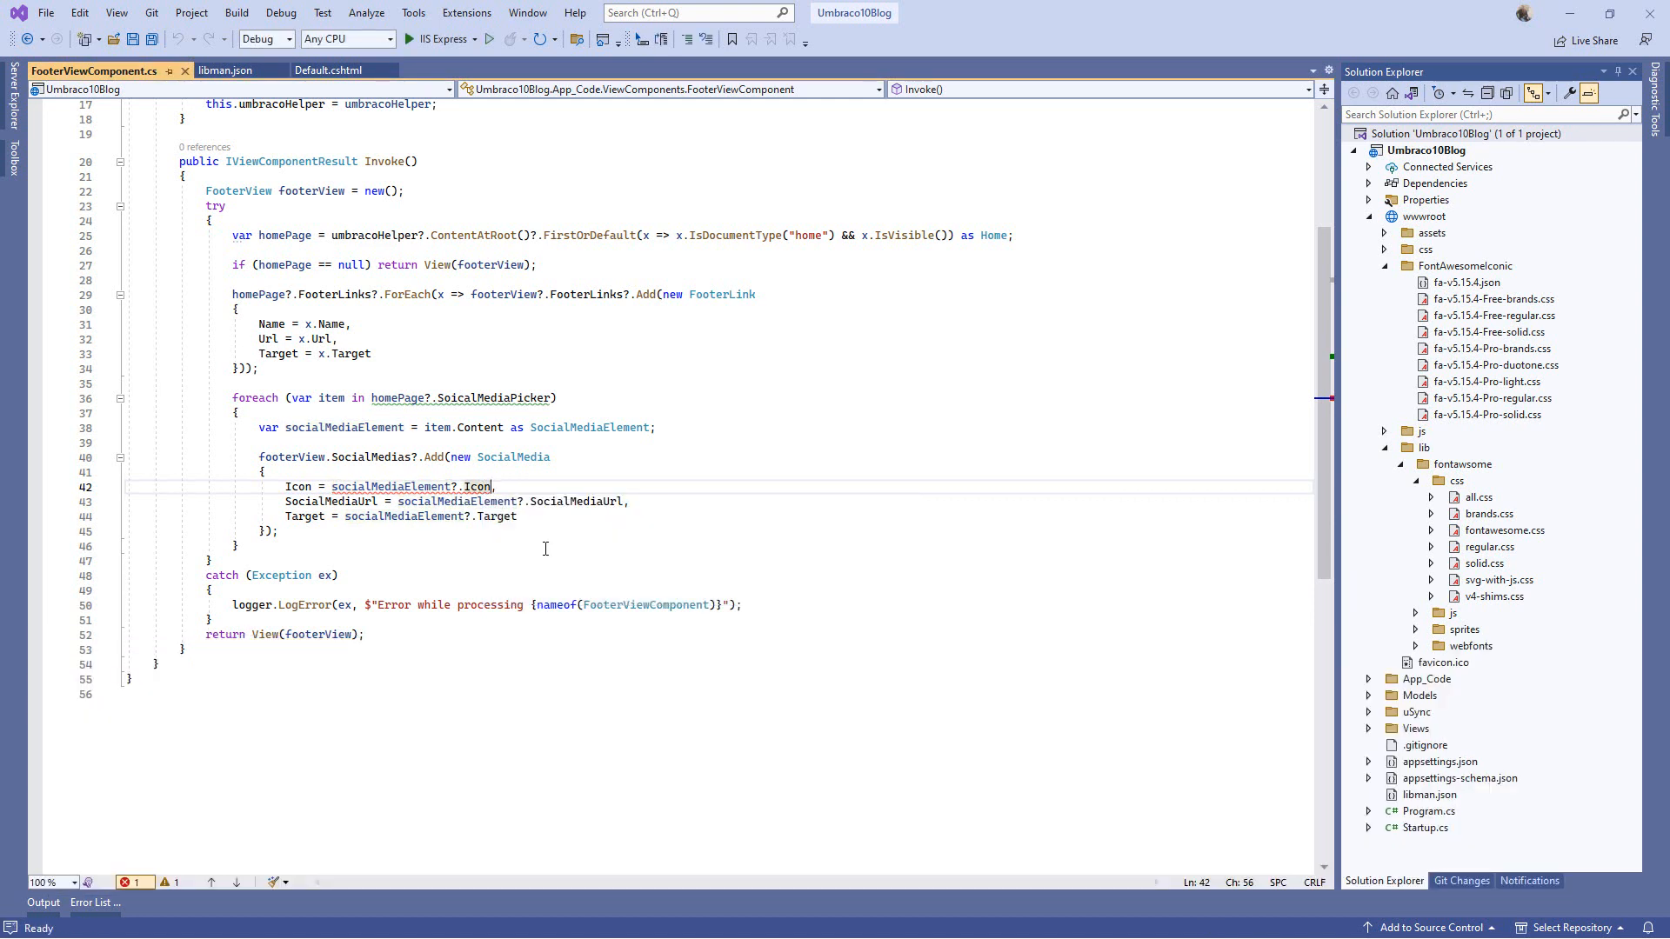
text(.to)
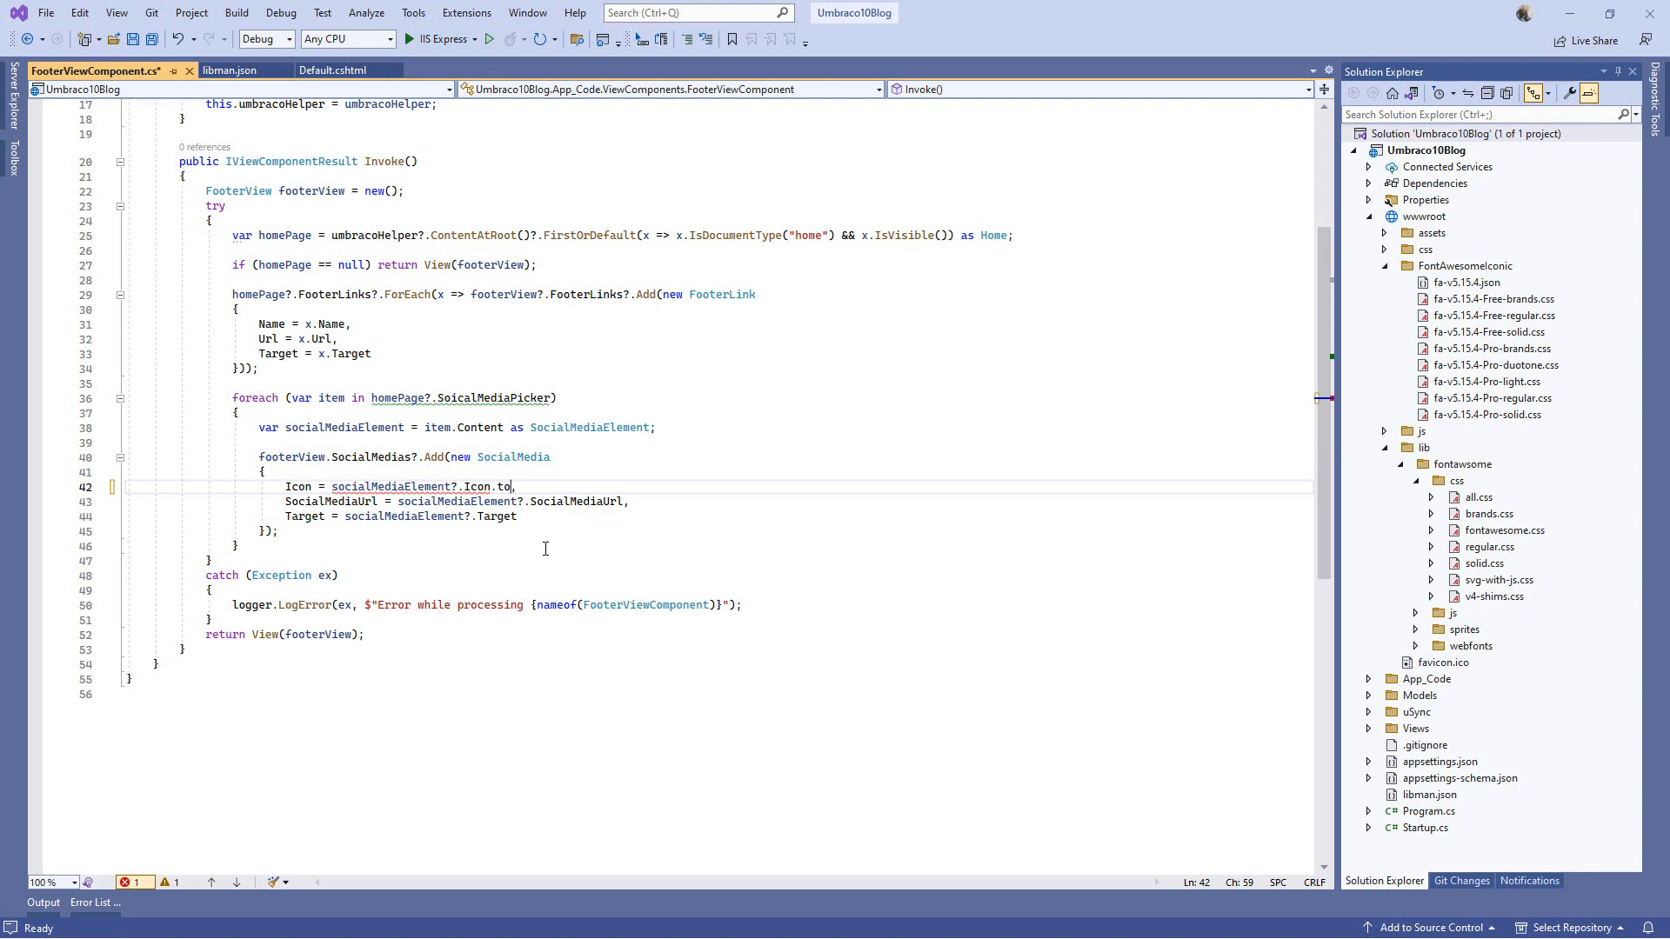
key(ctrl+space)
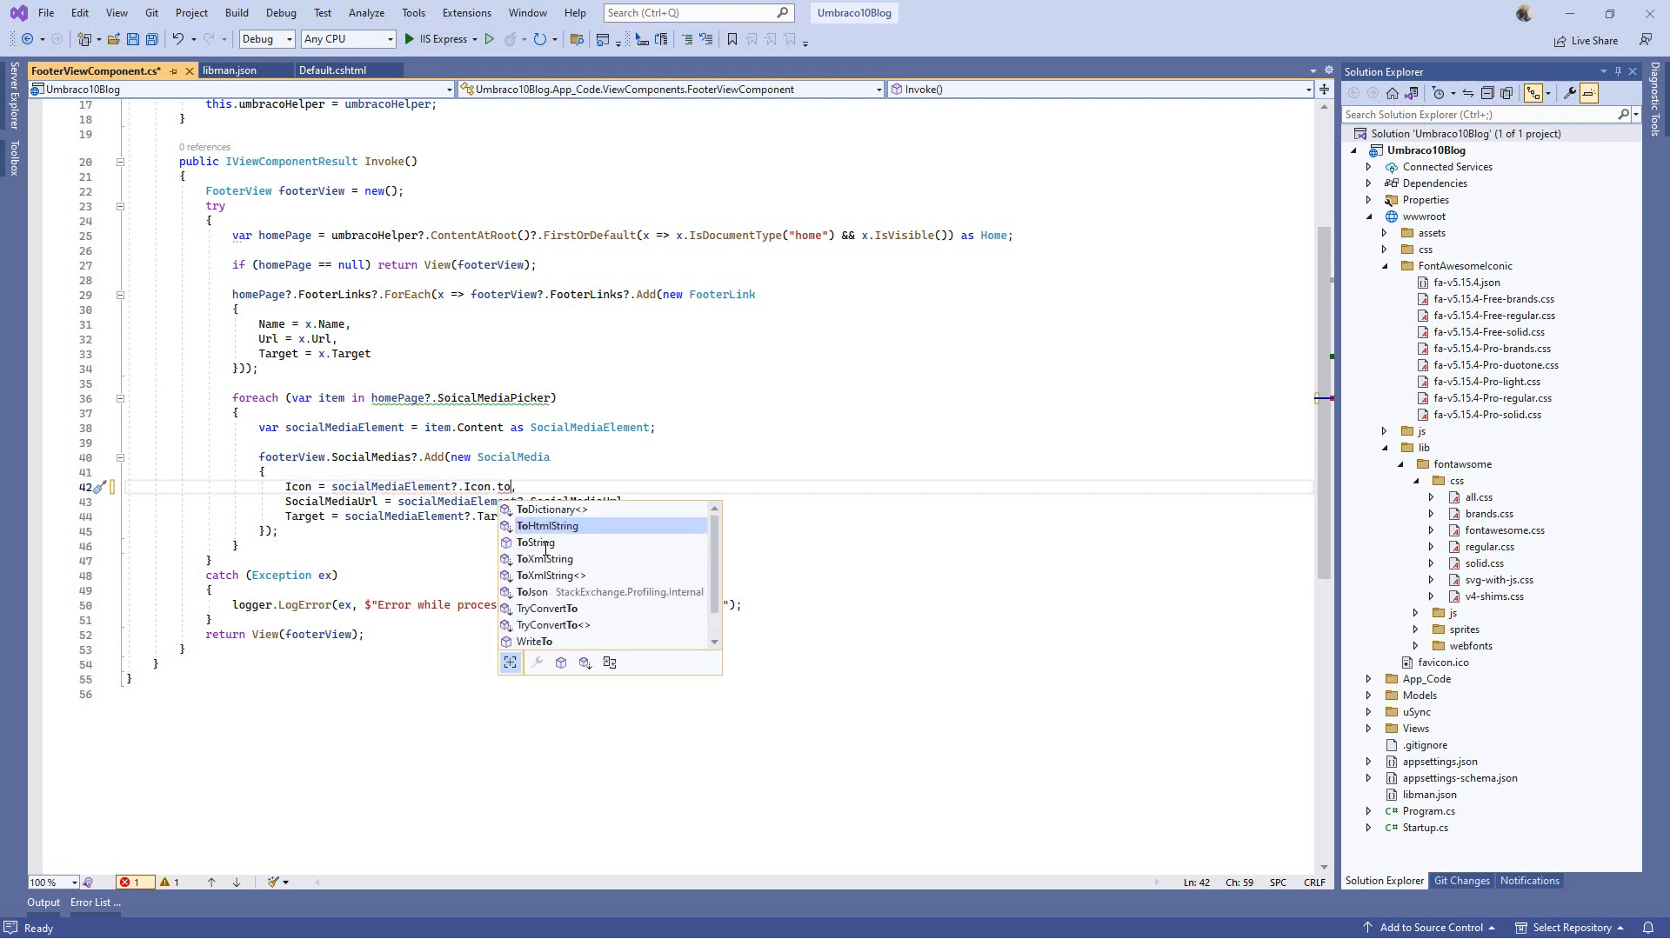
double_click(545, 545)
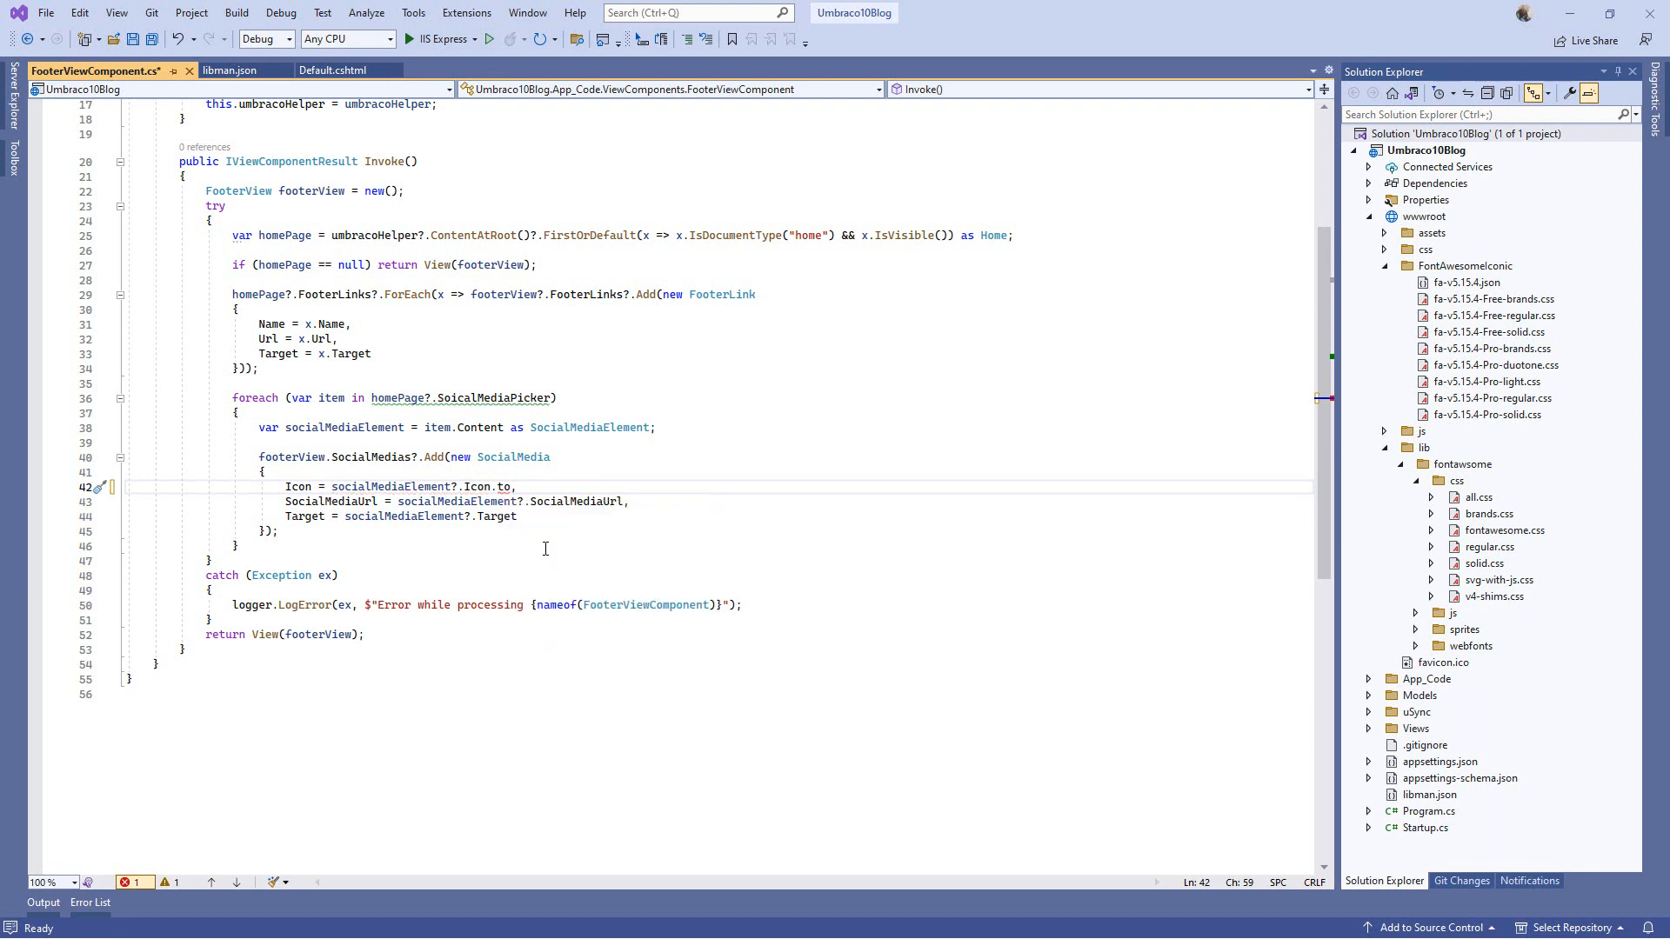
text(())
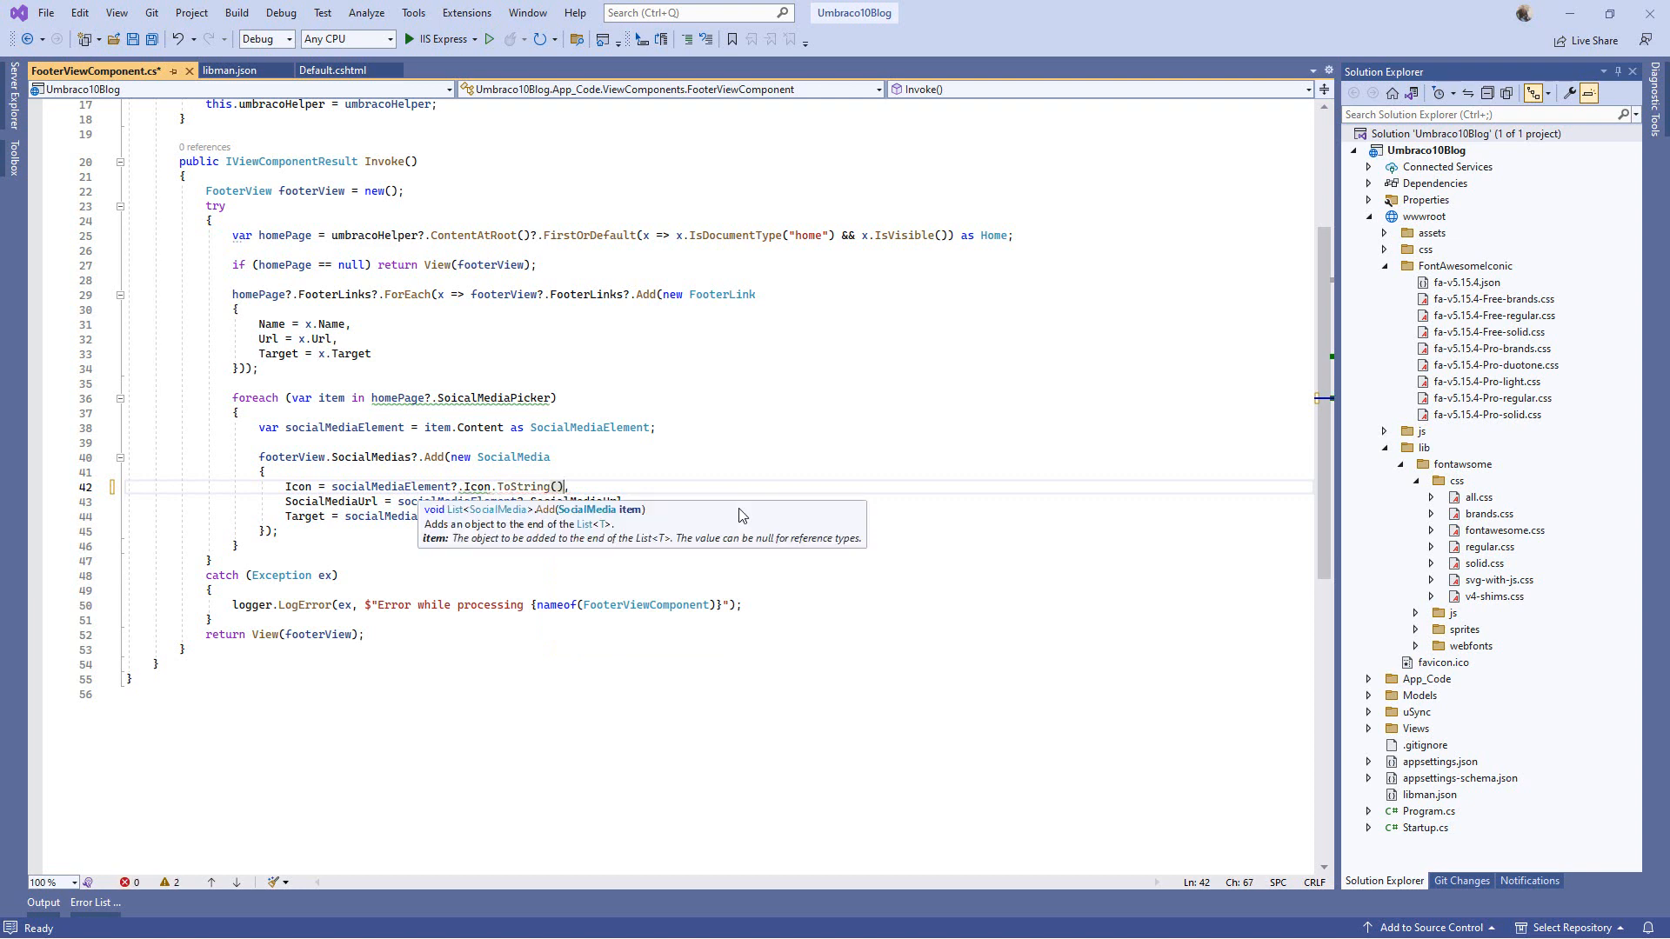
click(720, 427)
click(439, 38)
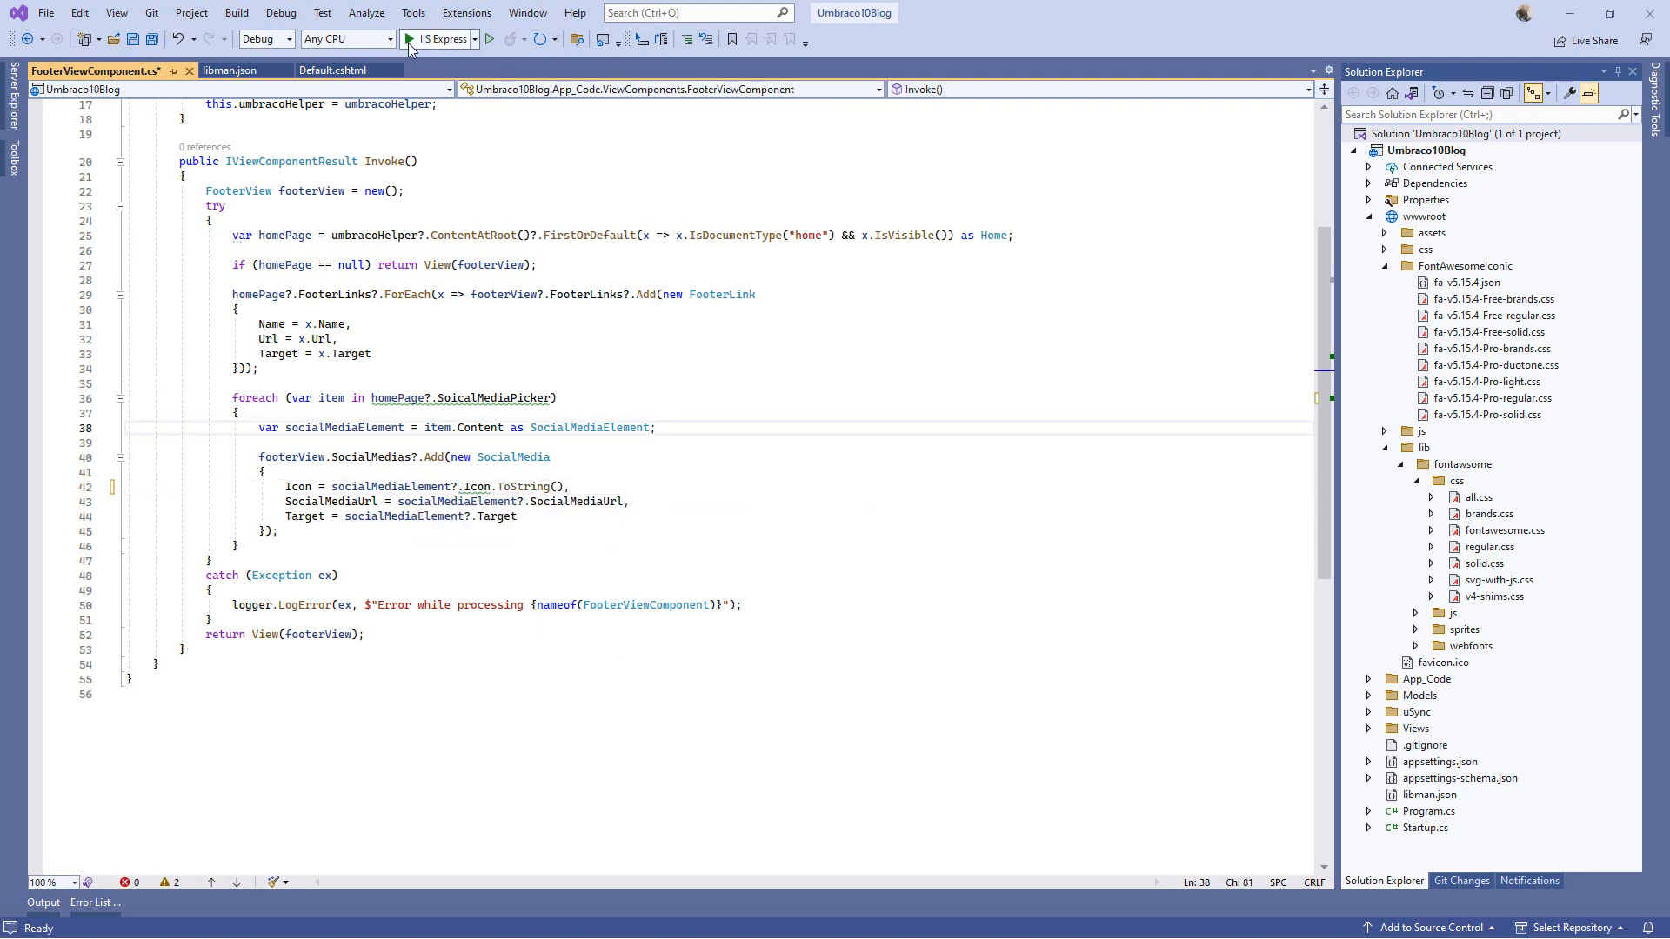
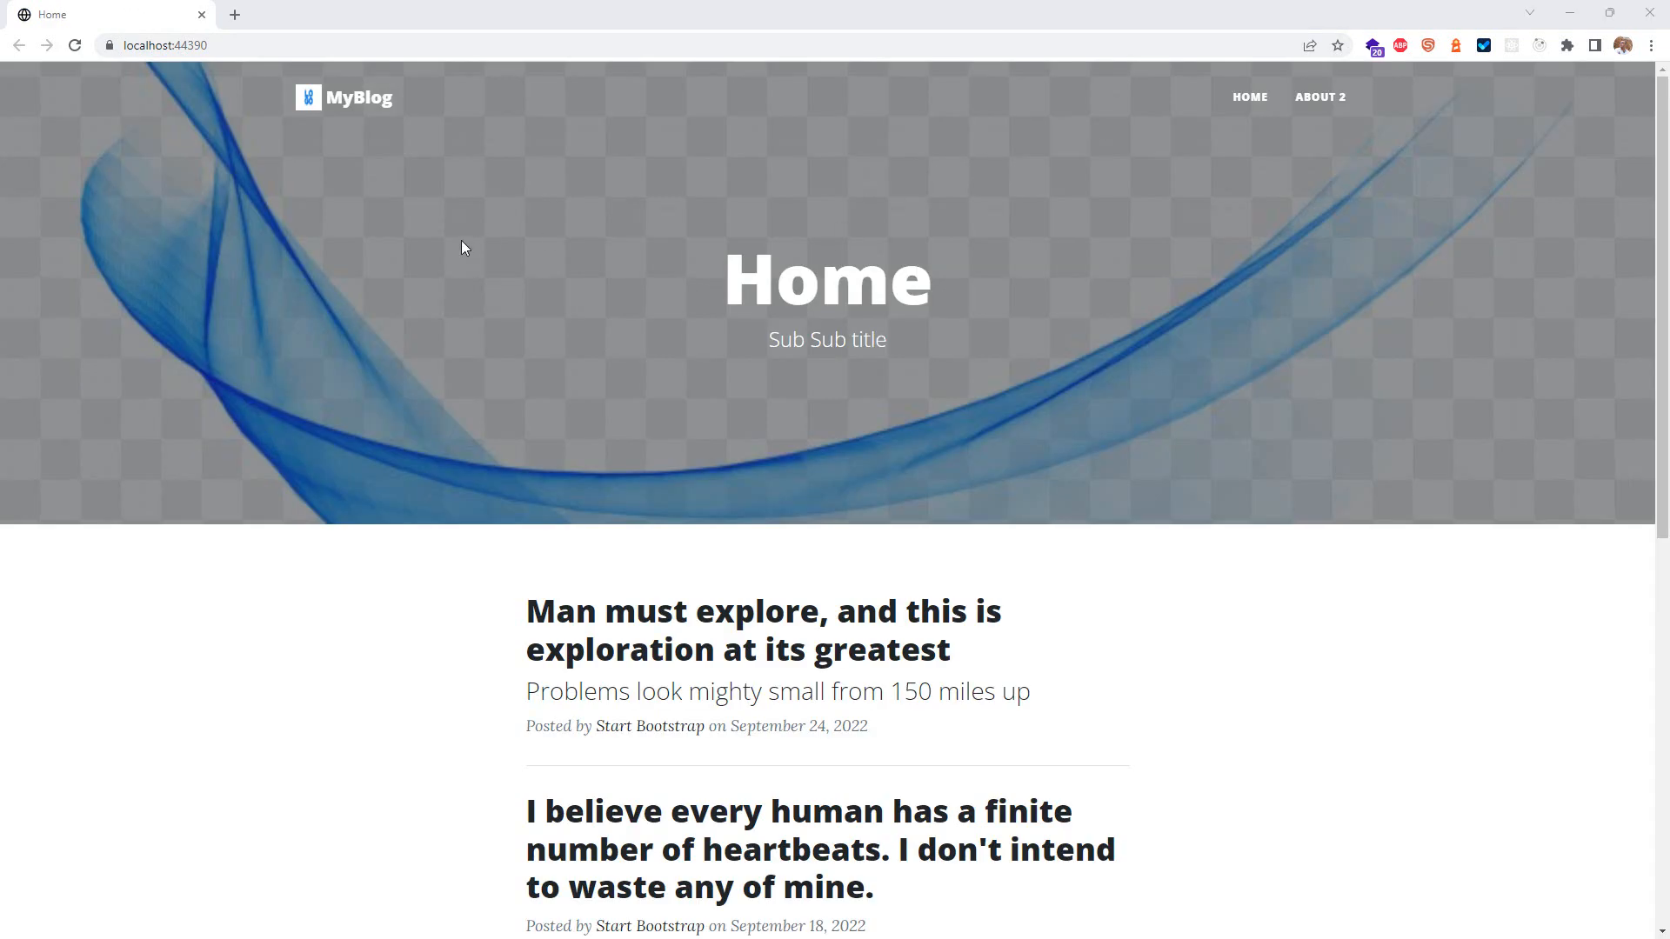
scroll(734, 462, down, 8)
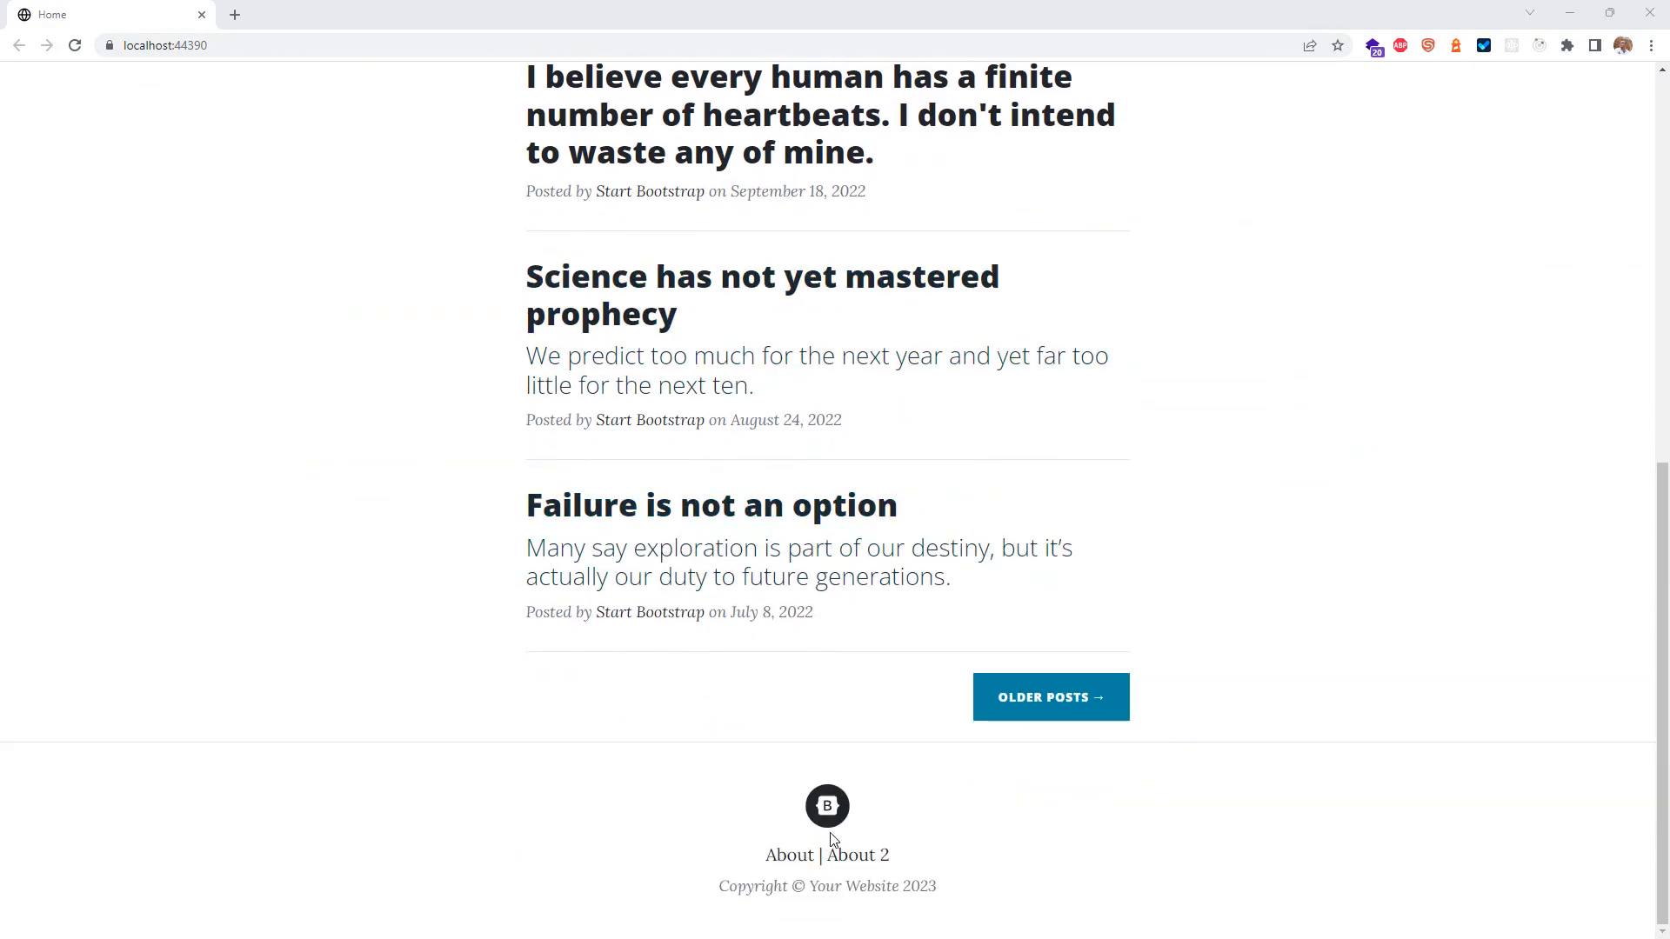
Step: Duplicate the Home page's browser tab, load the backoffice at localhost:44390/umbraco in it and open the Home content node
right_click(158, 12)
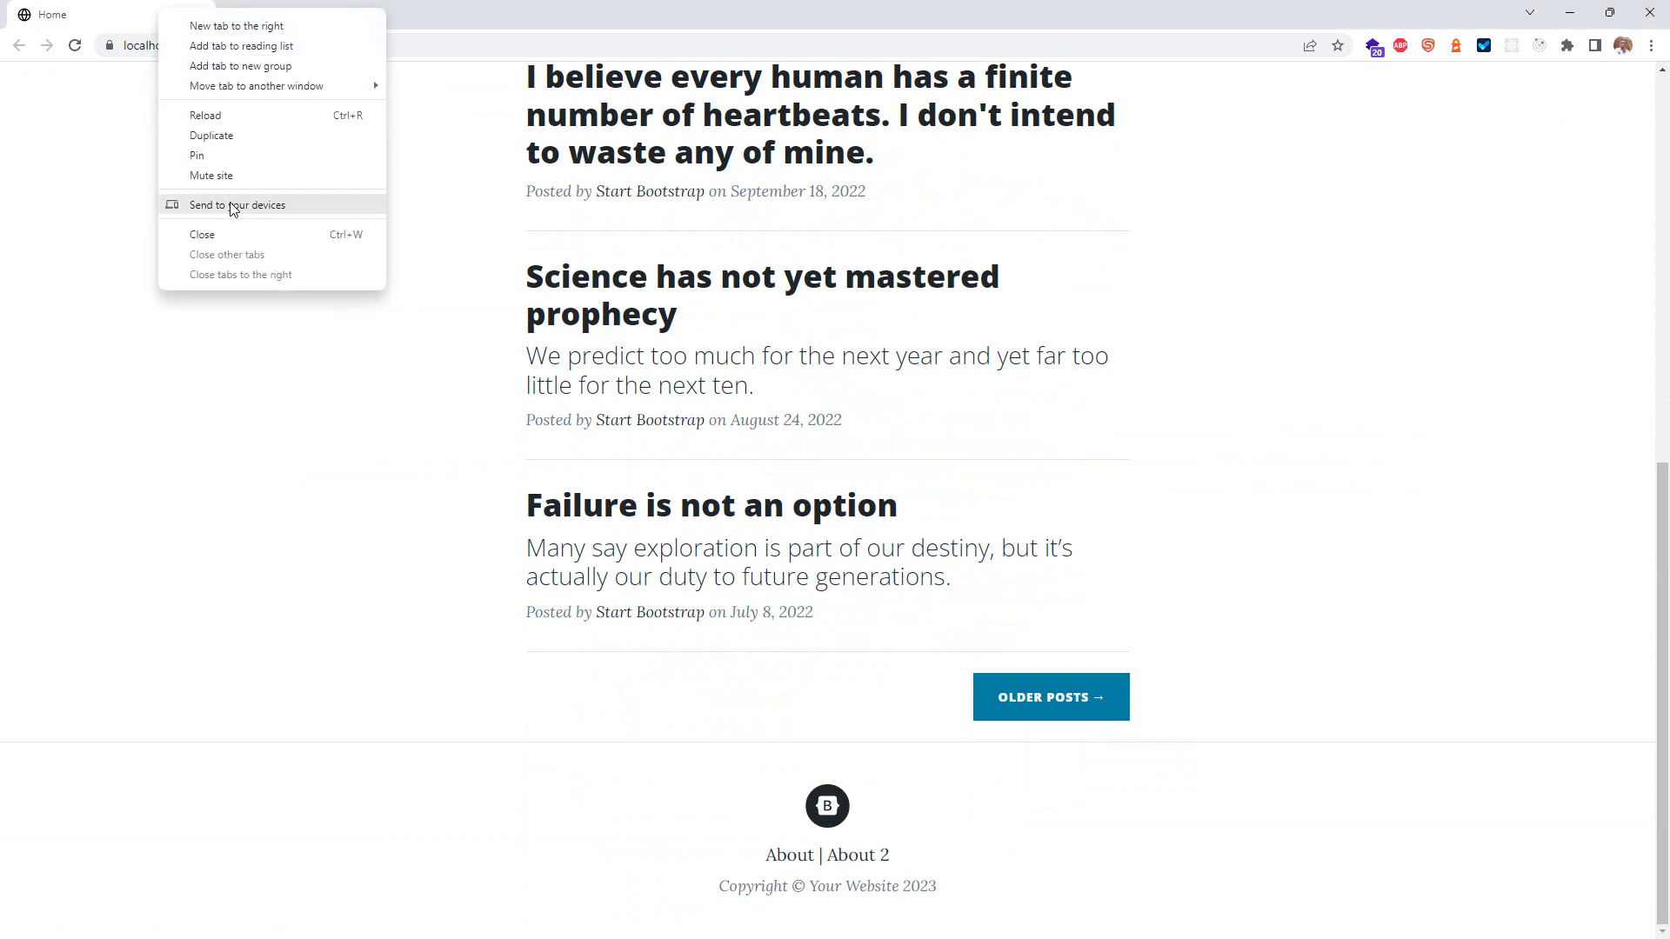
click(133, 21)
right_click(158, 27)
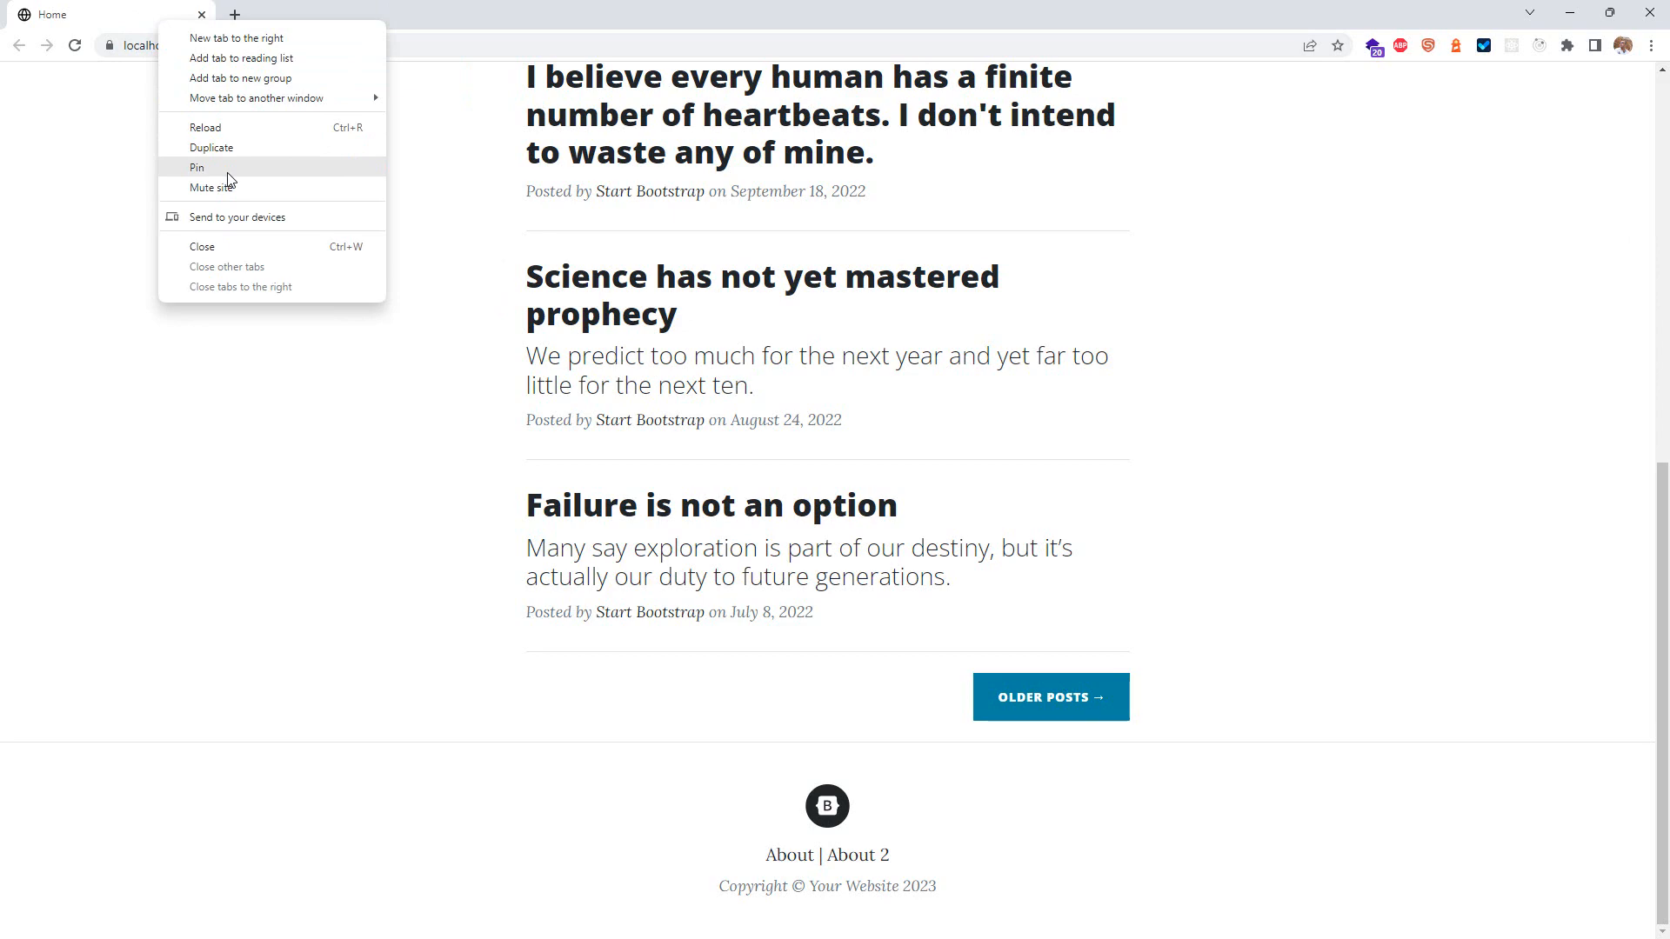
click(102, 17)
right_click(102, 16)
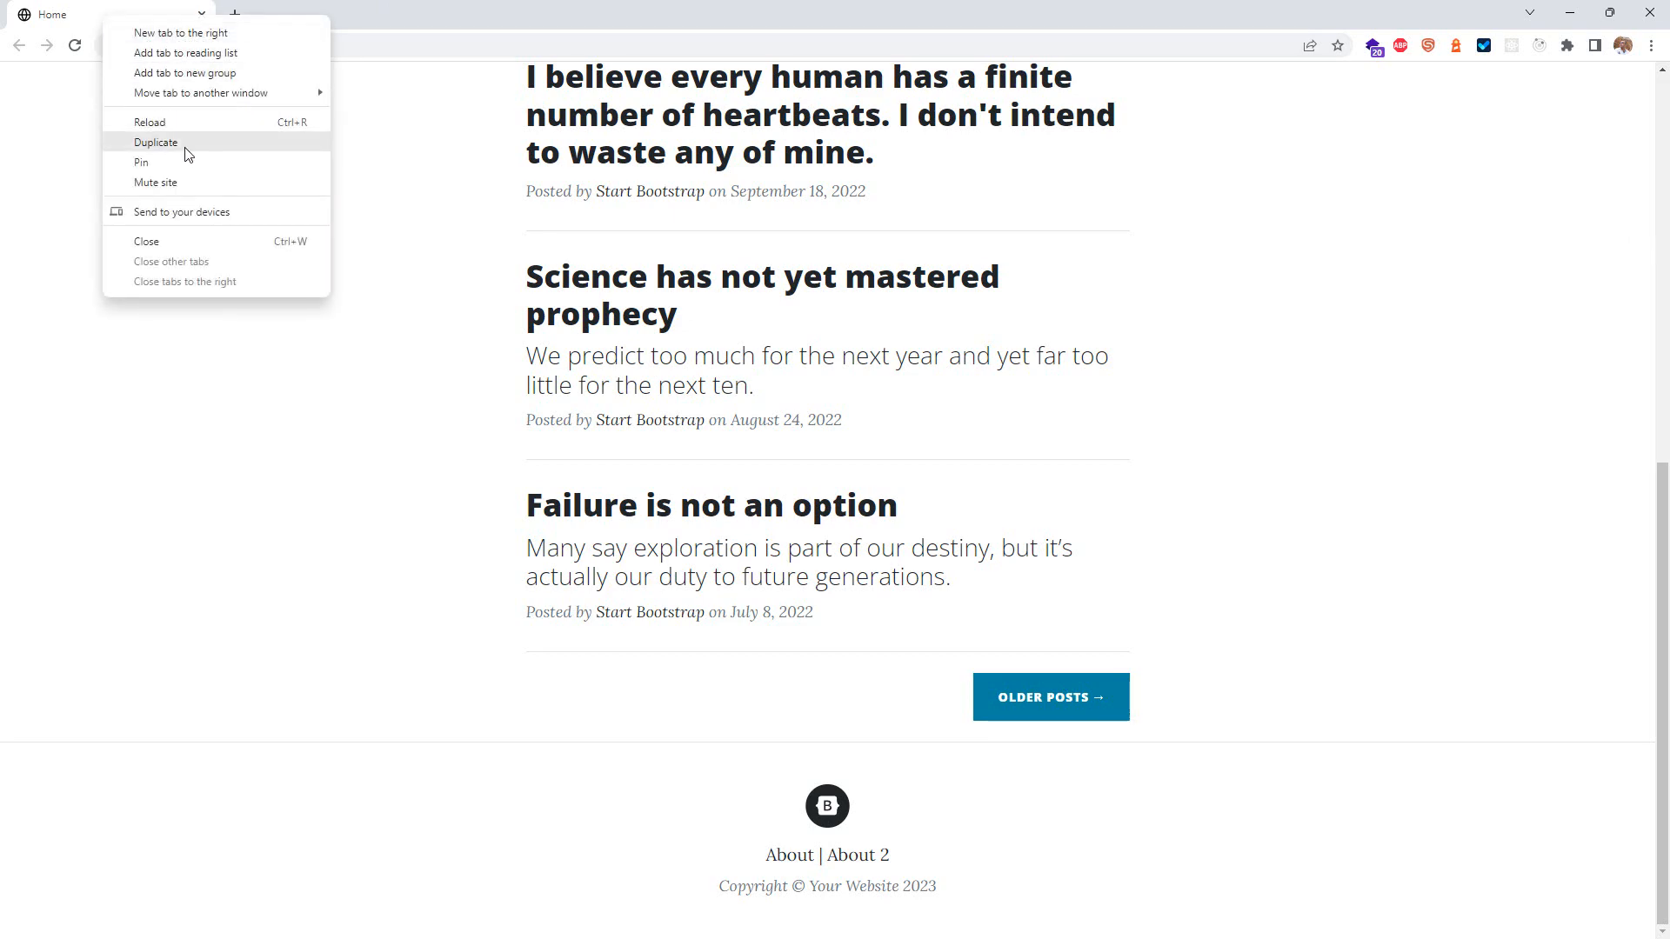
click(156, 142)
click(410, 44)
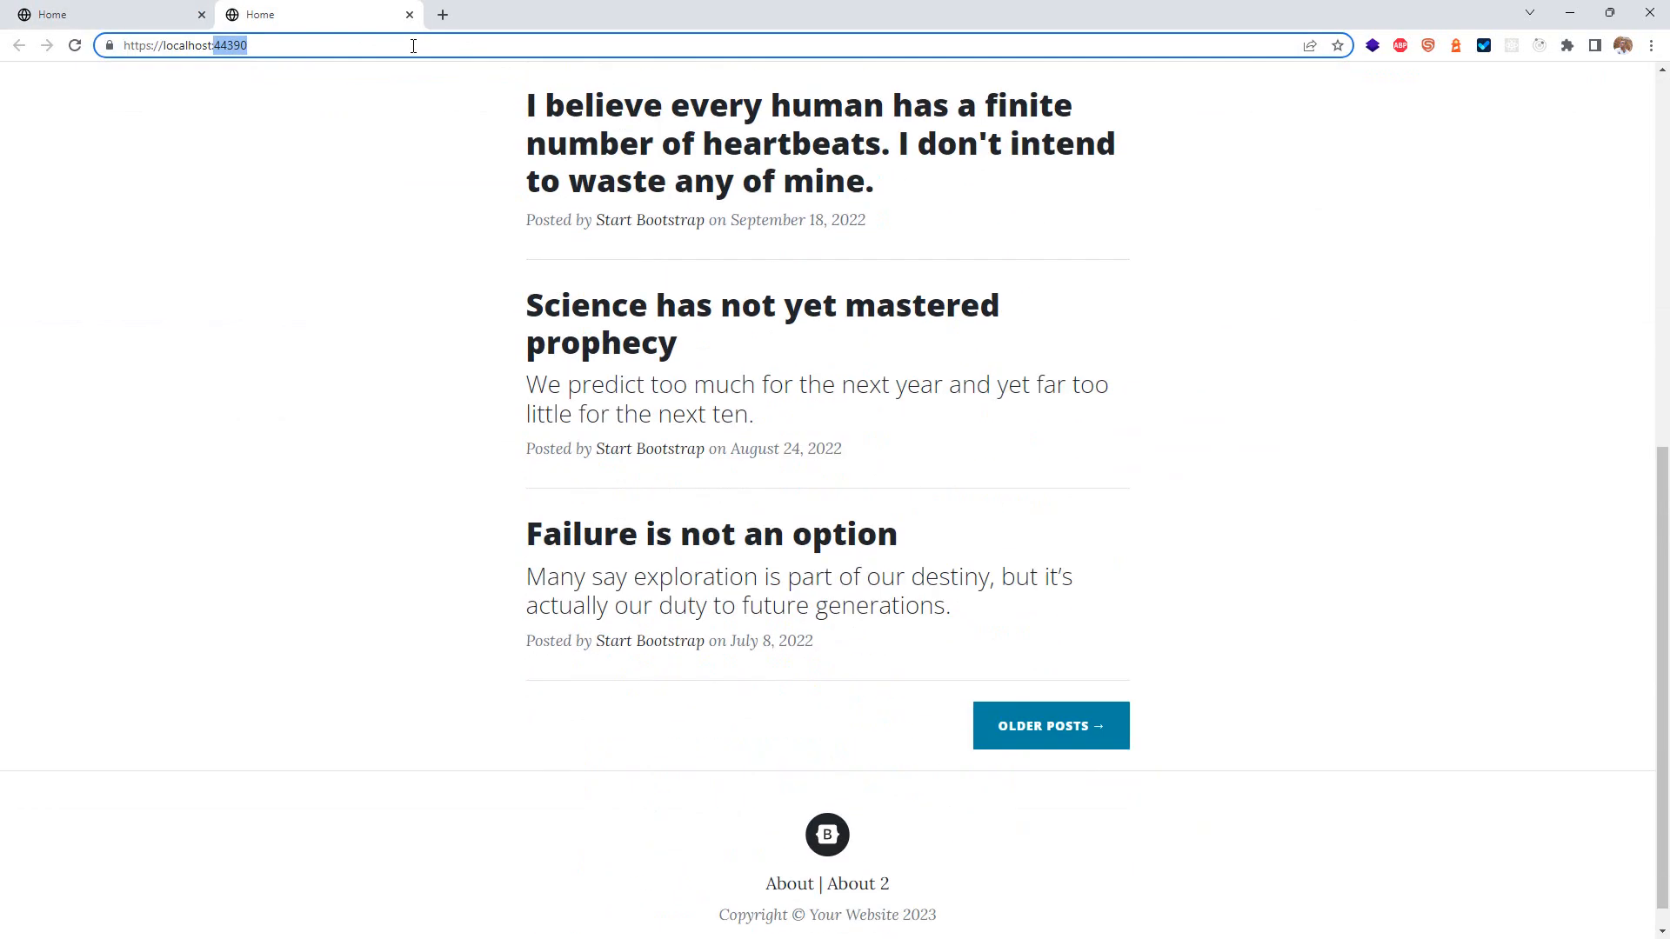
click(448, 46)
text(/umbraco)
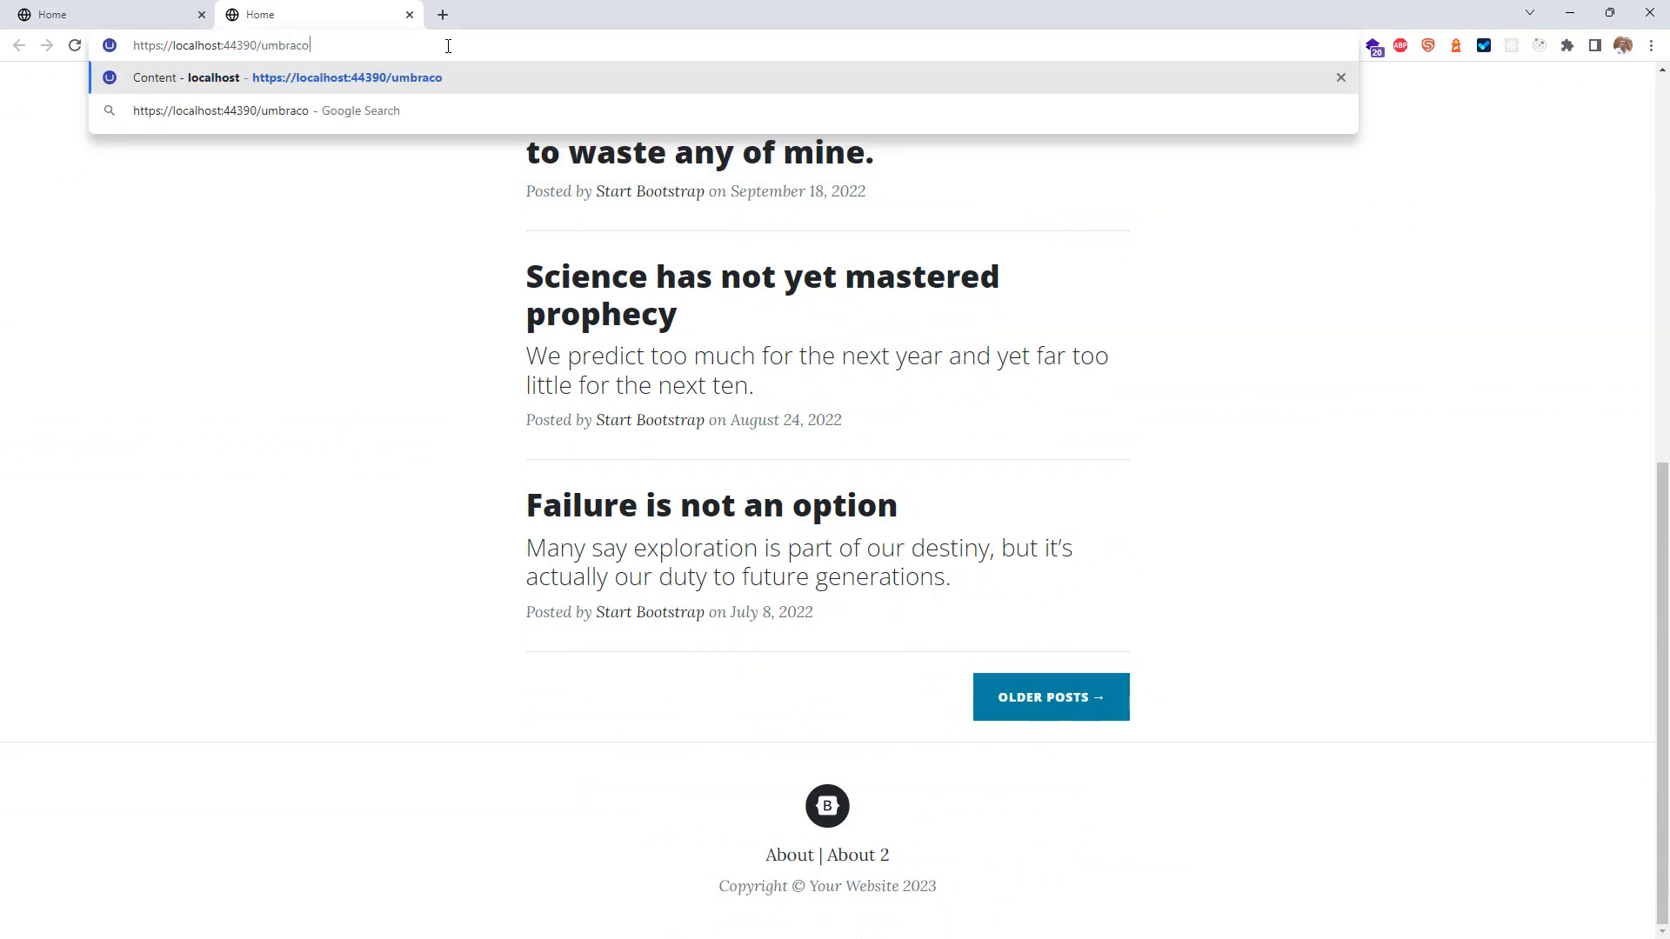
key(Return)
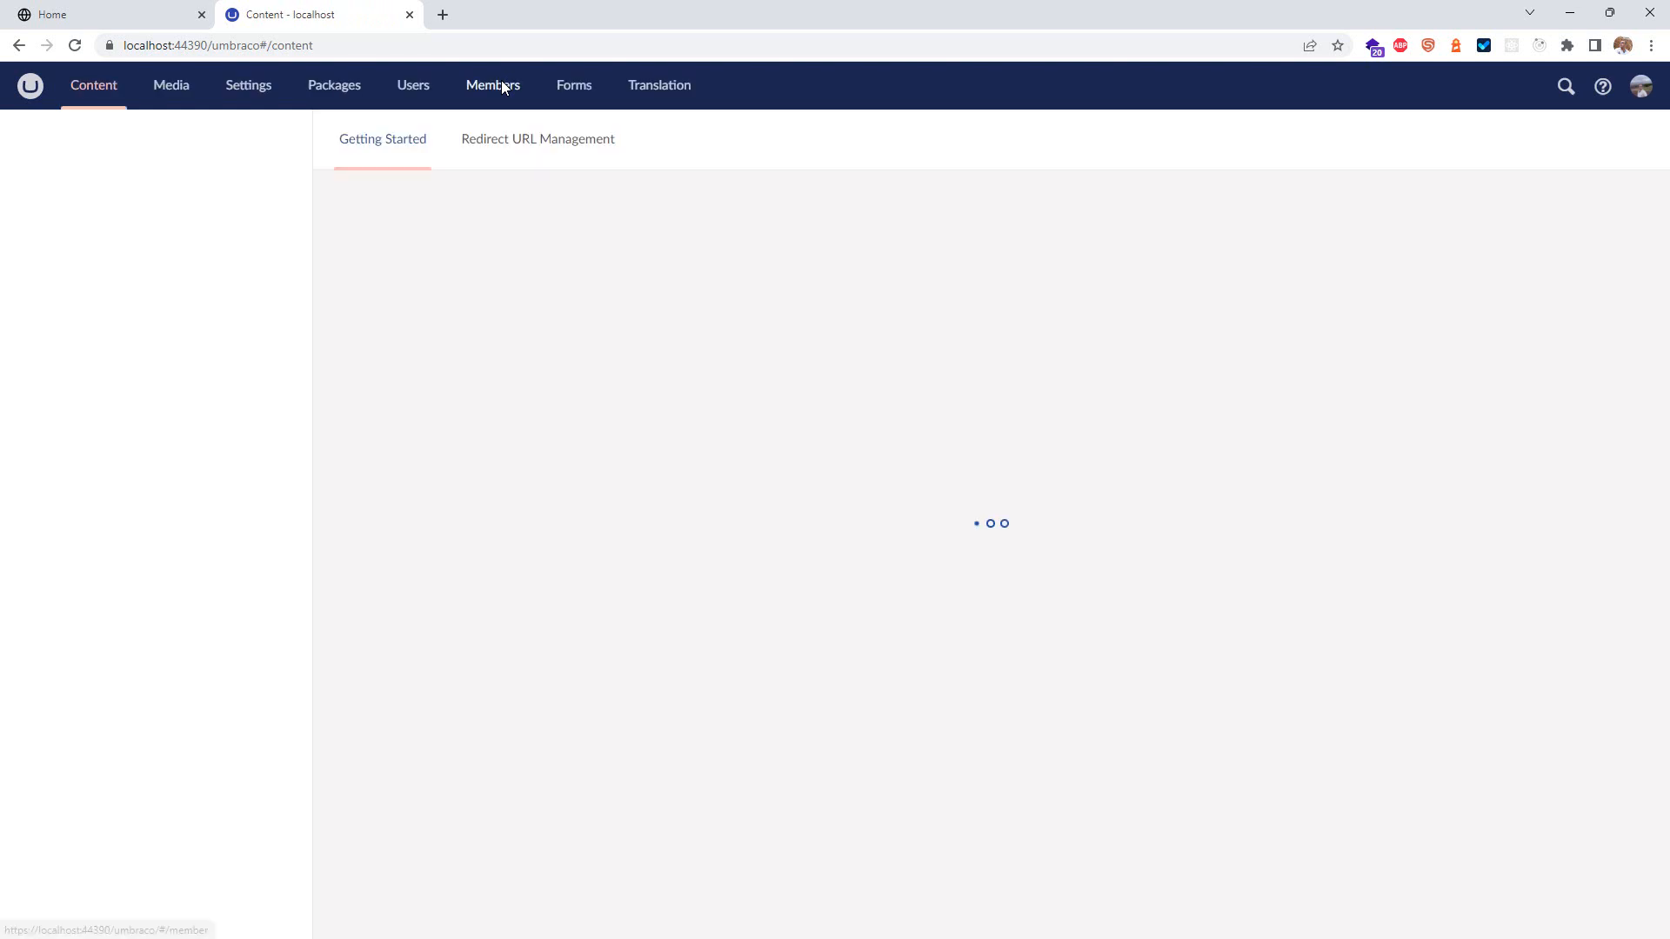
click(69, 193)
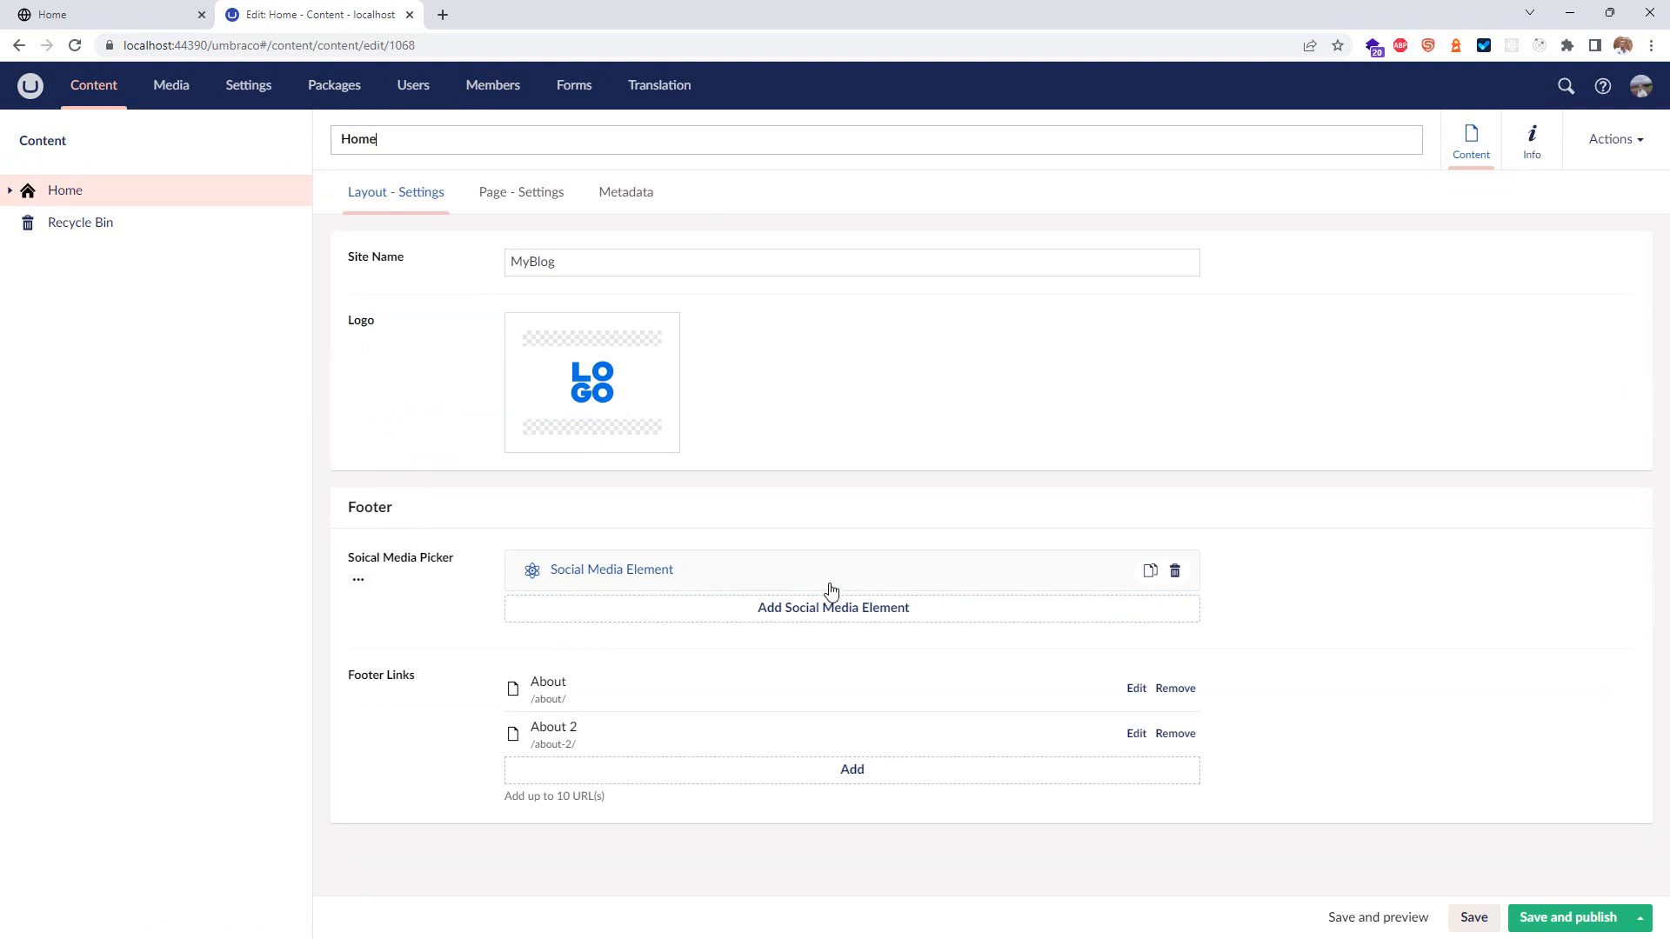
click(850, 609)
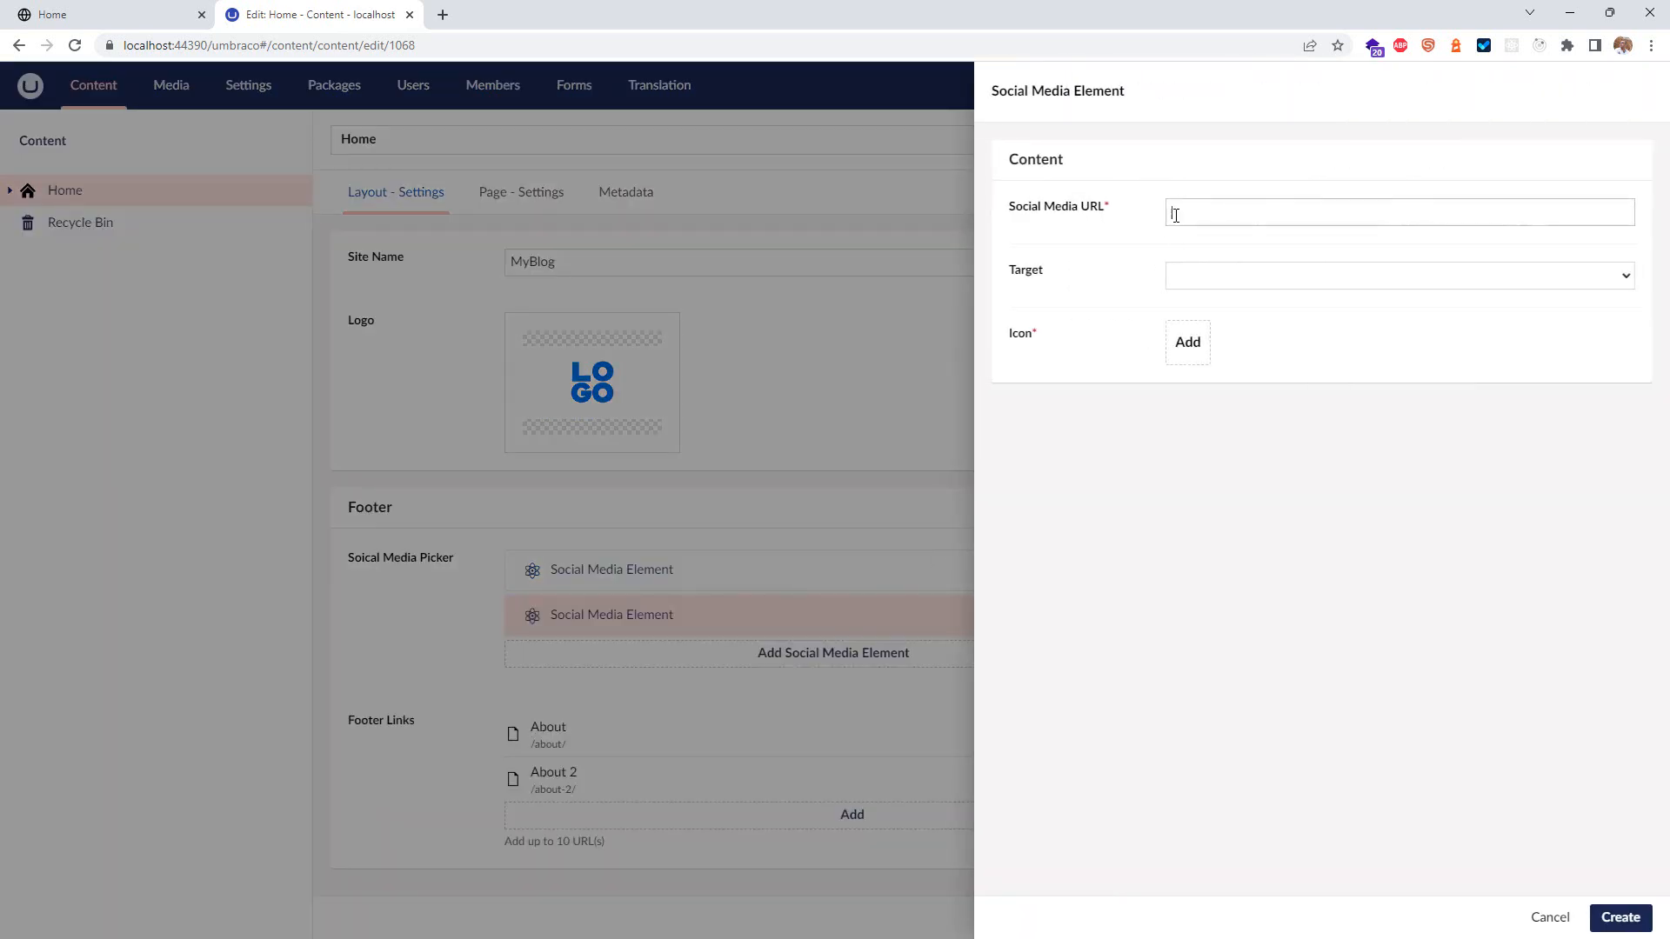
click(625, 41)
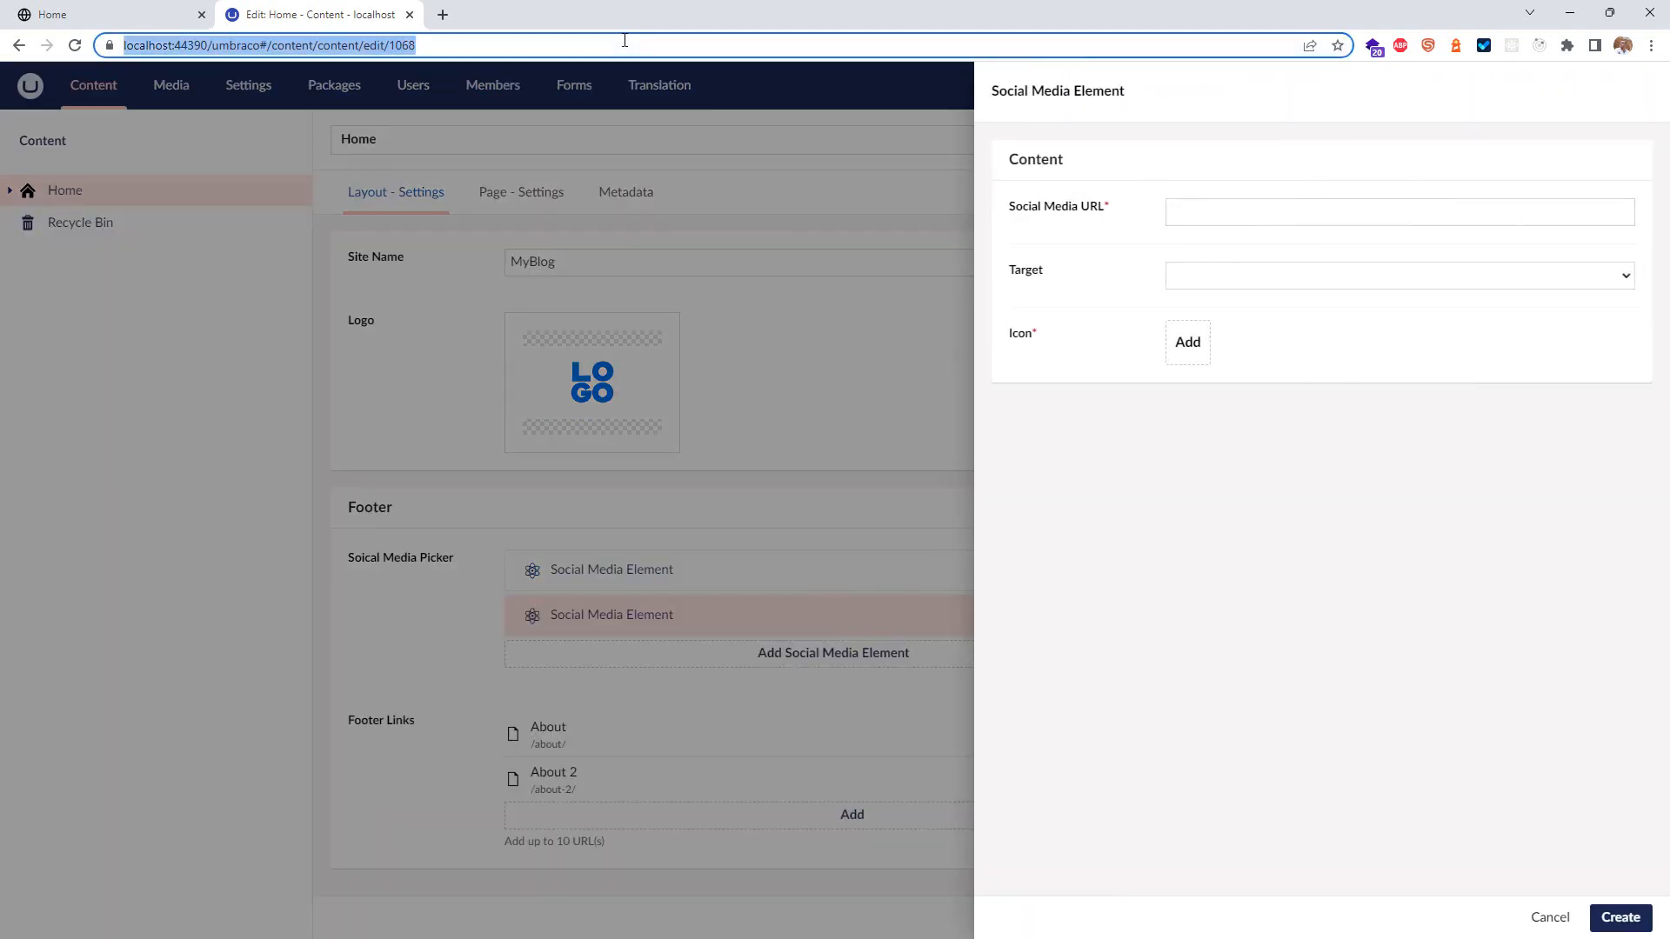
key(ctrl+c)
click(1230, 212)
key(ctrl+v)
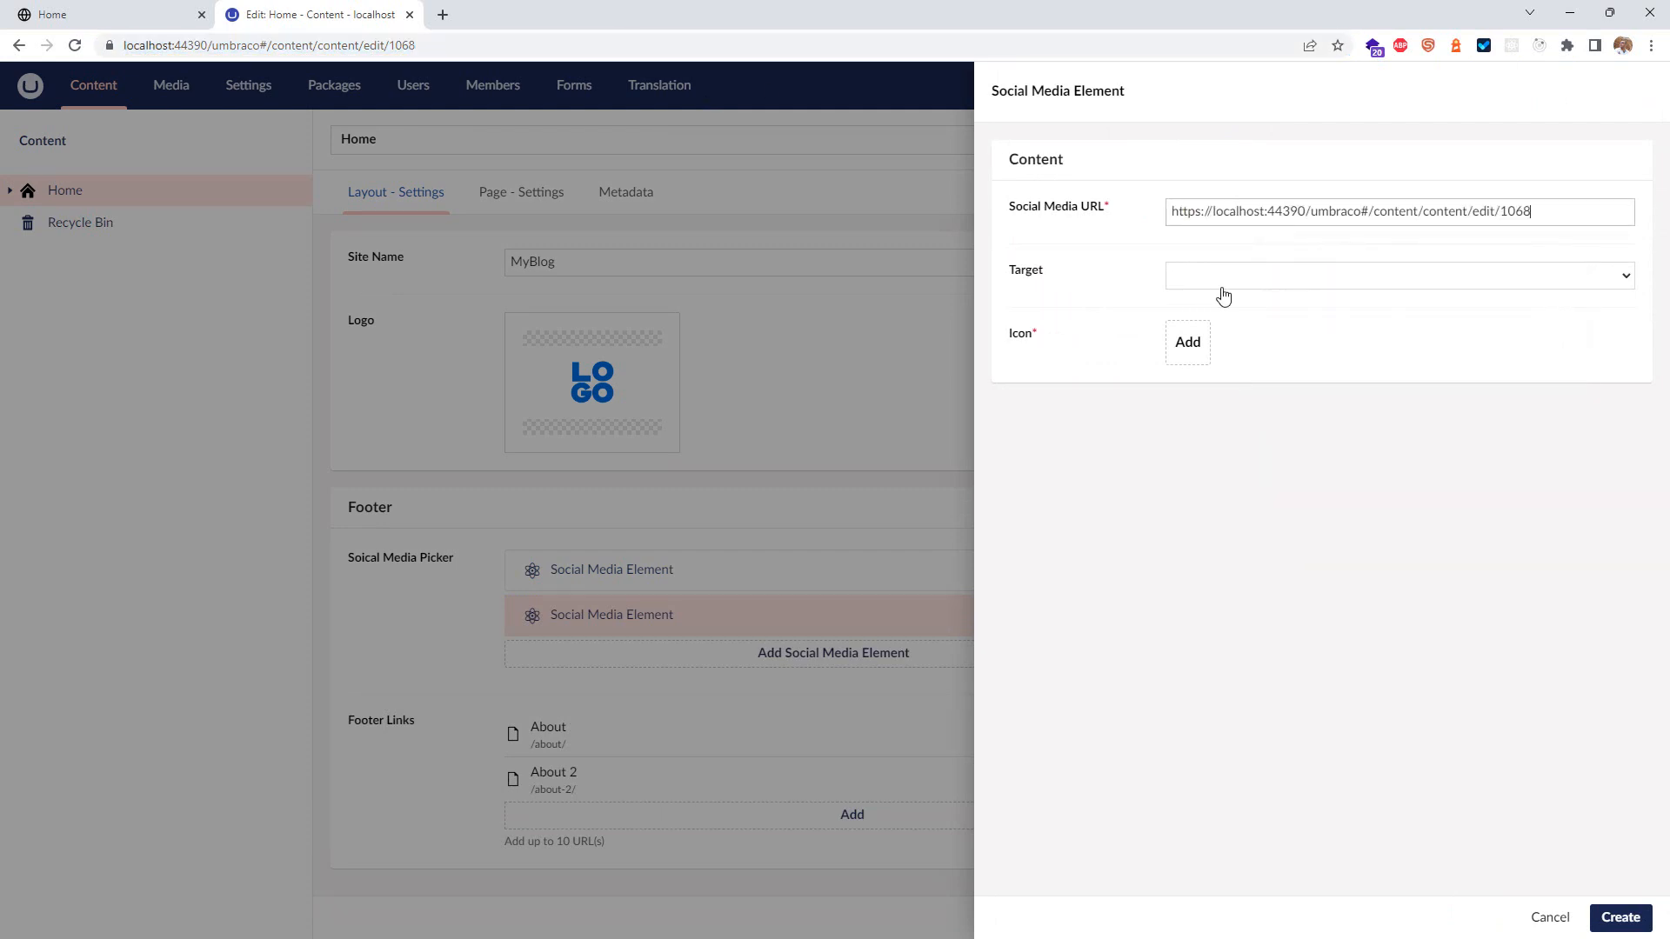
click(1222, 280)
click(1227, 331)
Step: Choose the fa-meetup icon from the Font Awesome 5 (Brands) package and create the element
click(1188, 345)
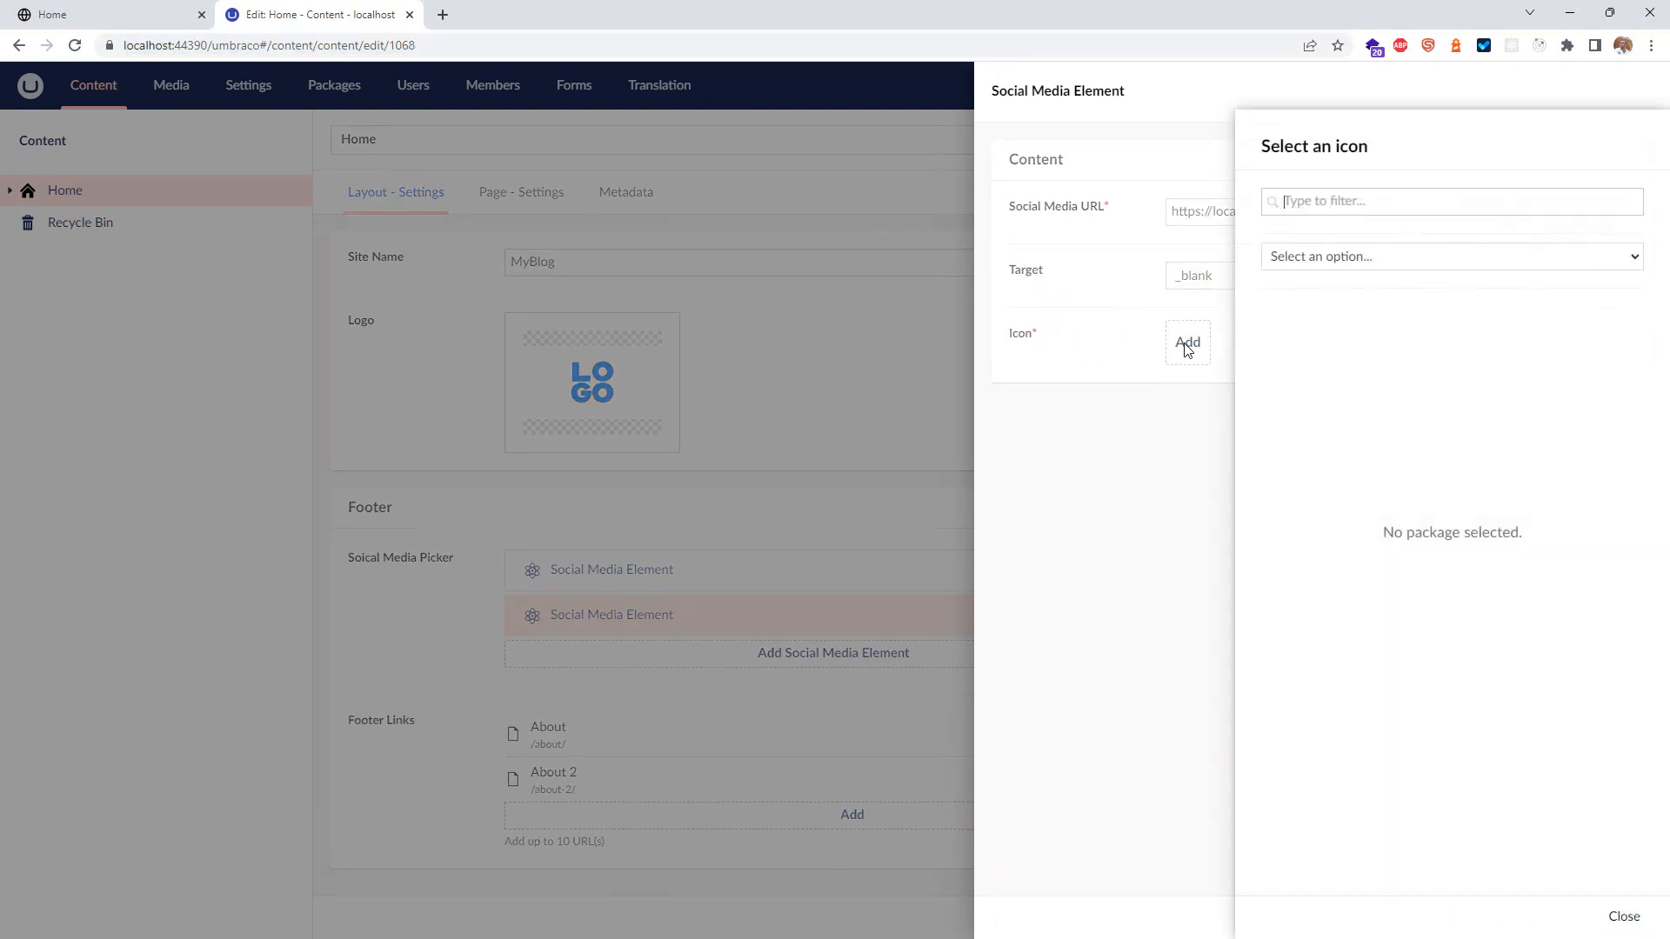
click(1342, 261)
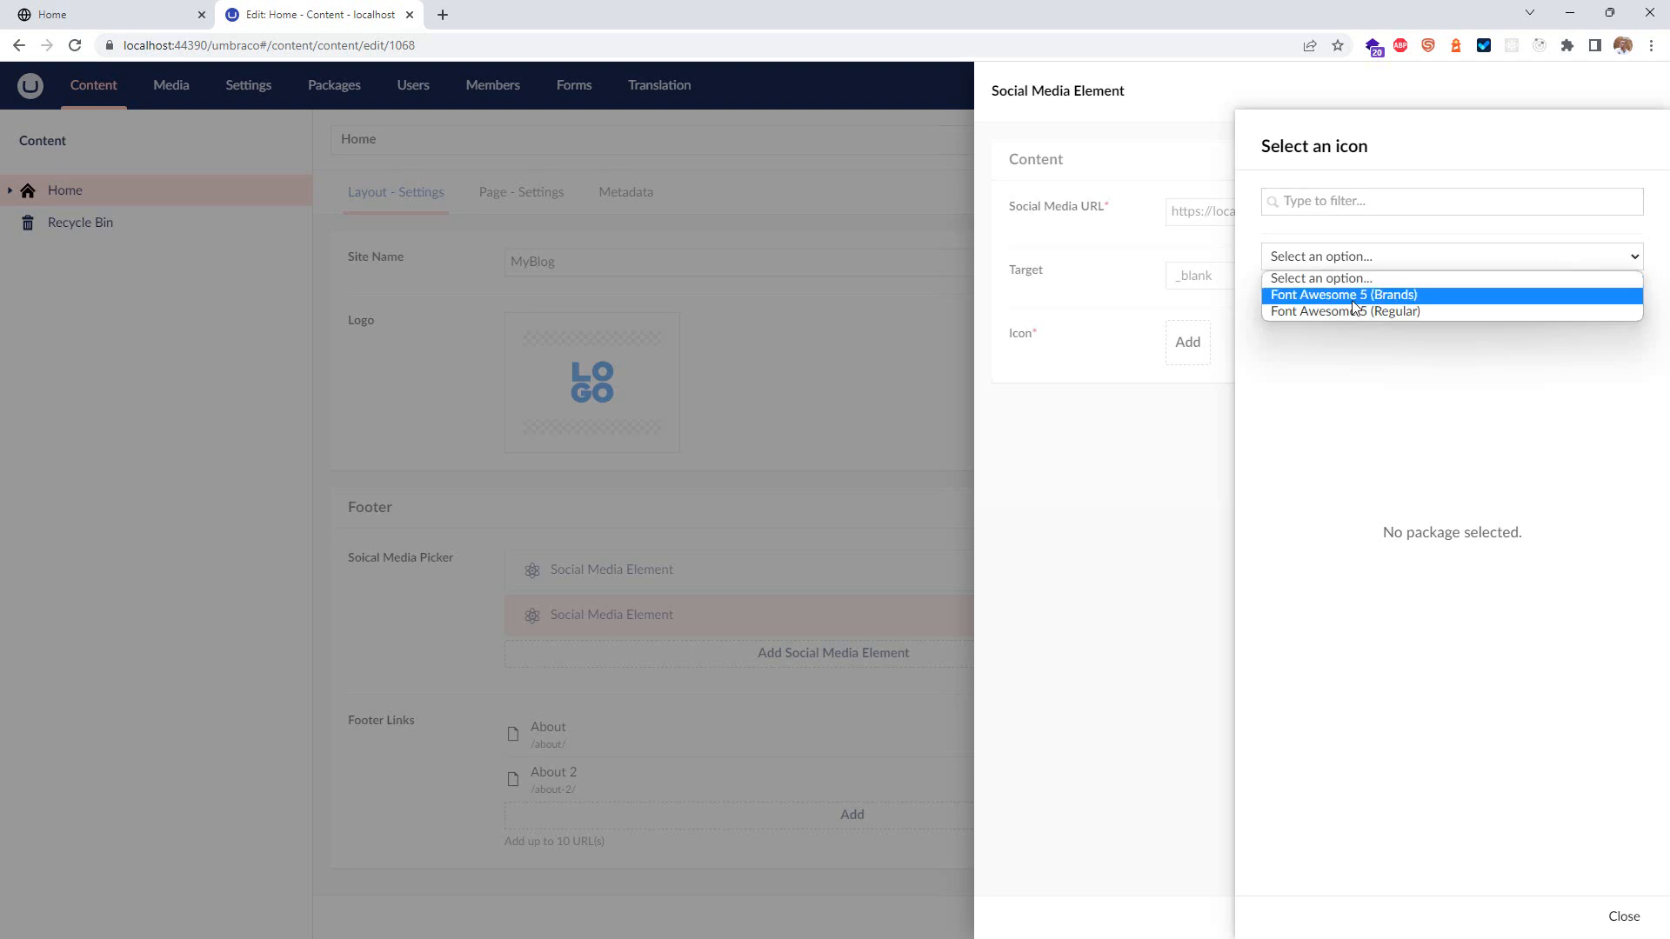
click(1348, 290)
scroll(1392, 539, down, 15)
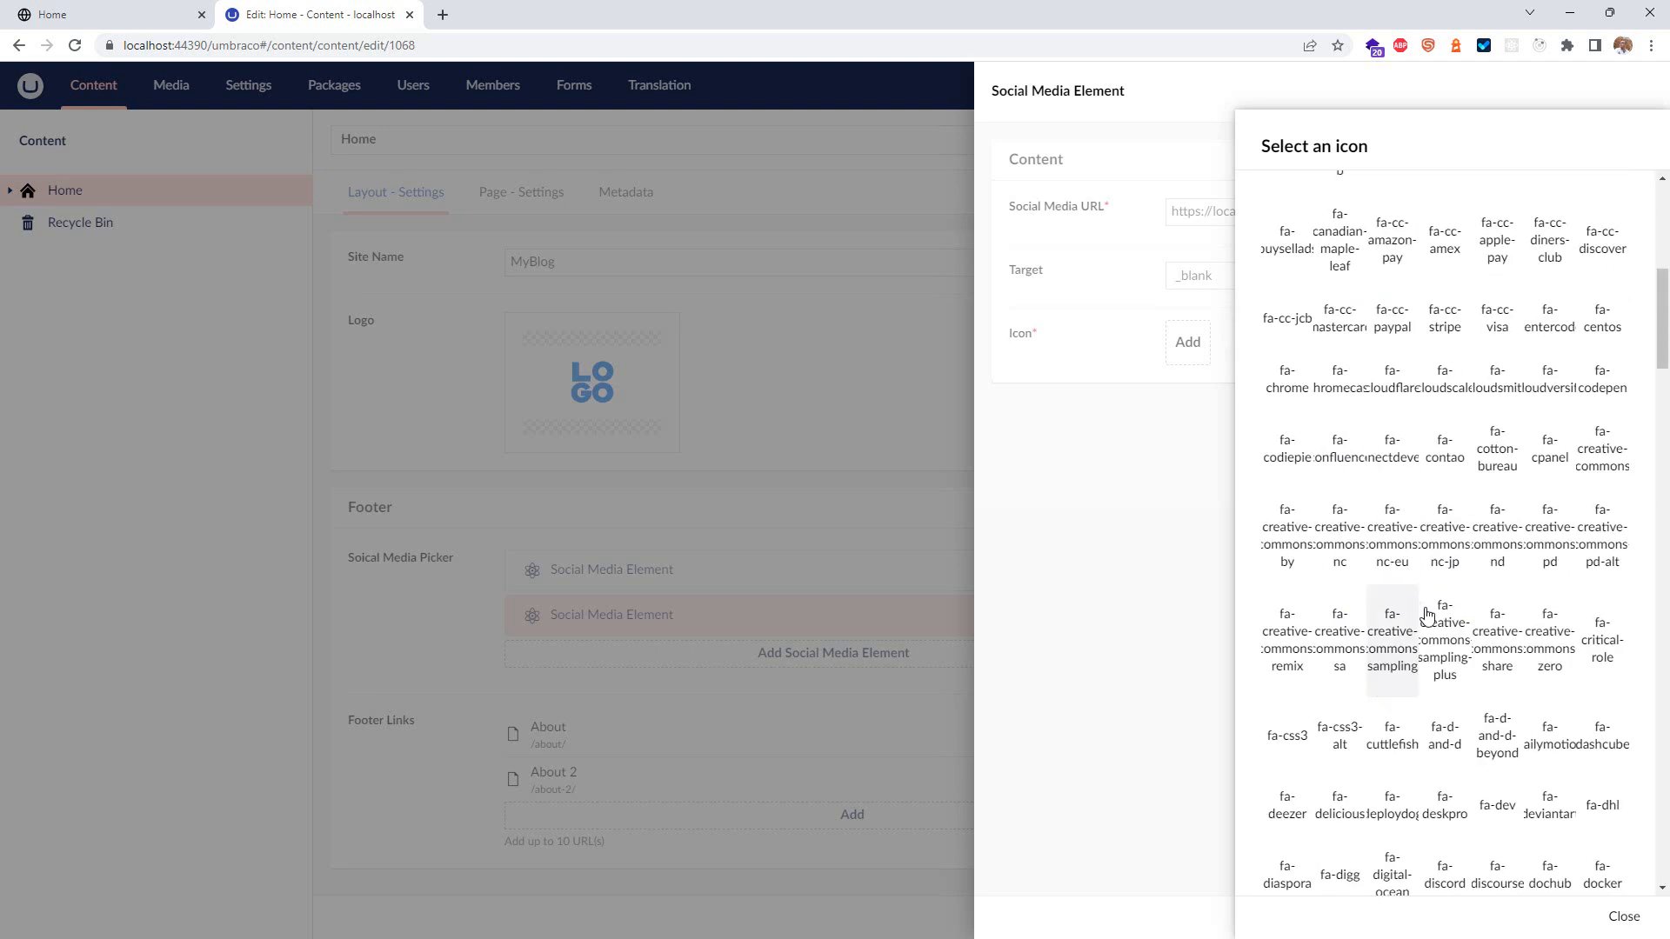
scroll(1387, 485, down, 10)
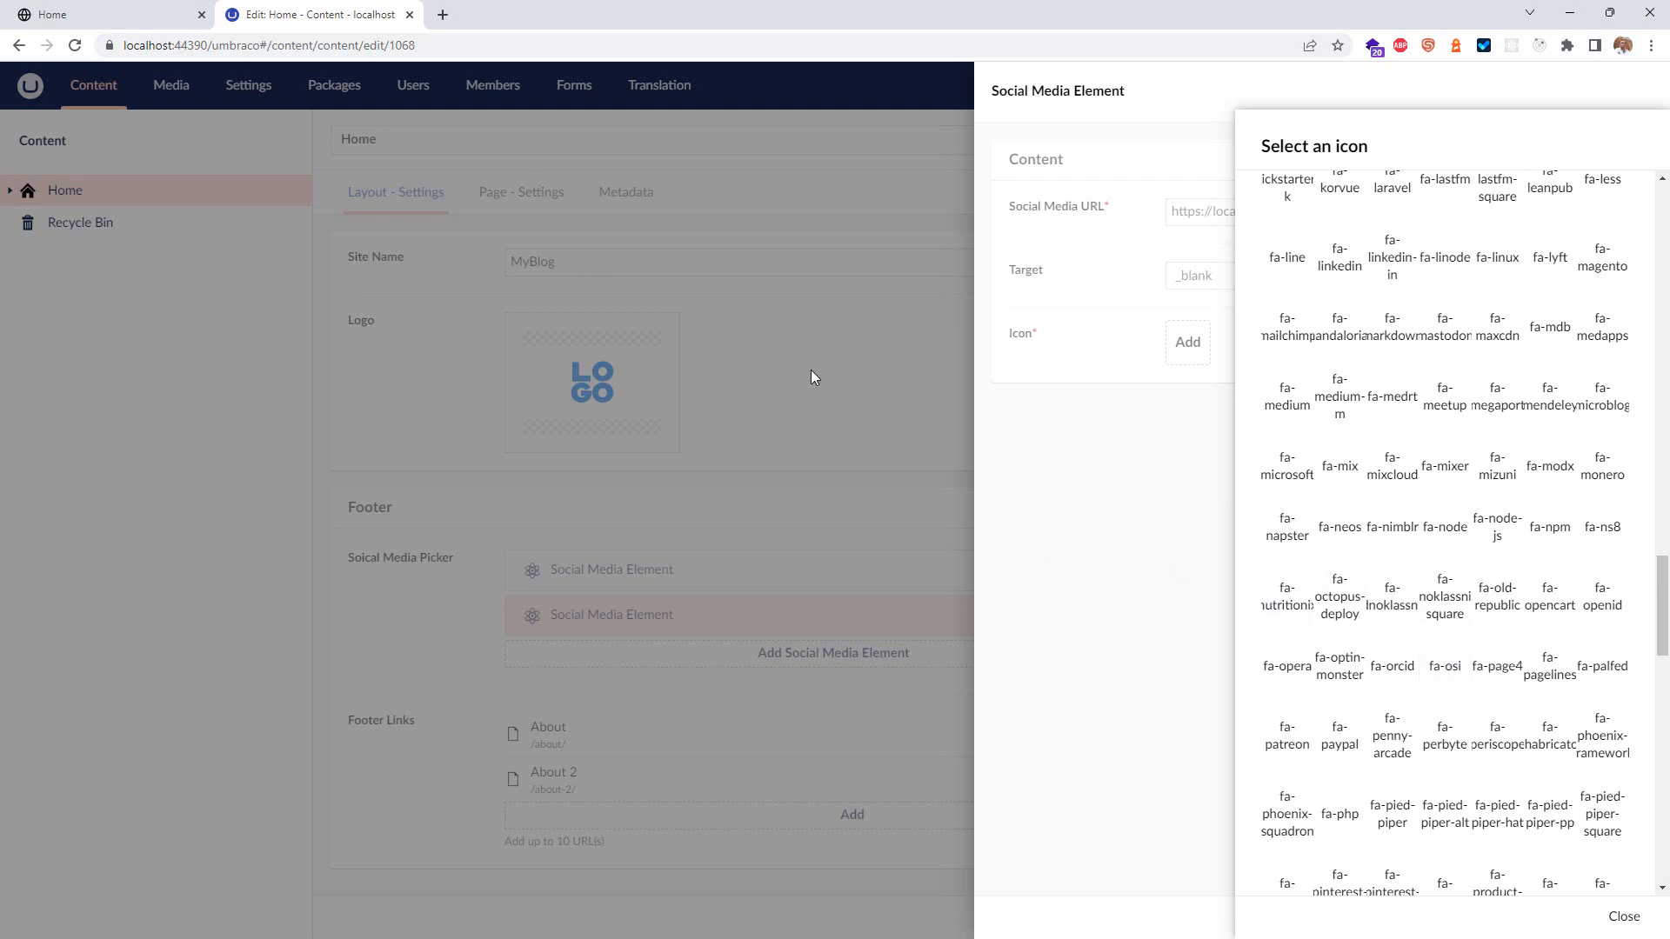
click(1445, 389)
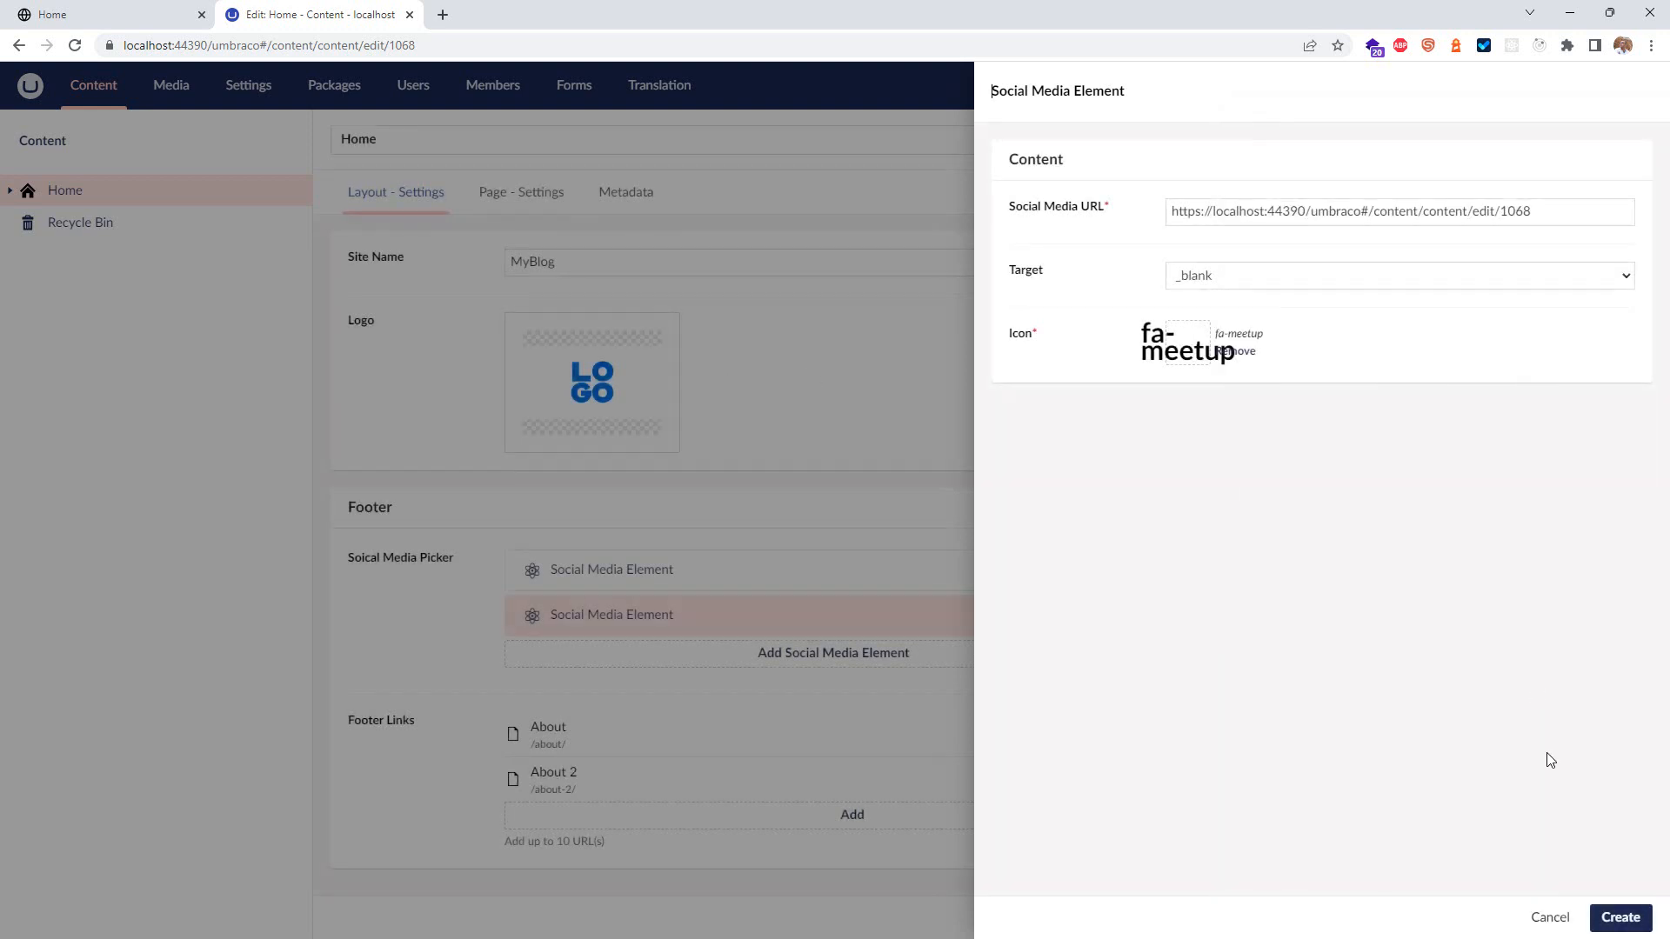
click(1618, 918)
Step: Save and publish Home, and reload the published page to check the footer icons
click(1567, 929)
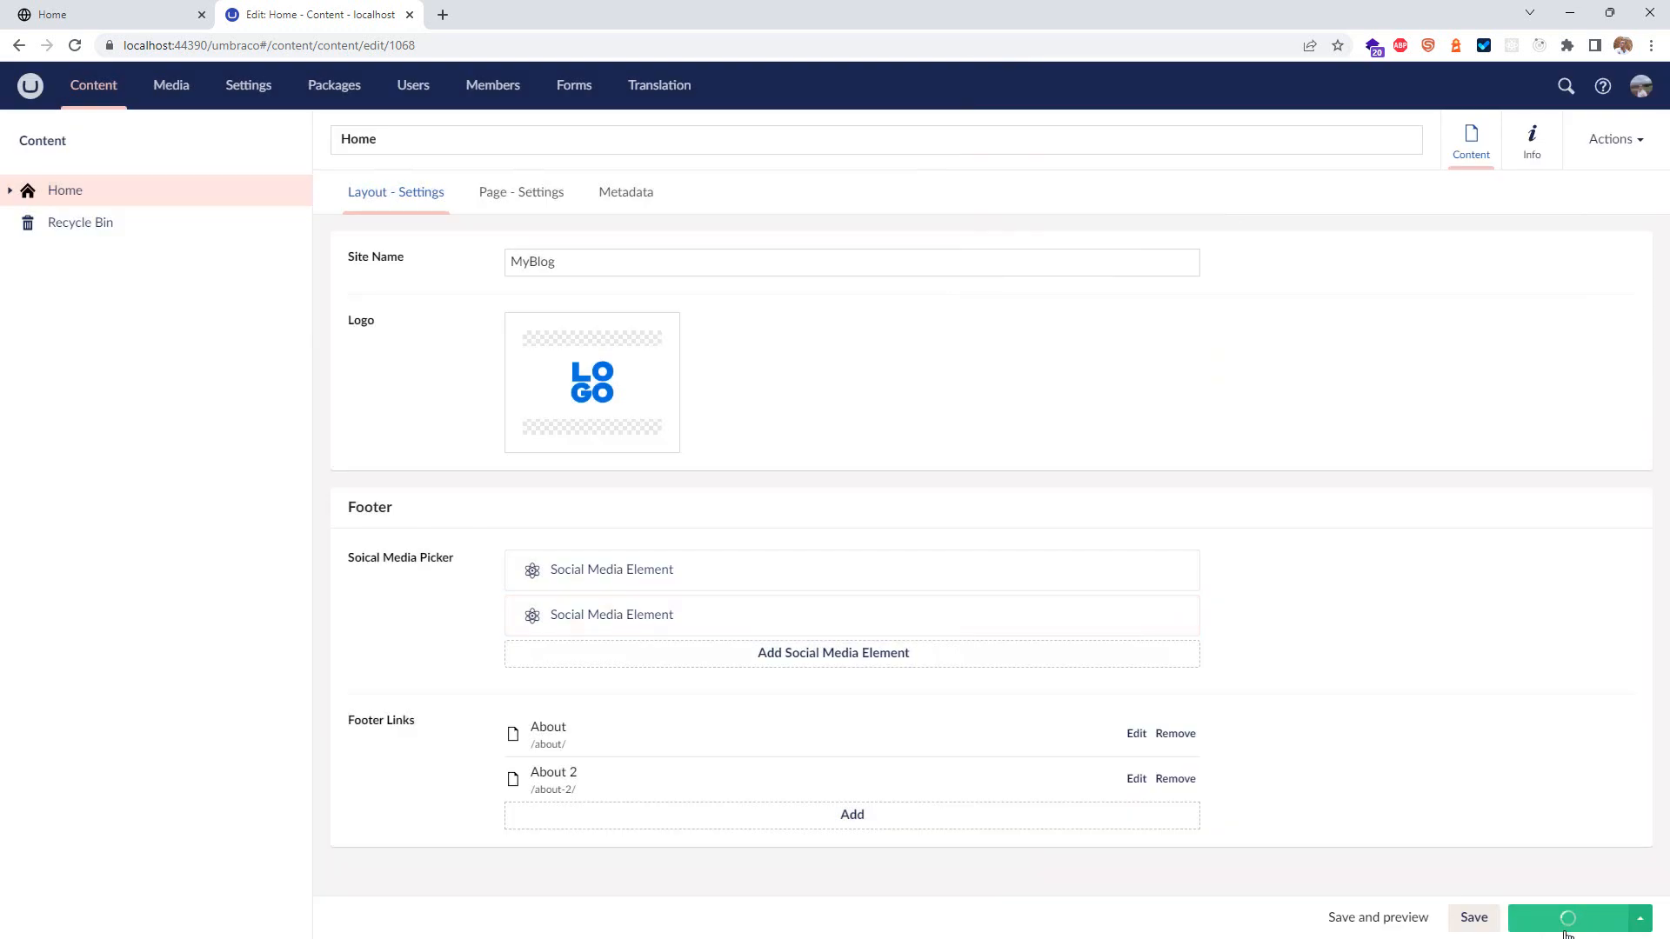
click(111, 17)
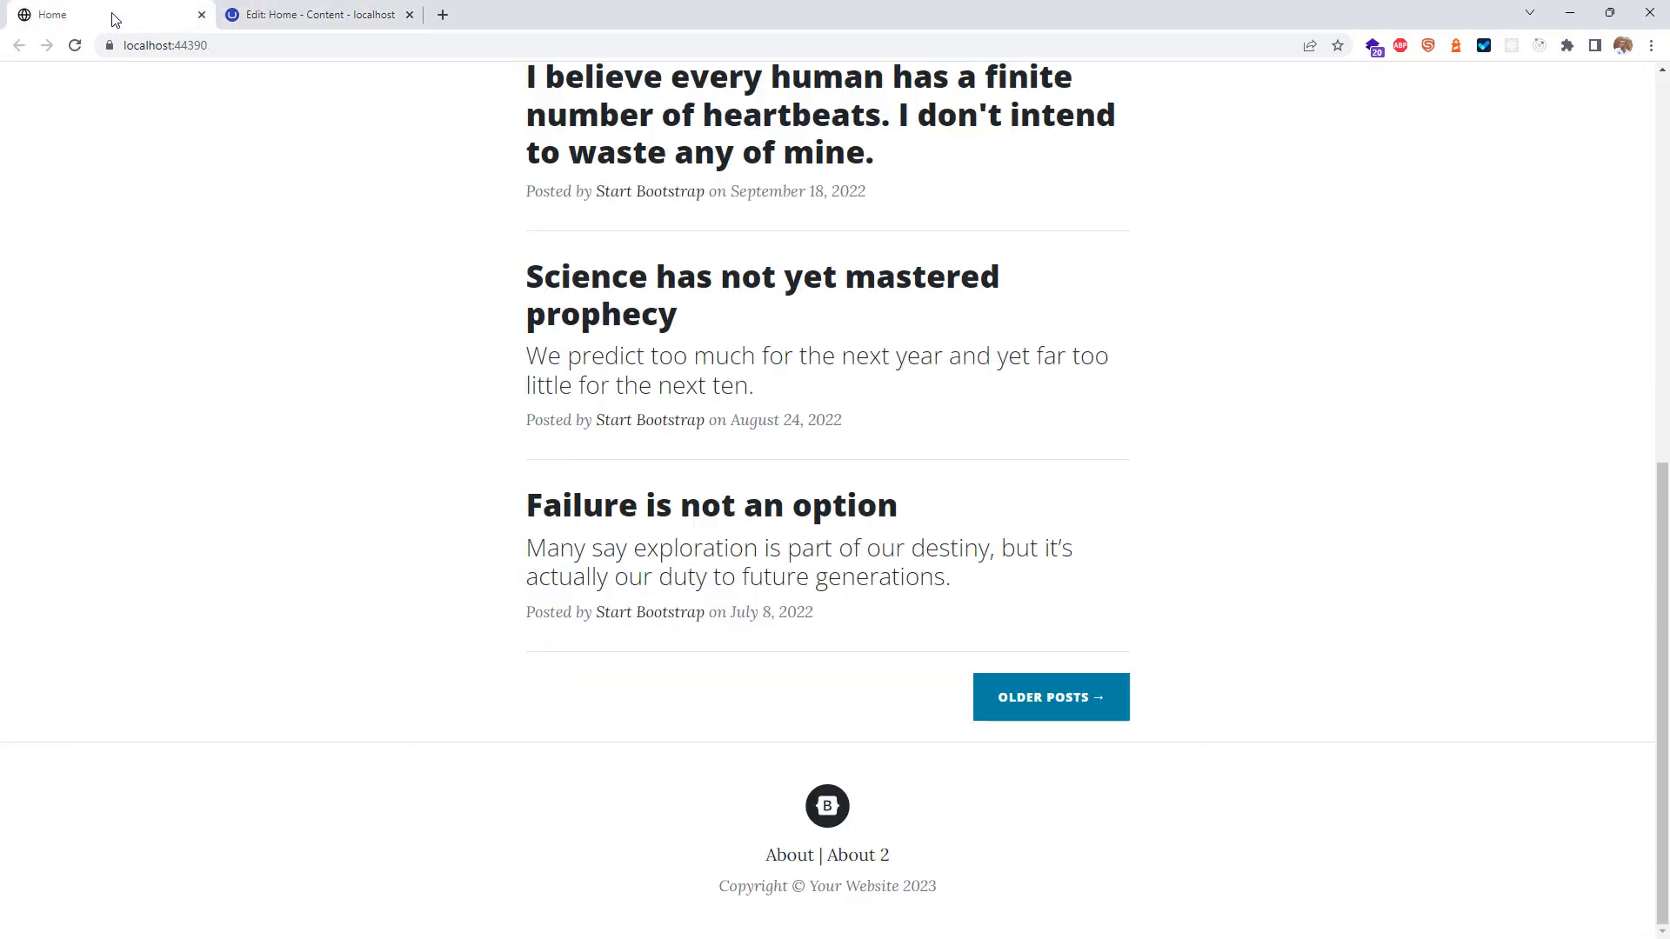
click(74, 46)
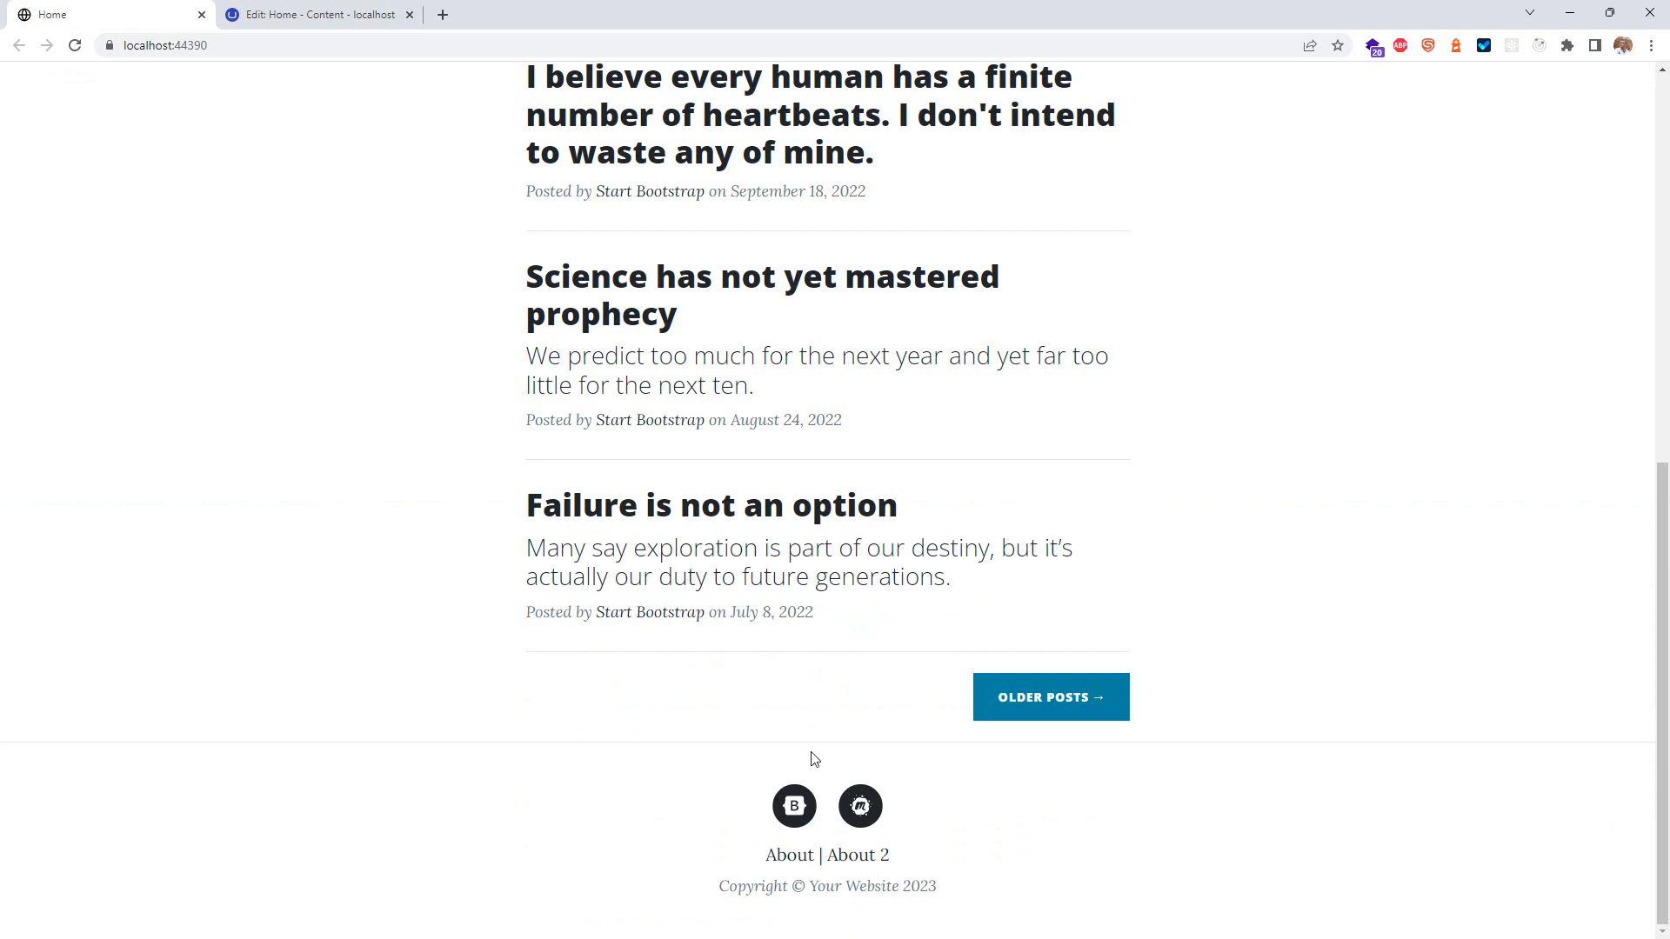
Step: Open the second Social Media Element in the backoffice to inspect its icon preview, and close it without changes
click(310, 15)
click(1133, 619)
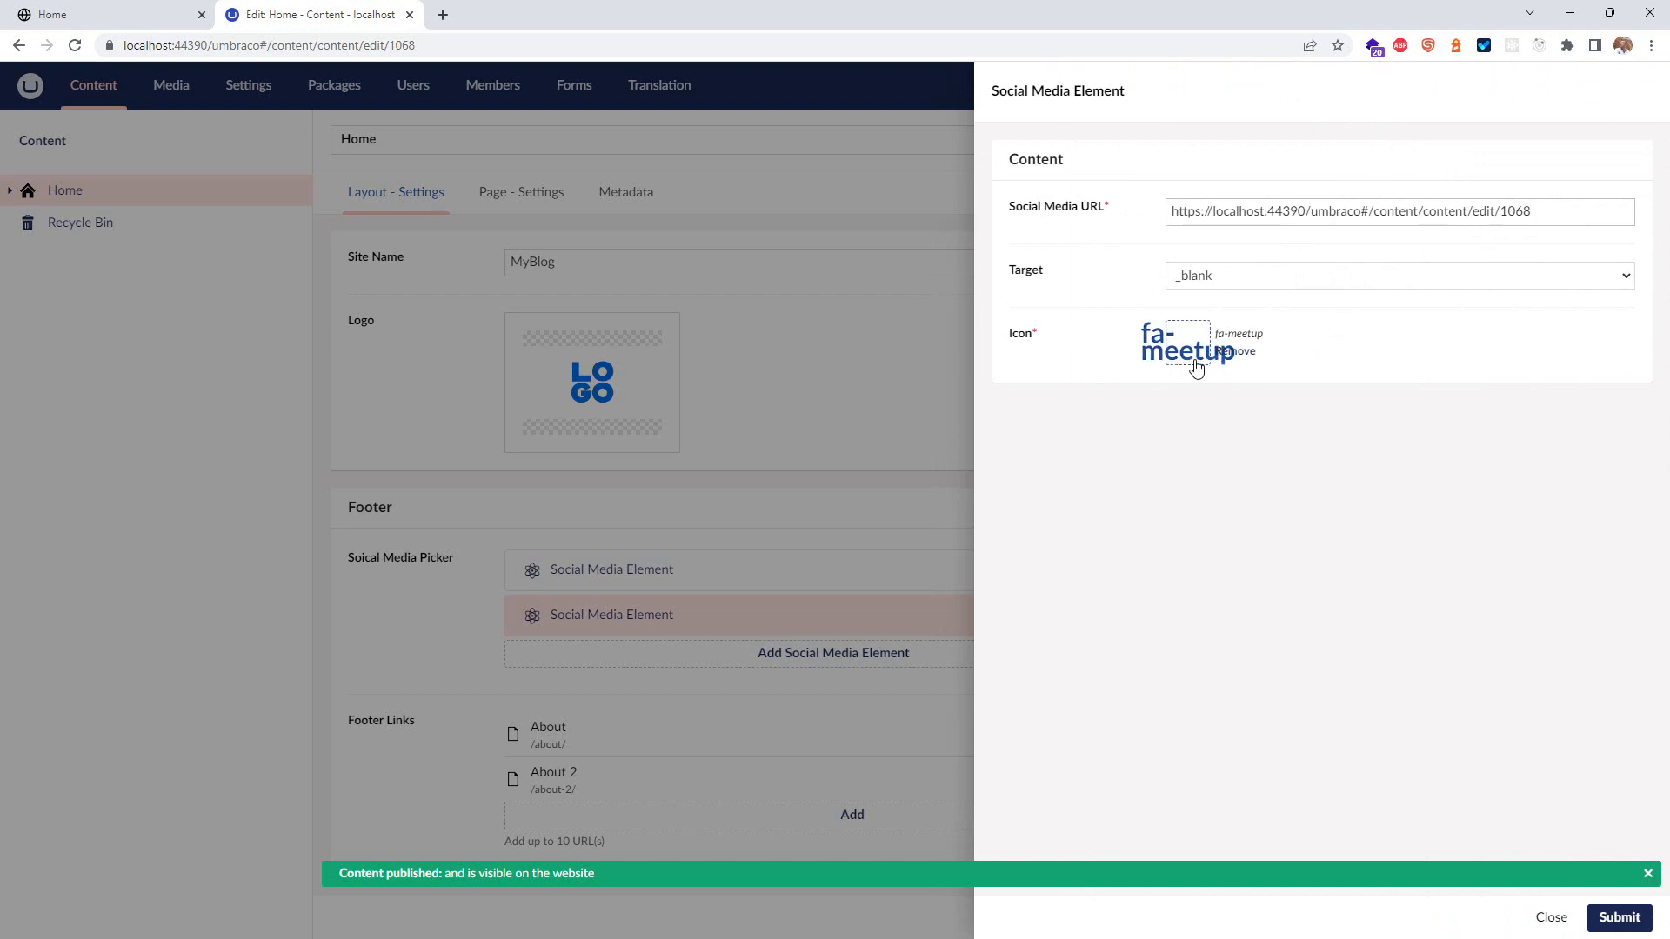
double_click(733, 348)
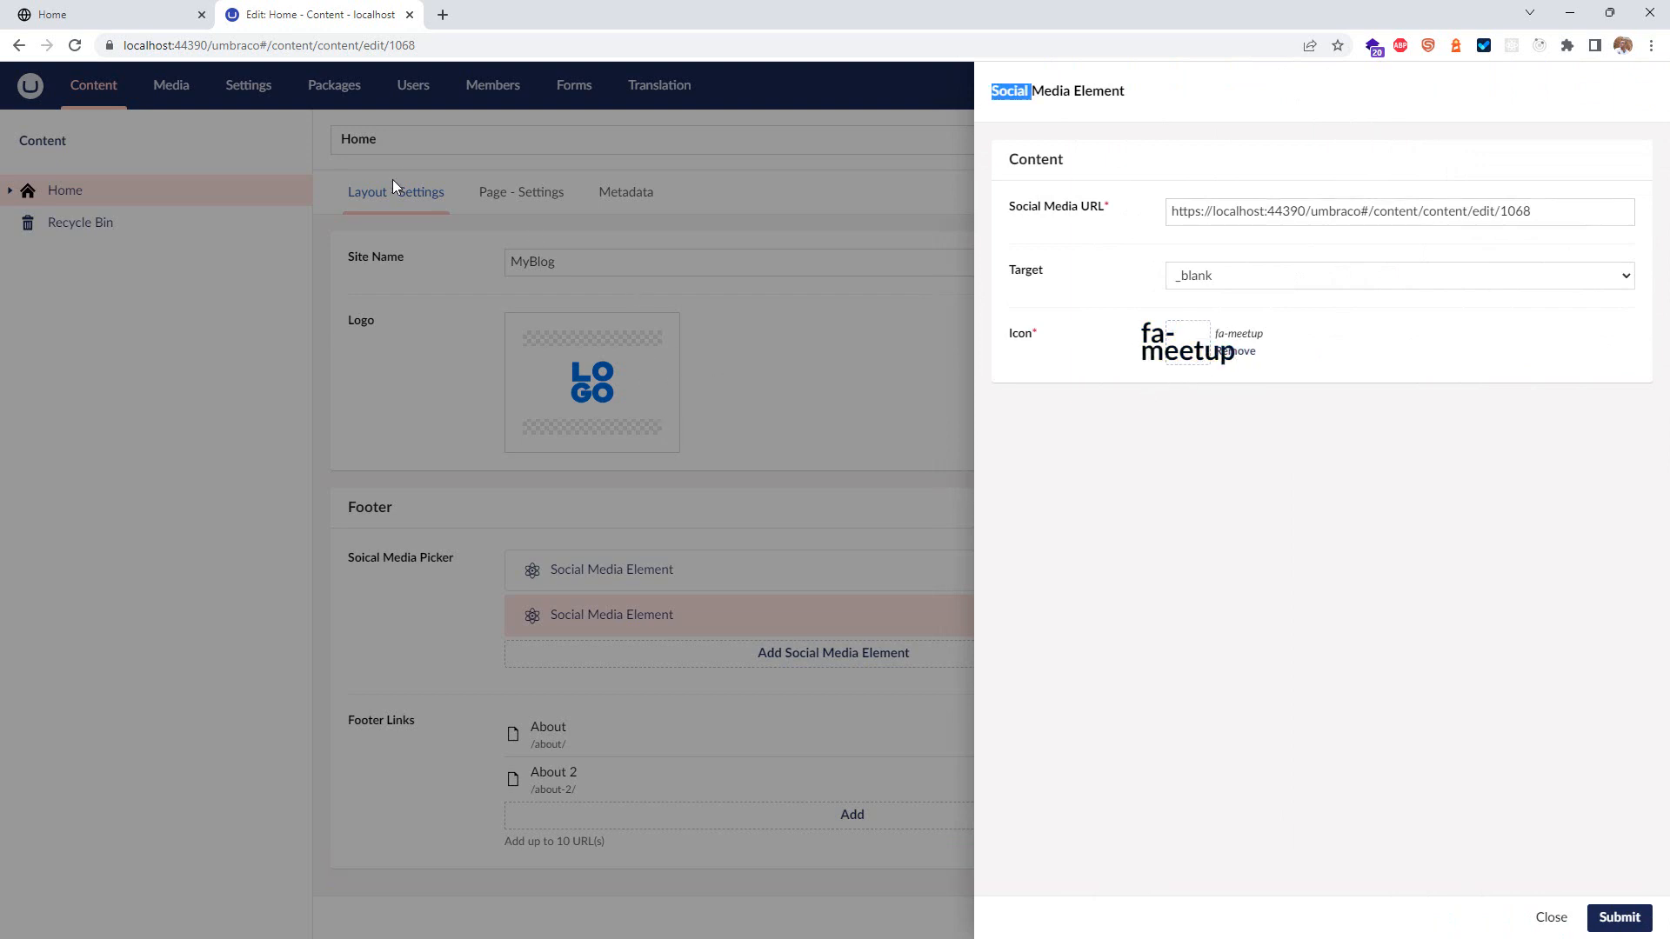
click(1550, 919)
Step: Open the custom Icon Picker data type in Settings and edit its Font Awesome 5 (Brands) package
click(235, 84)
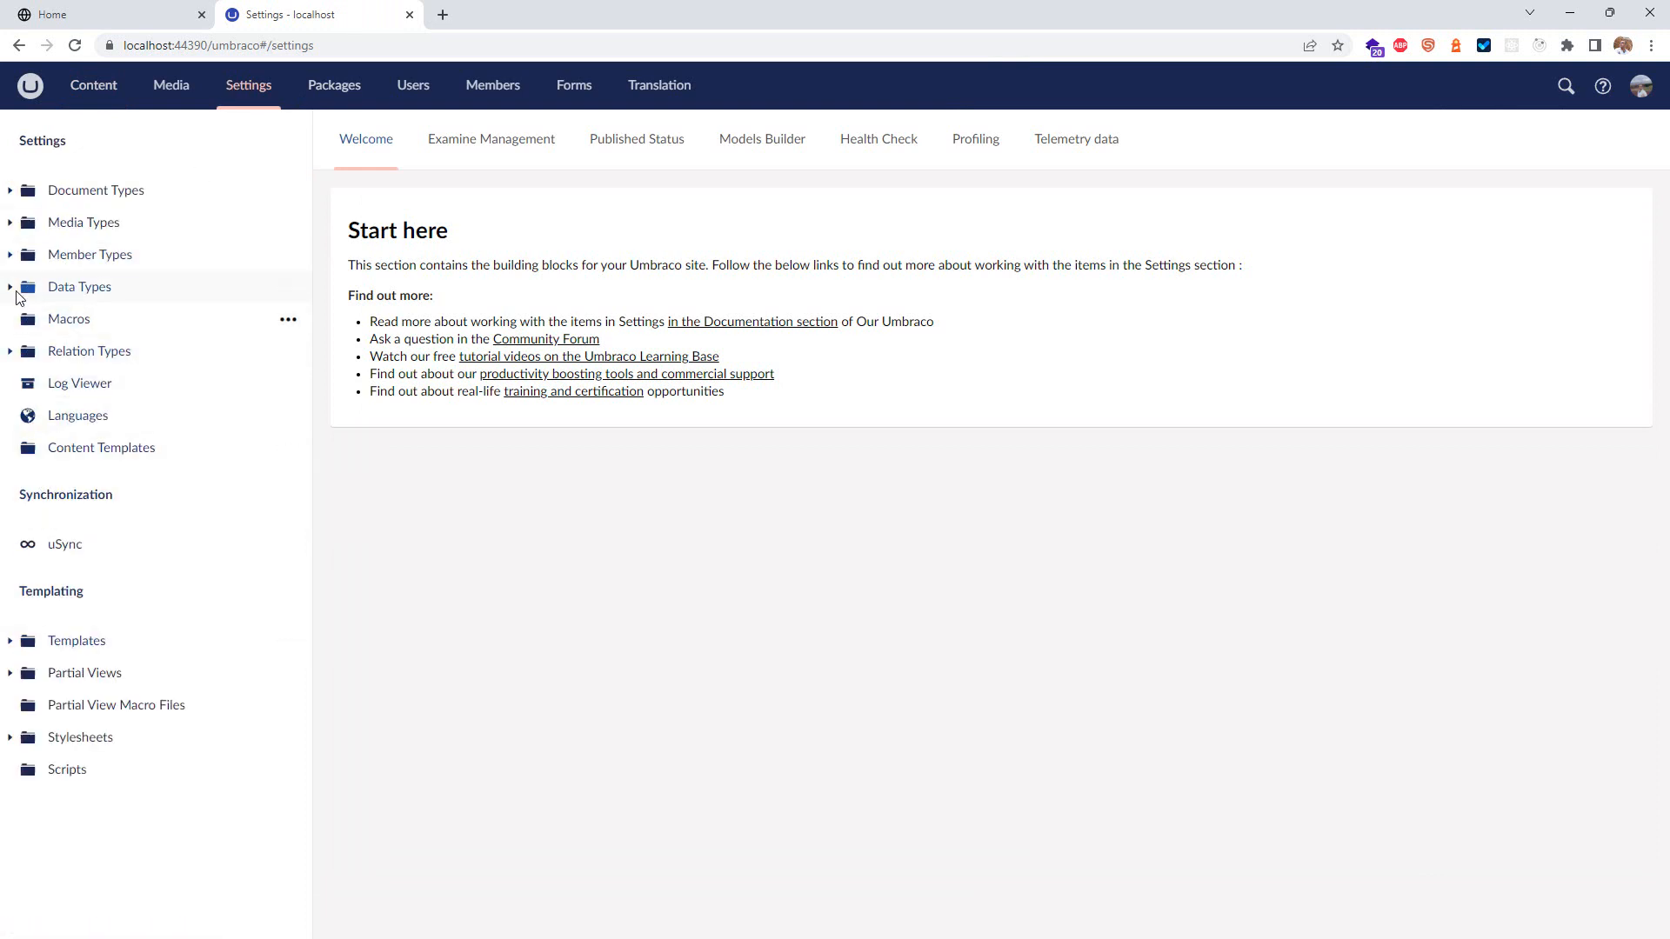
click(13, 288)
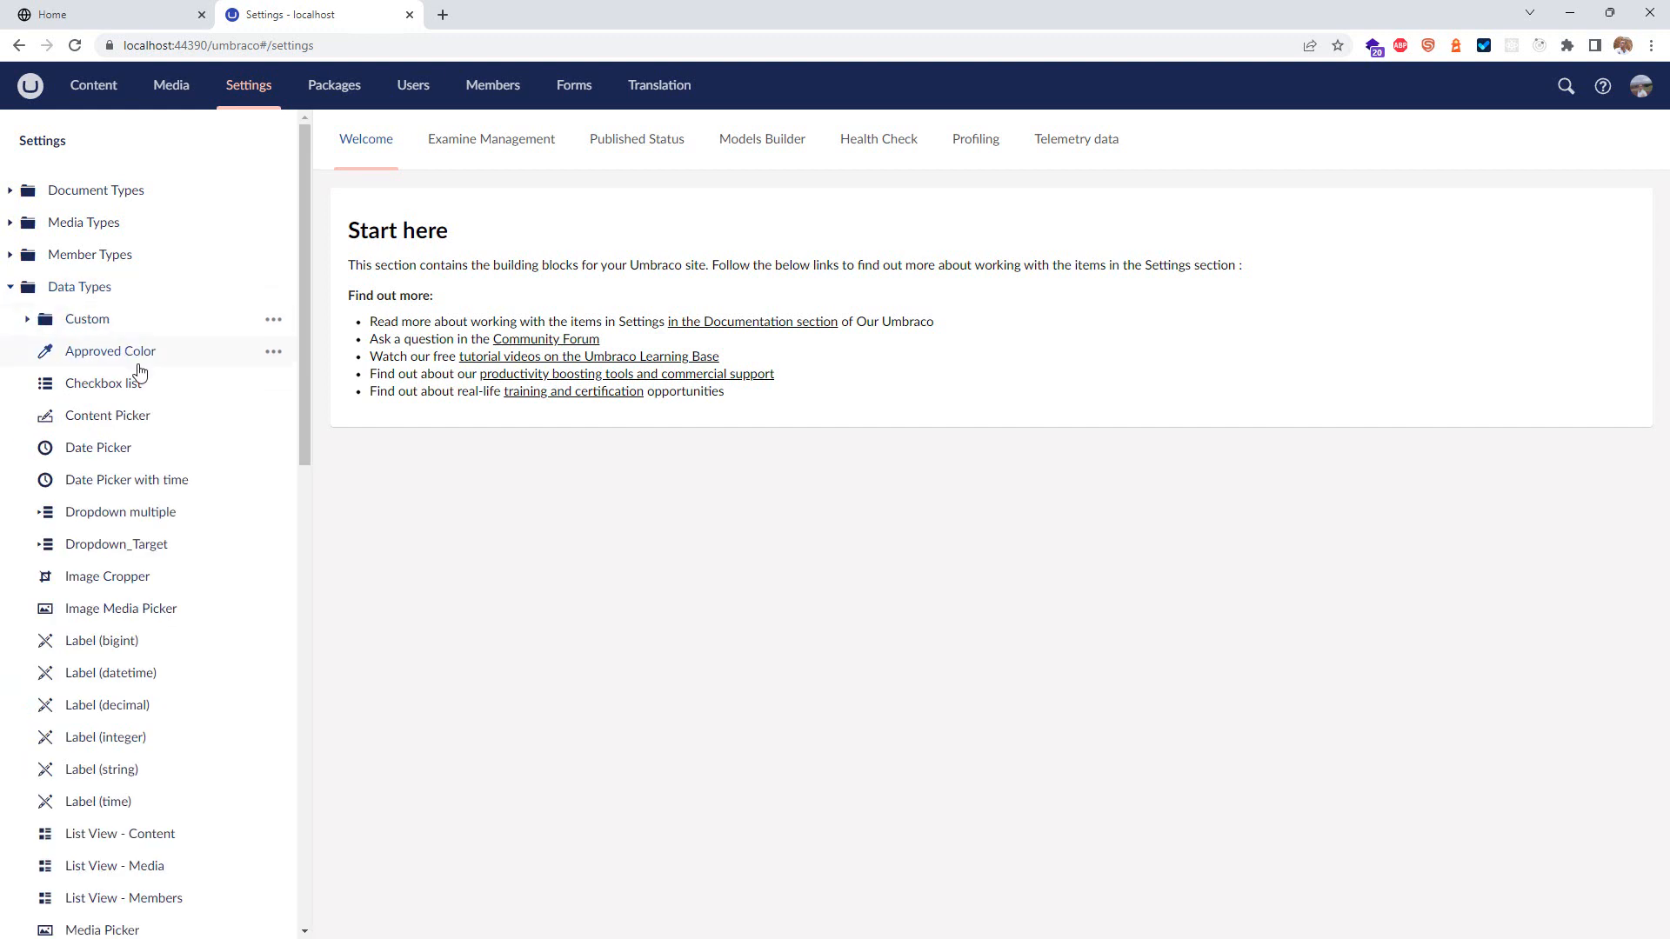
click(26, 322)
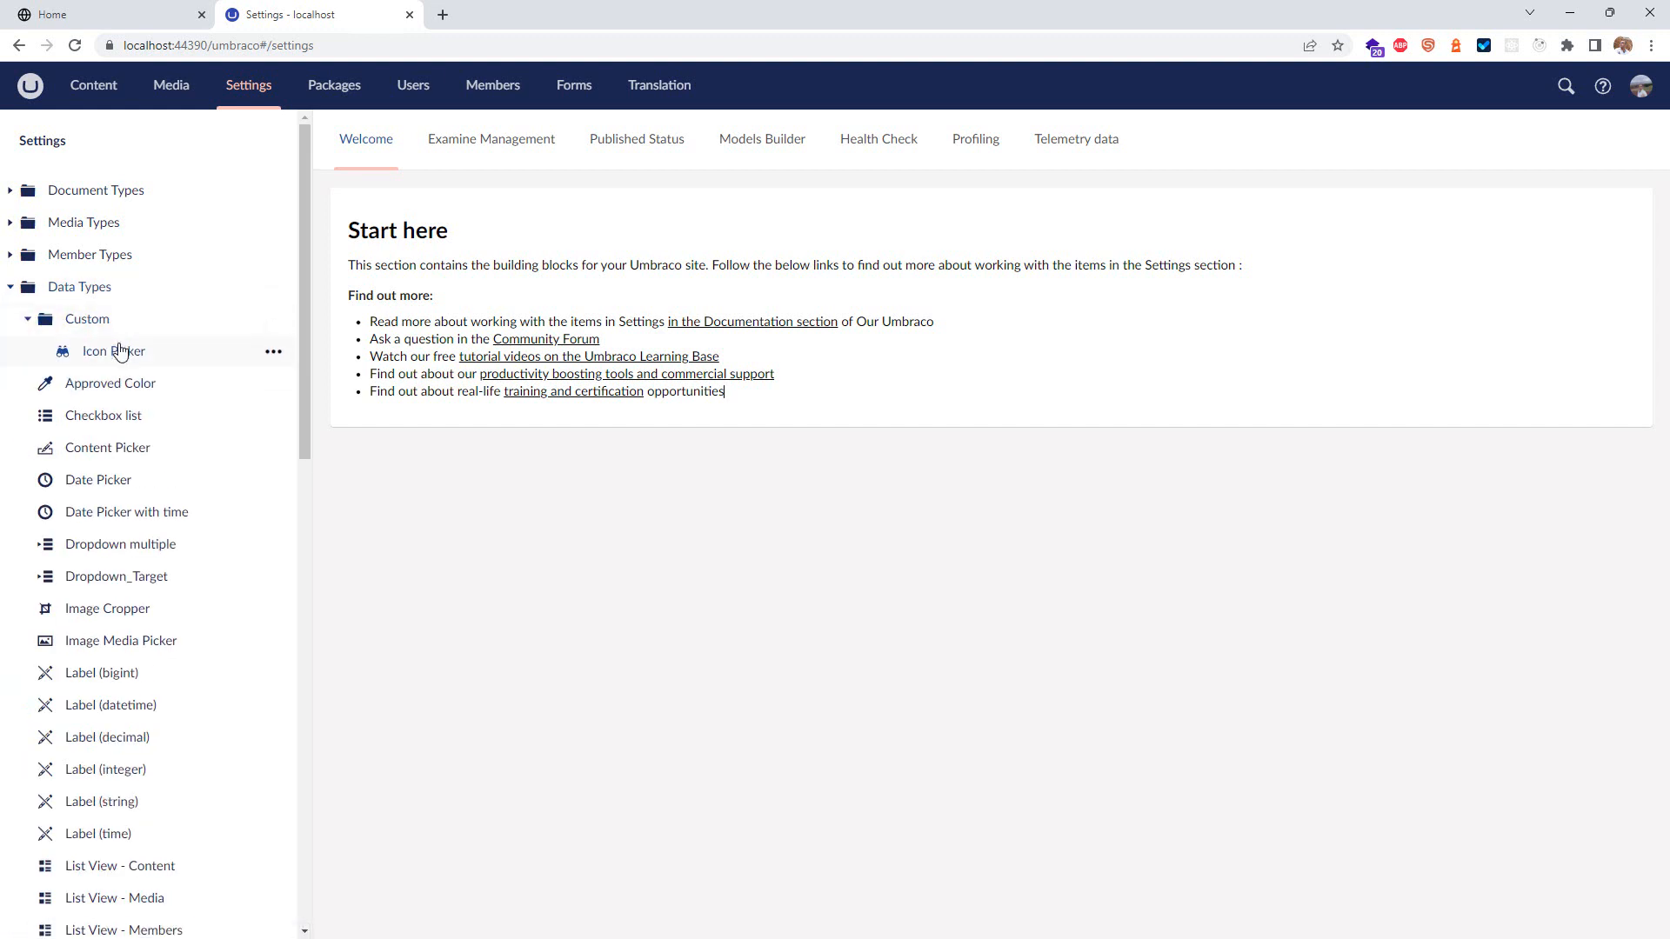
click(119, 350)
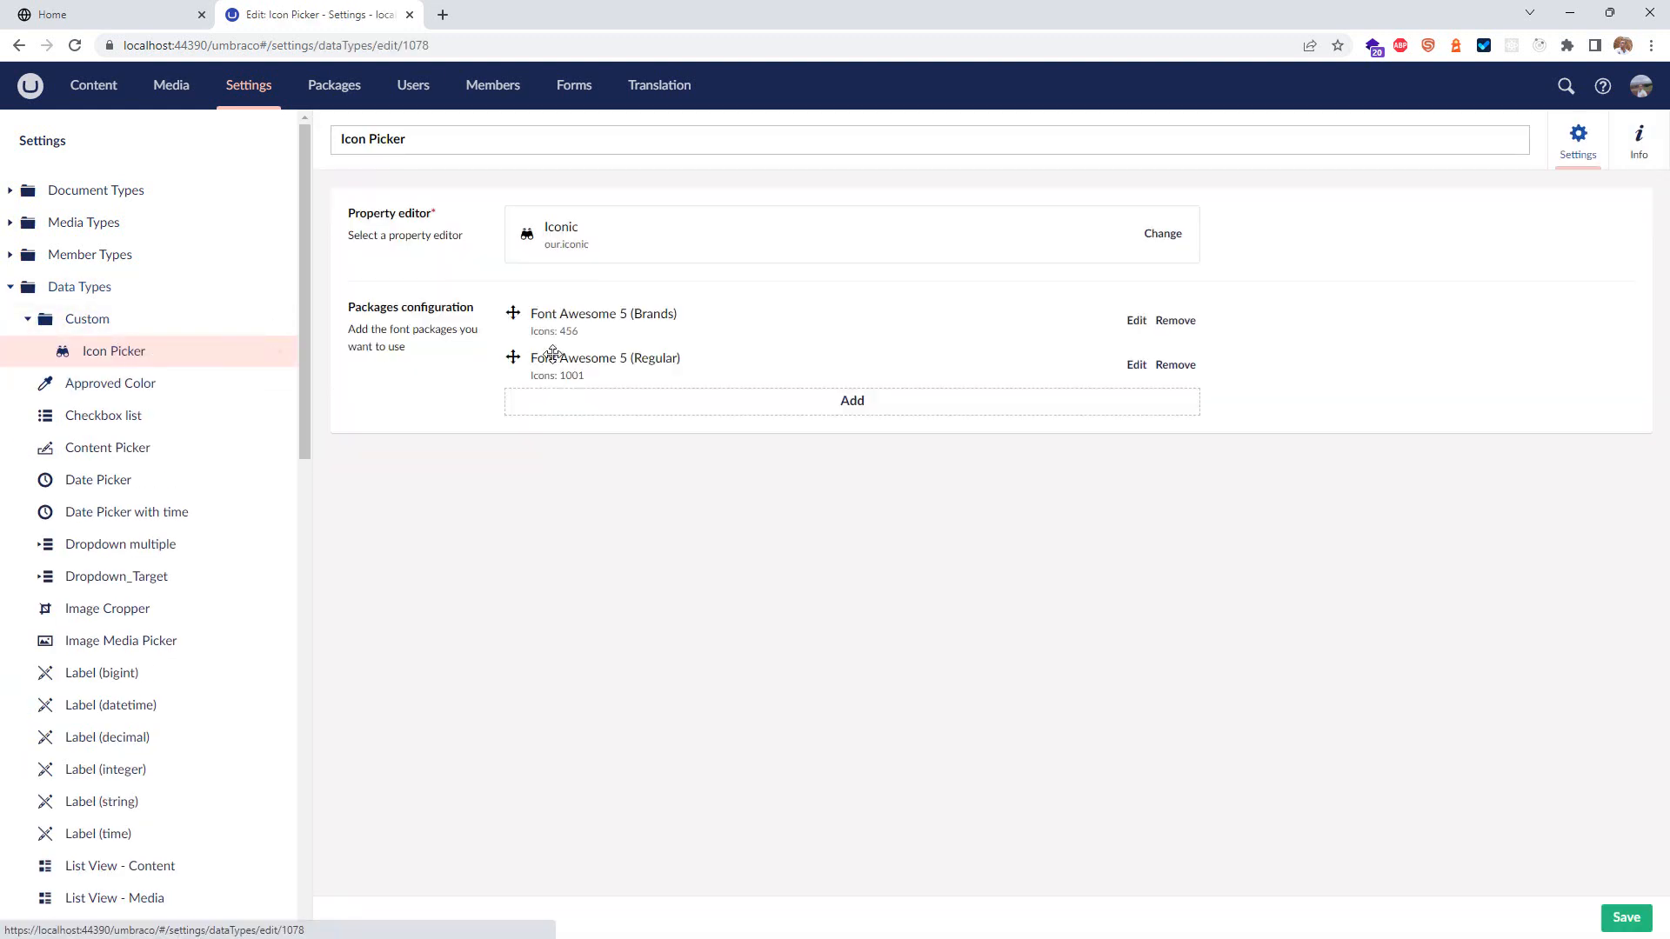
click(1137, 322)
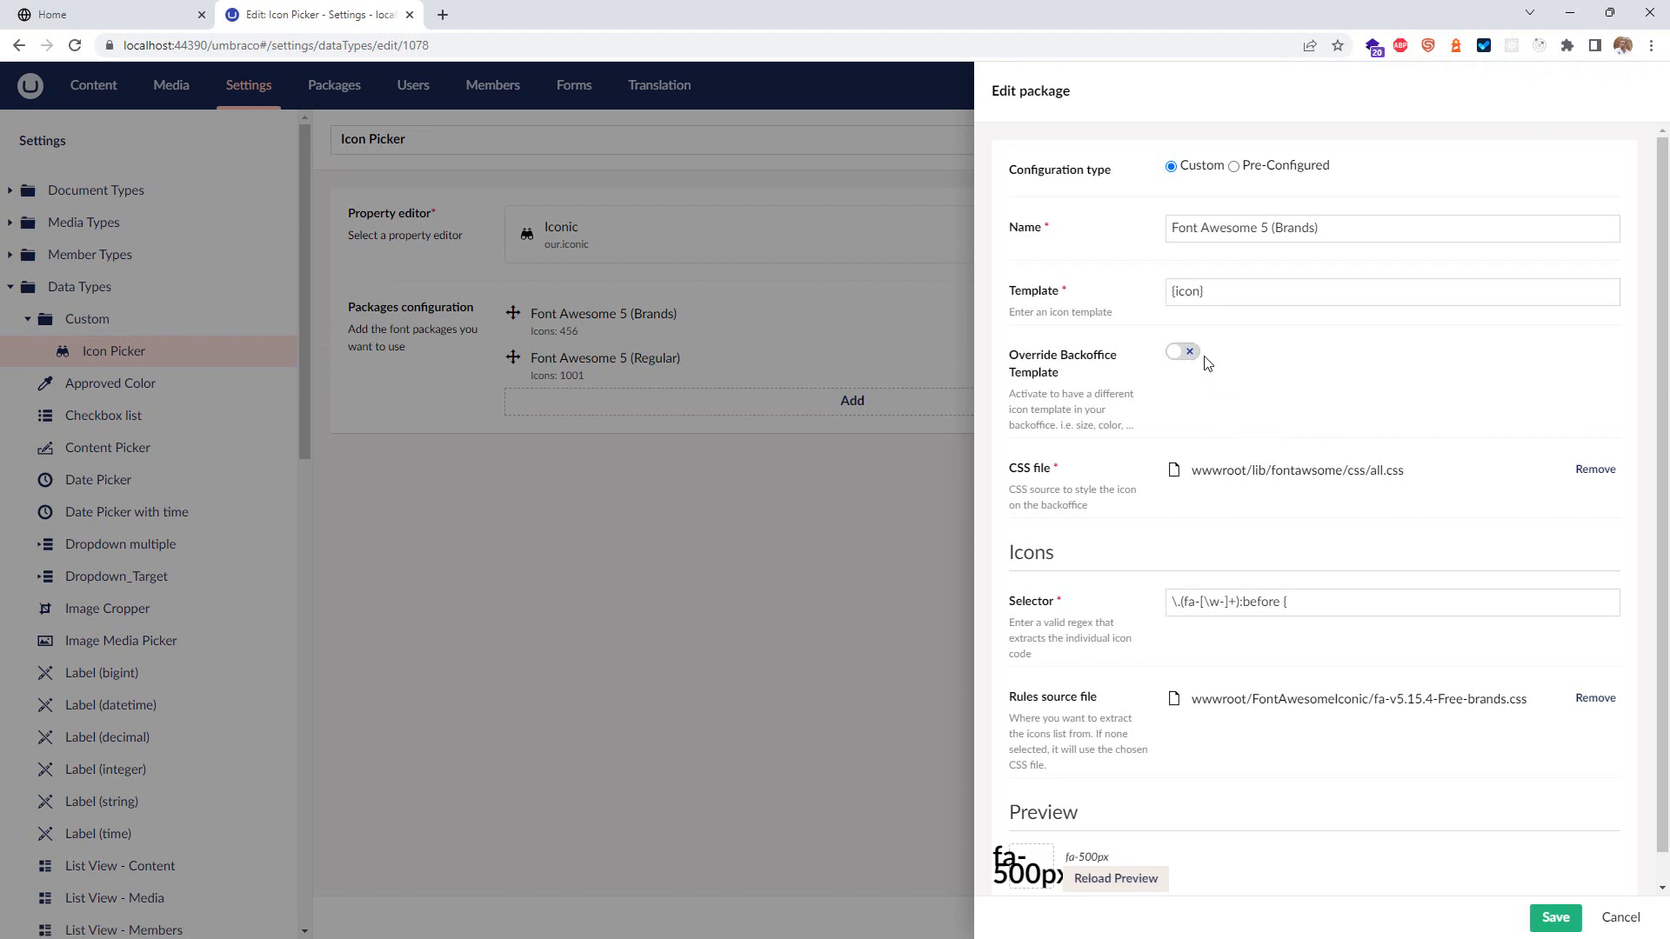
Step: Enable Override Backoffice Template for the Font Awesome 5 (Brands) package
drag(1228, 293, 1153, 292)
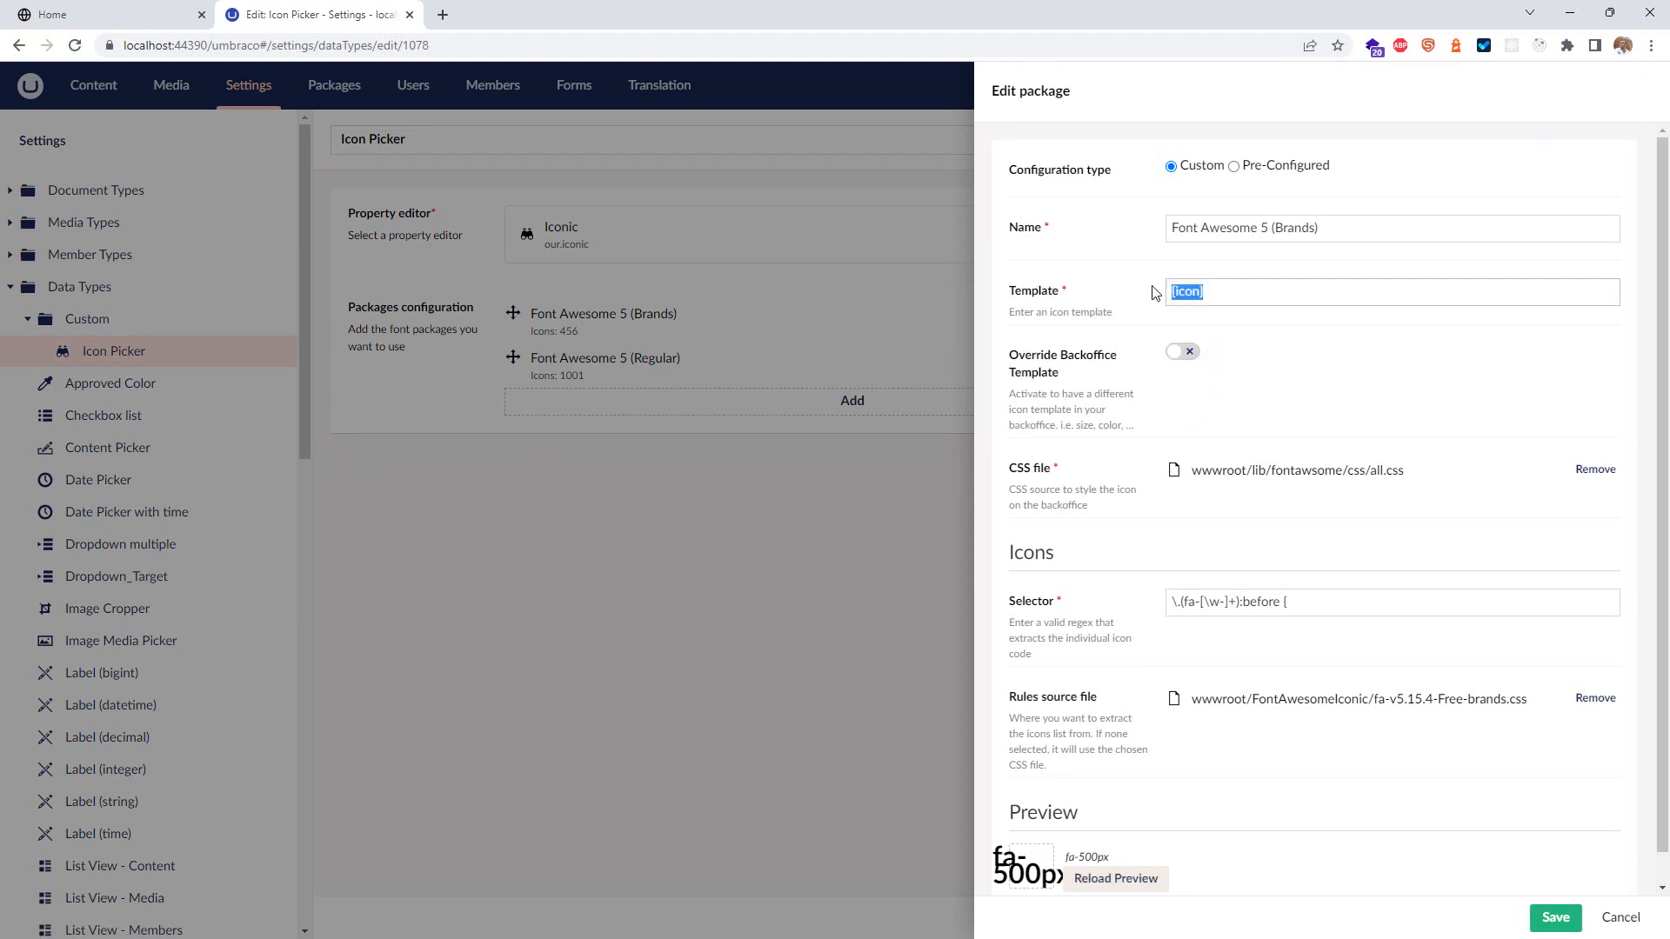
click(1183, 352)
drag(1207, 293, 1150, 292)
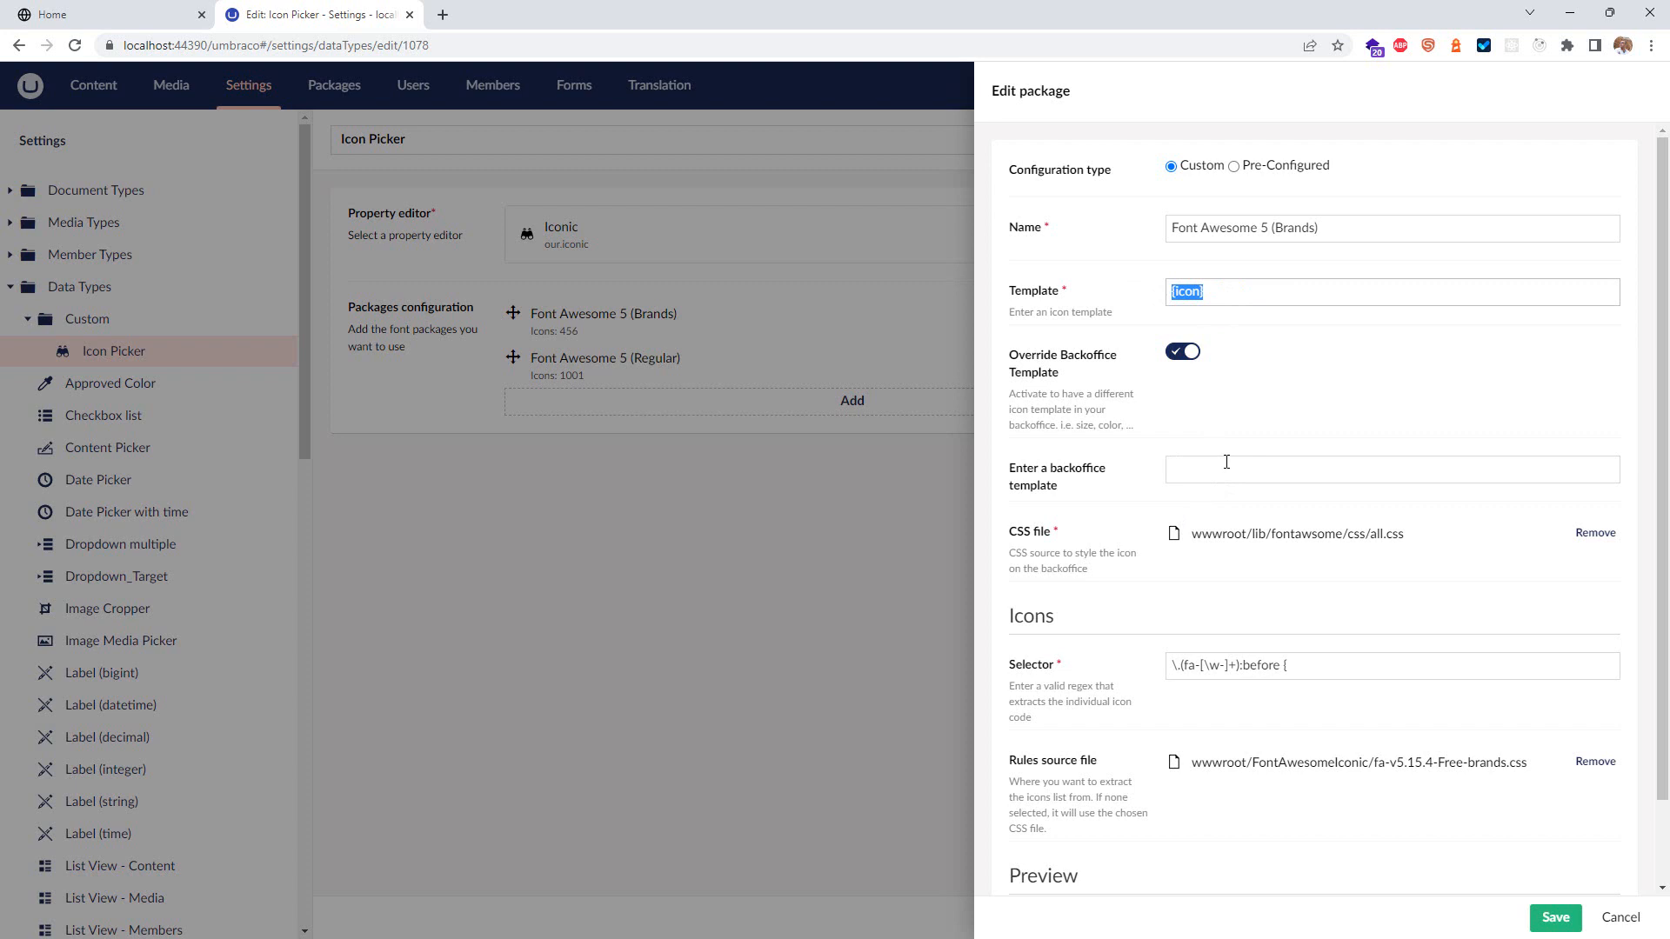
click(1258, 290)
click(1268, 465)
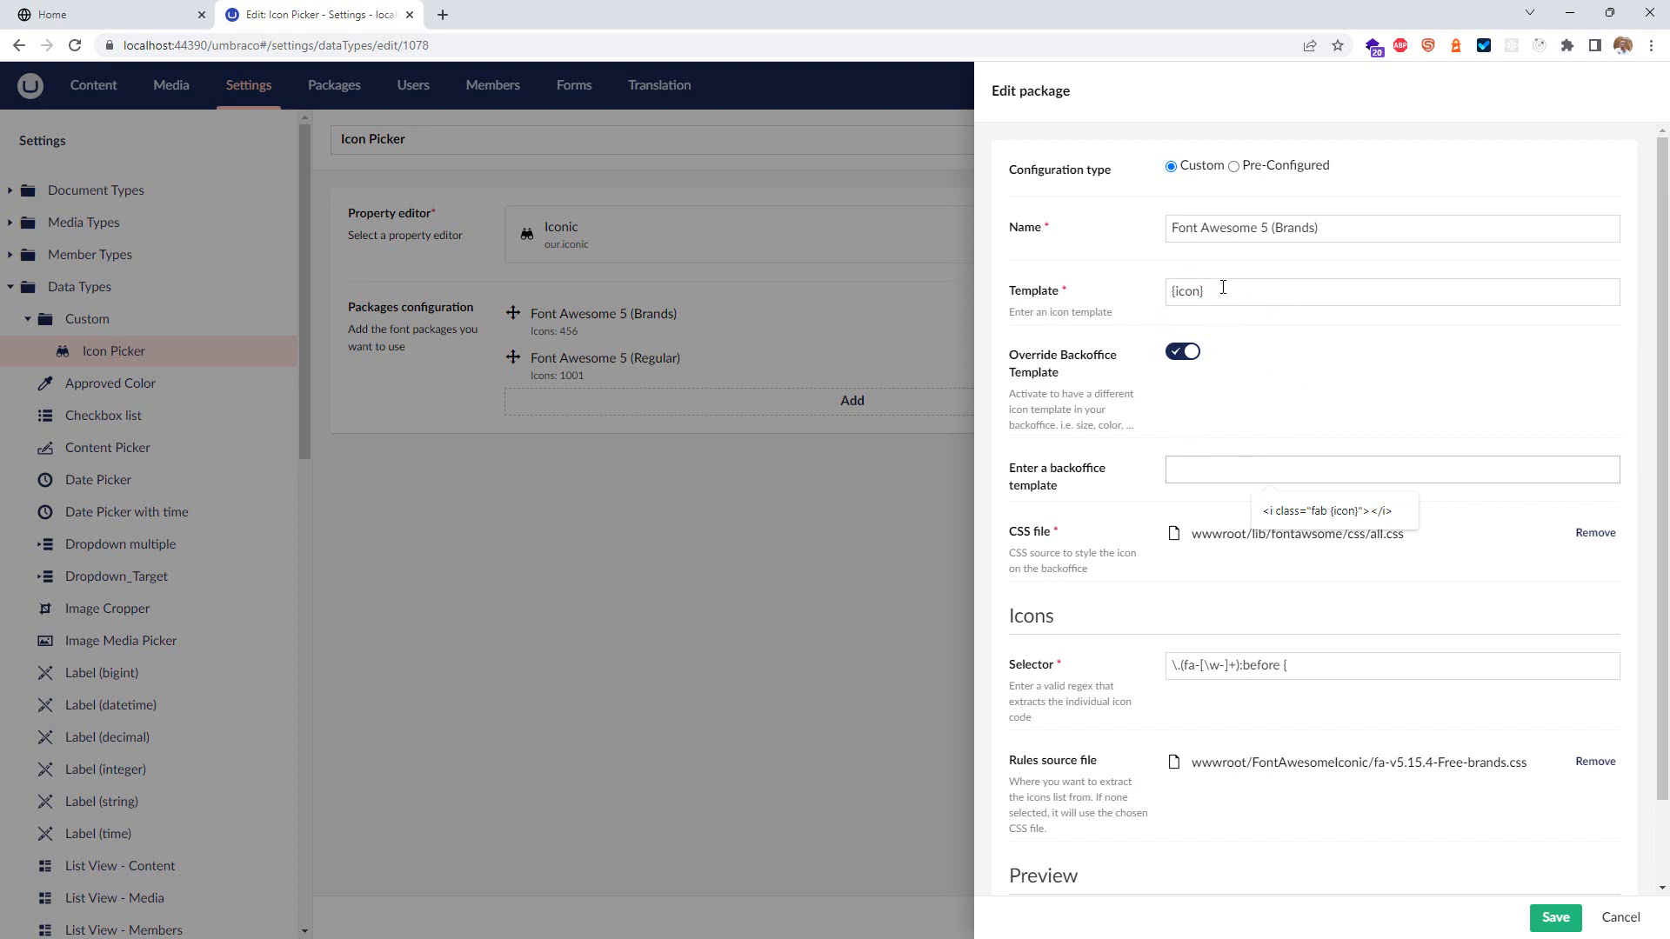
Step: Compare the package's {icon} template with the icon markup on line 14 of Default.cshtml in Visual Studio, and return to the browser
drag(1217, 290, 1108, 290)
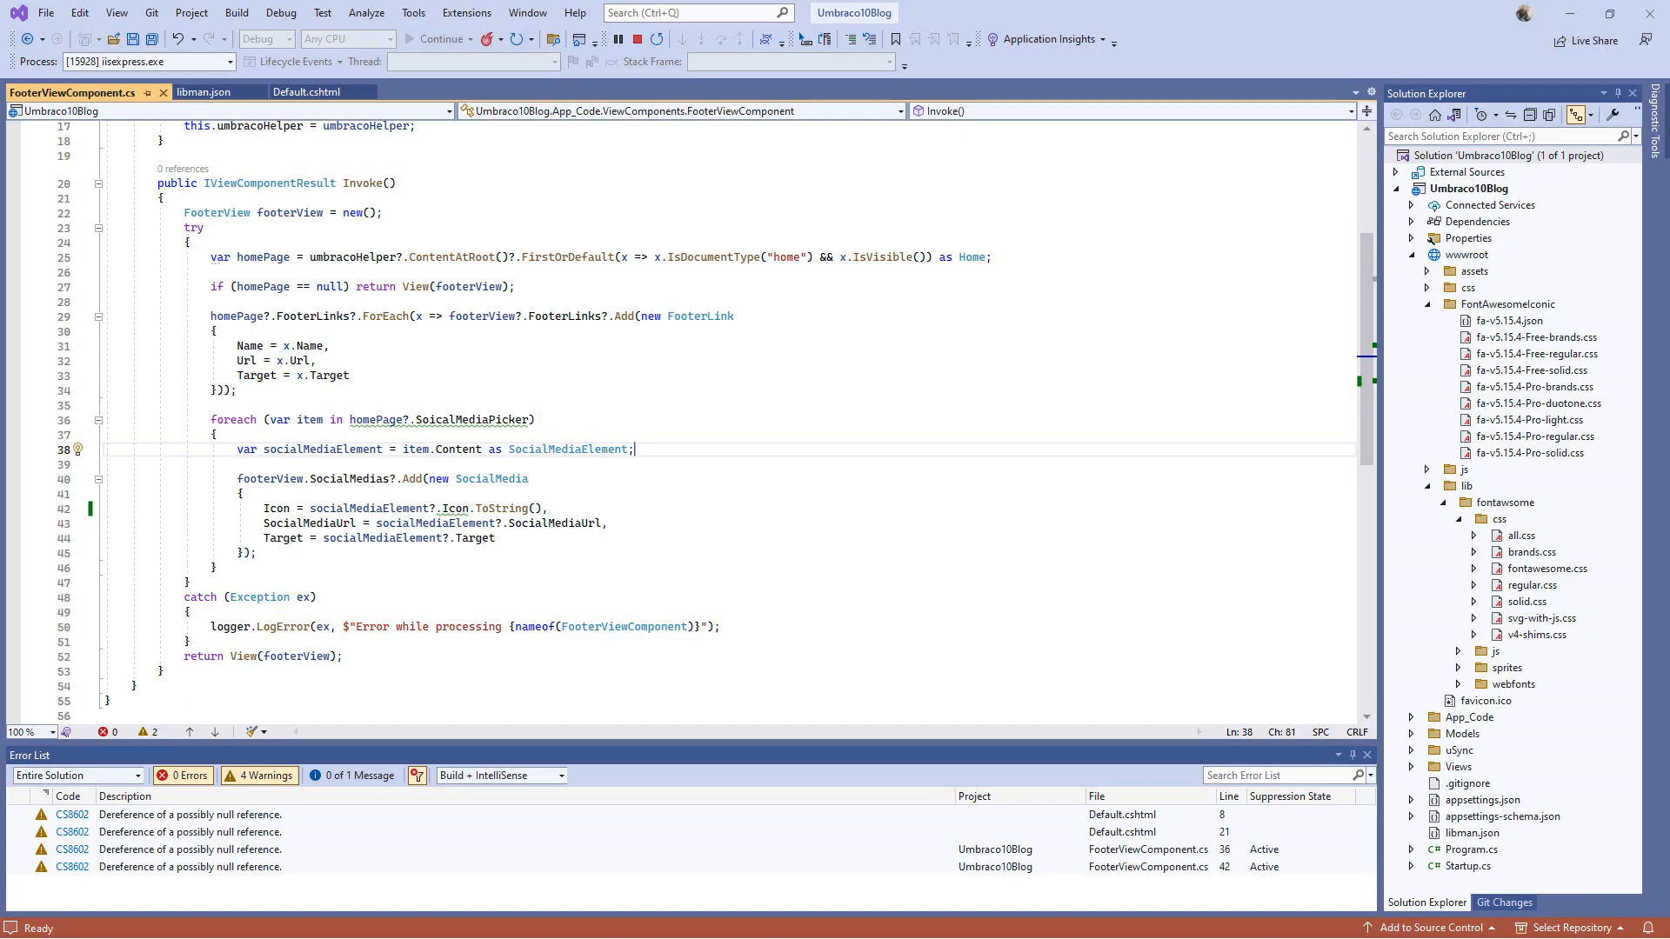
click(302, 94)
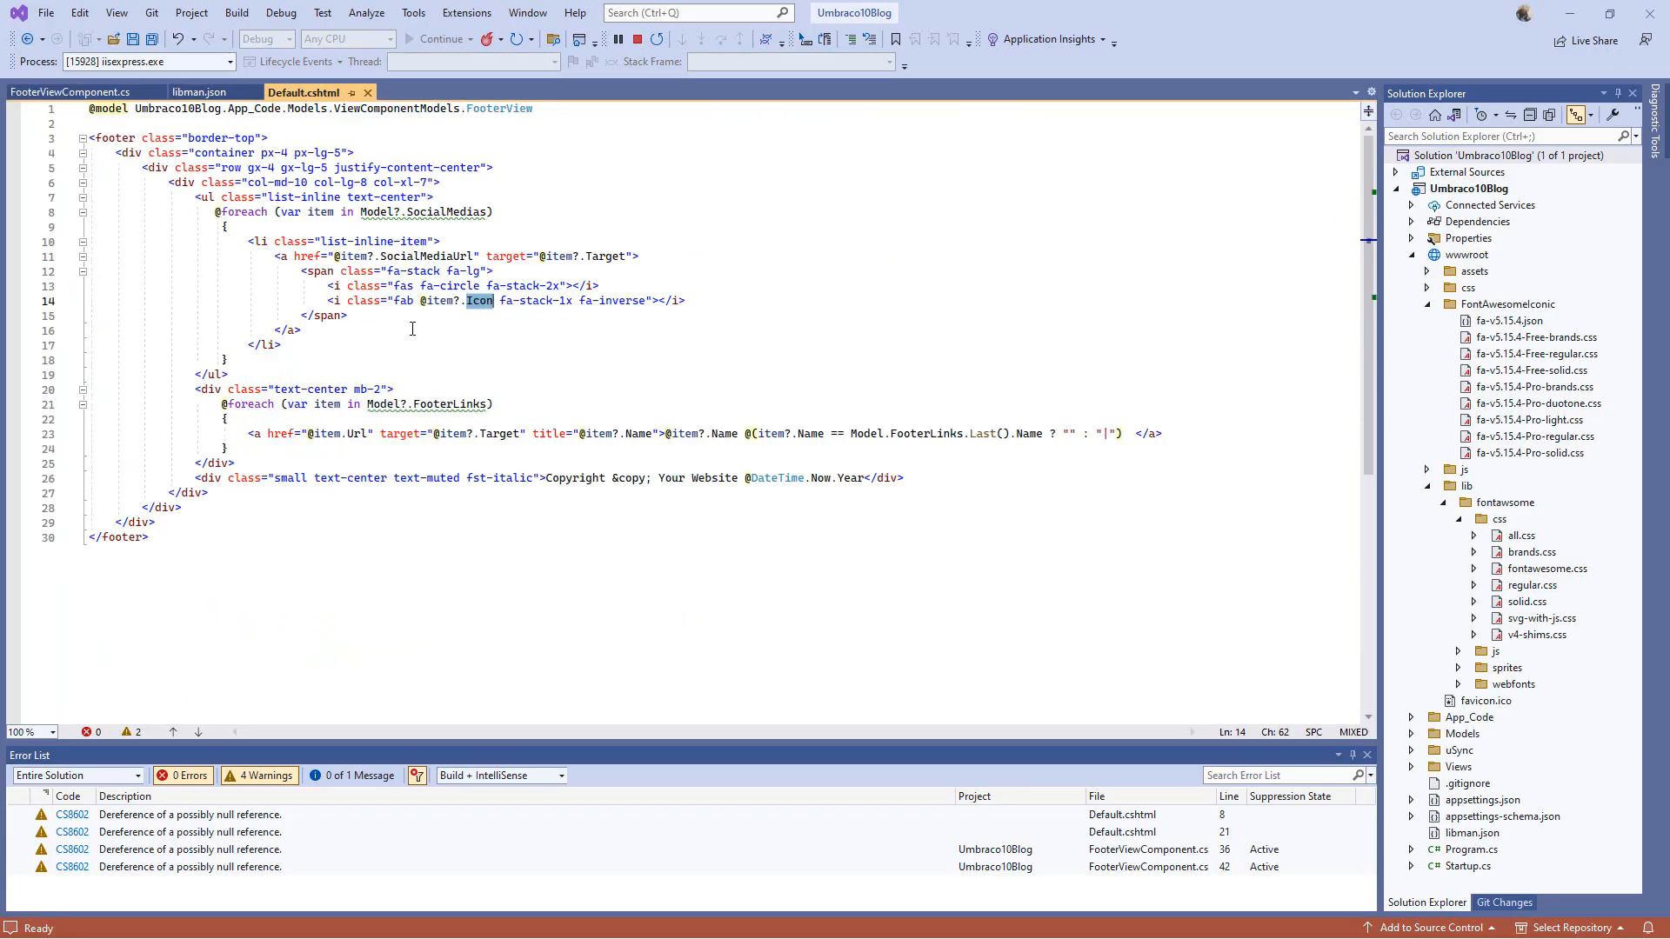
drag(298, 308, 713, 299)
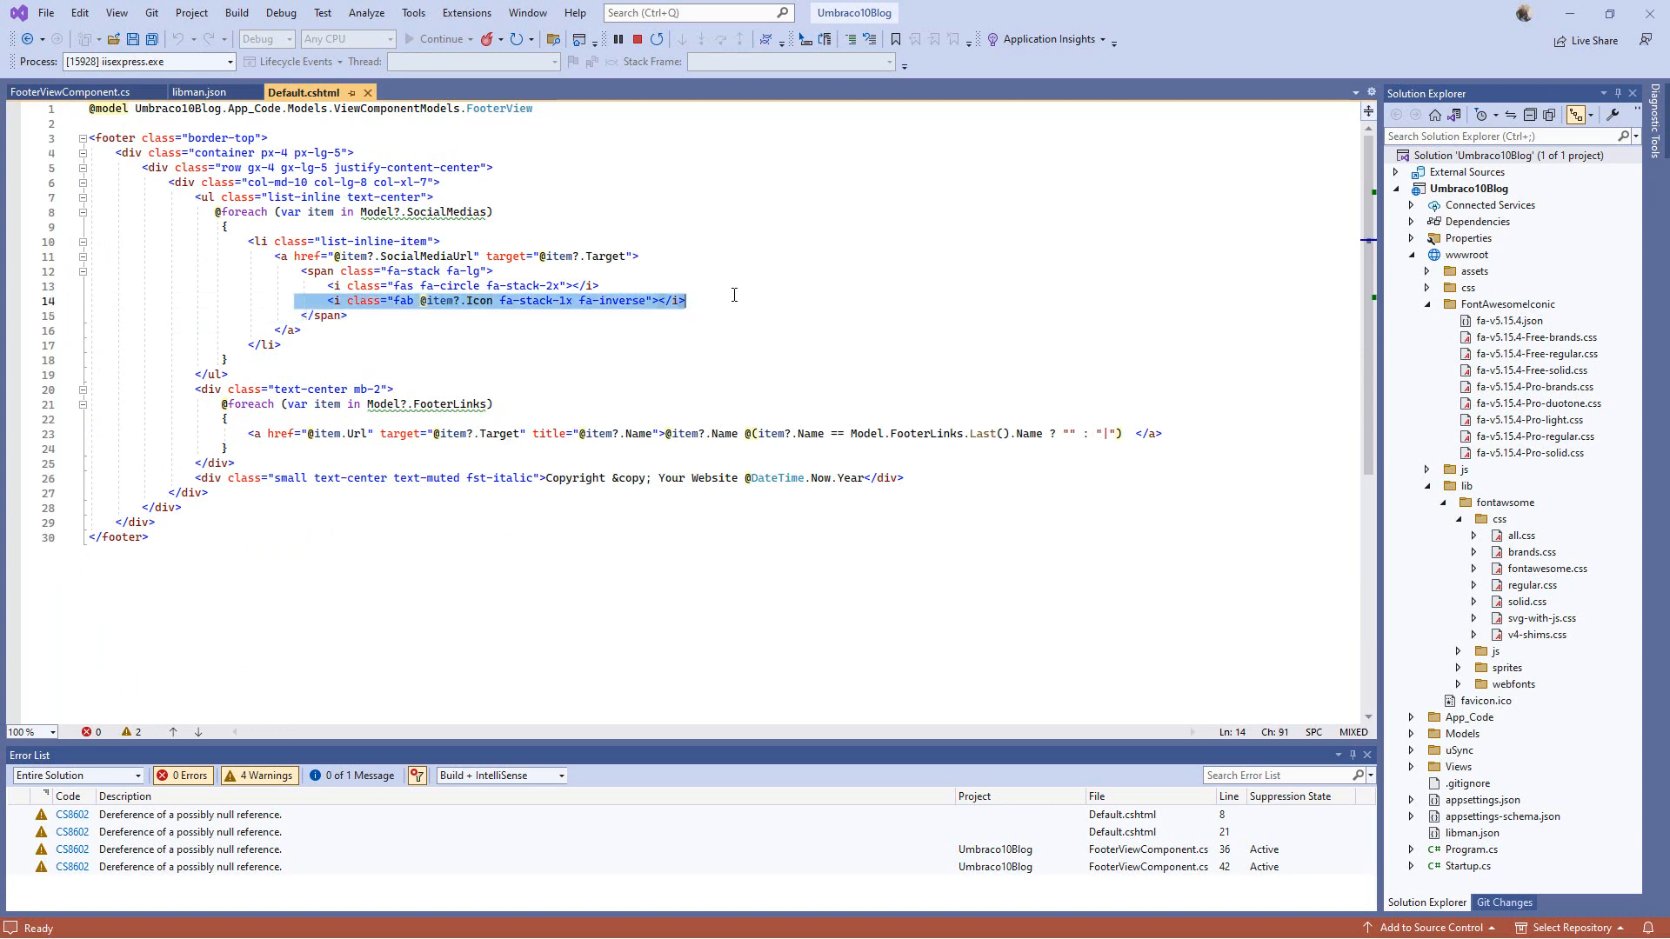
click(735, 295)
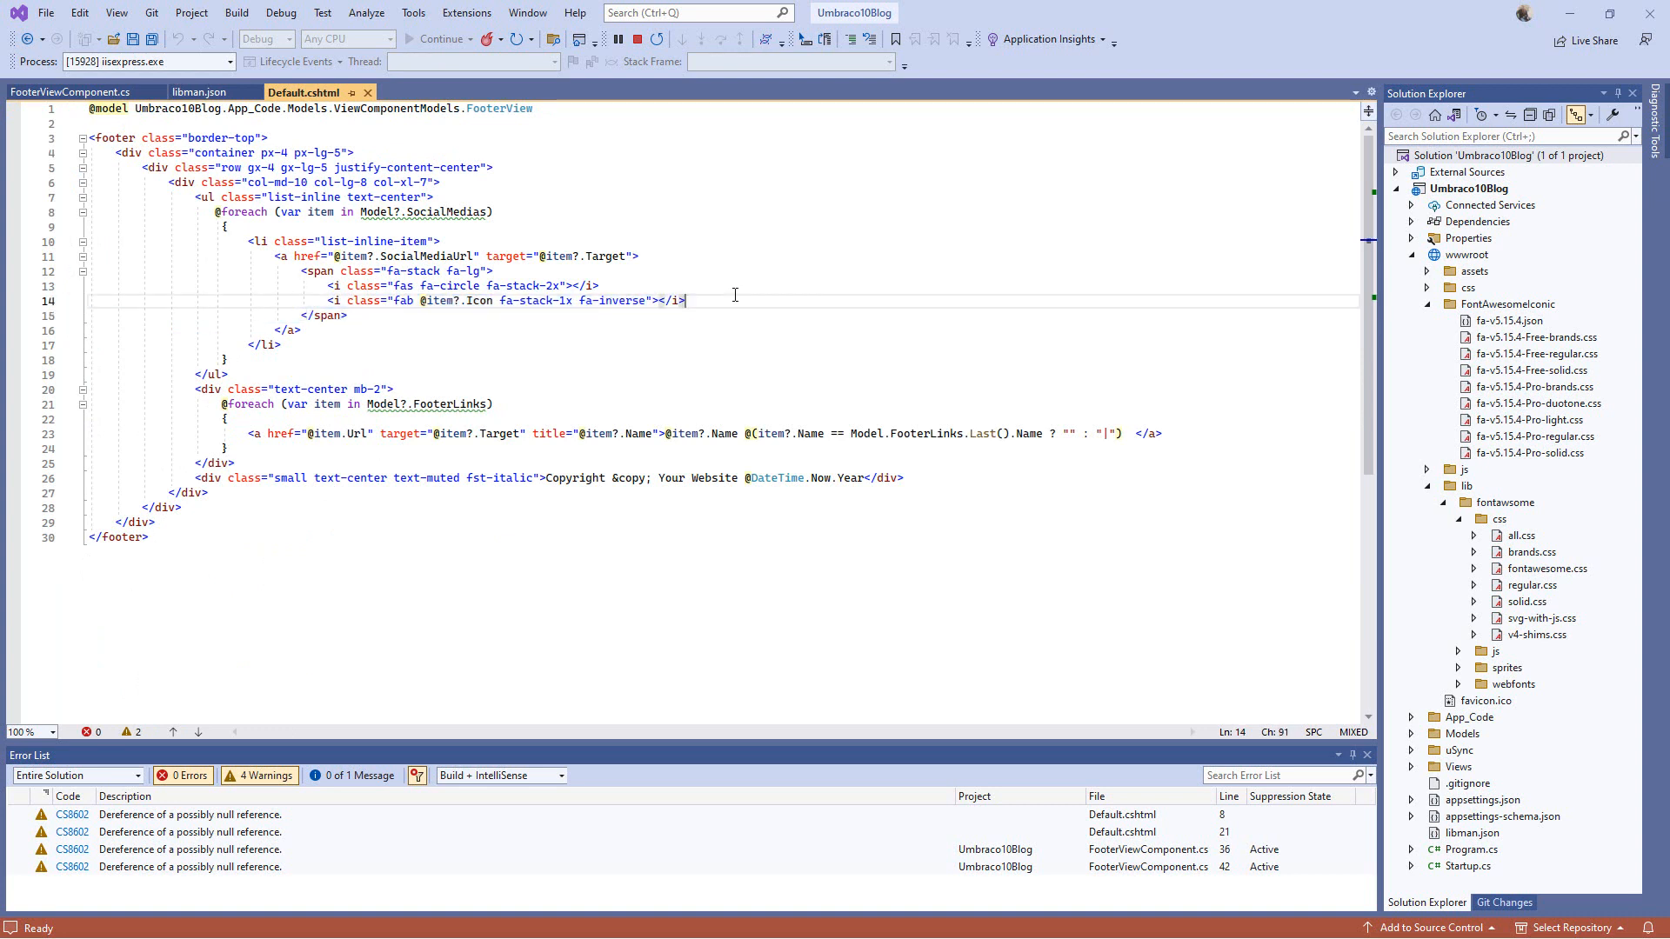
click(632, 286)
drag(305, 301, 839, 299)
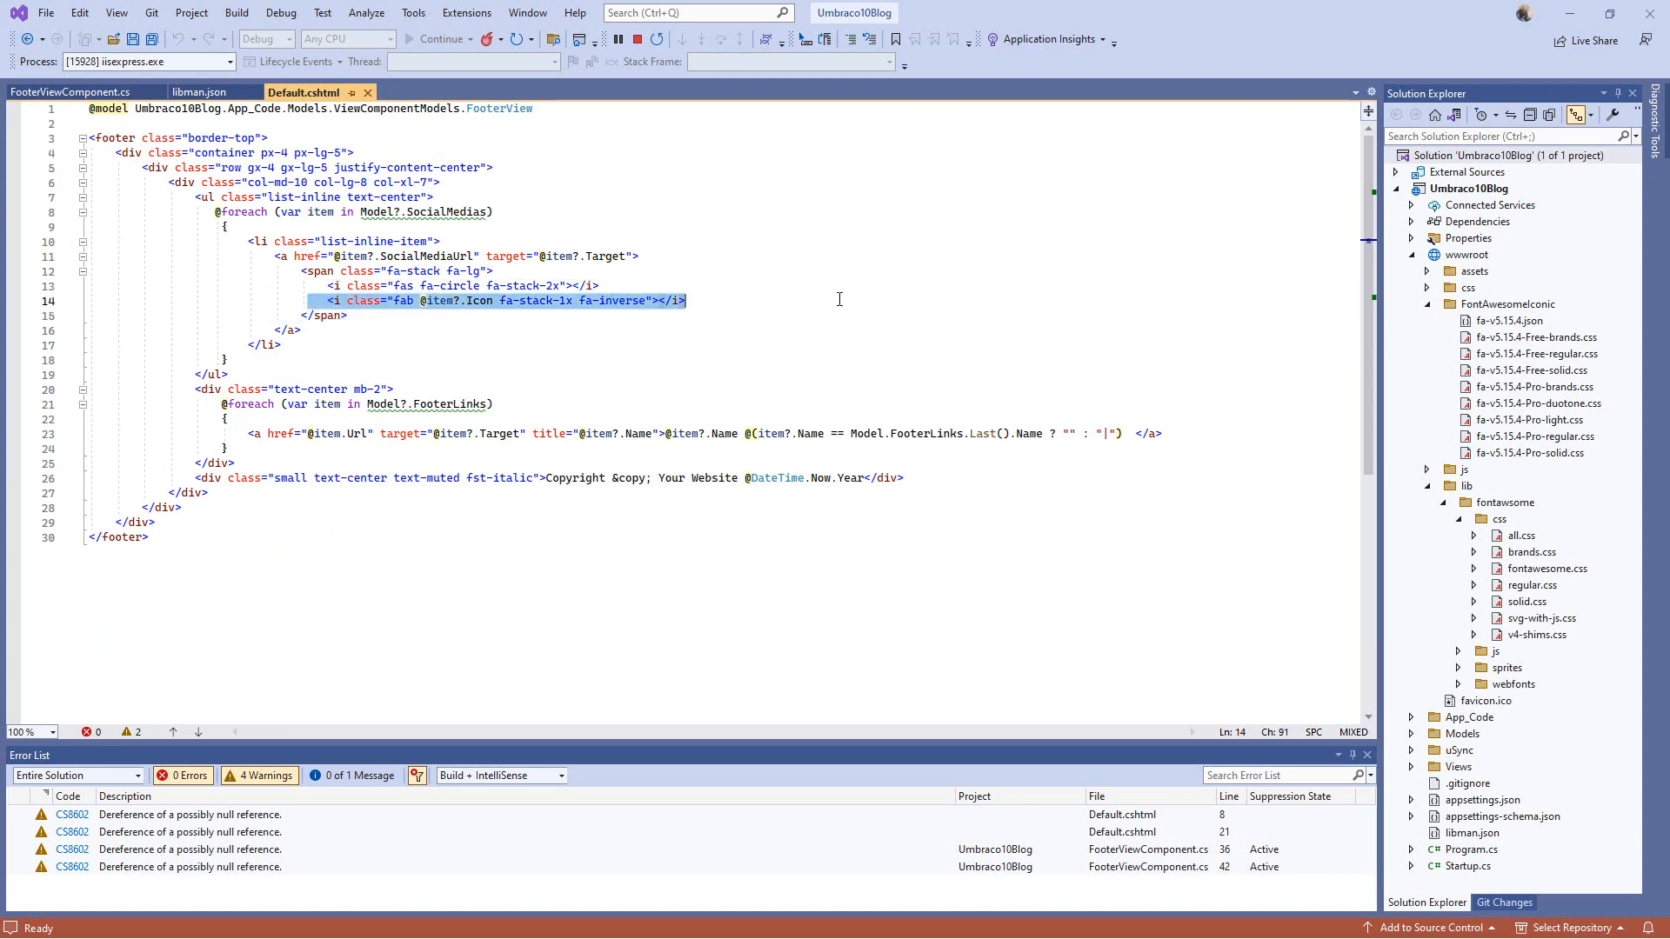
drag(420, 301, 493, 300)
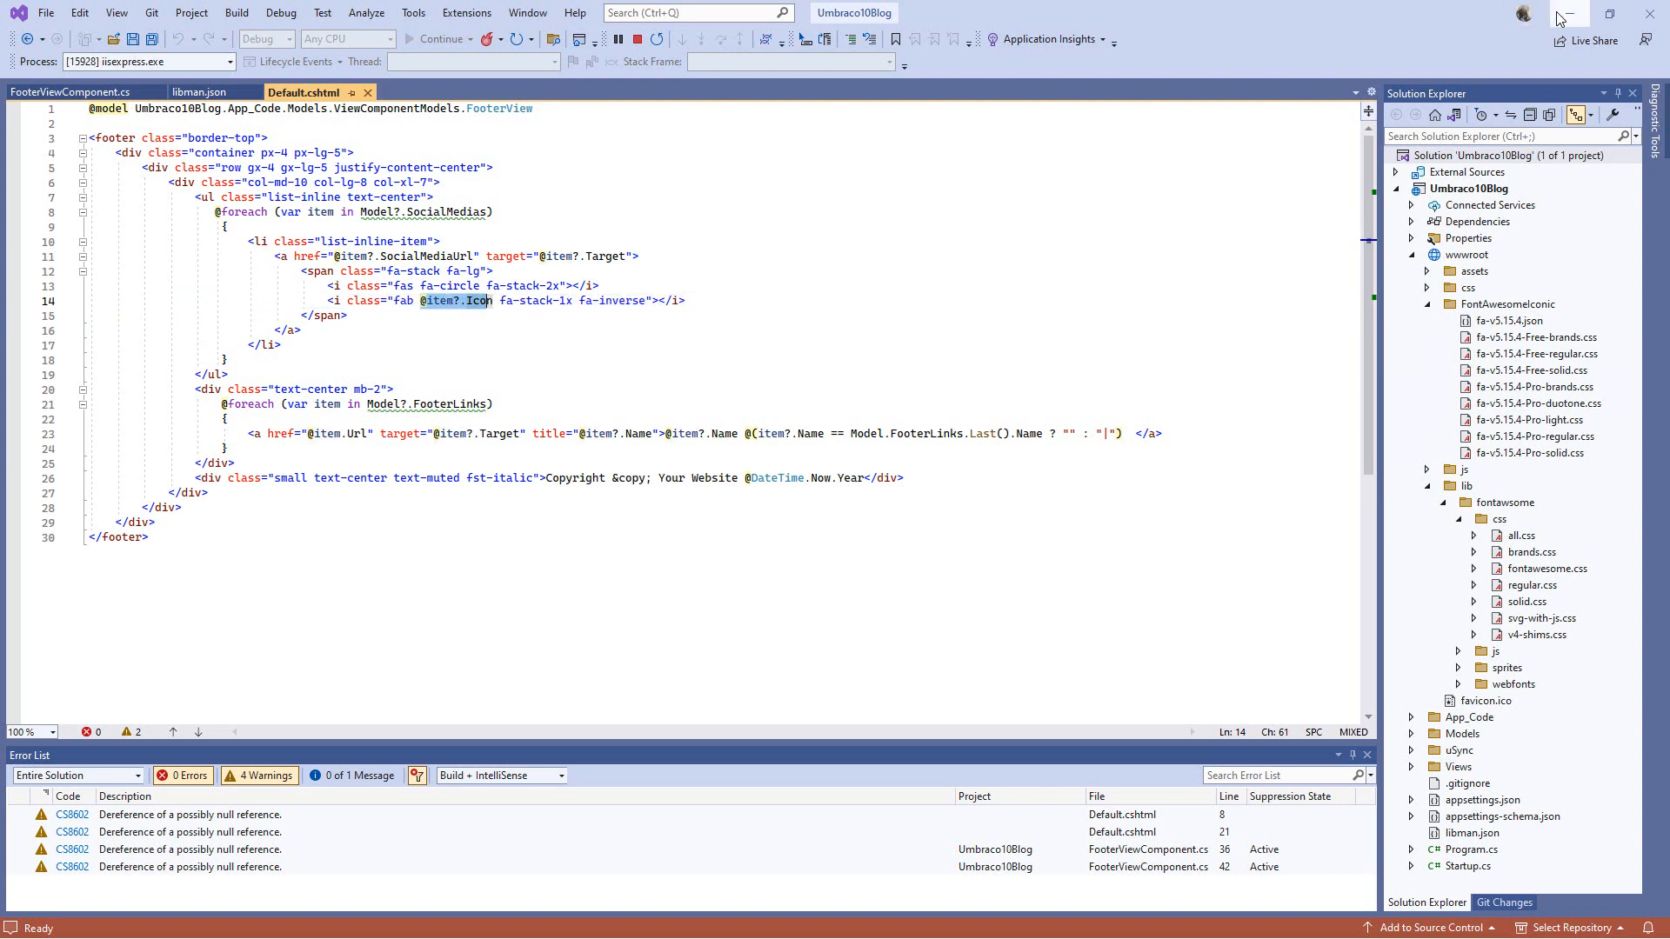
drag(307, 301, 842, 301)
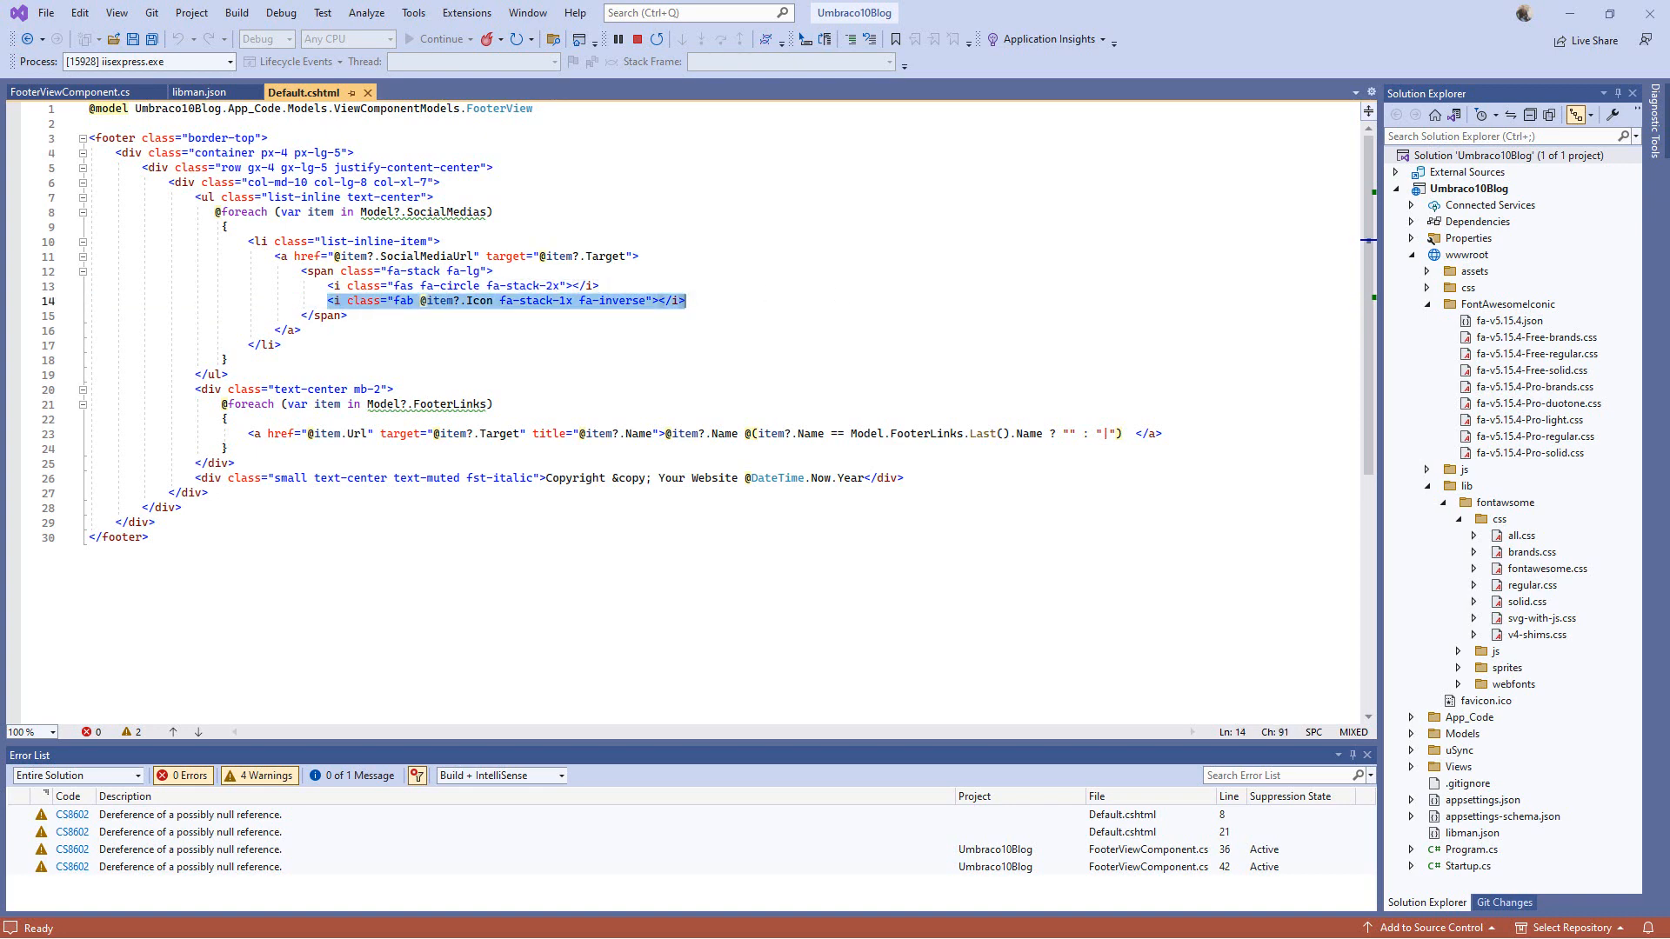
key(alt+Tab)
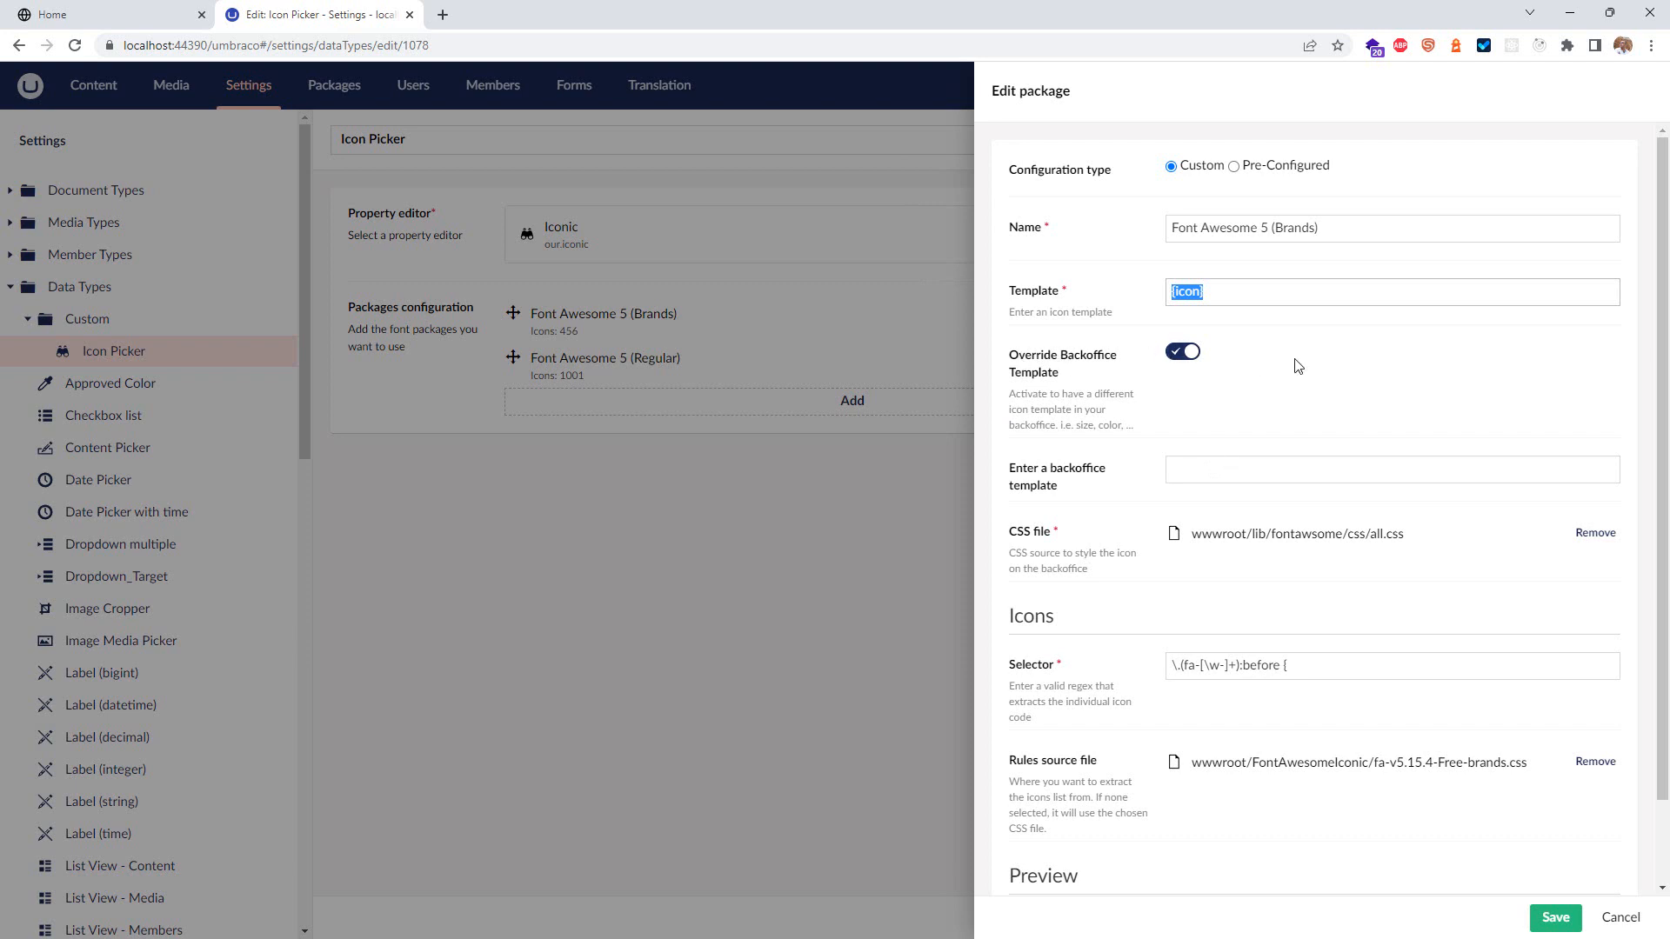
Step: Set the backoffice template to <i class="fab {icon}"></i>, and save the package and the Icon Picker data type
click(1215, 467)
click(1274, 498)
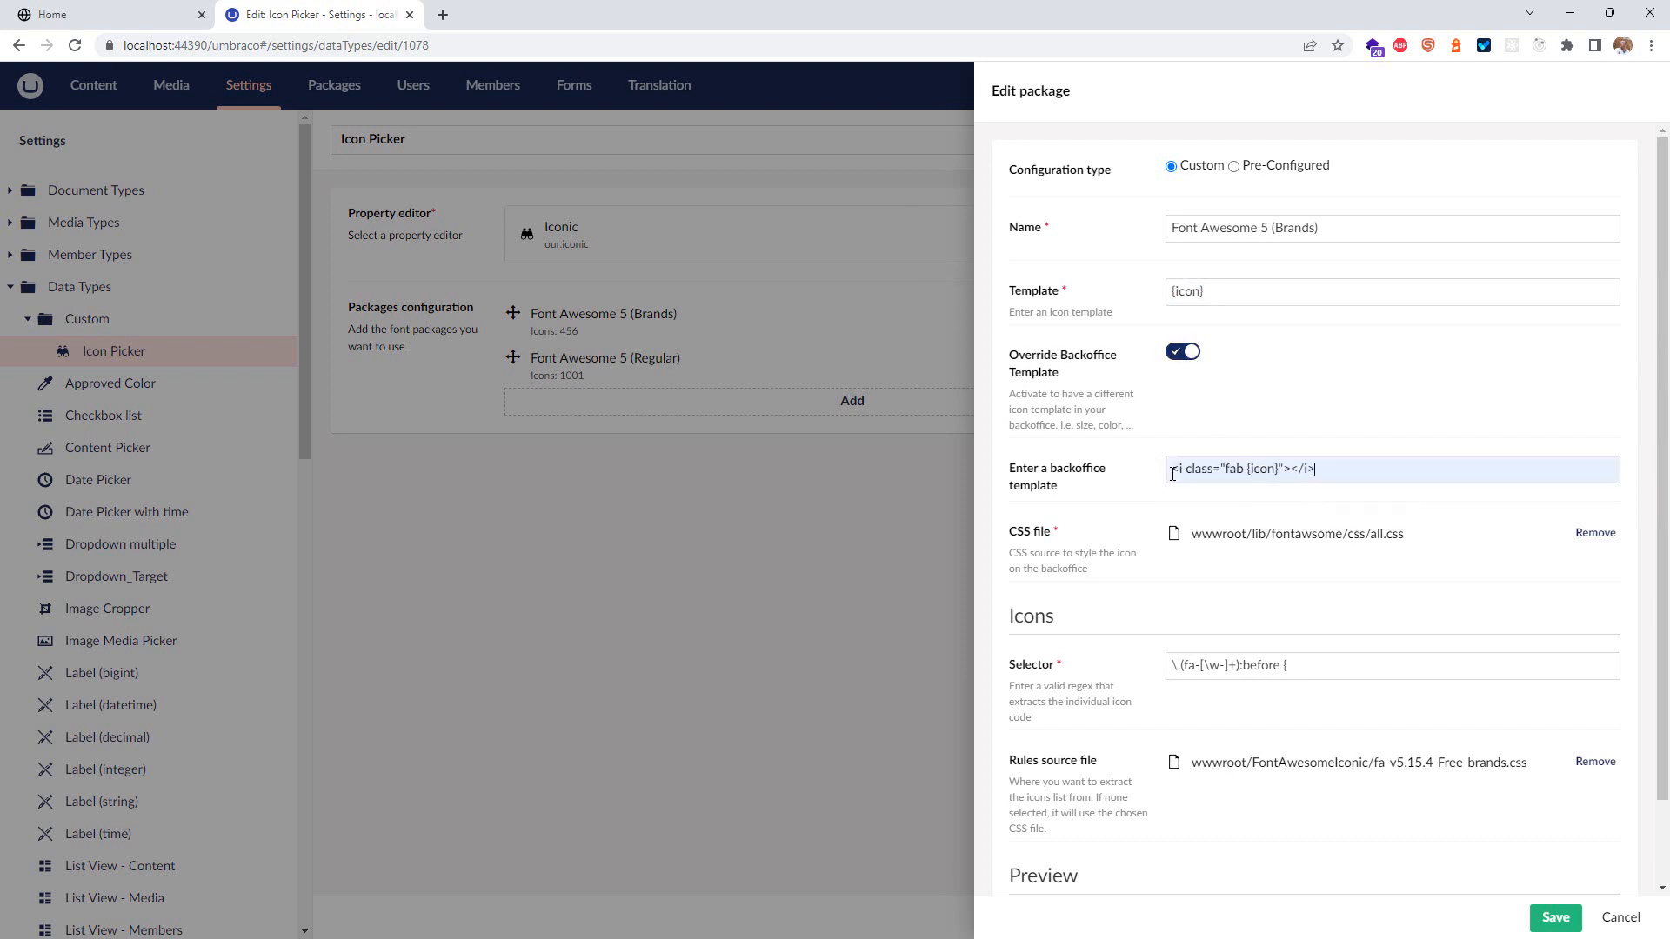
drag(1334, 473, 1137, 477)
click(1256, 470)
double_click(1265, 470)
drag(1284, 470, 1368, 471)
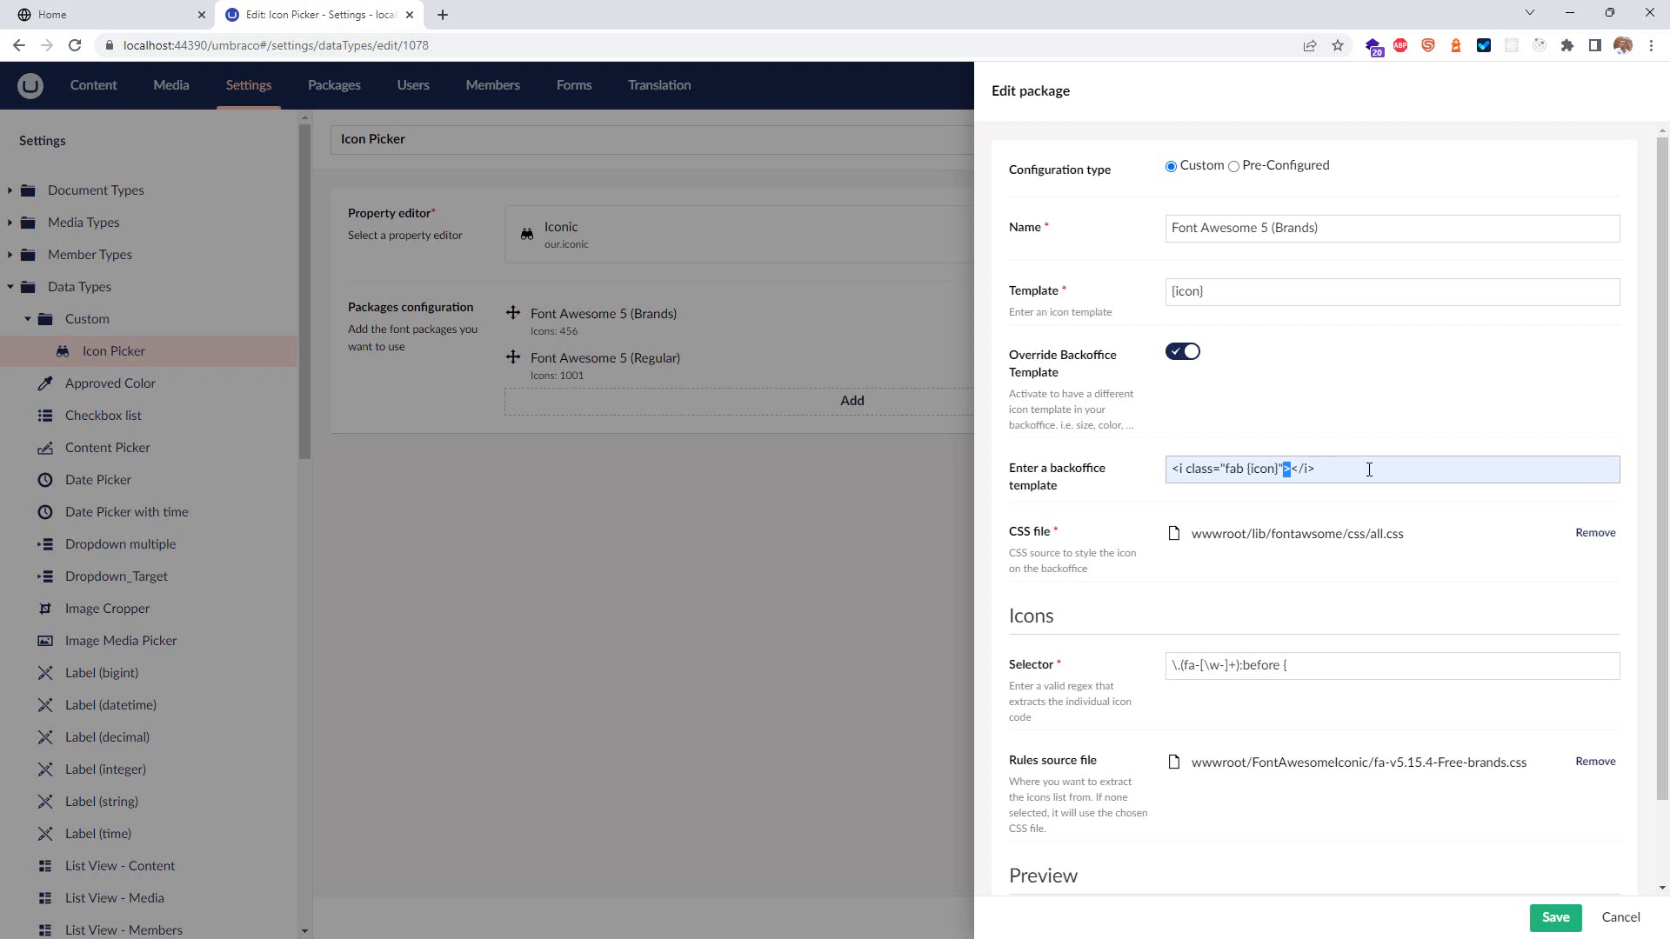
click(1556, 917)
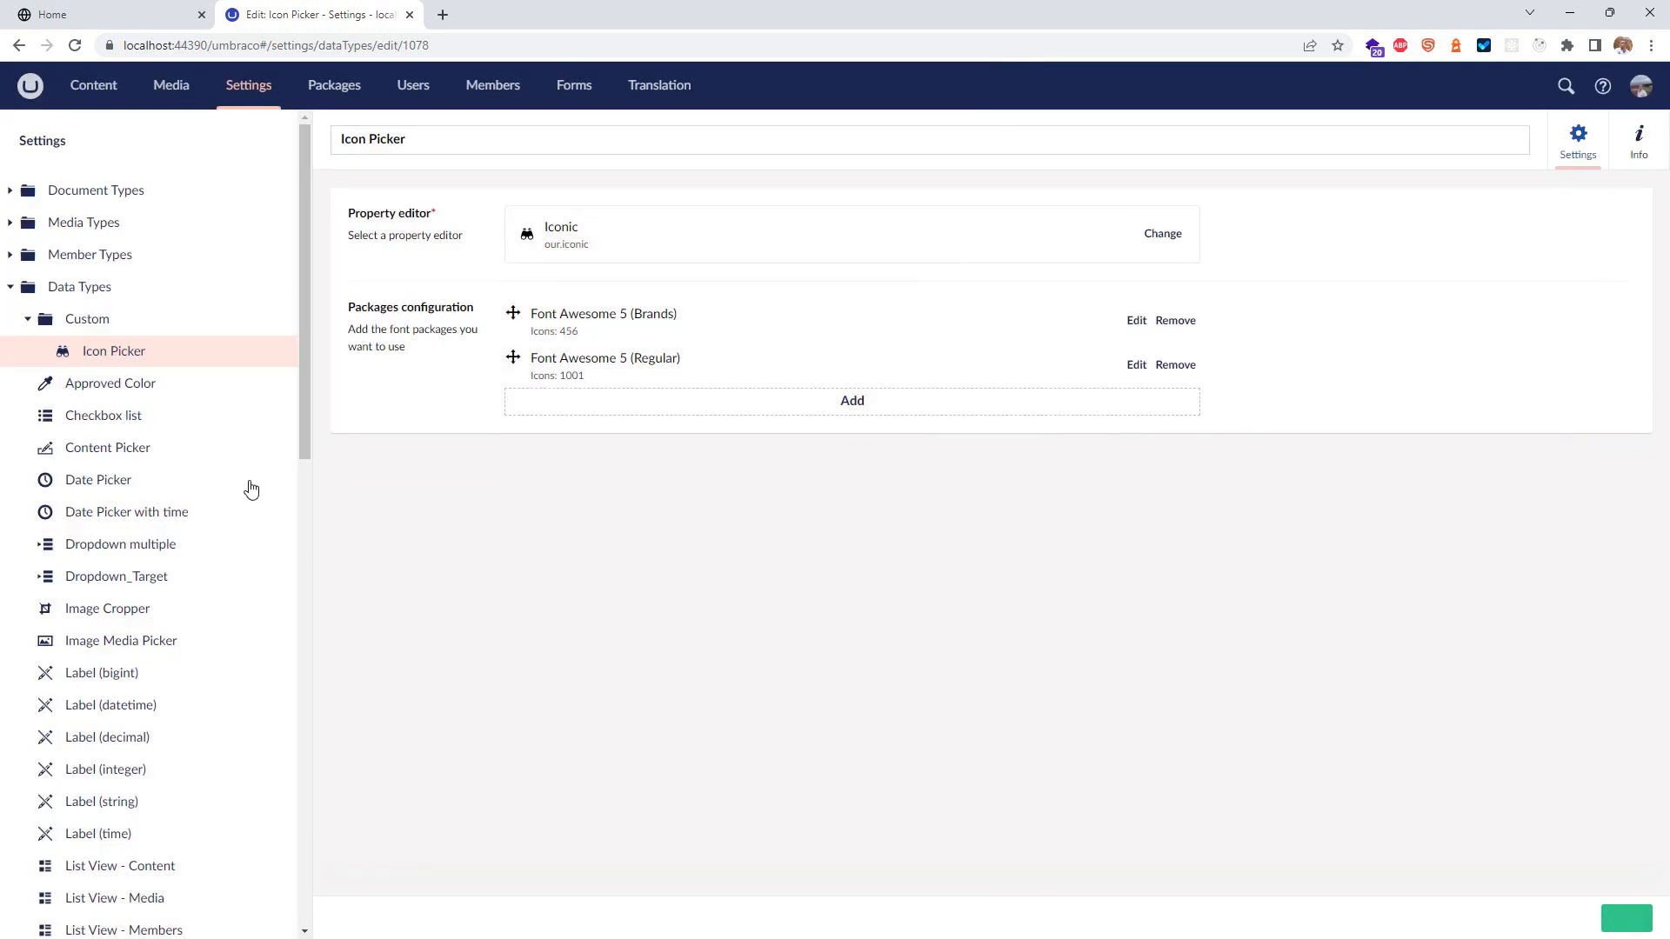
Step: Open Home's first Social Media Element and browse the brand icons available for its Icon field
click(84, 96)
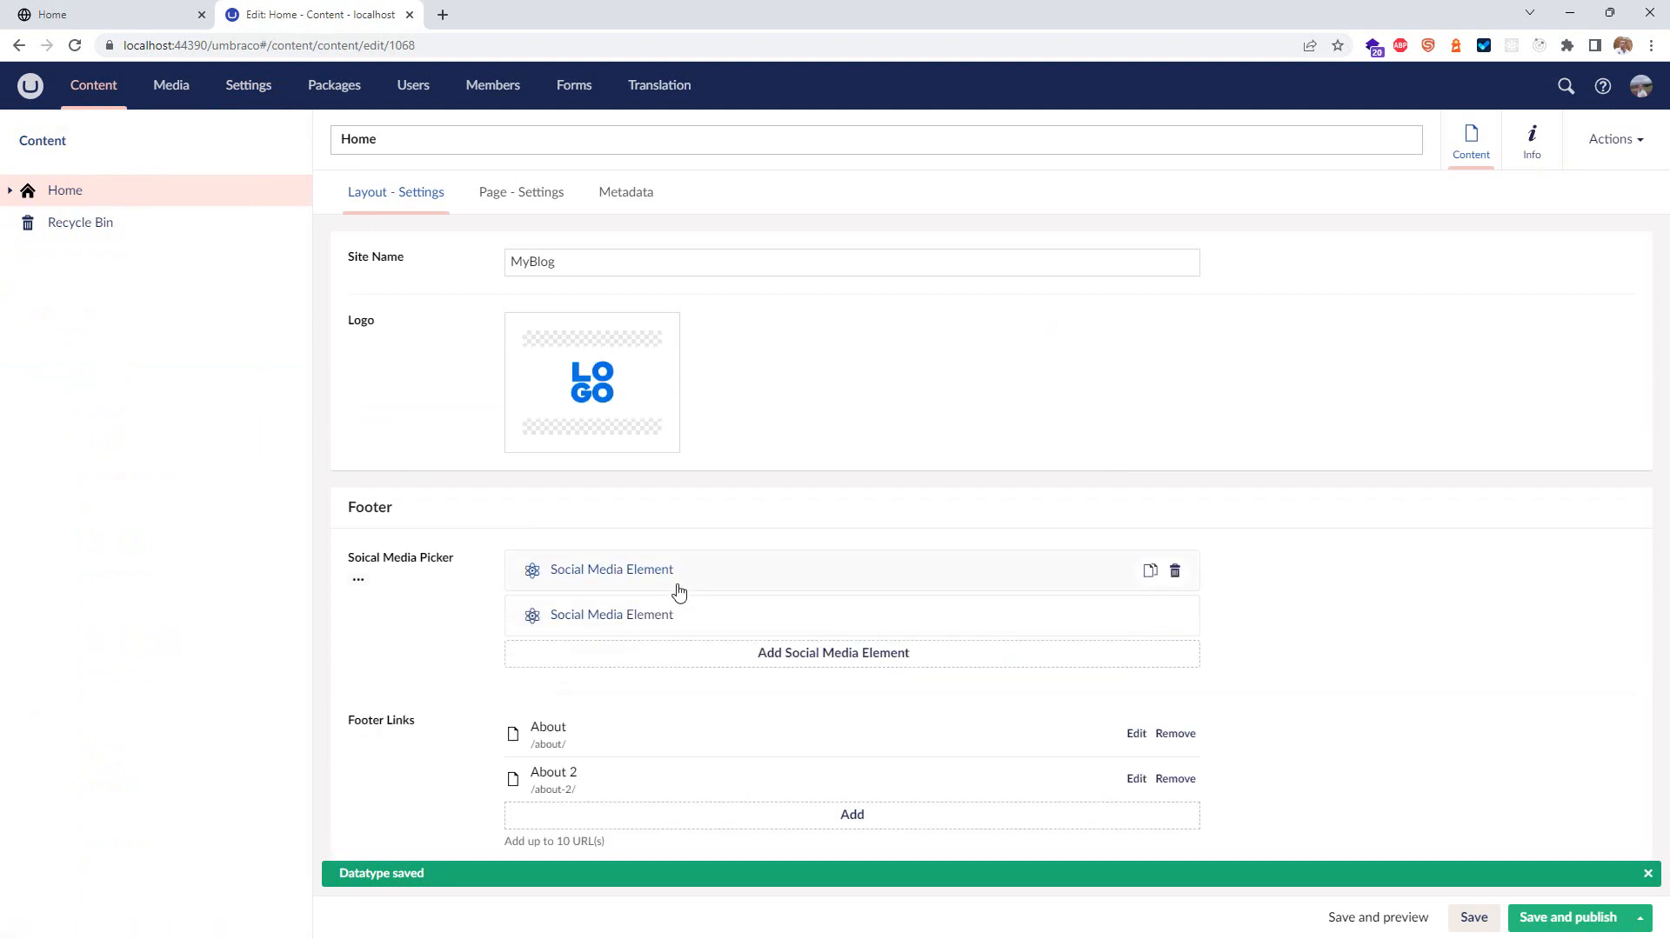
click(679, 585)
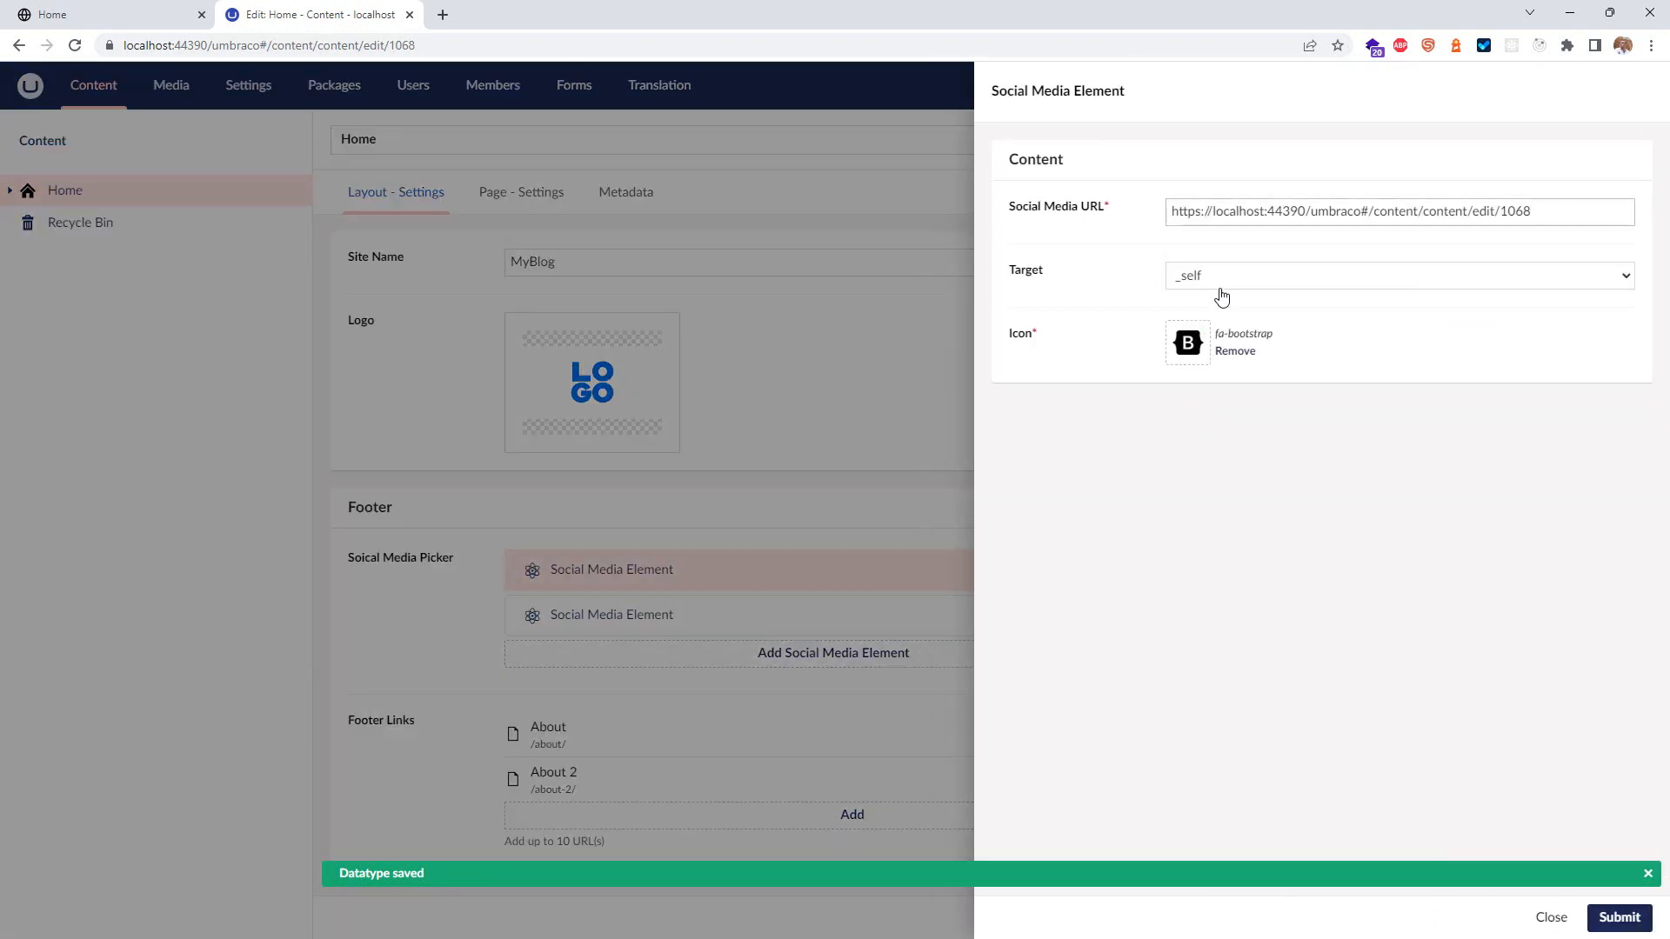
click(1188, 341)
scroll(1454, 675, down, 20)
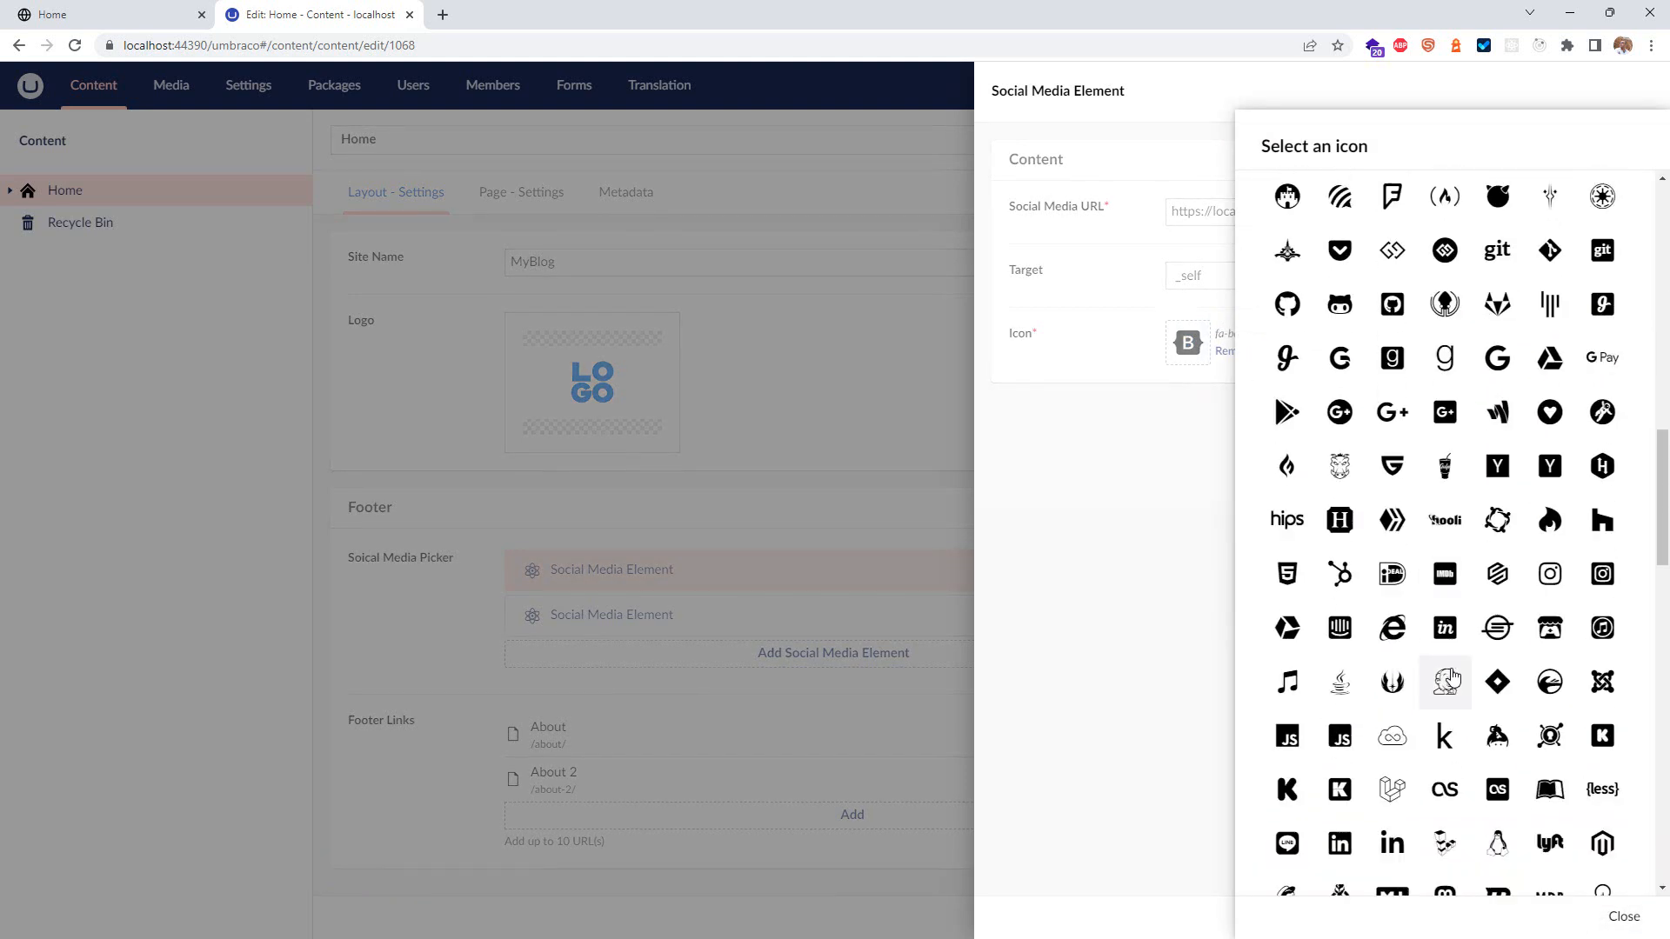
Step: Look through the remaining Font Awesome 5 (Brands) icons and the available icon packages, and close the Social Media Element without picking an icon
scroll(1454, 675, down, 4)
scroll(1444, 644, up, 20)
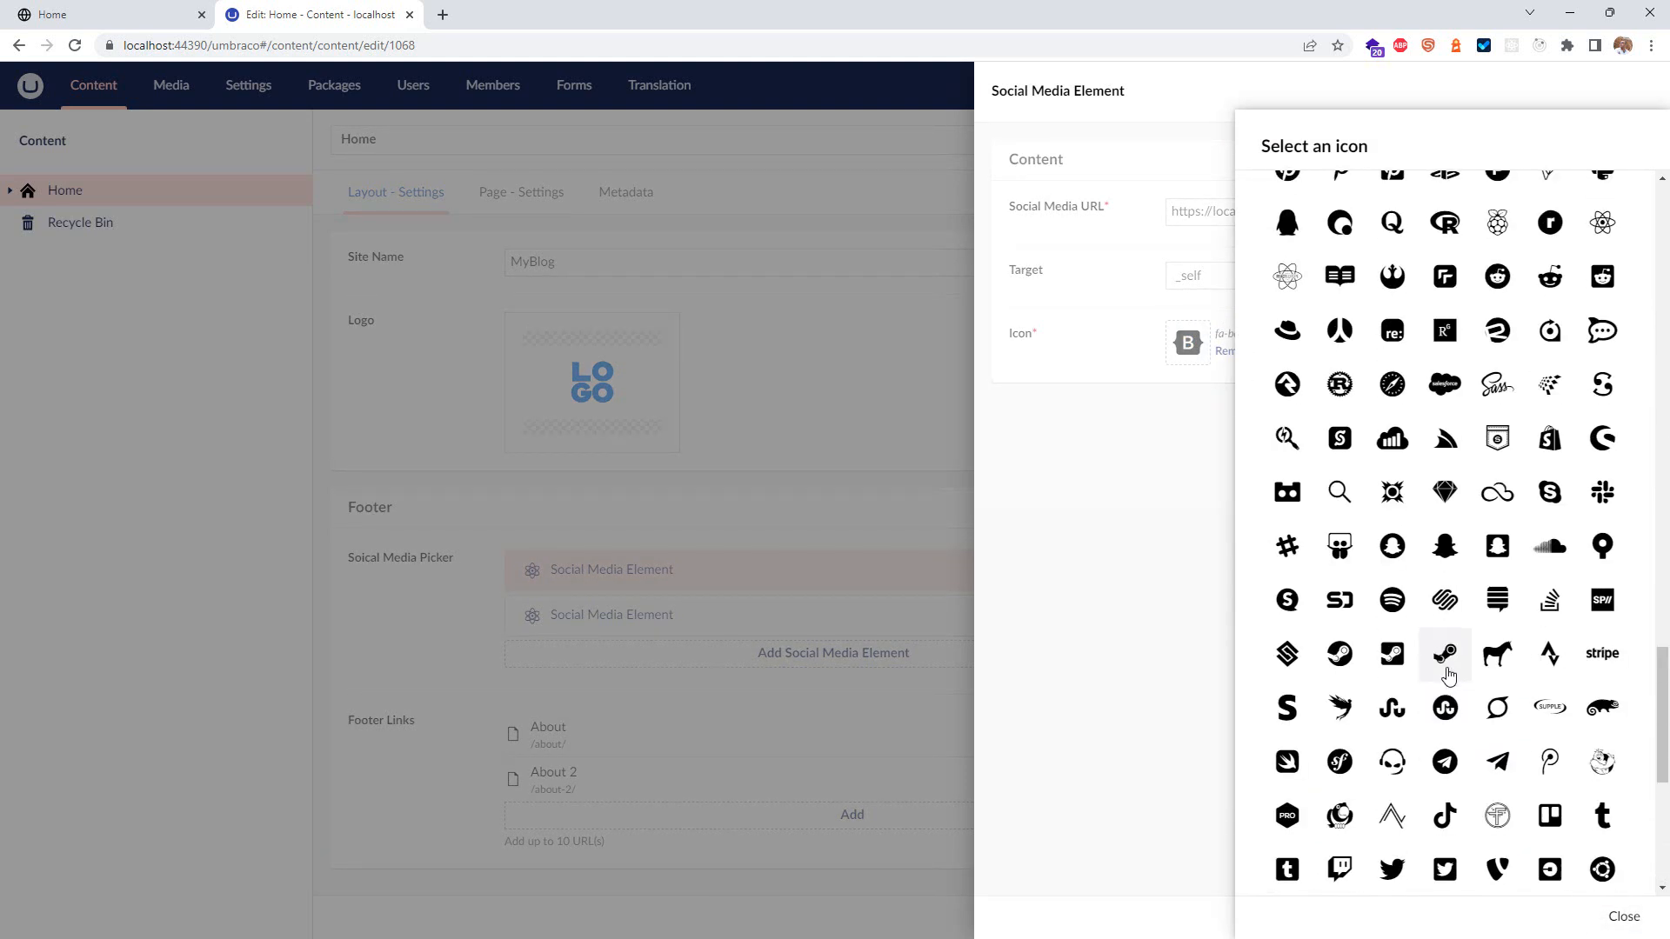
scroll(1431, 522, up, 10)
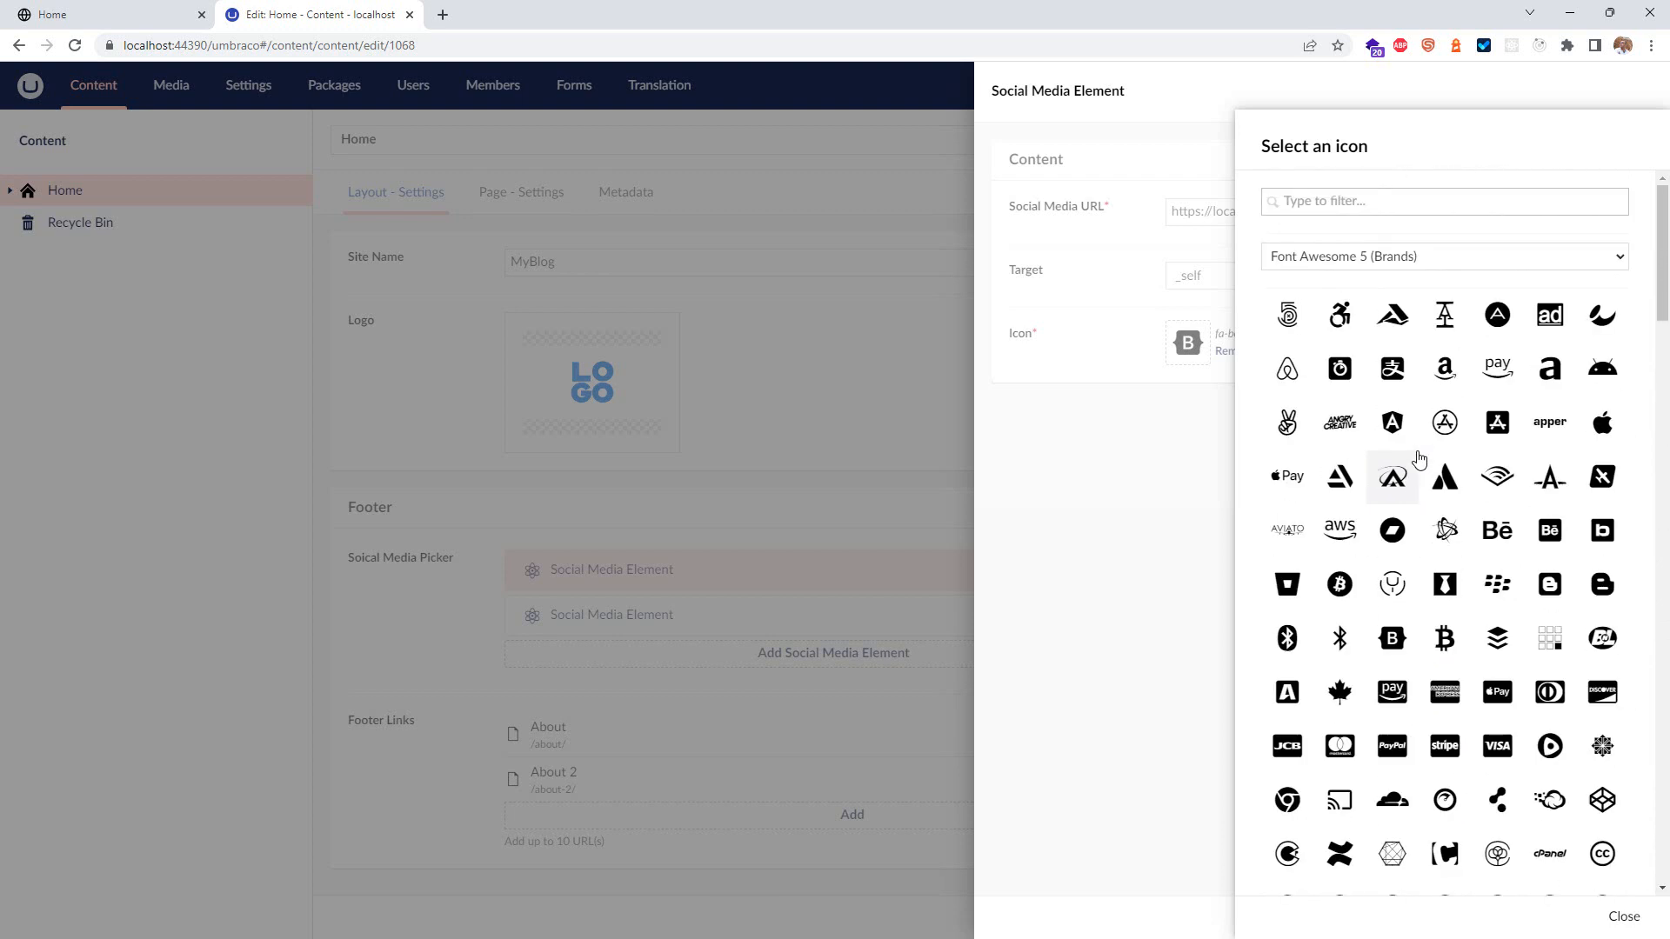
click(1418, 255)
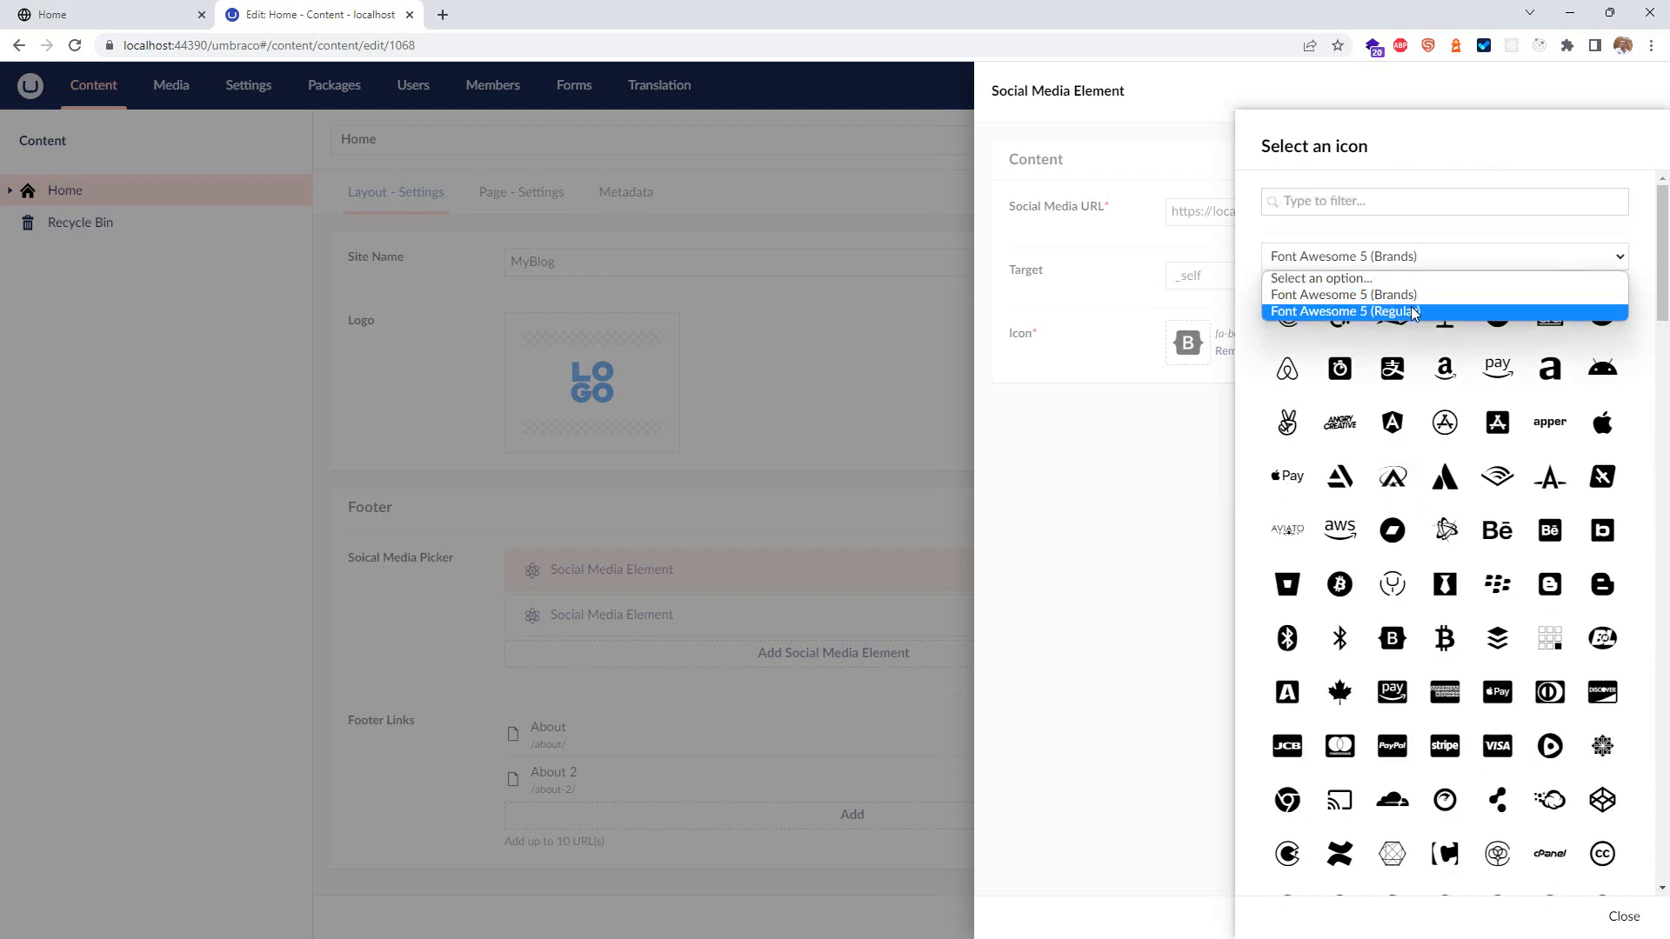
click(1146, 513)
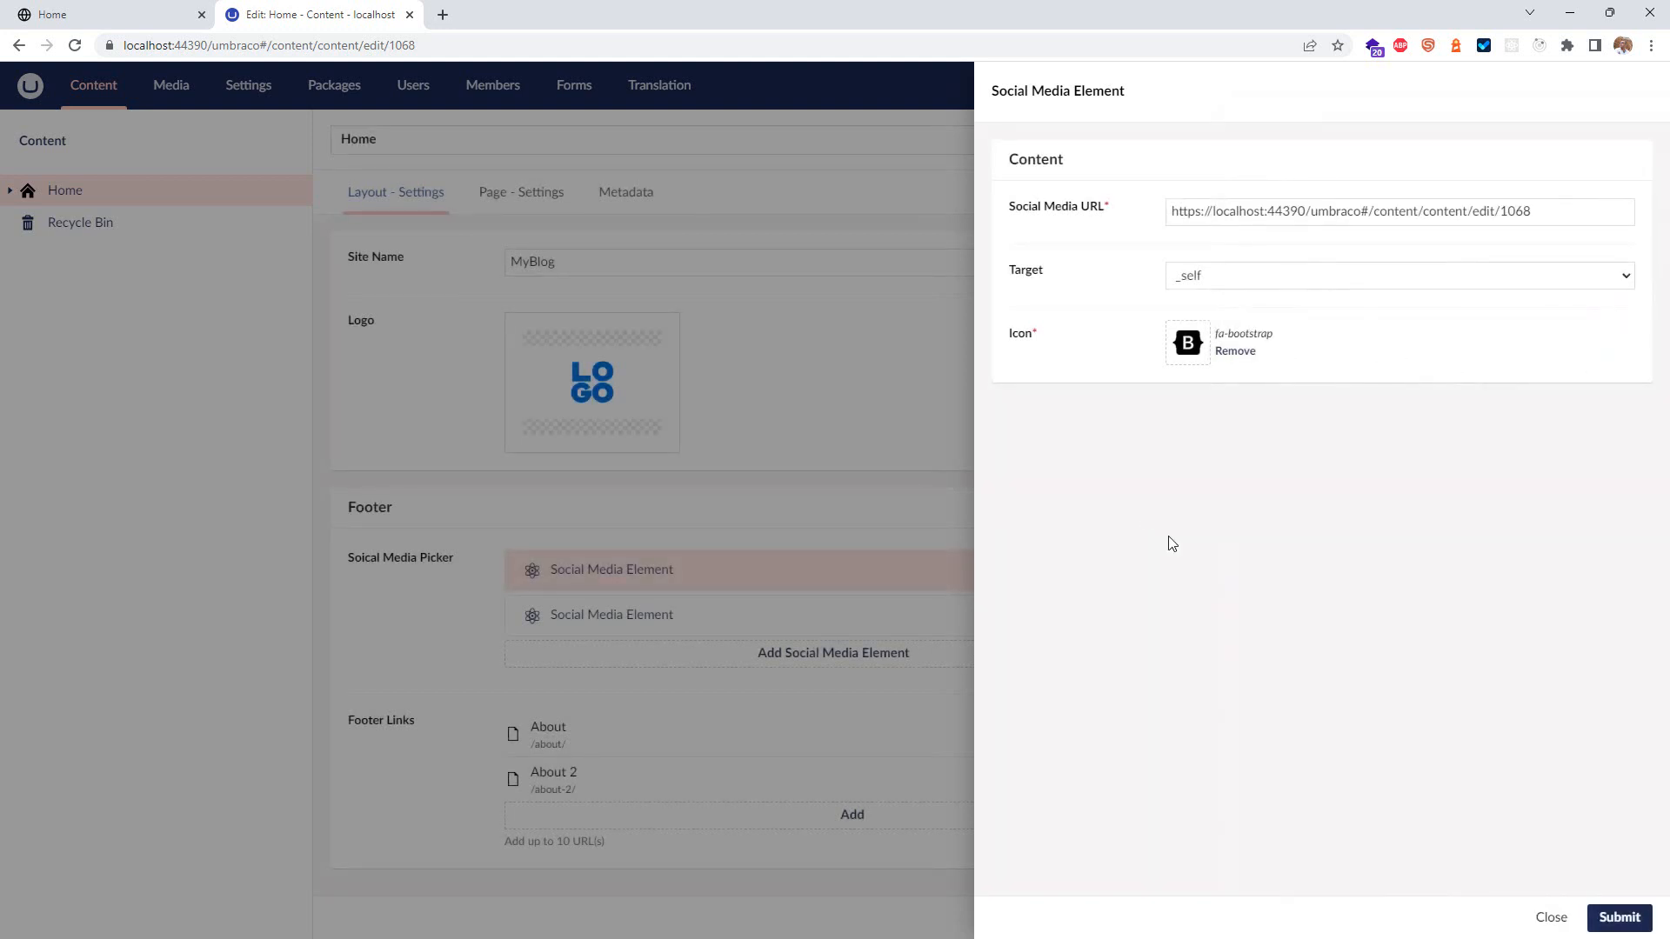
click(1565, 920)
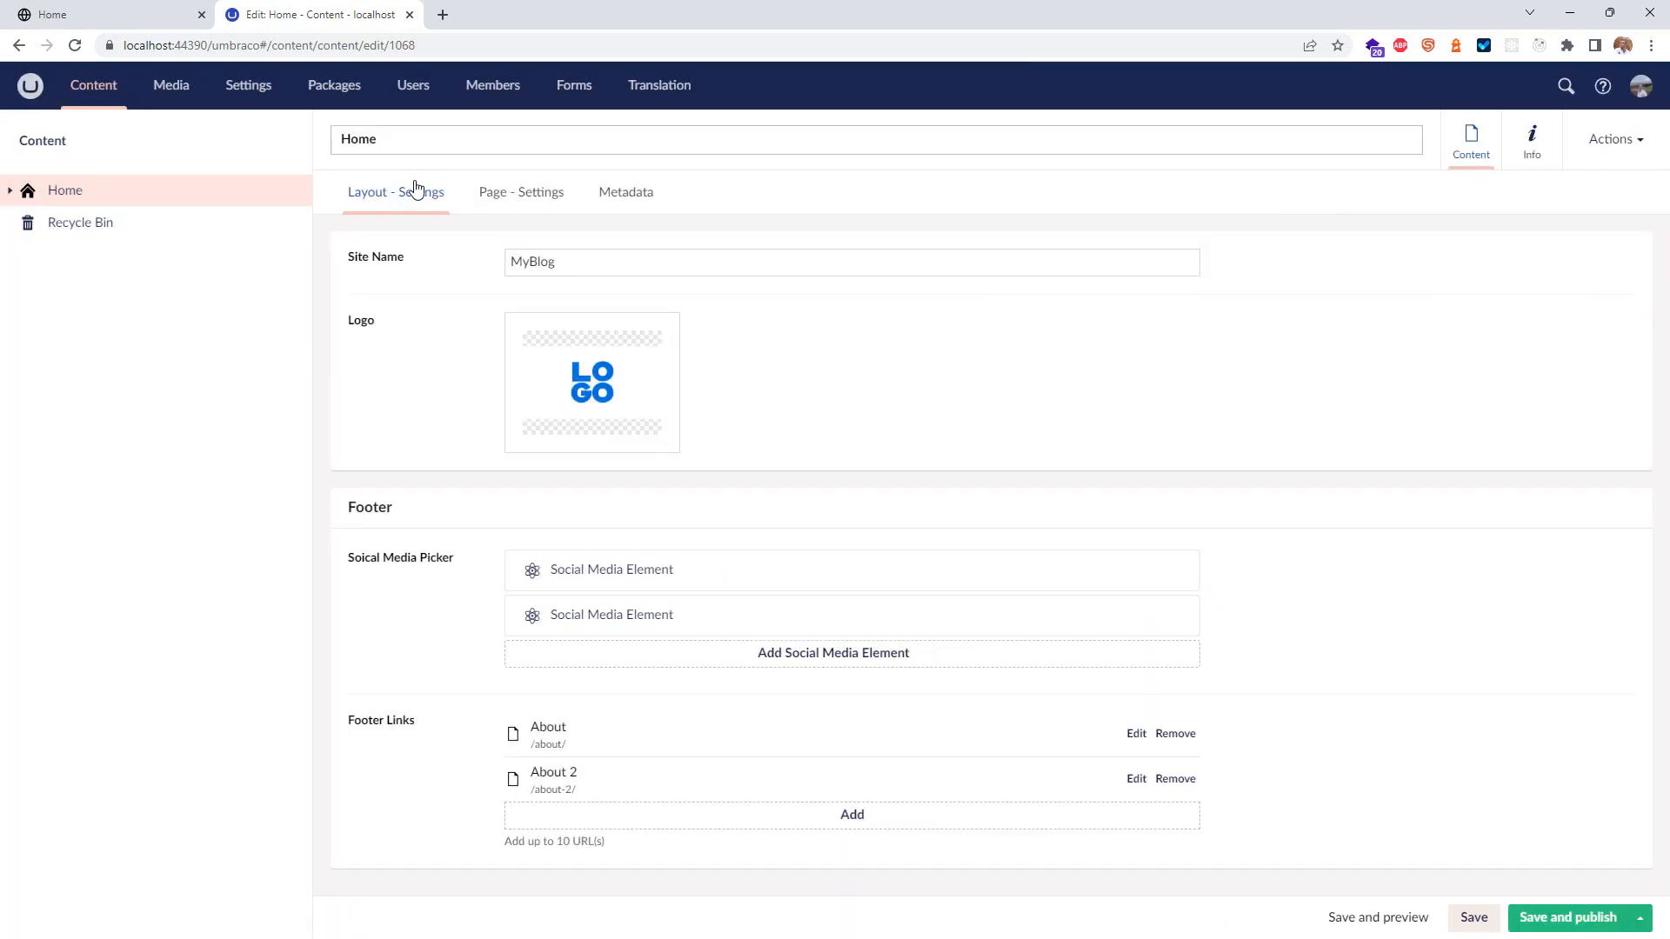
Step: Review Home's Page - Settings and Layout - Settings, and reload the website's home page to check the footer
click(549, 199)
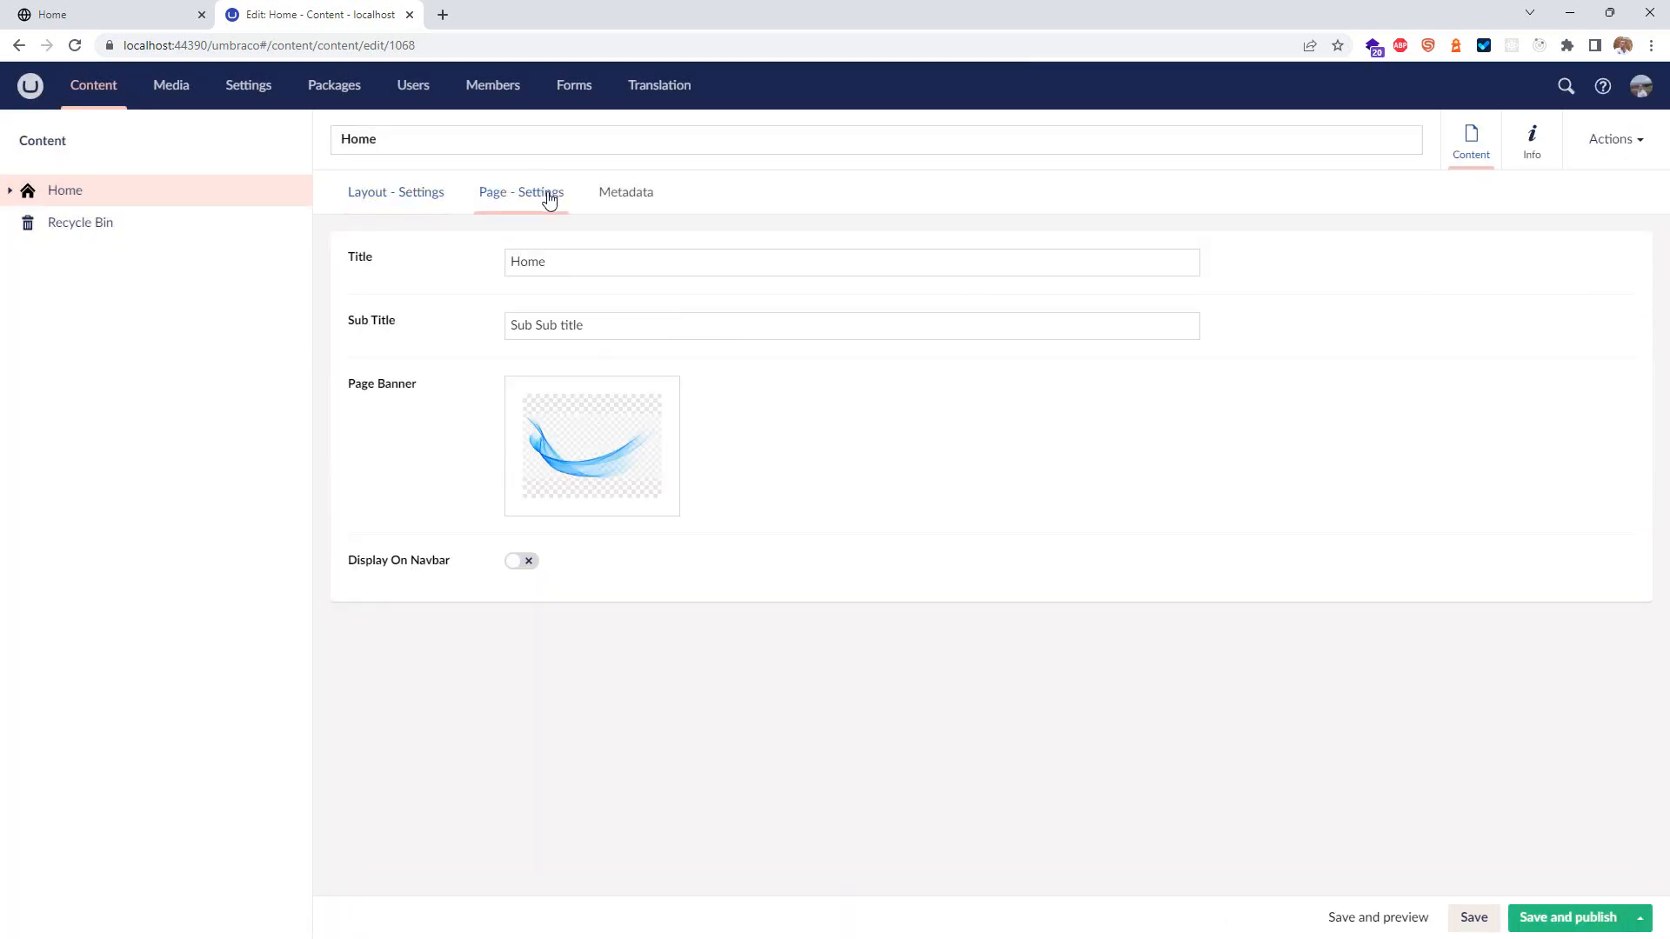
click(429, 196)
click(549, 200)
click(447, 207)
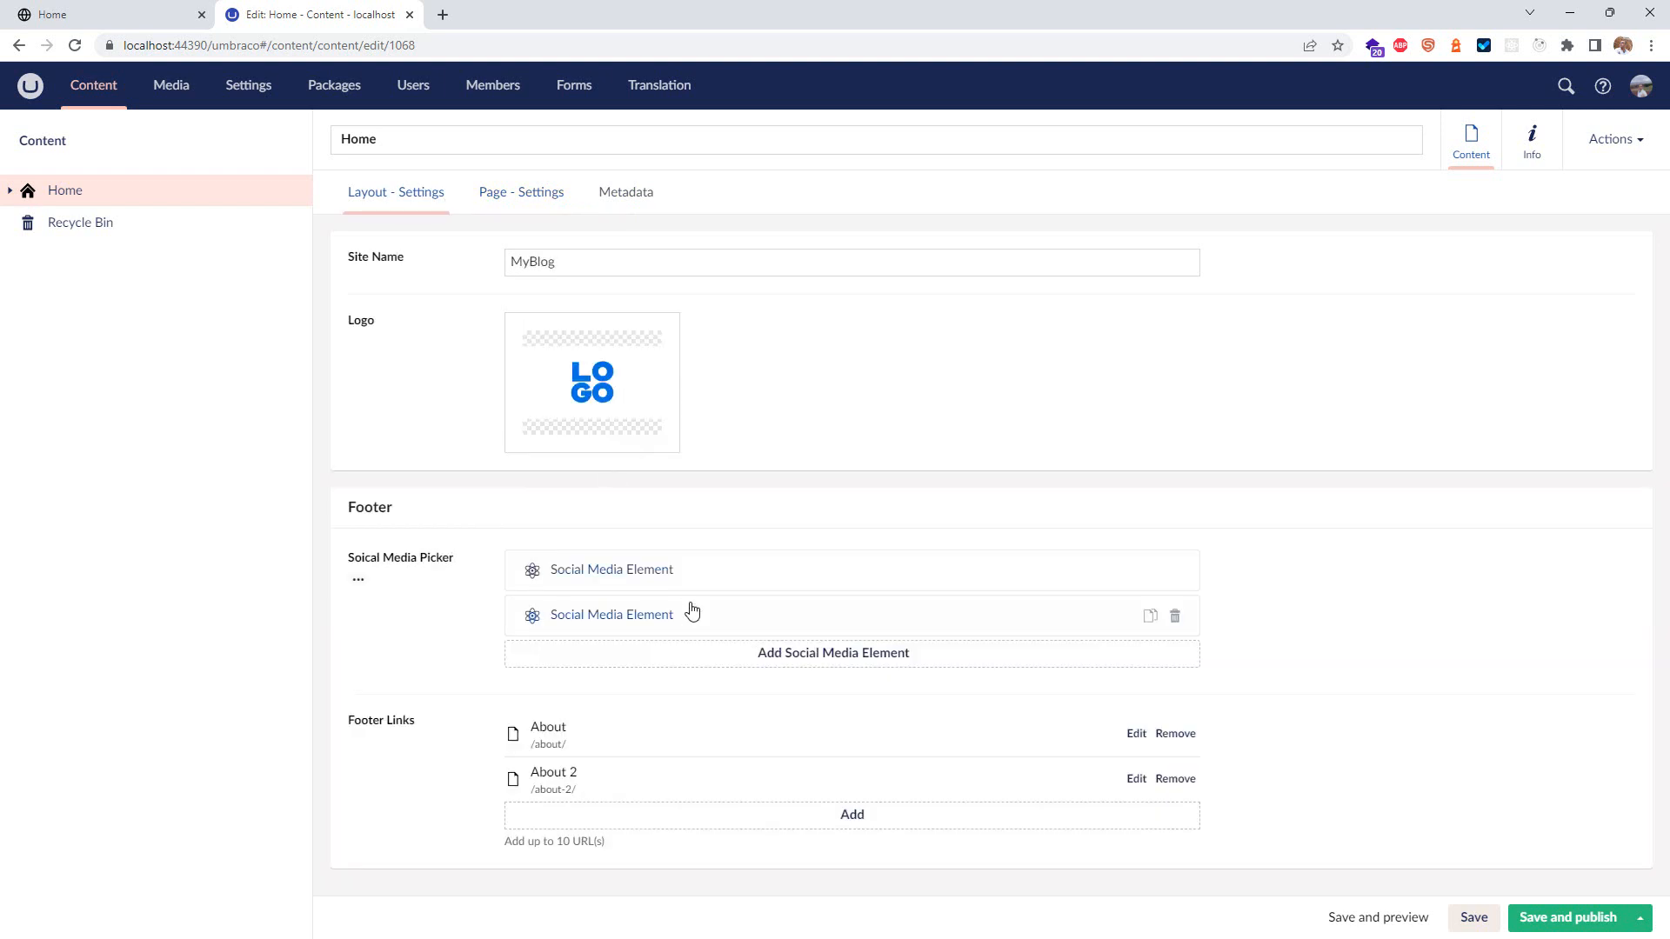
click(131, 16)
click(79, 53)
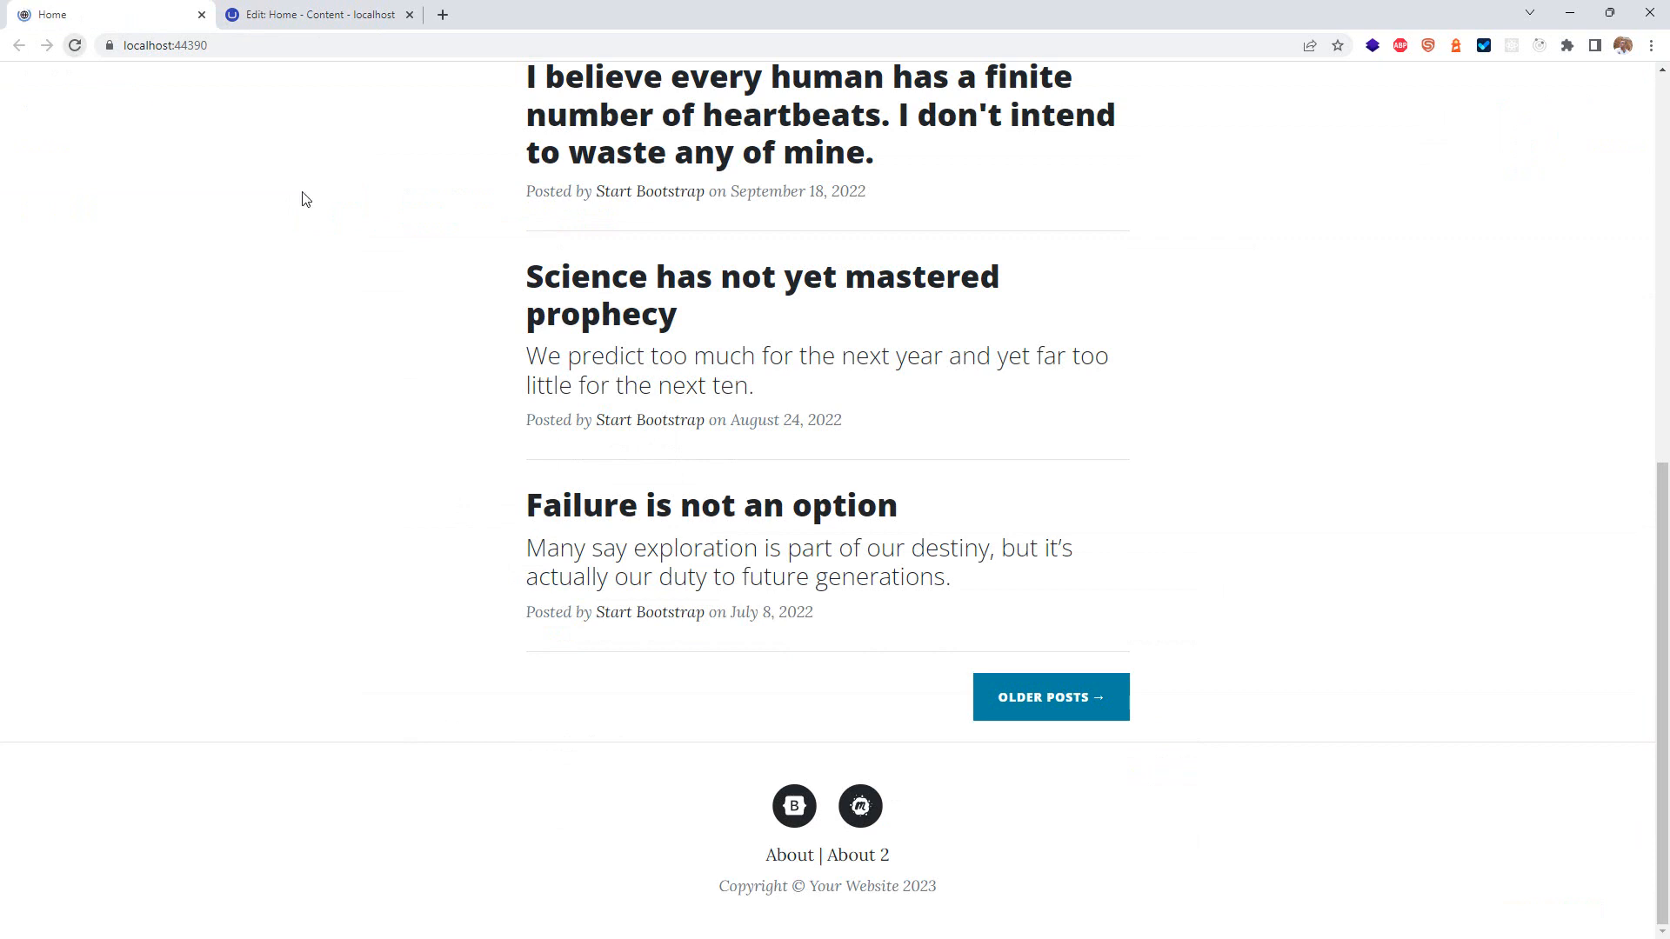